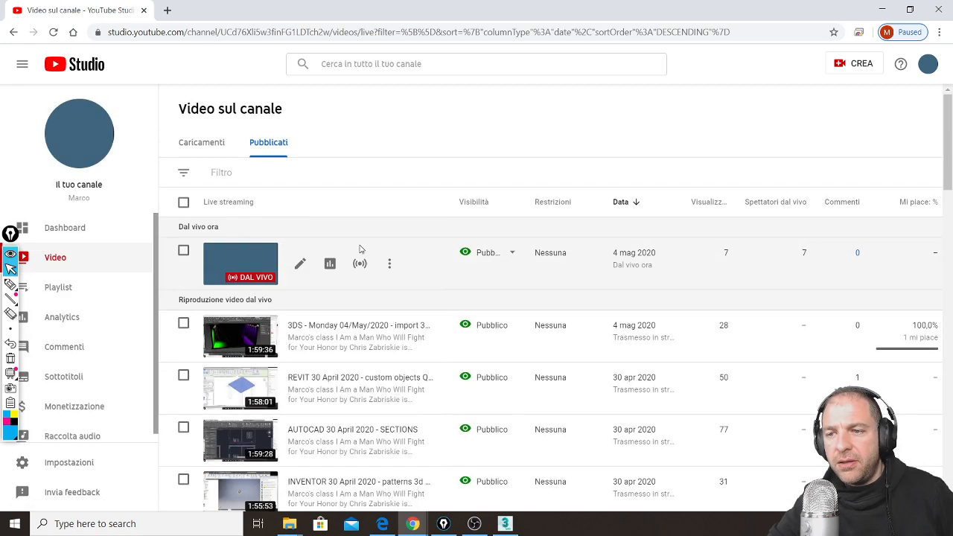
Step: Refresh the channel's live video list, and clear YouTube Studio, OBS and the Edge browser away to reveal 3ds Max
key("F5")
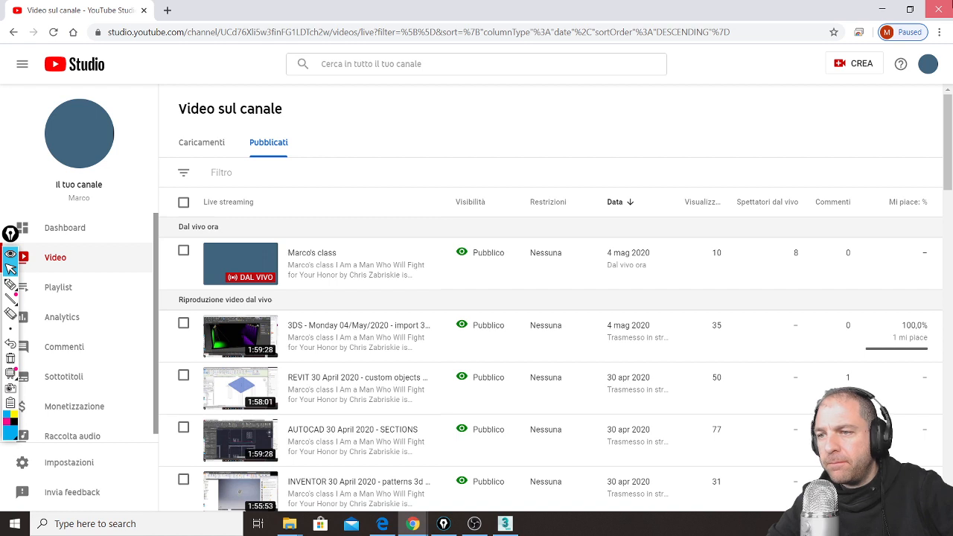
left_click(935, 9)
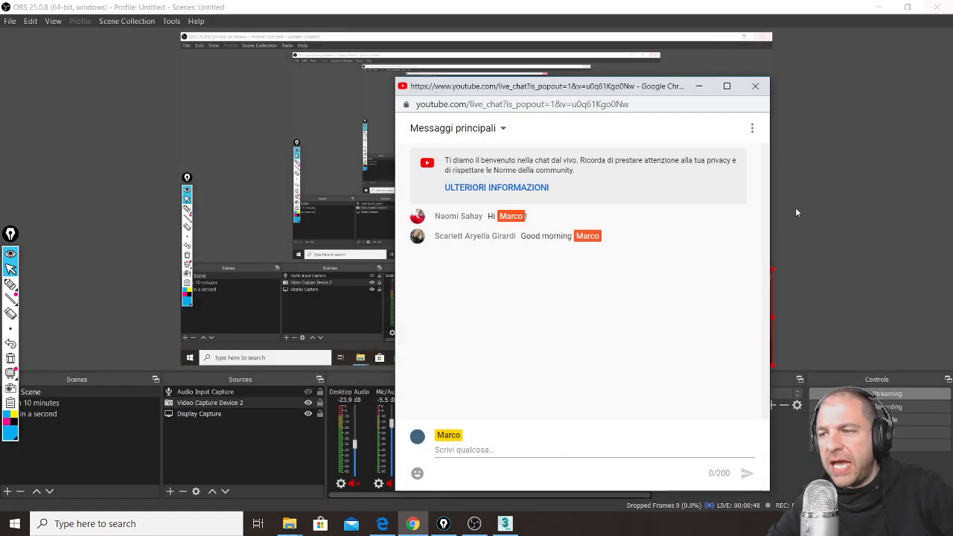
left_click_drag(565, 92, 633, 93)
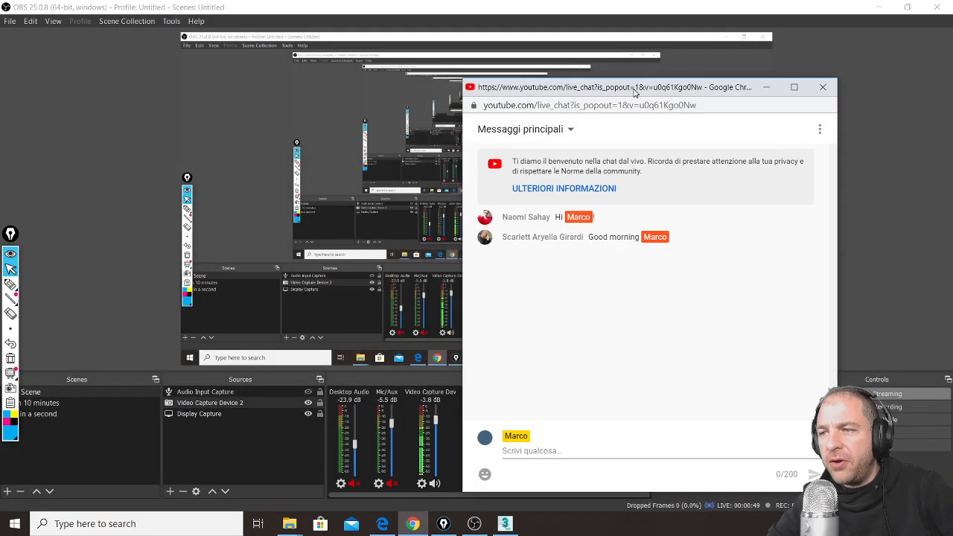
left_click(879, 10)
left_click(879, 10)
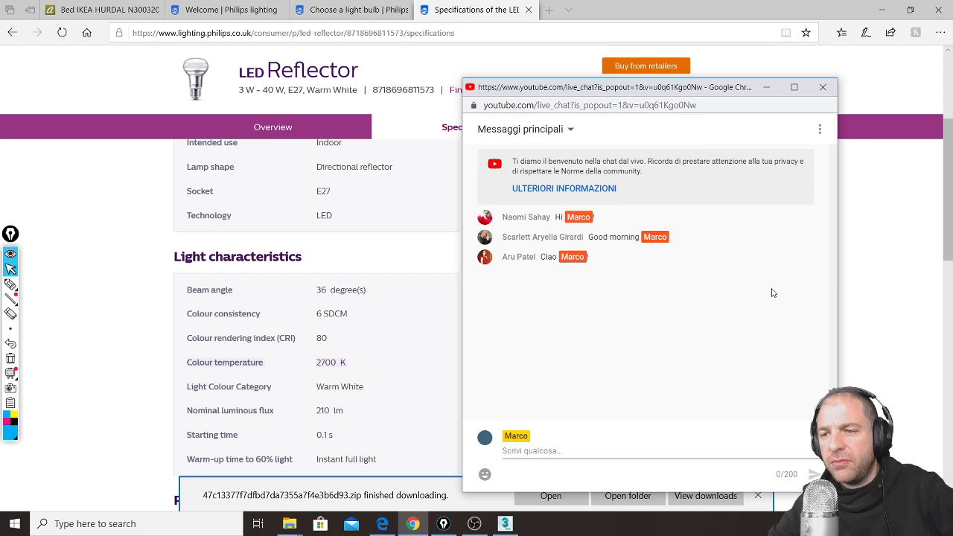
left_click(882, 10)
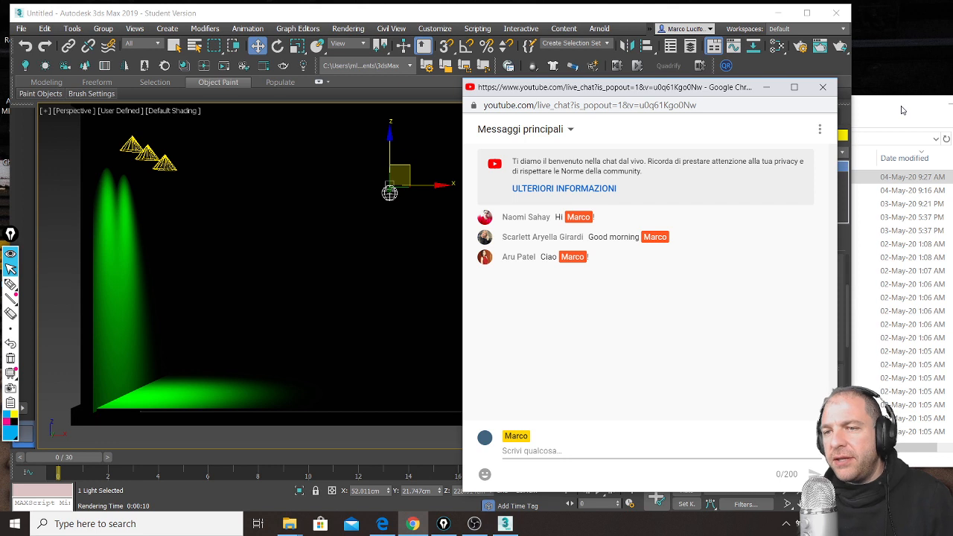
Step: Reset the 3ds Max scene to an empty one and confirm the reset
left_click(22, 28)
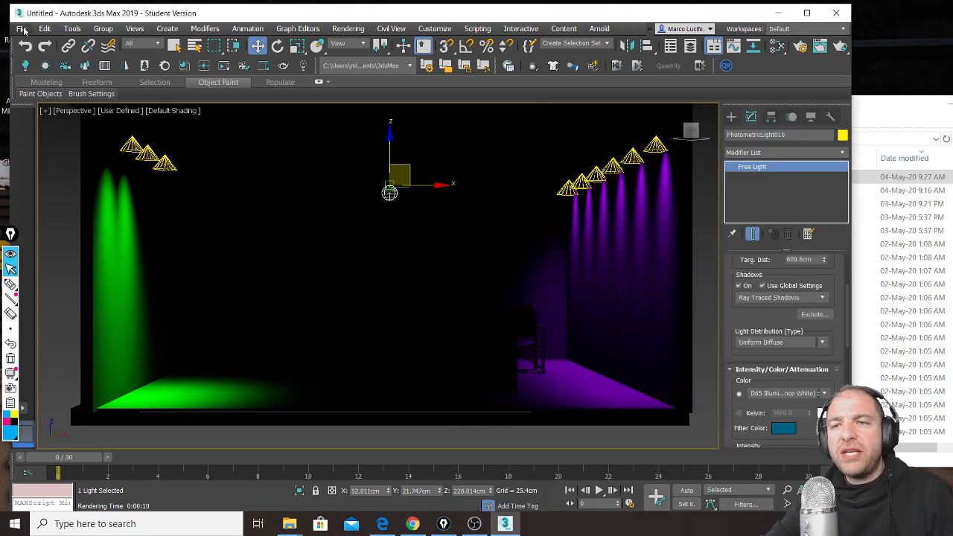
left_click(34, 63)
left_click(435, 286)
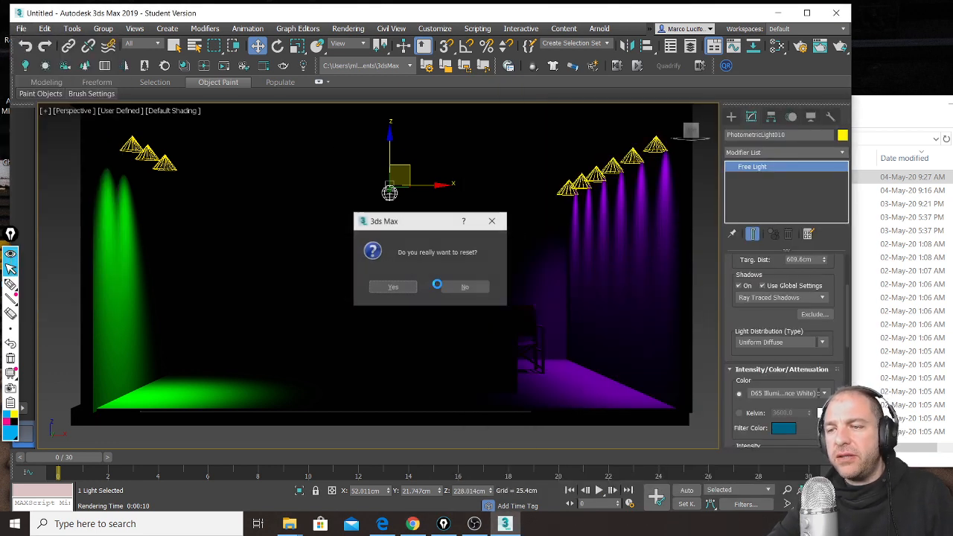
left_click(405, 288)
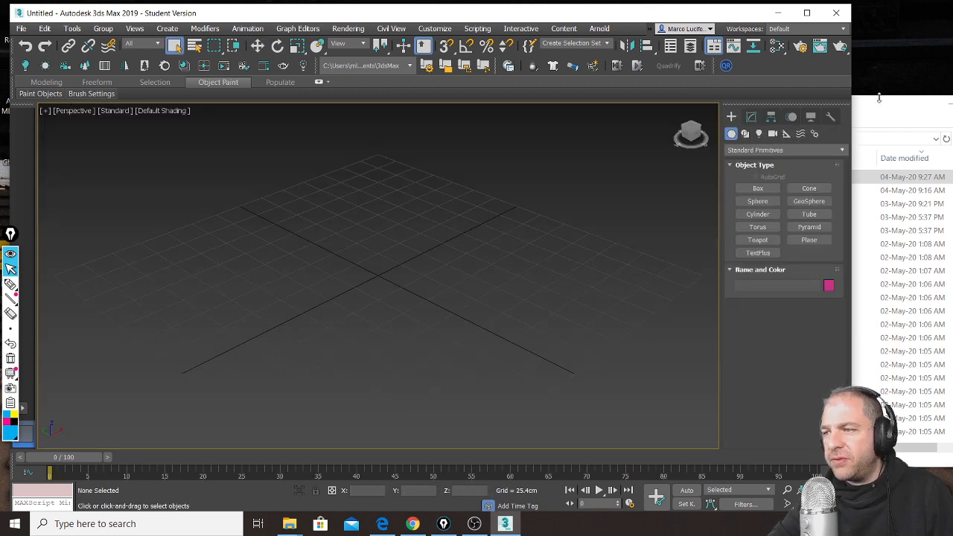
Step: Bring up the YouTube live chat window and move and narrow it so the 3ds Max viewport is uncovered
left_click(412, 525)
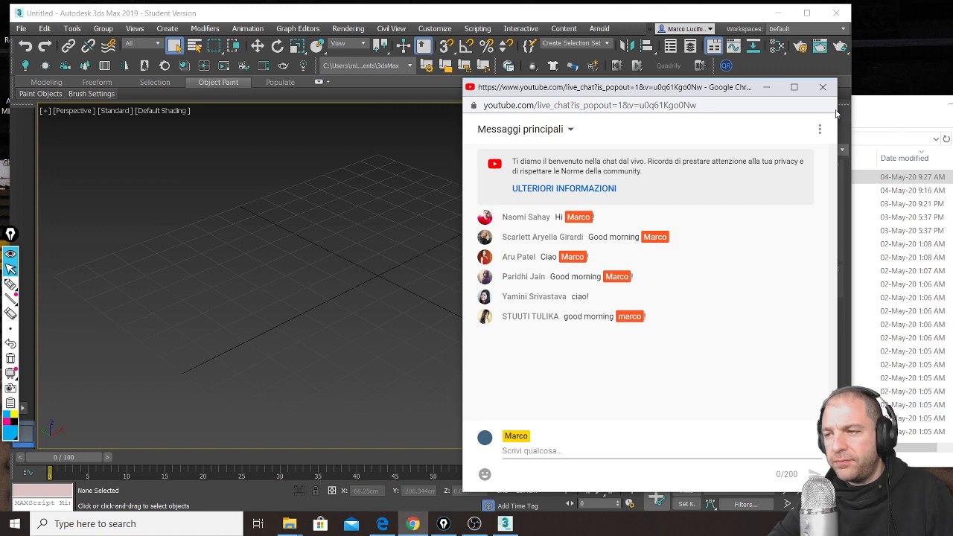
left_click_drag(701, 88, 809, 27)
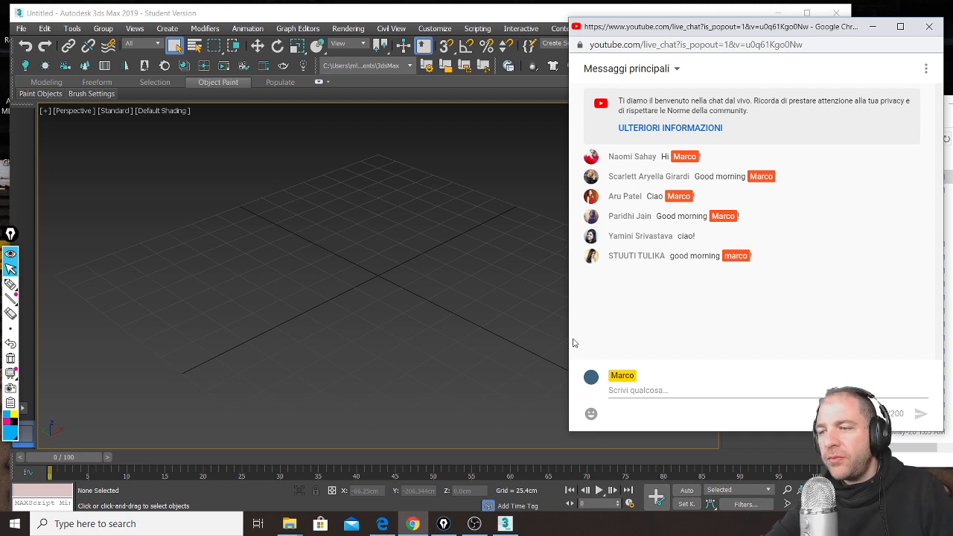
left_click_drag(568, 339, 745, 340)
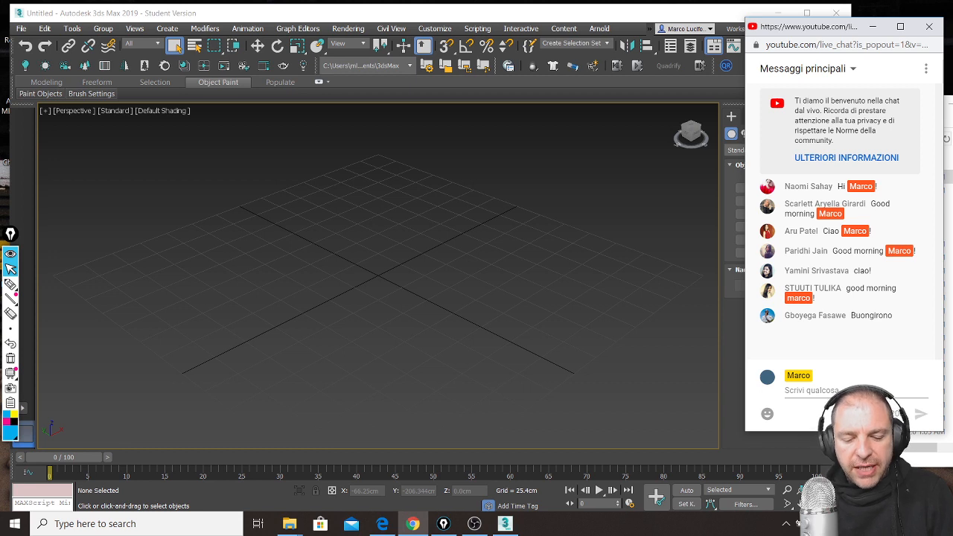
Step: Handwrite the notes "IMPORT 3d objects" and "LIGHTS" over the empty viewport with the annotation pen
key("ctrl+shift+3")
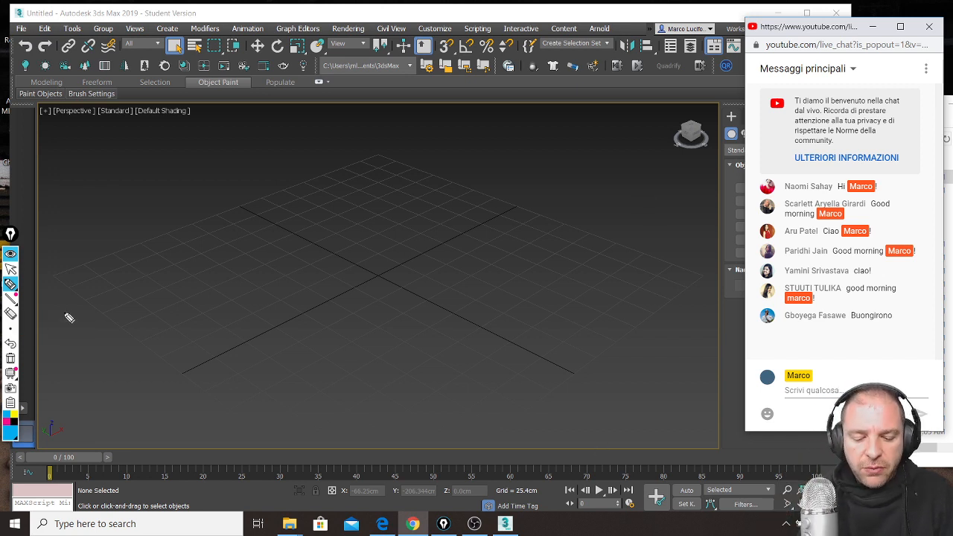
mouse_move(85, 304)
left_mouse_down()
mouse_move(83, 331)
mouse_move(128, 283)
mouse_move(144, 300)
mouse_move(196, 282)
mouse_move(186, 314)
left_mouse_up()
mouse_move(72, 366)
left_mouse_down()
mouse_move(71, 400)
mouse_move(131, 390)
mouse_move(149, 402)
mouse_move(160, 387)
mouse_move(176, 405)
mouse_move(220, 385)
mouse_move(201, 432)
left_mouse_up()
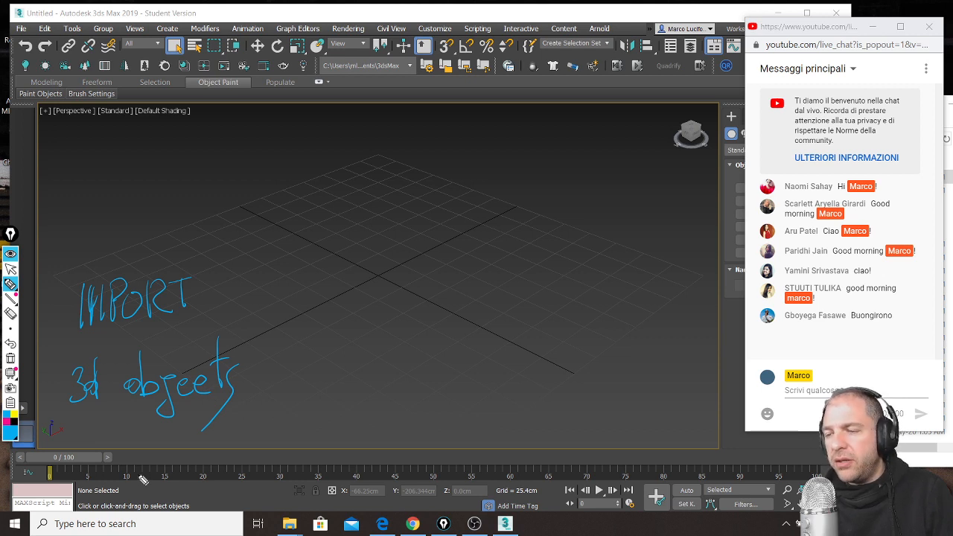
mouse_move(503, 363)
left_mouse_down()
mouse_move(504, 415)
mouse_move(527, 409)
left_mouse_up()
left_click_drag(536, 364, 537, 414)
left_click_drag(569, 367, 591, 410)
left_click_drag(608, 372, 611, 407)
mouse_move(615, 368)
left_mouse_down()
mouse_move(642, 385)
mouse_move(635, 410)
left_mouse_up()
left_click_drag(661, 360, 640, 438)
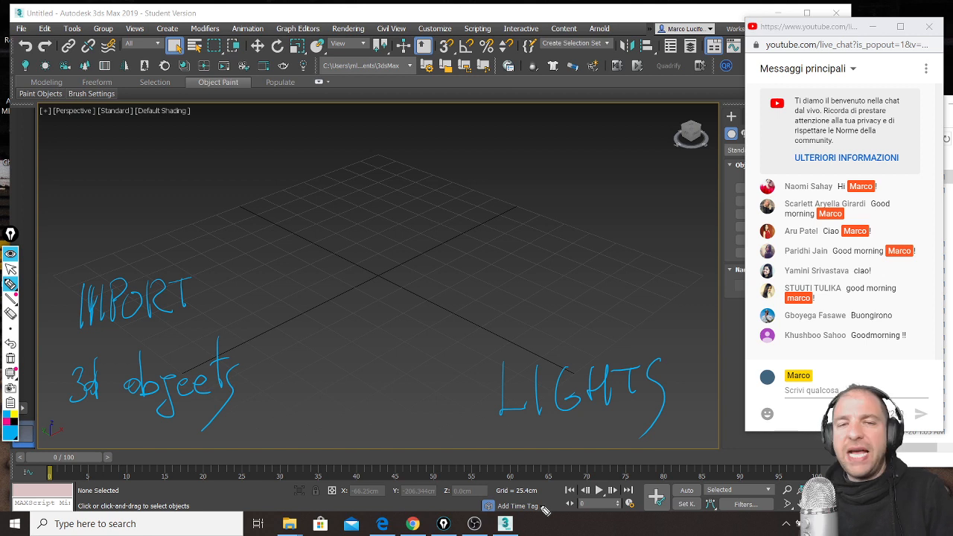
Step: Circle the "LIGHTS" and "IMPORT 3d objects" notes and clear all the handwritten annotations
mouse_move(440, 388)
left_mouse_down()
mouse_move(538, 308)
mouse_move(633, 289)
mouse_move(535, 448)
left_mouse_up()
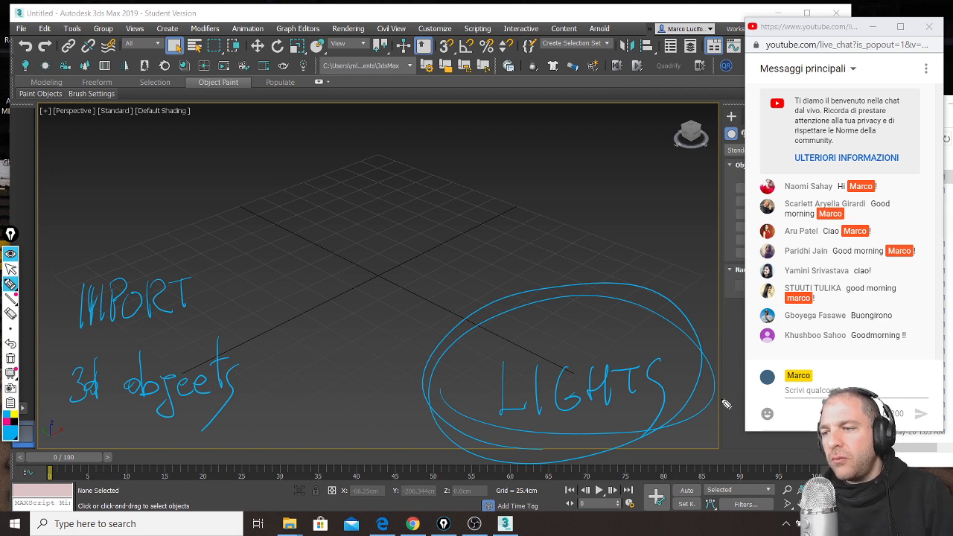
mouse_move(88, 241)
left_mouse_down()
mouse_move(18, 431)
mouse_move(255, 361)
mouse_move(33, 342)
left_mouse_up()
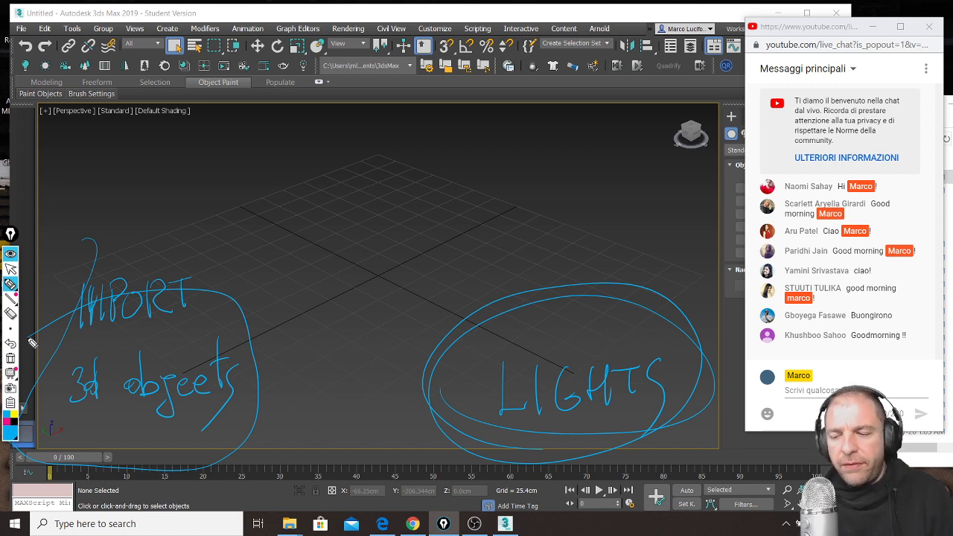
key("ctrl+shift+7")
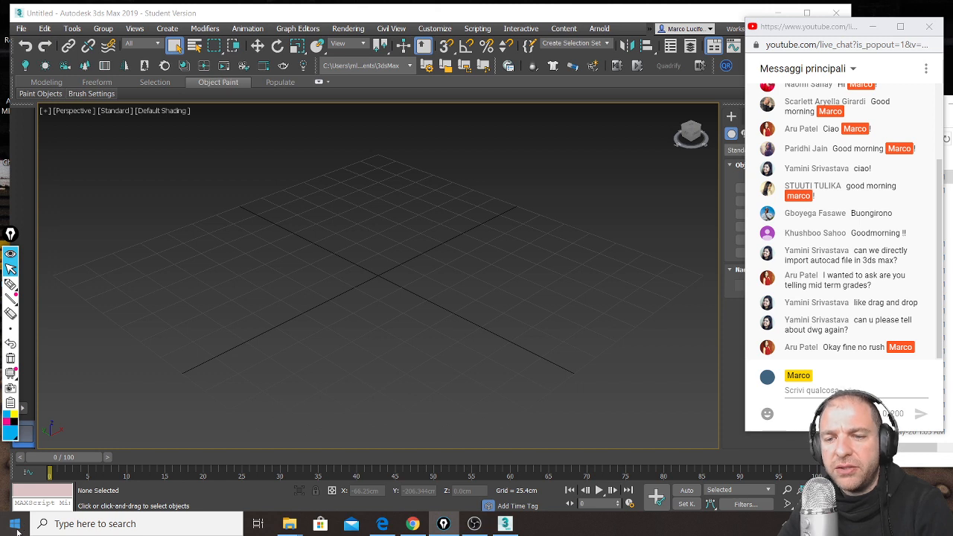
Step: Launch AutoCAD 2019 and start a new drawing
left_click(16, 530)
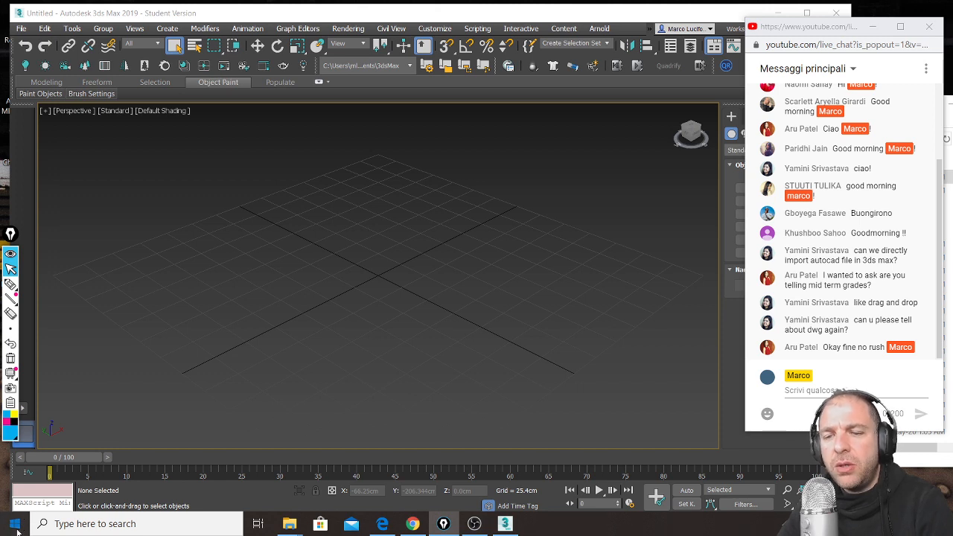
left_click(487, 287)
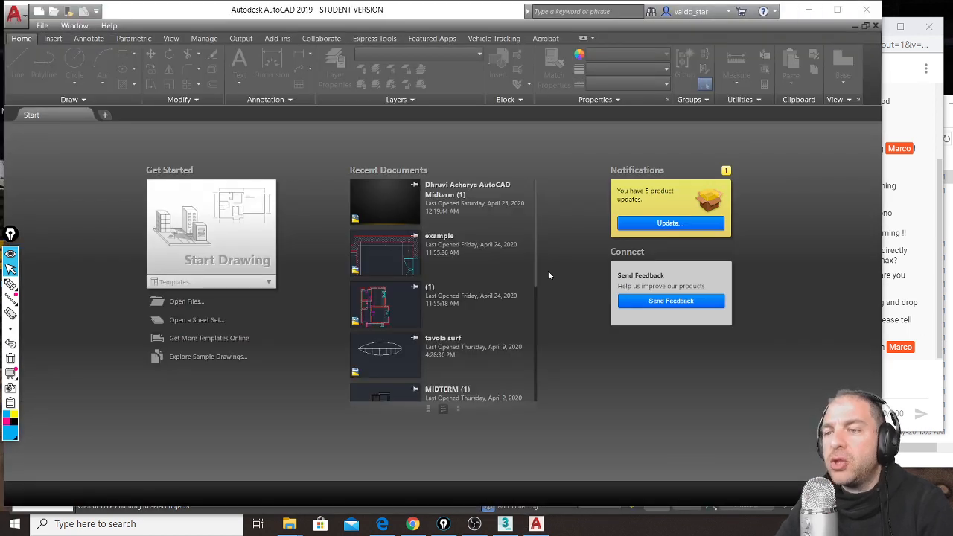
left_click(228, 277)
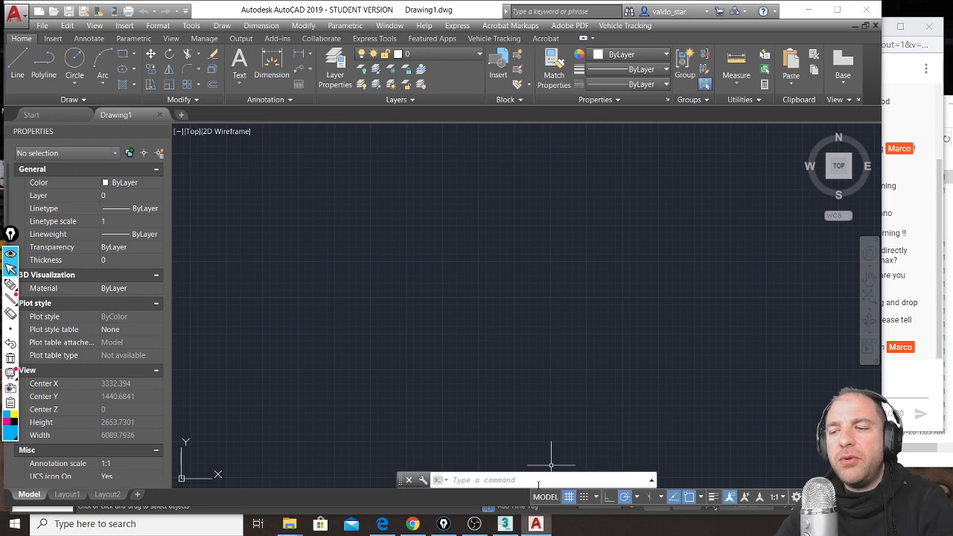
Step: Switch to 3ds Max and check the display units in Units Setup without changing them
left_click(512, 529)
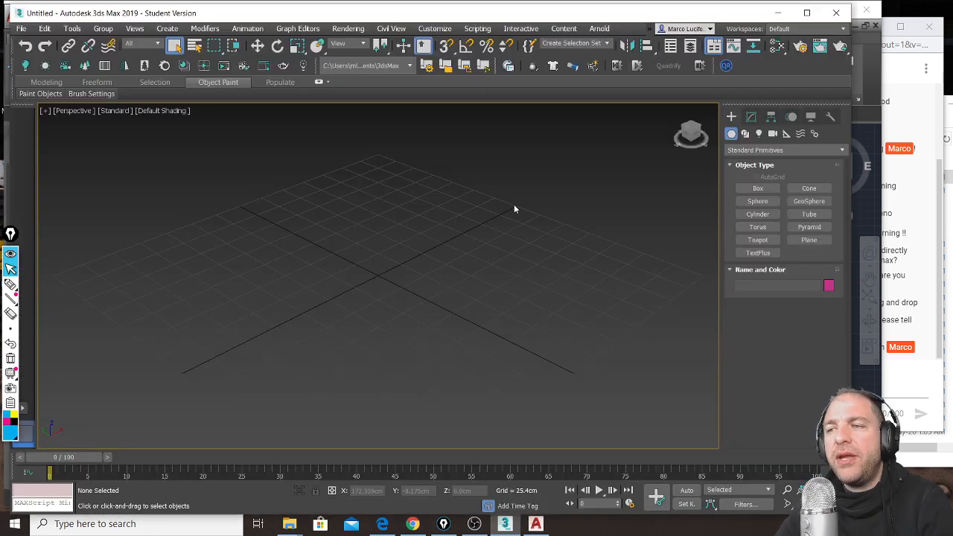
left_click(435, 29)
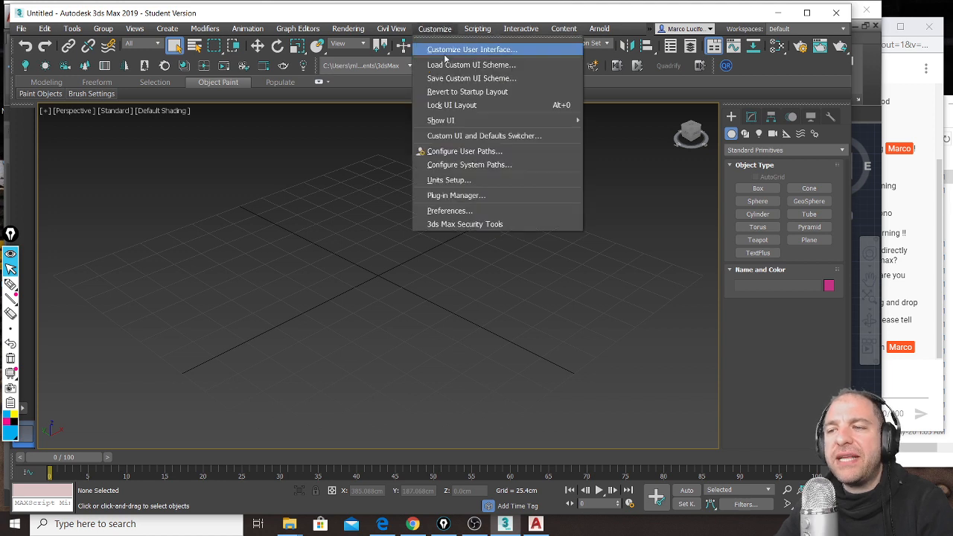
left_click(476, 180)
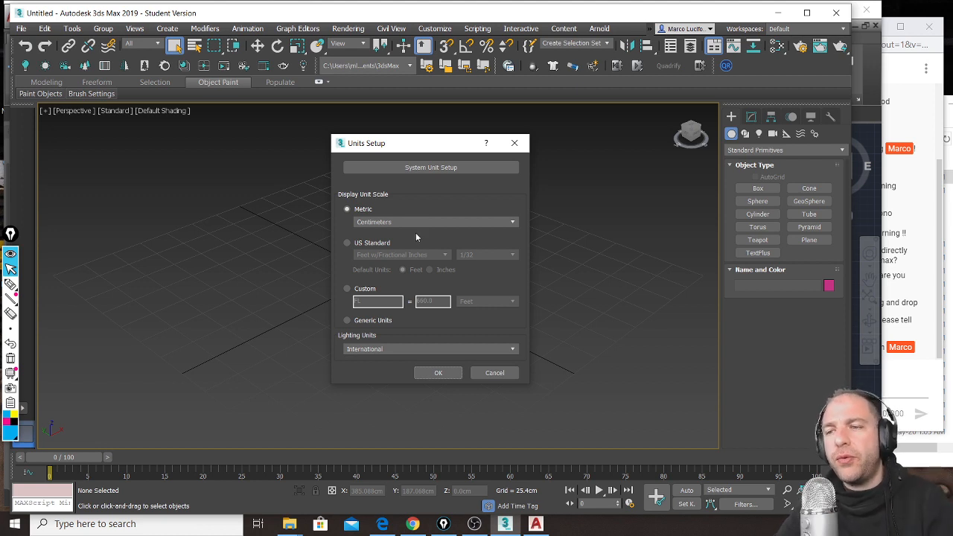
left_click(494, 372)
Step: Switch back to AutoCAD and create a new layer with the colour yellow
left_click(535, 524)
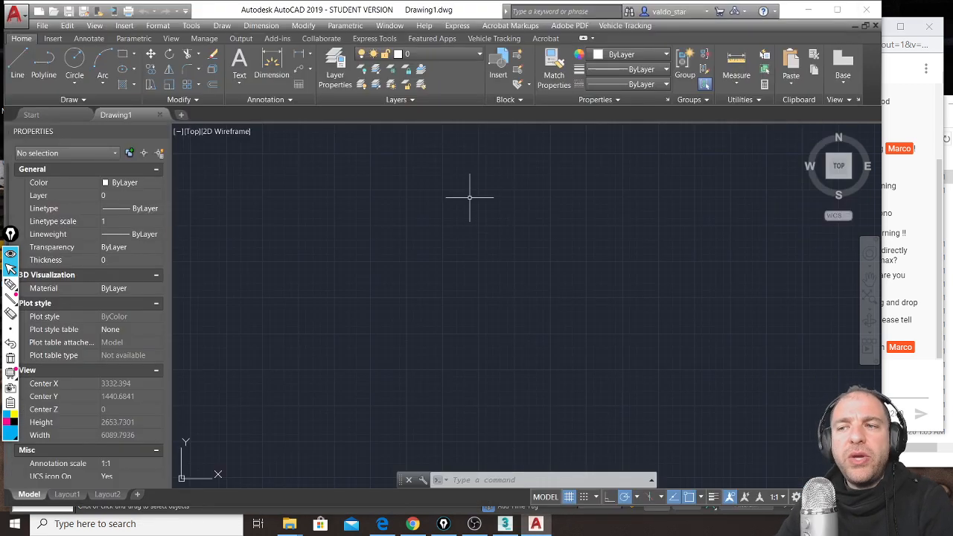
left_click(338, 74)
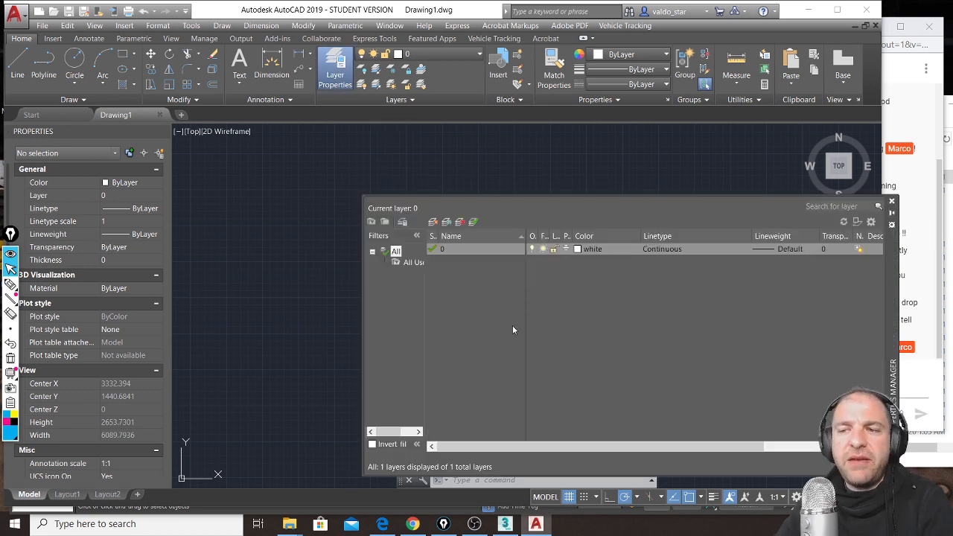
left_click(433, 222)
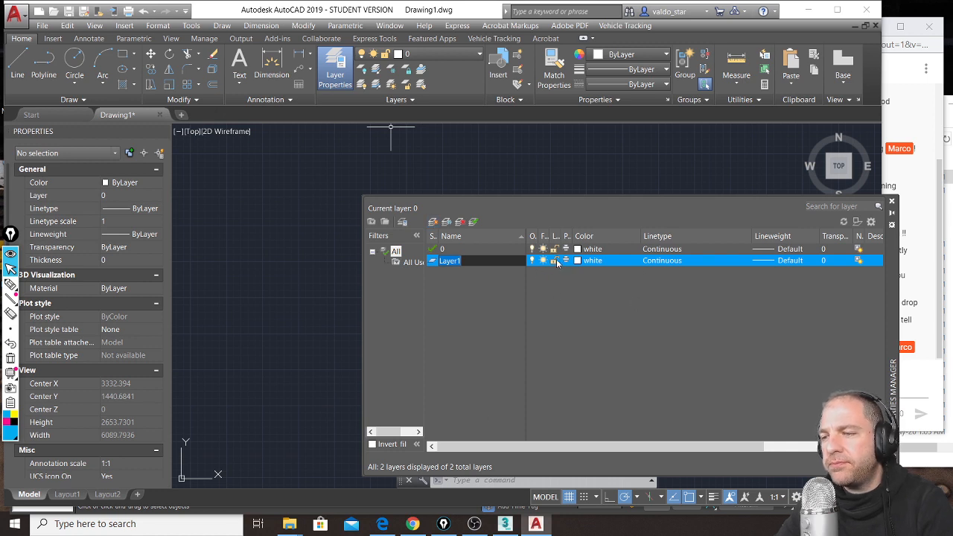
left_click(578, 262)
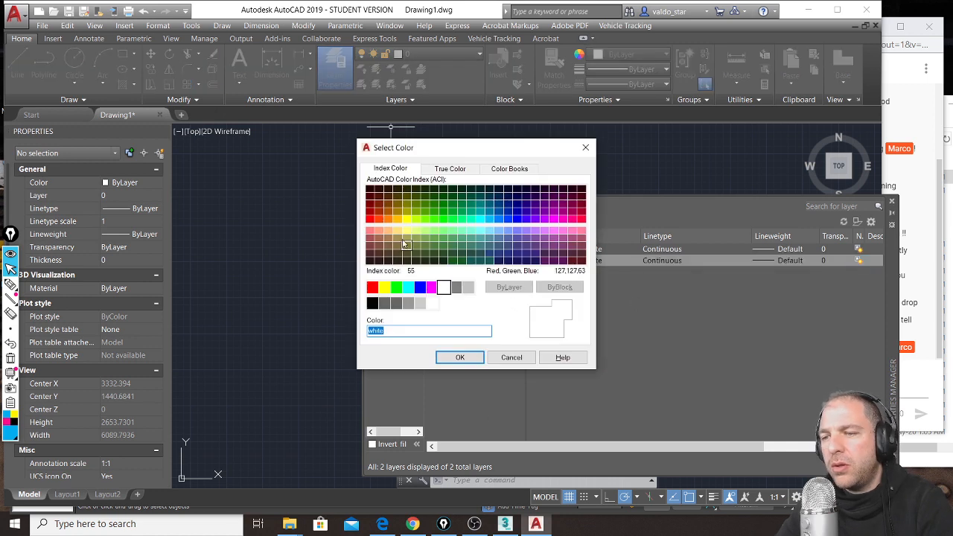
left_click(383, 287)
left_click(460, 357)
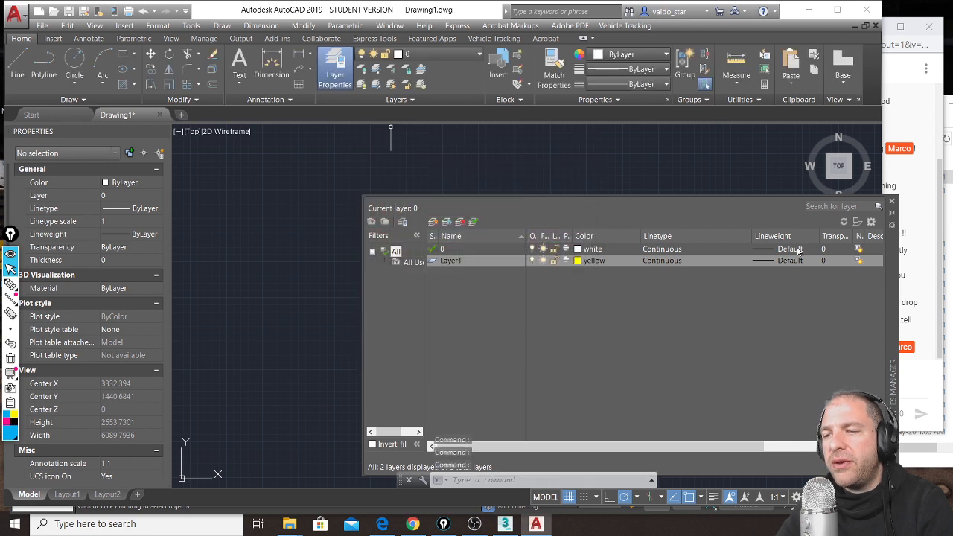
left_click(892, 202)
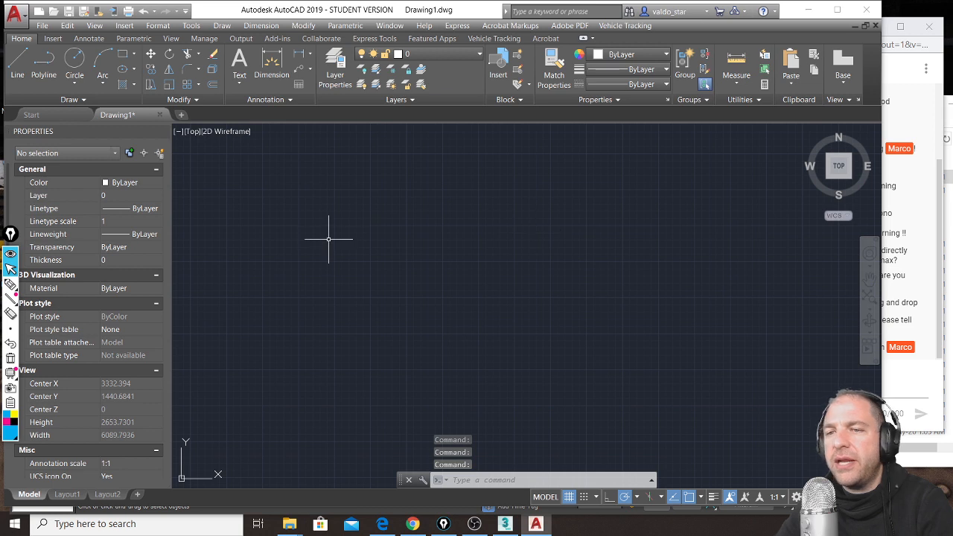
Step: Draw a freehand outline of ten connected line segments on layer 0, with the last segment crossing the first
left_click(24, 70)
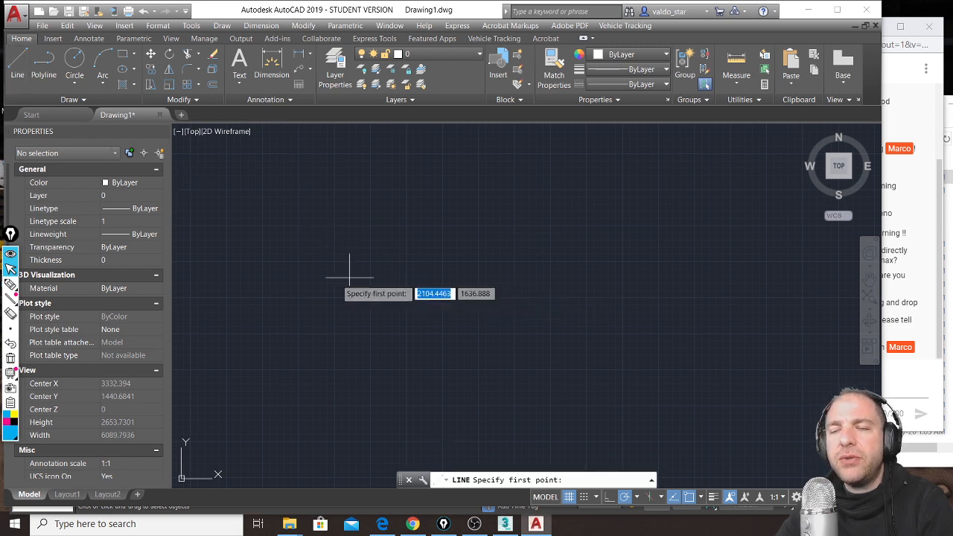
left_click(372, 339)
left_click(388, 211)
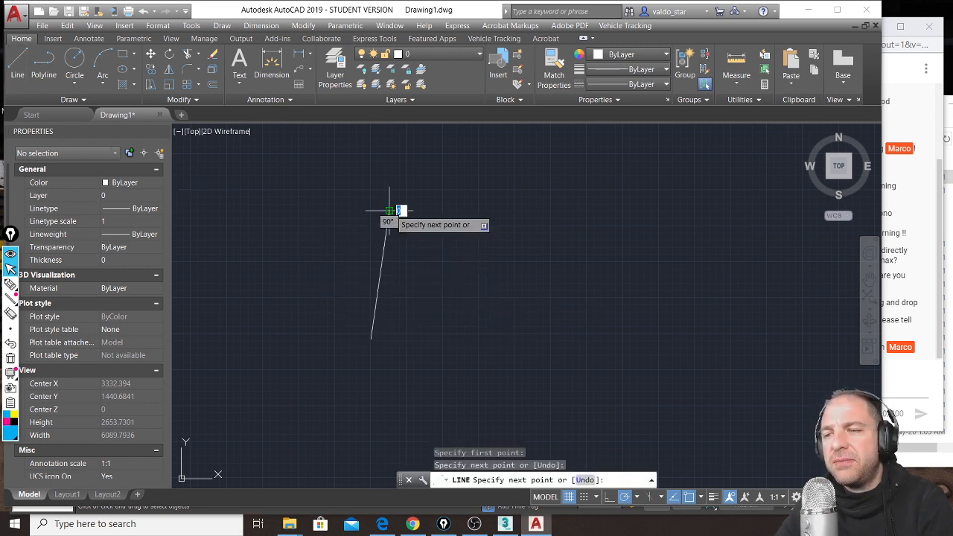
left_click(566, 192)
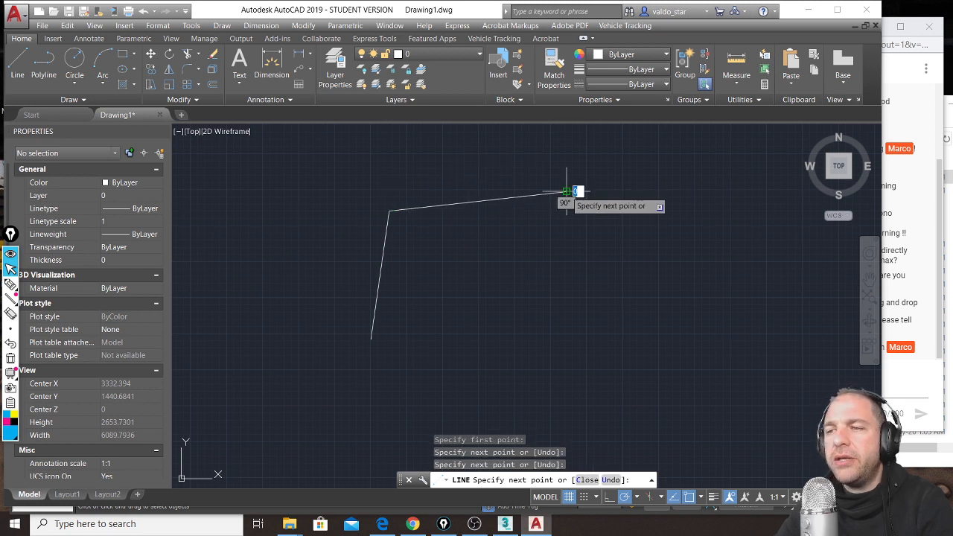
scroll(506, 199, "down", 3)
left_click(655, 224)
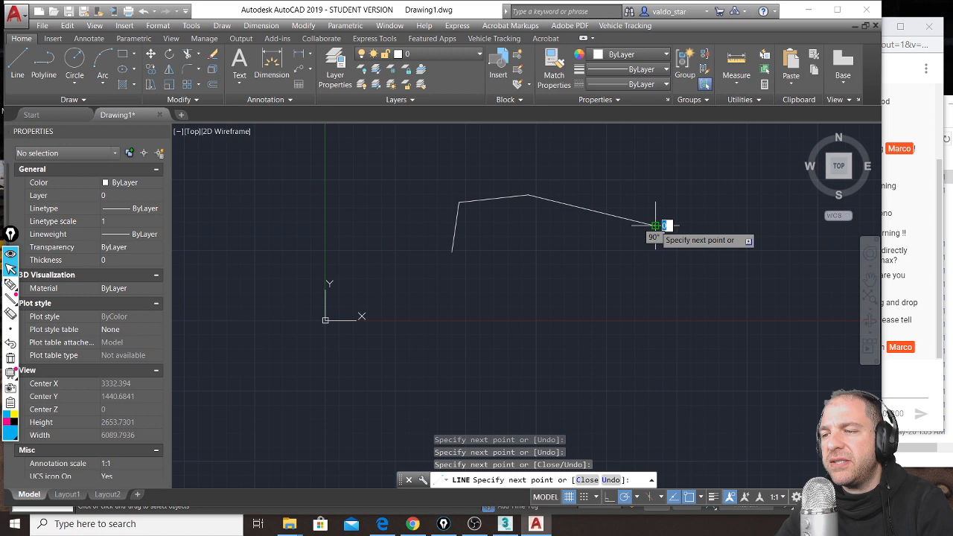
left_click(655, 330)
left_click(571, 364)
left_click(462, 337)
left_click(441, 300)
left_click(317, 300)
left_click(317, 231)
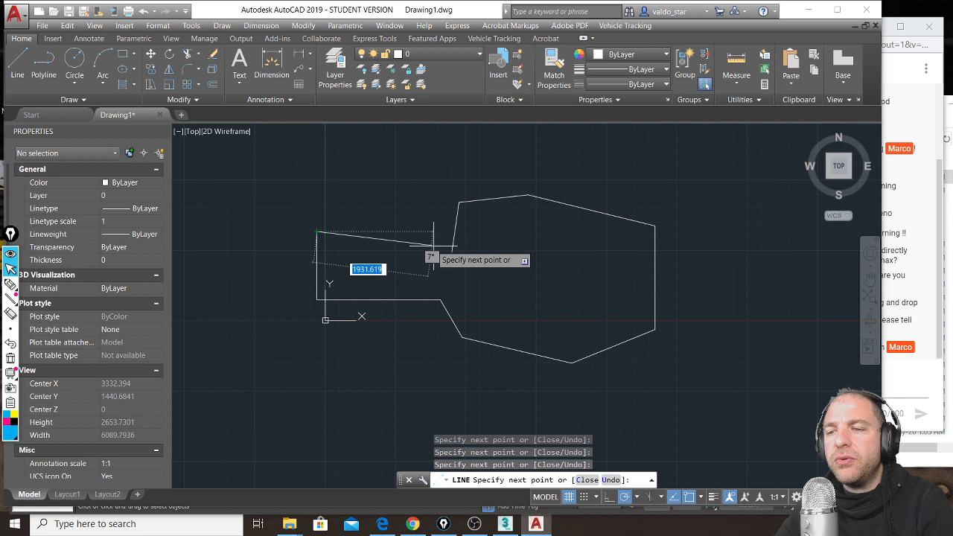
left_click(470, 242)
key("Escape")
key("Escape")
scroll(462, 231, "up", 2)
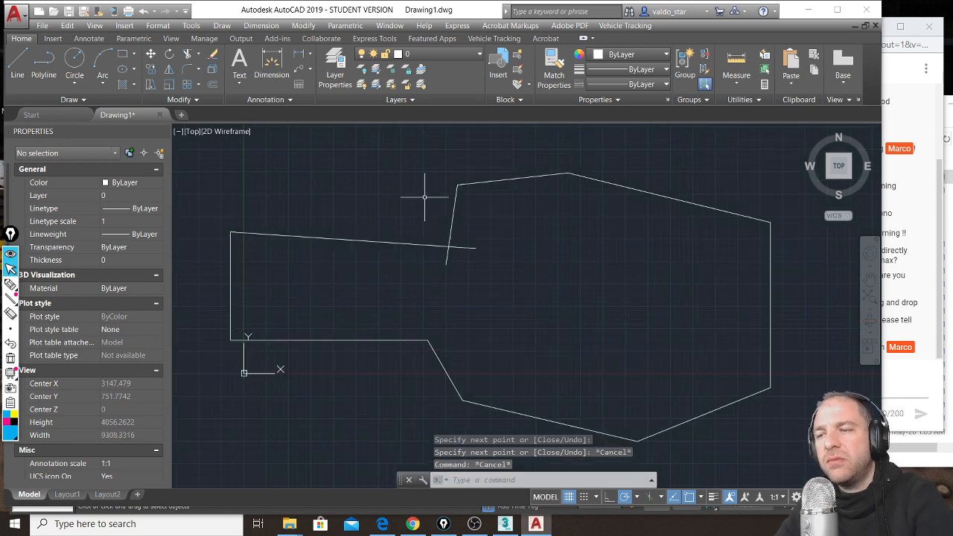
Step: Trim the two overlapping line ends where the last segment crosses the first, leaving a clean closed corner
left_click(189, 61)
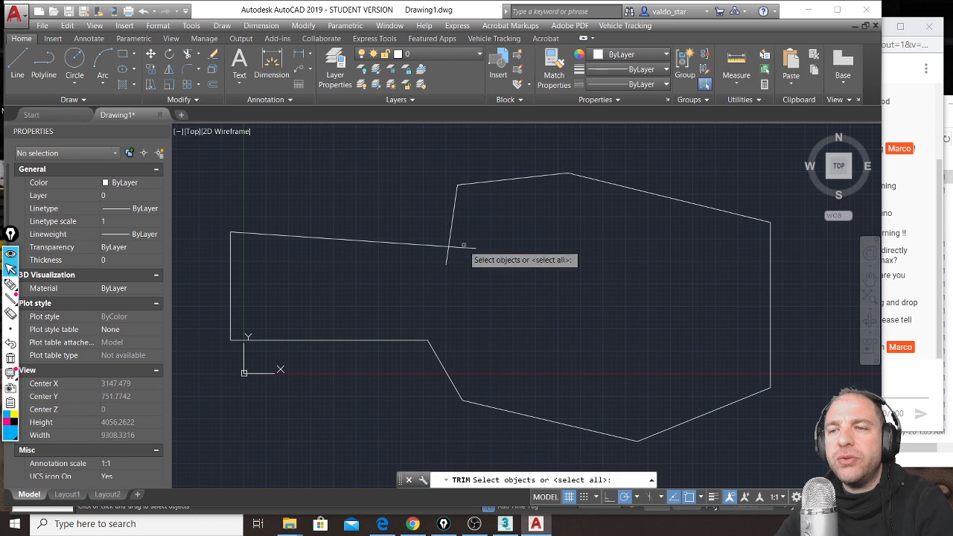
key("Return")
left_click(447, 257)
left_click(457, 247)
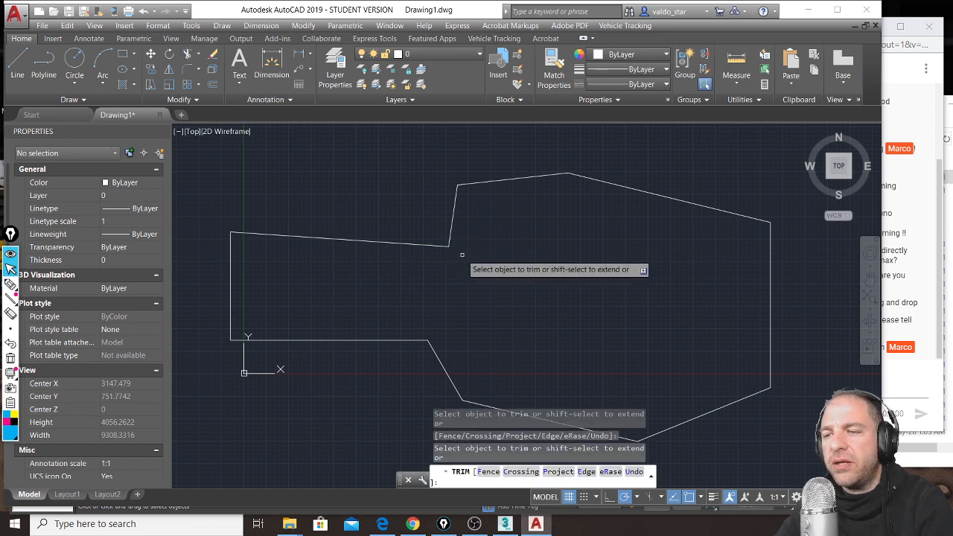
scroll(457, 248, "down", 2)
key("Return")
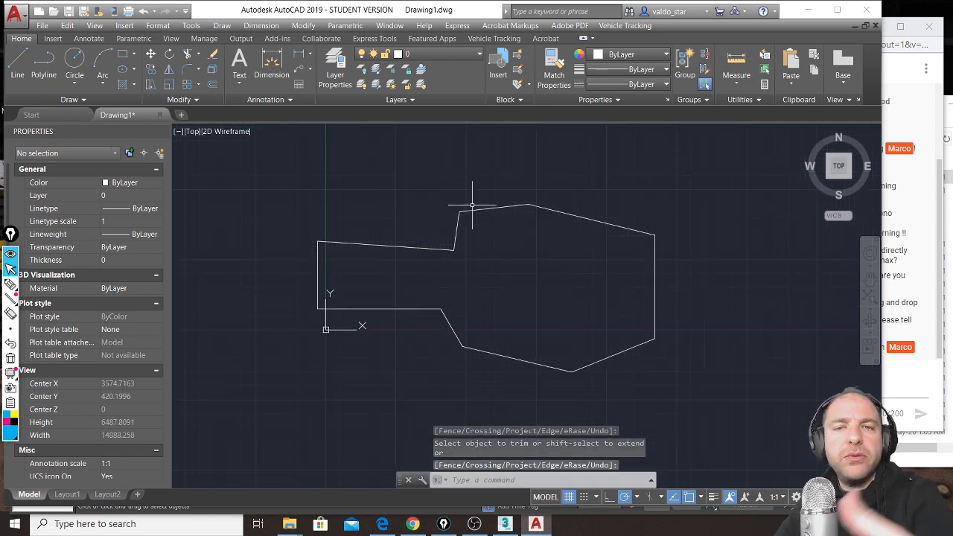
Step: Offset the short notch segment and the two upper segments of the wide section outward by 300
left_click(22, 66)
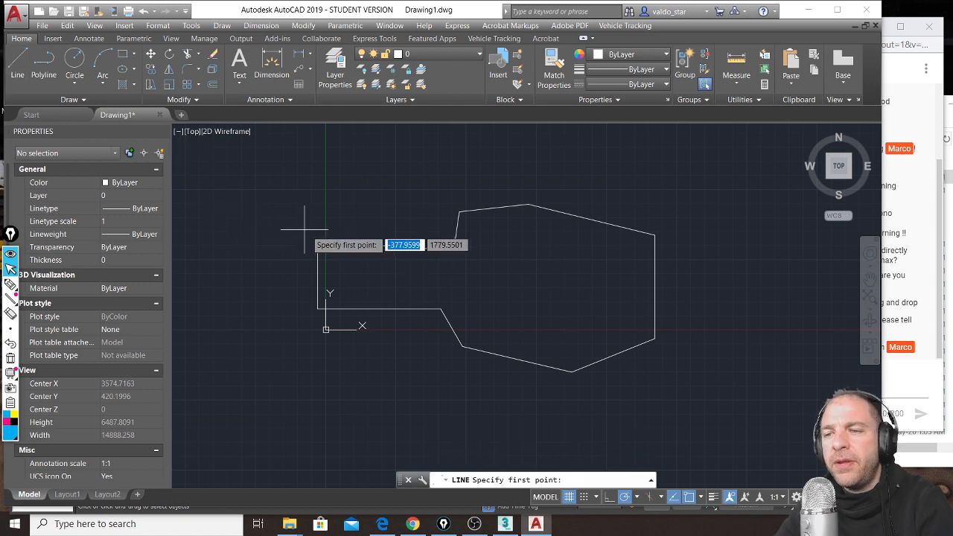
left_click(212, 85)
type("300")
key("Return")
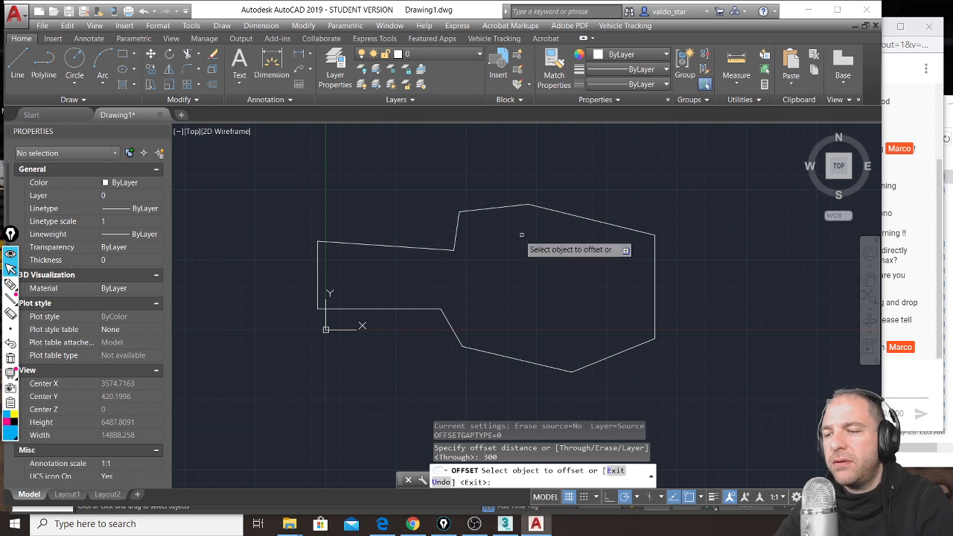
left_click(456, 224)
left_click(447, 228)
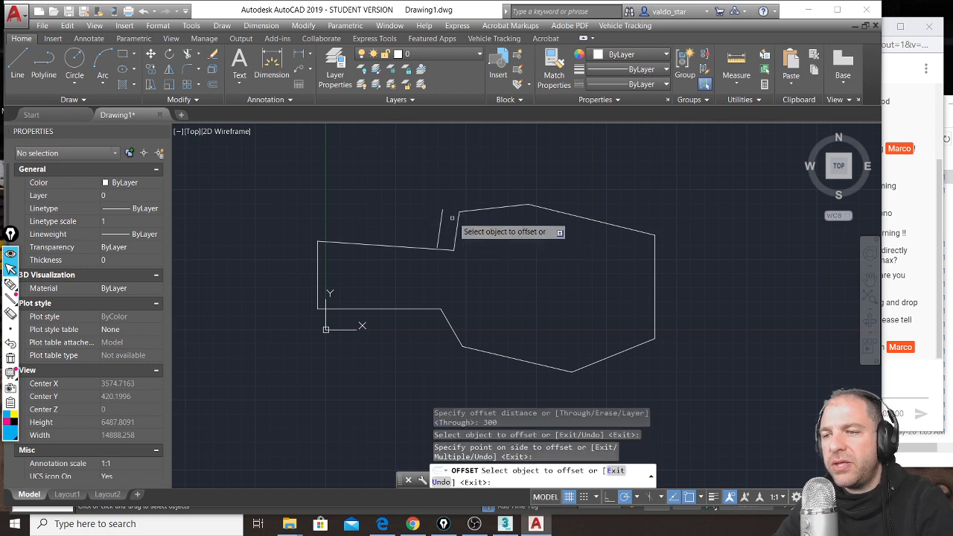
left_click(480, 209)
left_click(555, 202)
left_click(574, 215)
left_click(584, 202)
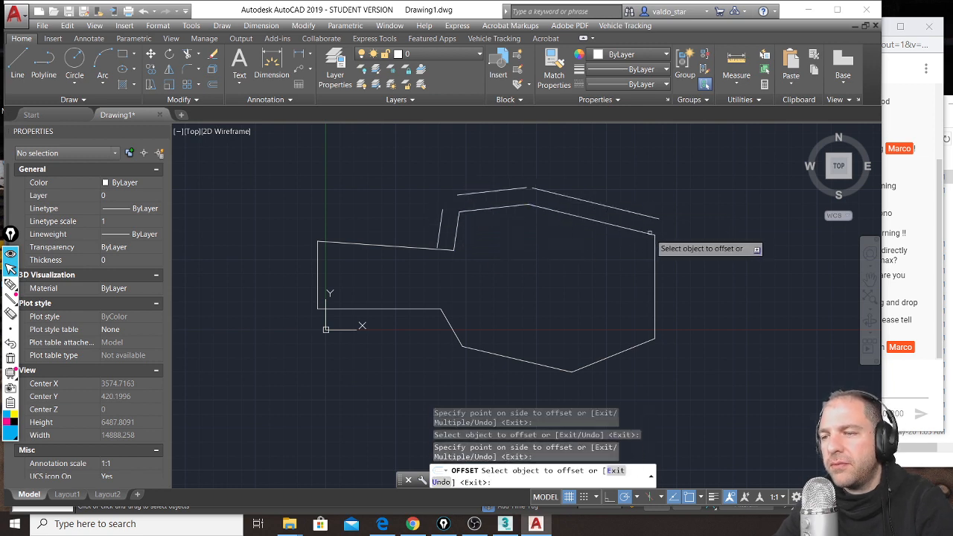
Step: Offset the right vertical segment, the two lower segments and the lower diagonal outward with the same 300 distance
left_click(655, 259)
left_click(670, 298)
left_click(629, 352)
left_click(627, 382)
left_click(506, 355)
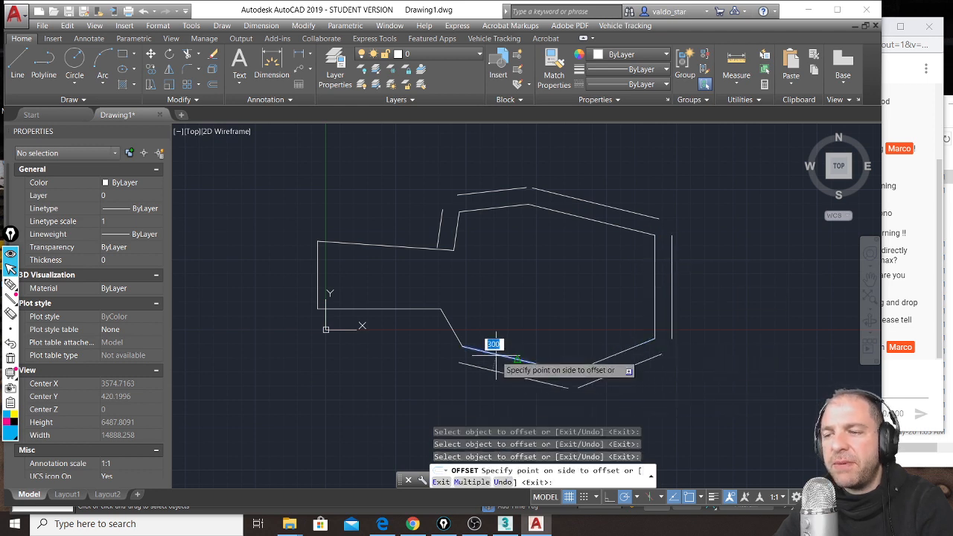
left_click(484, 369)
left_click(452, 330)
left_click(432, 337)
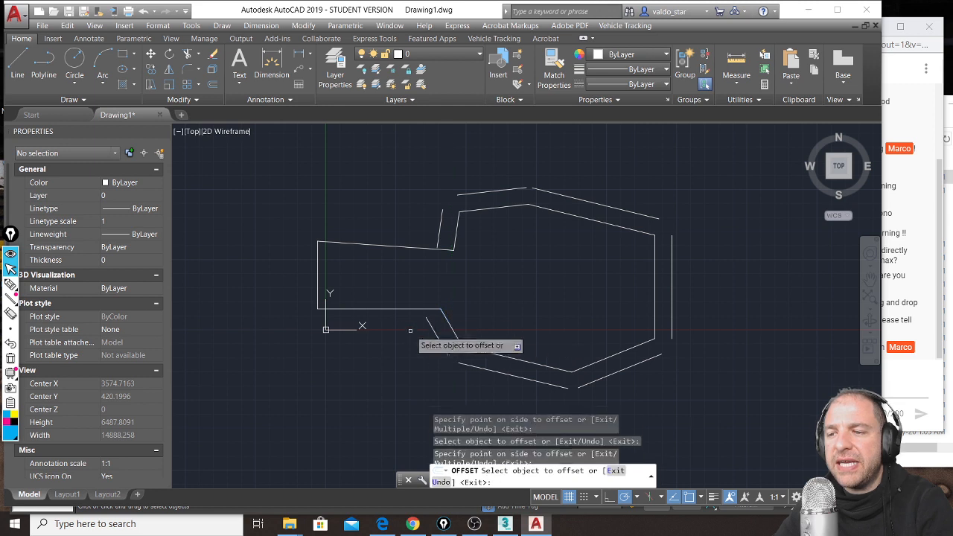
Step: Offset the three segments of the narrow left section outward by the same 300 distance and finish the offset
left_click(386, 308)
left_click(369, 325)
left_click(317, 281)
left_click(291, 263)
left_click(352, 244)
left_click(357, 225)
key("Return")
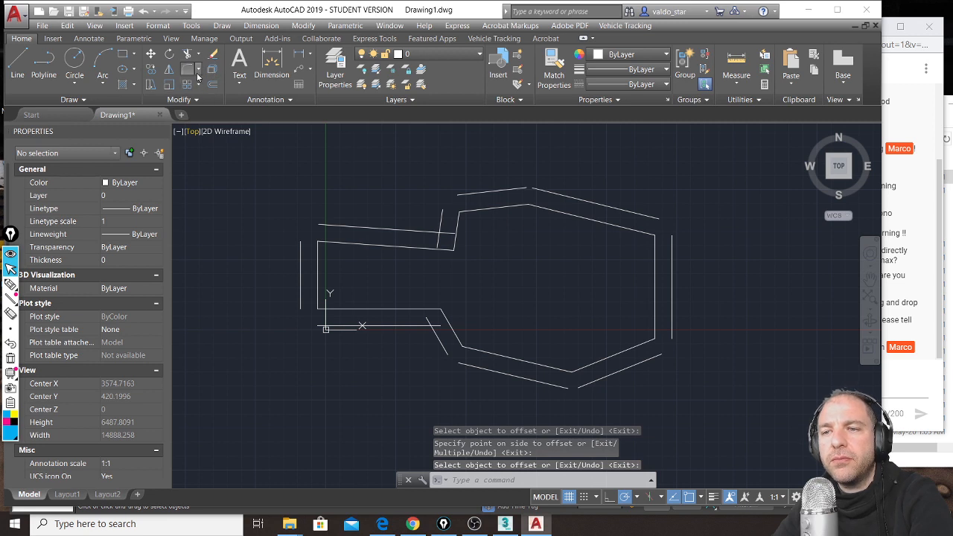
Step: Join the offset lines at both ends of the upper notch segment into sharp corners with a zero-distance Chamfer
left_click(198, 69)
left_click(215, 113)
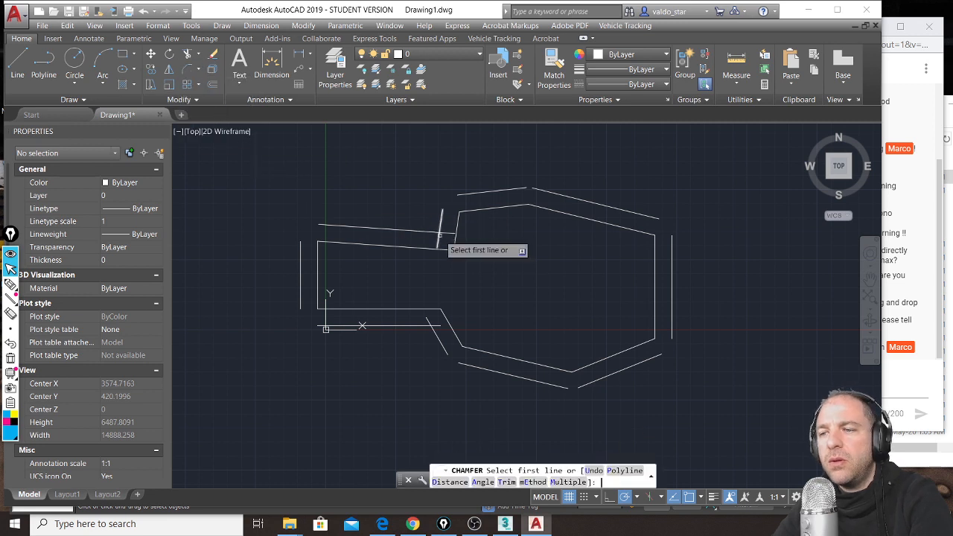
key("Return")
left_click(432, 227)
left_click(436, 215)
key("Return")
left_click(435, 227)
left_click(441, 221)
key("Return")
left_click(442, 216)
left_click(484, 189)
Step: Chamfer the offset lines at the top, right and bottom corners of the wide section into sharp corners
key("Return")
left_click(533, 189)
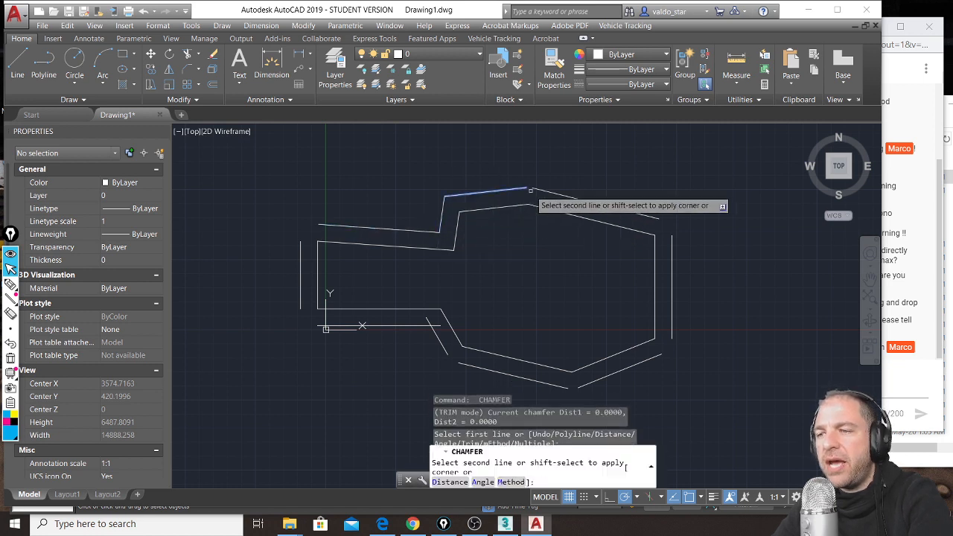
left_click(674, 235)
key("Return")
left_click(672, 337)
left_click(660, 353)
key("Return")
left_click(582, 386)
left_click(561, 387)
Step: Chamfer the offset lines into sharp corners at both ends of the lower diagonal segment
key("Return")
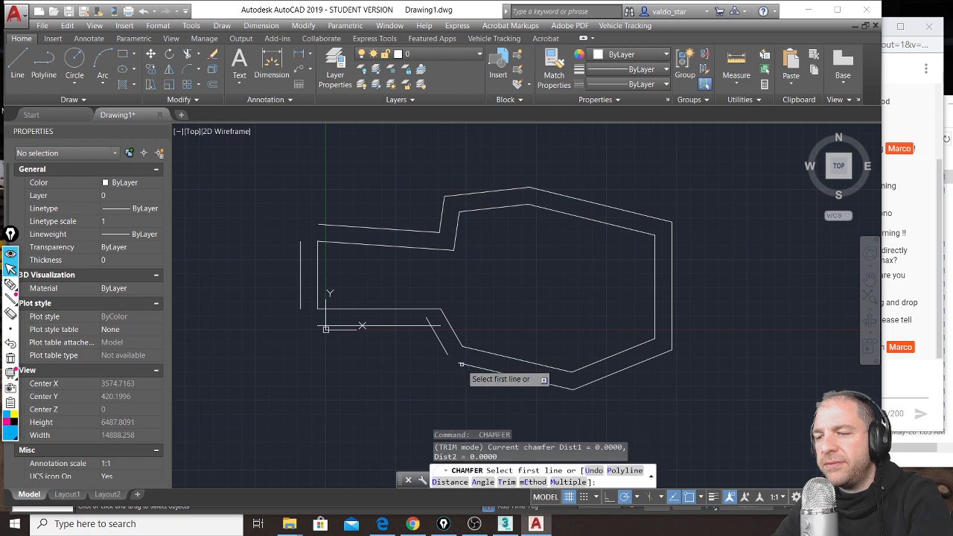
left_click(480, 372)
left_click(441, 339)
key("Return")
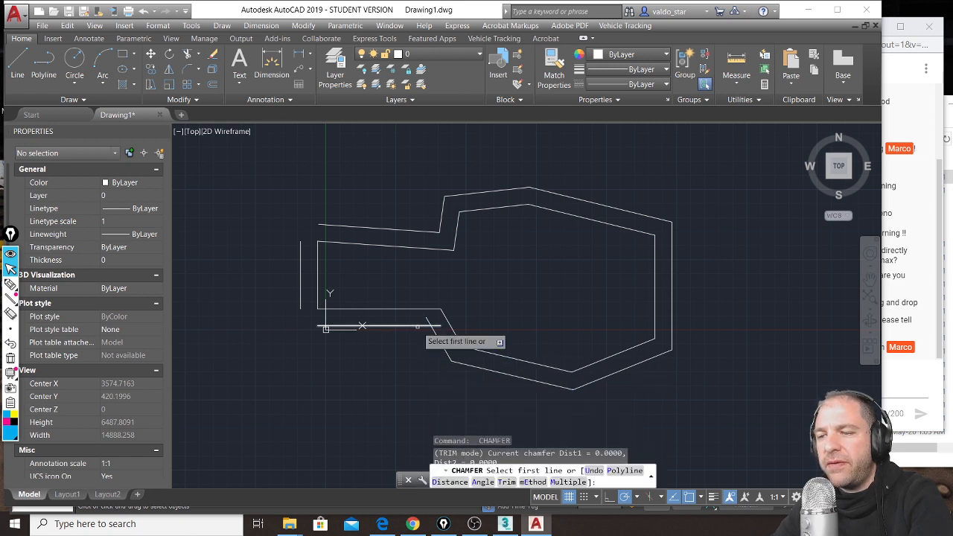
left_click(421, 326)
left_click(436, 335)
Step: Chamfer the two outer corners at the left end of the narrow section to close the outer outline
key("Return")
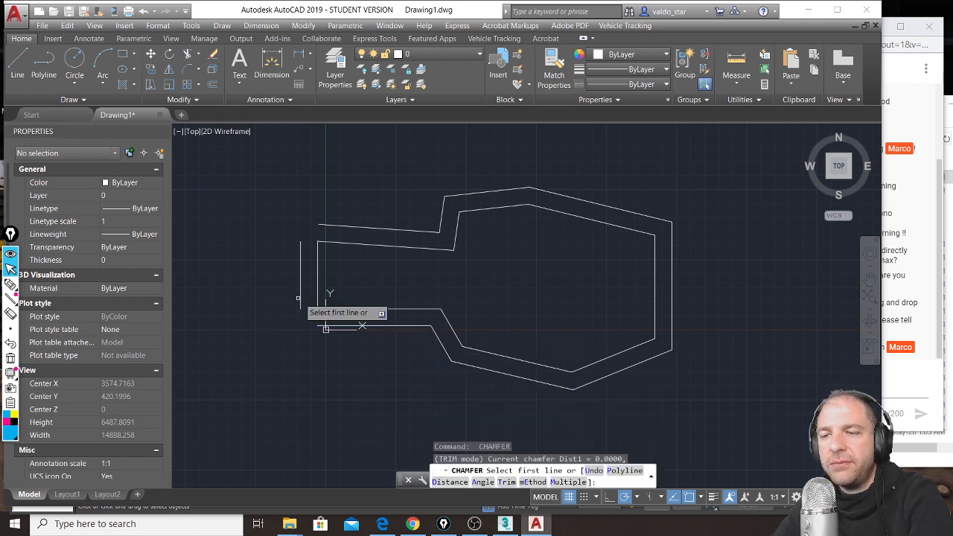
left_click(328, 325)
left_click(301, 269)
key("Return")
left_click(301, 257)
left_click(327, 225)
key("Return")
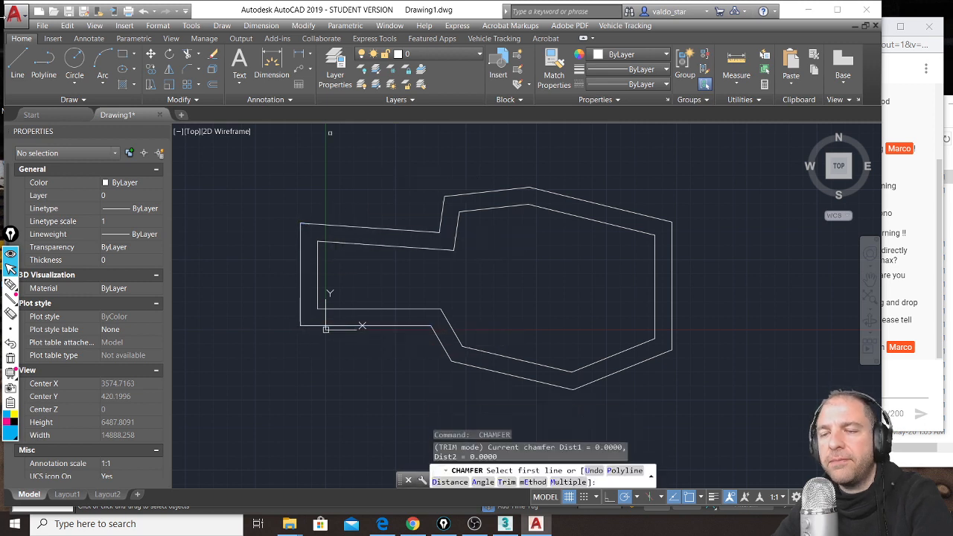
Step: Draw two parallel horizontal lines across the double wall at the left end of the narrow section
left_click(21, 63)
left_click(334, 259)
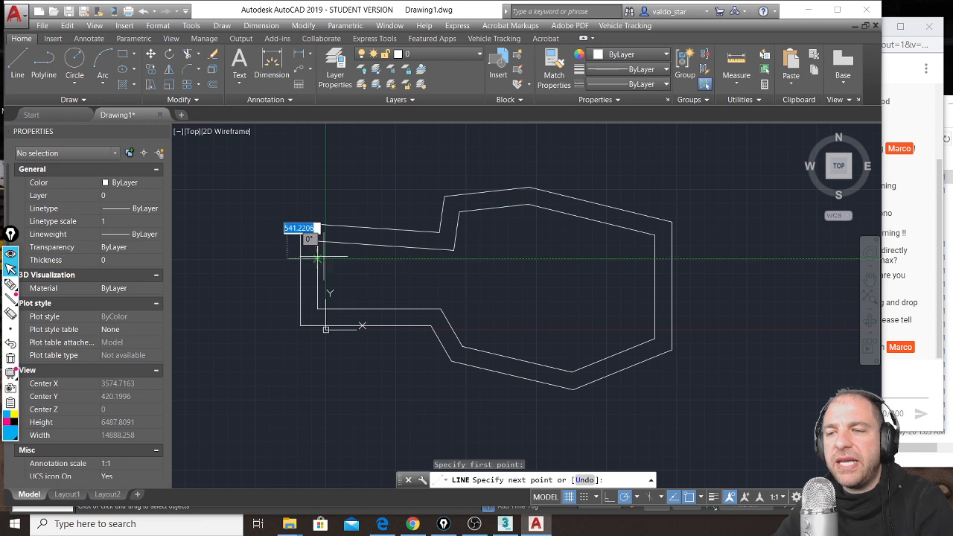
key("Return")
key("Return")
left_click(280, 295)
left_click(341, 295)
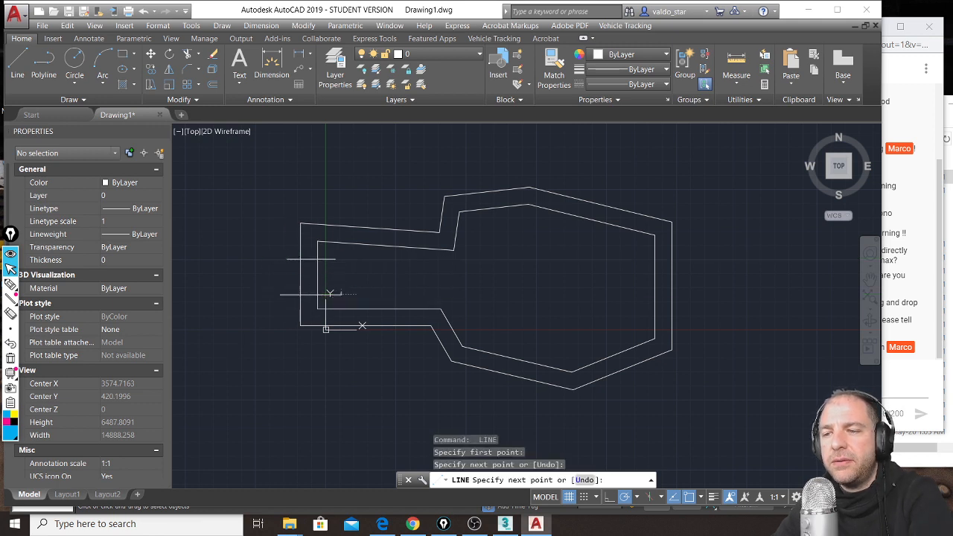
key("Return")
Step: Trim the left wall between the two horizontal lines and their overhanging ends to form a capped opening
left_click(188, 55)
scroll(287, 272, "up", 4)
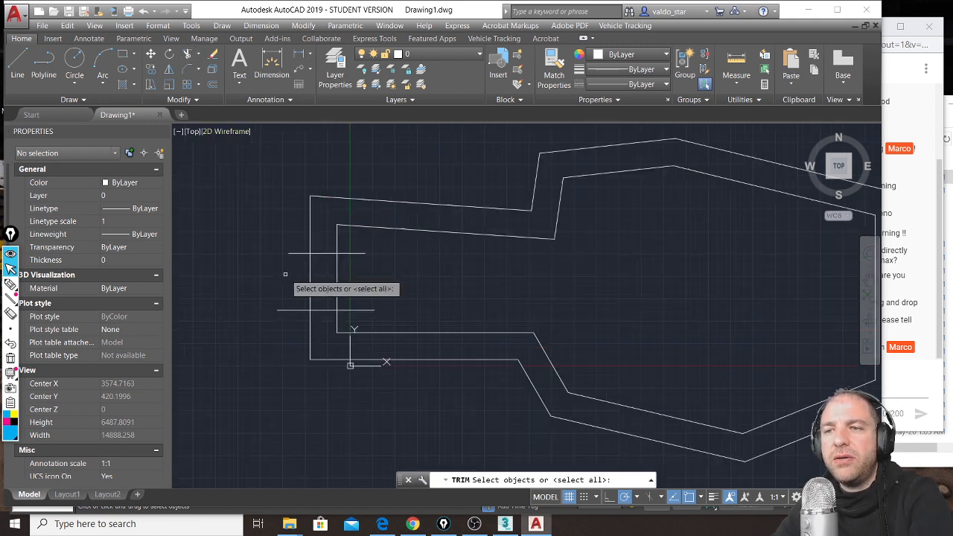
left_click(441, 226)
left_click(408, 344)
left_click(396, 272)
left_click(306, 296)
left_click(315, 224)
left_click(209, 408)
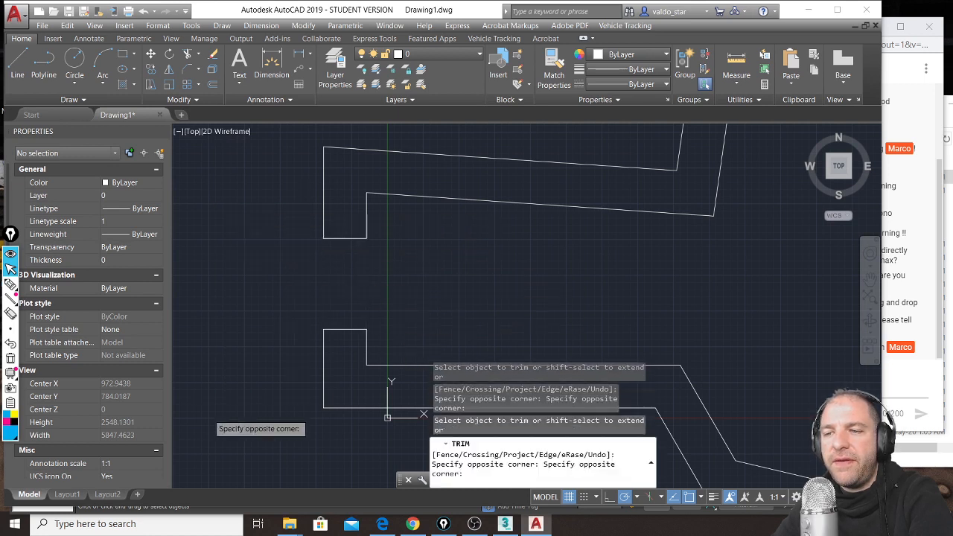
scroll(262, 282, "down", 2)
scroll(261, 283, "down", 5)
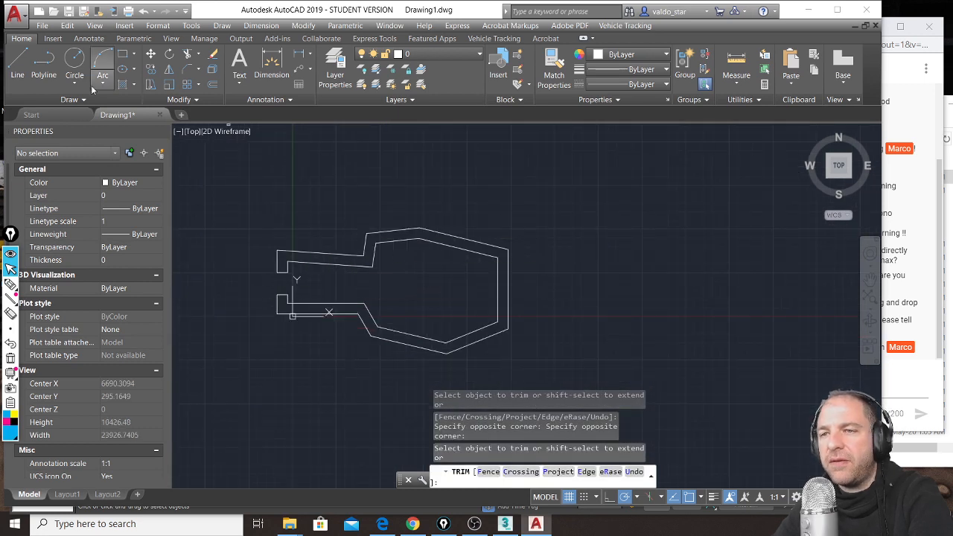
Step: Draw two parallel slanted lines across the upper right sloping wall of the wide section
left_click(22, 65)
scroll(456, 248, "up", 2)
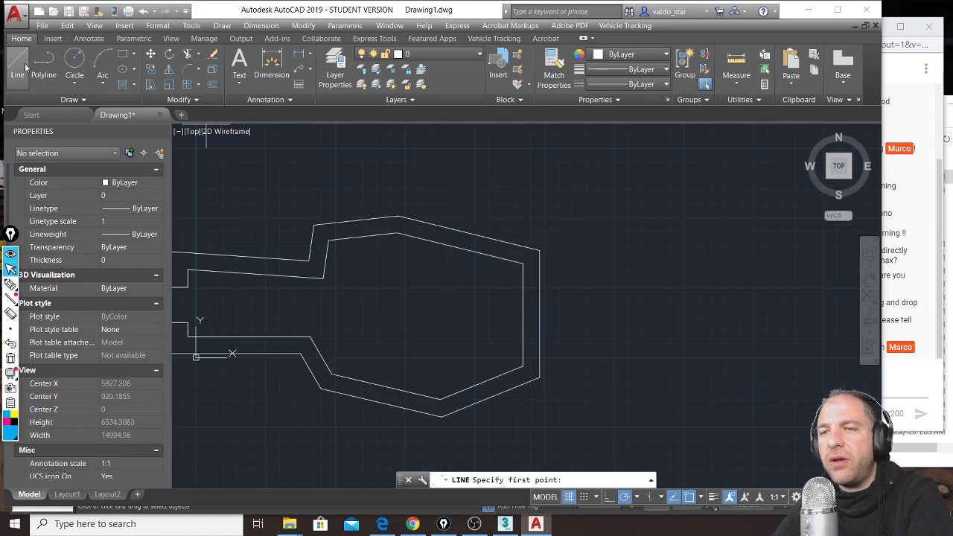
left_click(444, 211)
left_click(431, 262)
key("space")
key("space")
left_click(491, 221)
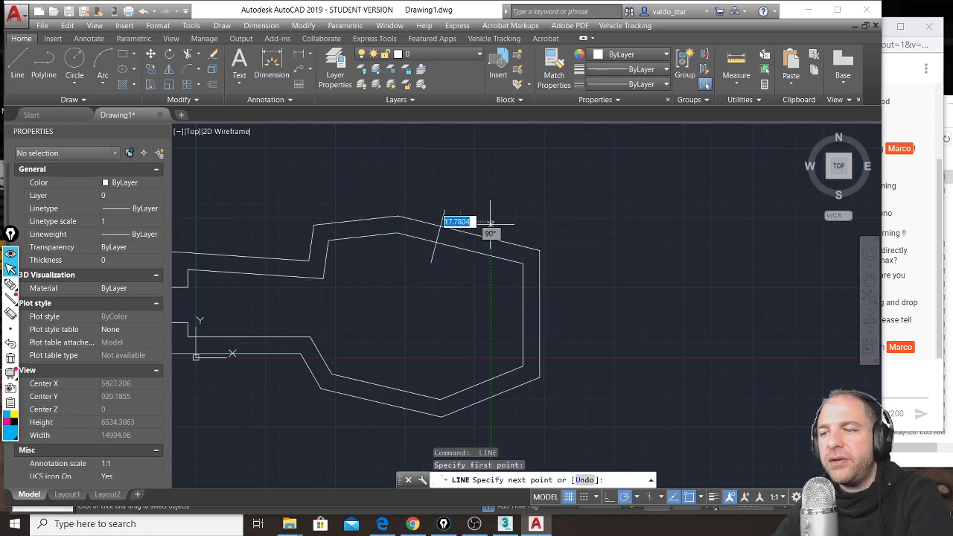
left_click(475, 271)
key("space")
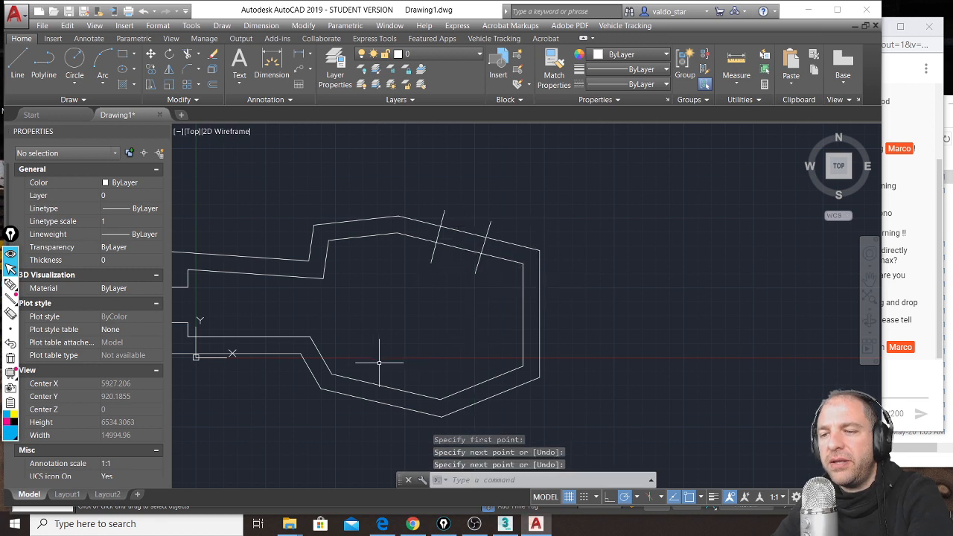
Step: Draw two parallel slanted lines across the lower sloping wall of the wide section
key("space")
left_click(380, 363)
left_click(366, 419)
key("space")
key("space")
left_click(420, 373)
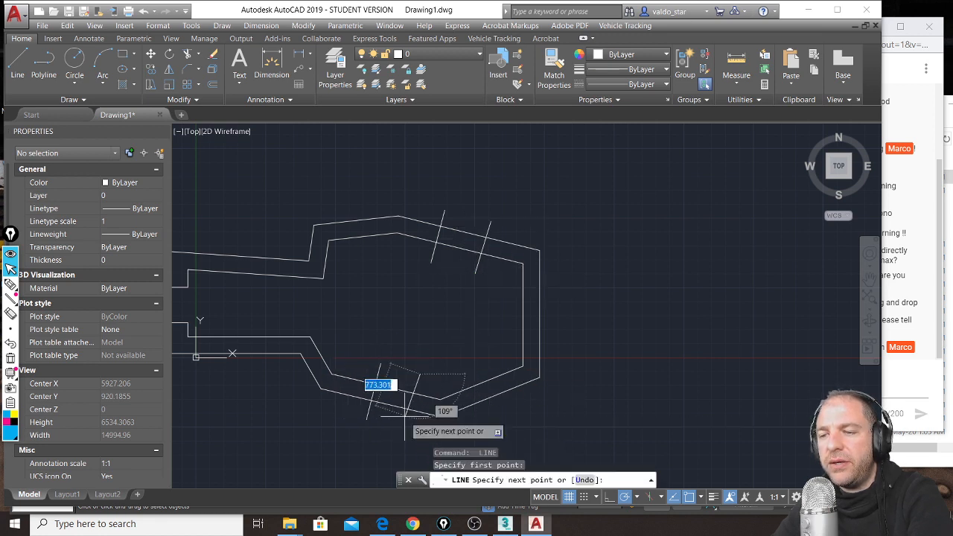
left_click(405, 414)
key("space")
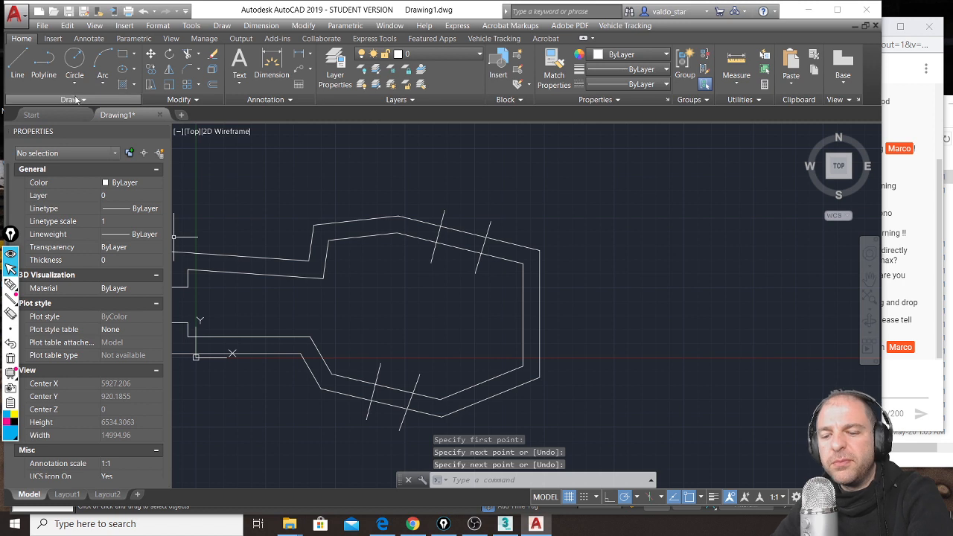
Step: Trim the outer wall line between the two upper slanted lines and undo the unwanted trims
type("tr")
key("space")
key("space")
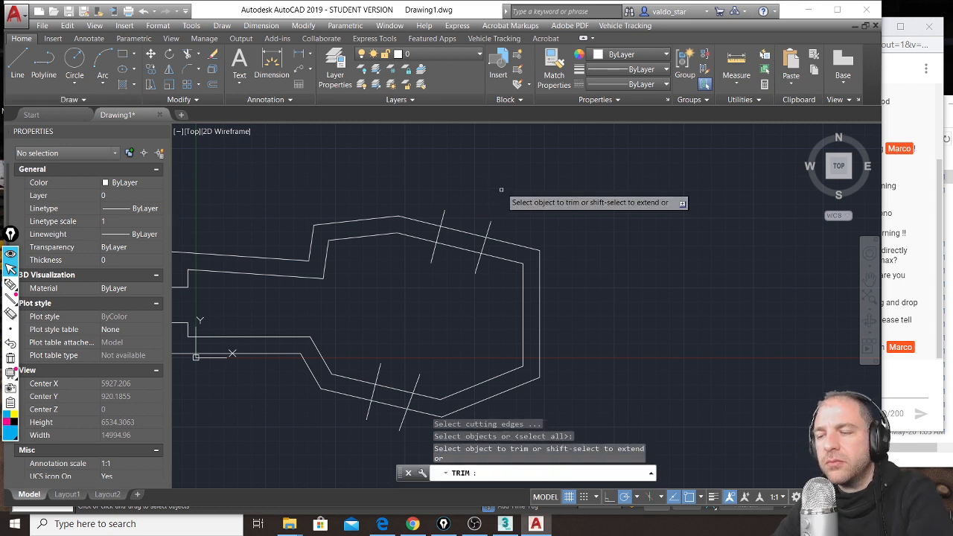
left_click(468, 219)
left_click(435, 243)
left_click(439, 267)
left_click(438, 274)
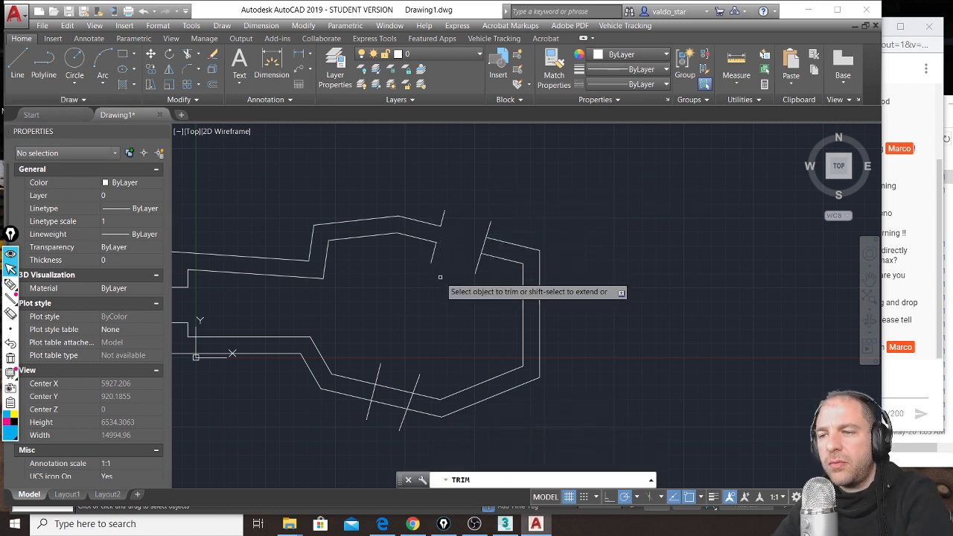
left_click(440, 277)
left_click(463, 240)
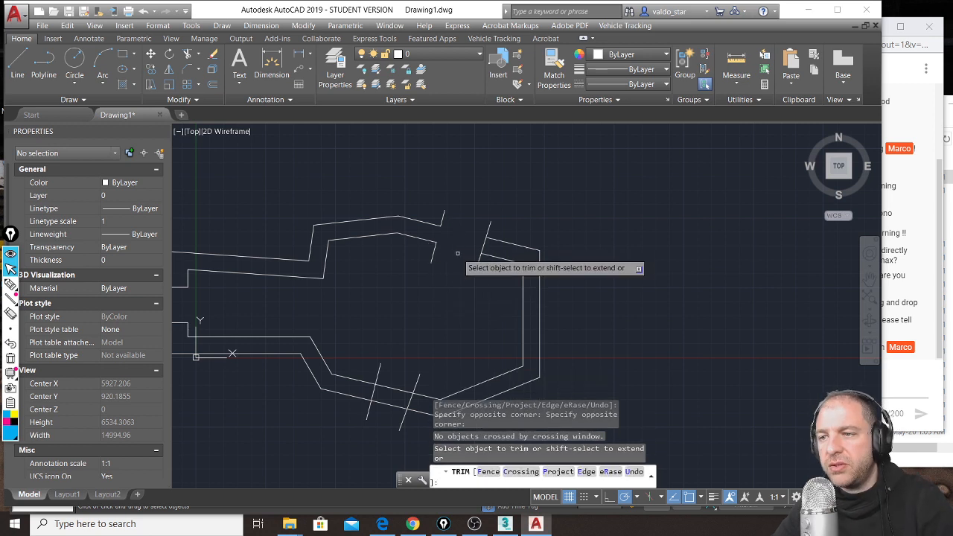
key("ctrl+z")
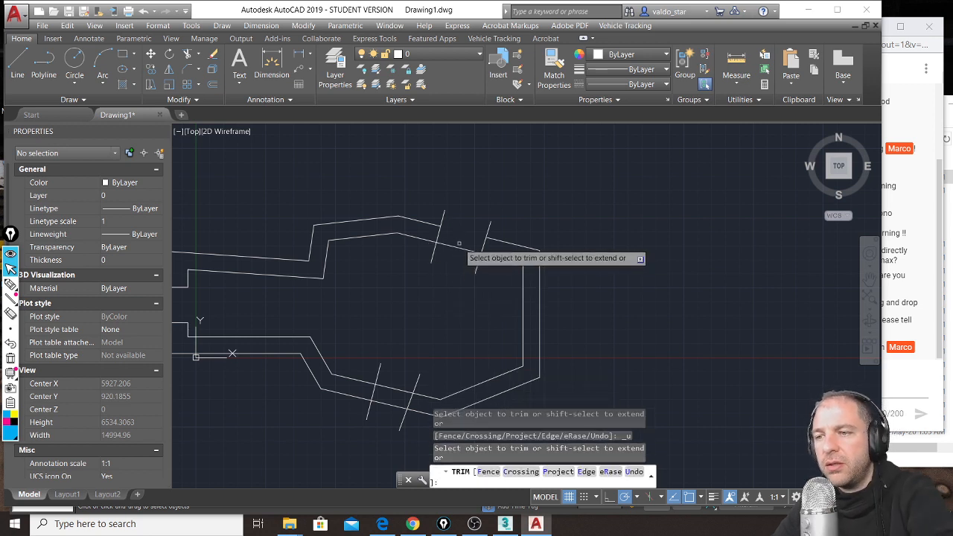
Step: Trim the inner wall line between the upper slanted lines and remove the slanted lines' overhanging ends
left_click(453, 246)
left_click(473, 234)
left_click(483, 230)
left_click(444, 217)
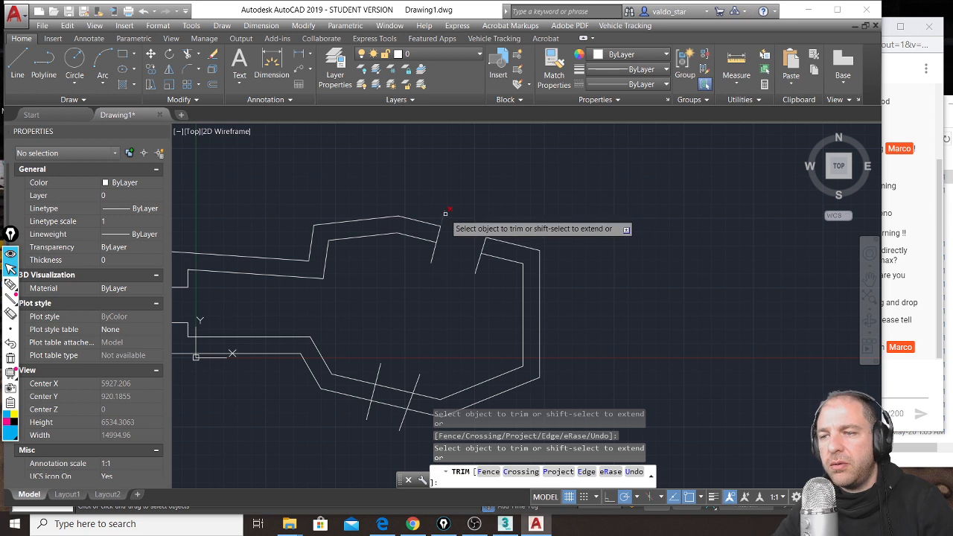
left_click(476, 266)
left_click(435, 253)
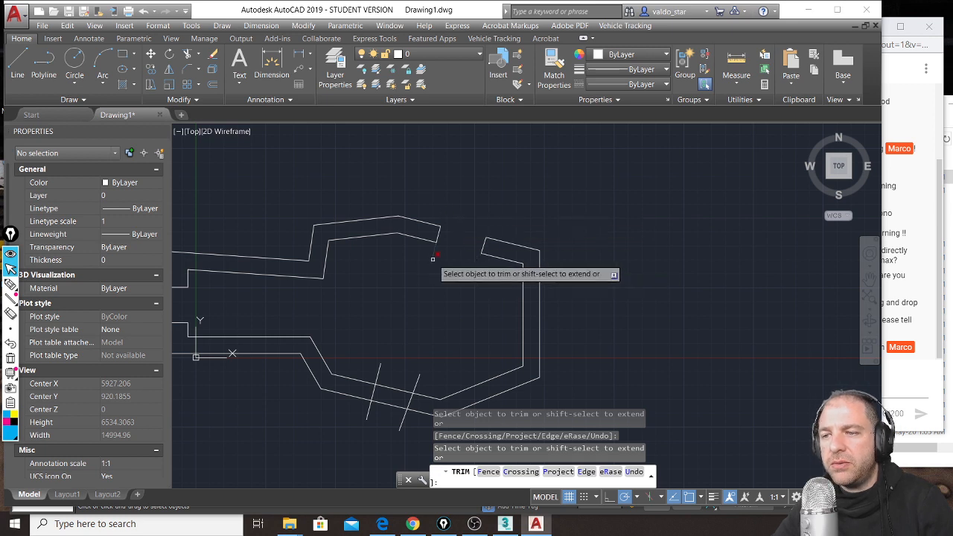
Step: Trim the lower wall between its two slanted lines and their overhanging ends to form a second capped opening
left_click(439, 330)
left_click(376, 372)
left_click(416, 379)
left_click(393, 378)
left_click(385, 400)
left_click(403, 419)
left_click(393, 404)
left_click(367, 413)
key("Return")
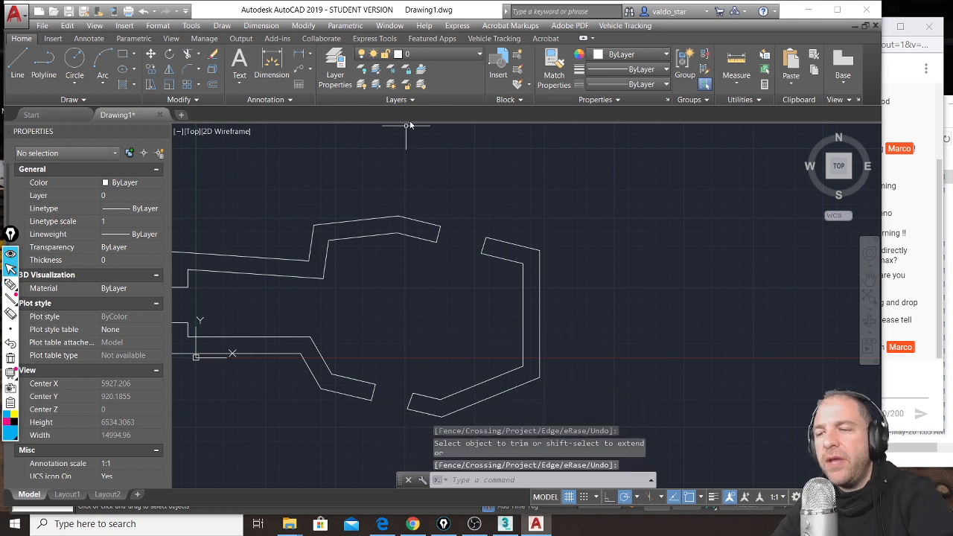
Step: Make the yellow Layer1 the current layer
left_click(480, 54)
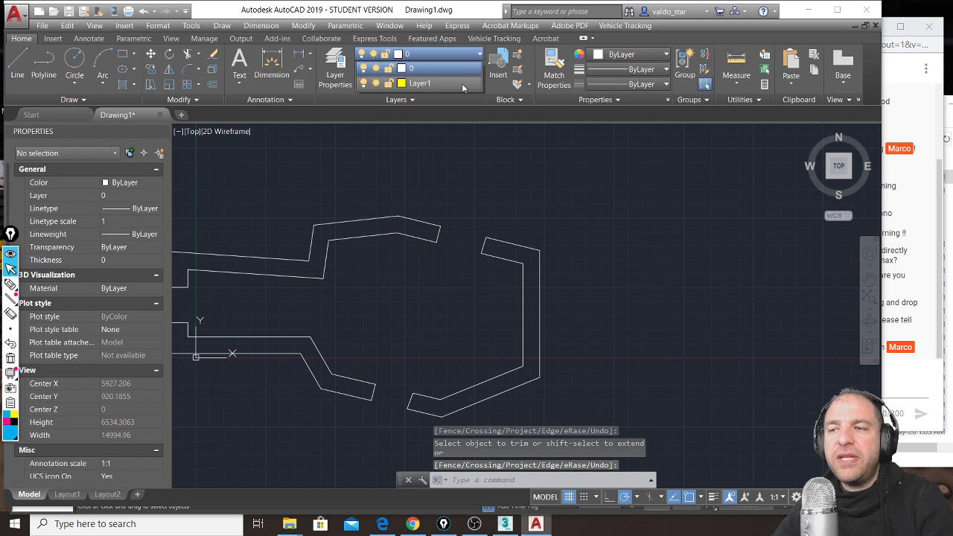
left_click(462, 83)
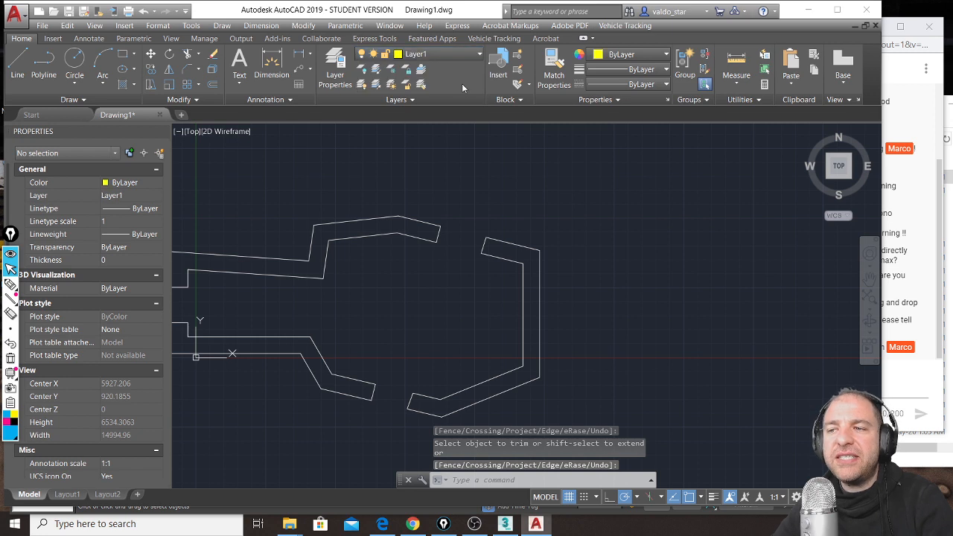
Step: Draw a closed polyline through the four corners of the upper wall opening on the current layer
left_click(45, 65)
left_click(439, 226)
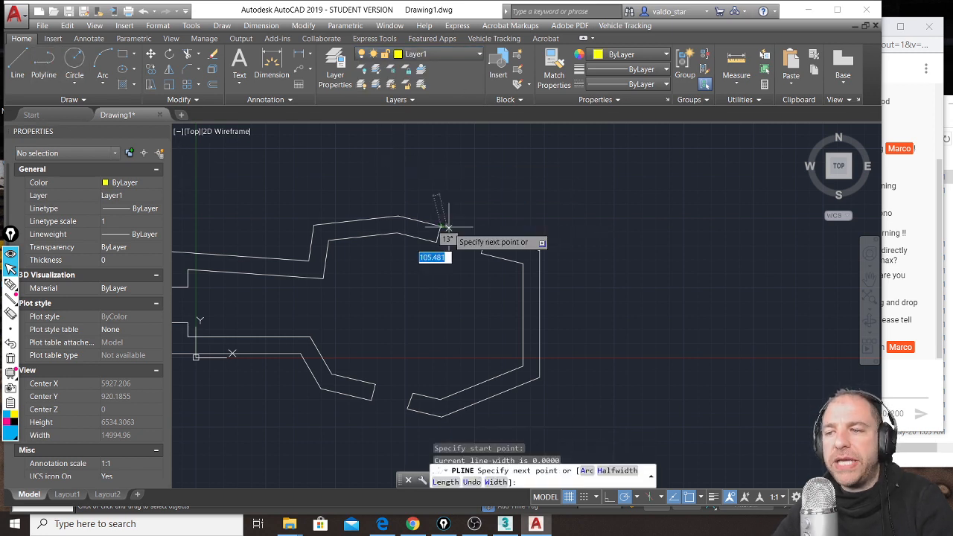
left_click(436, 242)
left_click(482, 253)
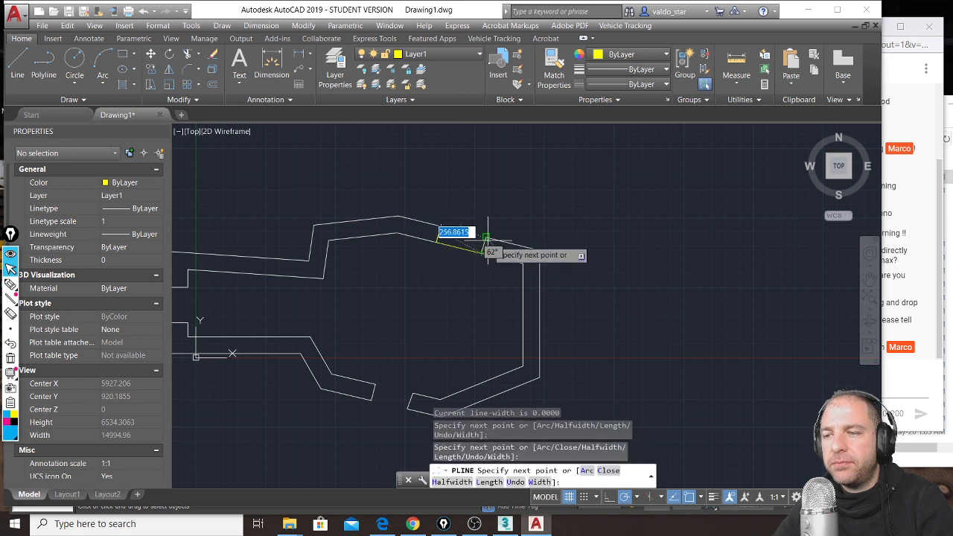
left_click(485, 238)
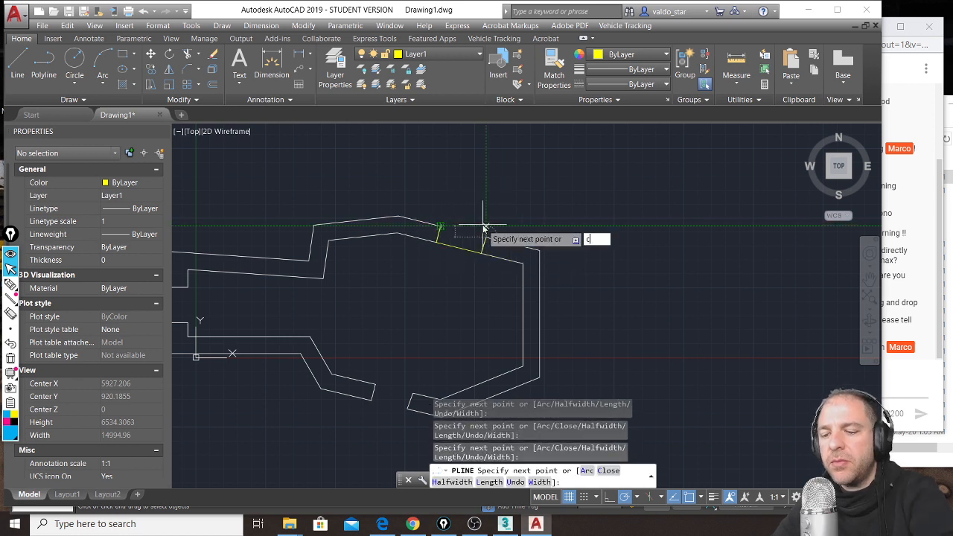
type("c")
key("Return")
Step: Draw a closed polyline through the four corners of the lower wall opening
middle_click_drag(442, 311, 447, 219)
key("space")
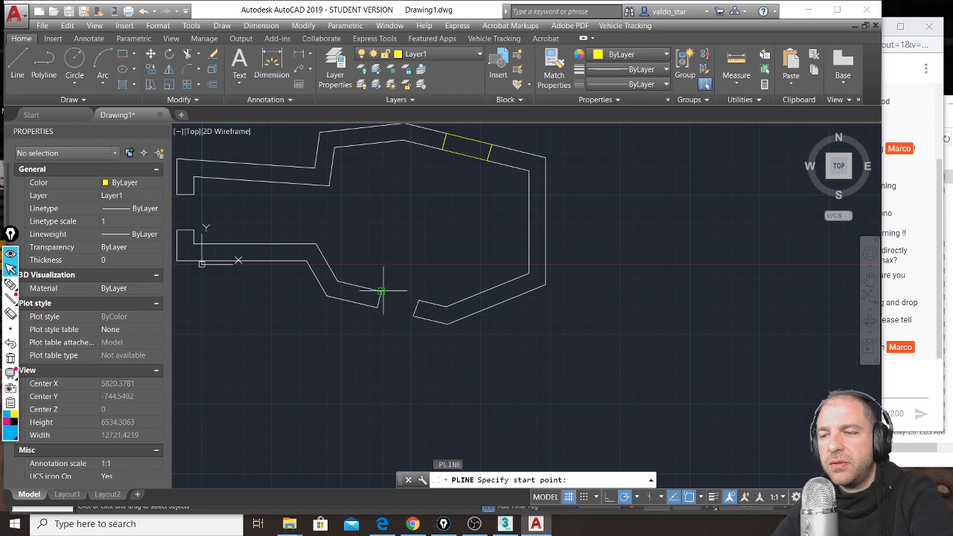
left_click(380, 291)
left_click(419, 299)
left_click(414, 316)
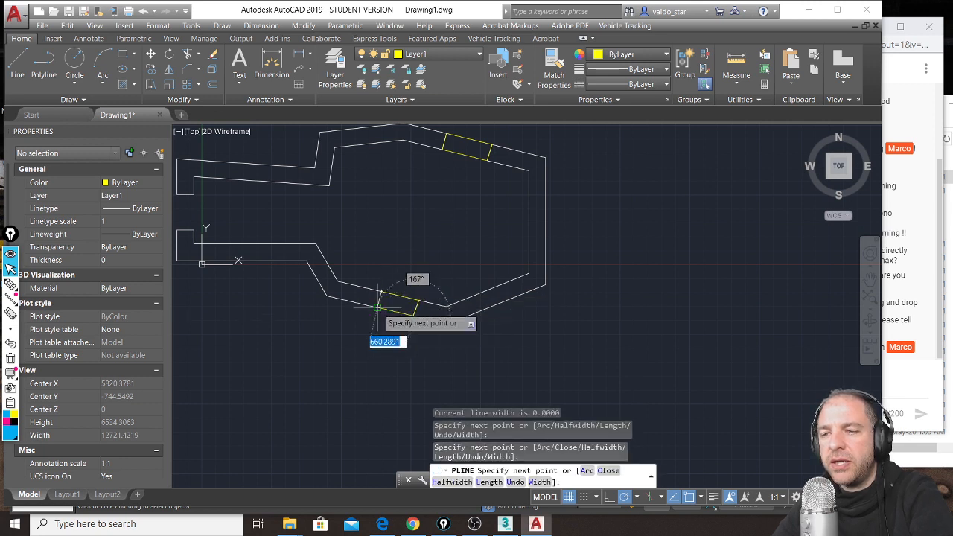
left_click(378, 307)
right_click(406, 264)
left_click(443, 319)
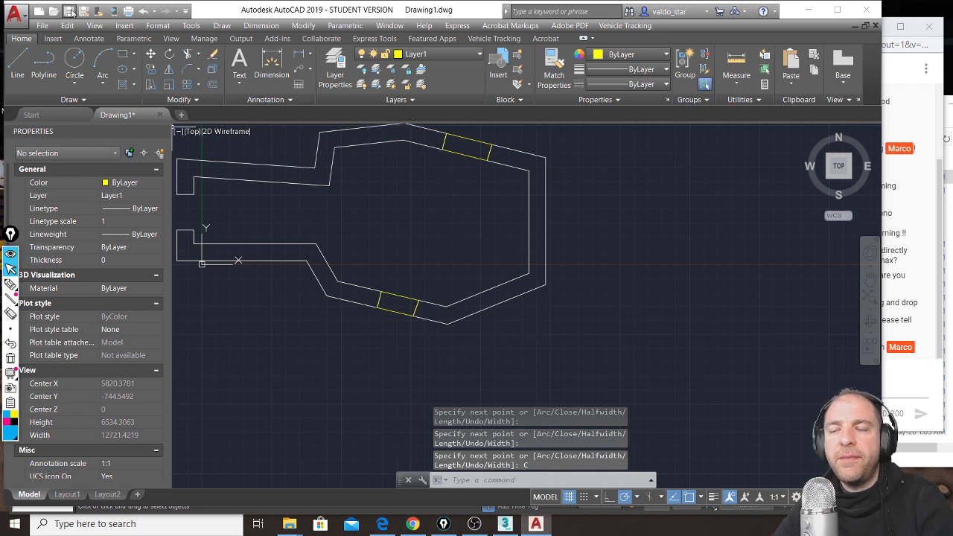
middle_click_drag(483, 250, 531, 273)
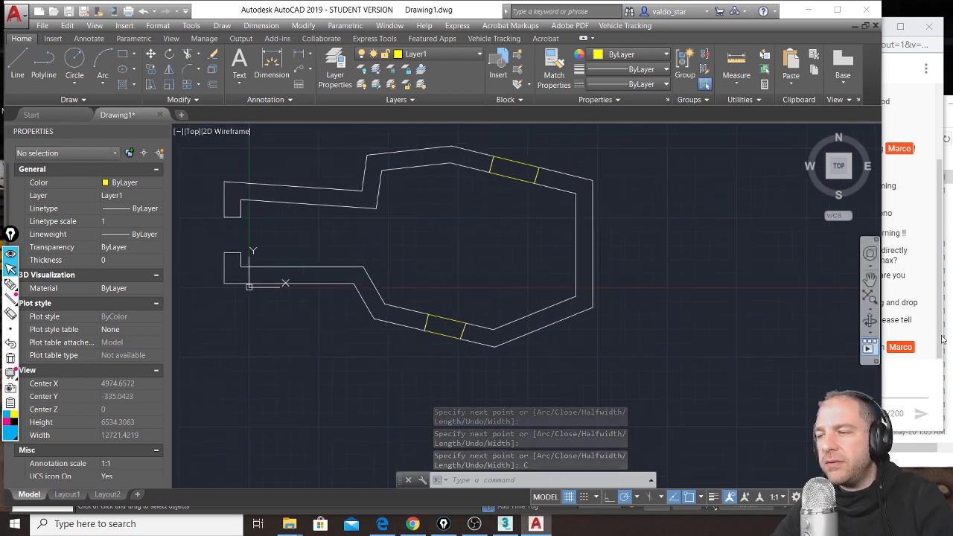
left_click(942, 339)
left_click(452, 264)
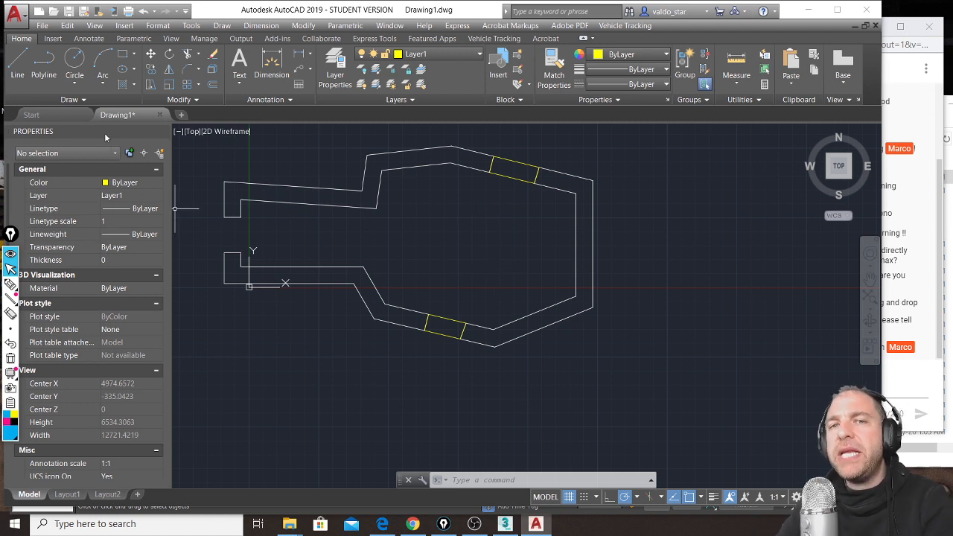
Step: Save the drawing to the Desktop as example_tewo.dwg
left_click(69, 11)
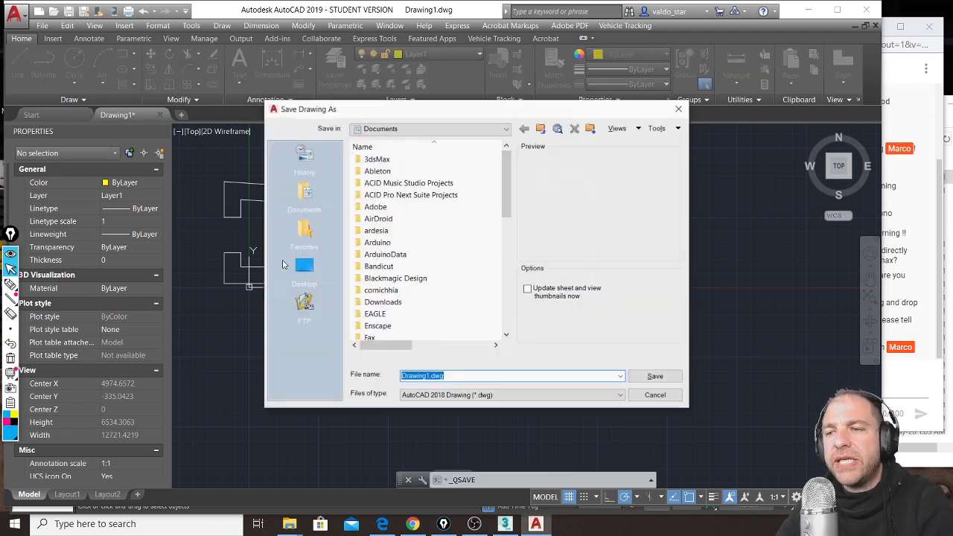
left_click(312, 271)
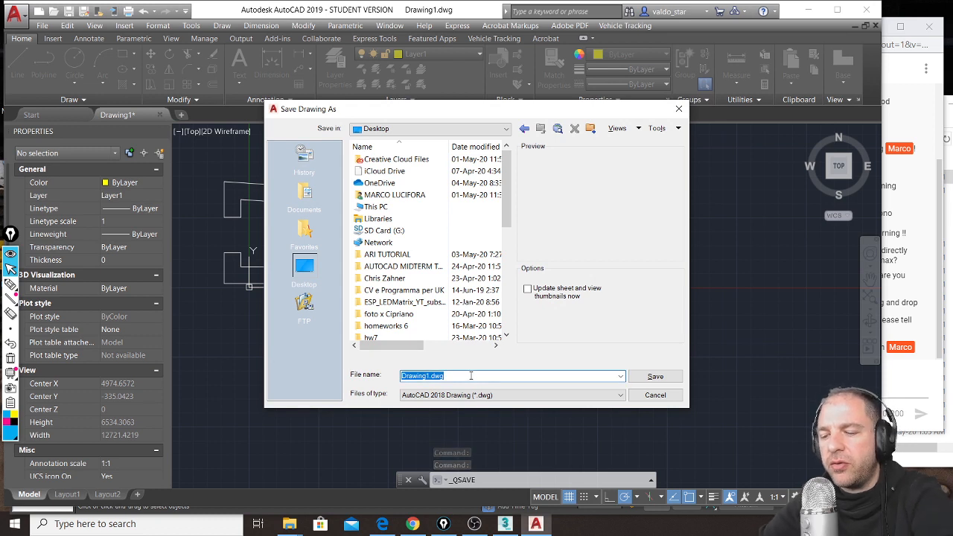
type("exam")
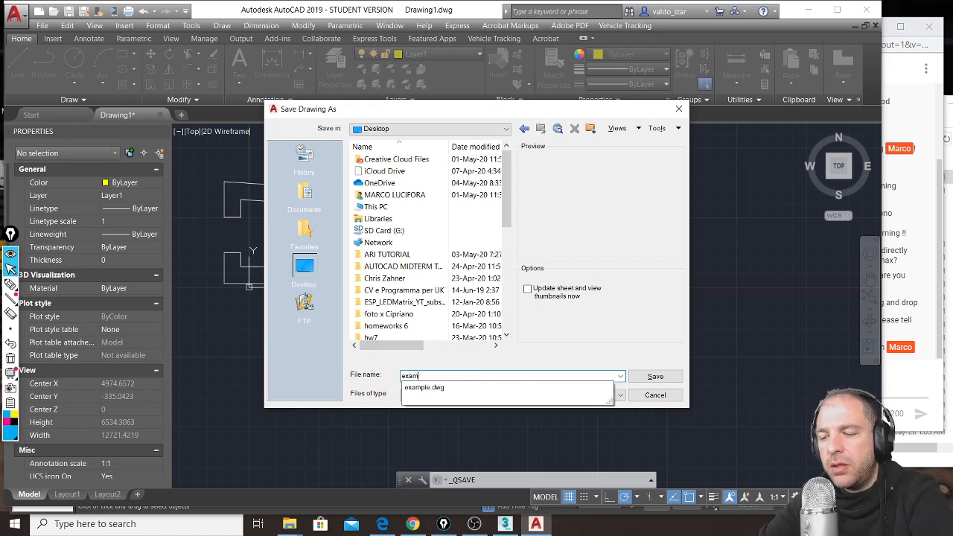
type("ple")
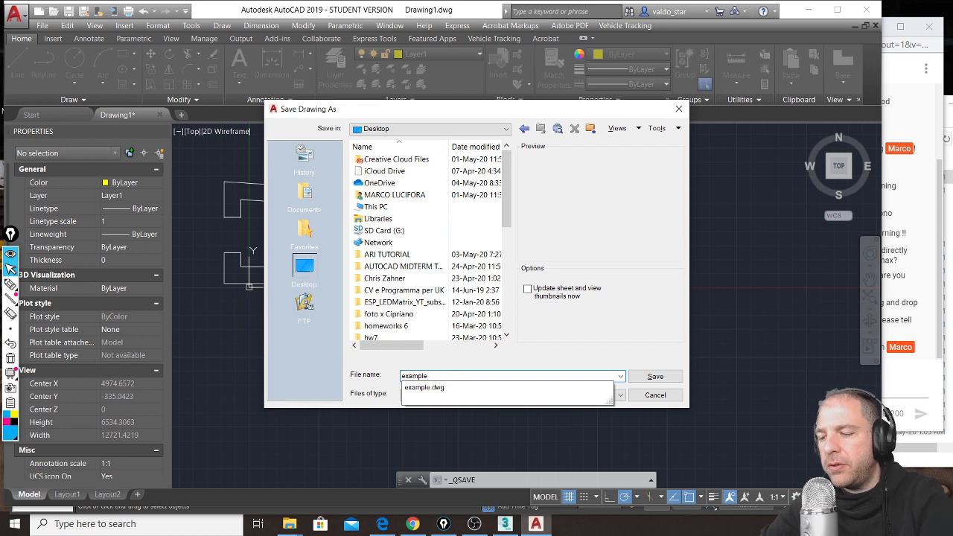
type("_")
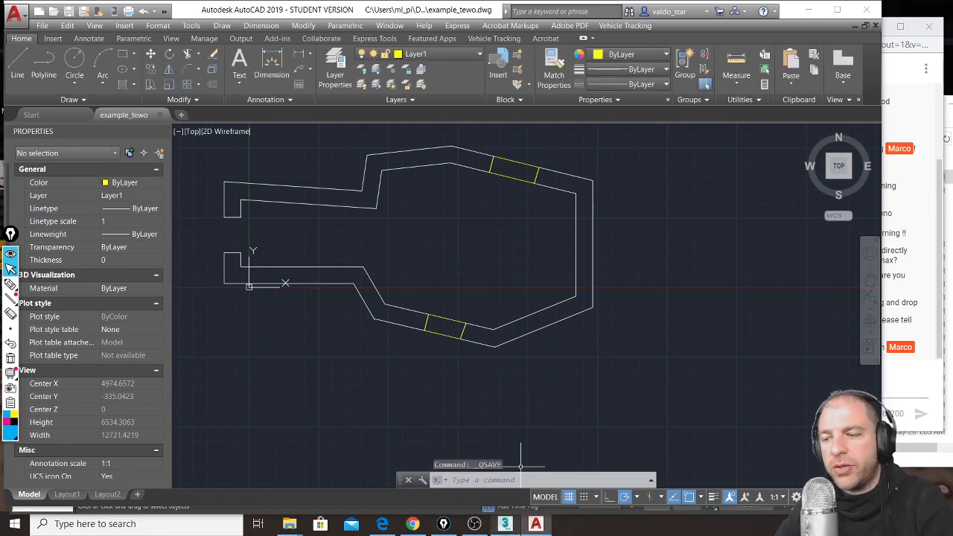
Step: Switch to 3ds Max and start importing example_tewo.dwg from the Desktop
left_click(505, 523)
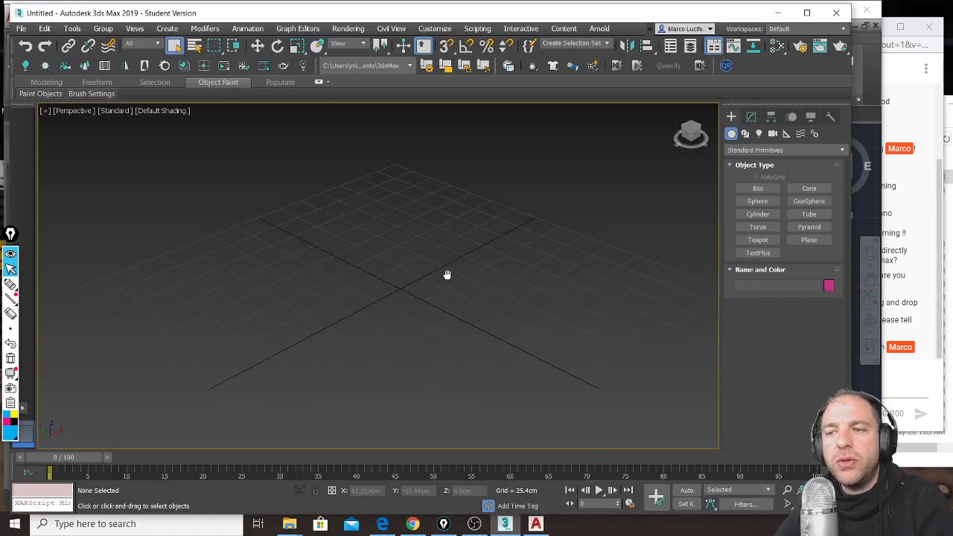
left_click(21, 29)
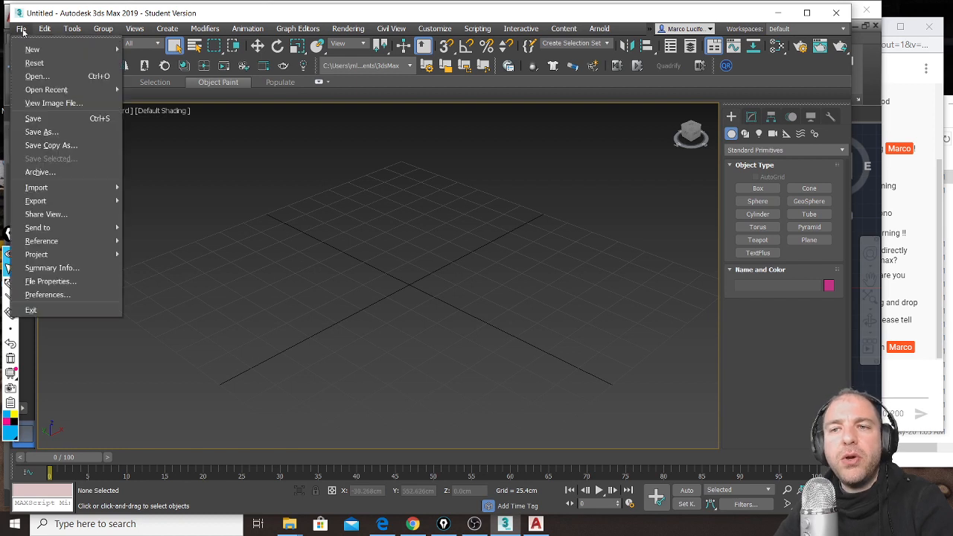
mouse_move(88, 189)
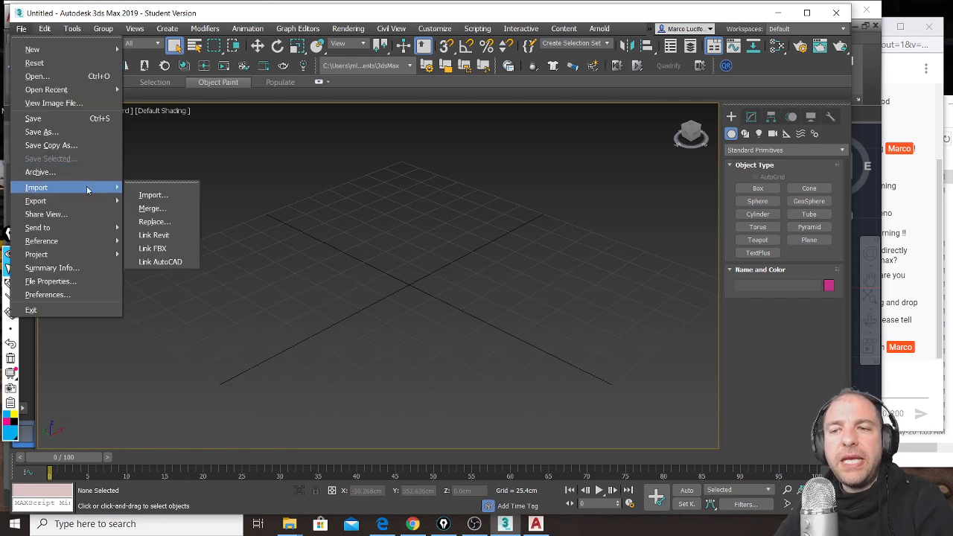
left_click(151, 195)
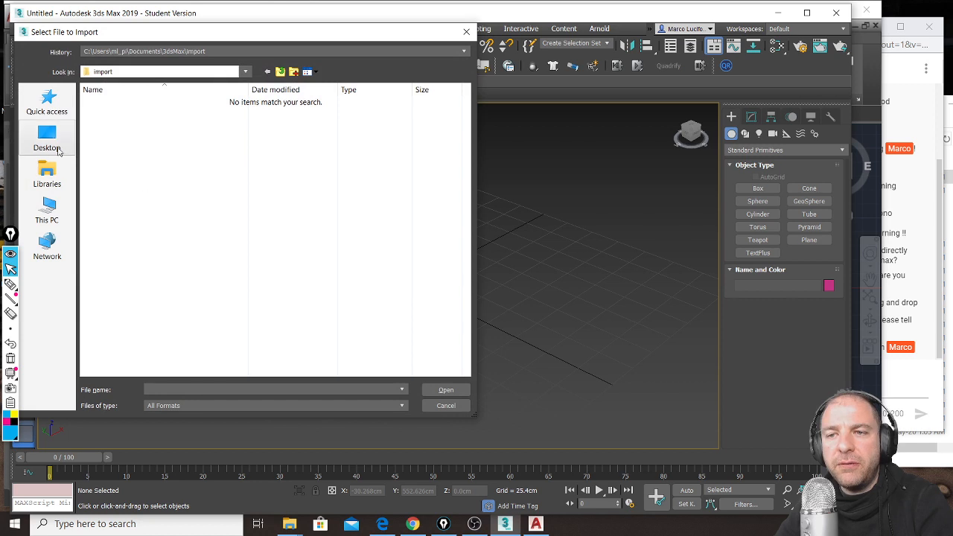
left_click(51, 135)
scroll(392, 236, "down", 3)
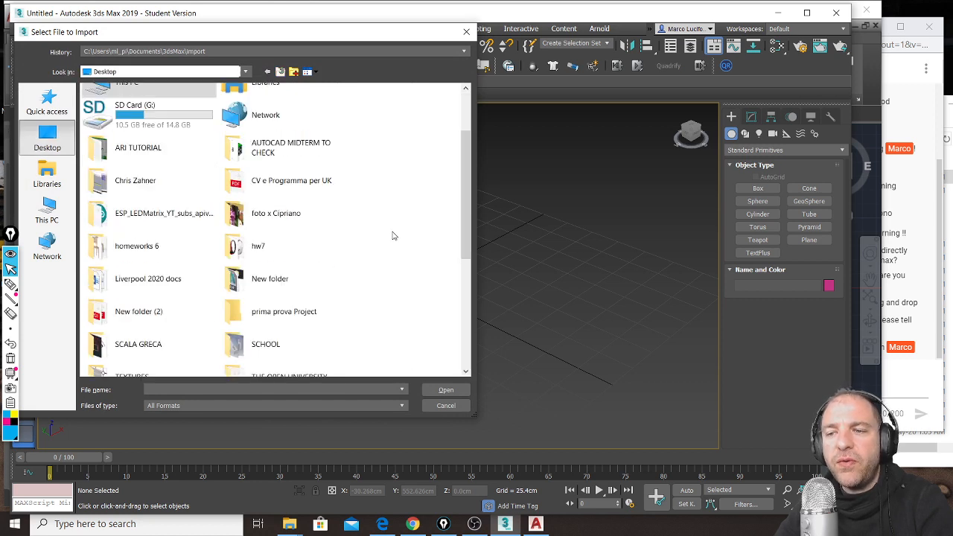
scroll(391, 236, "down", 2)
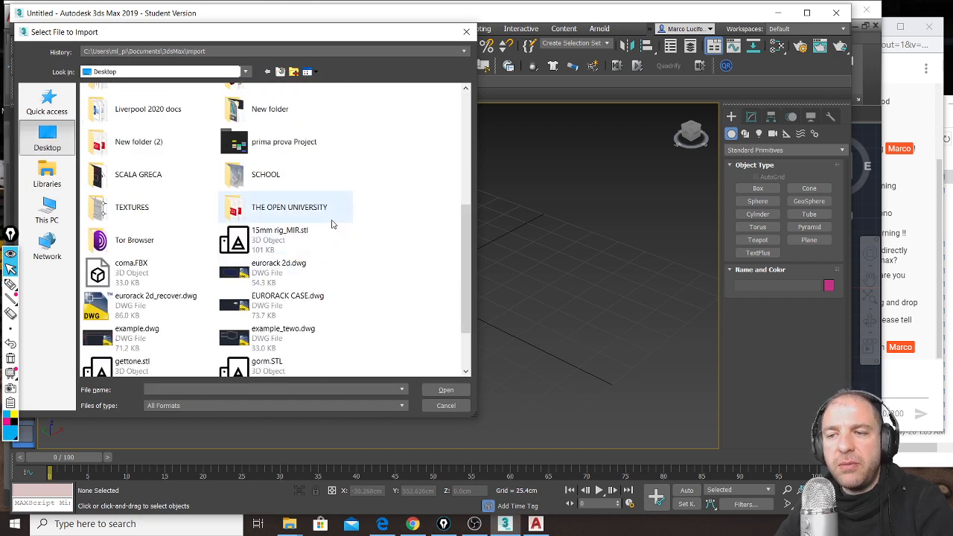
left_click(301, 339)
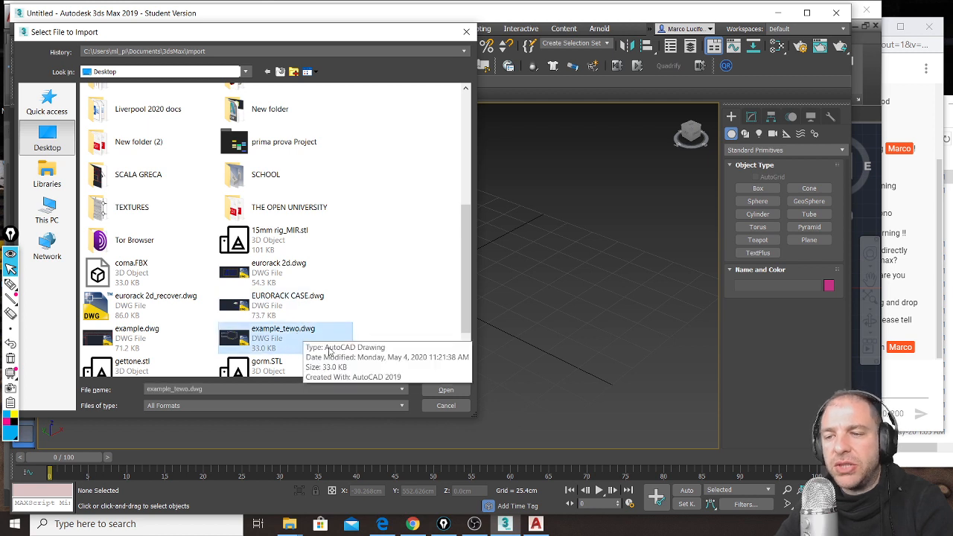
left_click(451, 392)
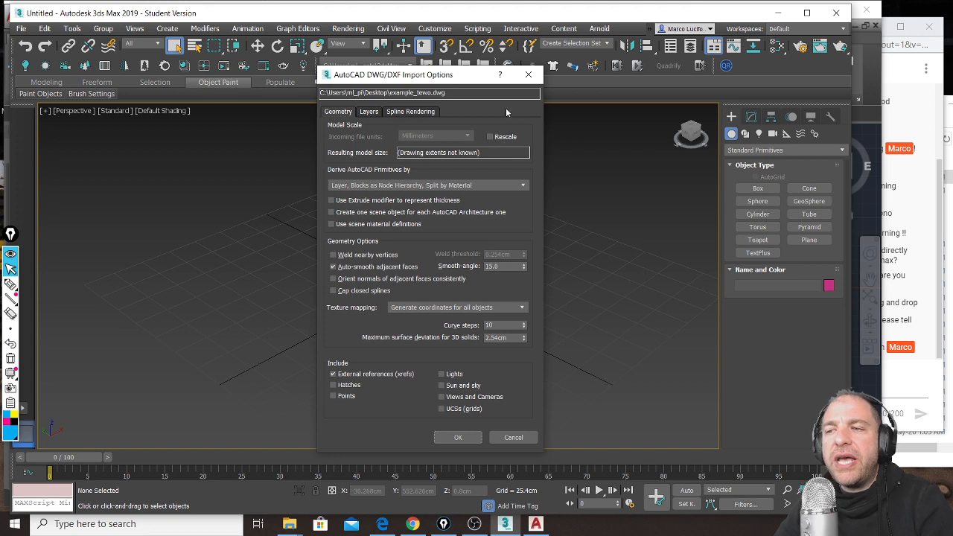
Step: Enable rescaling with Millimeters as the incoming file units and derive the AutoCAD primitives by Color
left_click(497, 137)
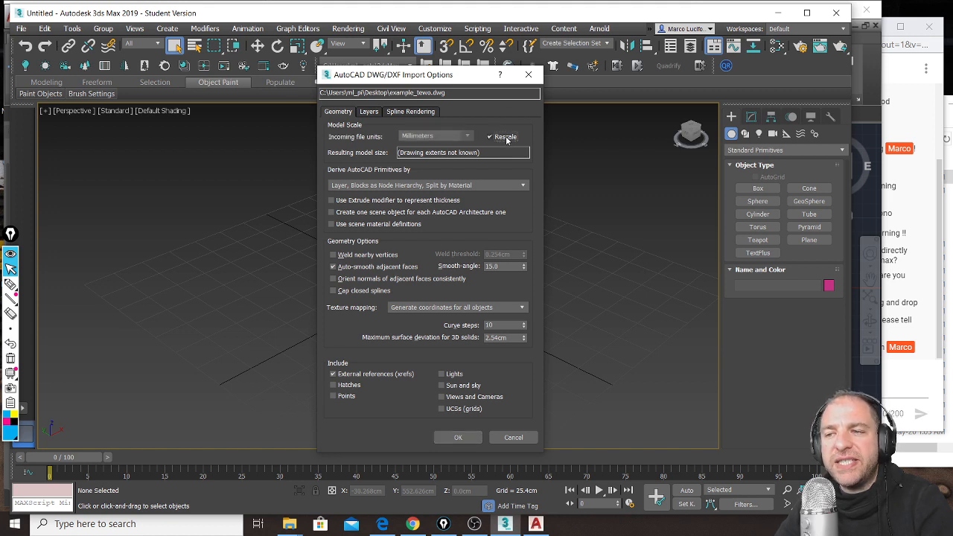
left_click(468, 137)
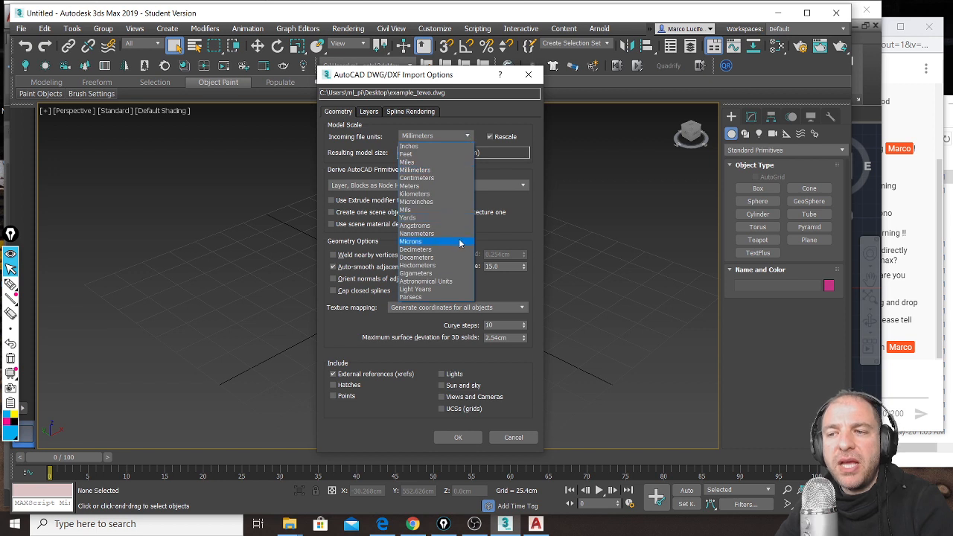
left_click(451, 171)
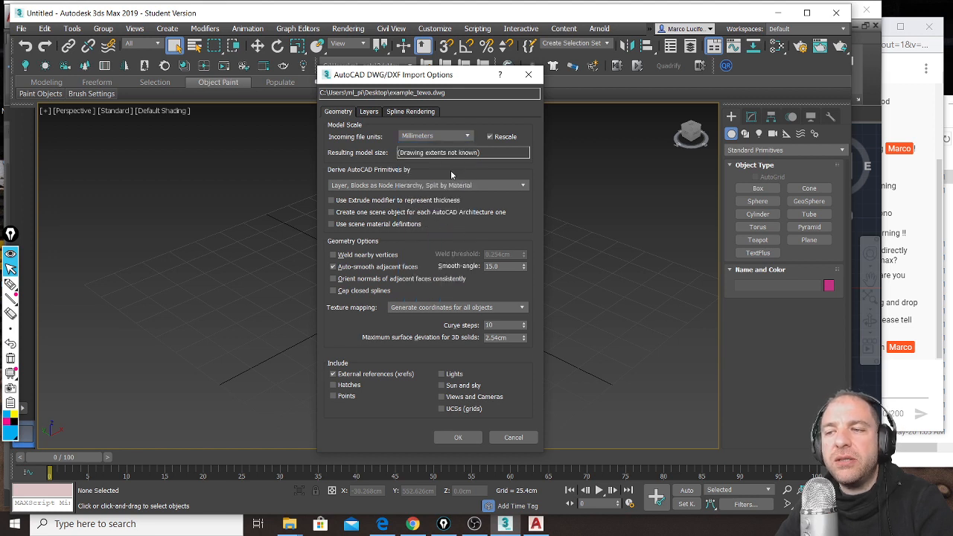
left_click(375, 186)
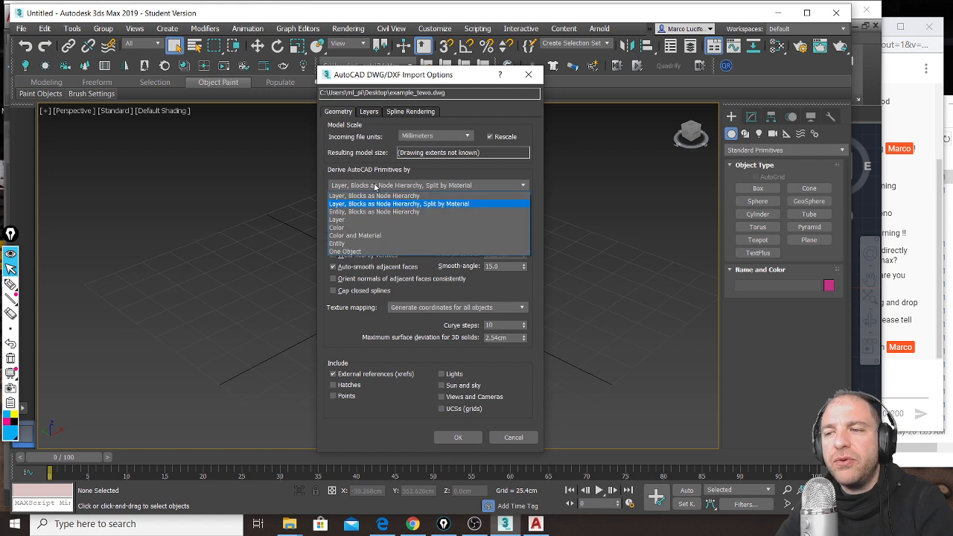
left_click(367, 231)
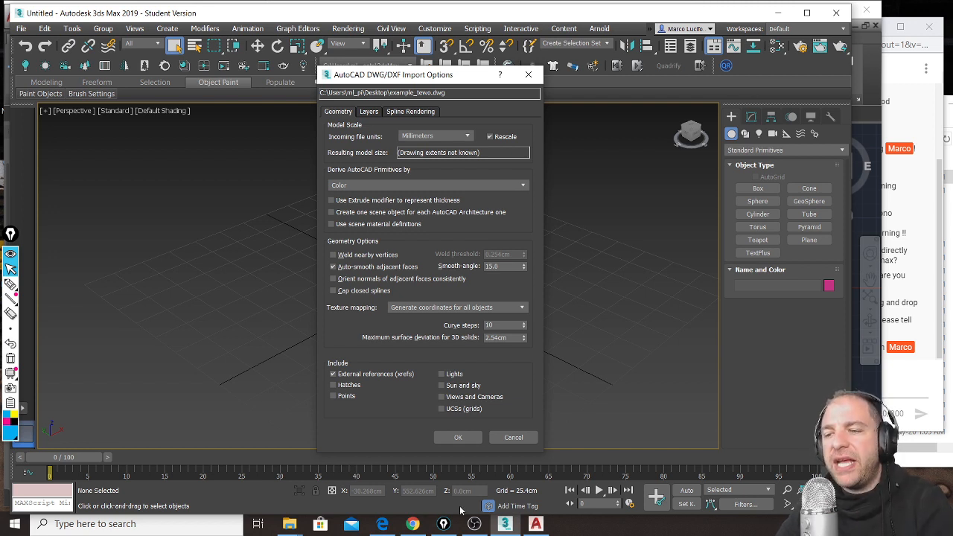
Step: Switch to AutoCAD and inspect the properties of the two yellow polylines in the wall openings
left_click(543, 525)
middle_click_drag(523, 283, 540, 297)
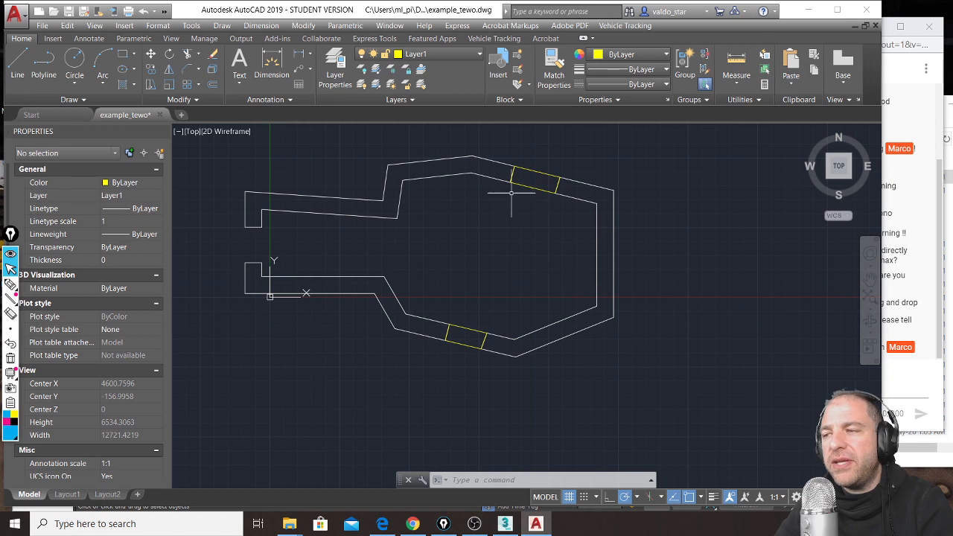
middle_click_drag(511, 193, 543, 221)
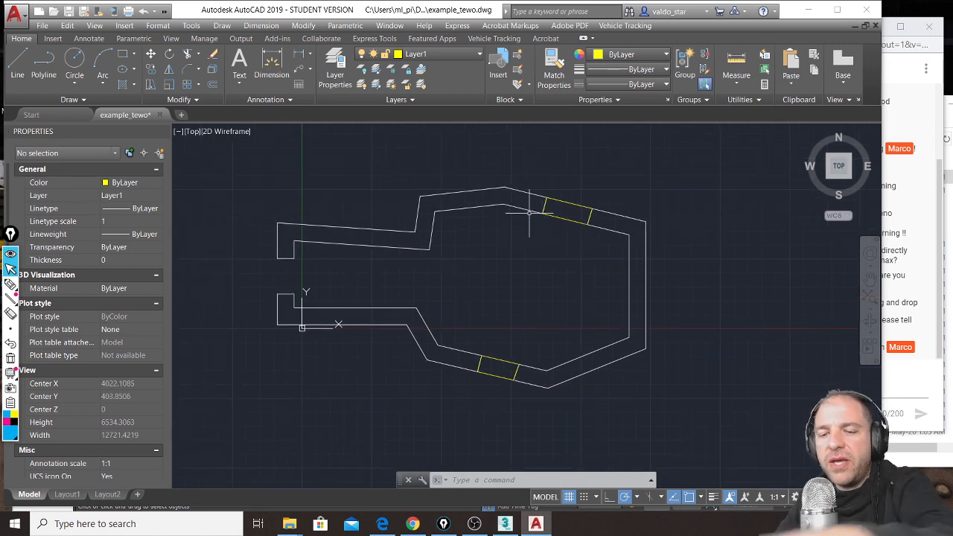
scroll(572, 206, "up", 2)
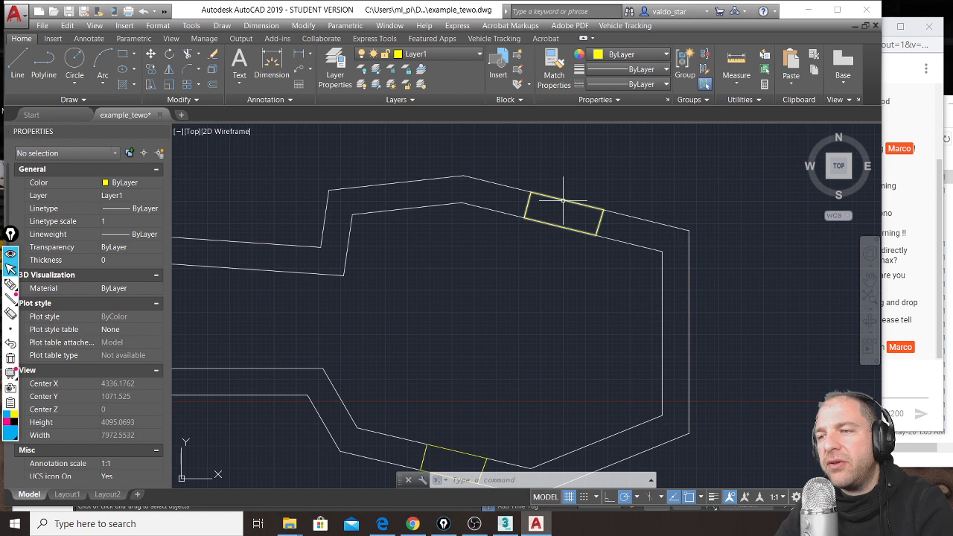
left_click(563, 201)
middle_click_drag(461, 445, 473, 379)
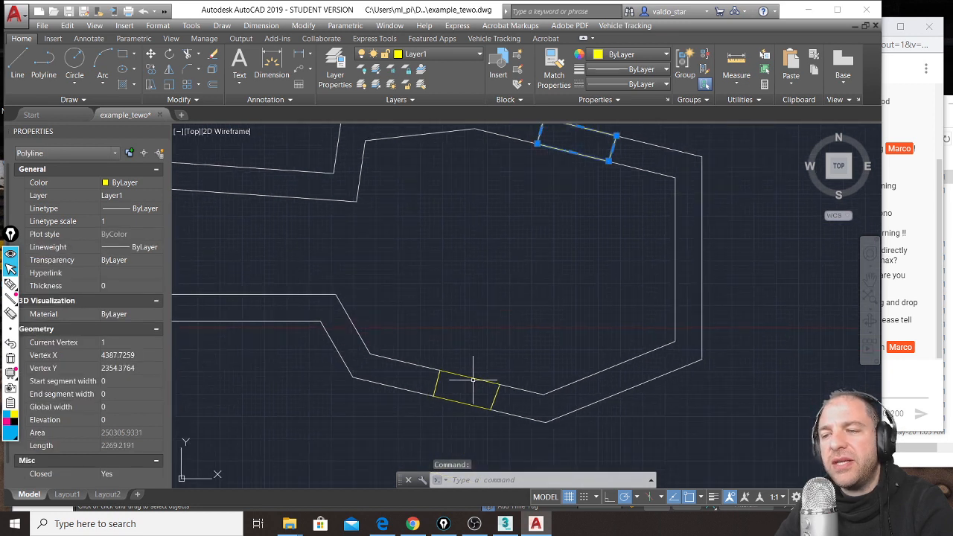
left_click(471, 380)
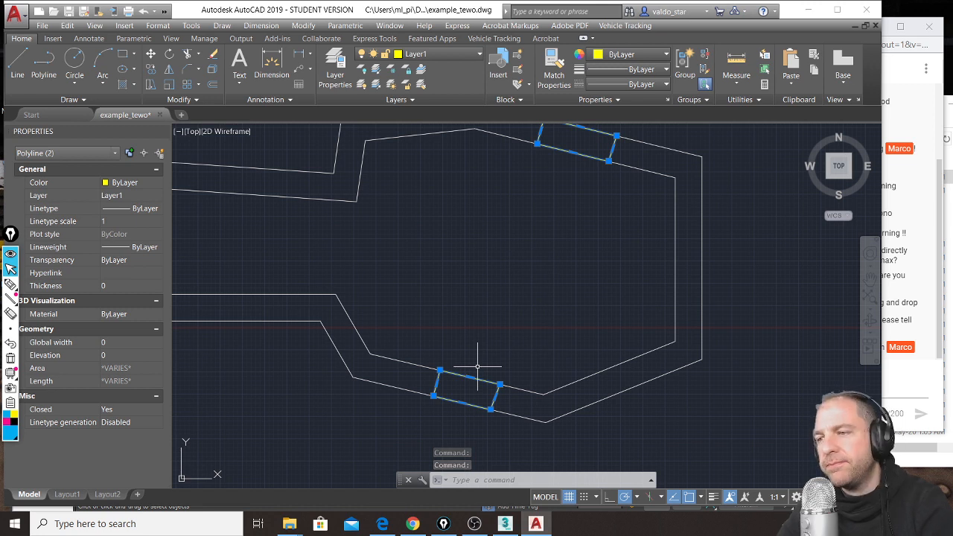
key("Escape")
key("Escape")
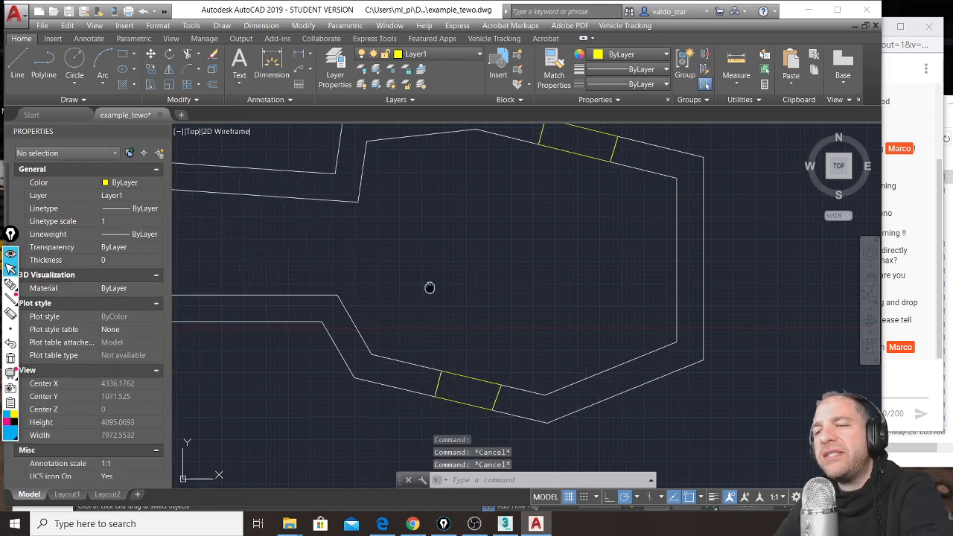
Step: Select the line segments of the upper wall and both wall ends around the entrance to examine how the outline is built
middle_click_drag(429, 285, 576, 366)
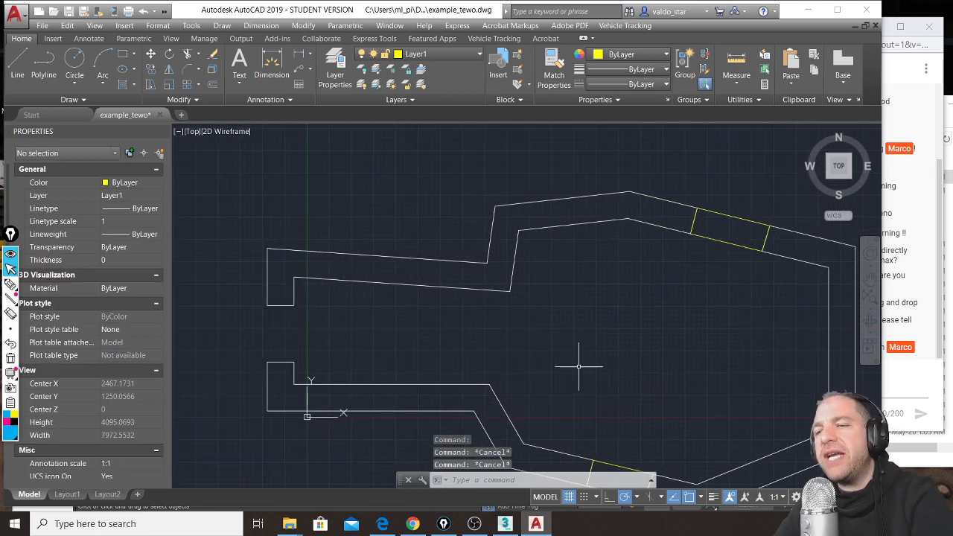
left_click(531, 307)
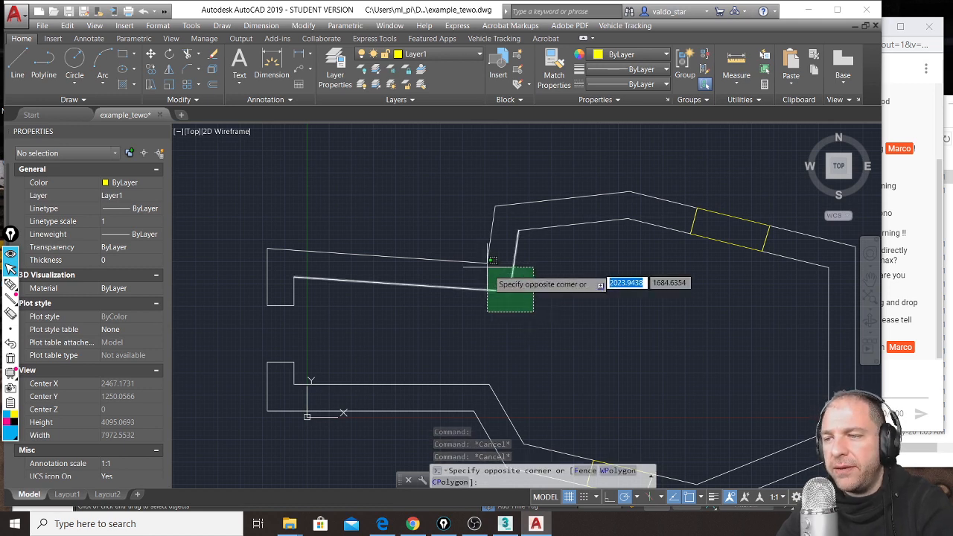
left_click(483, 273)
left_click(487, 279)
left_click(464, 250)
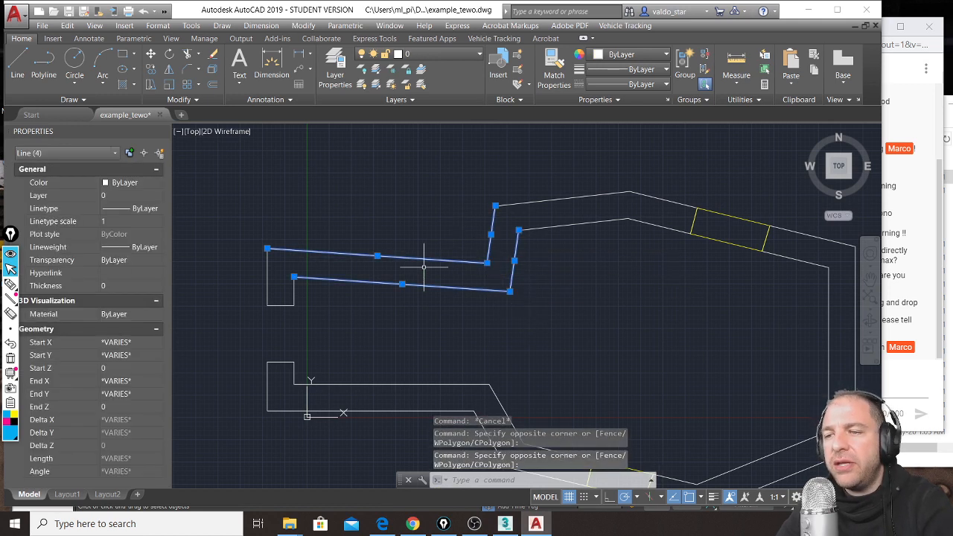
left_click(305, 261)
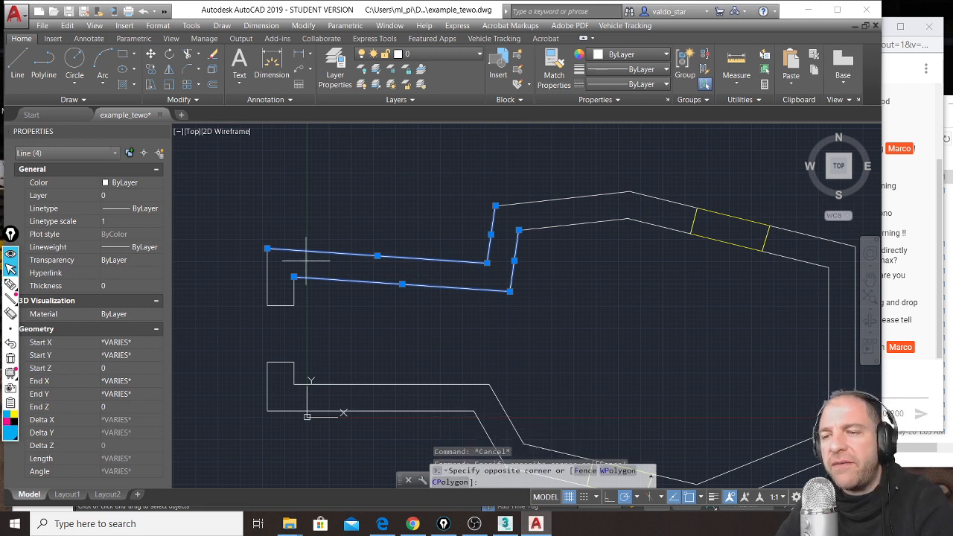
left_click(260, 315)
middle_click_drag(336, 351, 366, 273)
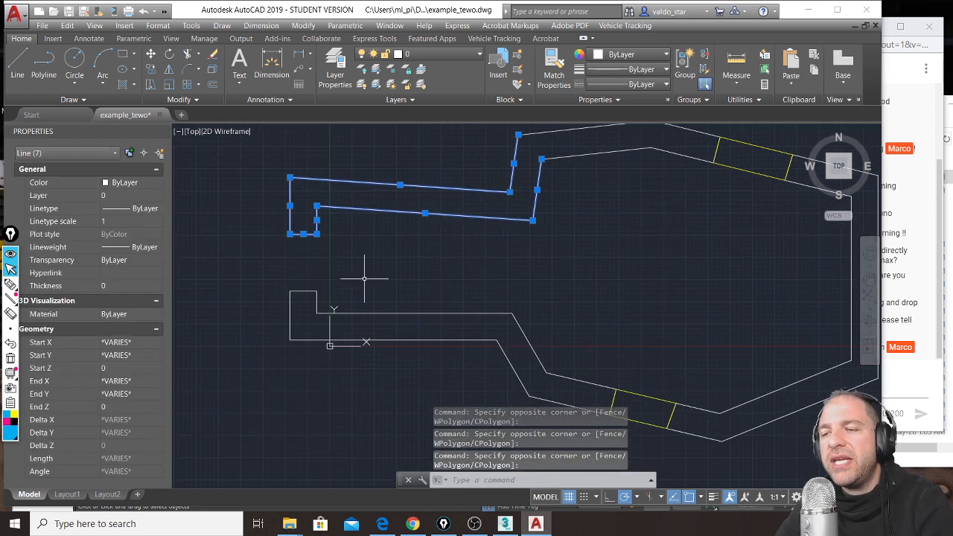
left_click(326, 283)
left_click(295, 316)
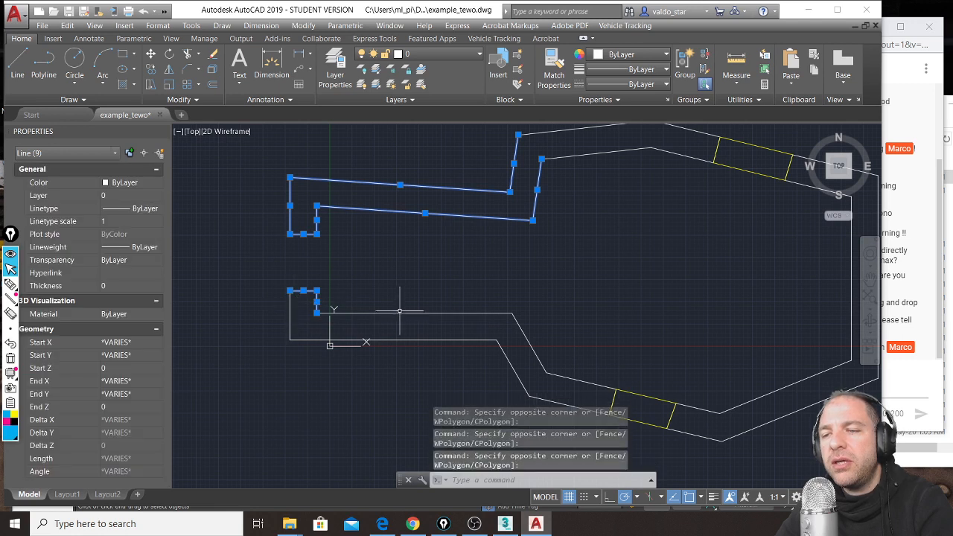
Step: Move the lower wall's inner horizontal line into the room and undo the move
left_click(413, 312)
left_click(477, 273)
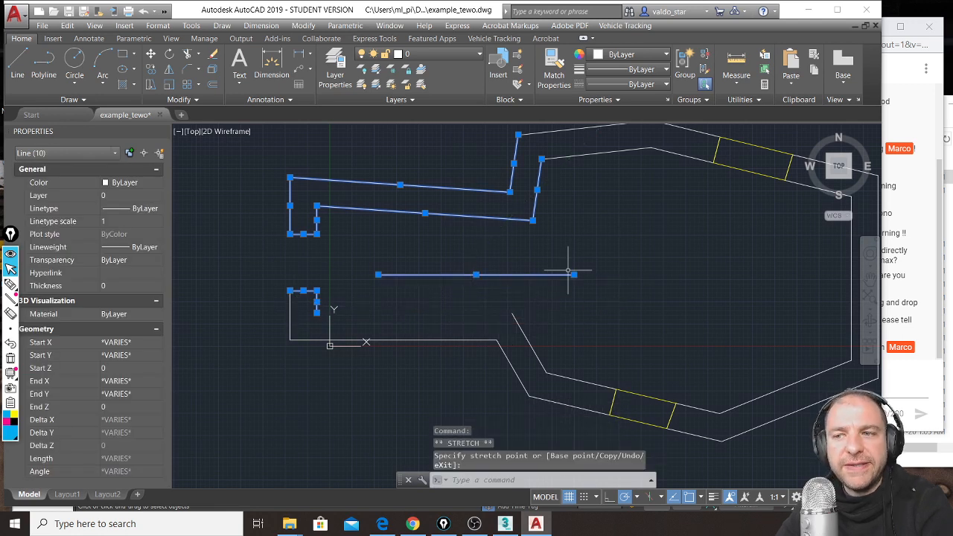
key("ctrl+z")
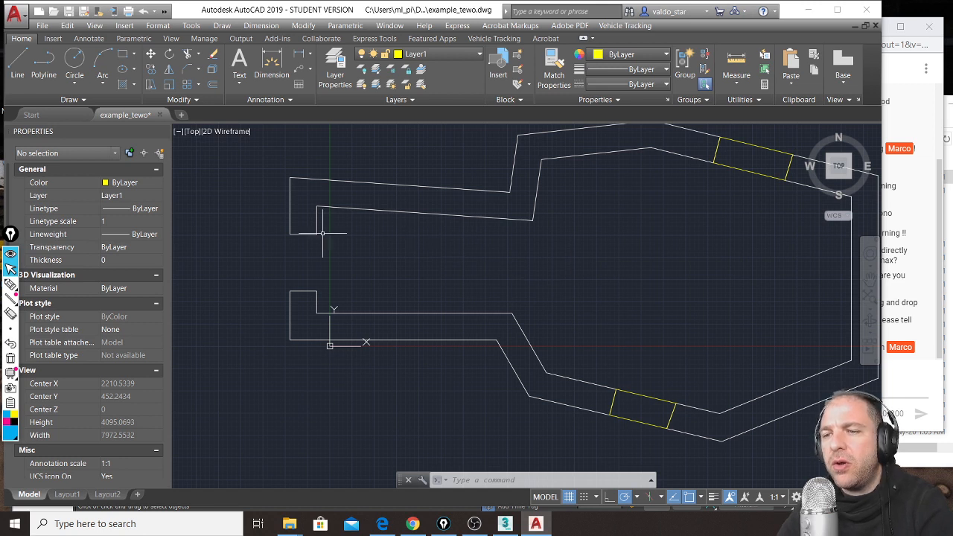
Step: Inspect the two separate lines that meet at the inner corner of the upper wall end
scroll(308, 201, "up", 4)
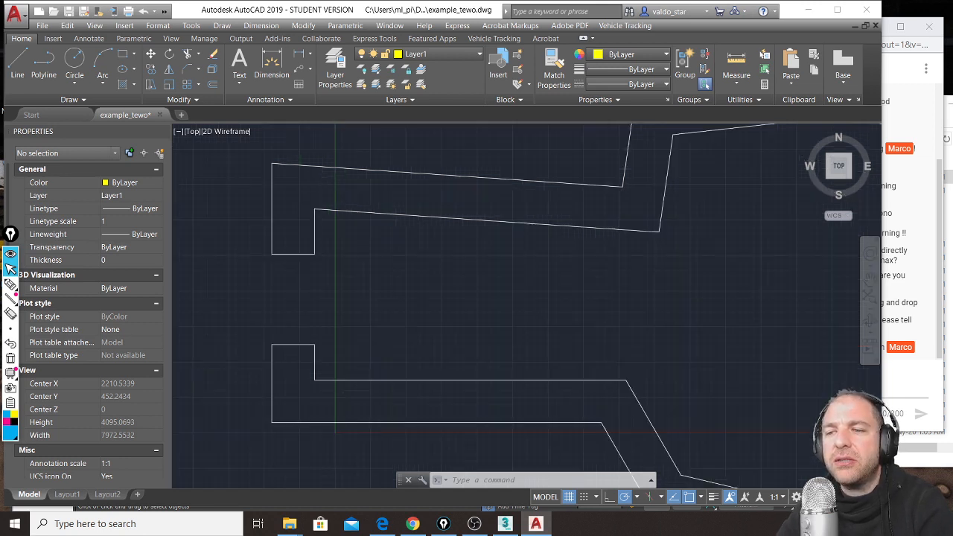
left_click(312, 215)
left_click(310, 227)
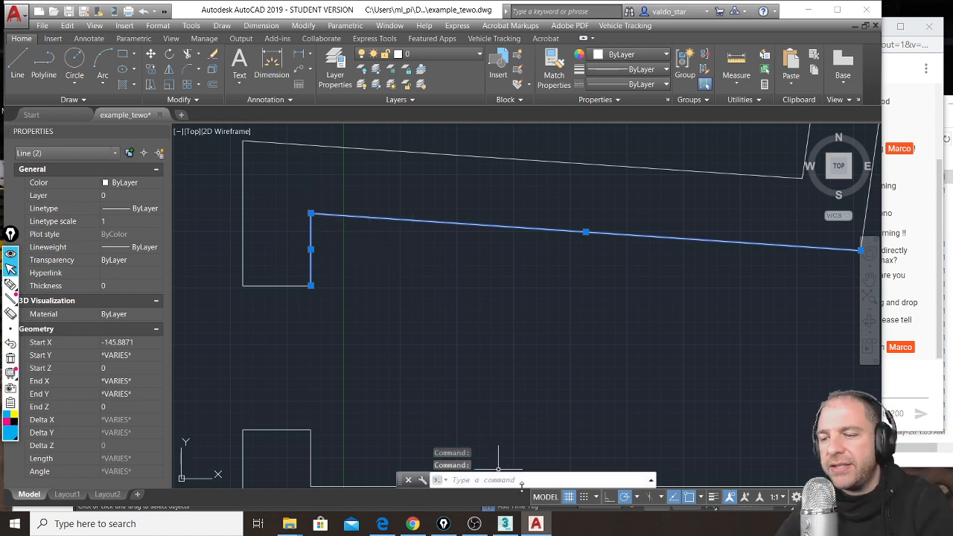
Step: Switch to 3ds Max and enable welding of nearby vertices in the DWG import options
left_click(504, 525)
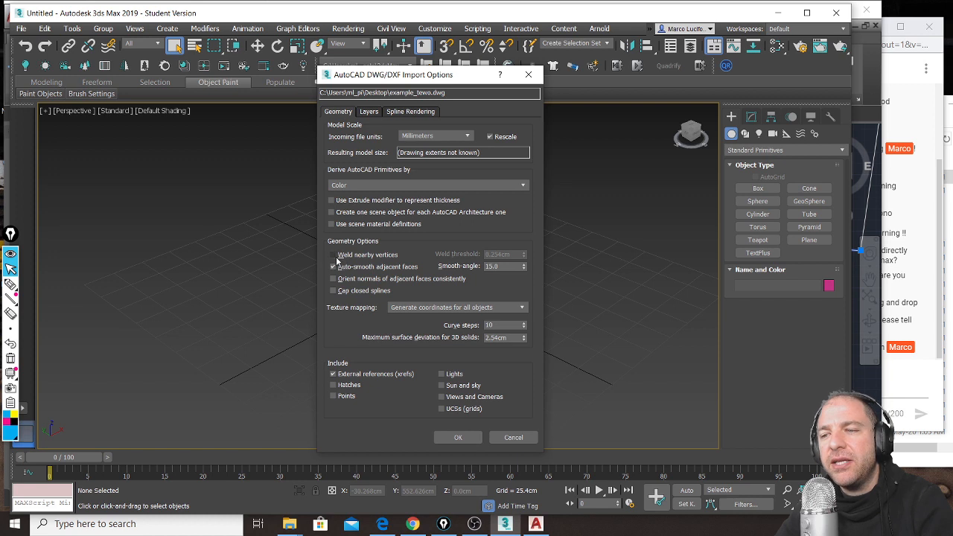
left_click(335, 256)
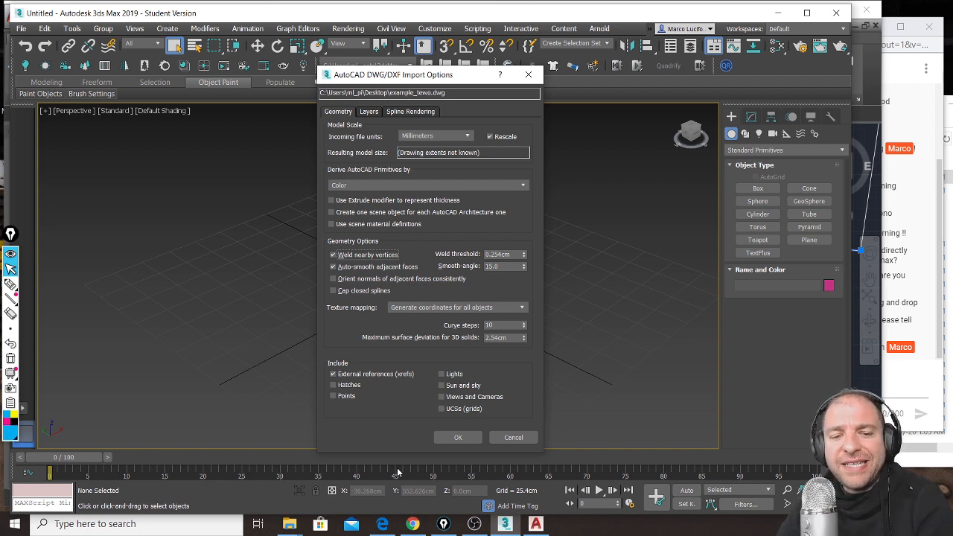
Step: Set the layers to be selected from the list, keeping 0 and Layer1 included, and complete the DWG import
left_click(370, 111)
left_click(437, 129)
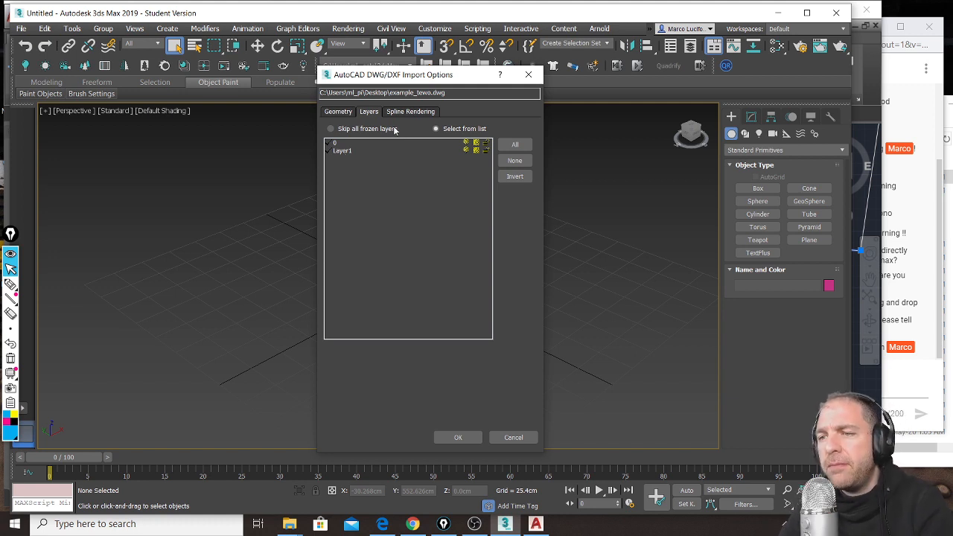
left_click(338, 111)
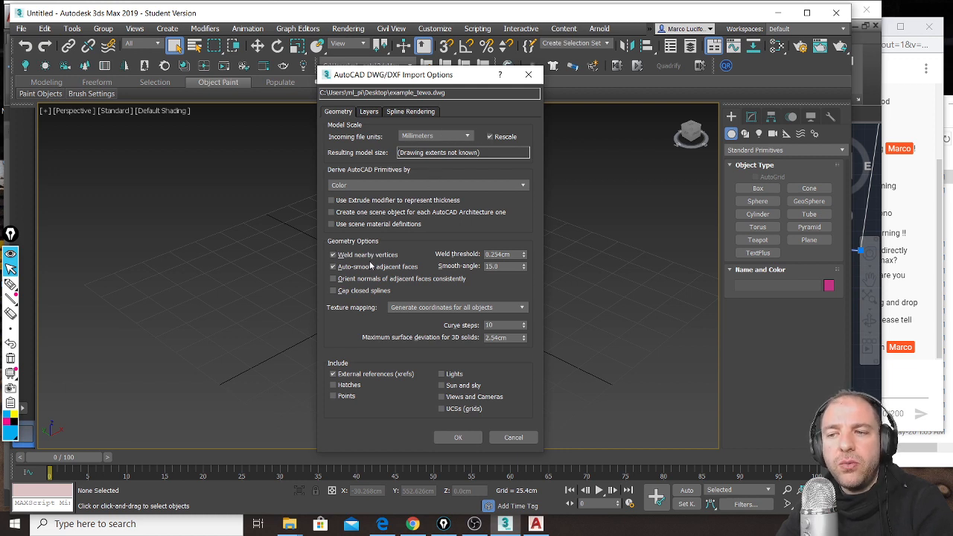
left_click(369, 112)
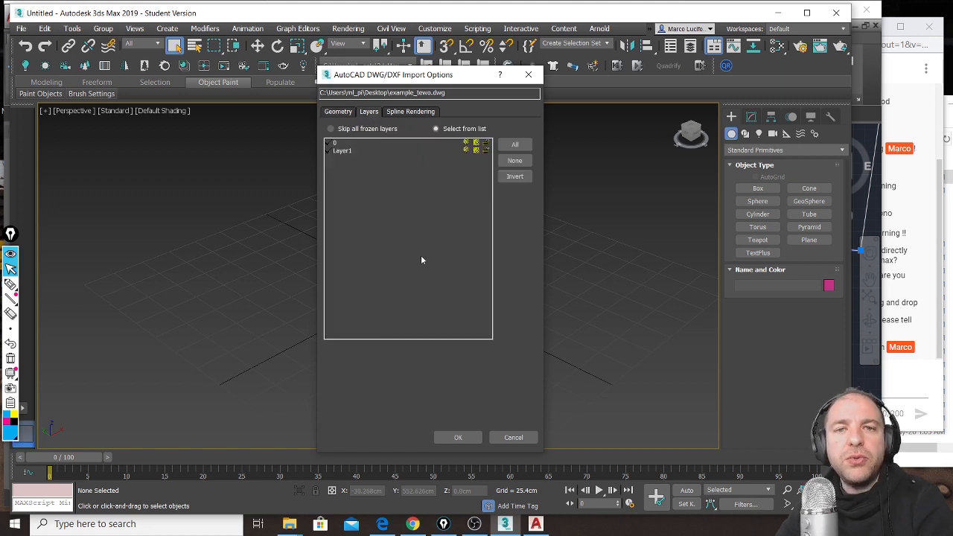
left_click(459, 437)
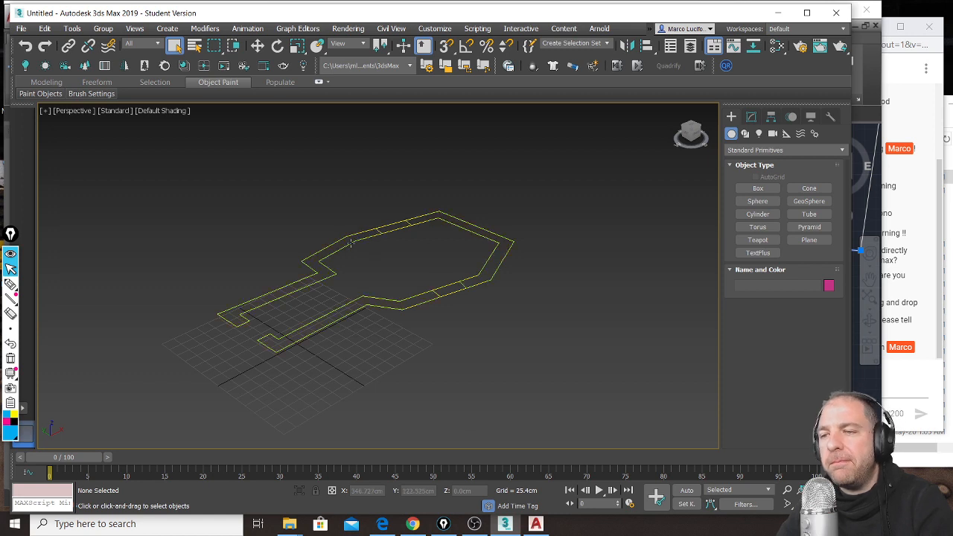
Step: Select the imported wall outline and the yellow opening shapes in turn to check how they are grouped by color
scroll(427, 327, "up", 4)
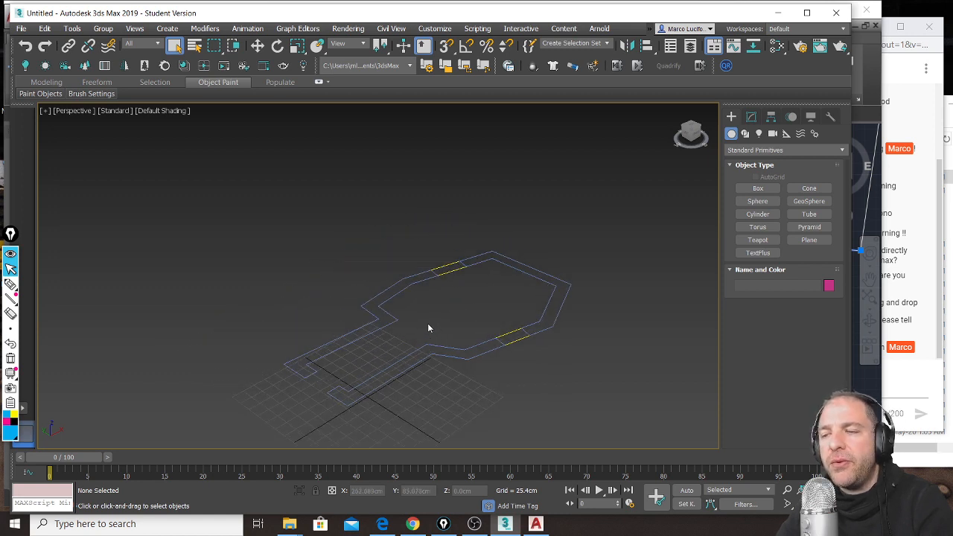
left_click(567, 339)
left_click(464, 363)
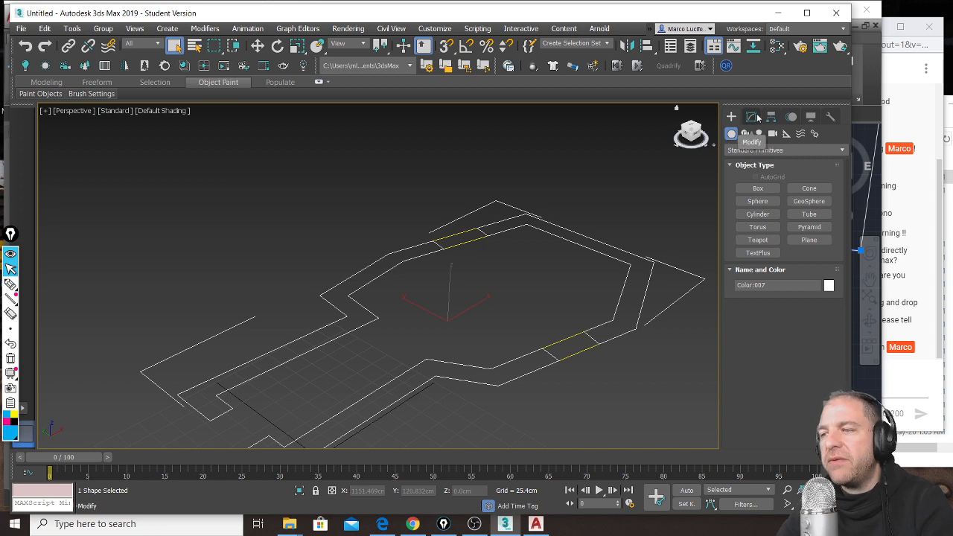
left_click(469, 238)
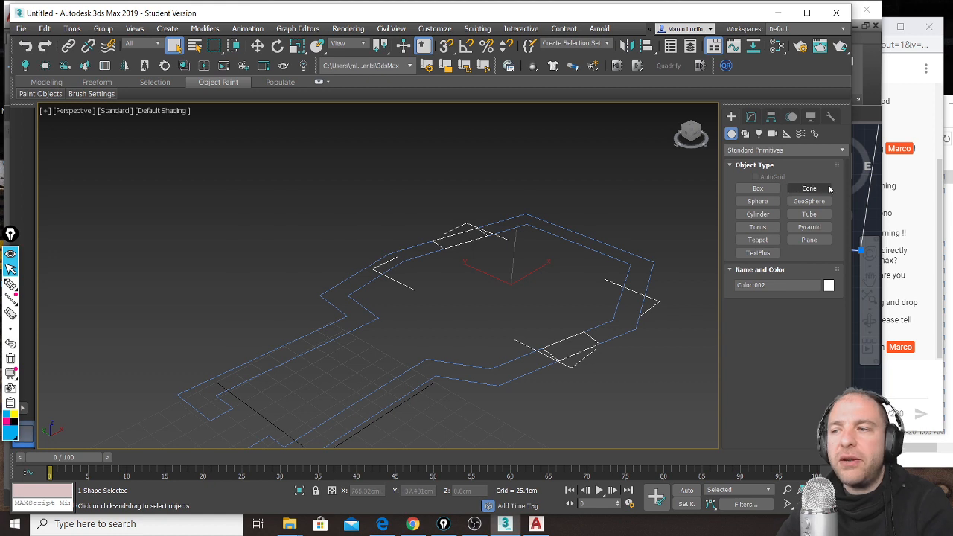
Step: Apply an Extrude modifier to the wall outline with an amount of 139.7 cm
left_click(617, 248)
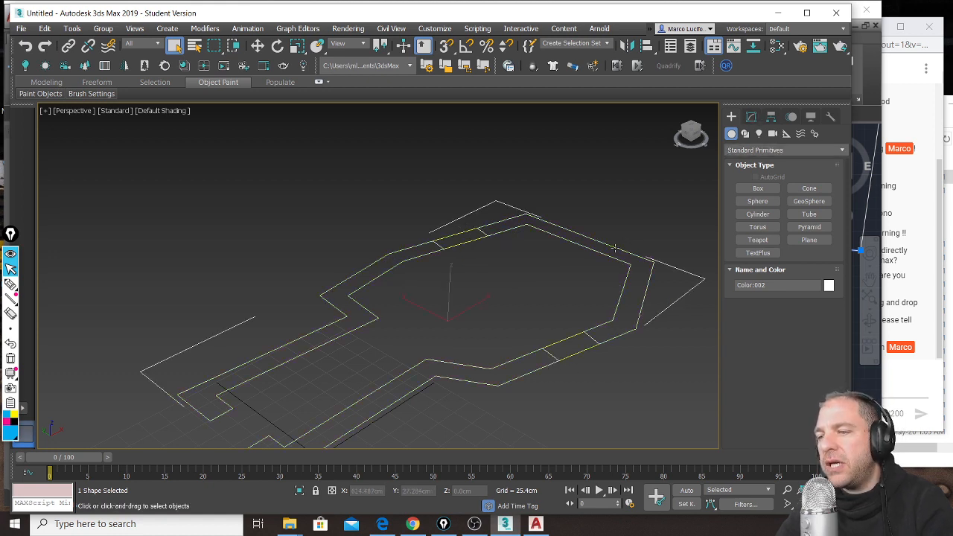
left_click(839, 152)
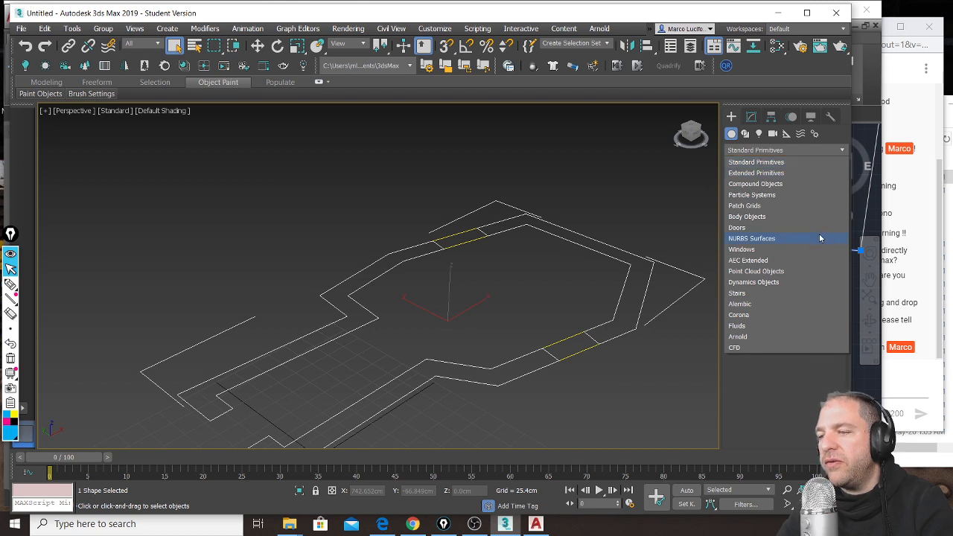
left_click(751, 117)
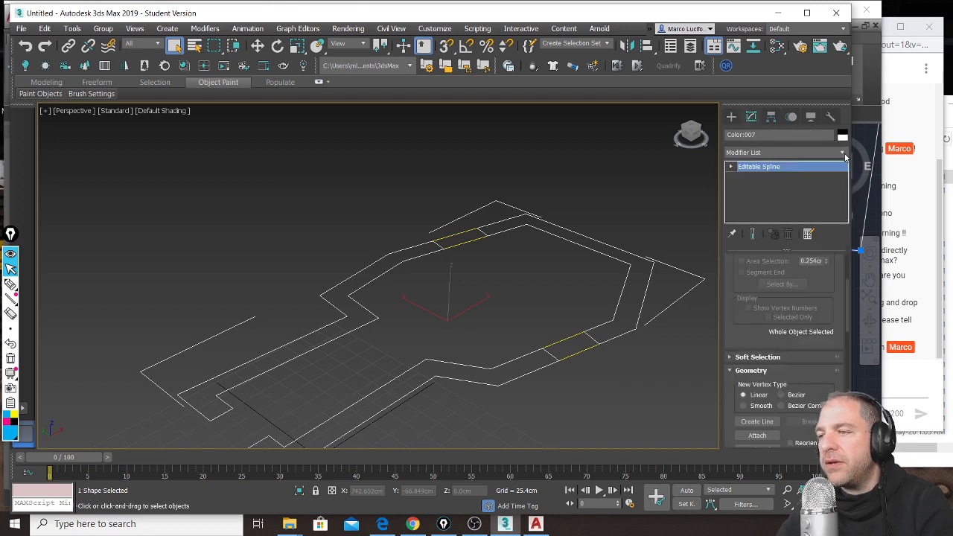
left_click(842, 153)
left_click_drag(843, 195, 846, 278)
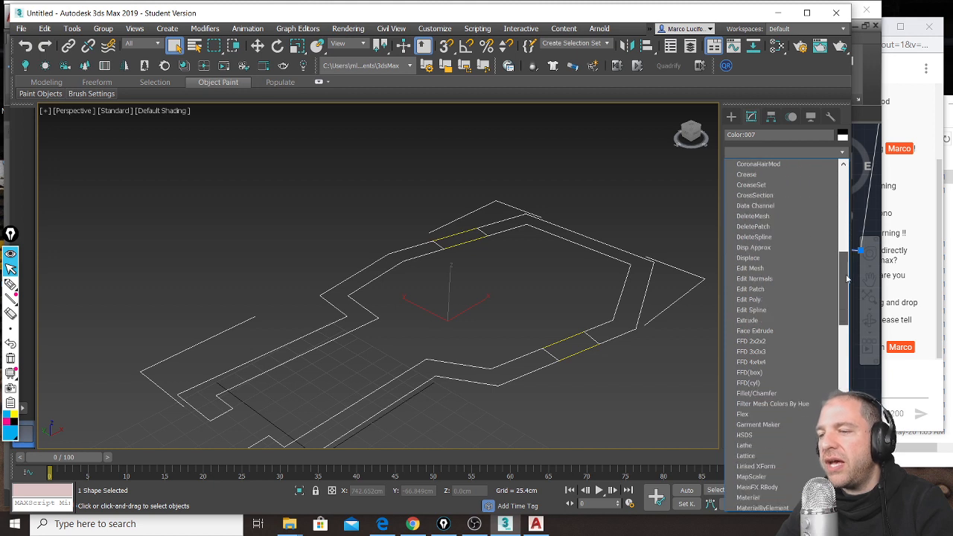
left_click(804, 320)
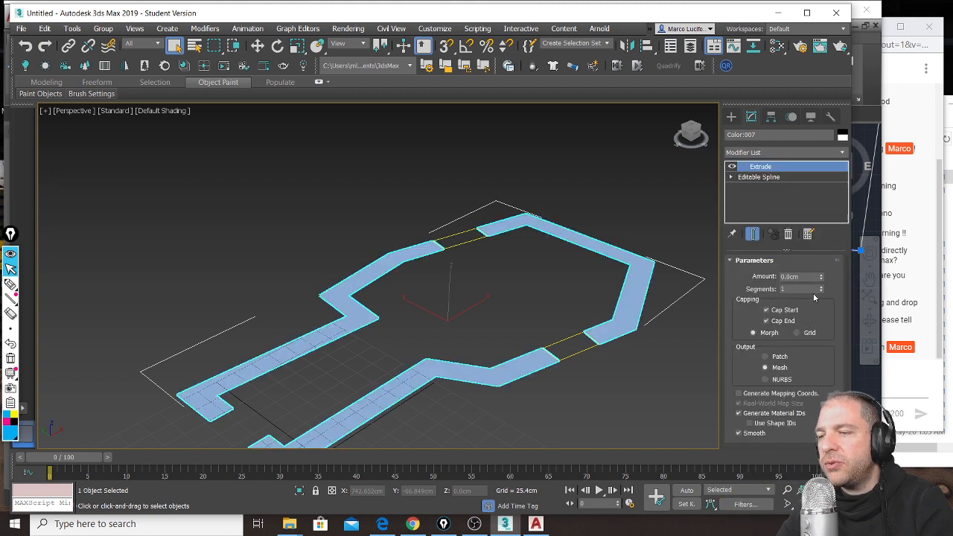
scroll(439, 357, "up", 4)
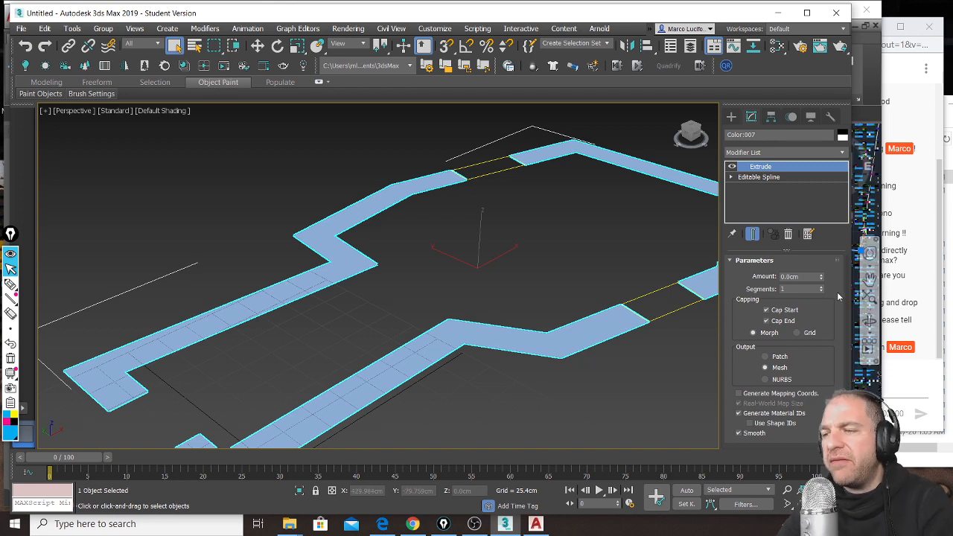
left_click_drag(821, 277, 835, 219)
middle_click_drag(601, 204, 513, 320)
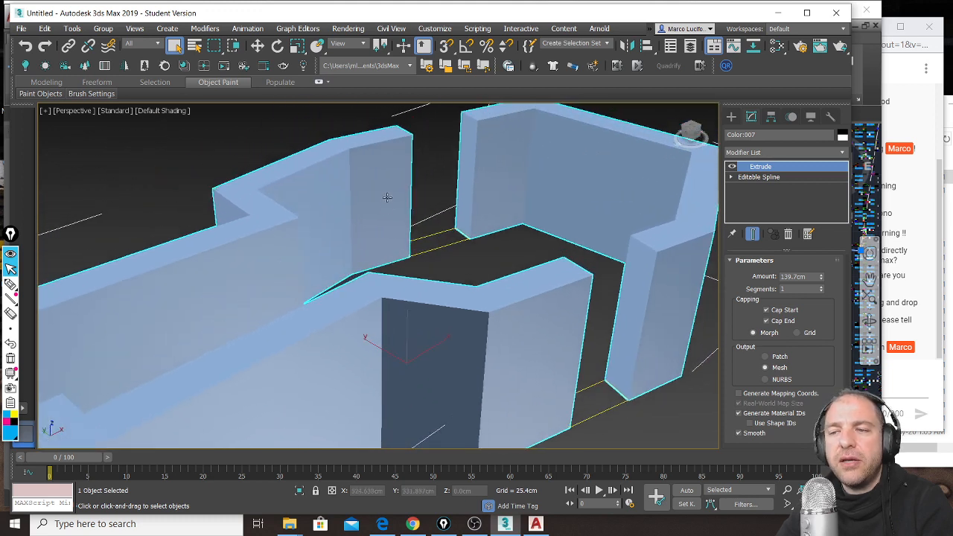
Step: Apply an Extrude modifier to the yellow shapes in the wall openings with an amount of 99.06 cm
left_click(560, 409)
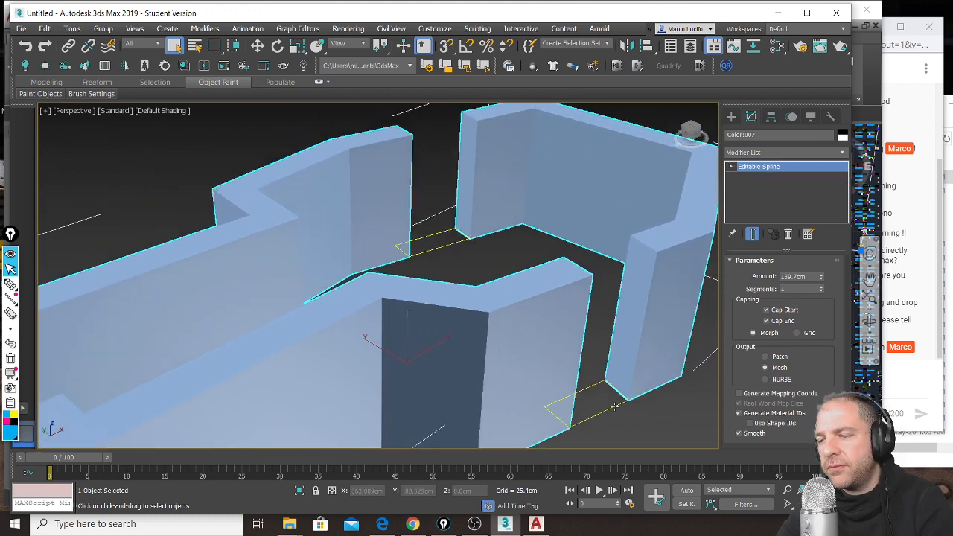
left_click(841, 153)
left_click_drag(844, 186, 844, 232)
scroll(786, 457, "down", 5)
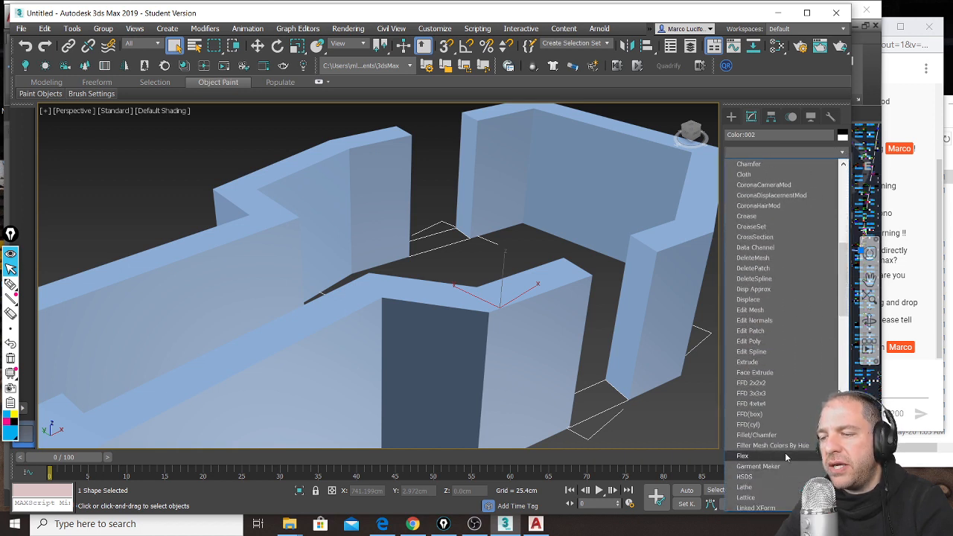
left_click(808, 363)
left_click_drag(820, 277, 824, 211)
Step: Select the extruded walls and raise their extrusion amount to 311.15 cm
left_click(560, 275)
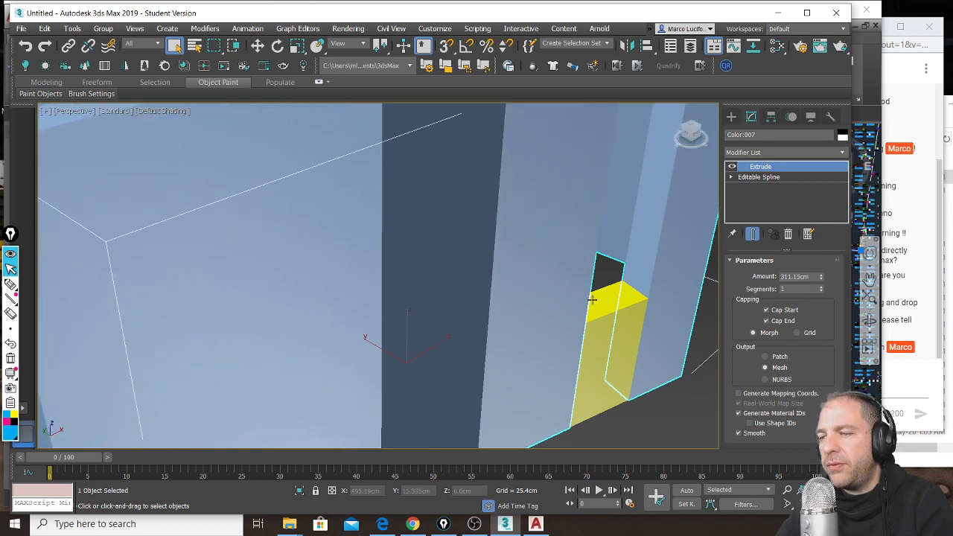
scroll(575, 356, "down", 3)
Step: Clone the yellow opening blocks straight up to a height of about 238 cm as one independent copy
left_click(575, 356)
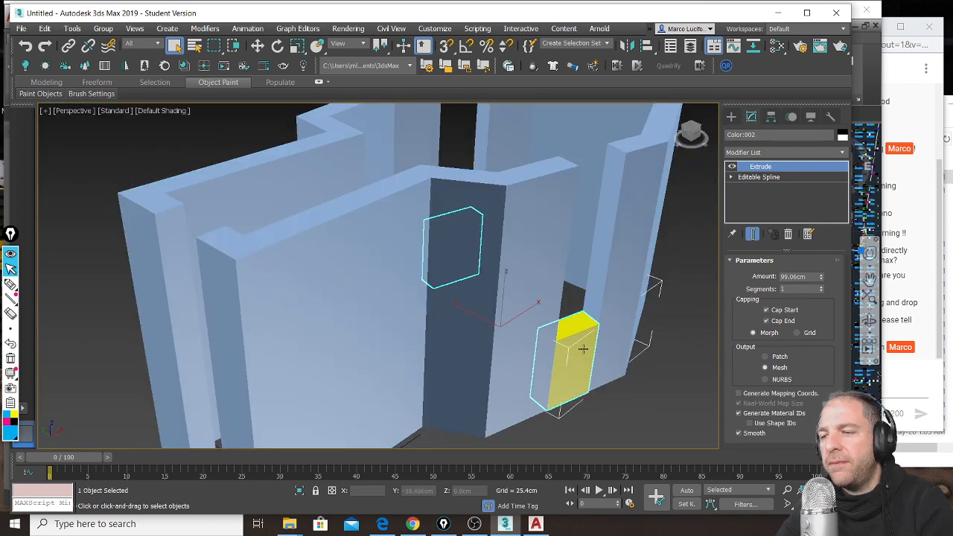
key("w")
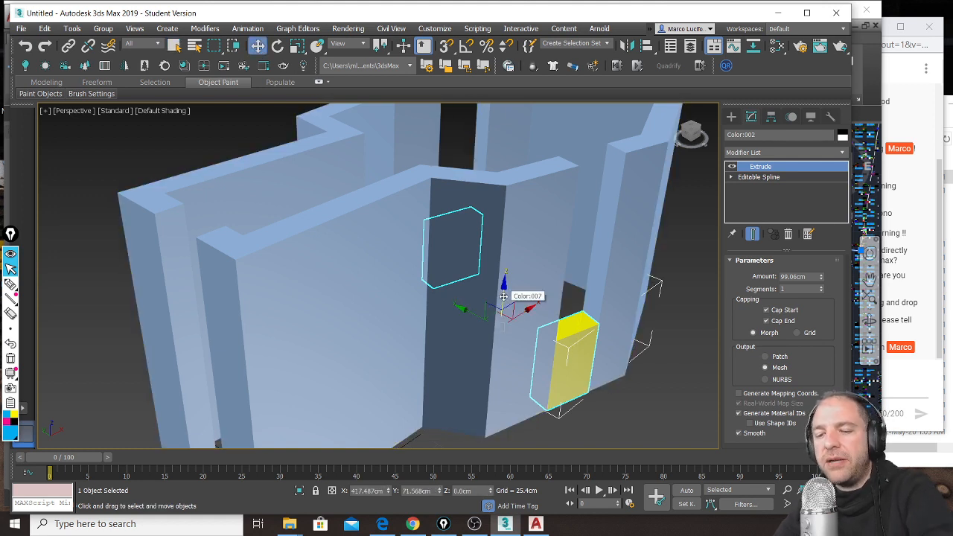
left_click_drag(507, 298, 510, 131)
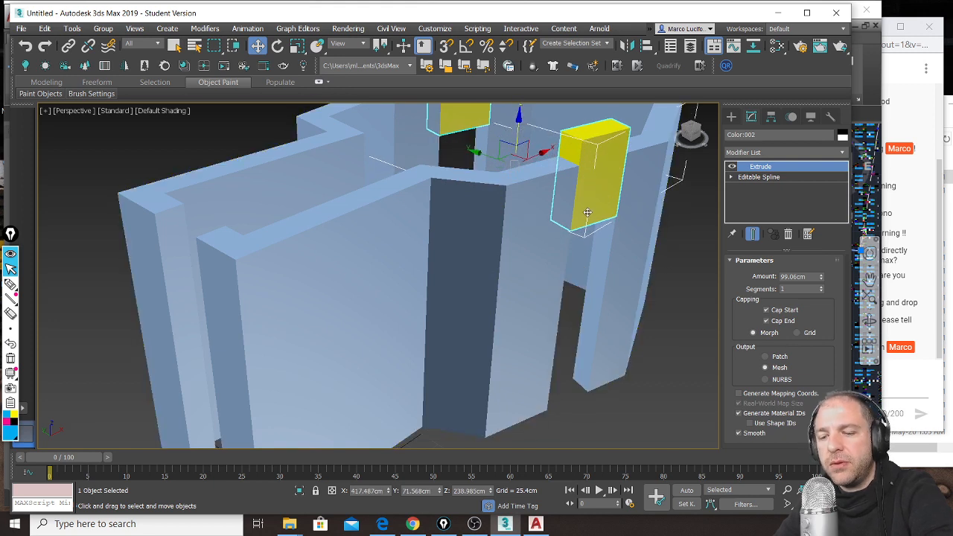
key("ctrl+z")
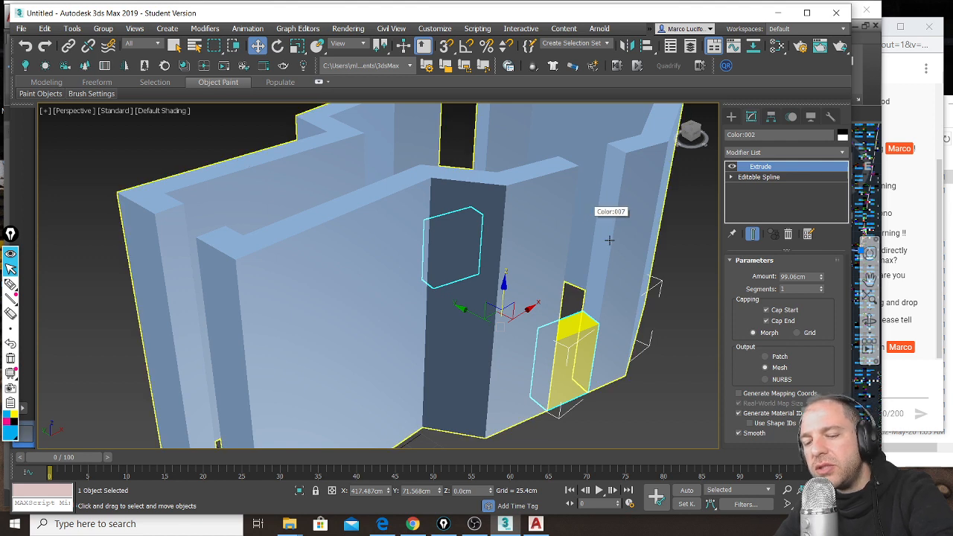
left_click_drag(505, 293, 515, 127)
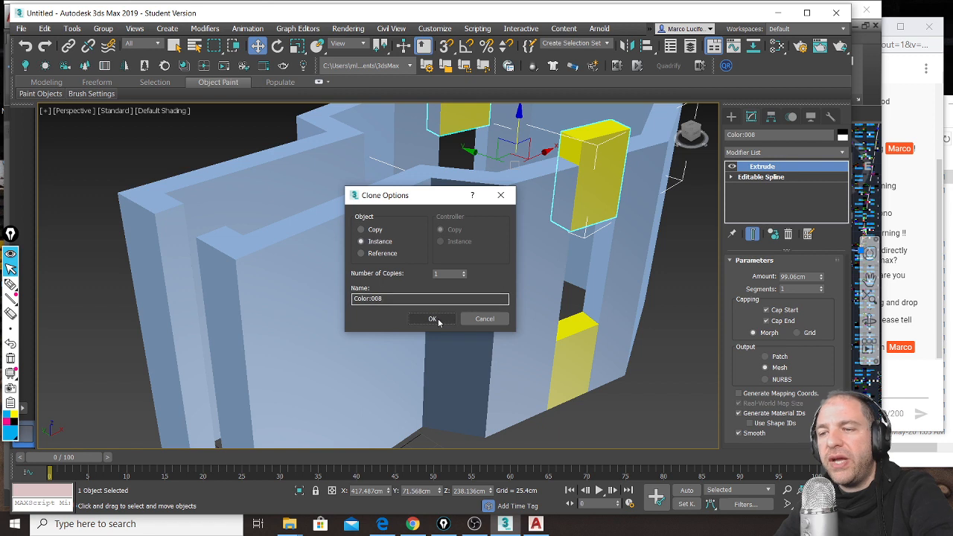
left_click(375, 229)
left_click(436, 320)
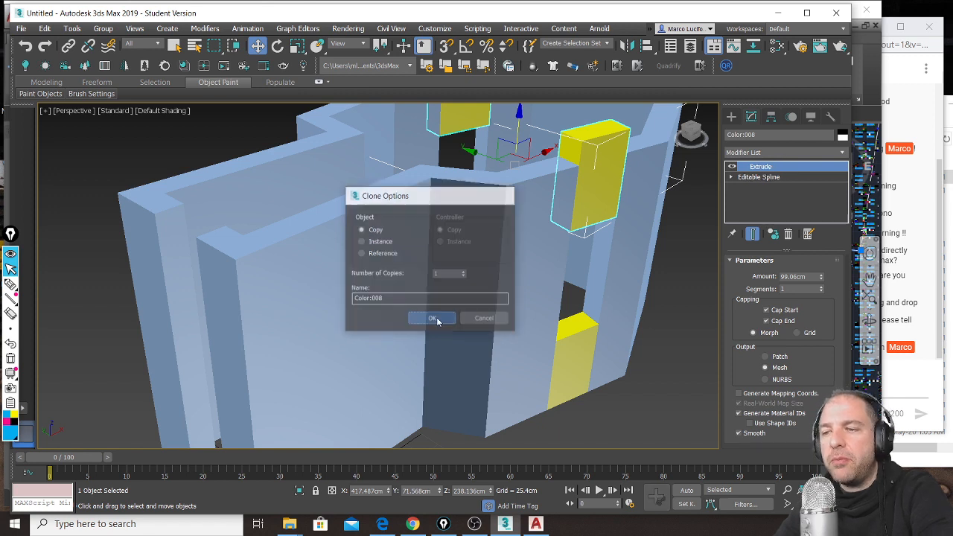
Step: Set the upper yellow blocks' extrusion amount to 55.88 cm and raise them to a height of about 255.5 cm
left_click_drag(821, 277, 821, 293)
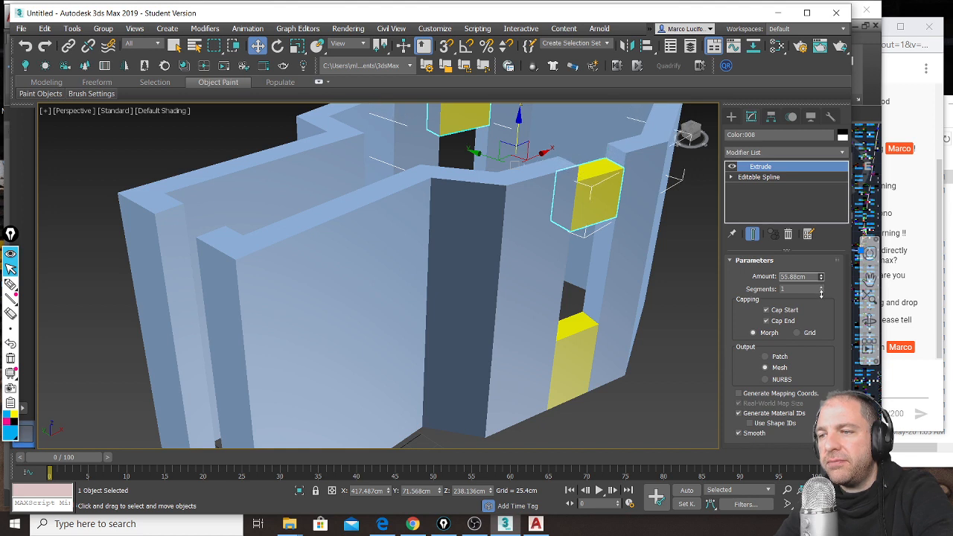
middle_click_drag(565, 231, 493, 268, "alt")
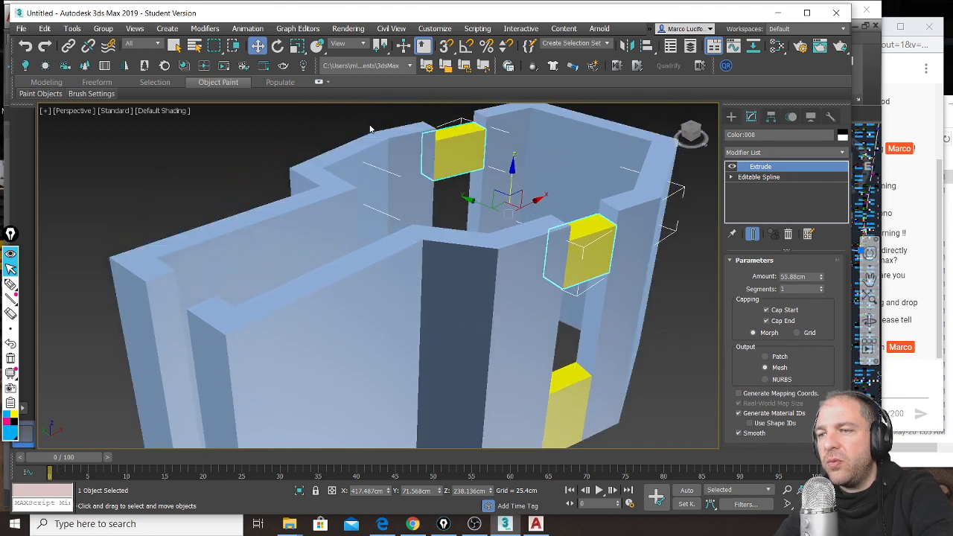
left_click_drag(510, 179, 509, 165)
scroll(509, 167, "down", 3)
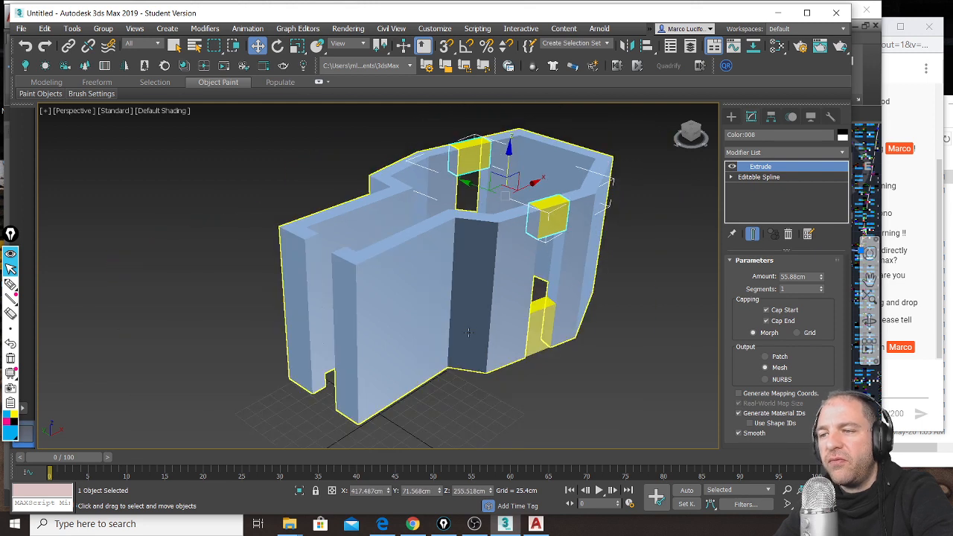
left_click(532, 370)
middle_click_drag(533, 370, 589, 393, "alt")
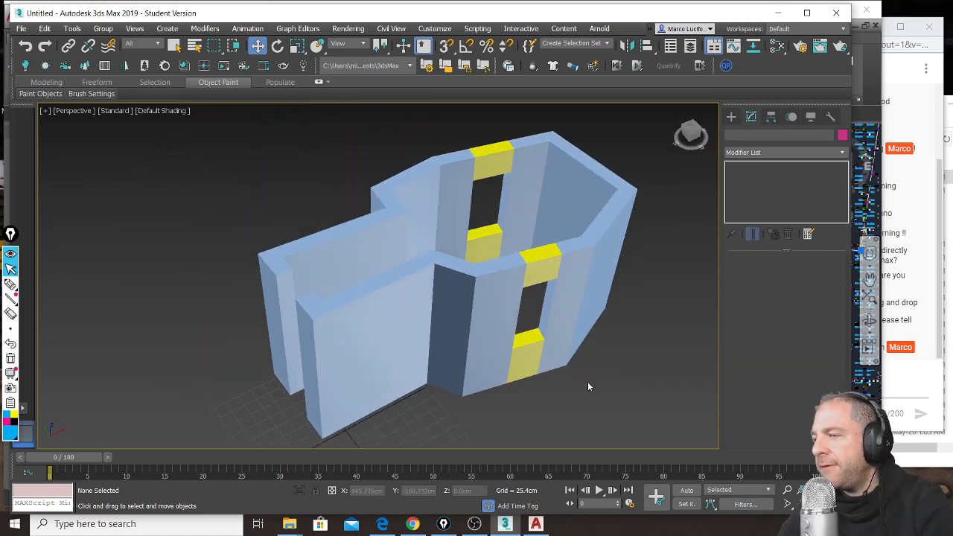
Step: Switch to AutoCAD and close it together with the example_tewo drawing
left_click(871, 14)
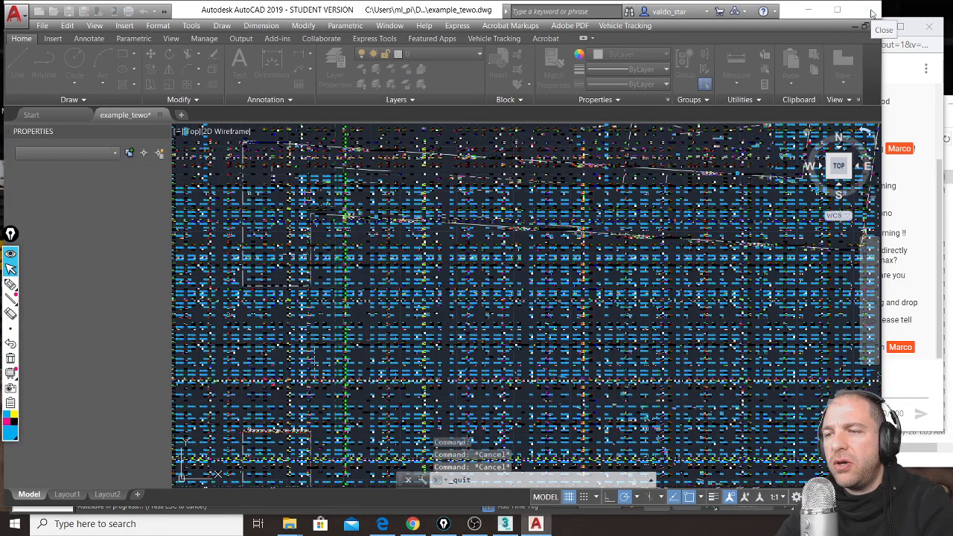
left_click(476, 289)
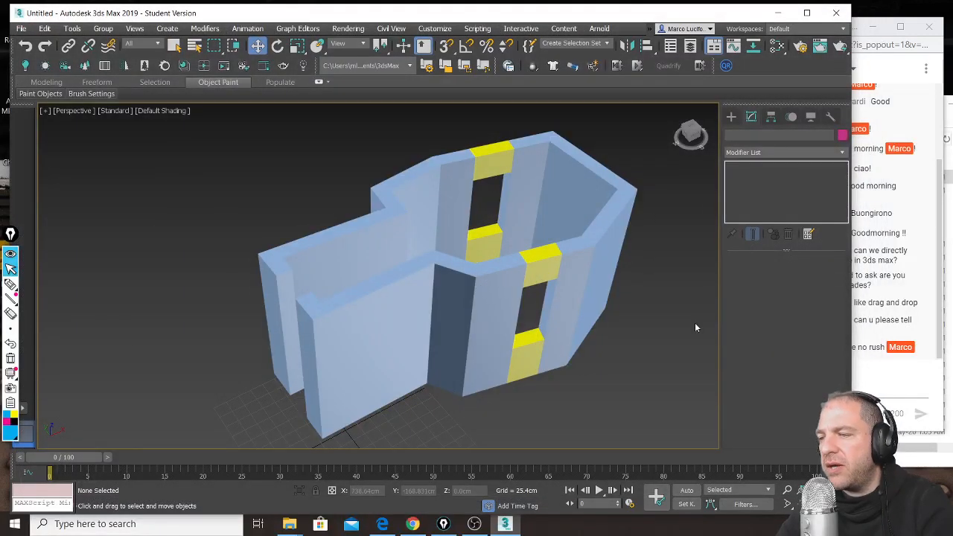
middle_click_drag(619, 206, 596, 207)
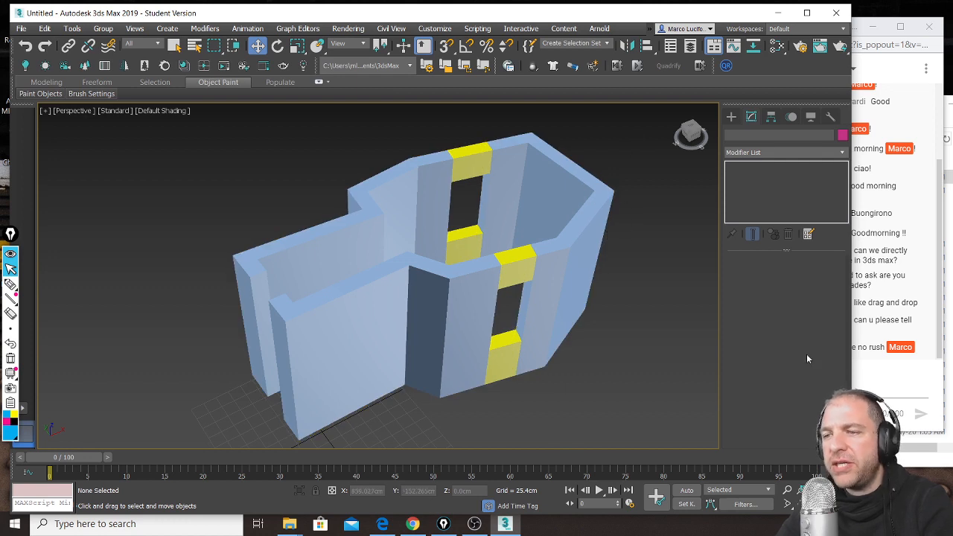
left_click(941, 350)
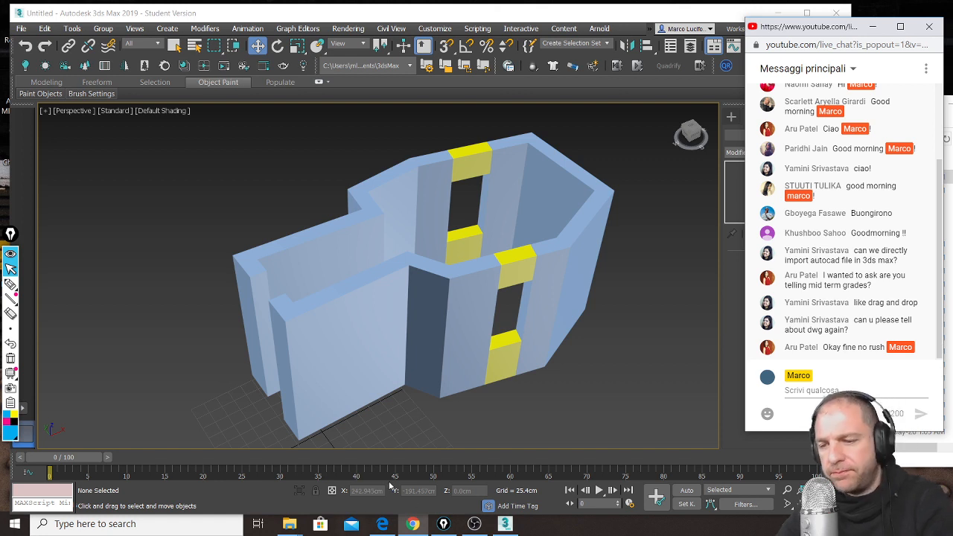
mouse_move(390, 528)
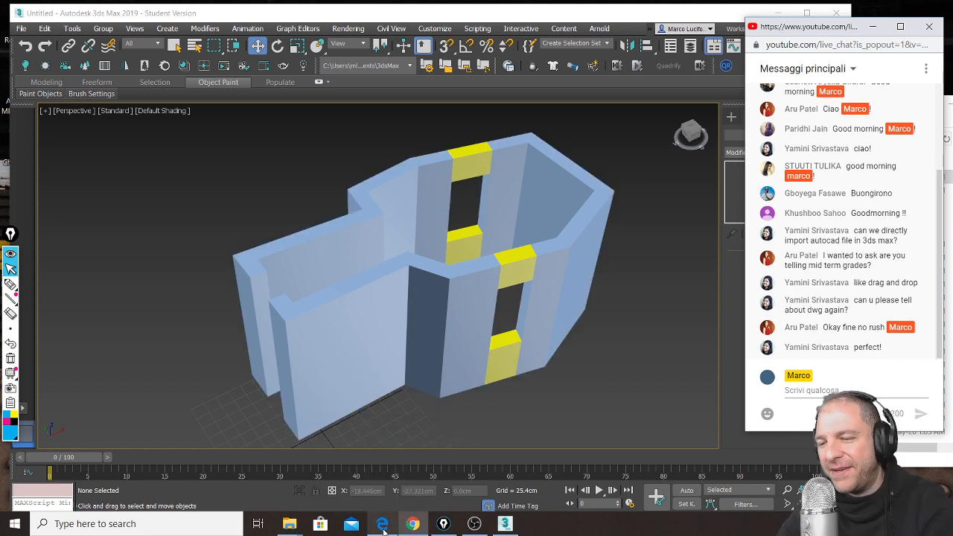
Step: Turn off the display of the walls' Extrude modifier and open the base Editable Spline at vertex level
mouse_move(450, 313)
middle_mouse_down()
mouse_move(403, 297)
mouse_move(436, 283)
mouse_move(465, 308)
middle_mouse_up()
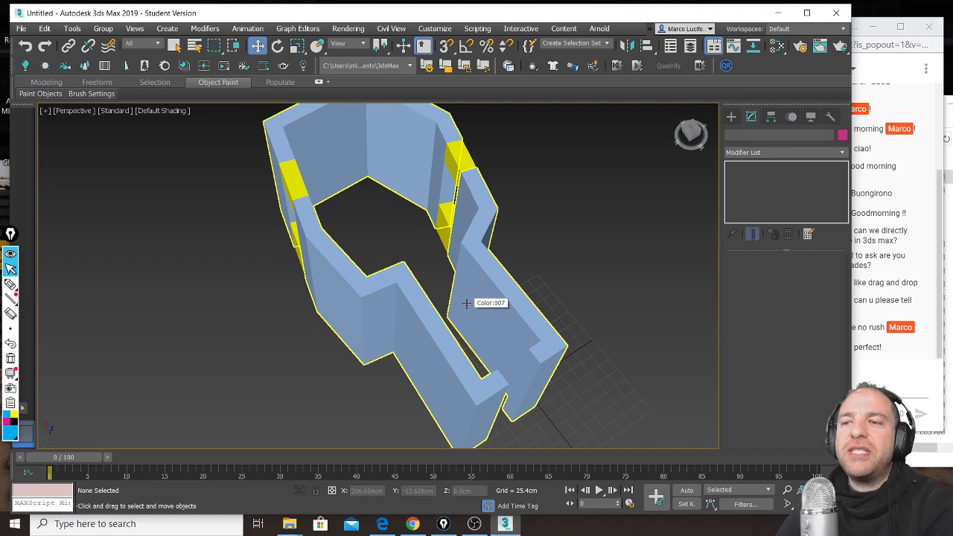
middle_click_drag(466, 303, 355, 259, "alt")
left_click(372, 239)
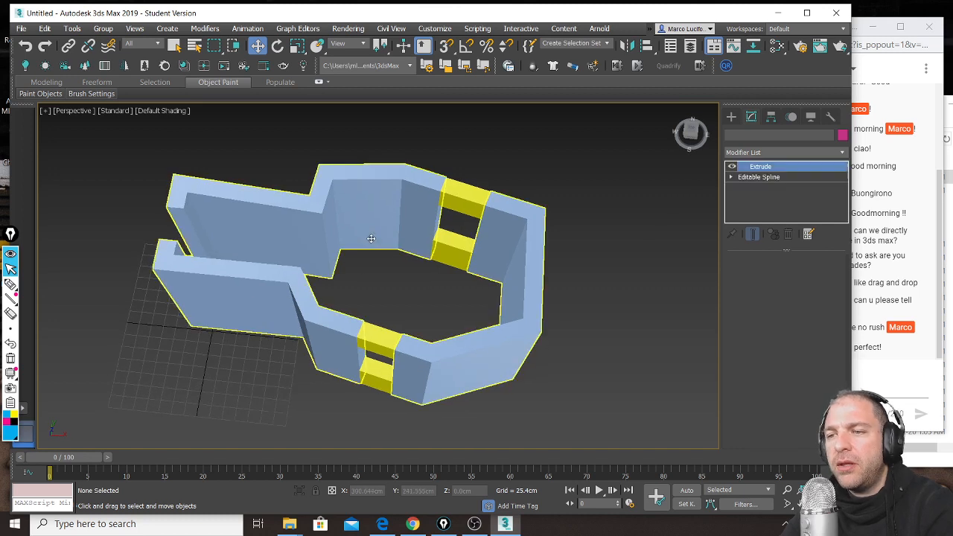
left_click(733, 166)
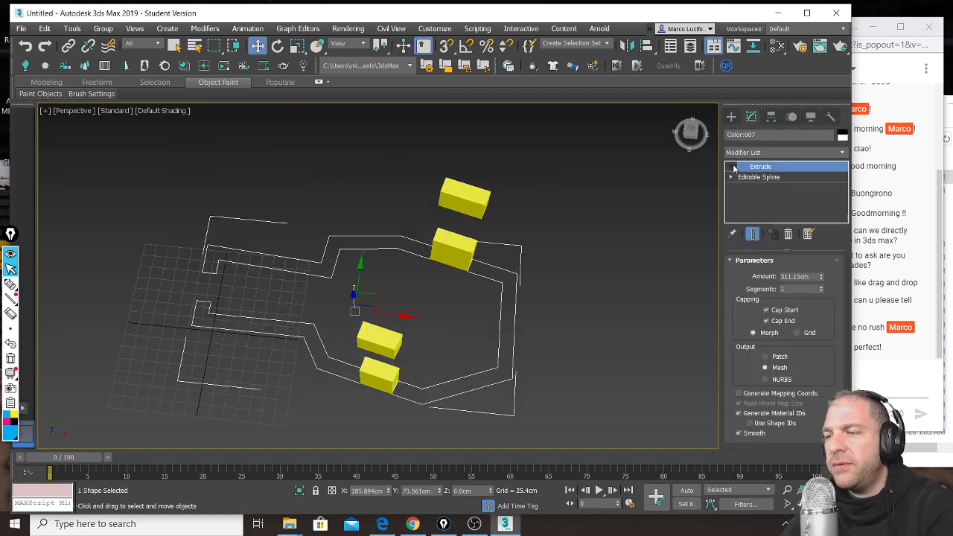
left_click(760, 177)
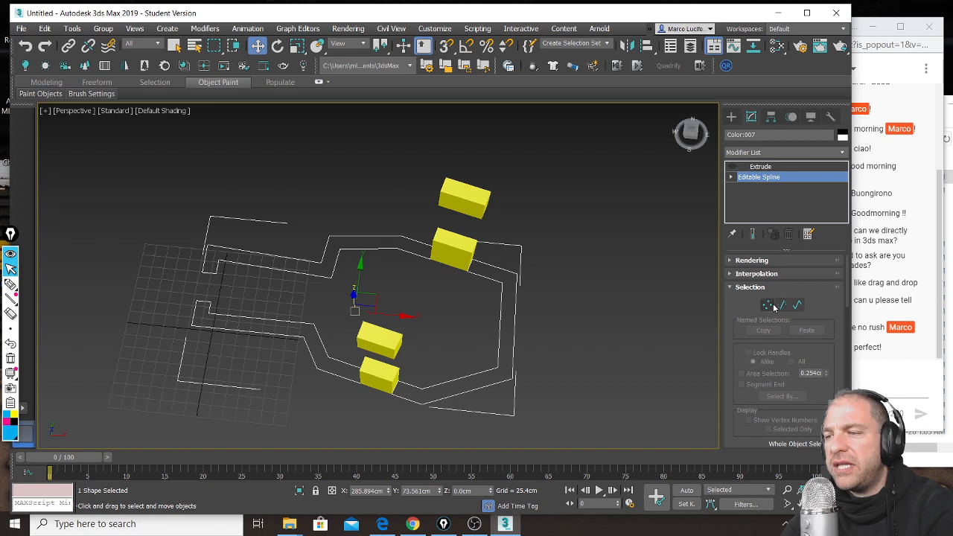
left_click(767, 305)
Step: Select the vertices of the far corridor wall in the spline and move them outward, away from the opposite wall
key("z")
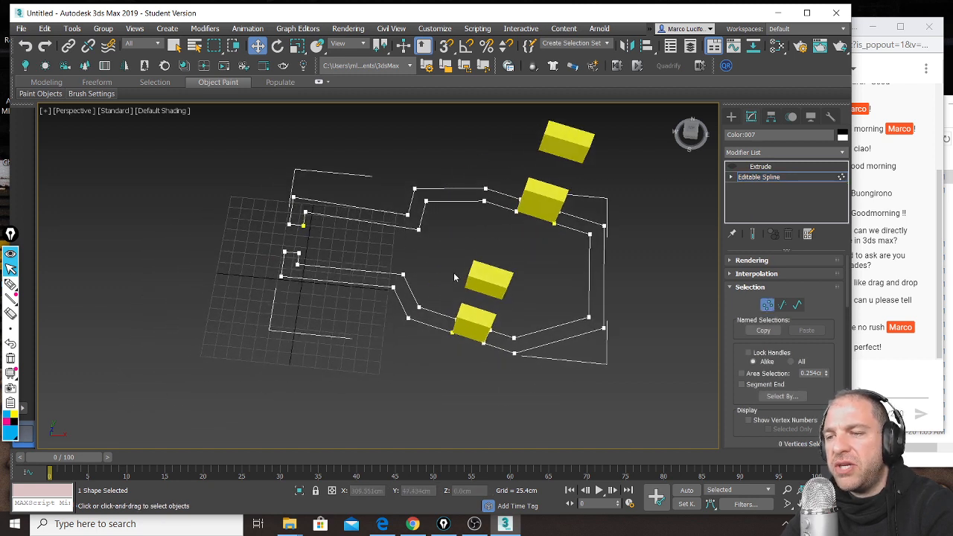
left_click_drag(275, 232, 273, 233)
middle_click_drag(358, 216, 359, 287)
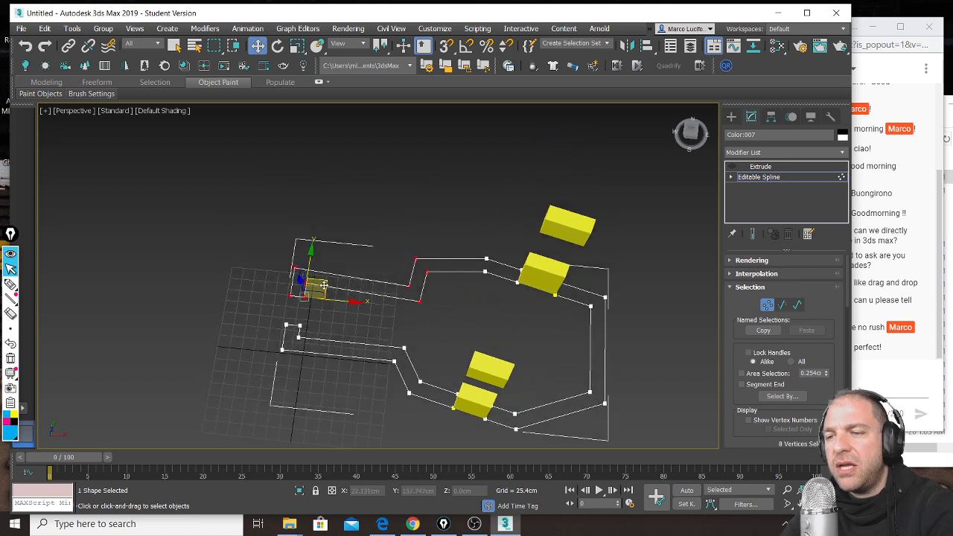
left_click_drag(325, 279, 344, 178)
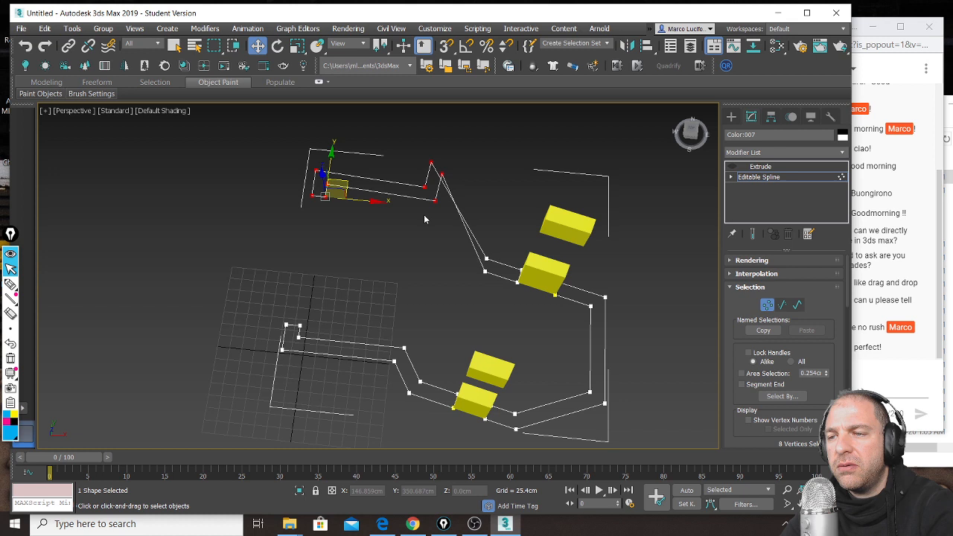
Step: Edit the displaced wall outline at segment level, moving the short segment at its inner corner to widen the wall
left_click(470, 185)
key("2")
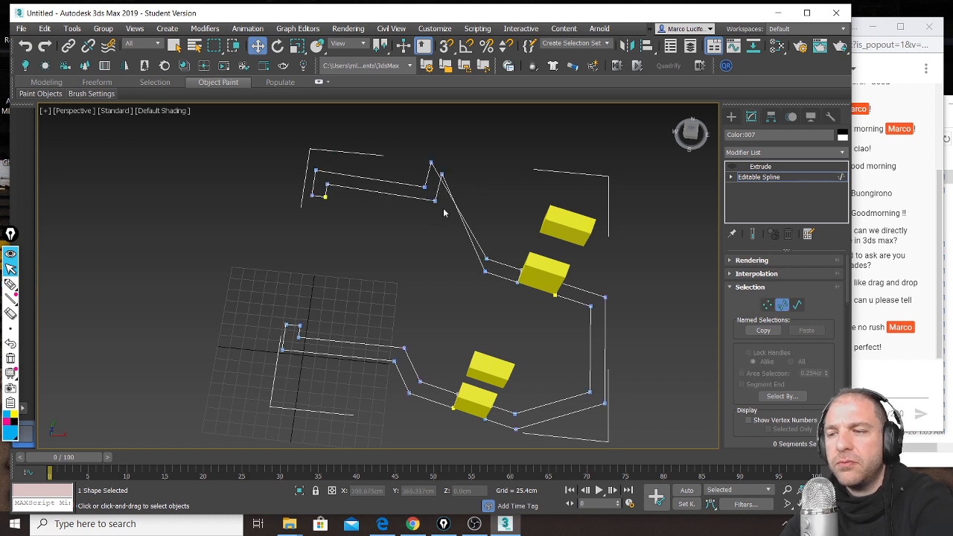
left_click_drag(433, 203, 450, 195)
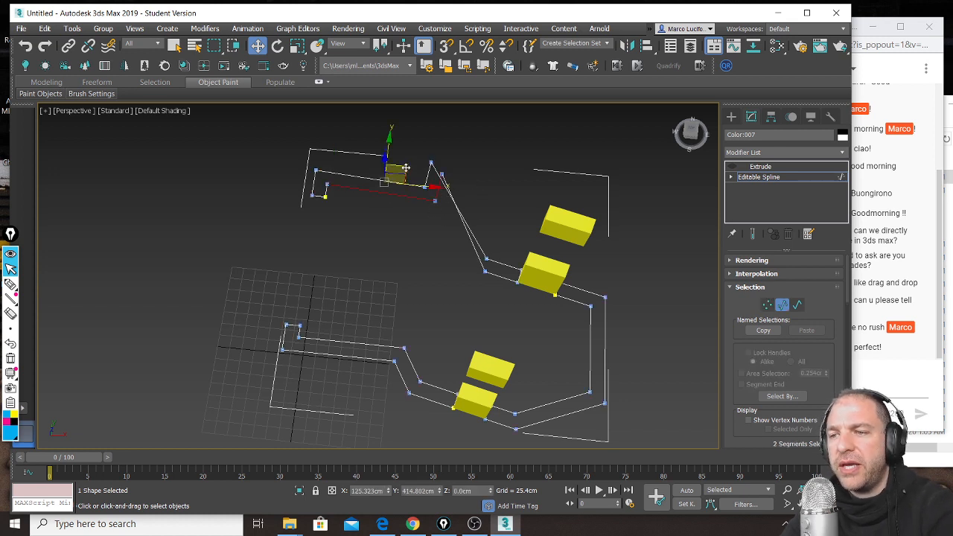
left_click(436, 194)
left_click_drag(455, 172, 445, 192)
Step: Leave the segment editing and turn the Extrude modifier back on for the reshaped walls
left_click(765, 177)
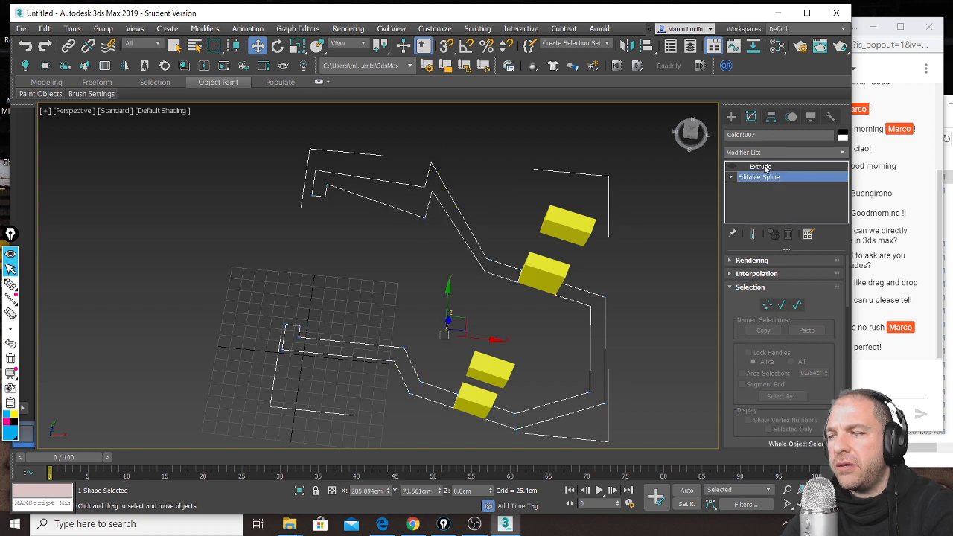
left_click(764, 167)
left_click(731, 167)
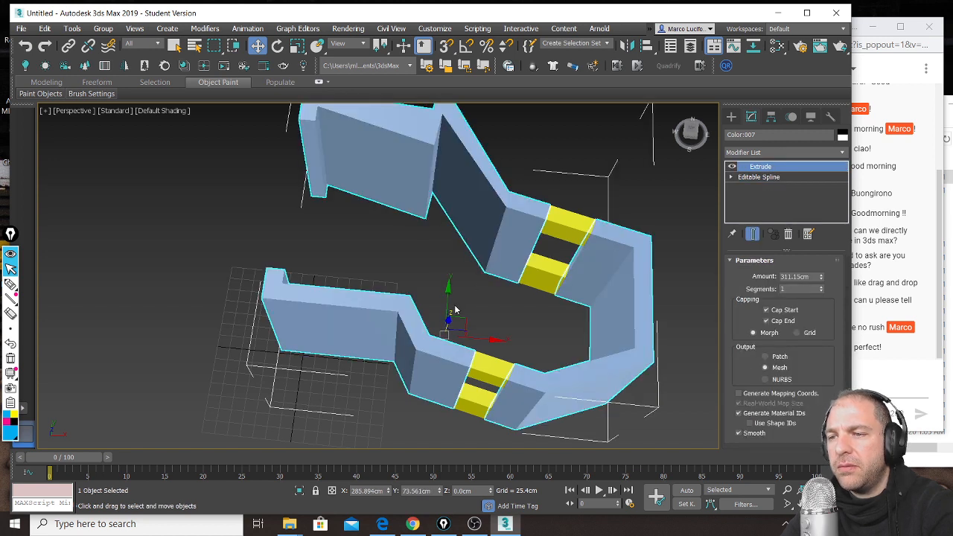
middle_click_drag(412, 320, 423, 300, "alt")
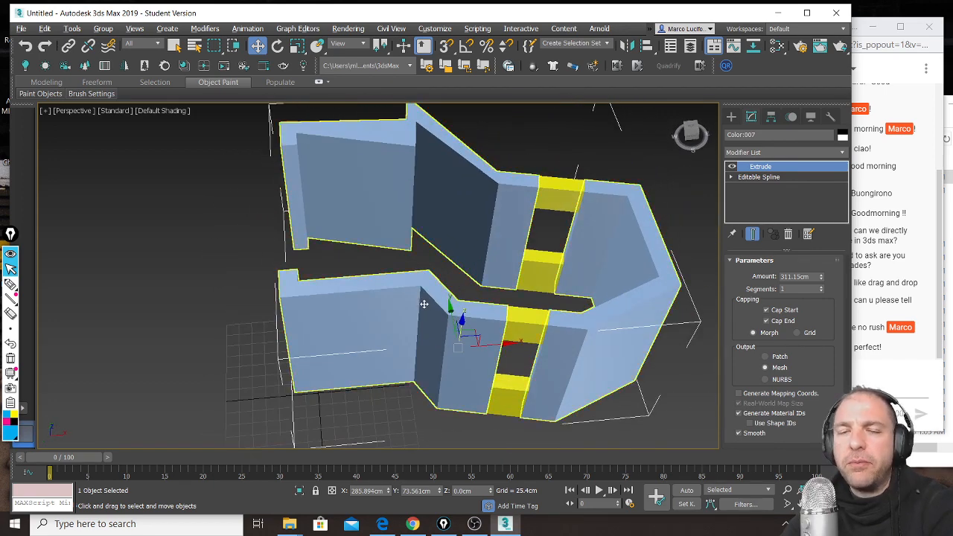
scroll(425, 303, "up", 3)
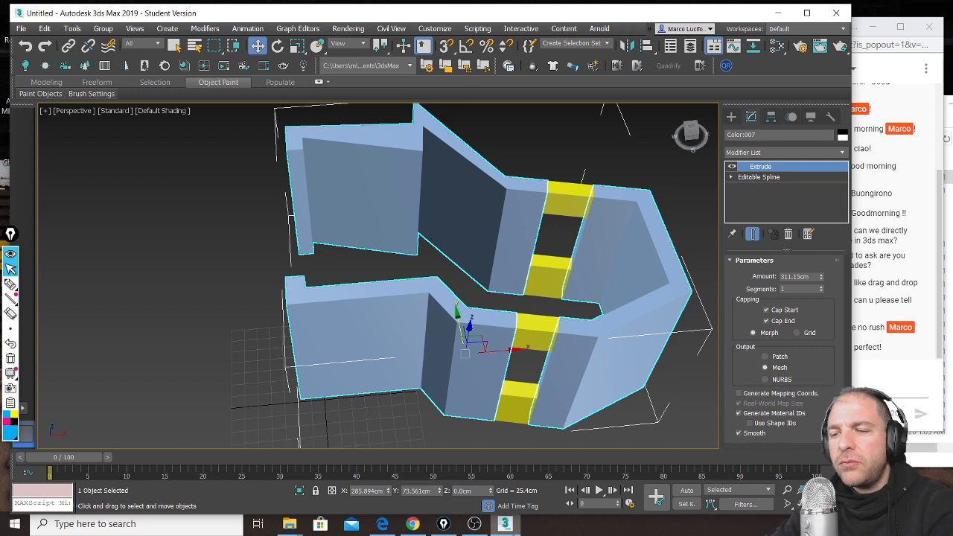
left_click(382, 525)
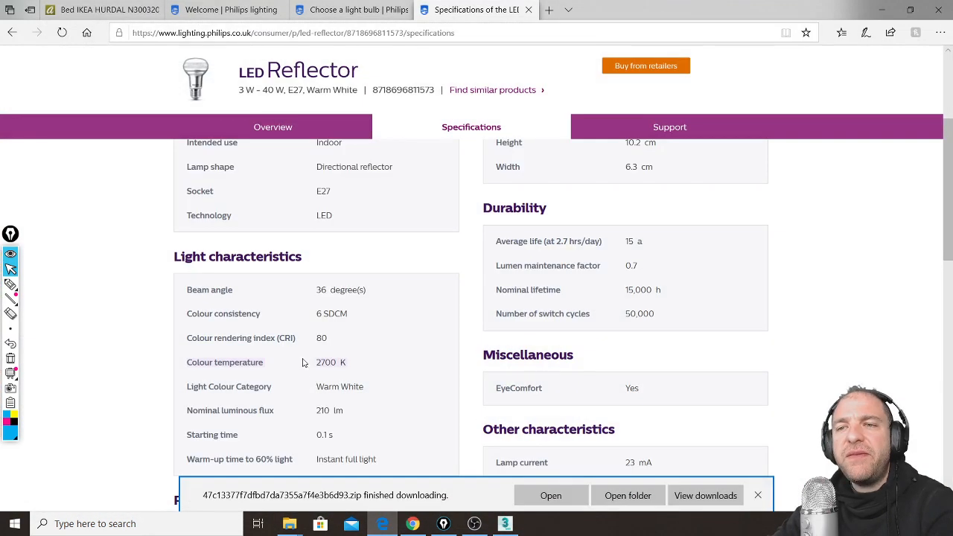
mouse_move(93, 6)
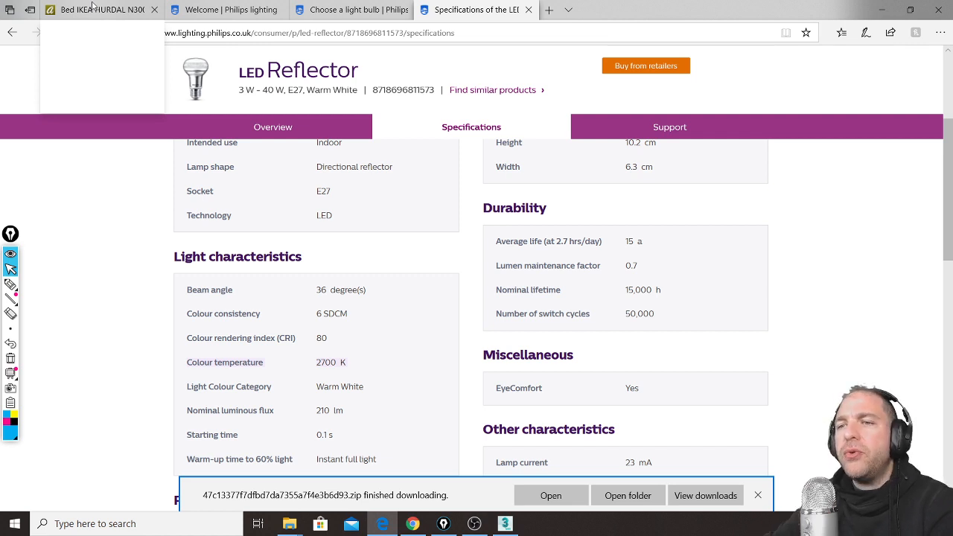
left_click(92, 7)
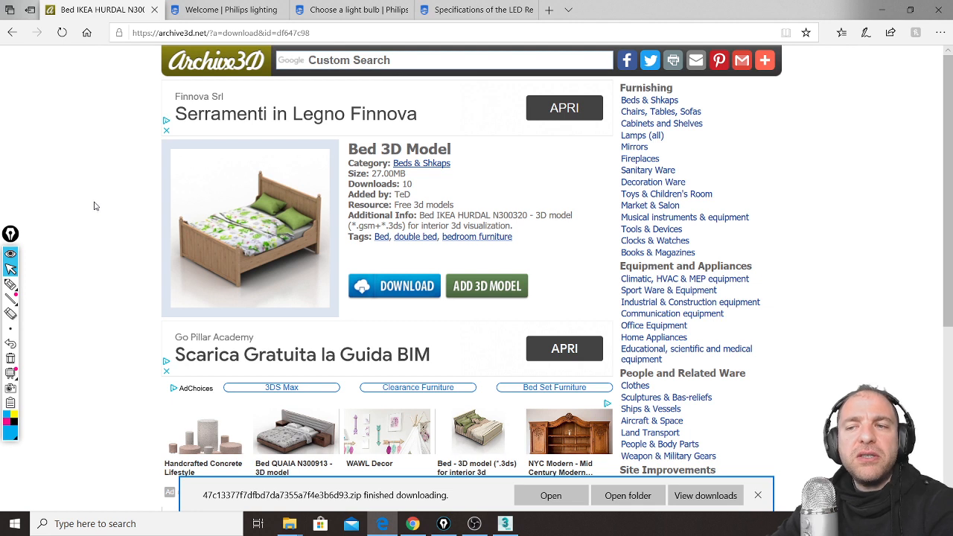
left_click_drag(209, 33, 361, 32)
key("BackSpace")
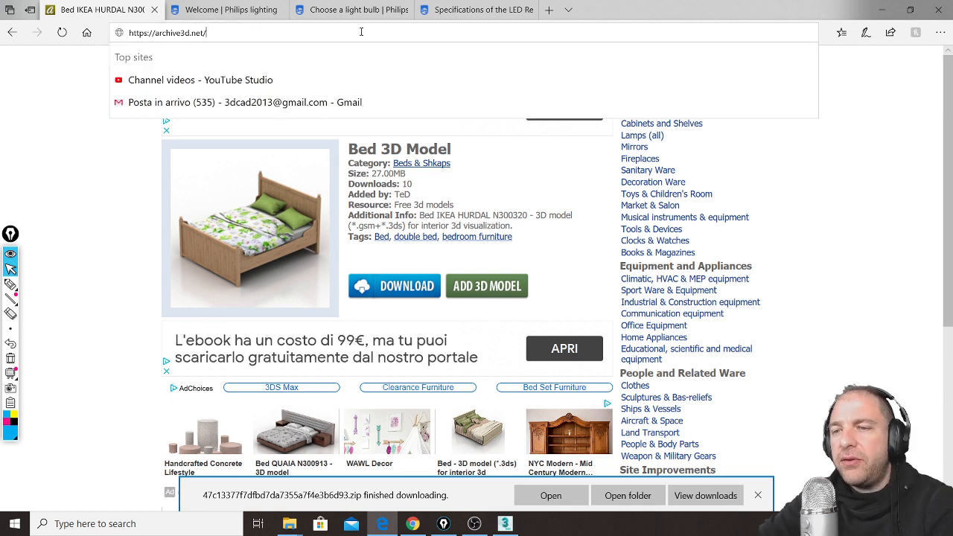
key("Return")
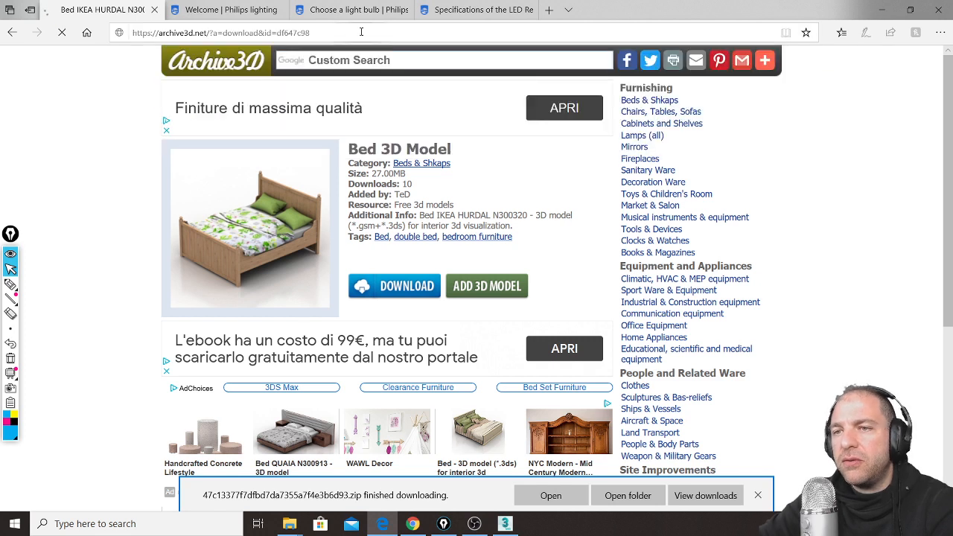
Step: Dismiss the download notification and examine the model categories offered on the Archive3D home page
left_click(225, 32)
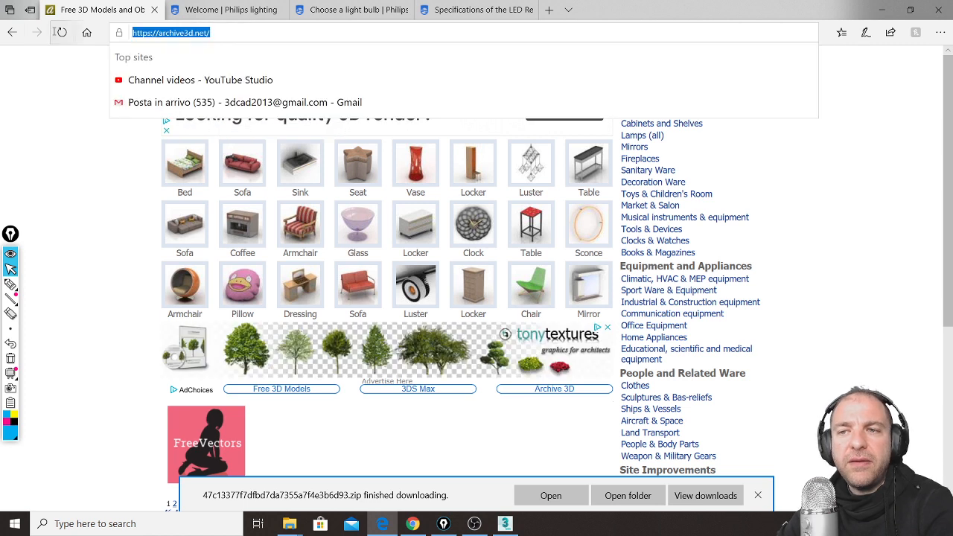
left_click(95, 328)
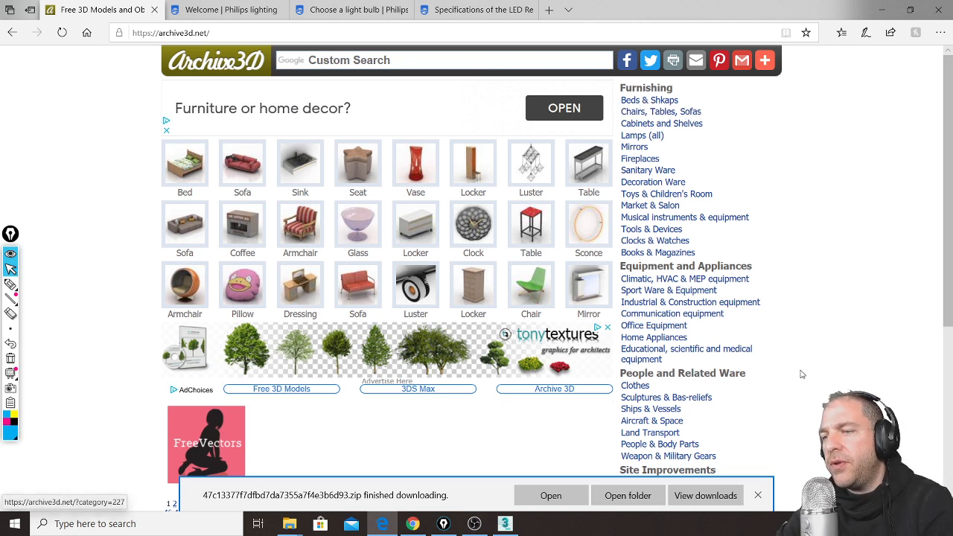
left_click(758, 494)
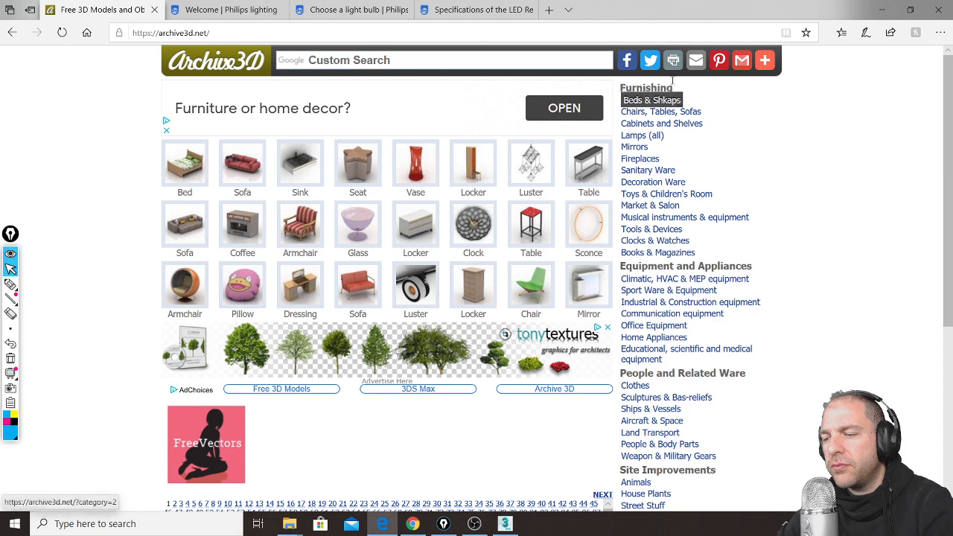
scroll(690, 414, "down", 2)
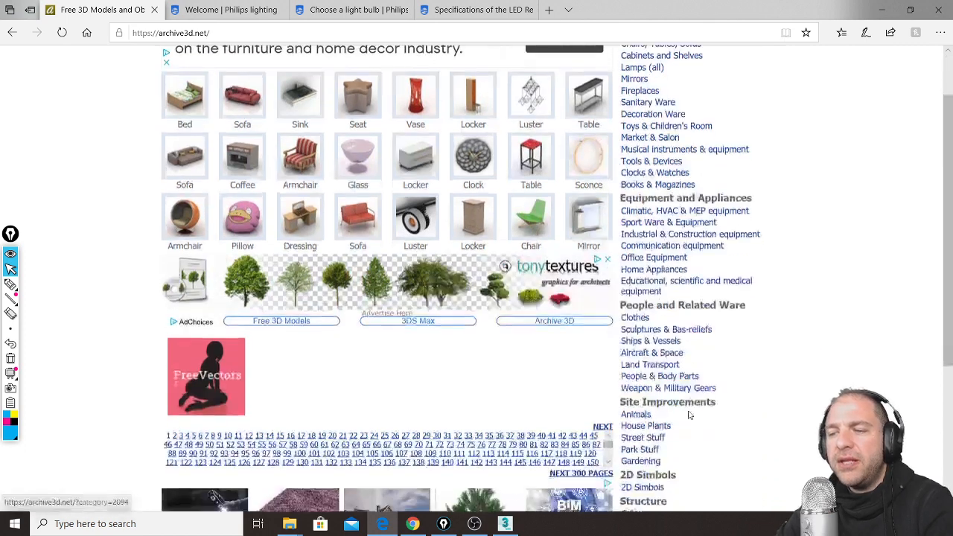
scroll(679, 455, "down", 2)
scroll(678, 446, "up", 2)
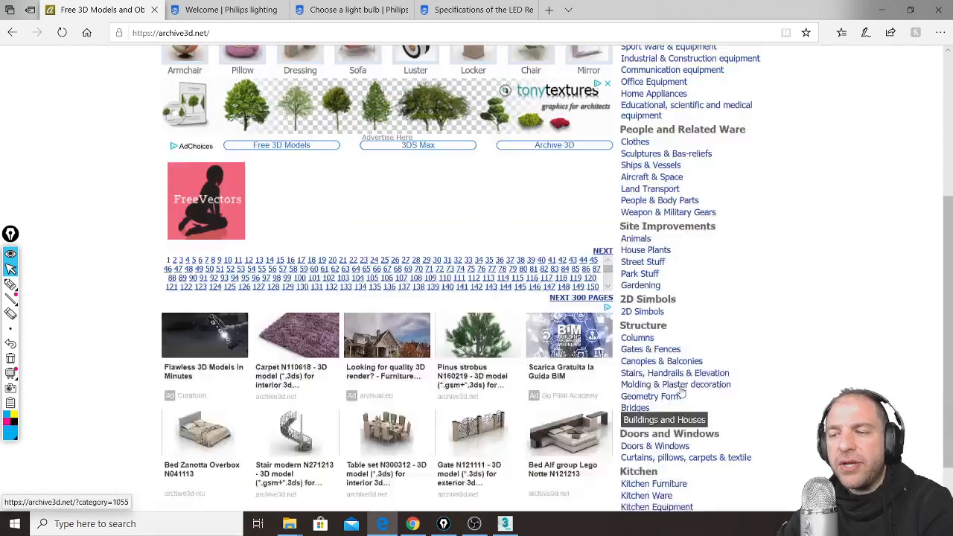
scroll(679, 373, "up", 2)
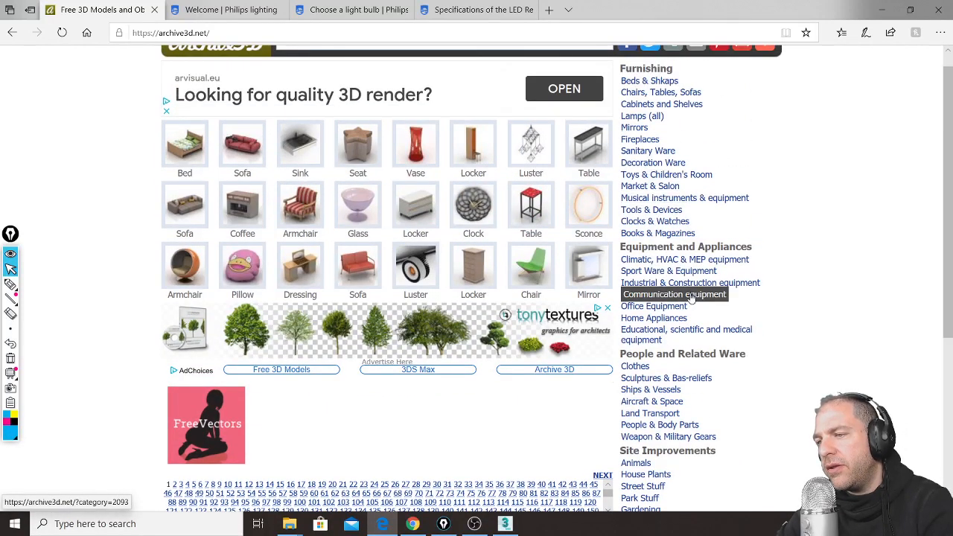
scroll(711, 208, "down", 2)
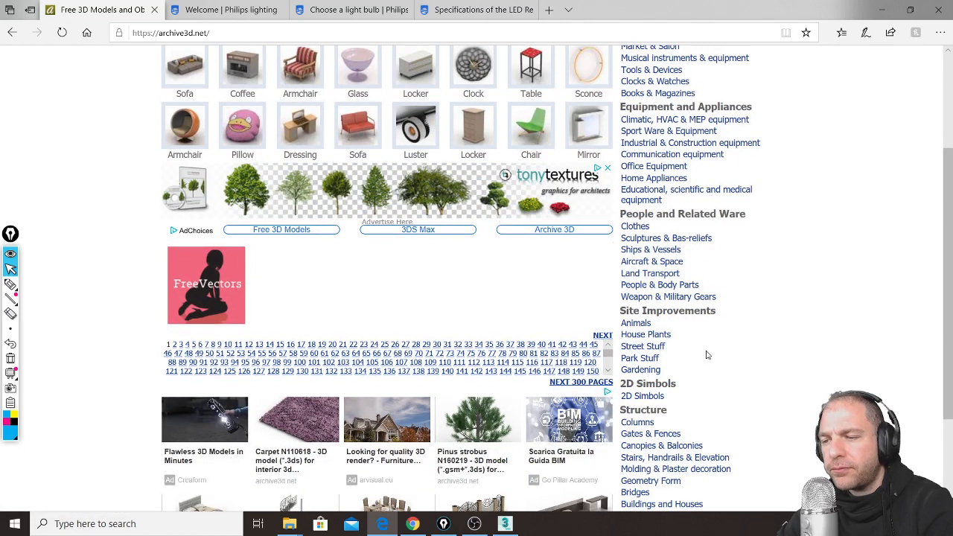
scroll(726, 331, "down", 1)
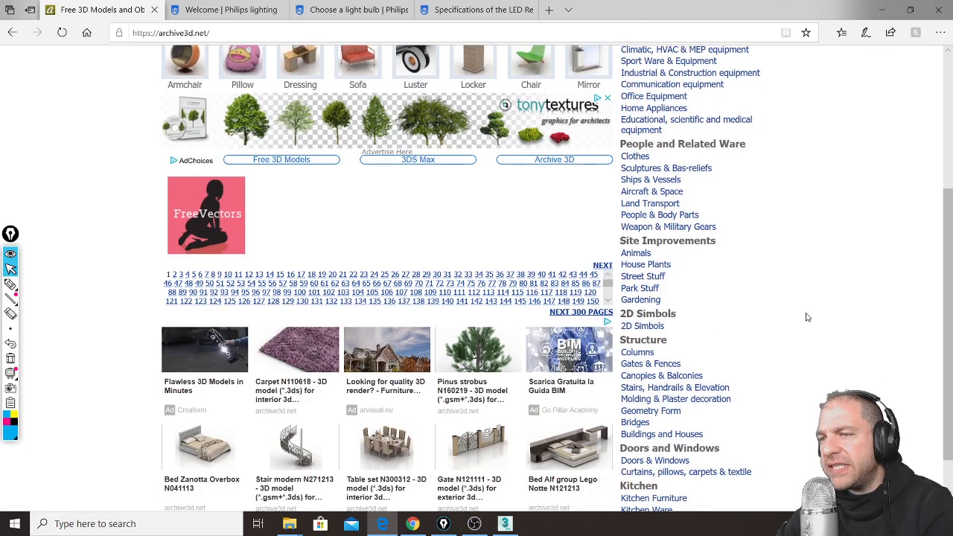
Step: Open the COMPANIES and COLLECTIONS category of Archive3D and look over its first collections and the site search
scroll(806, 316, "up", 1)
scroll(807, 314, "down", 1)
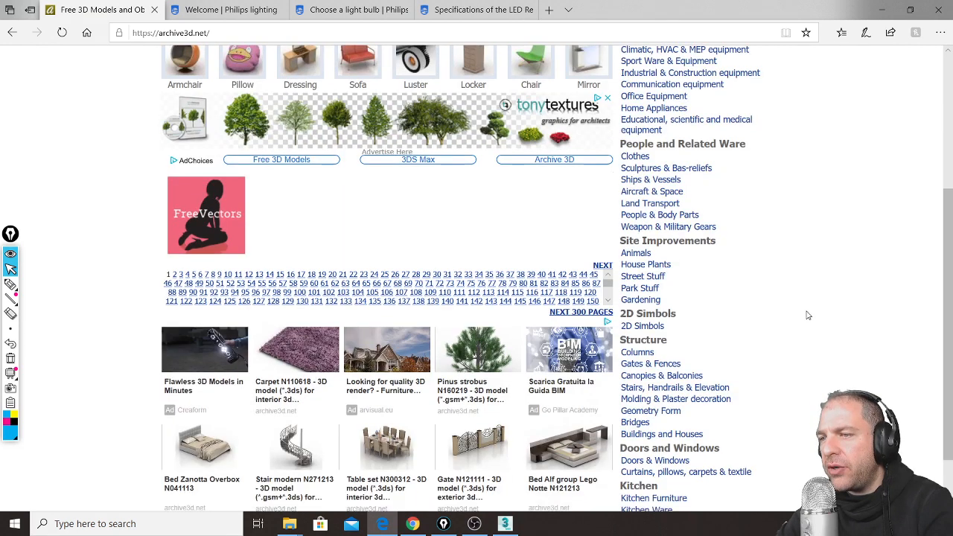
scroll(807, 314, "down", 1)
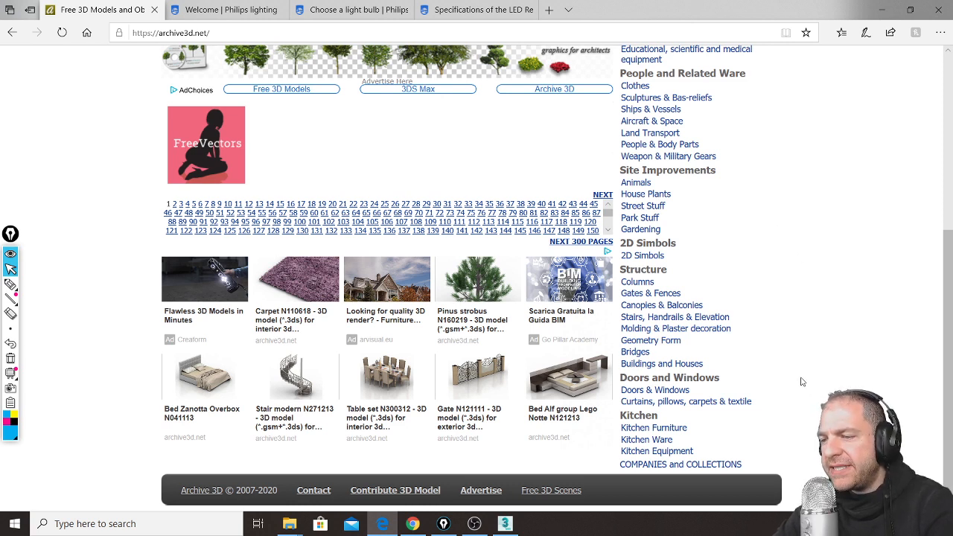
left_click(690, 465)
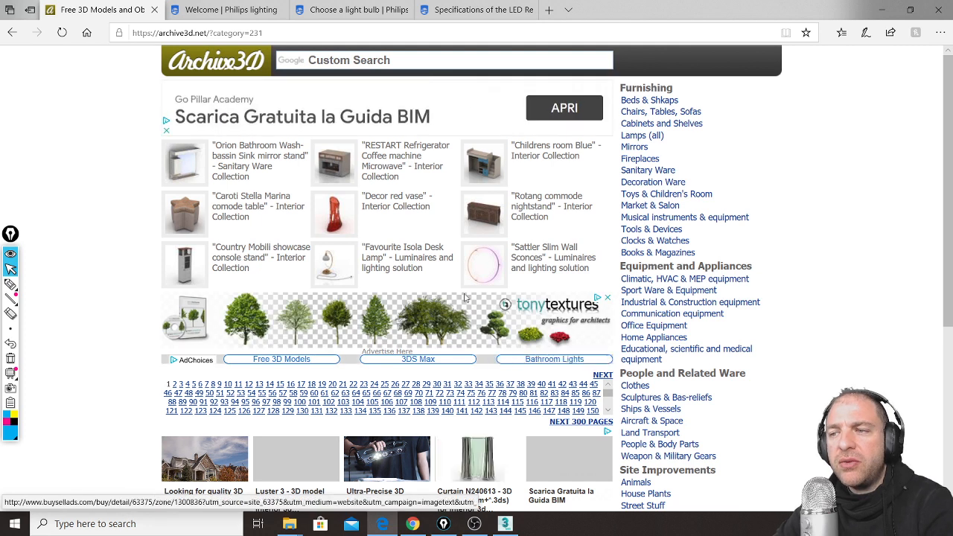
scroll(211, 166, "down", 1)
scroll(364, 187, "up", 1)
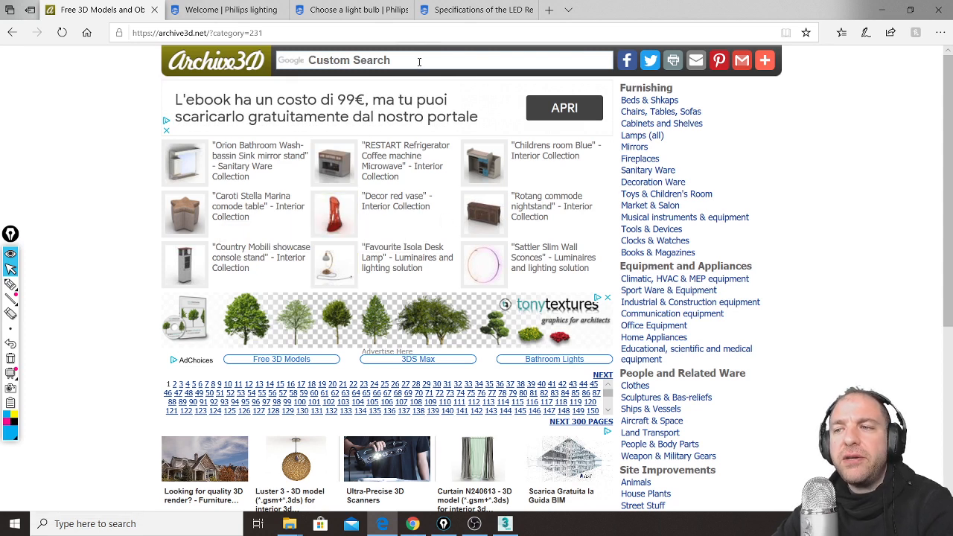
left_click(393, 64)
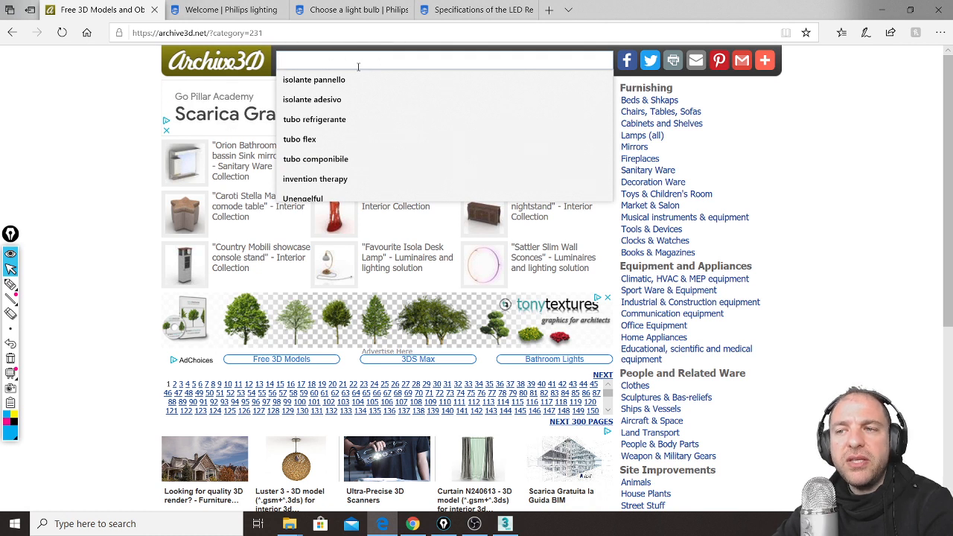
left_click(98, 318)
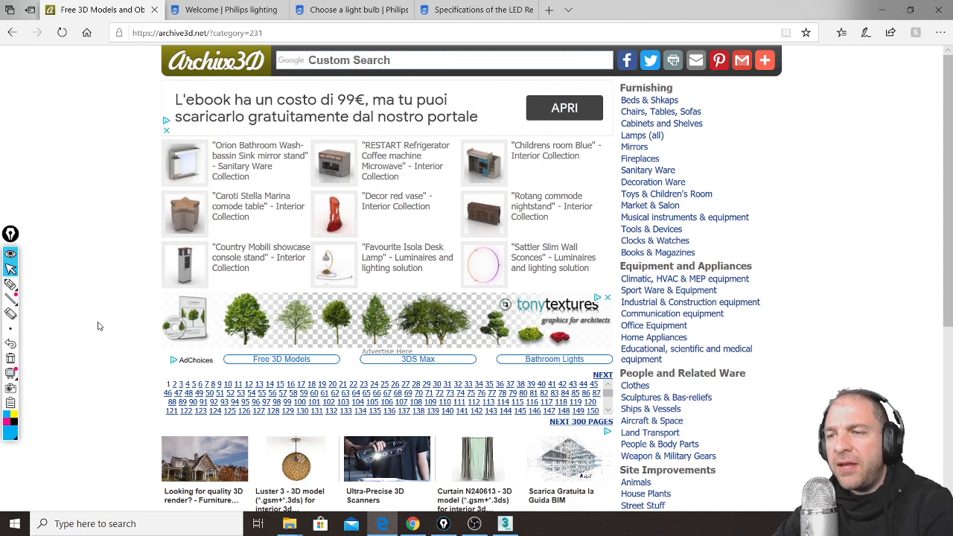
Step: Browse further collection pages and open the Bed model from the "Desk table shelves childrens bed" interior collection
middle_click(471, 160)
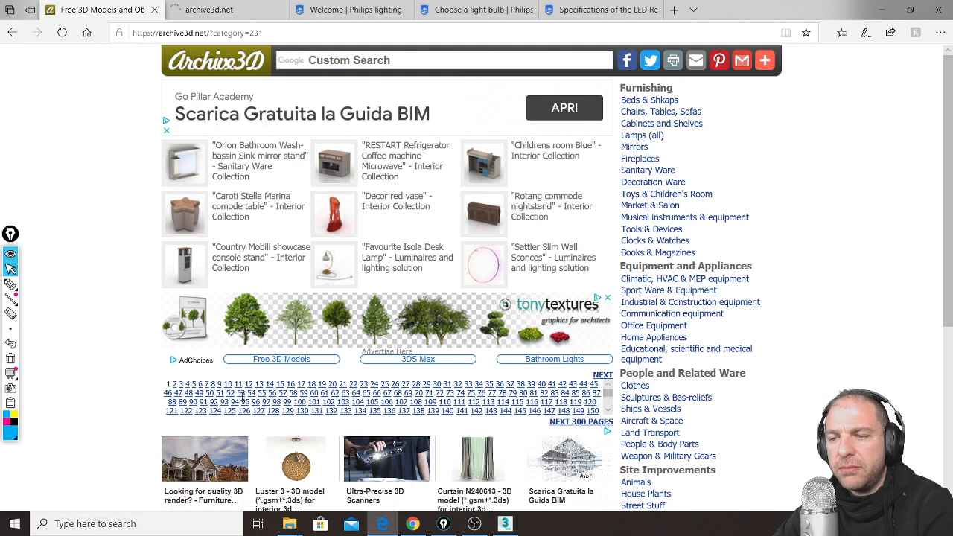
left_click(402, 392)
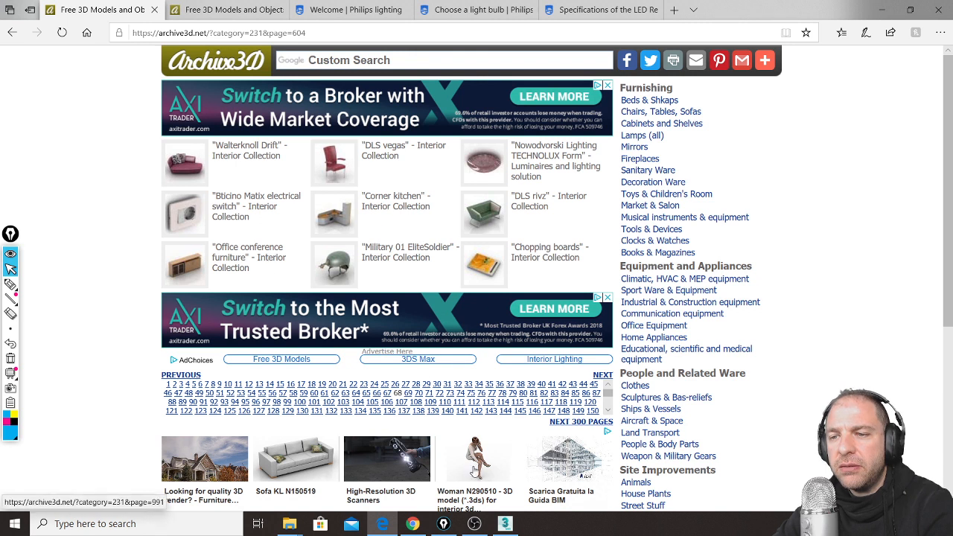
left_click(457, 383)
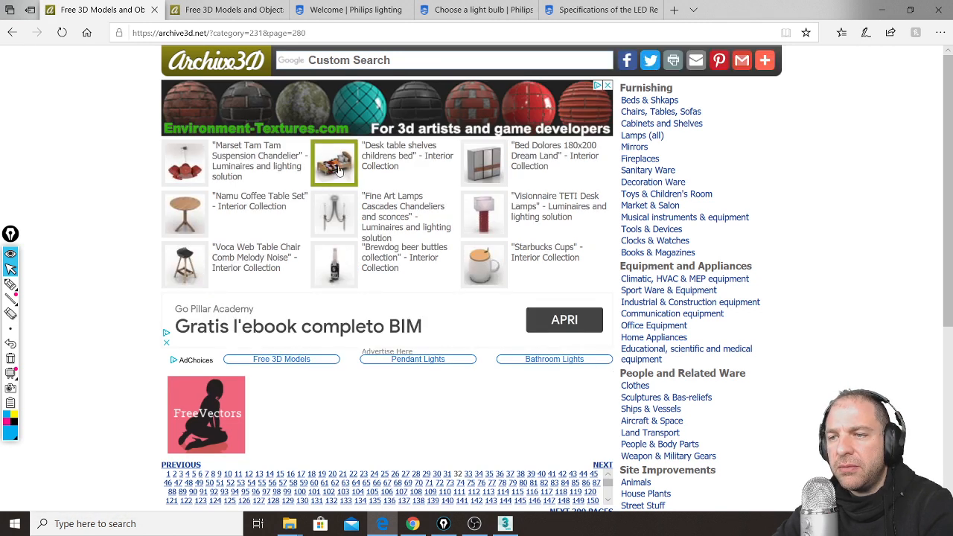
left_click(340, 160)
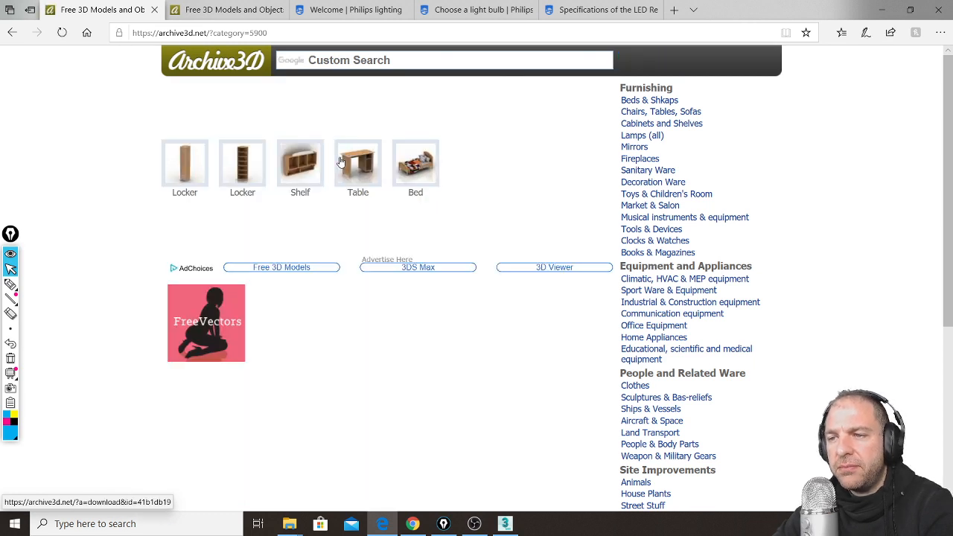
left_click(415, 175)
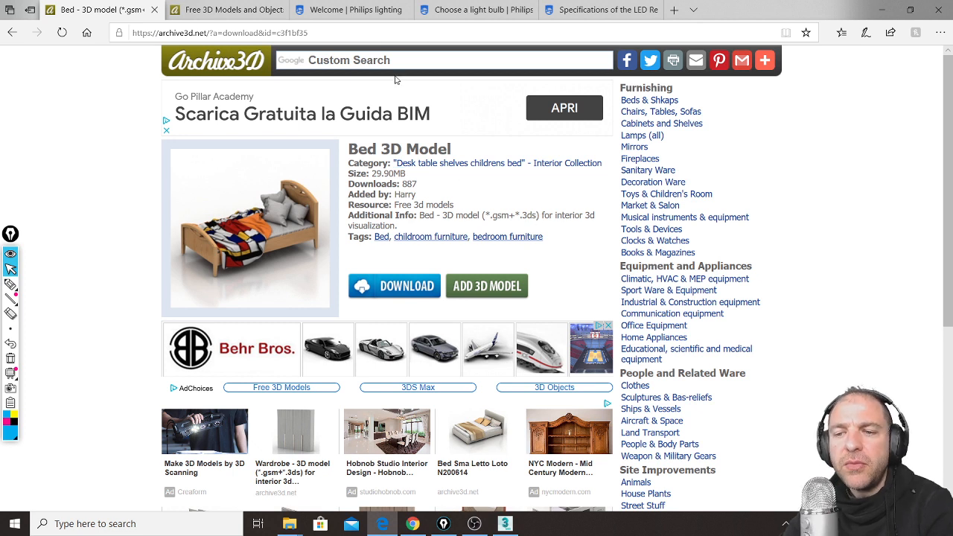
Step: Copy the web address of the Bed model page and post it in the YouTube live chat
left_click(413, 33)
right_click(265, 33)
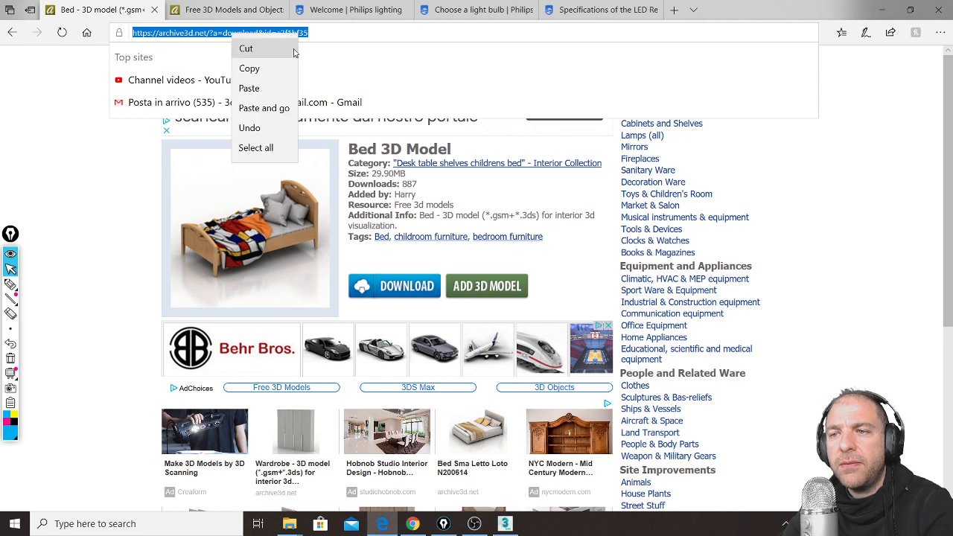
left_click(249, 67)
left_click(421, 523)
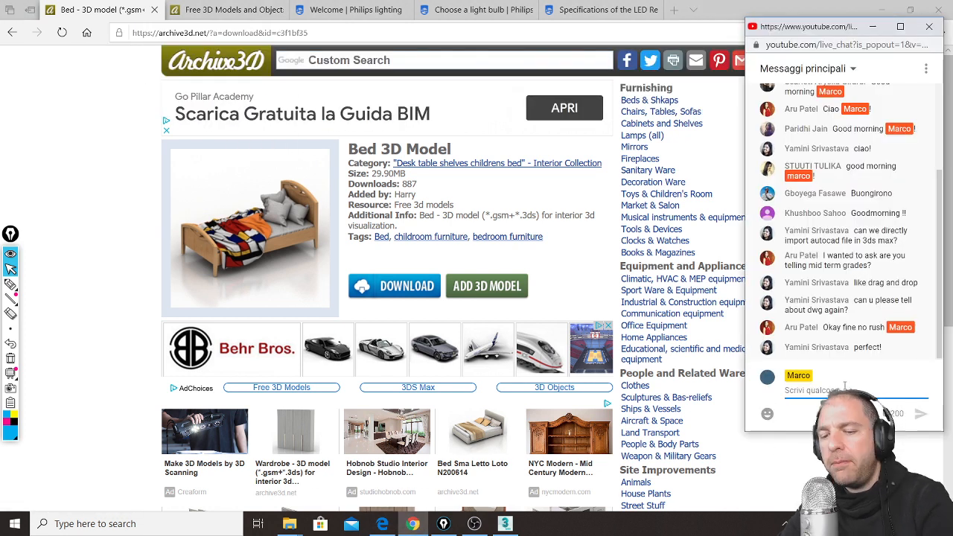
key("ctrl+v")
key("Return")
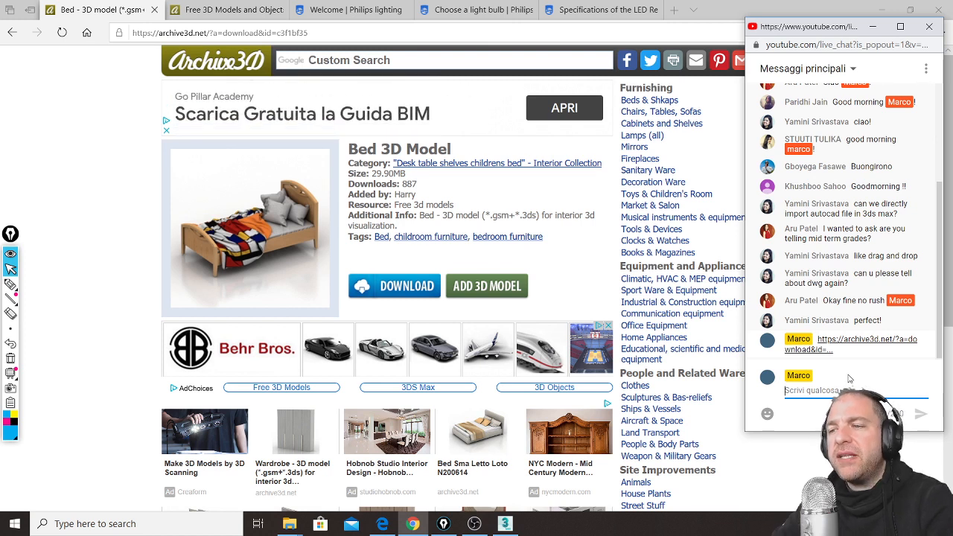
Step: Download the Bed 3D model, accepting the site's terms, save the zip file and dismiss the download notification
left_click(424, 291)
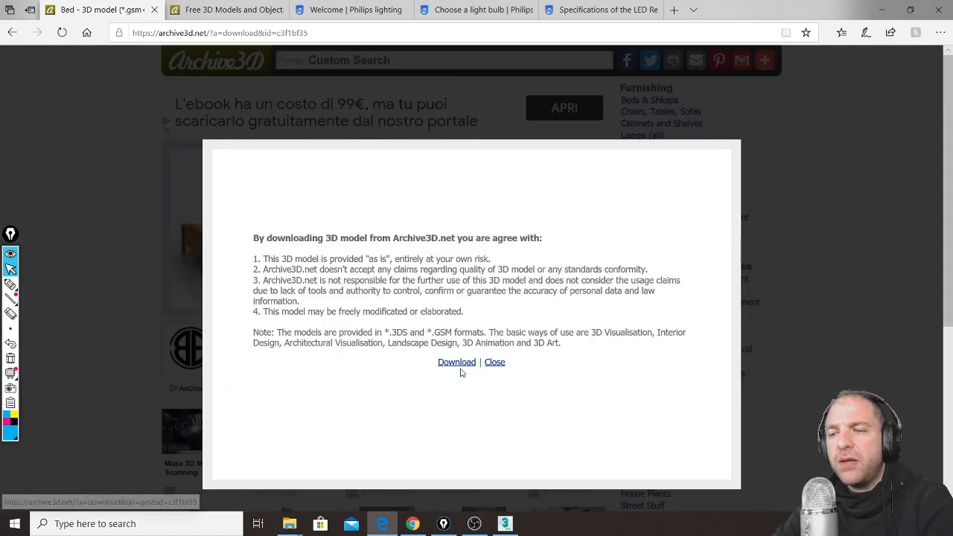
left_click(456, 362)
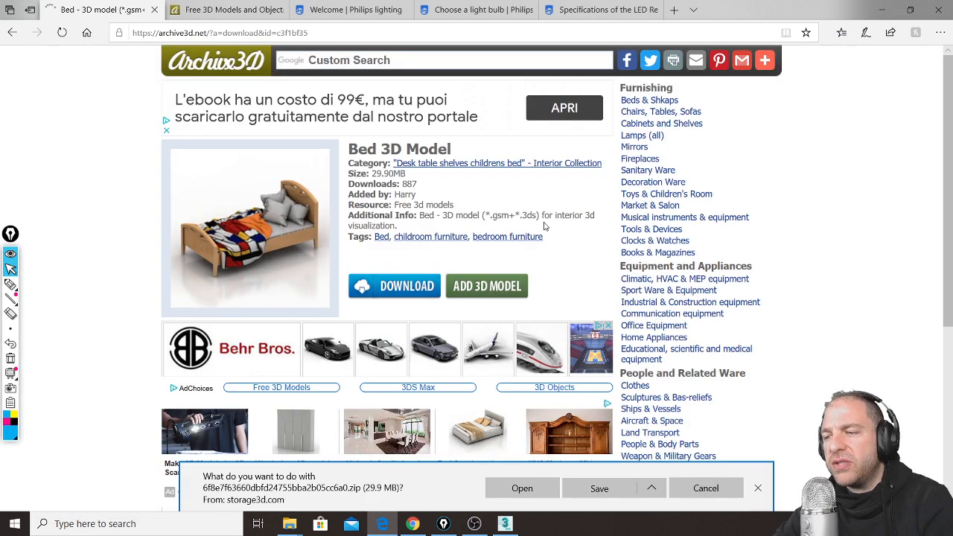
left_click(602, 488)
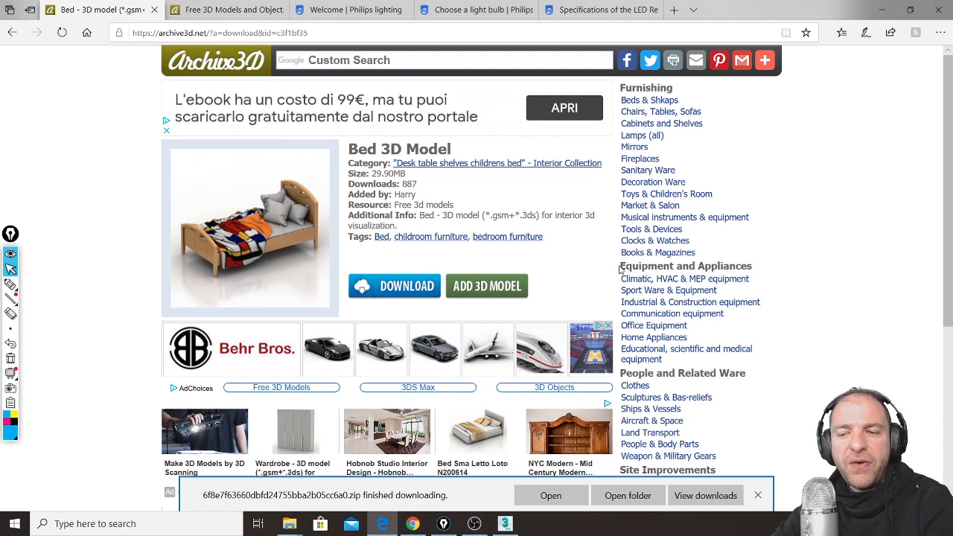
left_click(759, 496)
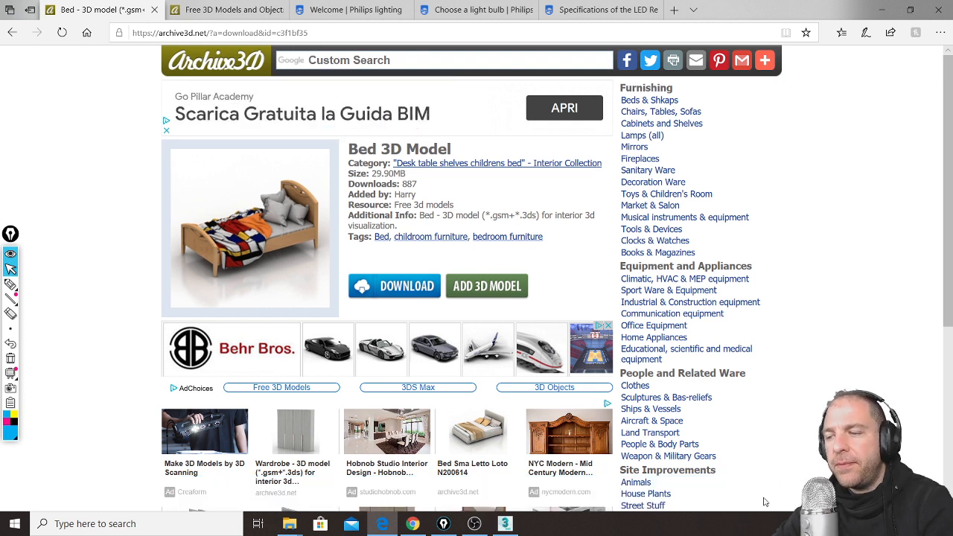
Step: Switch to the Downloads folder in File Explorer and delete the two older zip archives dated 04-May-20 9:27 and 9:16 AM
mouse_move(289, 523)
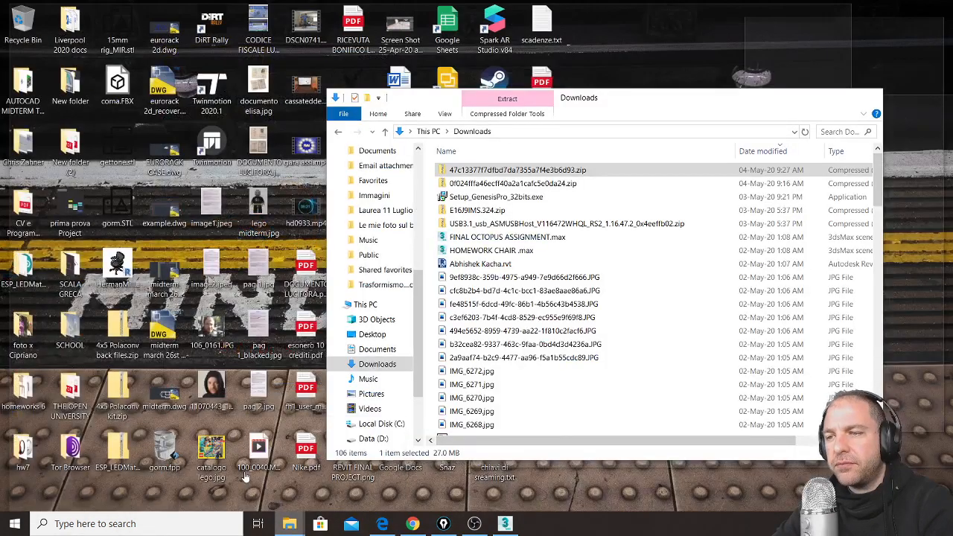
left_click(246, 477)
left_click(497, 185, "ctrl")
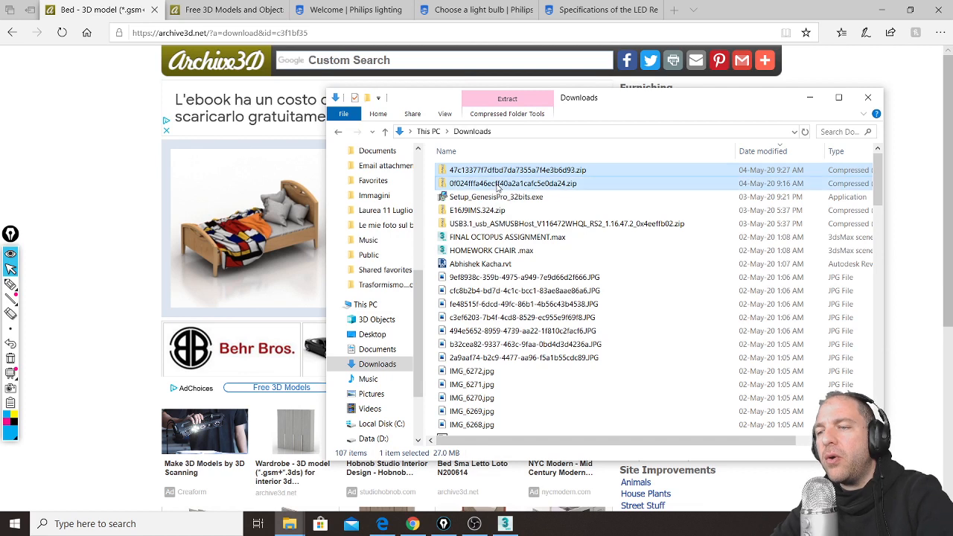
key("Delete")
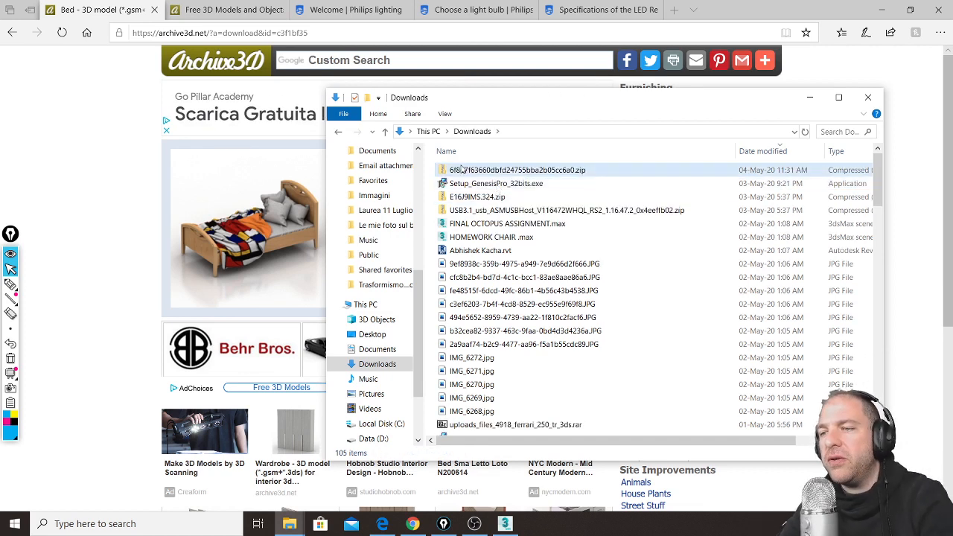
Step: Rename the newly downloaded bed archive as BED.zip
left_click(457, 172)
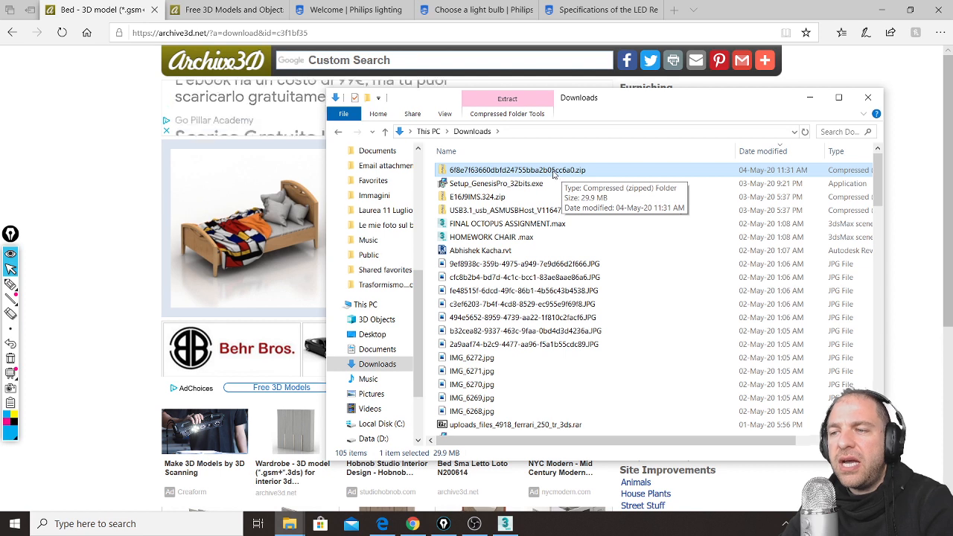
right_click(554, 172)
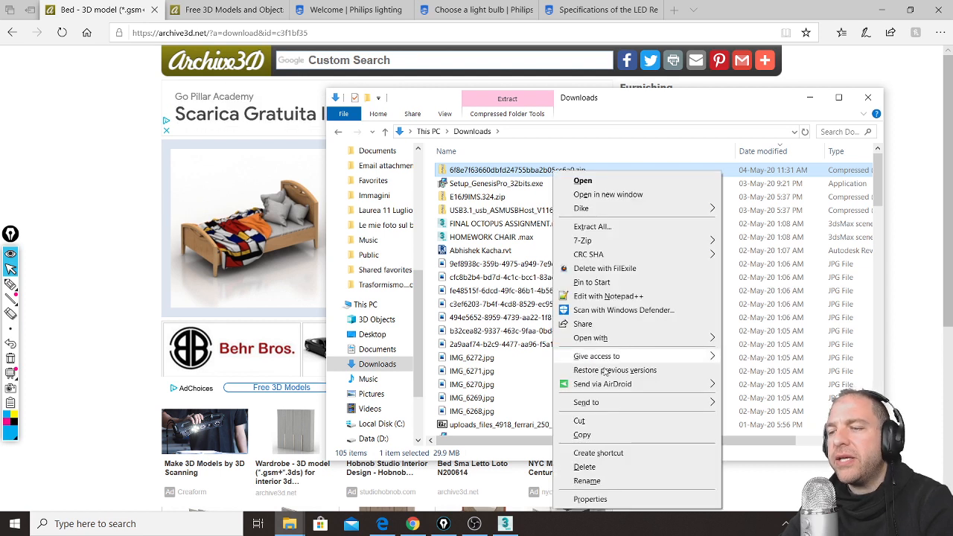
left_click(586, 480)
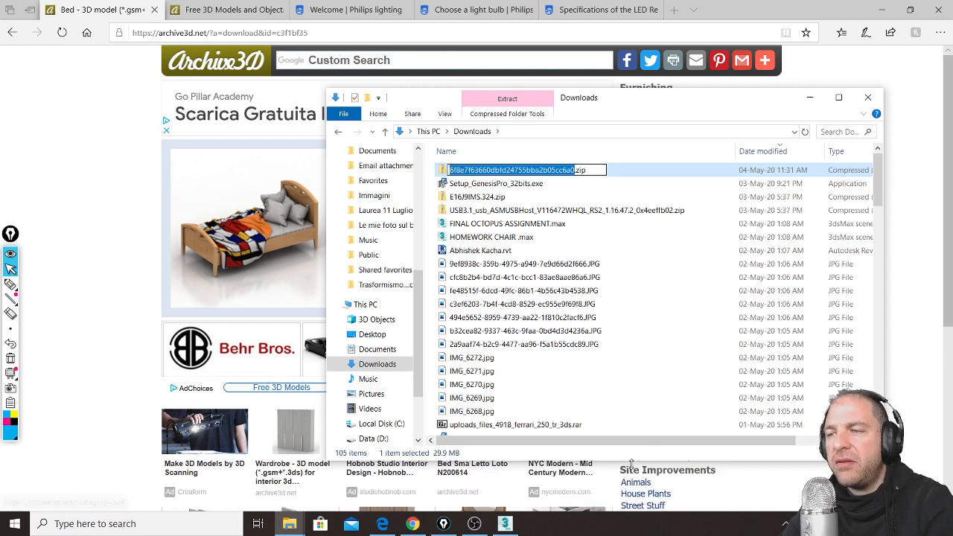
type("BED")
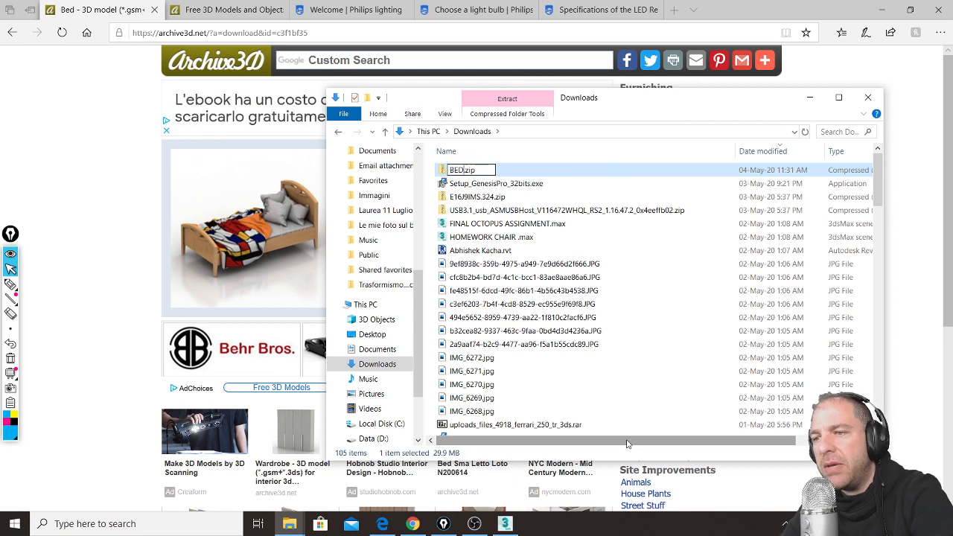
key("Return")
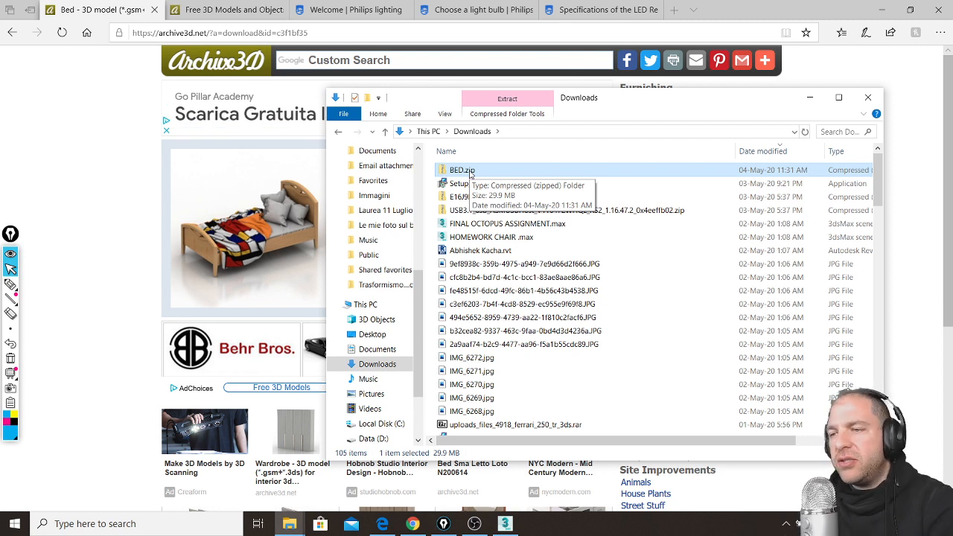
Step: Extract BED.zip into the BED folder inside Downloads, showing the extracted files when complete
right_click(470, 173)
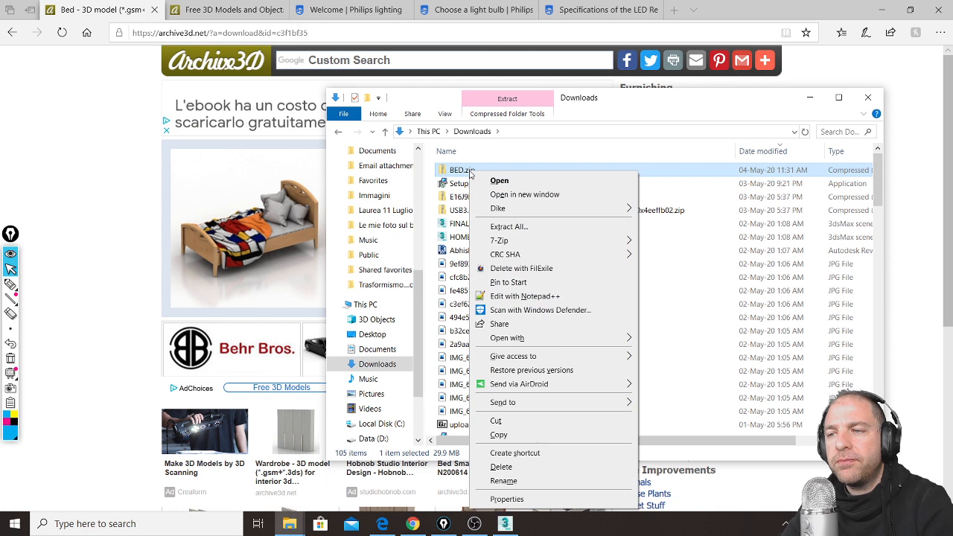
left_click(512, 227)
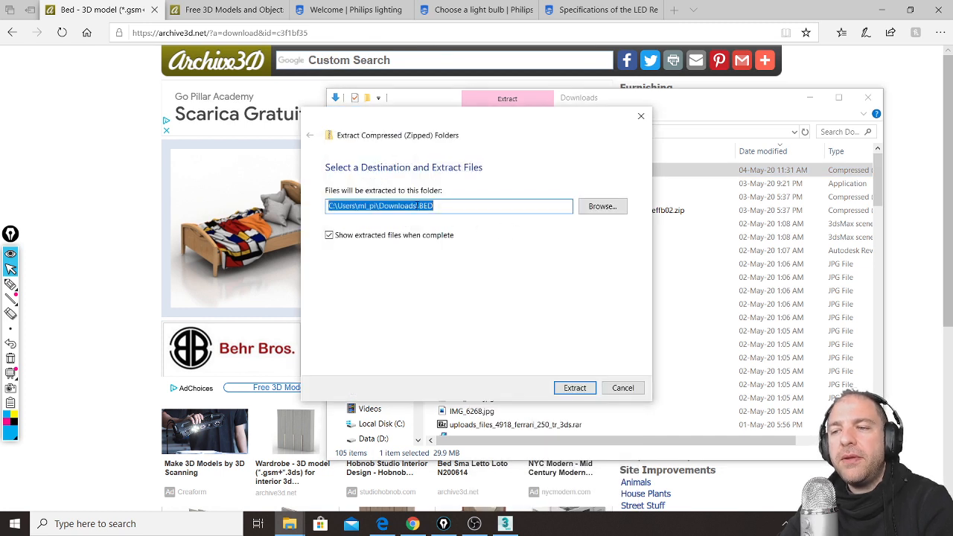
left_click(420, 206)
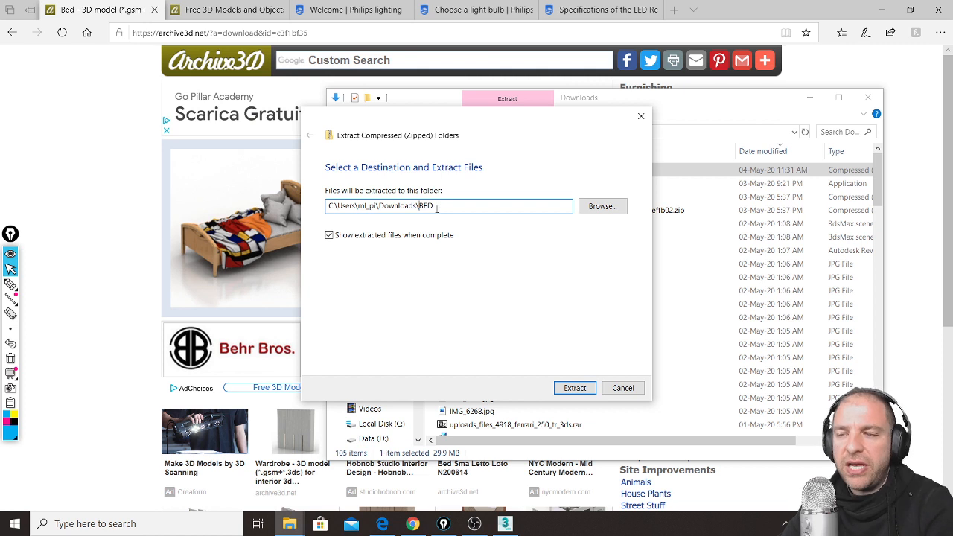
left_click(579, 390)
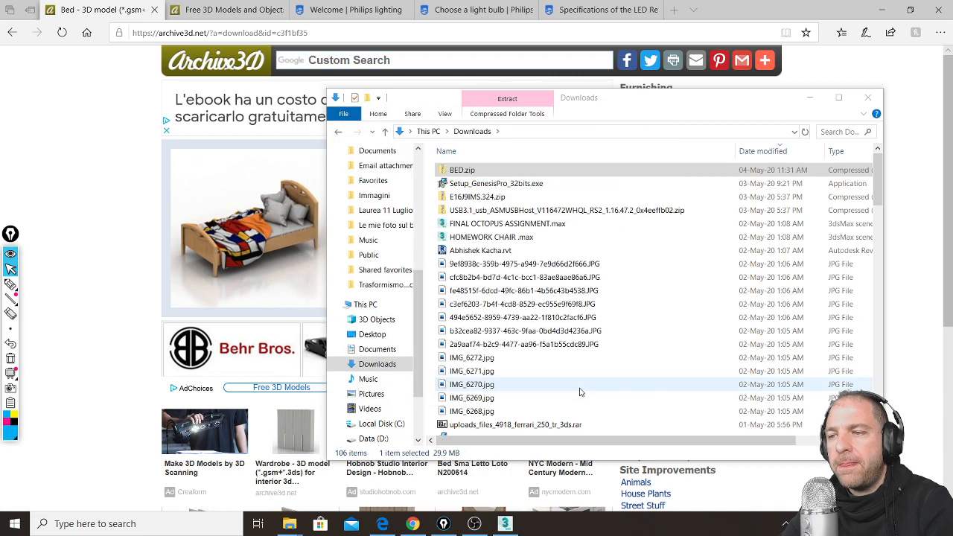
Step: Close the Downloads window, move the extracted BED folder window clear, and view its preview image 333a.jpg
left_click(867, 98)
left_click_drag(299, 10, 636, 78)
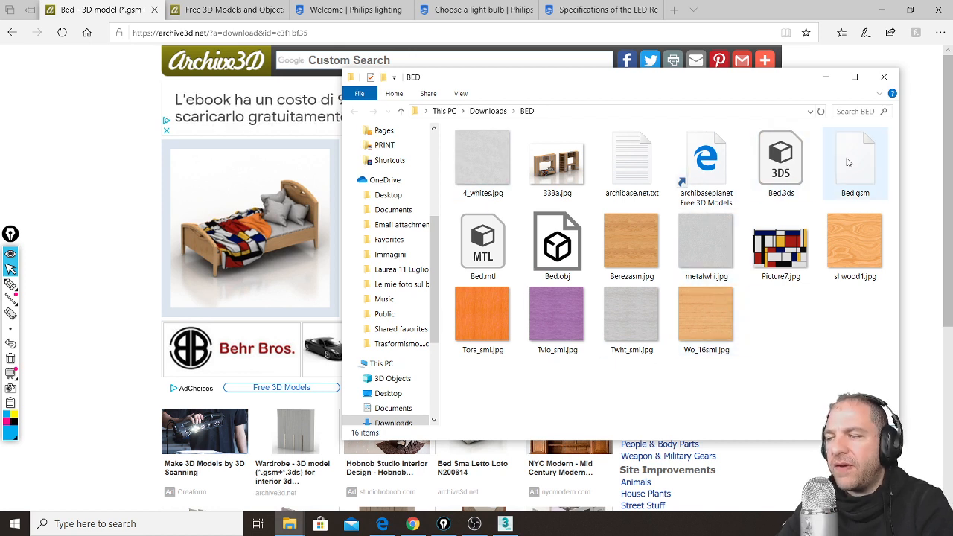
double_click(562, 176)
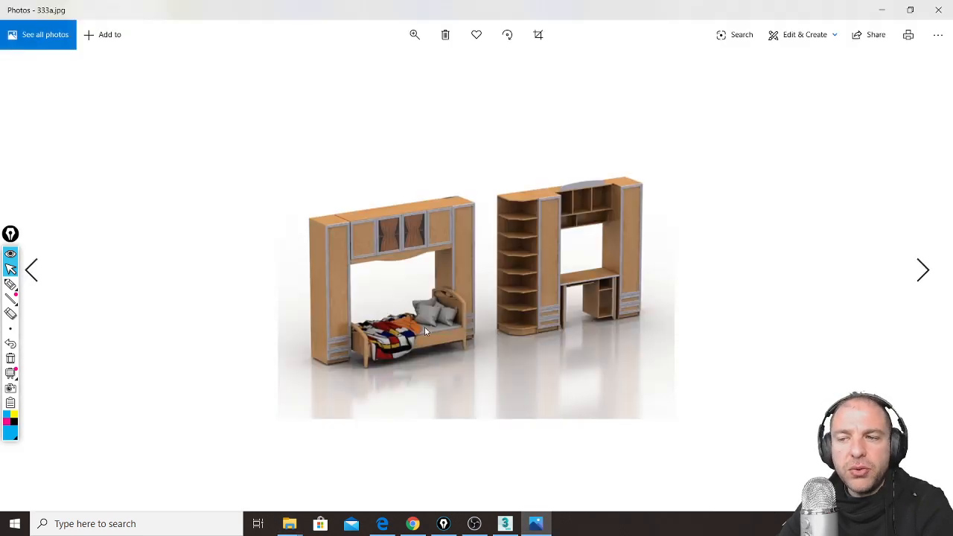
left_click(944, 12)
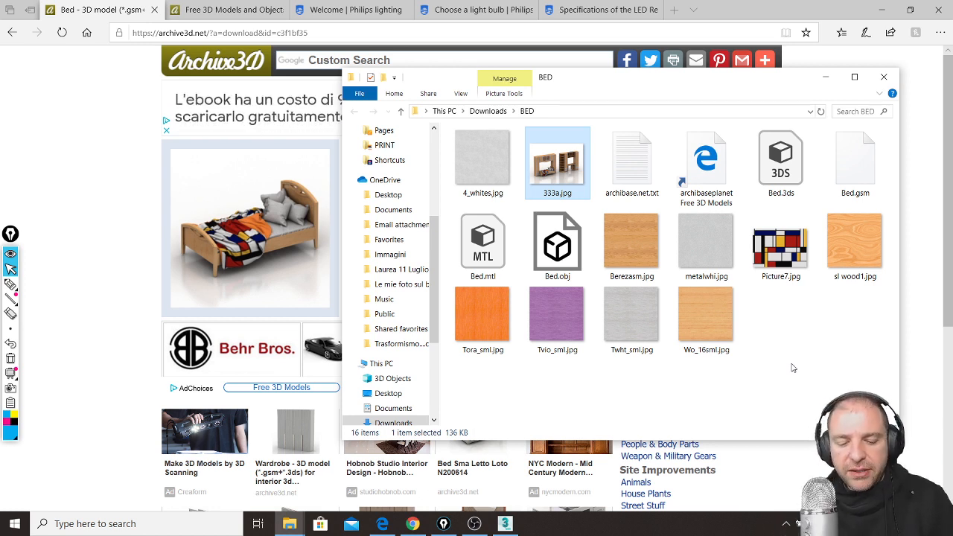
Step: Annotate the screen with the pen, boxing the Bed.3ds file and handwriting "3ds" in the folder's empty area
key("ctrl+shift+3")
mouse_move(754, 111)
left_mouse_down()
mouse_move(755, 210)
mouse_move(815, 210)
mouse_move(792, 110)
mouse_move(755, 107)
mouse_move(832, 149)
mouse_move(833, 210)
left_mouse_up()
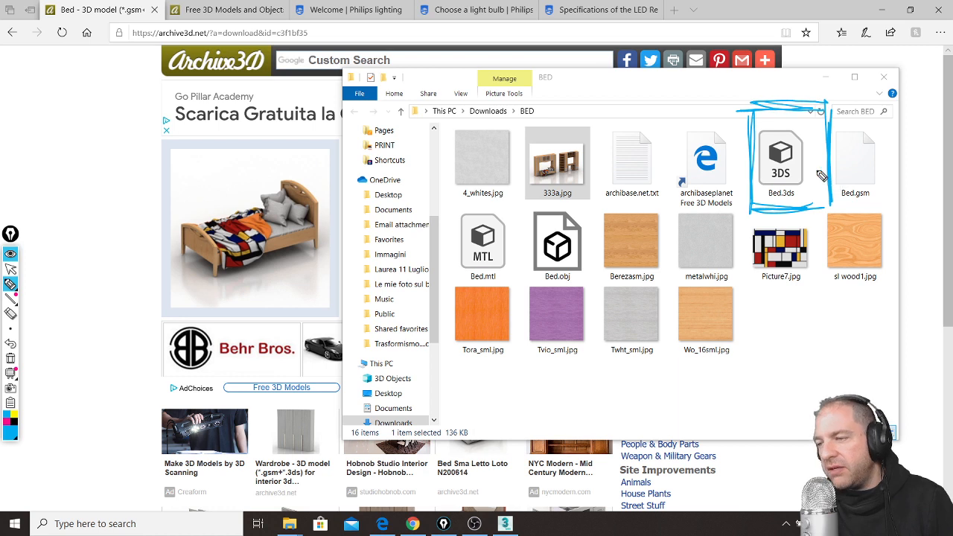
mouse_move(752, 337)
left_mouse_down()
mouse_move(763, 347)
mouse_move(742, 377)
left_mouse_up()
left_click_drag(789, 356, 817, 380)
left_click_drag(862, 332, 828, 375)
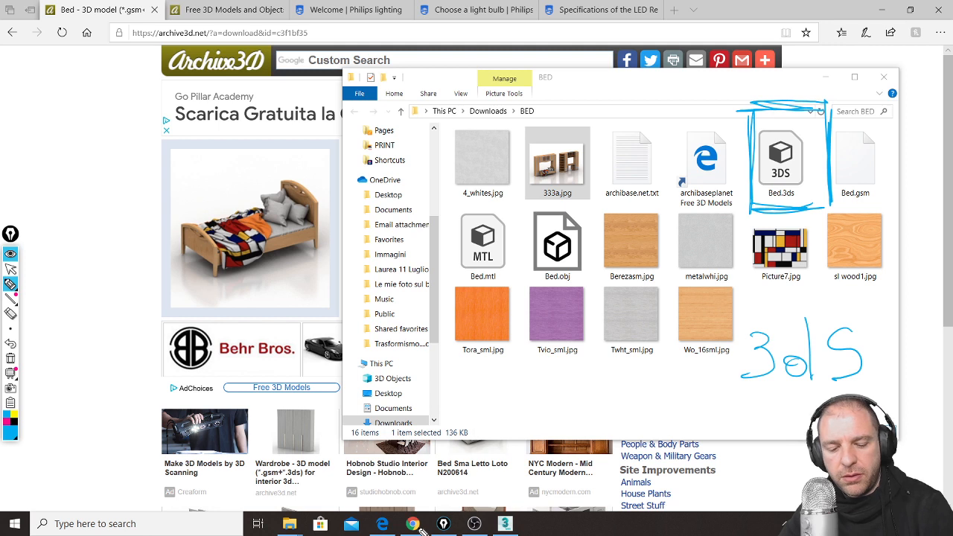
Step: Bring the live chat window forward and clear all pen annotations from the screen
key("ctrl+shift+2")
mouse_move(413, 527)
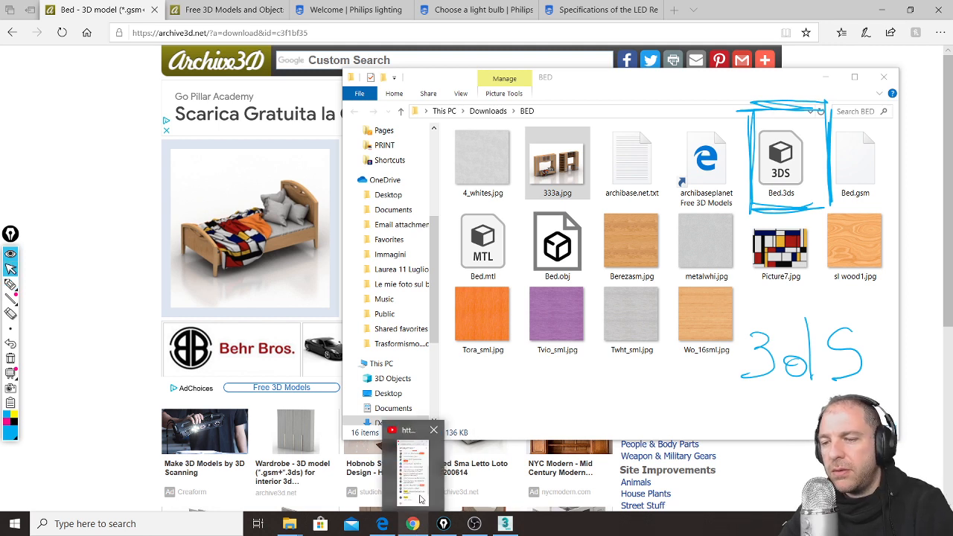
left_click(420, 497)
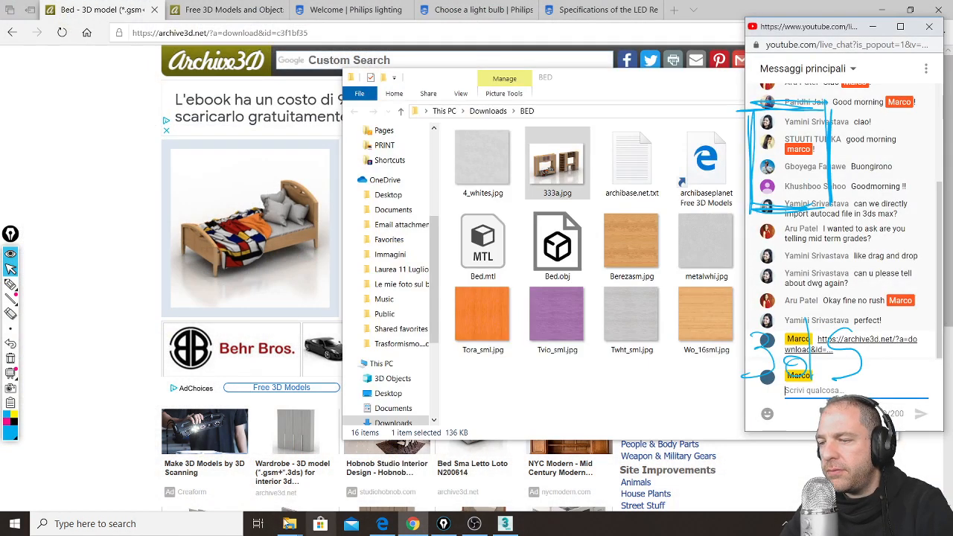
key("ctrl+shift+7")
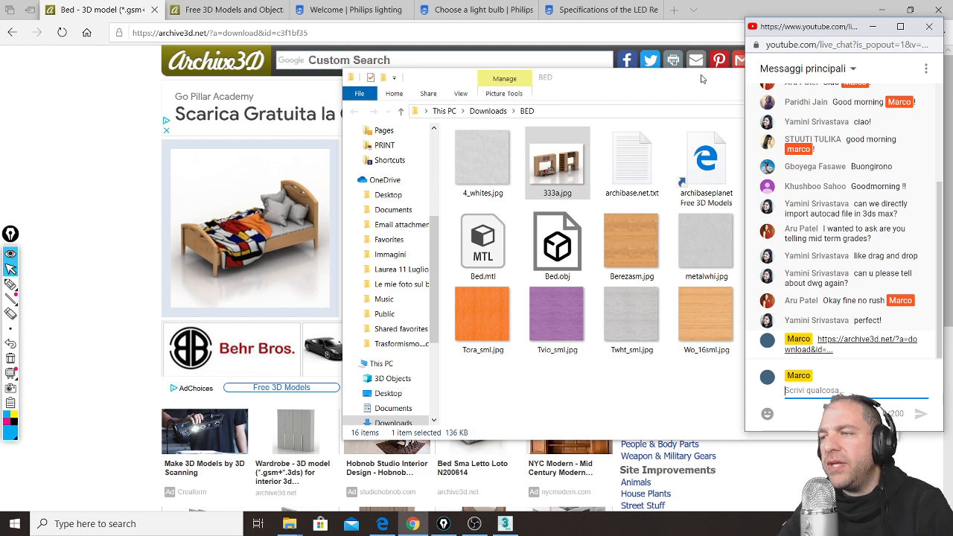
Step: Minimise the browser, bring the 3ds Max wall scene forward, and close the leftover Downloads window
left_click(882, 11)
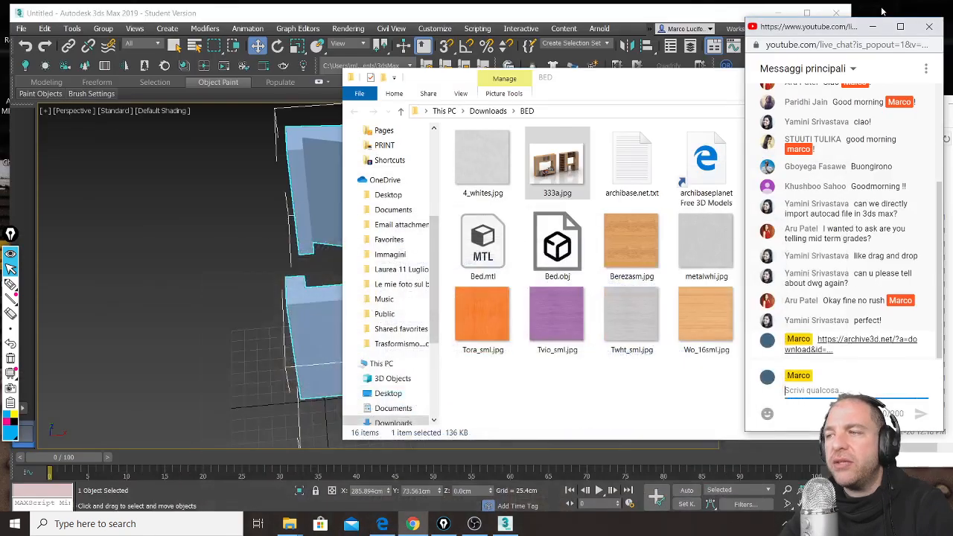
left_click(291, 262)
scroll(265, 264, "down", 4)
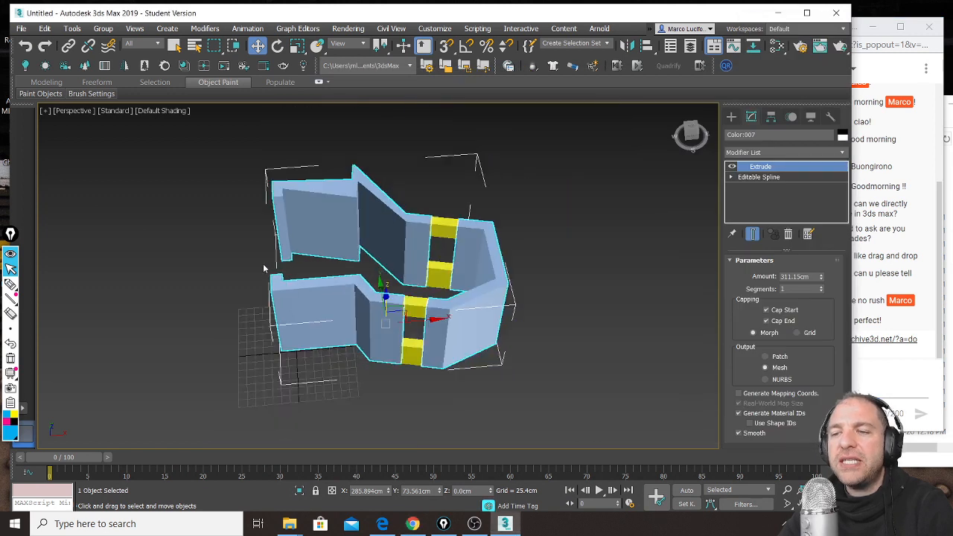
middle_click_drag(495, 301, 425, 204)
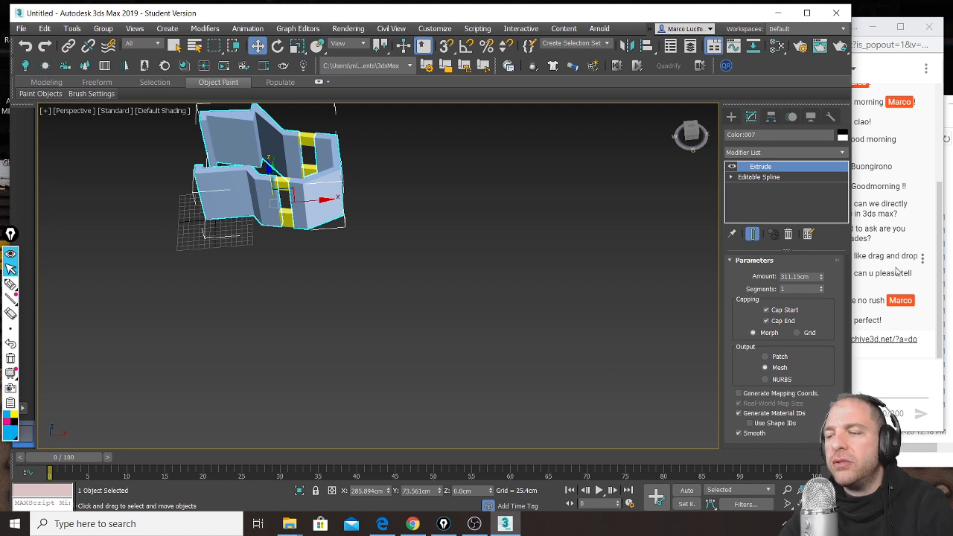
left_click(917, 464)
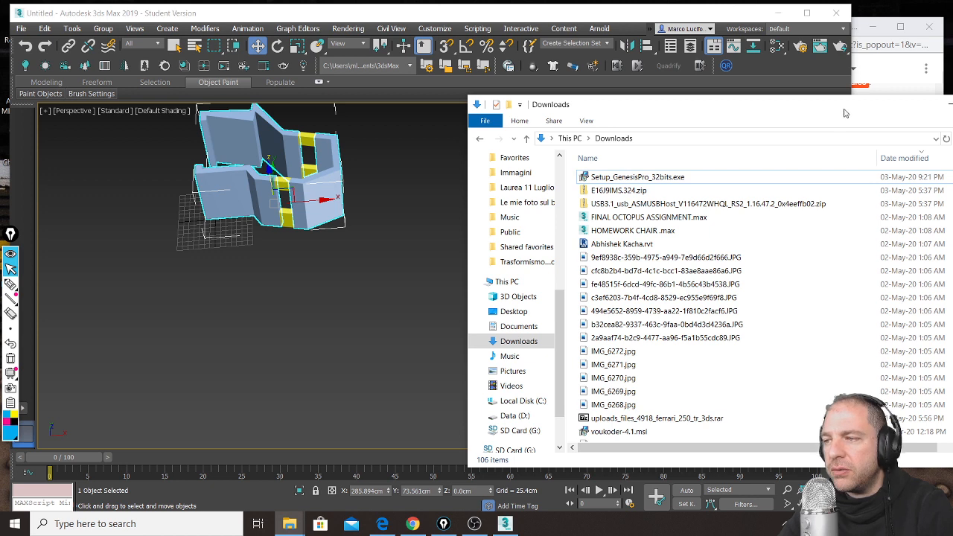
left_click_drag(843, 110, 771, 113)
left_click(936, 108)
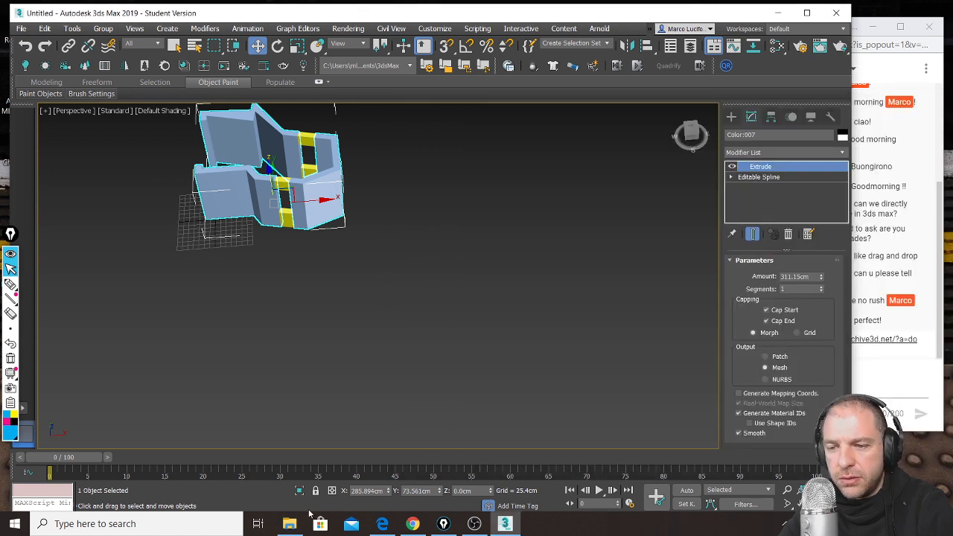
Step: Bring the BED folder window forward and import Bed.3ds from it into an empty area of the Perspective viewport
left_click(290, 523)
left_click_drag(658, 85, 697, 142)
middle_click_drag(269, 276, 283, 262)
scroll(284, 262, "down", 4)
middle_click_drag(320, 315, 387, 188)
scroll(387, 188, "up", 1)
left_click(880, 391)
left_click(811, 217)
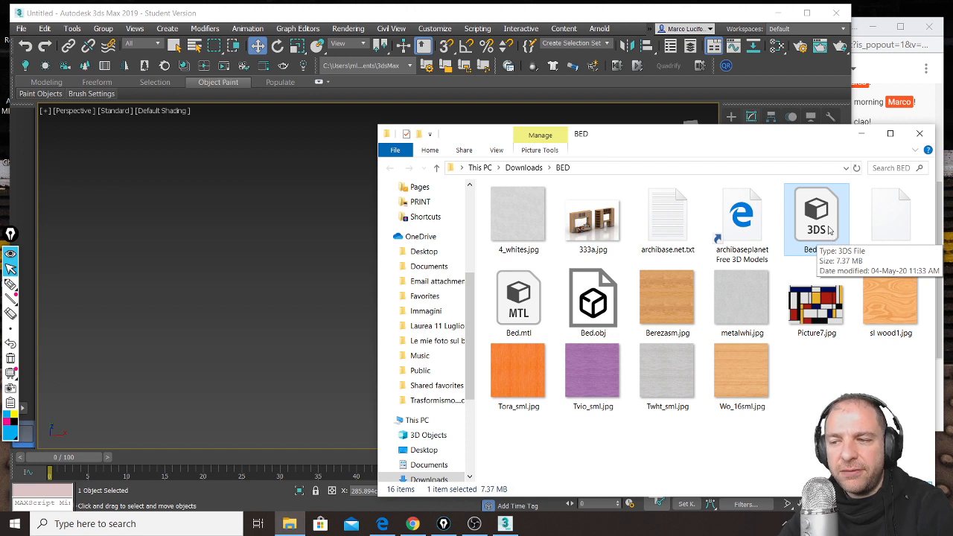
left_click_drag(824, 214, 515, 356)
left_click_drag(353, 357, 276, 314)
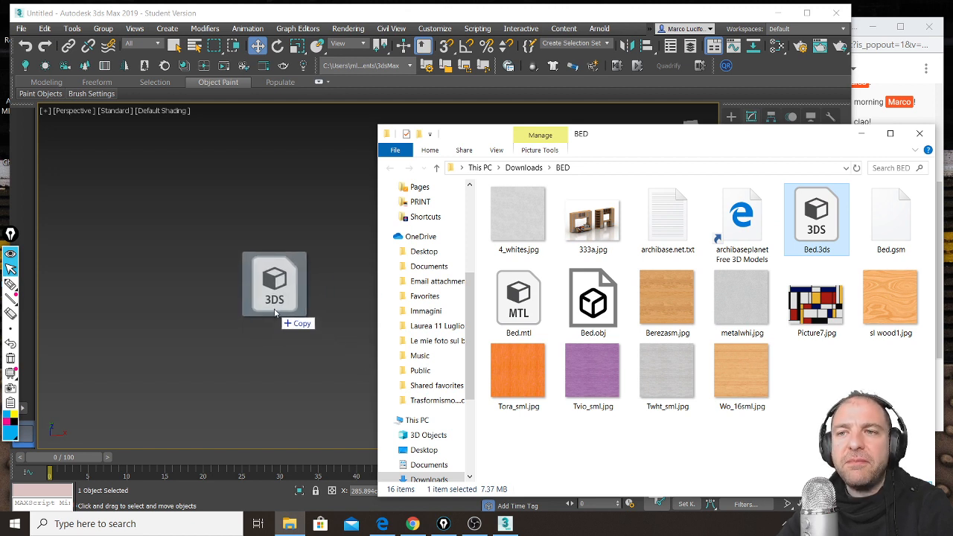
left_click_drag(275, 313, 273, 308)
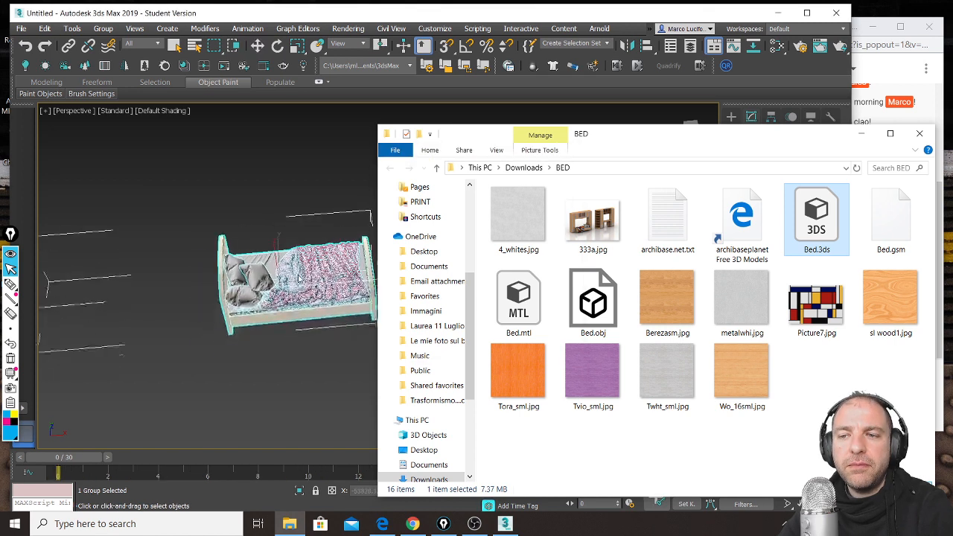
Step: Return to 3ds Max and examine the imported bed closely from the side and the foot end
left_click(292, 18)
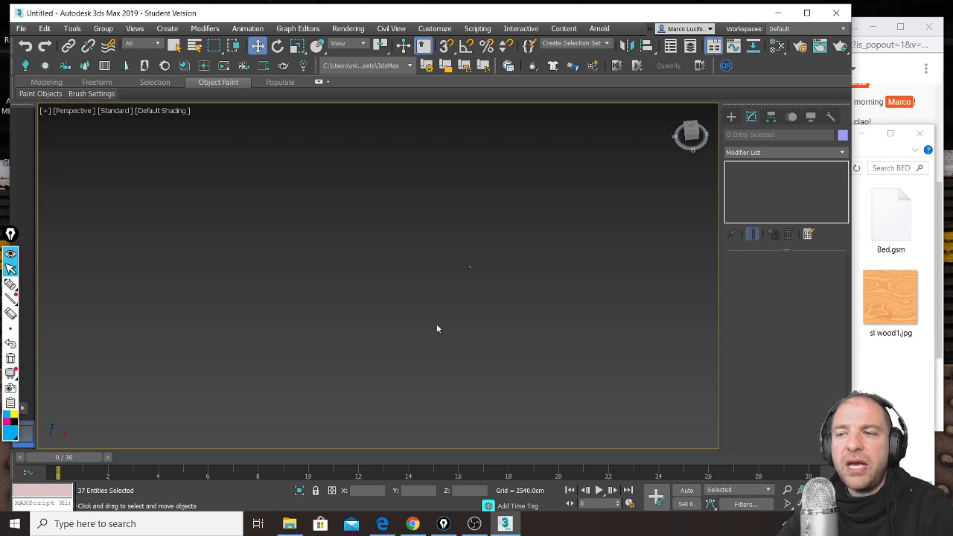
scroll(446, 325, "down", 3)
middle_click_drag(387, 161, 407, 276)
scroll(407, 276, "up", 6)
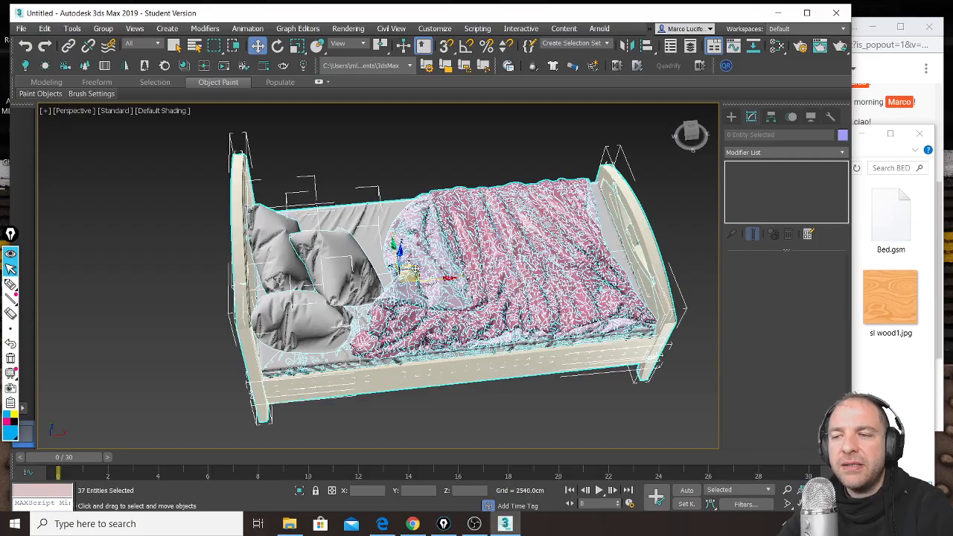
middle_click_drag(401, 269, 370, 252, "alt")
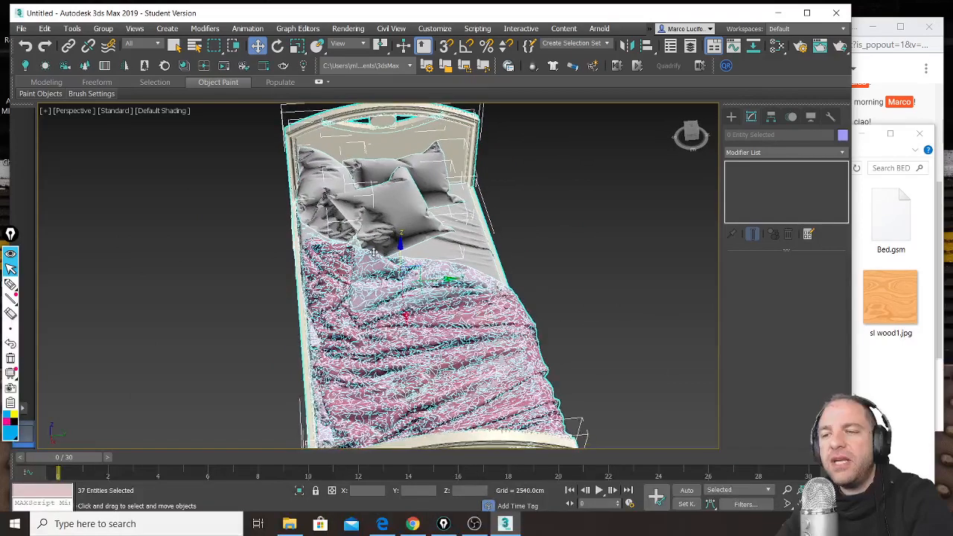
scroll(369, 252, "down", 5)
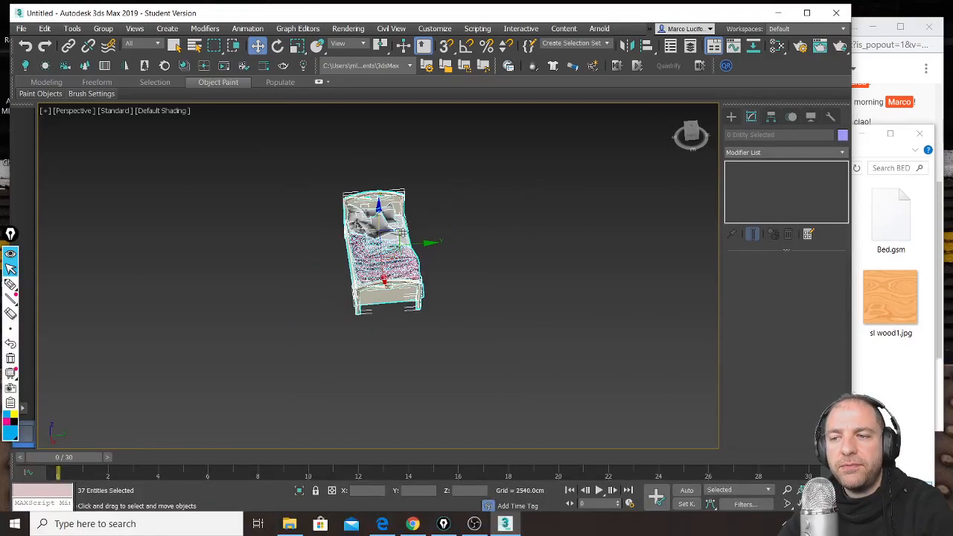
Step: Move all selected parts of the imported bed together to another empty spot in the Perspective viewport
left_click_drag(380, 238, 677, 231)
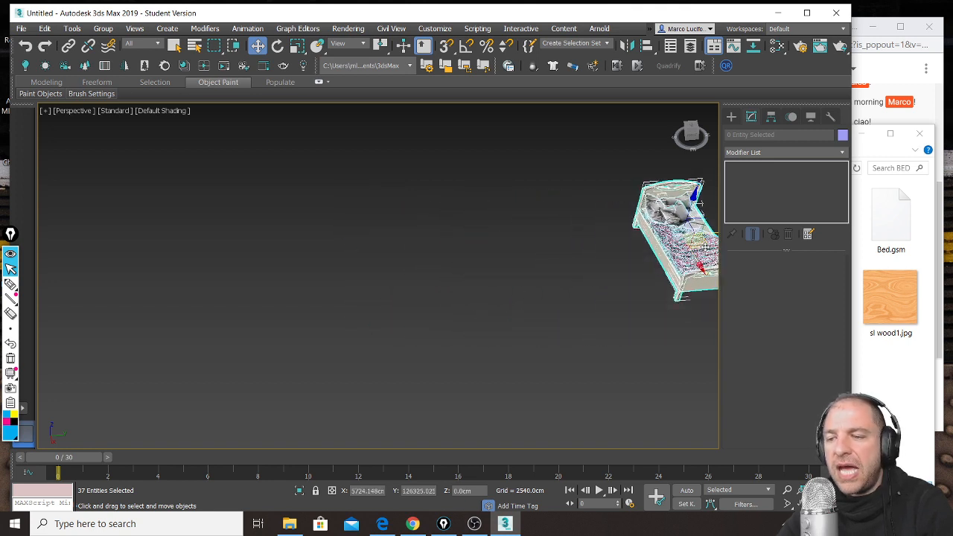
scroll(321, 309, "down", 3)
left_click_drag(506, 278, 480, 324)
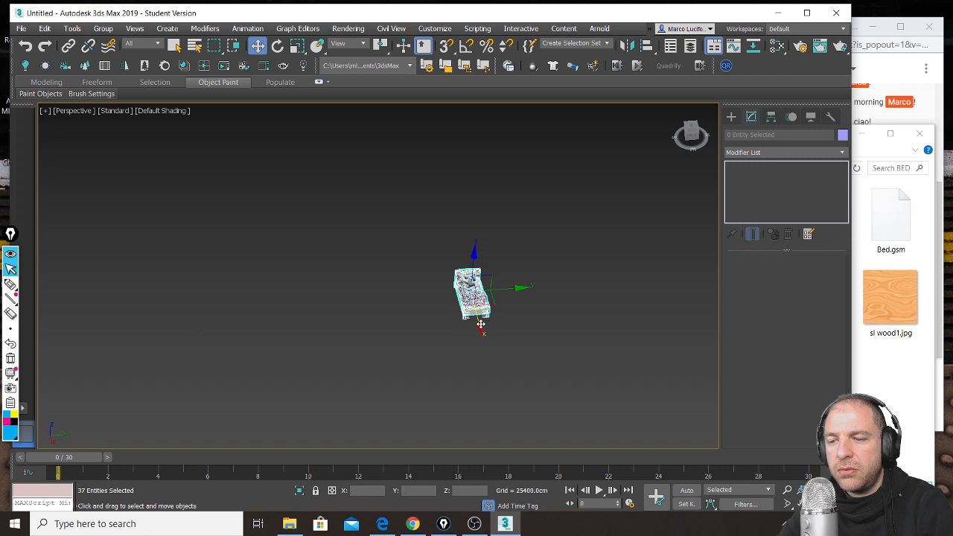
scroll(475, 305, "up", 3)
scroll(472, 307, "up", 5)
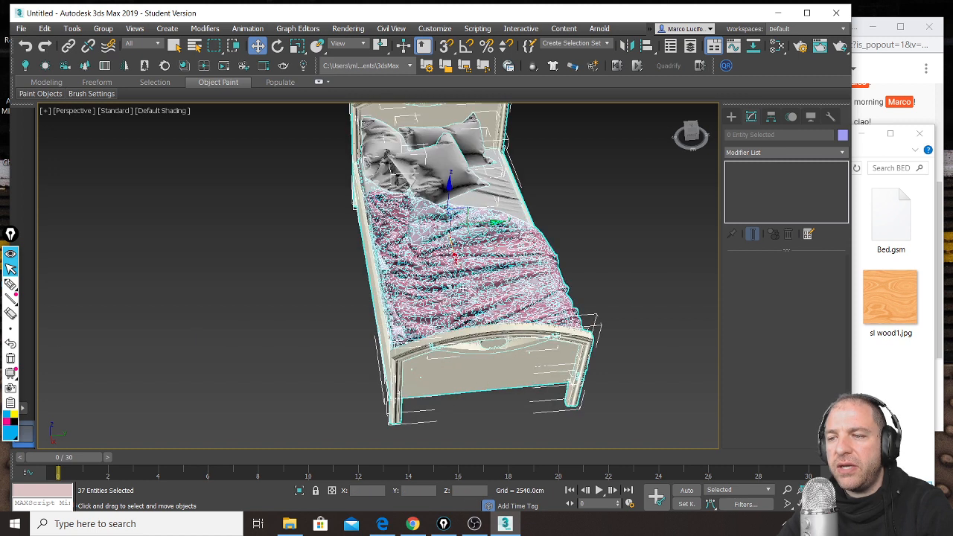
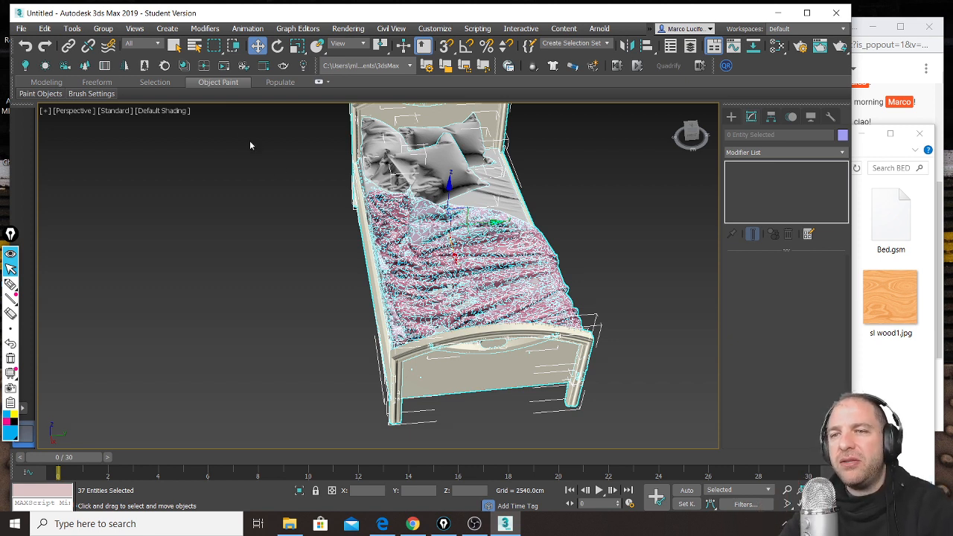
Step: Group all the selected bed parts under the name BED
left_click(104, 29)
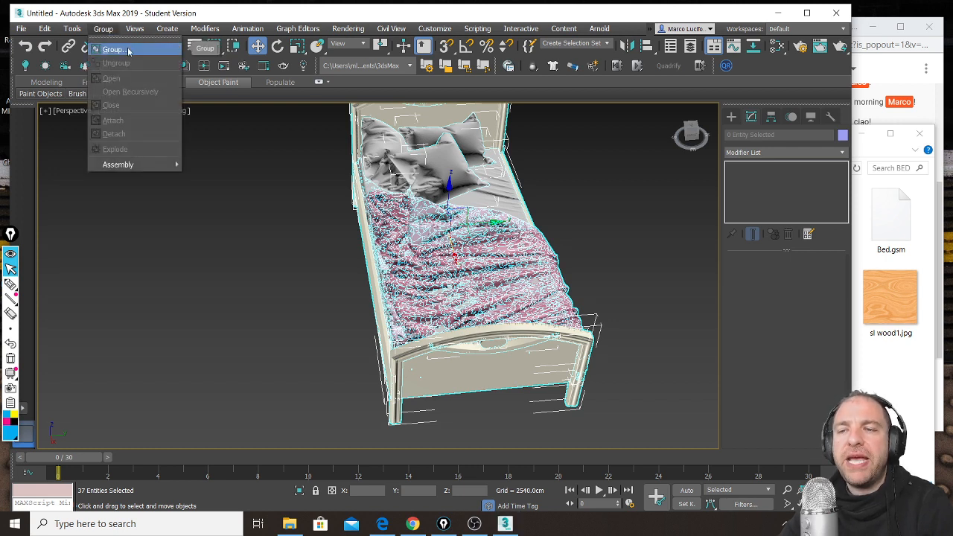
left_click(113, 49)
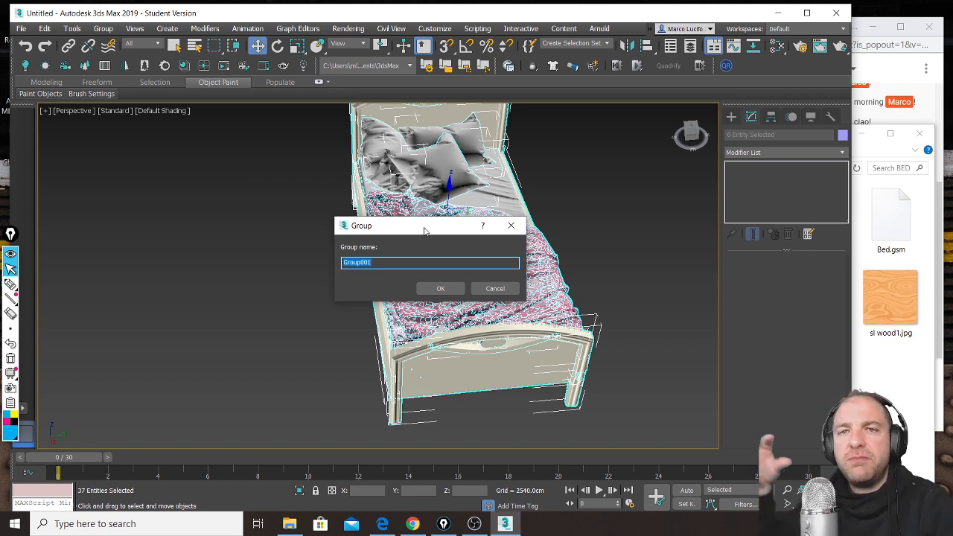
type("B")
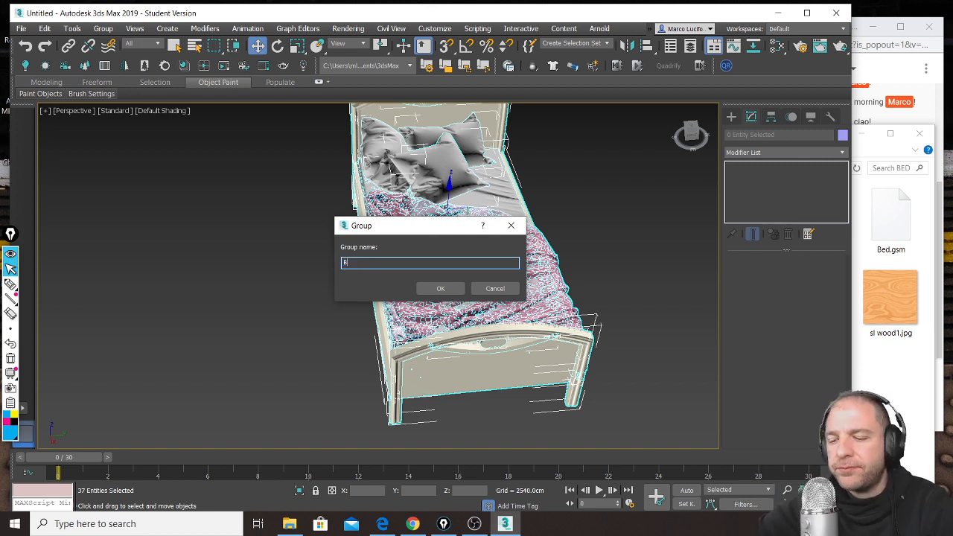
type("ED")
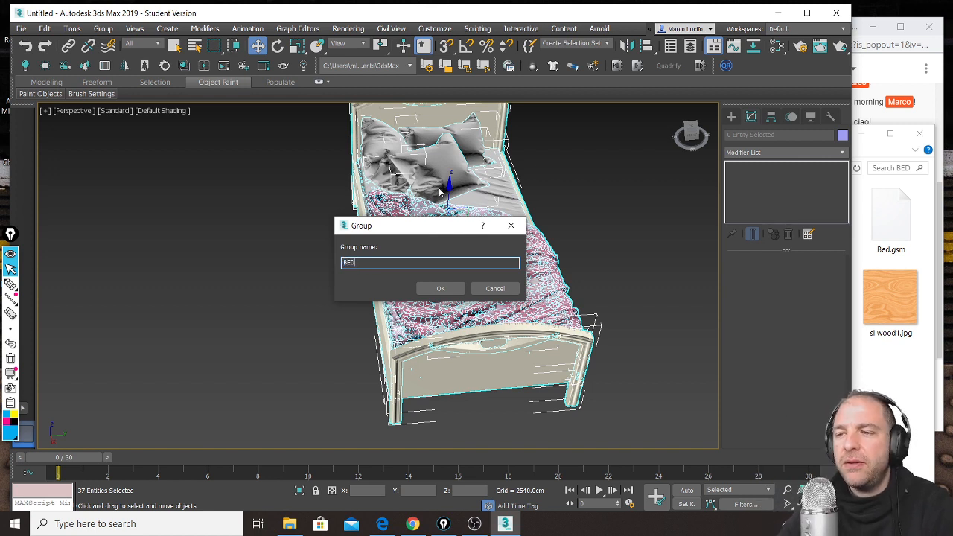
left_click(440, 288)
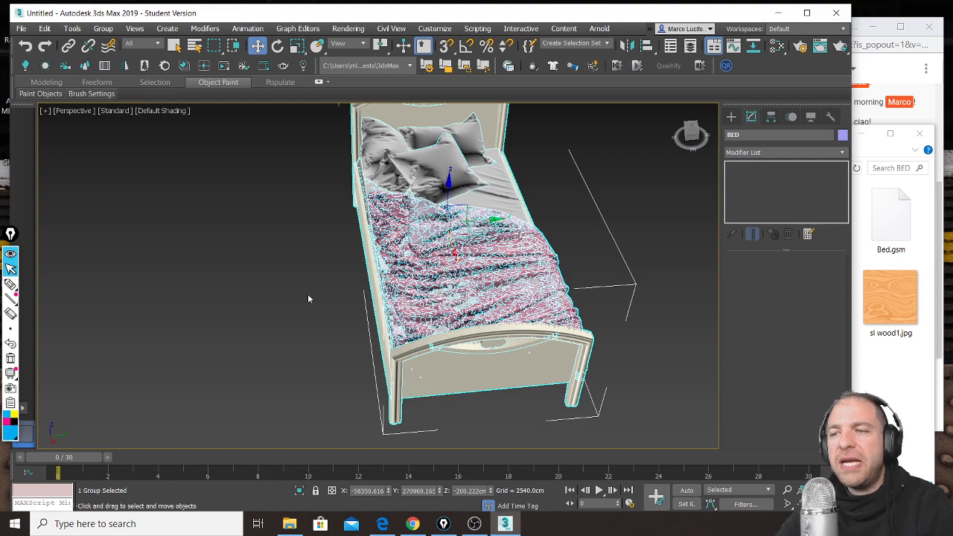
Step: Move the BED group along the Y axis to about Y 216129 cm
mouse_move(469, 213)
left_mouse_down()
mouse_move(358, 231)
mouse_move(477, 153)
mouse_move(328, 308)
mouse_move(391, 223)
mouse_move(372, 227)
mouse_move(419, 224)
mouse_move(428, 203)
mouse_move(463, 206)
left_mouse_up()
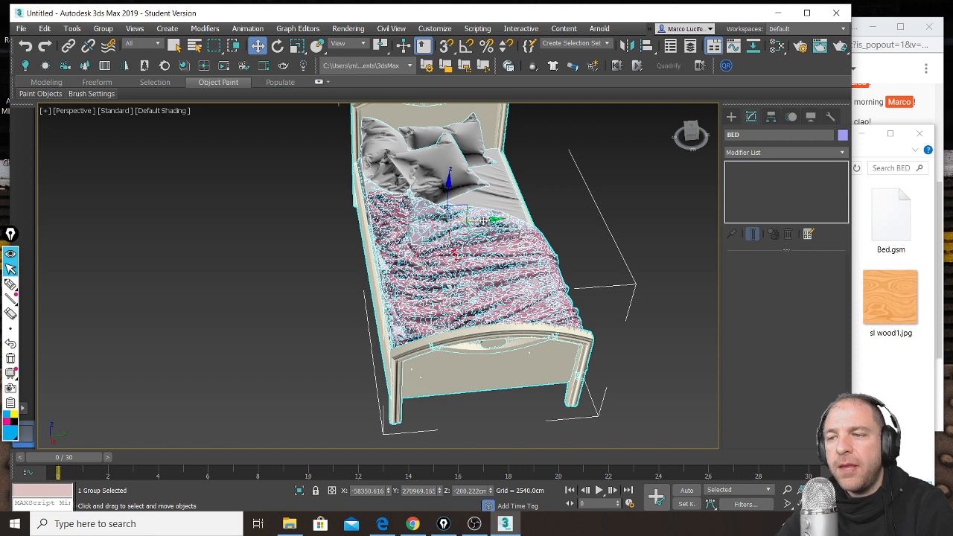
left_click_drag(483, 220, 492, 219)
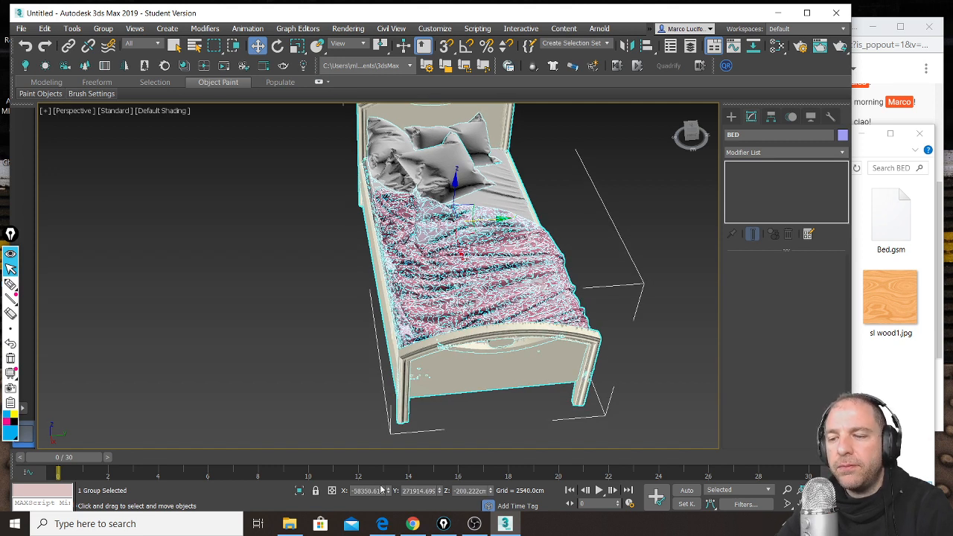
left_click_drag(458, 316, 413, 317)
left_click_drag(450, 221, 371, 230)
scroll(492, 274, "down", 4)
scroll(492, 274, "down", 2)
left_click_drag(492, 258, 445, 271)
scroll(396, 264, "up", 2)
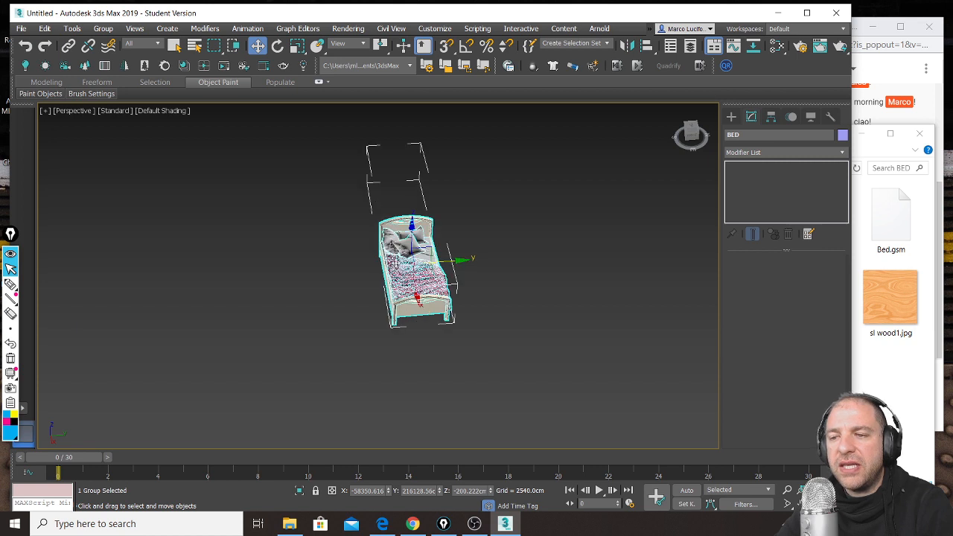
scroll(396, 263, "up", 2)
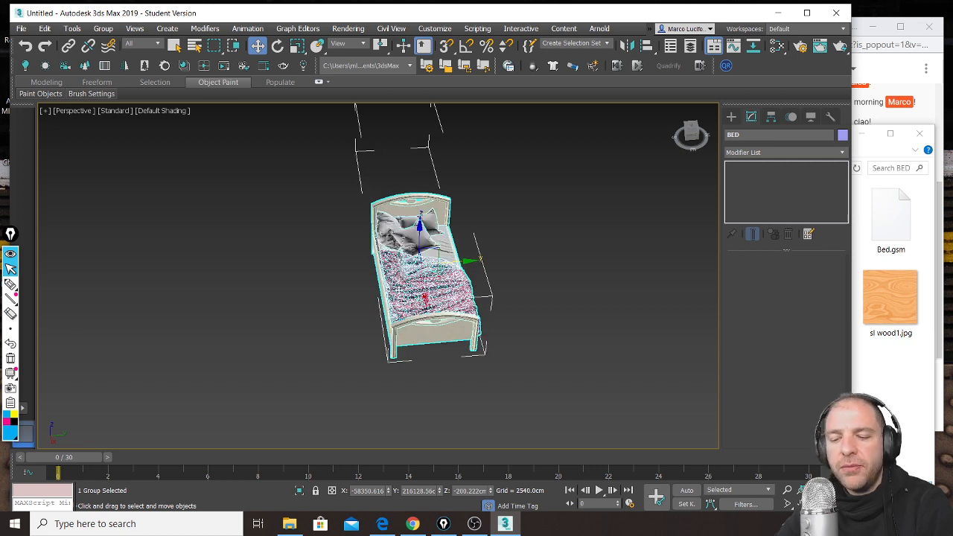
Step: Minimise the BED folder window, check the BED group's dimensions with the Measure utility, and close the utility
middle_click_drag(355, 279, 627, 301, "alt")
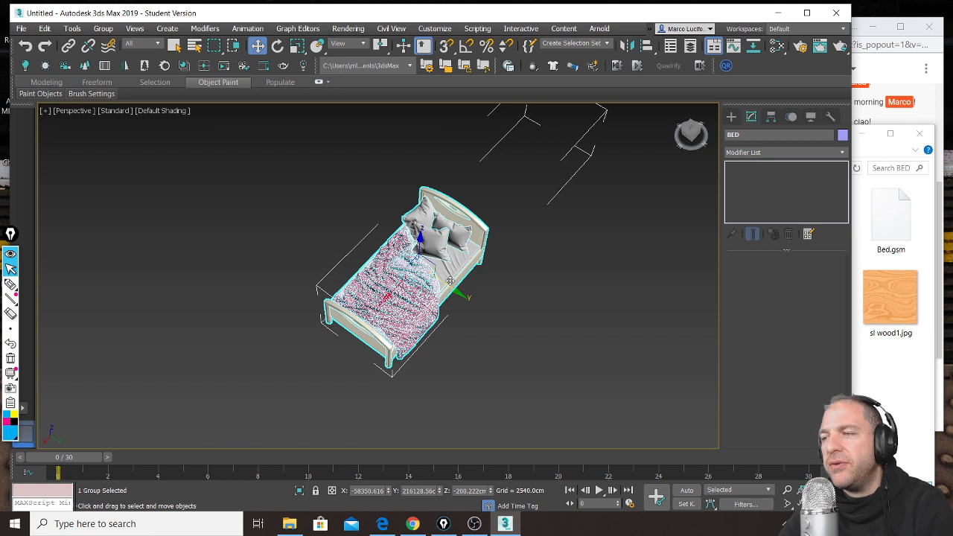
left_click(862, 134)
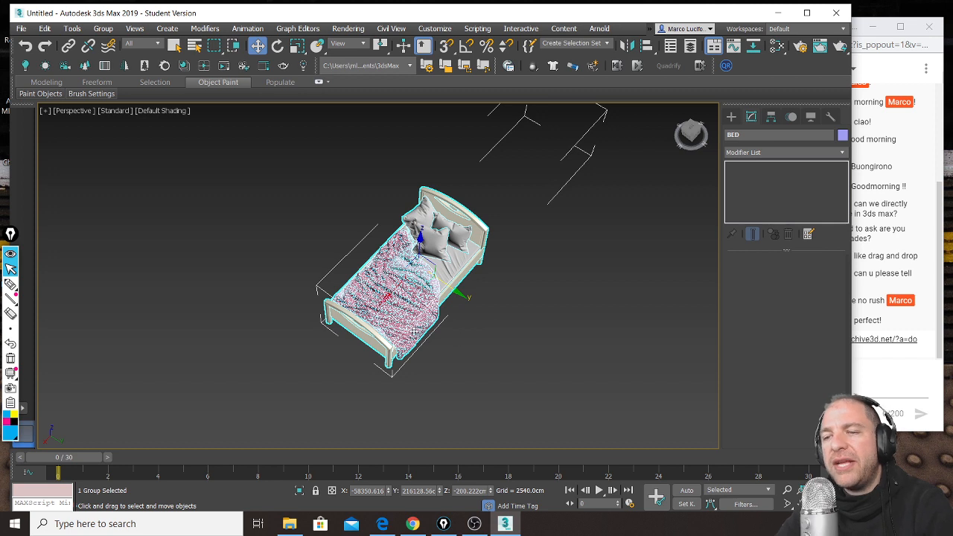
scroll(364, 333, "up", 2)
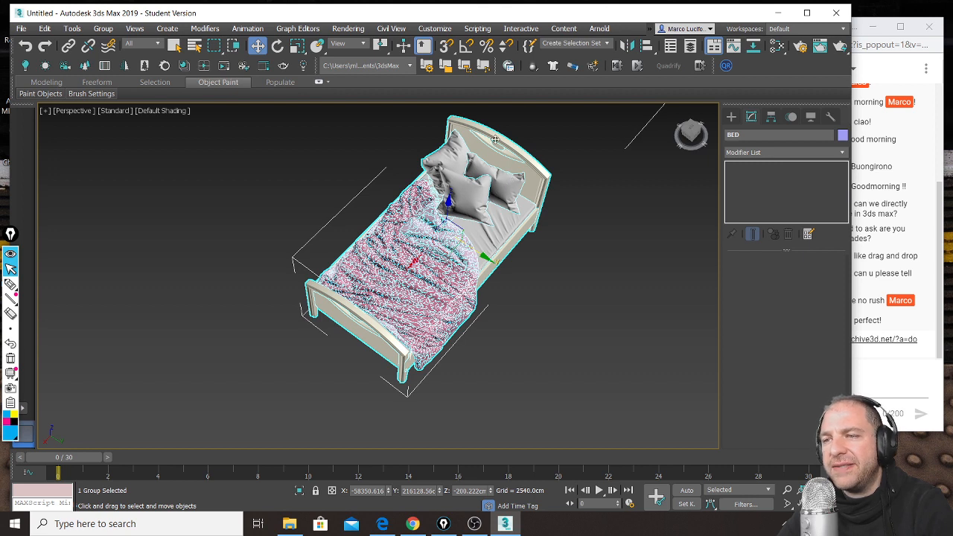
middle_click_drag(521, 181, 488, 232)
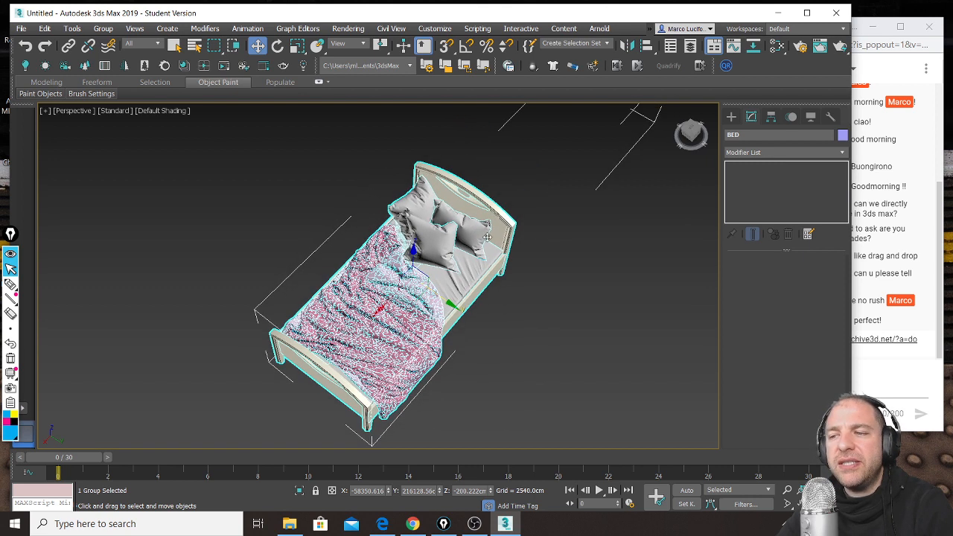
left_click(831, 118)
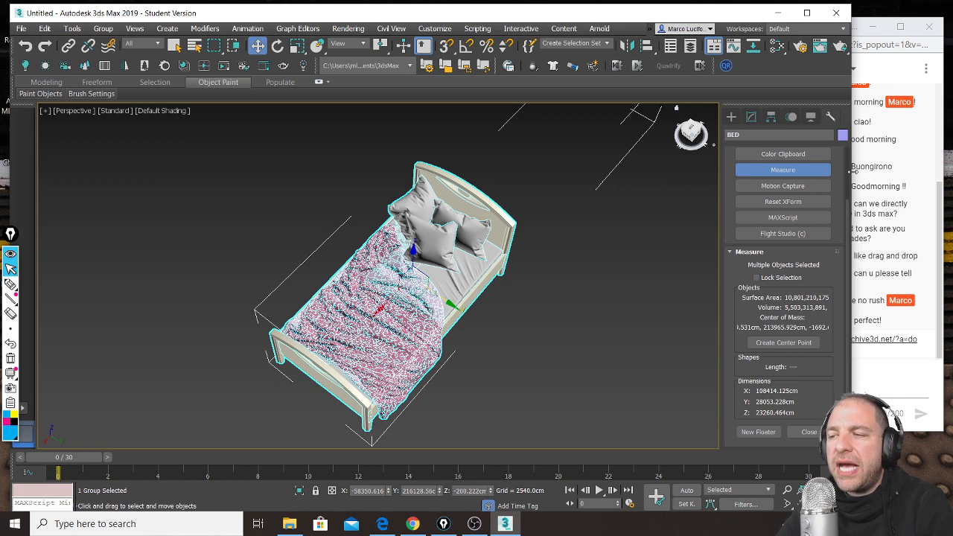
scroll(807, 223, "up", 3)
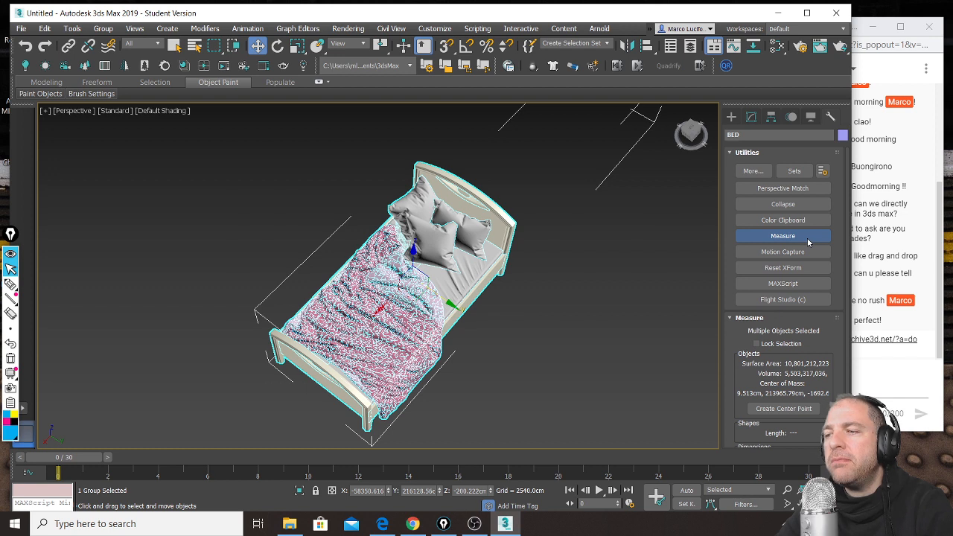
left_click(811, 243)
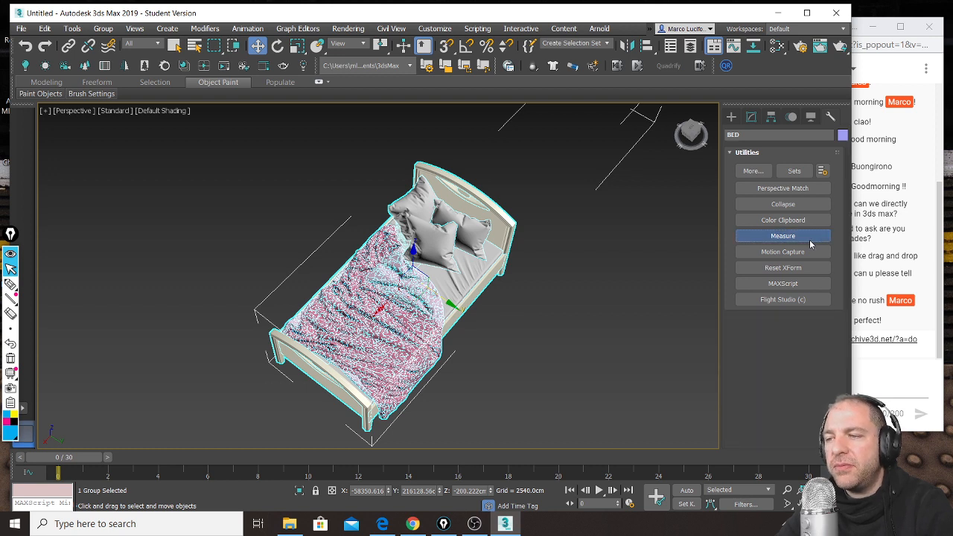
Step: Measure the BED group's dimensions with the Measure utility and inspect its full bounding box
left_click(810, 245)
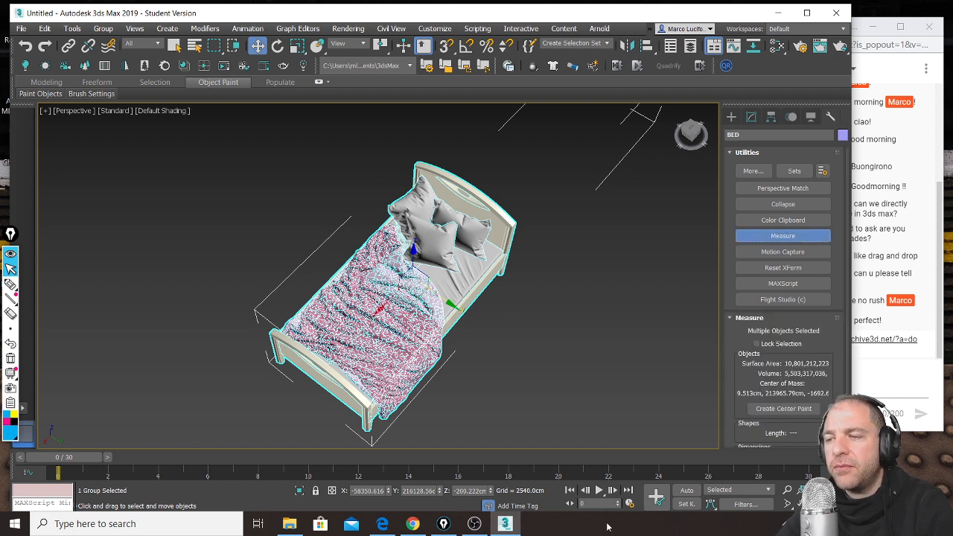
left_click_drag(740, 340, 741, 244)
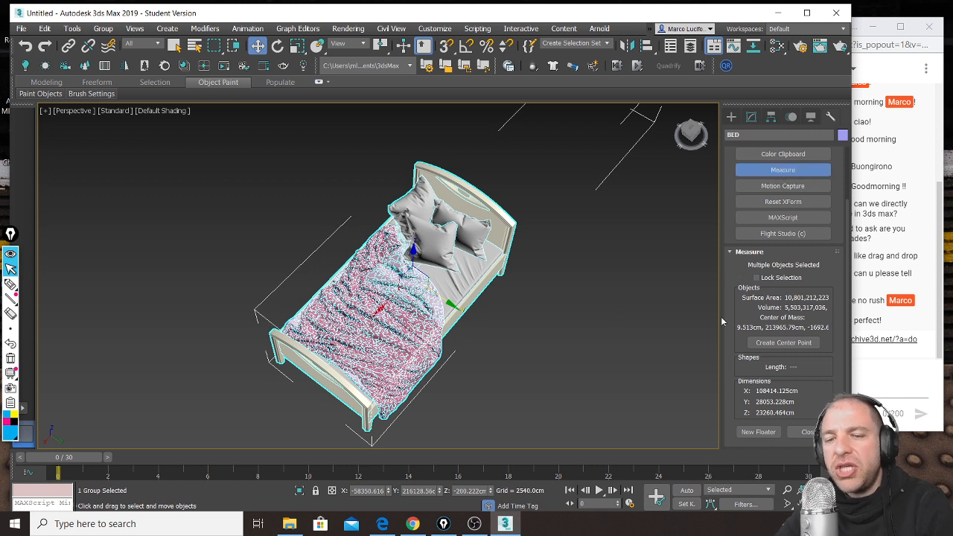
middle_click_drag(533, 290, 586, 251)
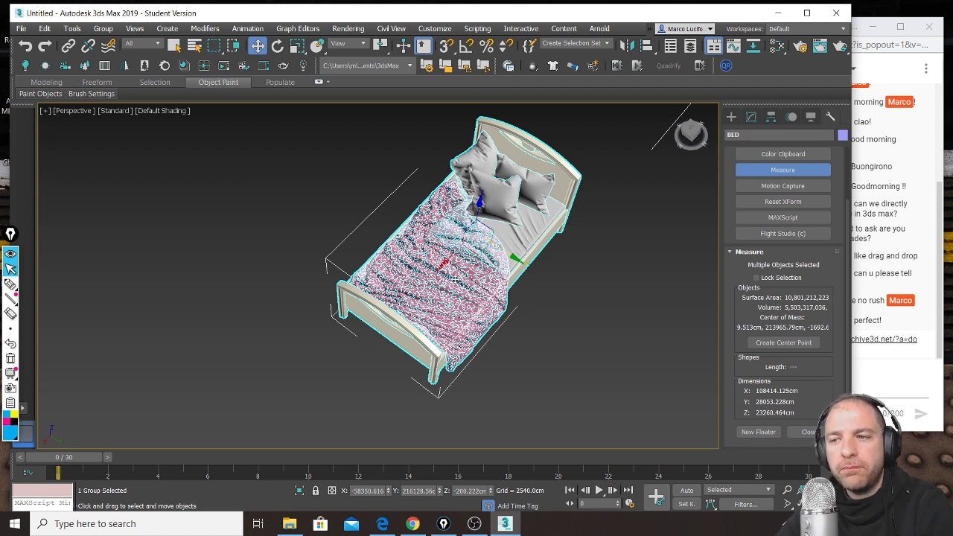
middle_click_drag(472, 216, 370, 295)
middle_click_drag(548, 227, 457, 301)
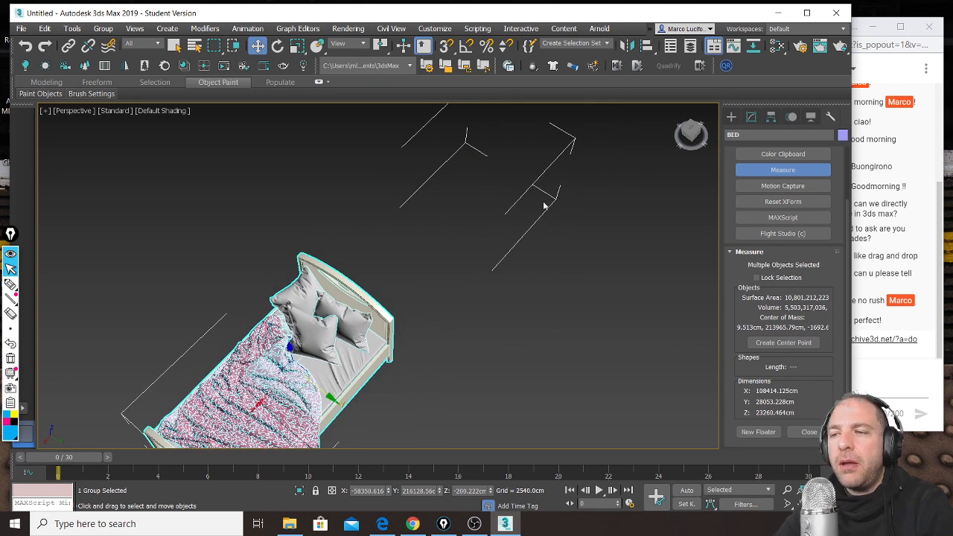
scroll(544, 192, "down", 2)
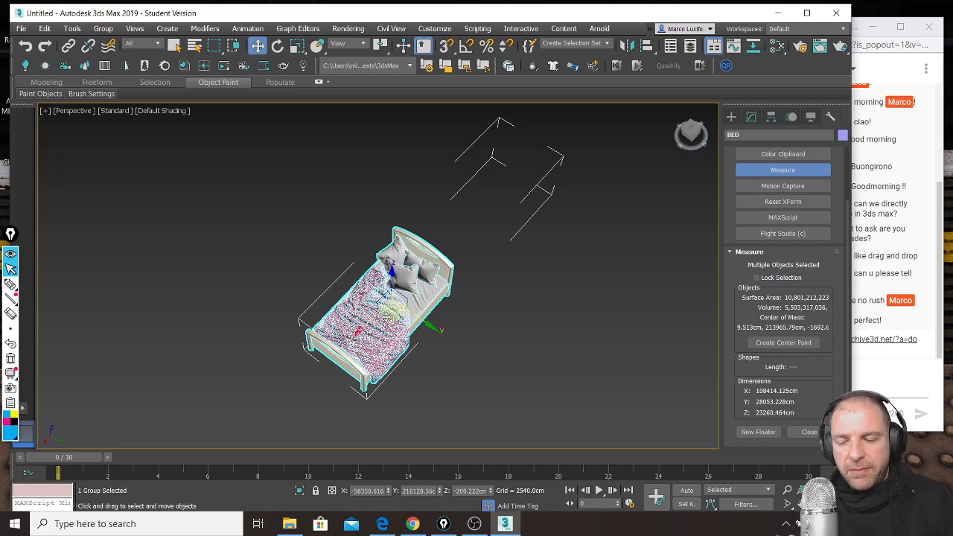
Step: Outline the Measure dimensions in pen and draw arrows along the bounding box's length, width and height
key("ctrl+shift+3")
mouse_move(737, 380)
left_mouse_down()
mouse_move(738, 426)
mouse_move(811, 426)
mouse_move(739, 379)
left_mouse_up()
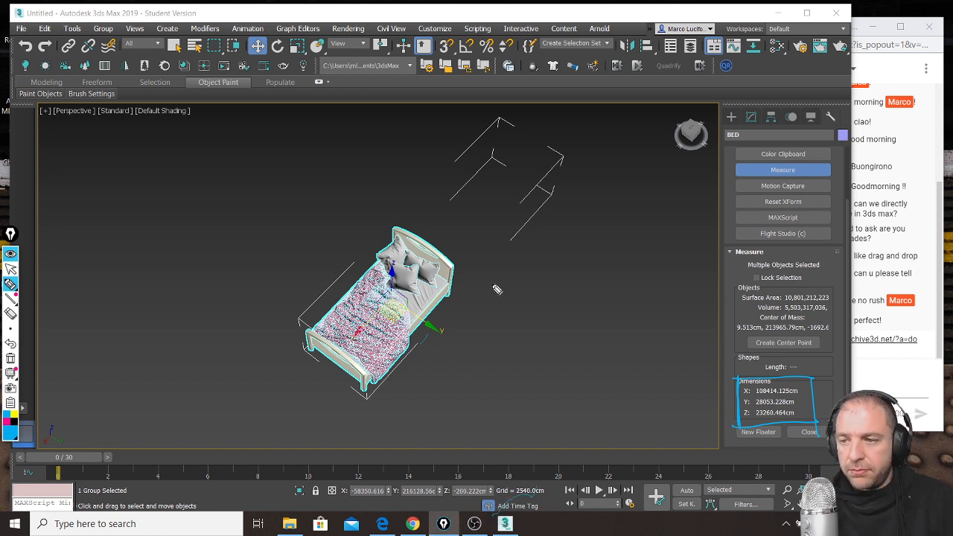
left_click_drag(380, 391, 556, 216)
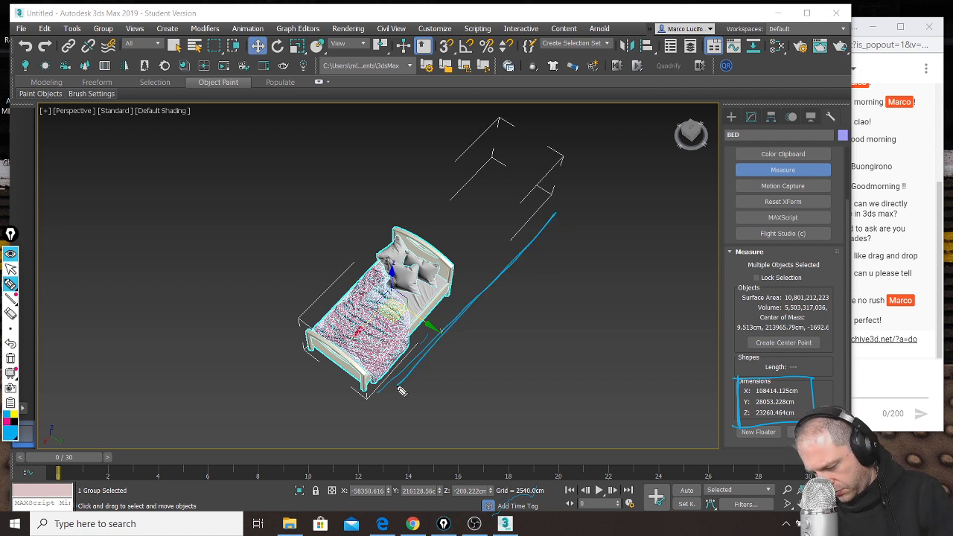
left_click_drag(298, 362, 363, 415)
mouse_move(284, 303)
left_mouse_down()
mouse_move(287, 348)
mouse_move(283, 300)
mouse_move(290, 337)
left_mouse_up()
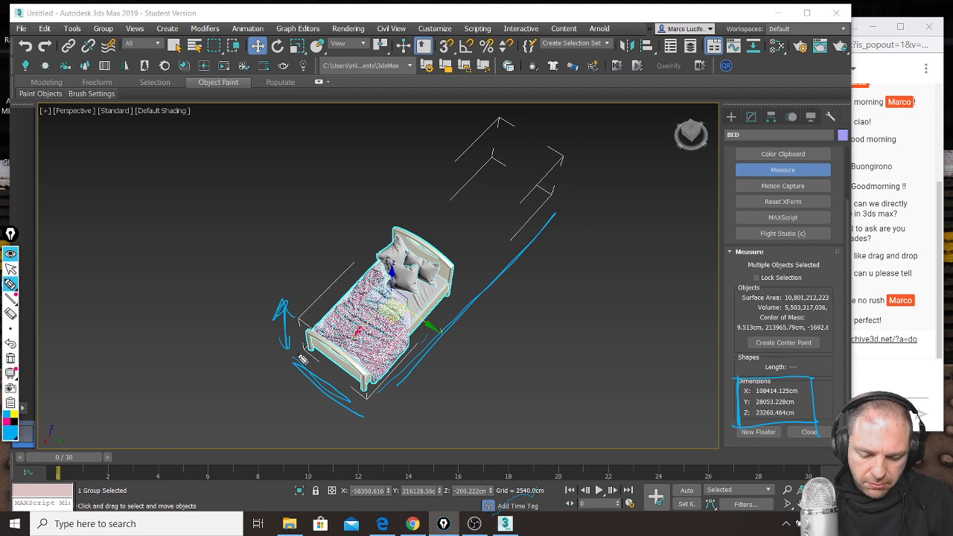
left_click_drag(281, 372, 296, 354)
left_click_drag(292, 356, 306, 358)
left_click_drag(335, 415, 398, 399)
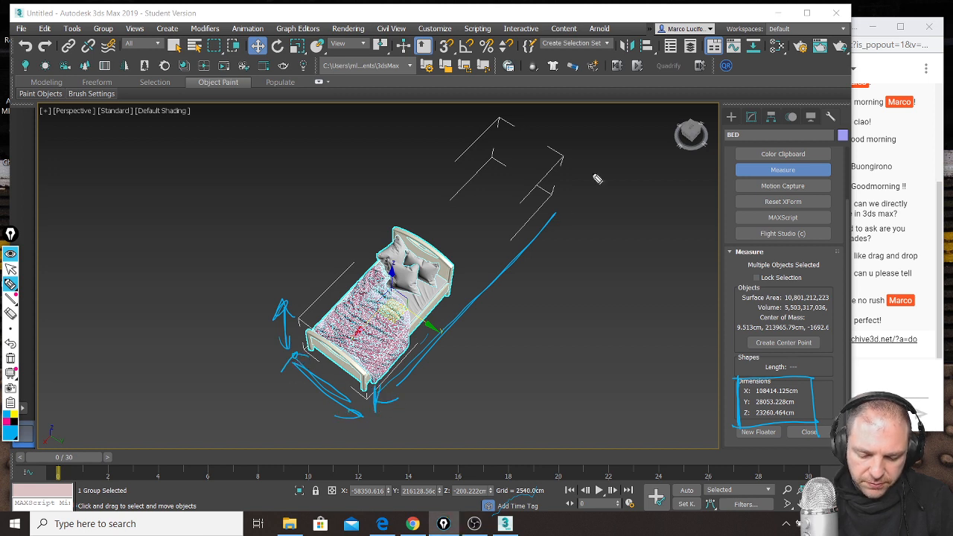
left_click_drag(537, 217, 556, 222)
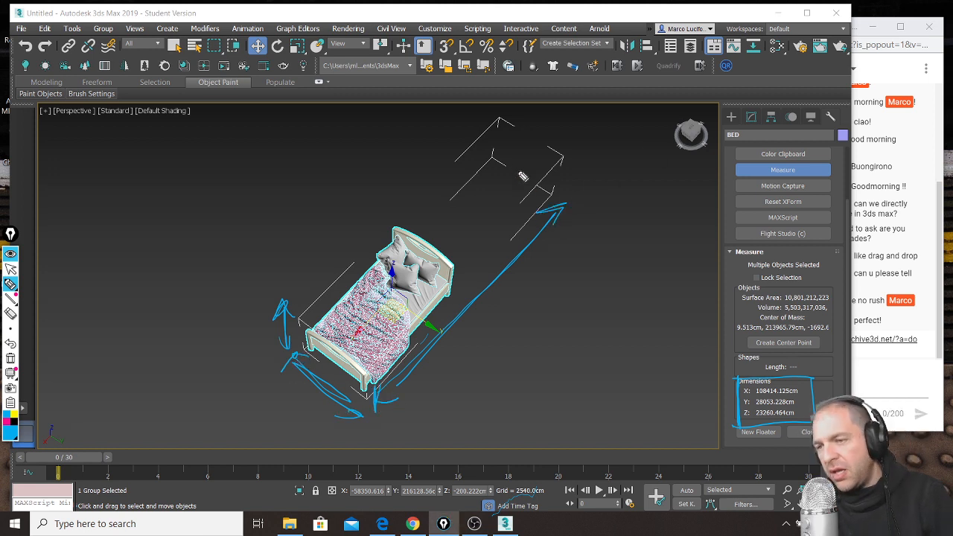
Step: Sketch pen loops over the empty far part of the BED group's bounding box
mouse_move(489, 159)
left_mouse_down()
mouse_move(512, 144)
mouse_move(525, 163)
left_mouse_up()
mouse_move(492, 197)
left_mouse_down()
mouse_move(511, 187)
mouse_move(499, 197)
left_mouse_up()
left_click_drag(465, 221, 476, 202)
mouse_move(449, 208)
left_mouse_down()
mouse_move(464, 217)
mouse_move(447, 223)
left_mouse_up()
mouse_move(469, 227)
left_mouse_down()
mouse_move(466, 238)
mouse_move(478, 219)
left_mouse_up()
left_click_drag(486, 203, 498, 177)
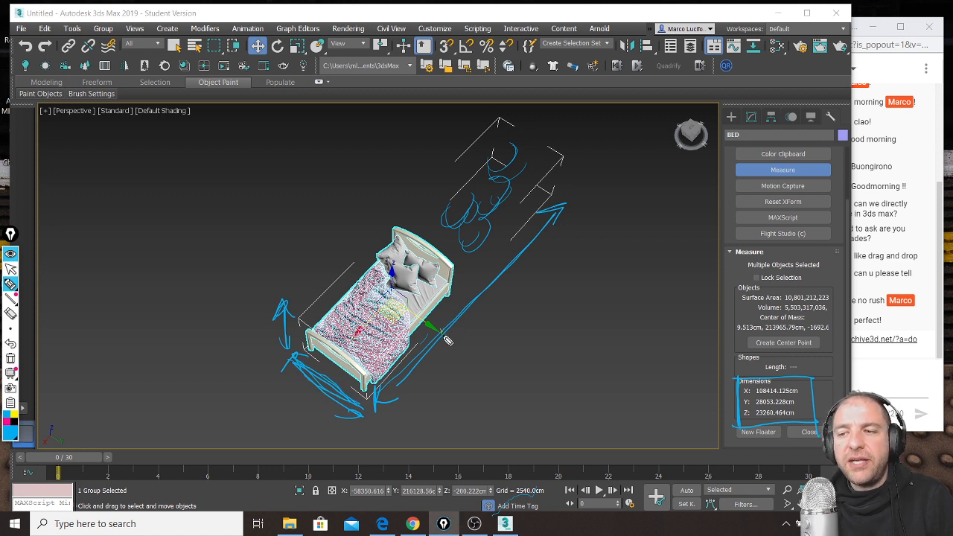
Step: Write WIDTH in pen beside the bed and clear all the pen annotations
mouse_move(482, 335)
left_mouse_down()
mouse_move(494, 357)
mouse_move(511, 334)
mouse_move(521, 356)
left_mouse_up()
mouse_move(534, 331)
left_mouse_down()
mouse_move(535, 354)
mouse_move(582, 327)
left_mouse_up()
mouse_move(563, 329)
left_mouse_down()
mouse_move(564, 355)
mouse_move(573, 356)
left_mouse_up()
mouse_move(573, 340)
left_mouse_down()
mouse_move(592, 336)
mouse_move(591, 359)
left_mouse_up()
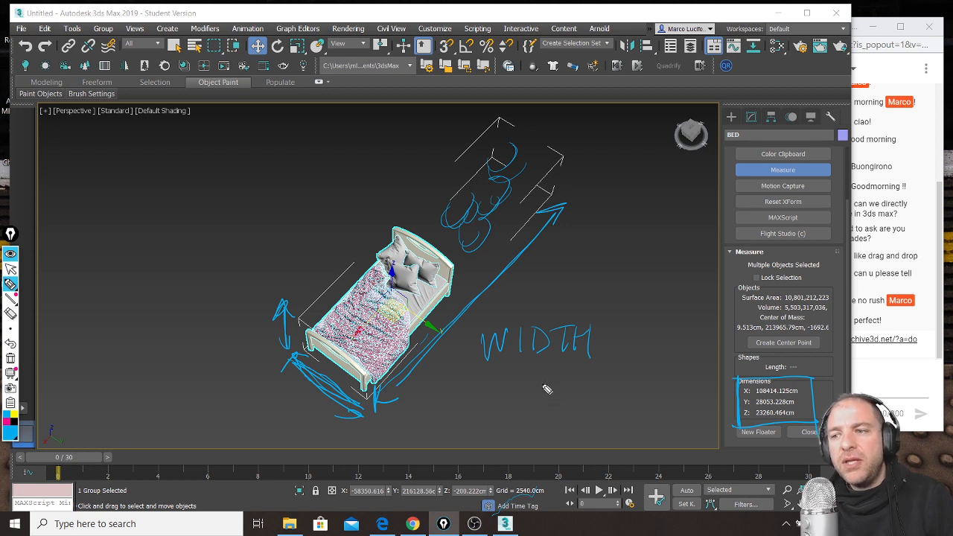
key("ctrl+shift+7")
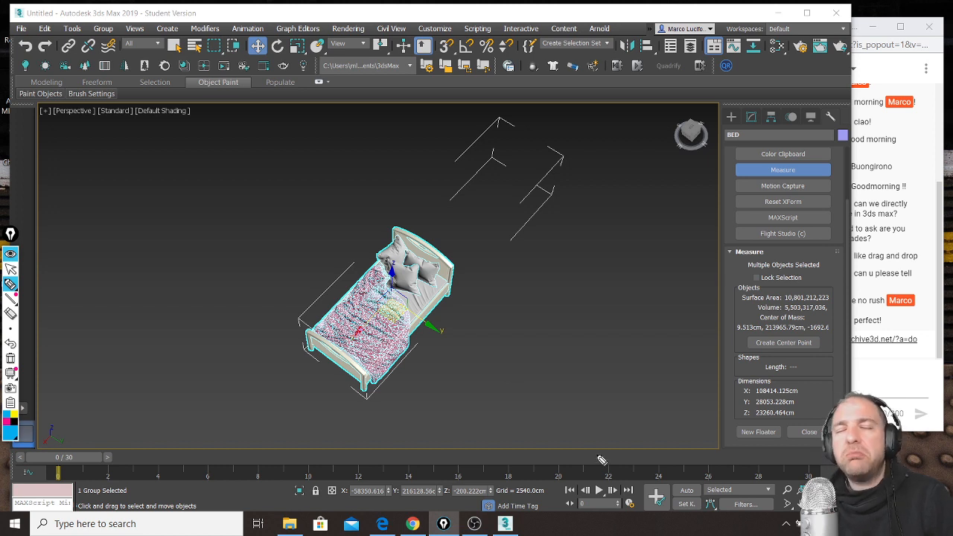
Step: Write 90 cm in pen beside the bed and uniformly scale the BED group down to about 0.549 percent
mouse_move(589, 321)
left_mouse_down()
mouse_move(590, 340)
mouse_move(616, 320)
mouse_move(632, 340)
mouse_move(682, 336)
left_mouse_up()
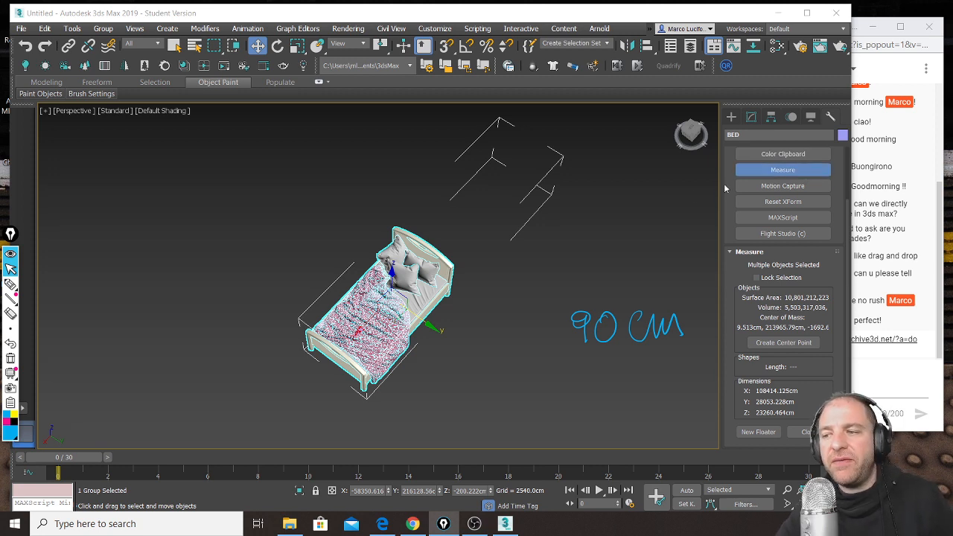
left_click(297, 47)
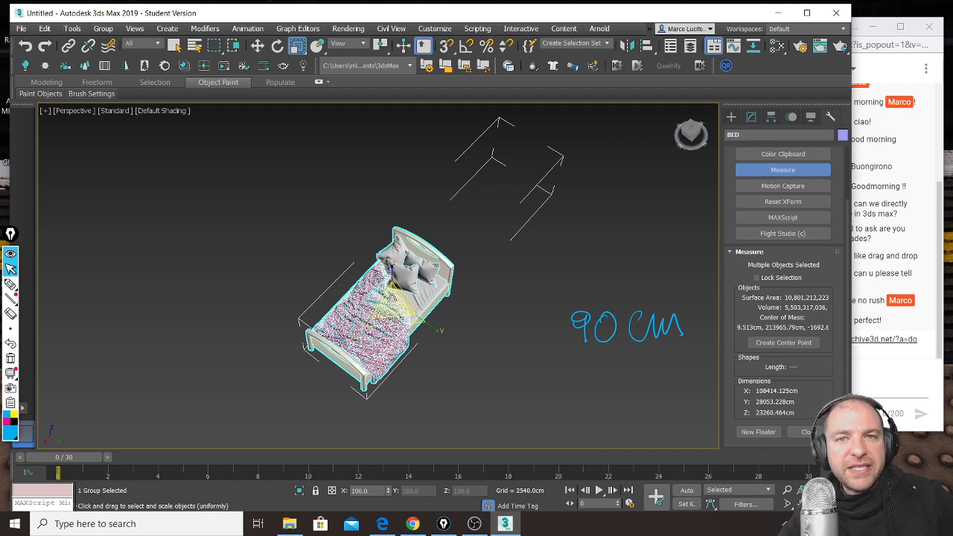
left_click_drag(392, 297, 428, 410)
scroll(386, 320, "up", 8)
scroll(401, 252, "up", 4)
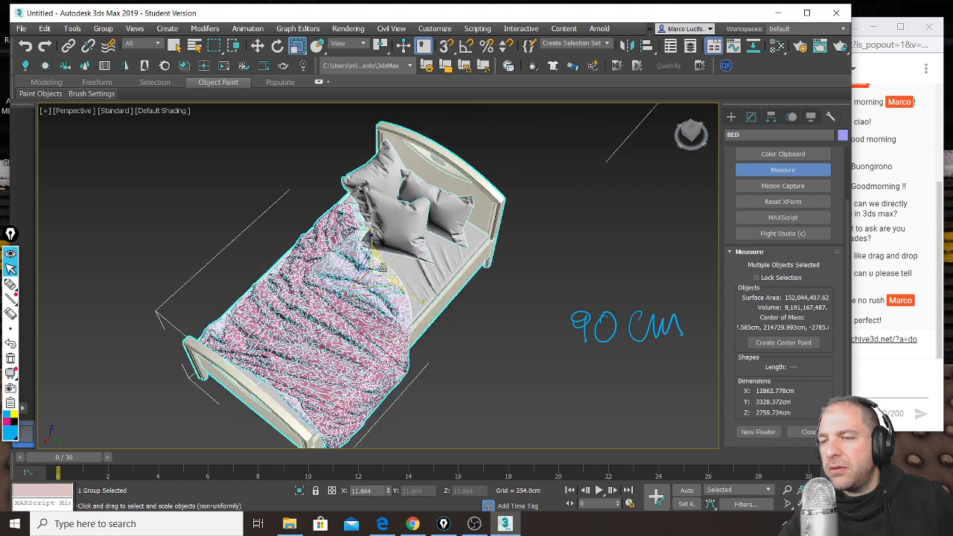
left_click_drag(372, 274, 480, 463)
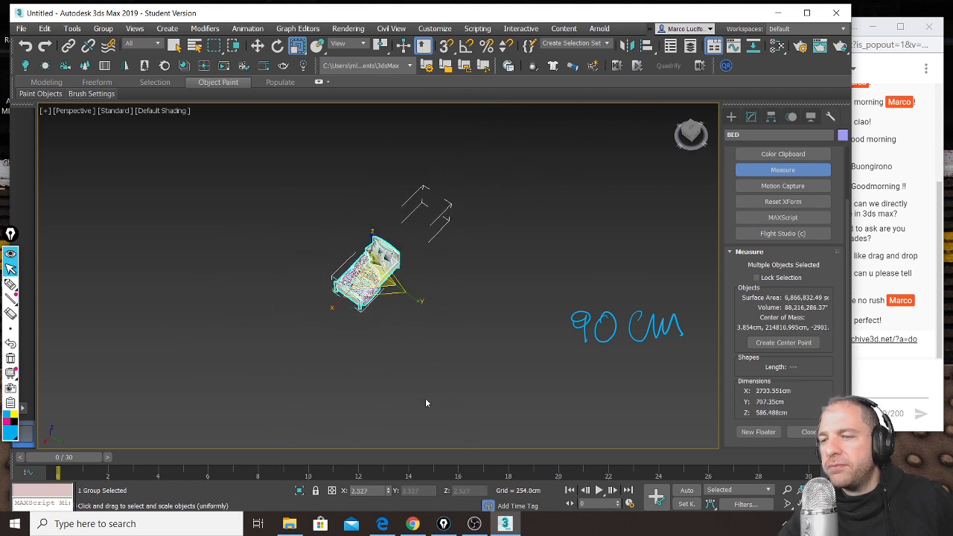
scroll(366, 272, "up", 8)
left_click_drag(365, 273, 431, 415)
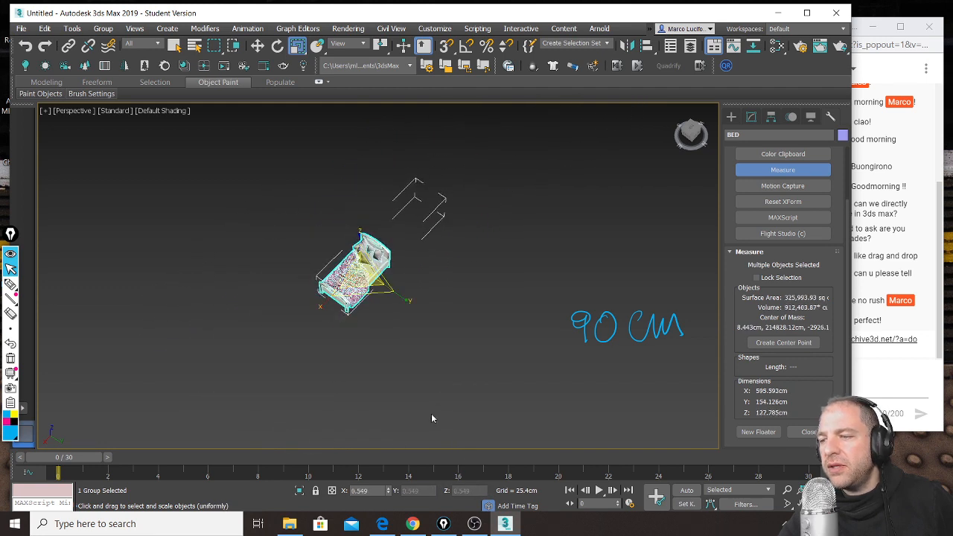
Step: Uniformly scale the BED group down to about 0.322 percent, giving it a width of about 90 cm
scroll(398, 296, "up", 4)
scroll(387, 303, "up", 5)
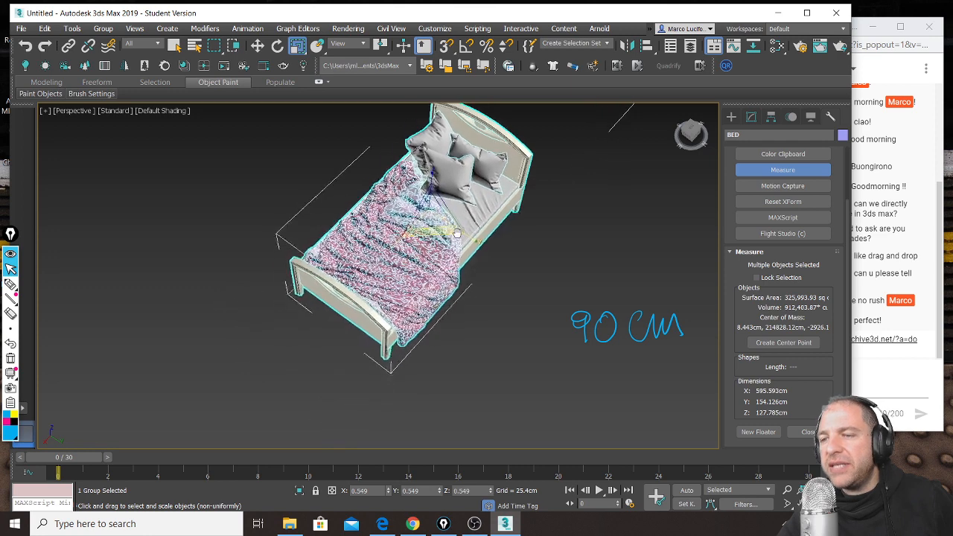
middle_click_drag(387, 303, 440, 335)
scroll(340, 304, "up", 5)
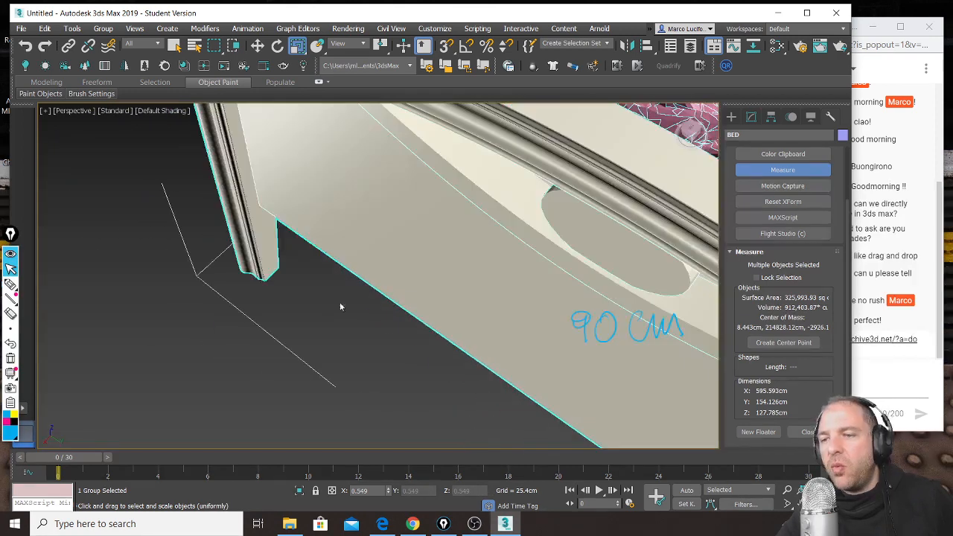
scroll(373, 343, "up", 3)
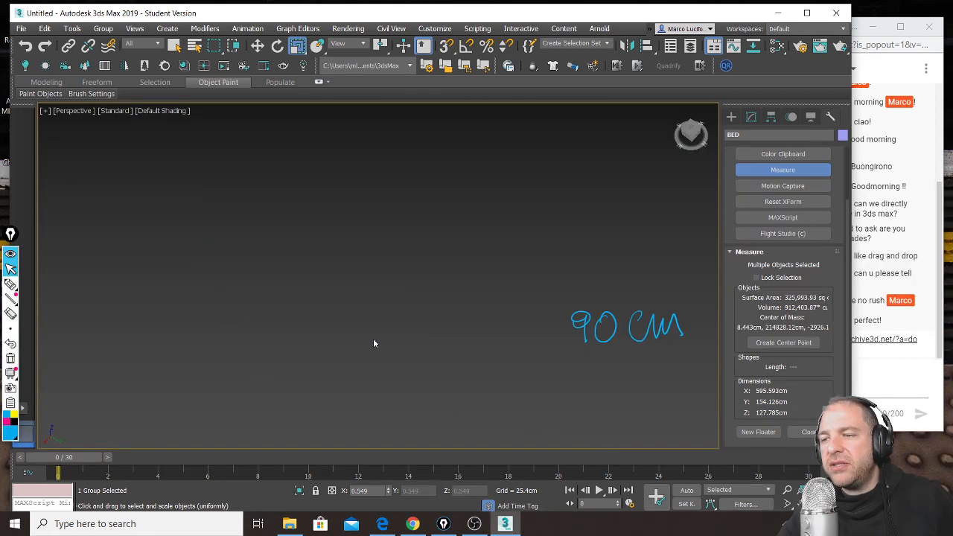
scroll(491, 314, "down", 6)
middle_click_drag(491, 314, 517, 226)
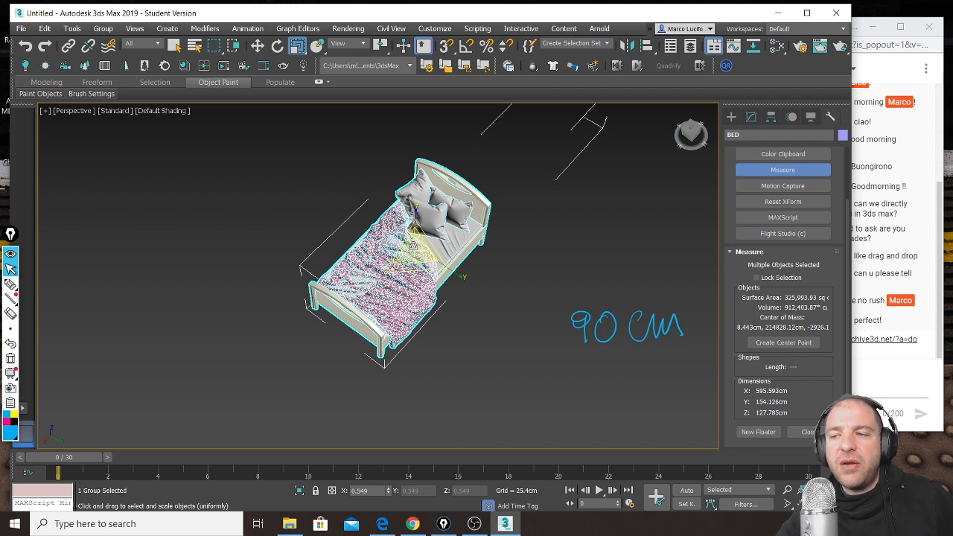
scroll(413, 246, "down", 4)
left_click_drag(424, 270, 435, 280)
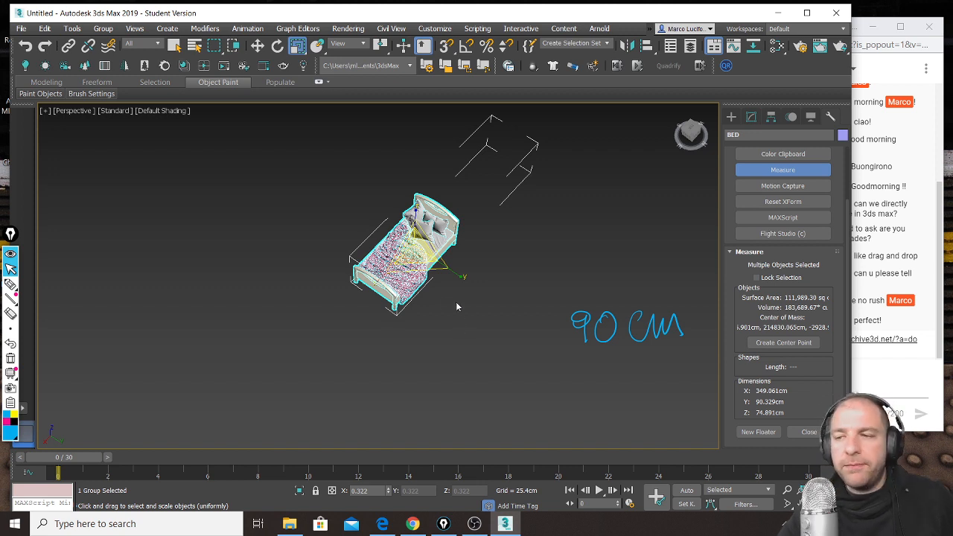
scroll(417, 236, "up", 5)
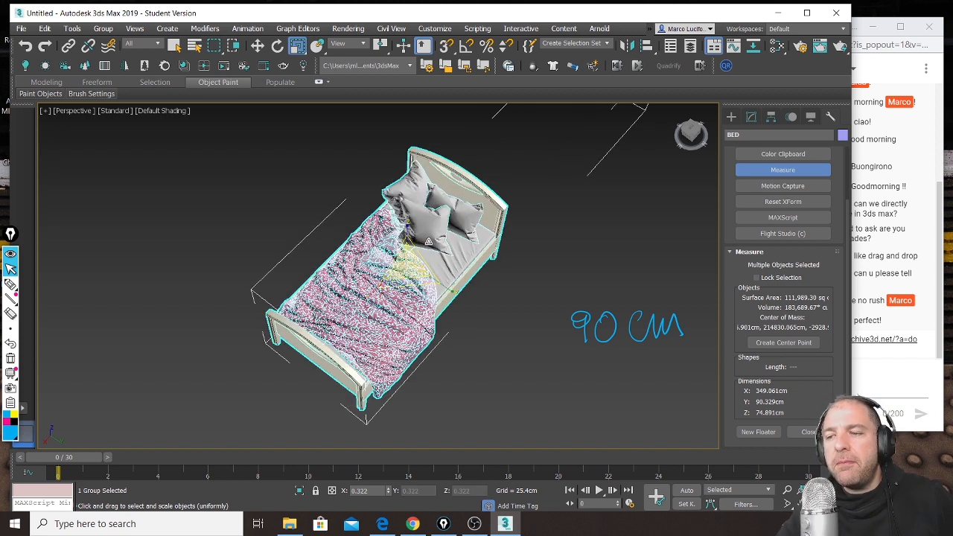
Step: Place the BED group at the world origin with X, Y and Z set to 0, and deselect it
left_click(259, 47)
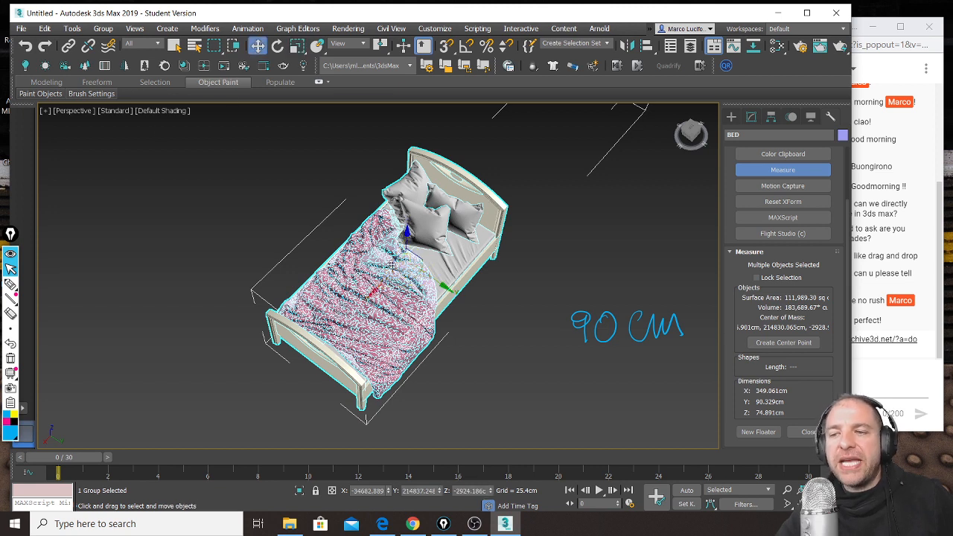
left_click_drag(413, 280, 361, 170)
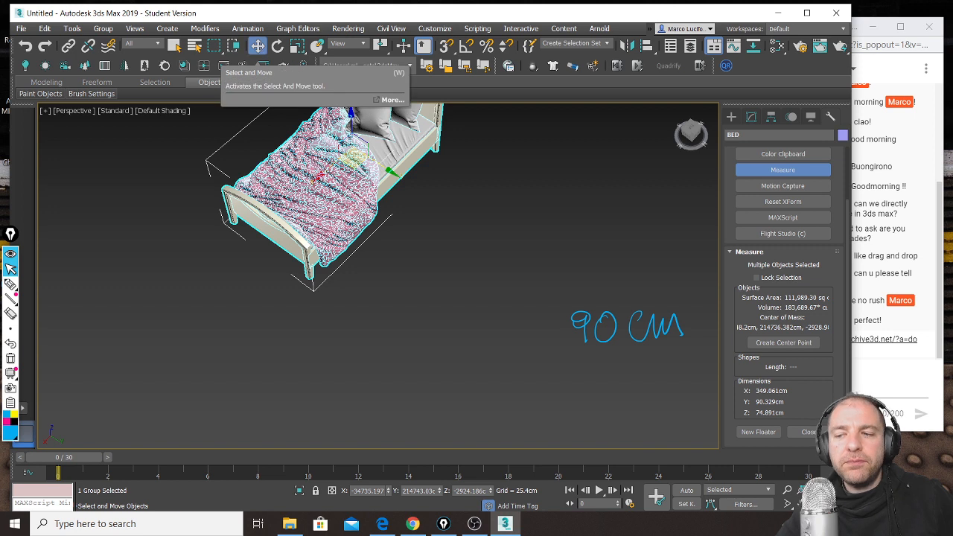
left_click(373, 490)
double_click(376, 490)
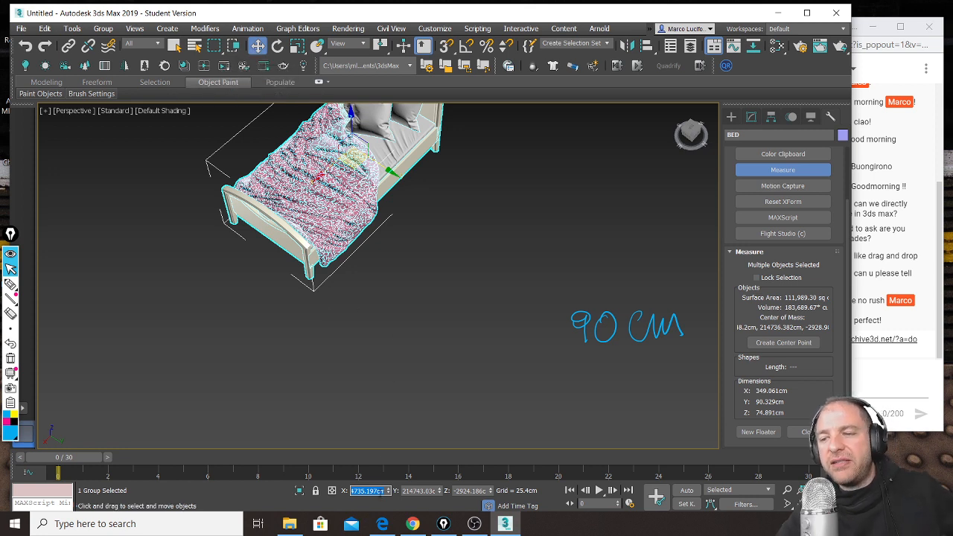
type("0")
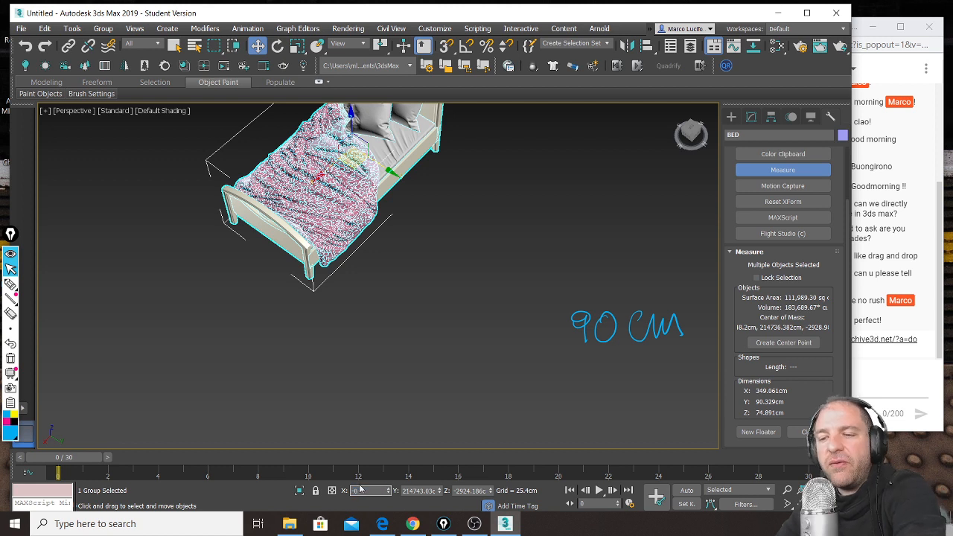
key("Tab")
type("0")
key("Tab")
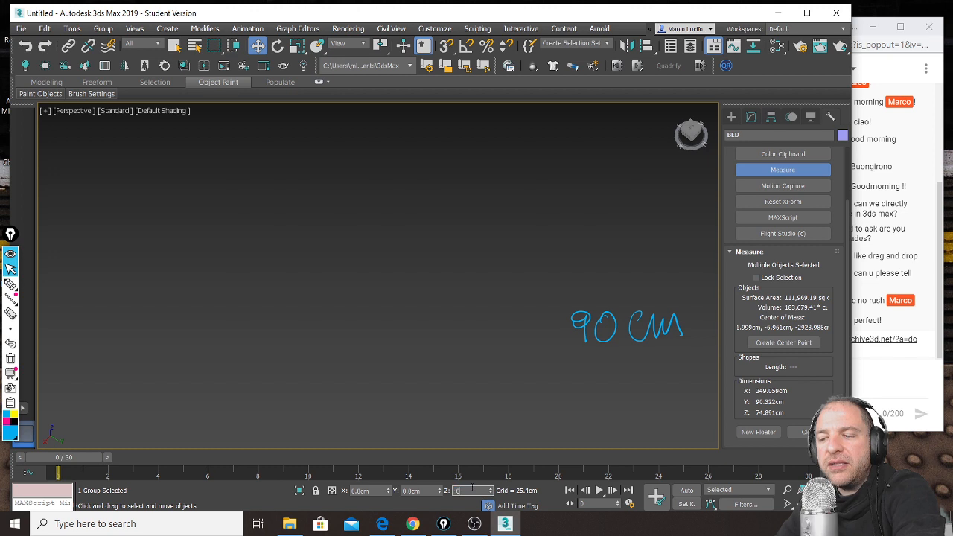
left_click(466, 419)
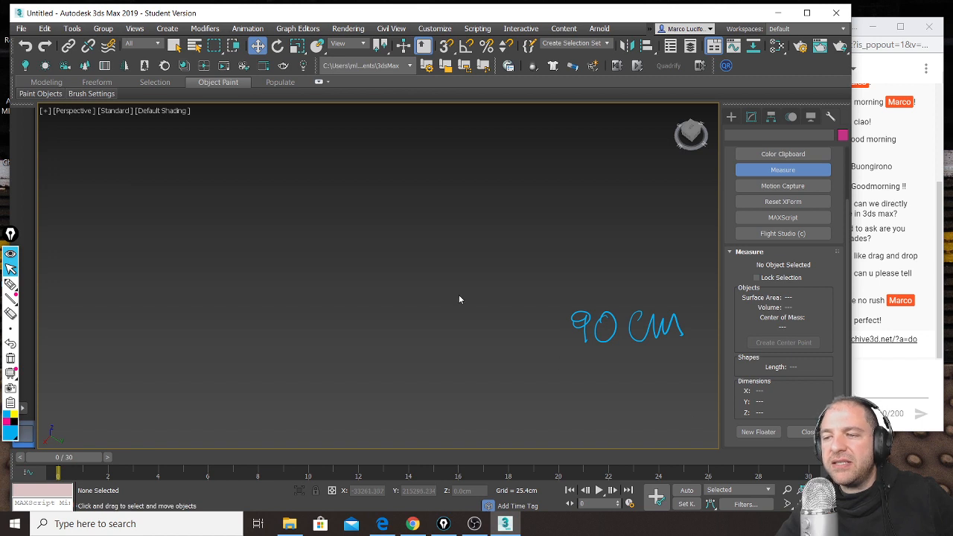
Step: Move the BED group out of the wall along the Y axis to about Y 109 cm
key("z")
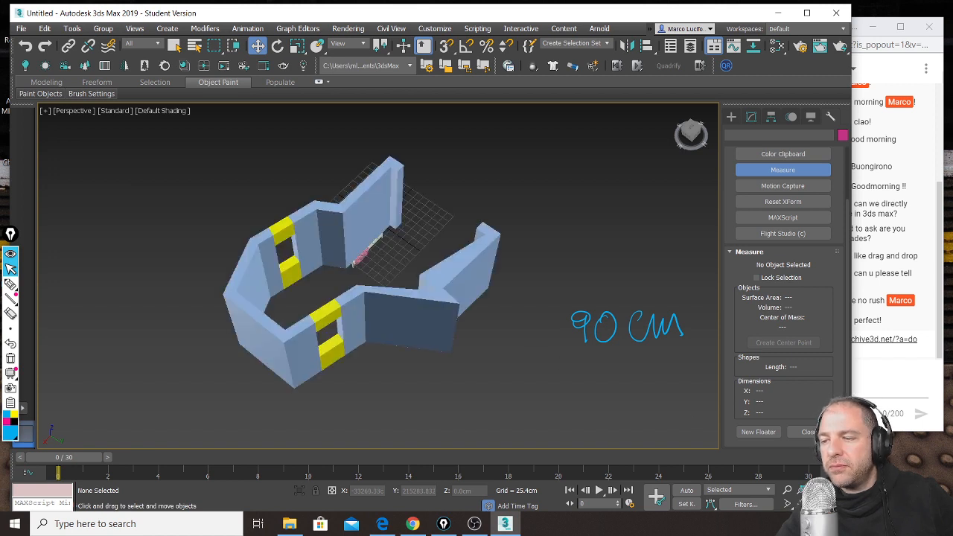
scroll(402, 268, "up", 5)
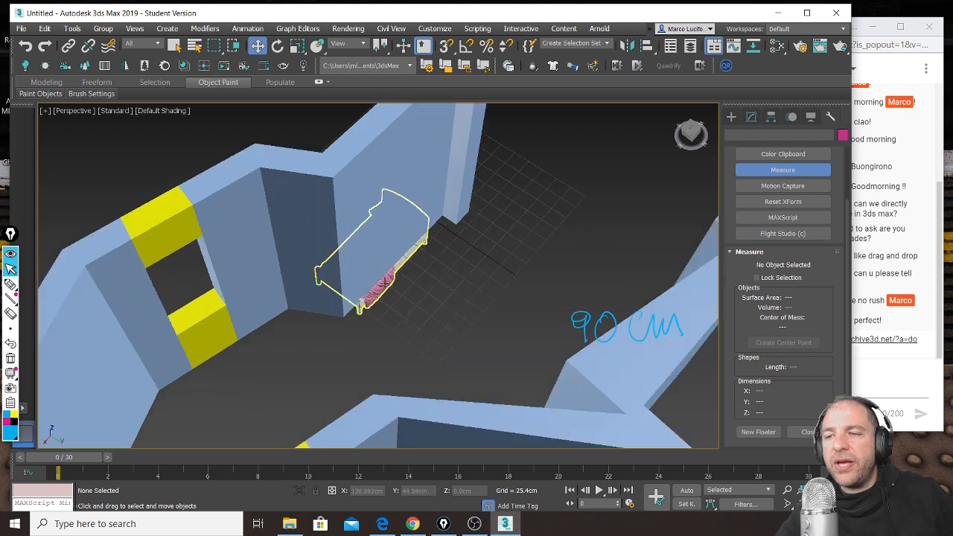
scroll(387, 282, "up", 2)
left_click(386, 282)
left_click_drag(419, 245, 516, 295)
Step: Raise the BED group along the Z axis to about Z 36.7 cm at floor level
middle_click_drag(515, 295, 567, 271, "alt")
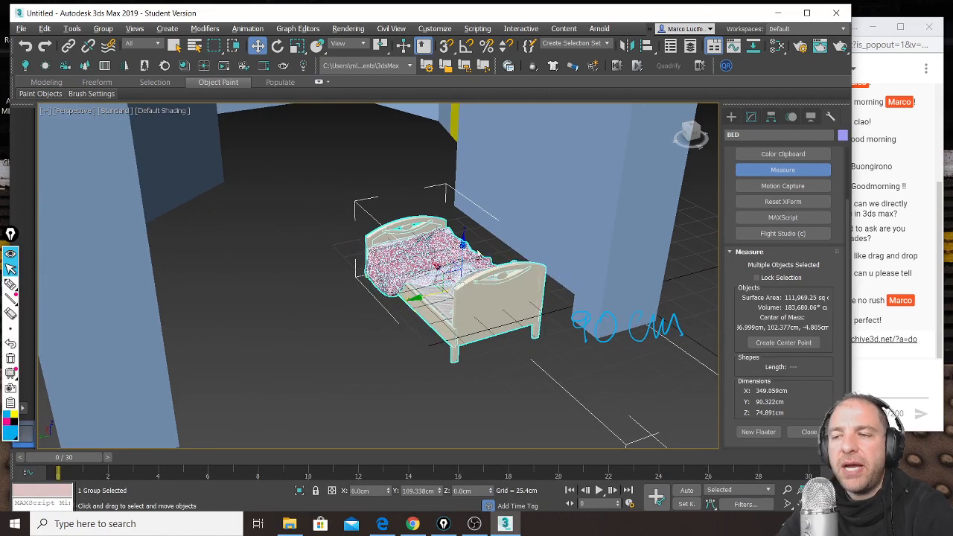
left_click_drag(463, 254, 469, 228)
middle_click_drag(459, 254, 461, 232, "alt")
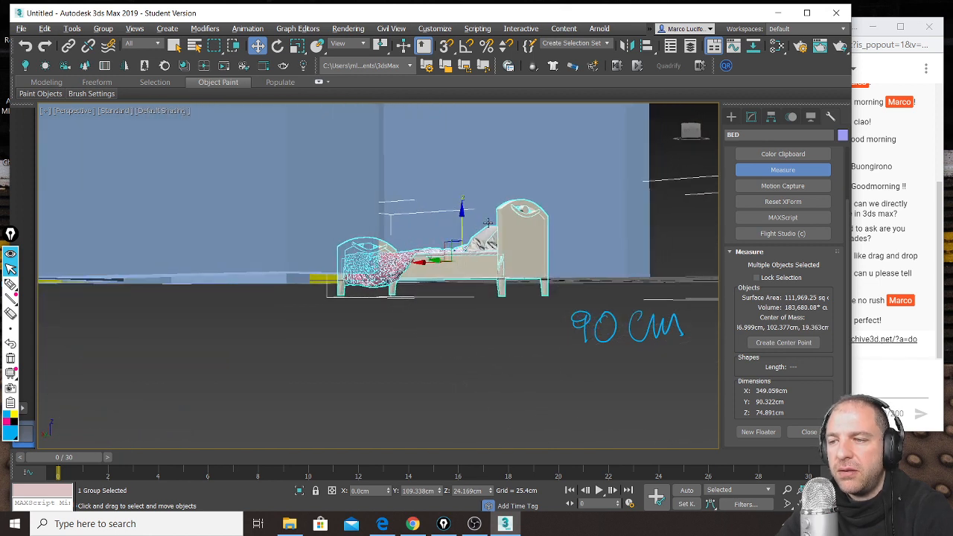
left_click_drag(461, 232, 464, 223)
middle_click_drag(464, 223, 445, 241, "alt")
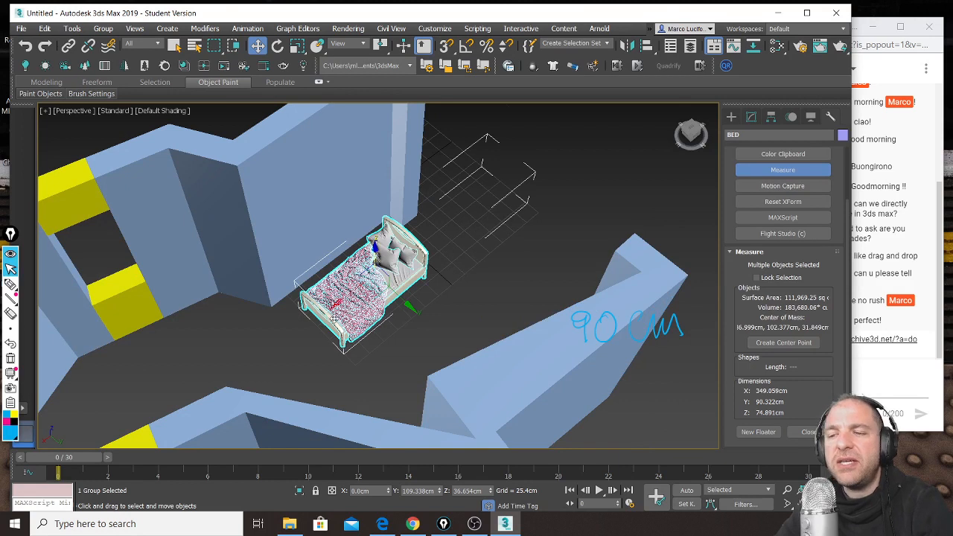
Step: Move the BED group across the floor plane to about X 223 cm and Y 22 cm, beside the wall with the yellow section
key("z")
middle_click_drag(366, 288, 441, 242)
scroll(441, 242, "down", 2)
left_click_drag(439, 224, 253, 311)
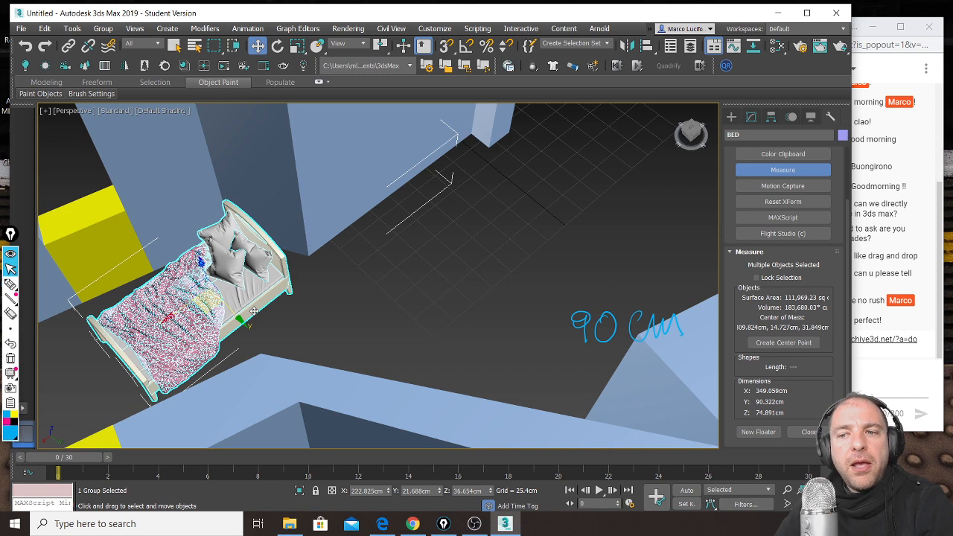
middle_click_drag(231, 295, 383, 281)
scroll(383, 281, "up", 6)
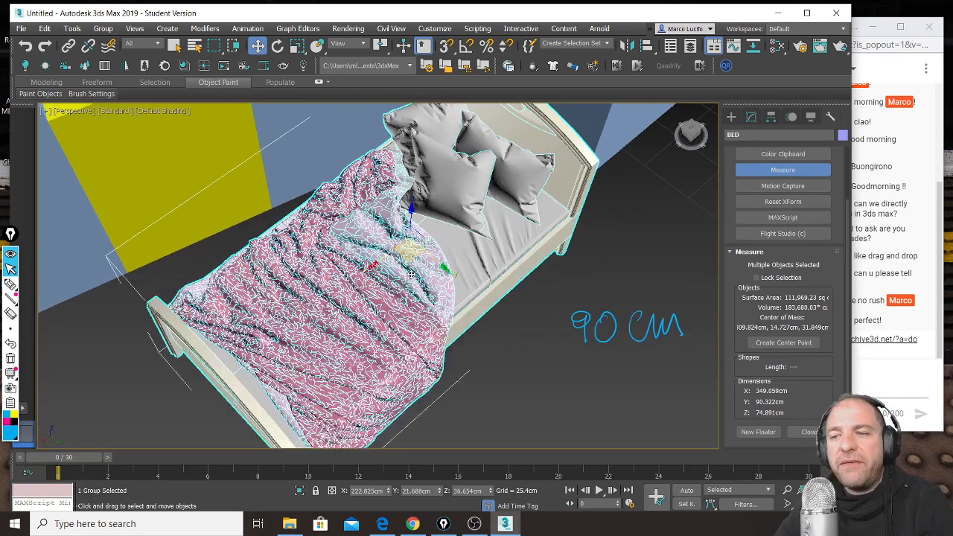
scroll(385, 235, "up", 4)
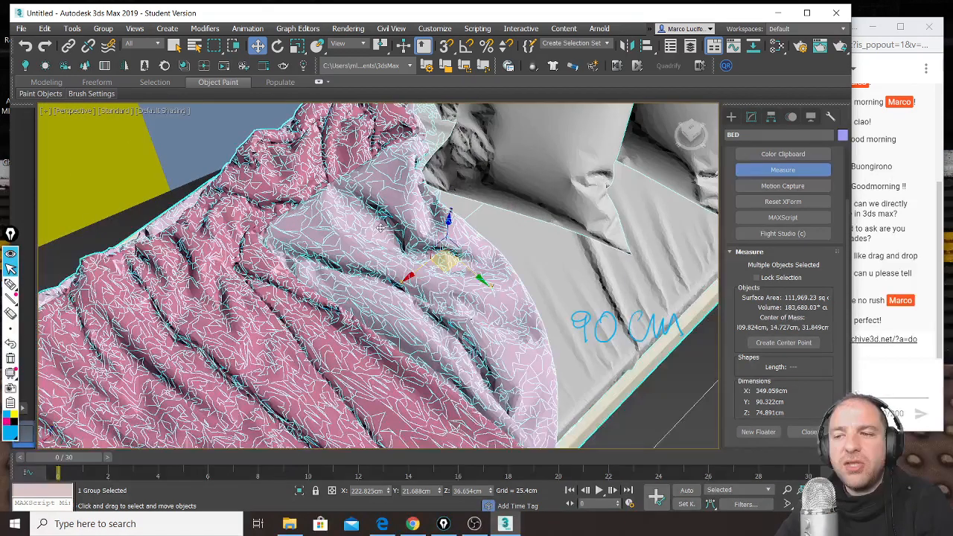
scroll(370, 226, "down", 1)
scroll(370, 225, "down", 4)
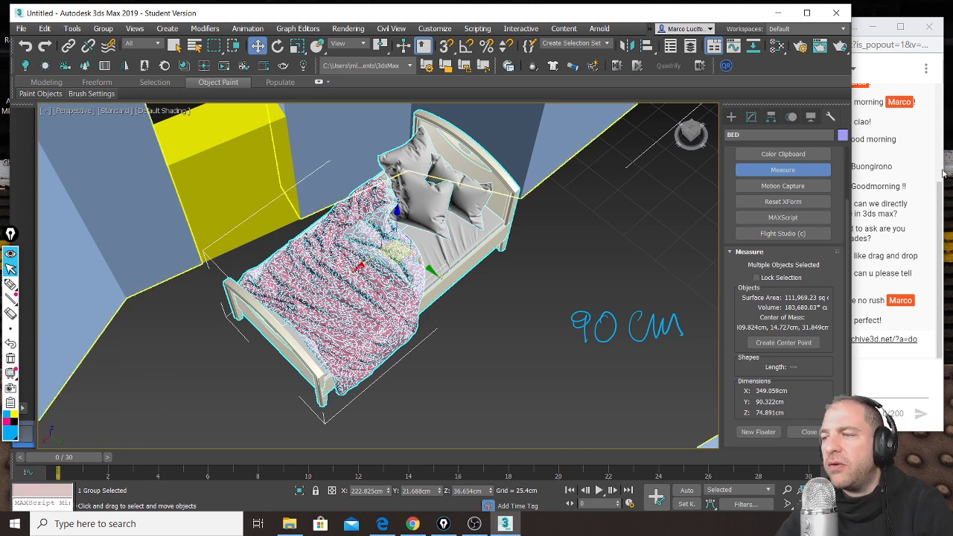
left_click(942, 201)
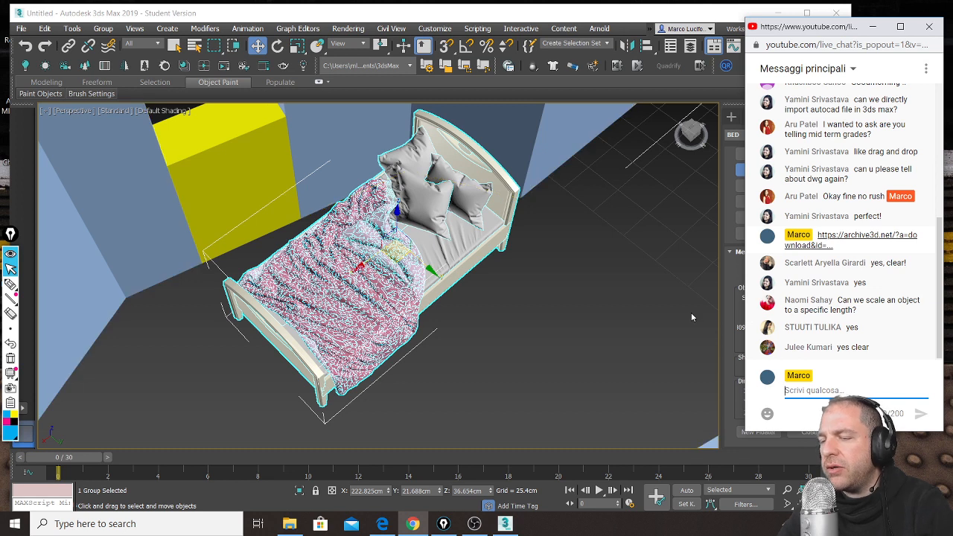
left_click(608, 15)
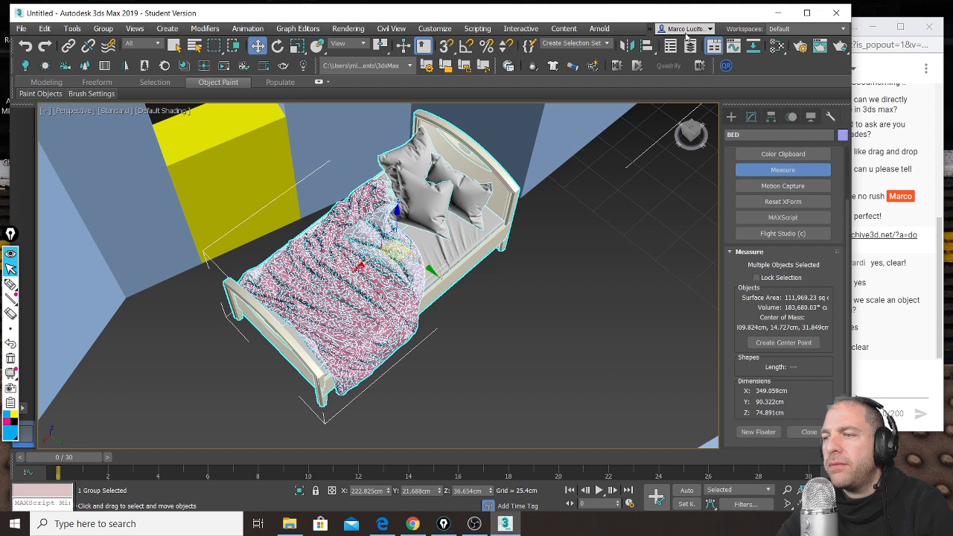
Step: Switch to Archive3D in Edge and open the Table N270420 model page from the Chairs, Tables, Sofas category
left_click(383, 524)
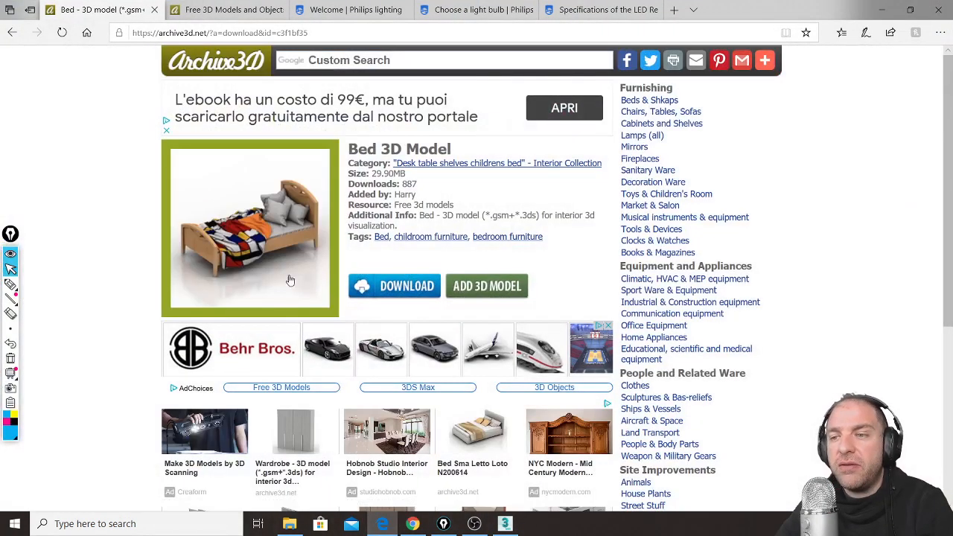
left_click(669, 112)
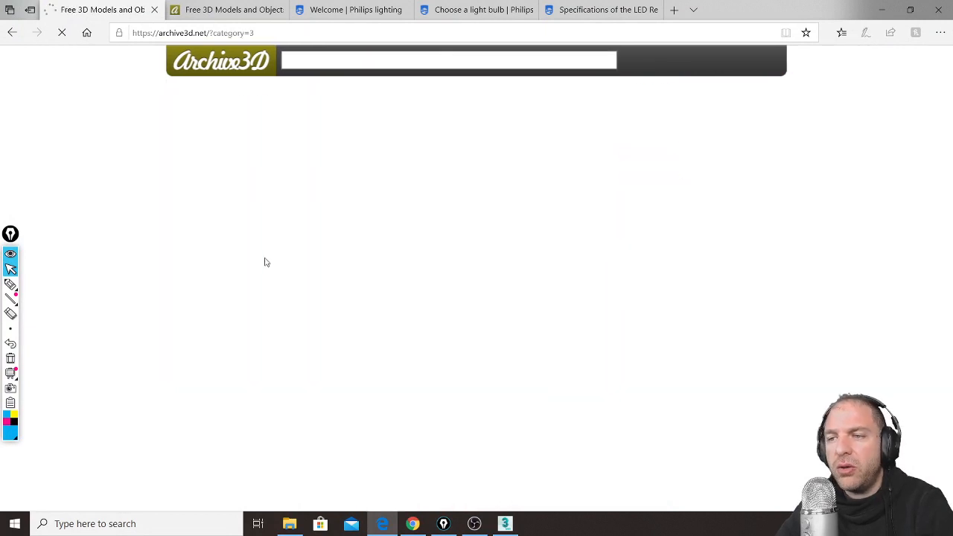
left_click(252, 236)
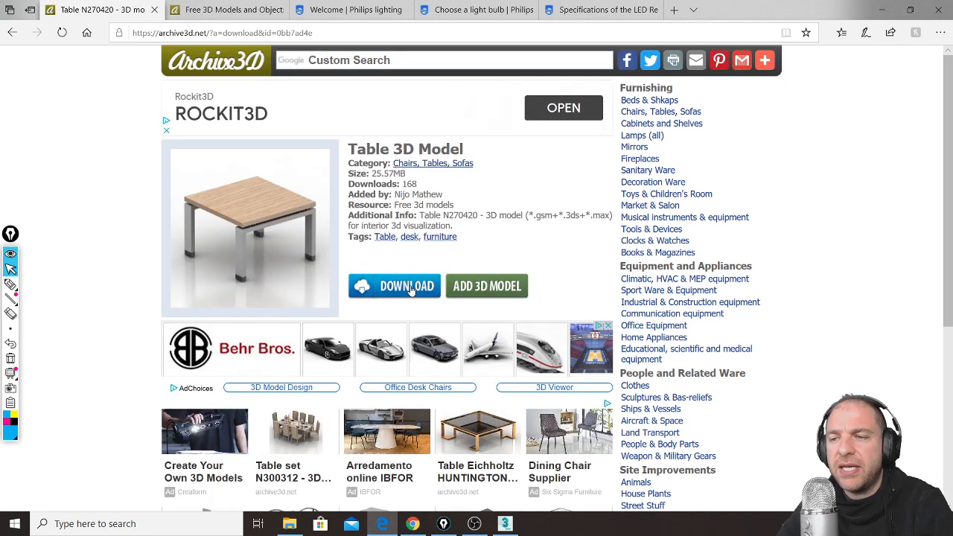
Step: Download the Table N270420 model, accepting the site's terms, and save its zip archive
left_click(409, 288)
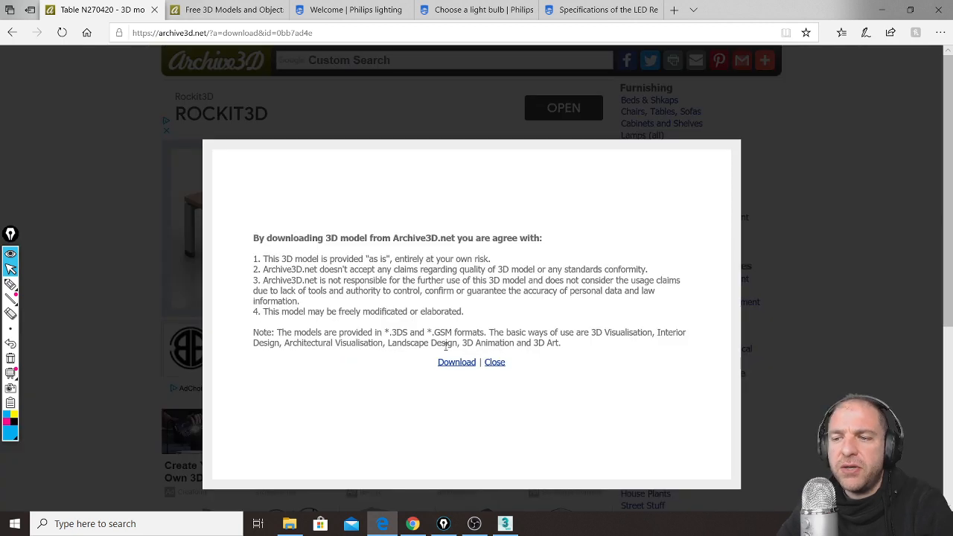
left_click(456, 362)
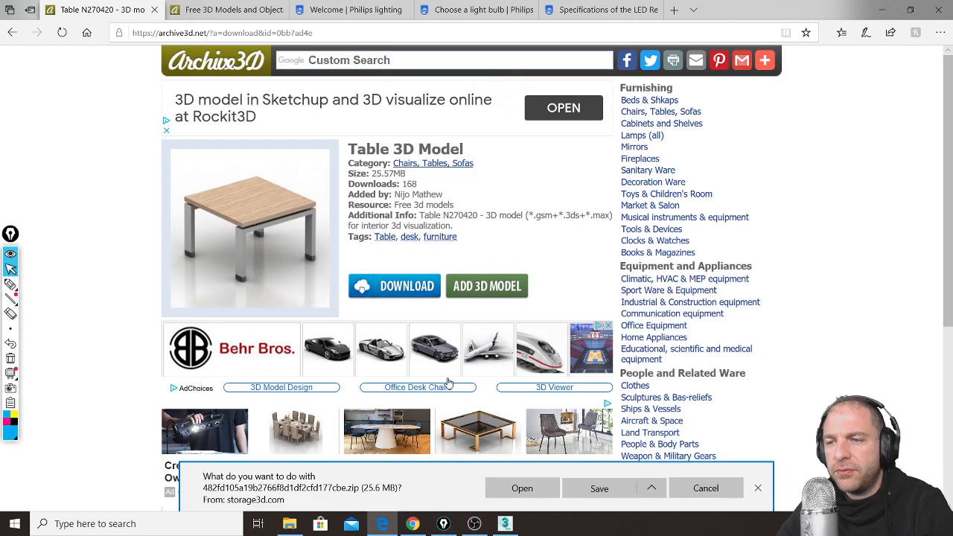
left_click(600, 487)
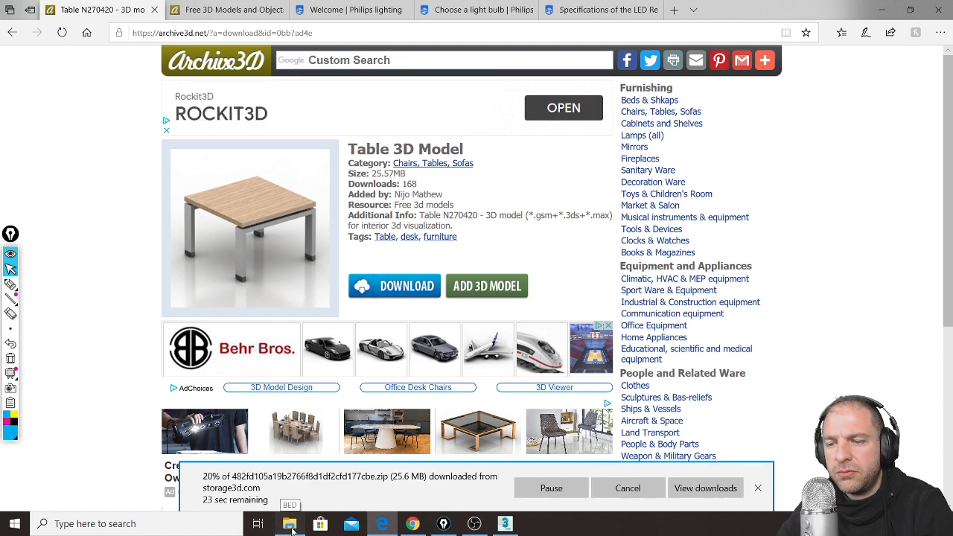
Step: Switch to File Explorer and bring up the open BED folder in Downloads
right_click(291, 525)
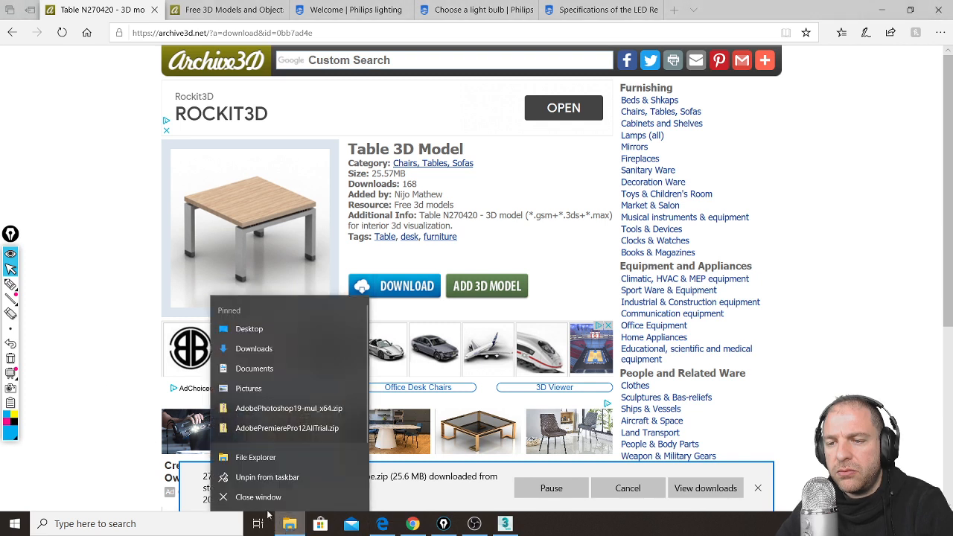
left_click(291, 526)
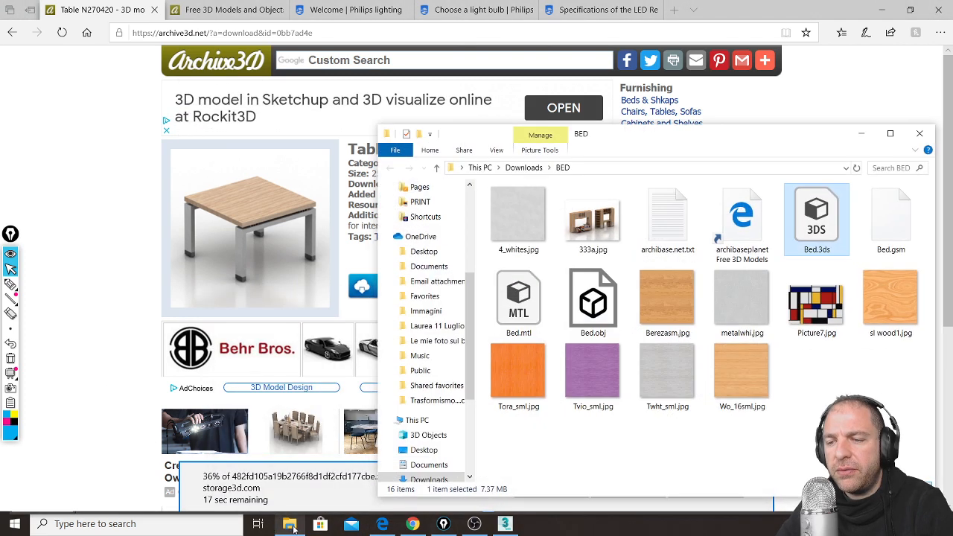
Step: Rename the newly downloaded table model archive in the Downloads folder as TABLE.zip
left_click(523, 168)
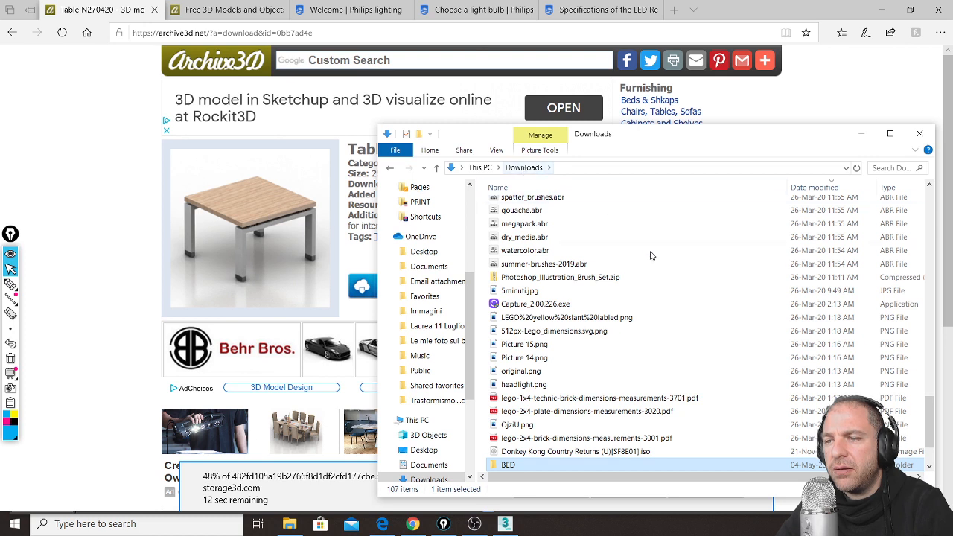
scroll(647, 305, "up", 10)
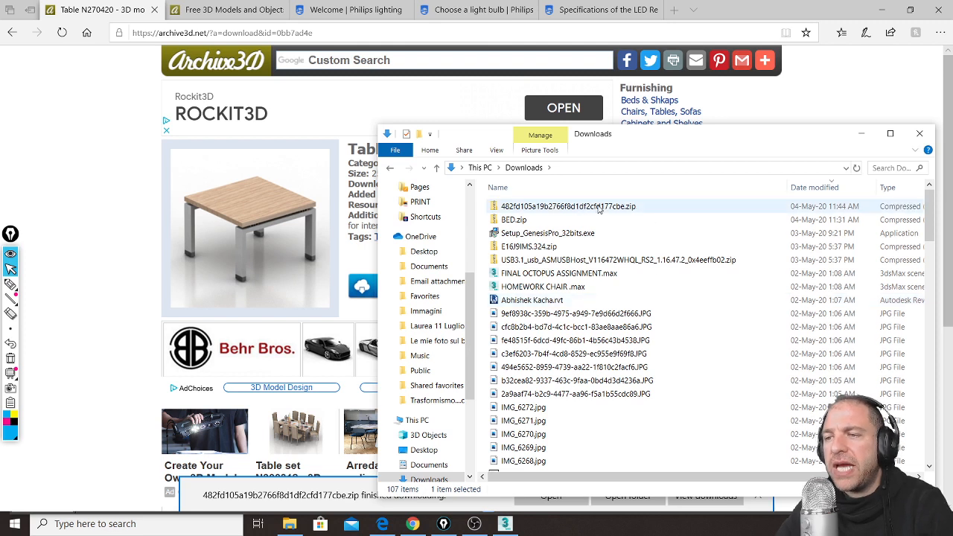
left_click(596, 208)
left_click(625, 211)
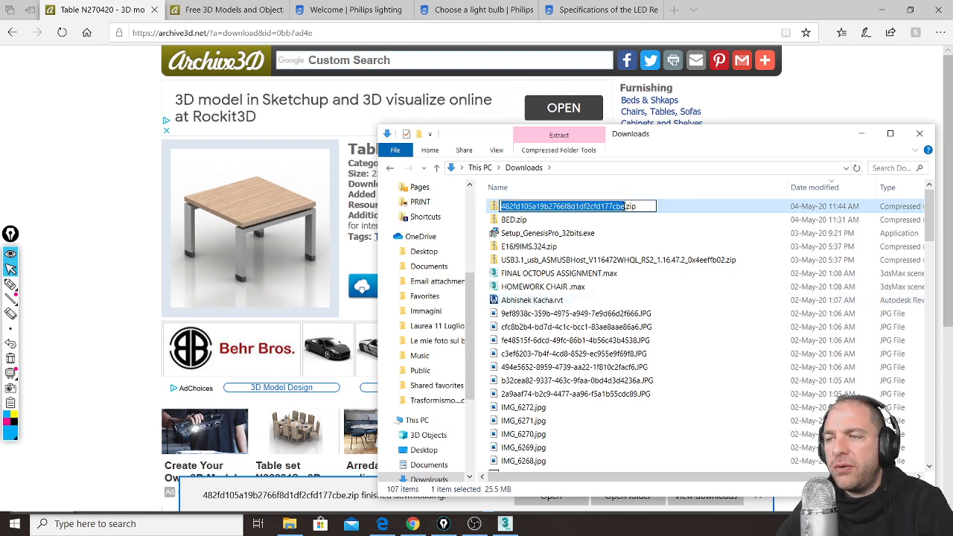
type("TABL")
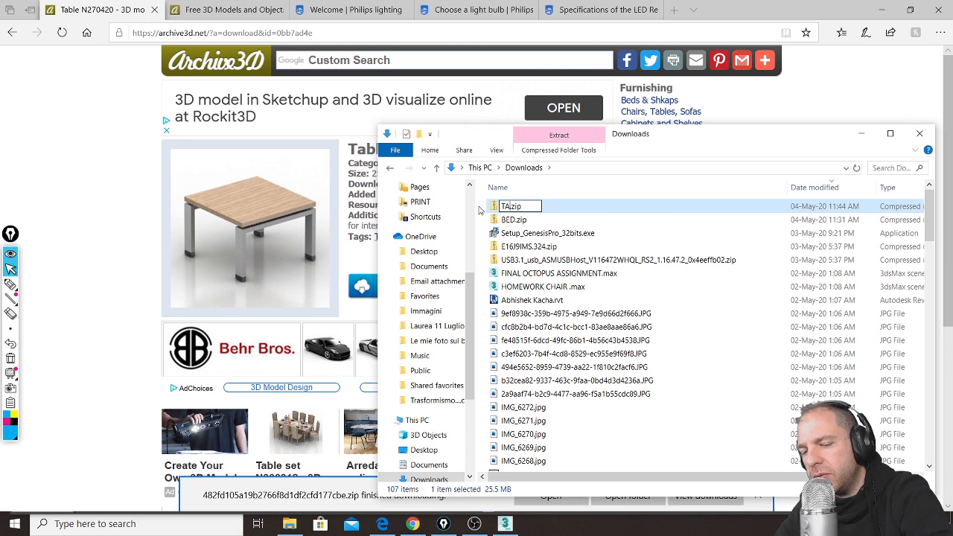
type("E")
key("Return")
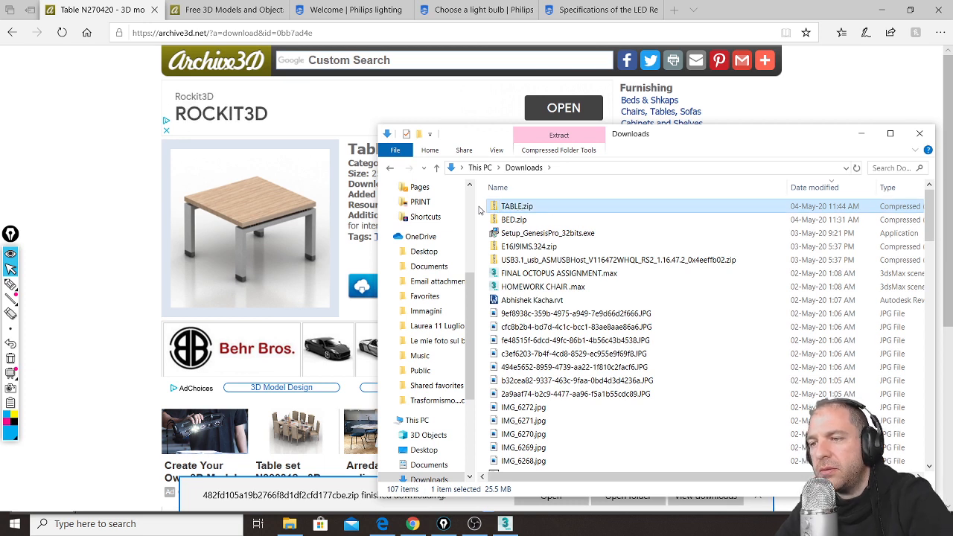
Step: Extract all files of TABLE.zip into a TABLE folder in Downloads
right_click(516, 207)
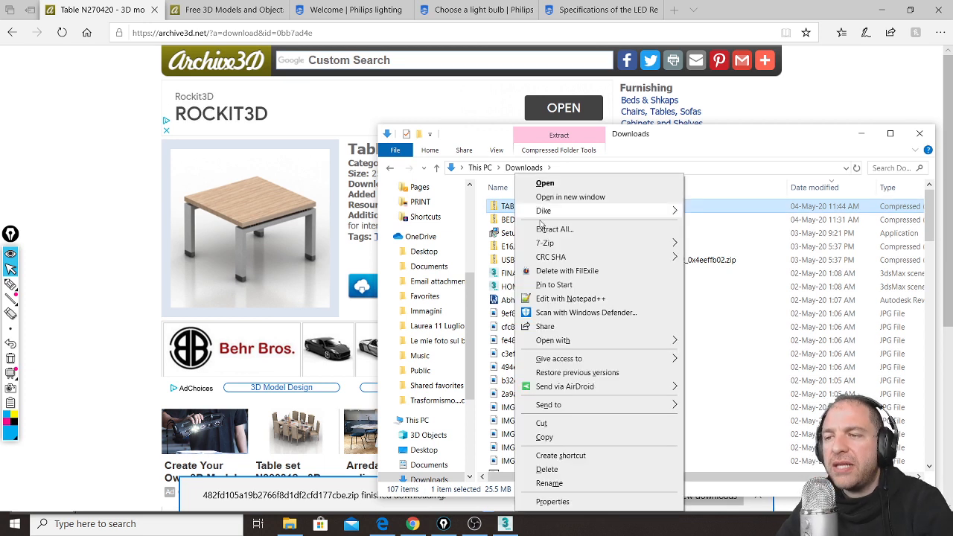
left_click(585, 231)
left_click(574, 388)
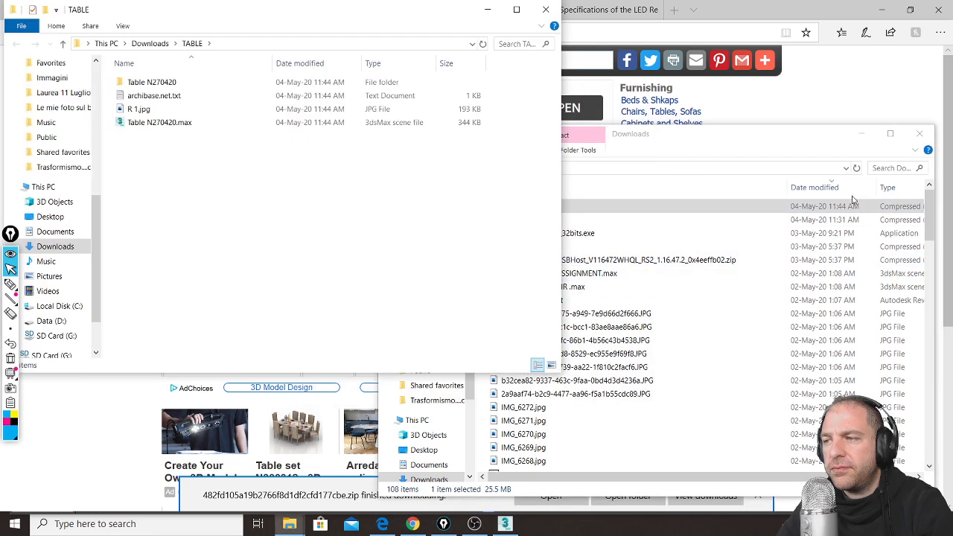
Step: Minimize the Downloads and browser windows and place the TABLE folder window beside the 3ds Max scene
left_click(864, 135)
left_click(881, 9)
left_click_drag(385, 28, 848, 101)
left_click(357, 264)
scroll(357, 266, "down", 4)
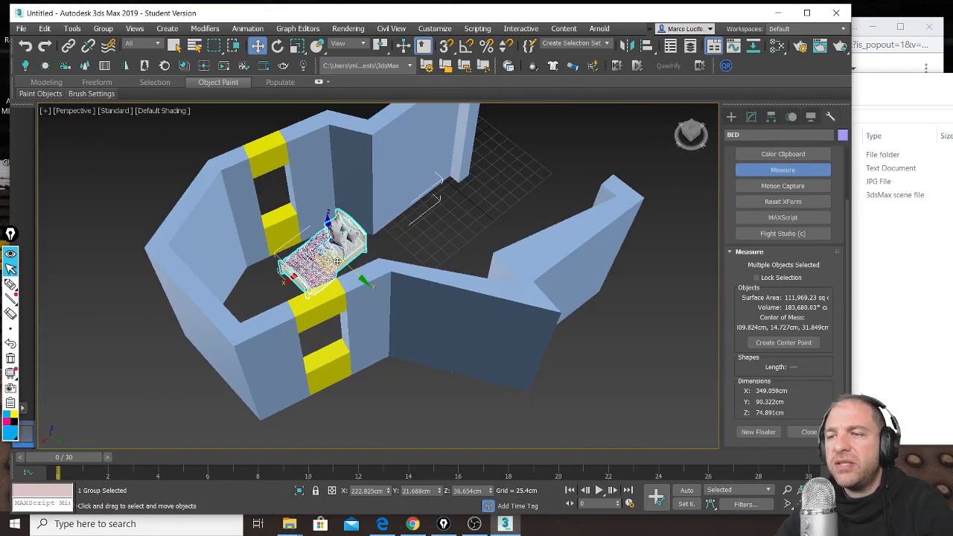
middle_click_drag(526, 266, 297, 223)
left_click(893, 273)
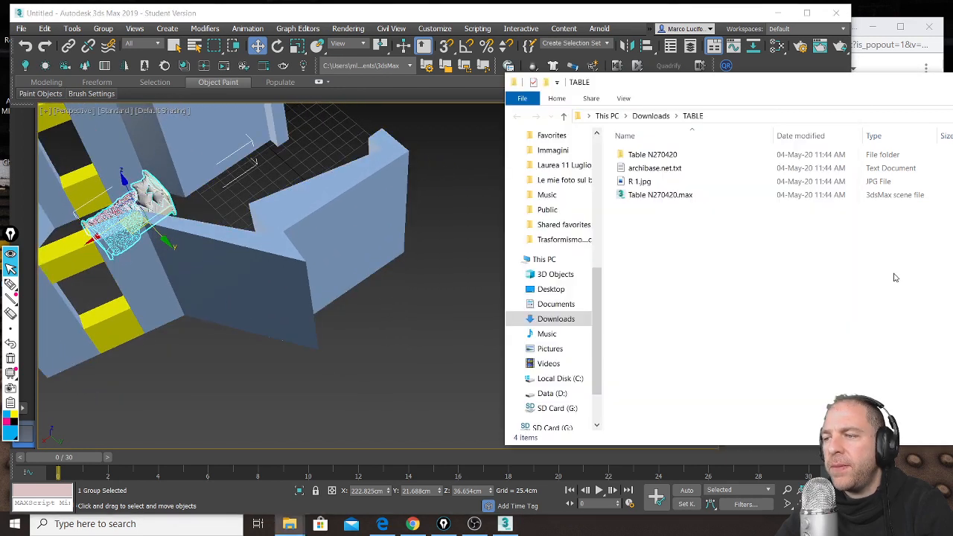
Step: Import Table N270420.3ds from the Table N270420 folder into the 3ds Max scene and place it outside the walls
double_click(659, 155)
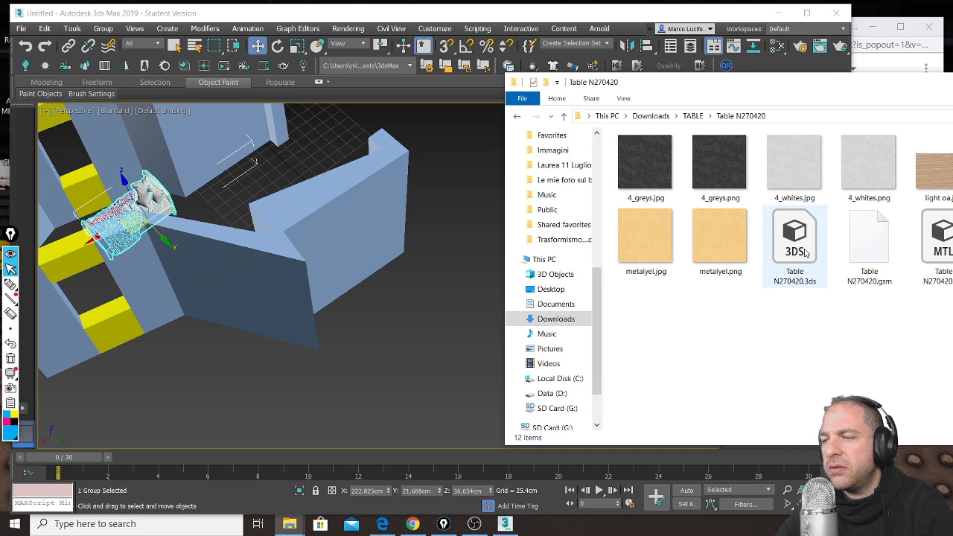
middle_click_drag(397, 266, 381, 247)
scroll(376, 249, "down", 3)
left_click(854, 343)
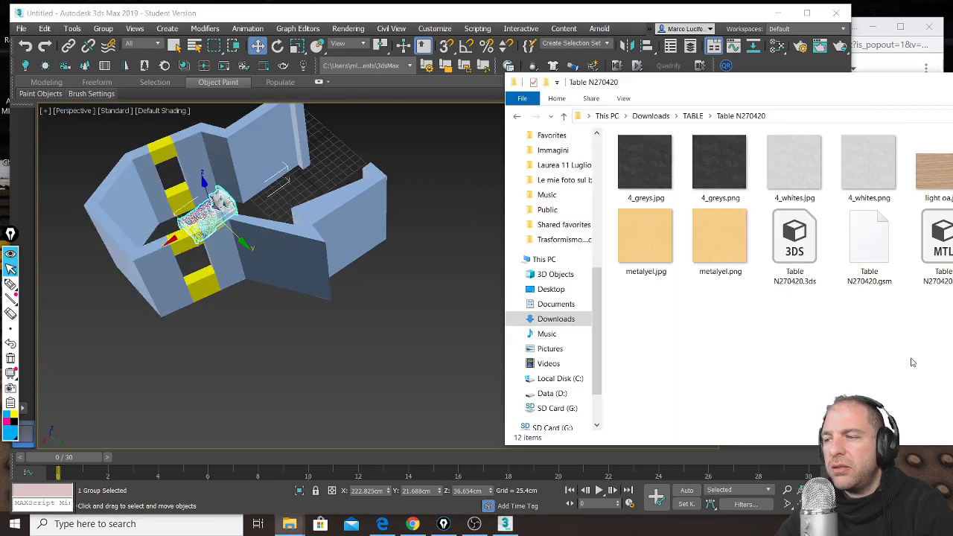
left_click_drag(794, 242, 439, 325)
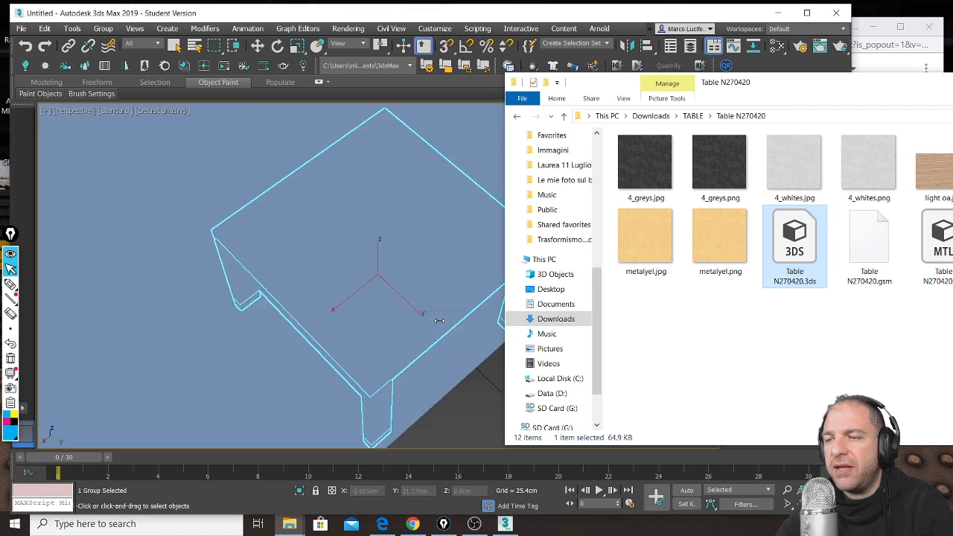
scroll(395, 293, "down", 6)
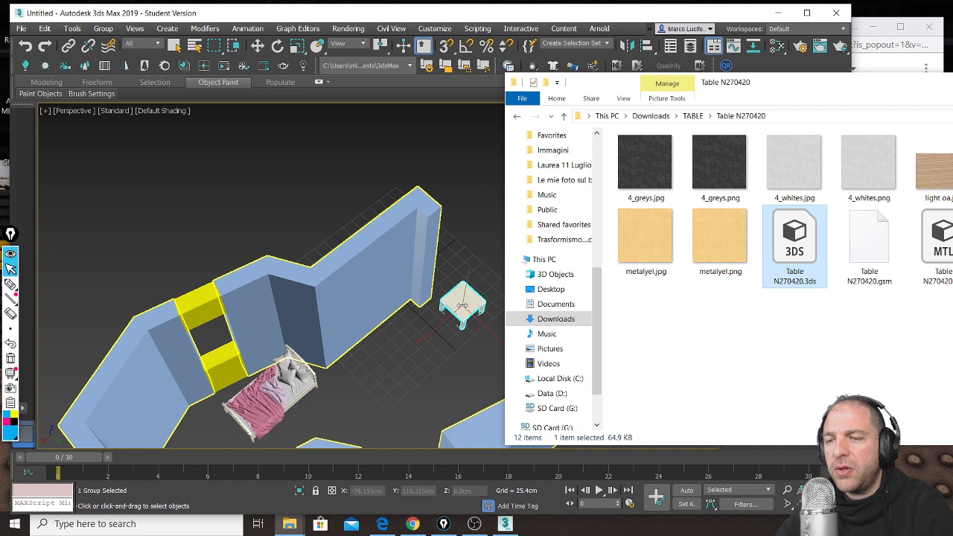
left_click(461, 305)
Step: Group all the imported table parts, keeping the default group name
scroll(465, 316, "up", 8)
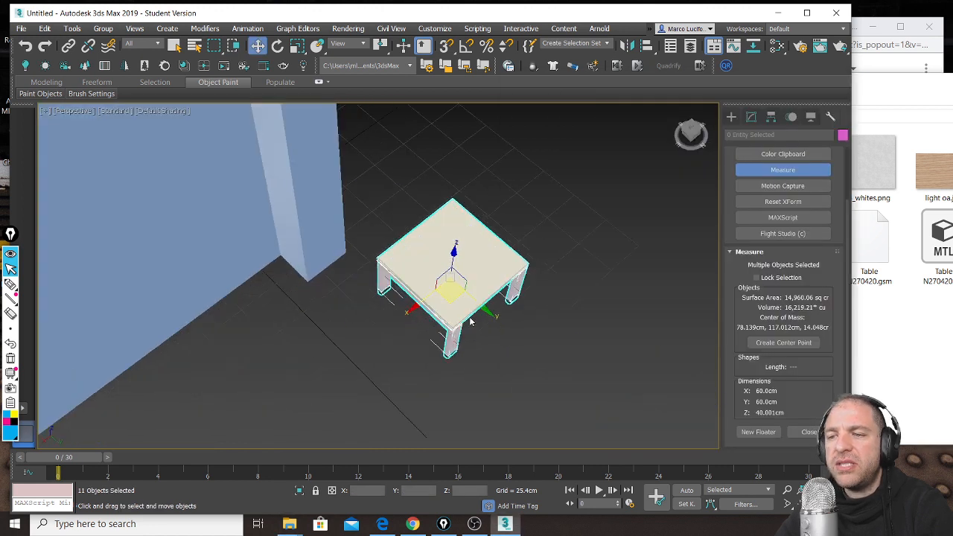
middle_click_drag(470, 321, 385, 265, "alt")
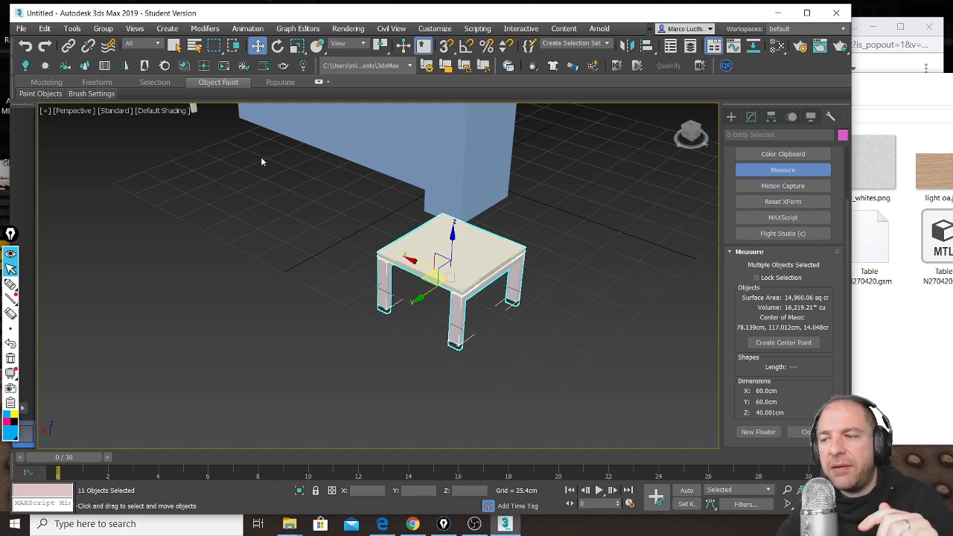
left_click(108, 29)
left_click(124, 49)
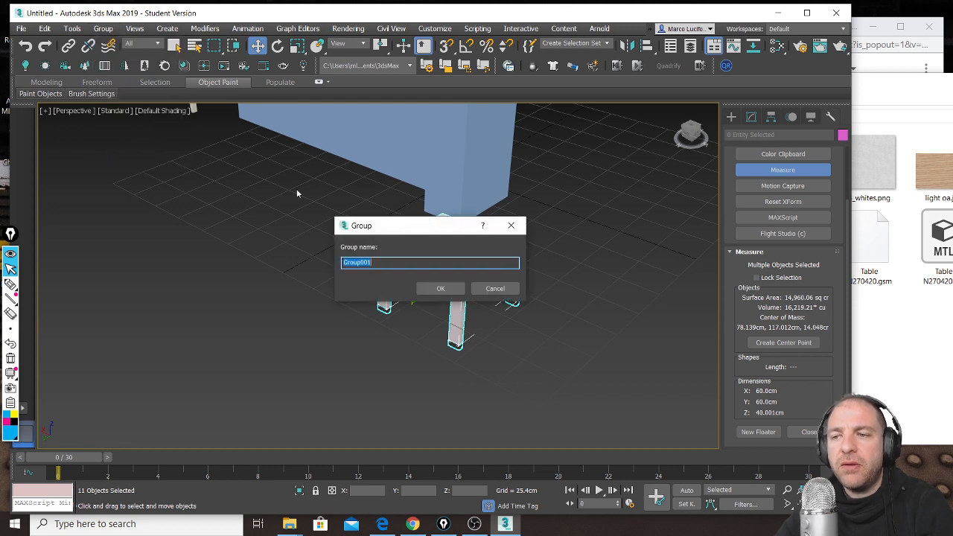
left_click(439, 287)
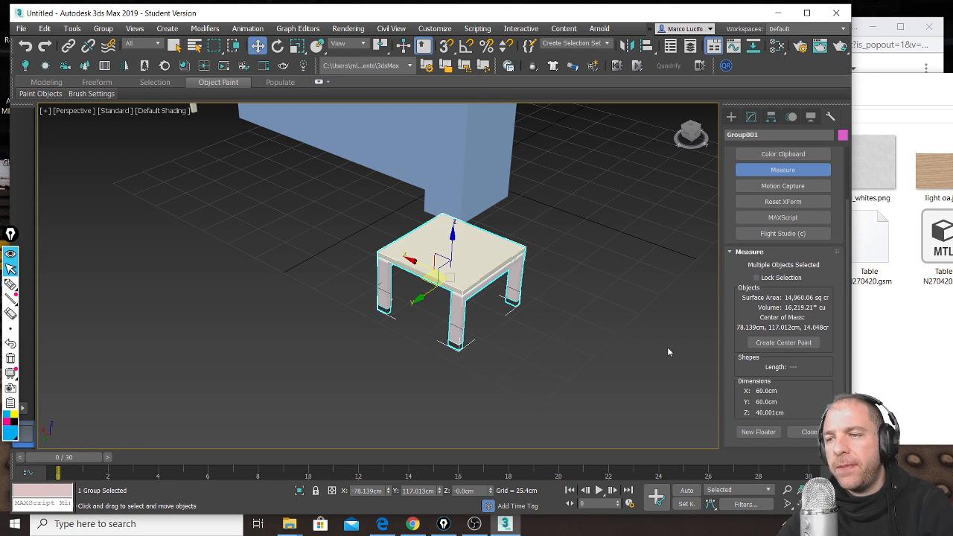
Step: Open the Windows Calculator app
left_click(15, 524)
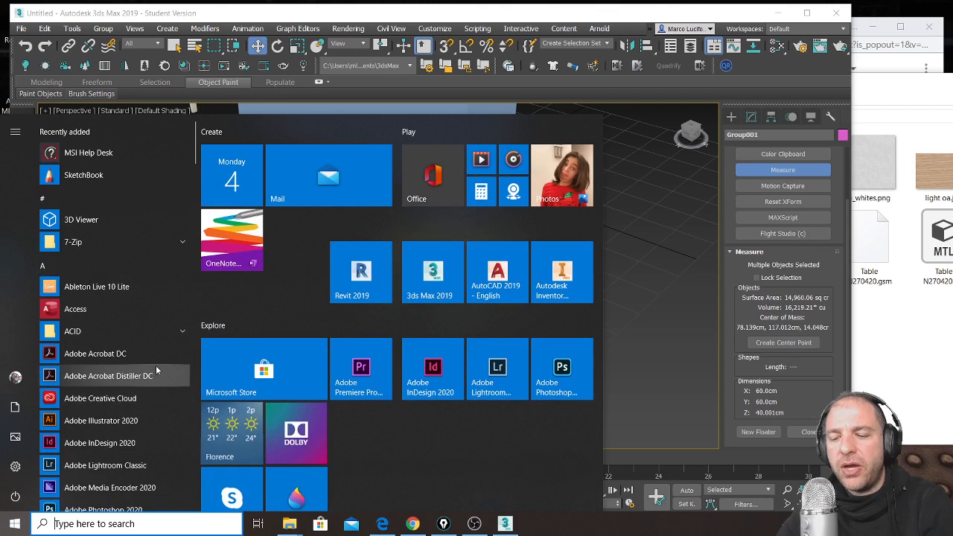
type("CA")
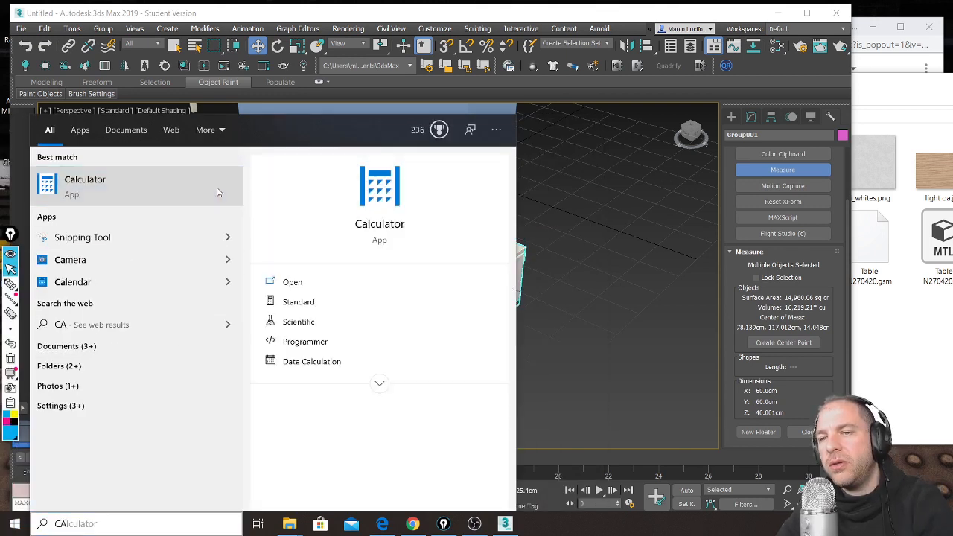
left_click(216, 192)
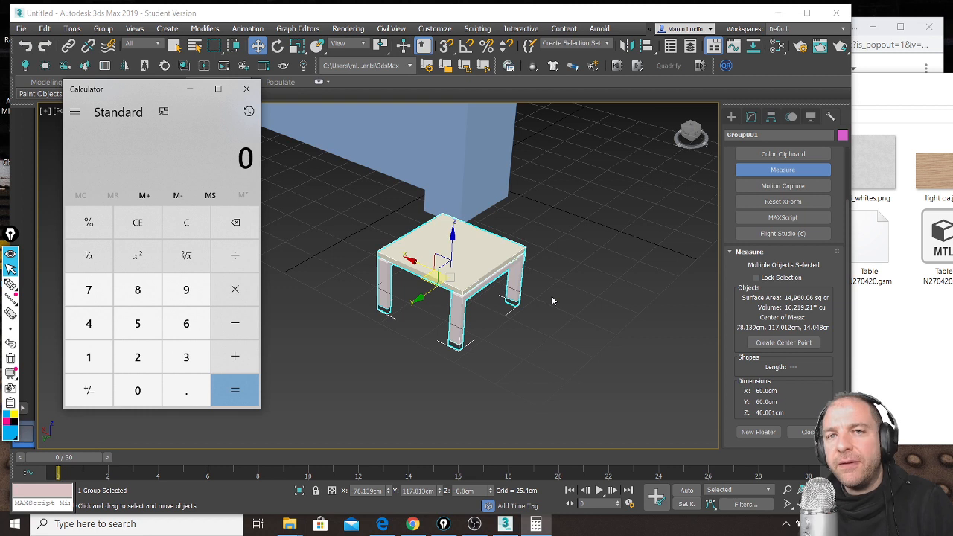
Step: Handwrite the scale formula (78/40) x 100 with a percent sign over the screen and clear the ink
key("ctrl+shift+3")
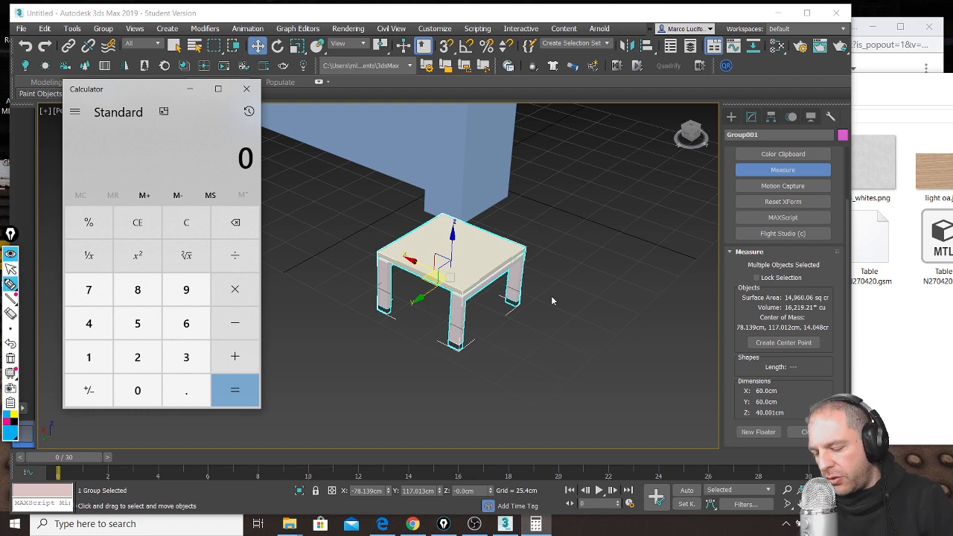
mouse_move(540, 287)
left_mouse_down()
mouse_move(549, 286)
mouse_move(557, 319)
mouse_move(549, 330)
left_mouse_up()
mouse_move(595, 292)
left_mouse_down()
mouse_move(591, 331)
mouse_move(599, 307)
left_mouse_up()
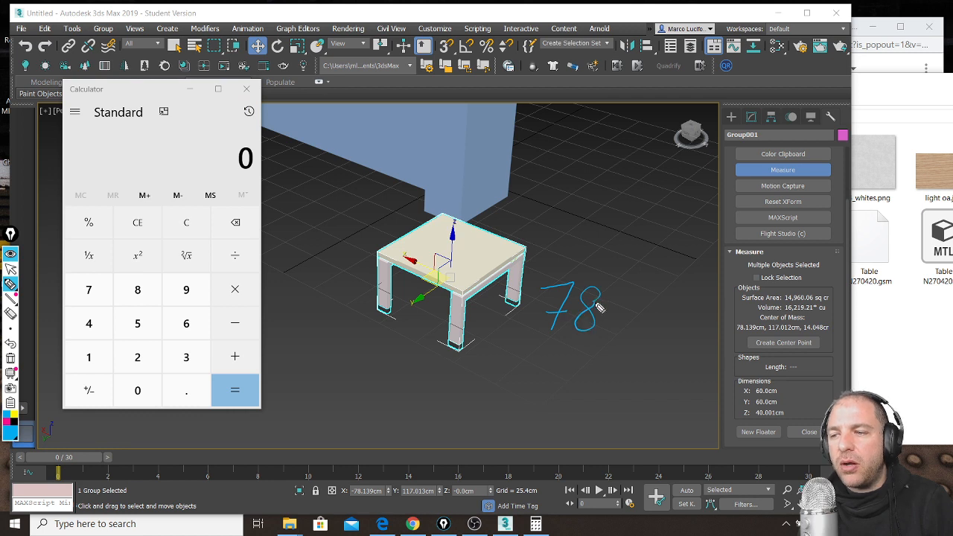
left_click_drag(633, 270, 602, 355)
left_click_drag(654, 292, 646, 344)
left_click_drag(675, 299, 671, 305)
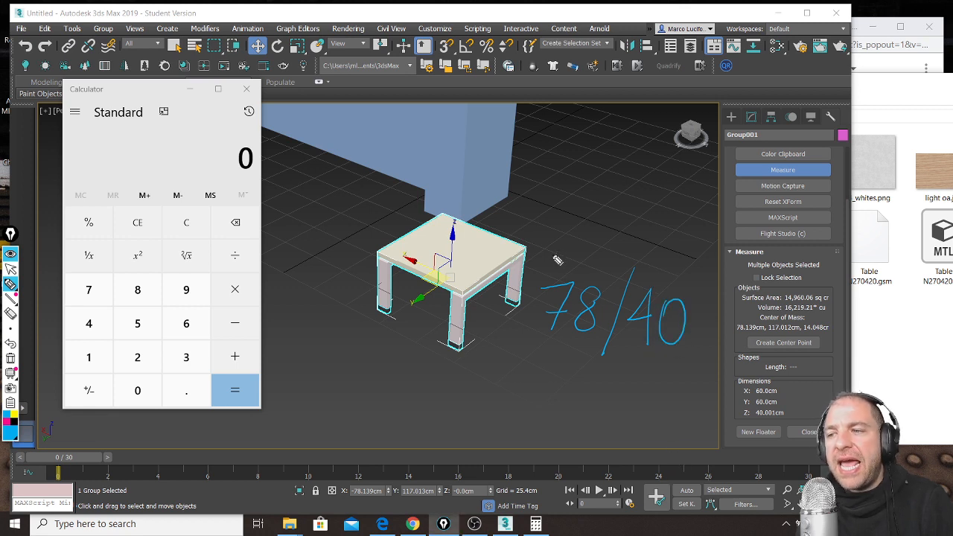
mouse_move(555, 247)
left_mouse_down()
mouse_move(541, 312)
mouse_move(549, 369)
left_mouse_up()
mouse_move(695, 239)
left_mouse_down()
mouse_move(698, 334)
mouse_move(671, 383)
left_mouse_up()
mouse_move(707, 334)
left_mouse_down()
mouse_move(722, 350)
mouse_move(706, 351)
mouse_move(732, 357)
mouse_move(758, 341)
left_mouse_up()
mouse_move(700, 370)
left_mouse_down()
mouse_move(766, 367)
mouse_move(705, 381)
mouse_move(752, 383)
left_mouse_up()
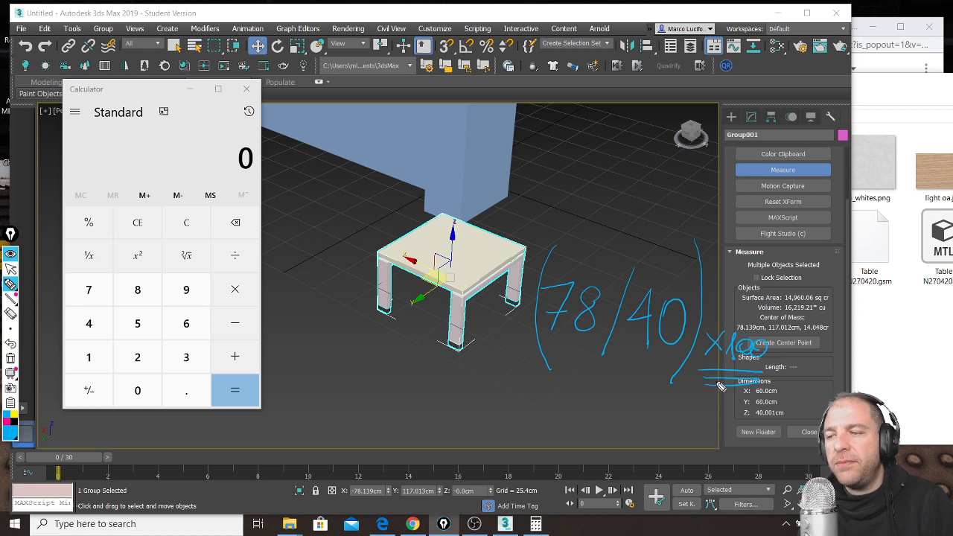
left_click_drag(673, 388, 644, 433)
left_click(650, 397)
left_click(661, 422)
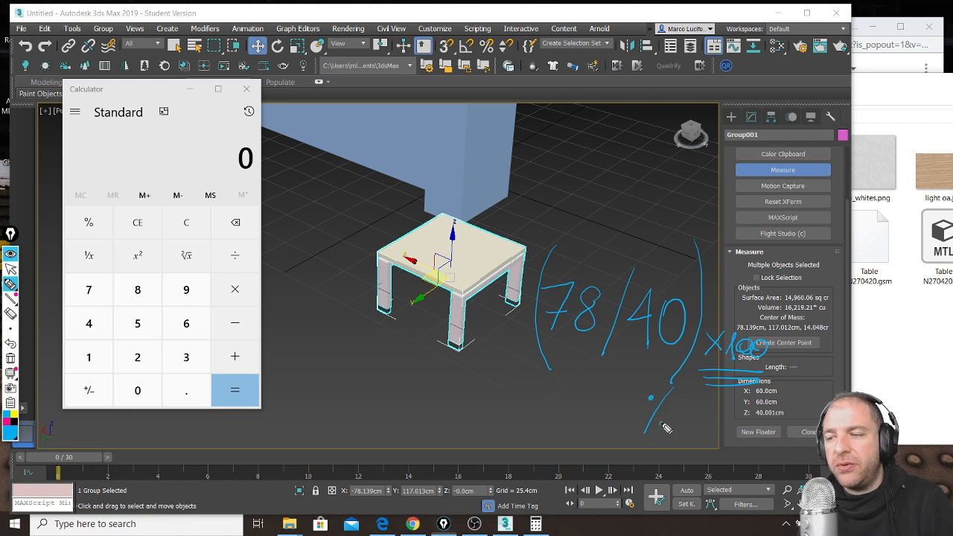
left_click_drag(695, 379, 669, 412)
mouse_move(672, 402)
left_mouse_down()
mouse_move(682, 404)
mouse_move(697, 378)
mouse_move(693, 389)
left_mouse_up()
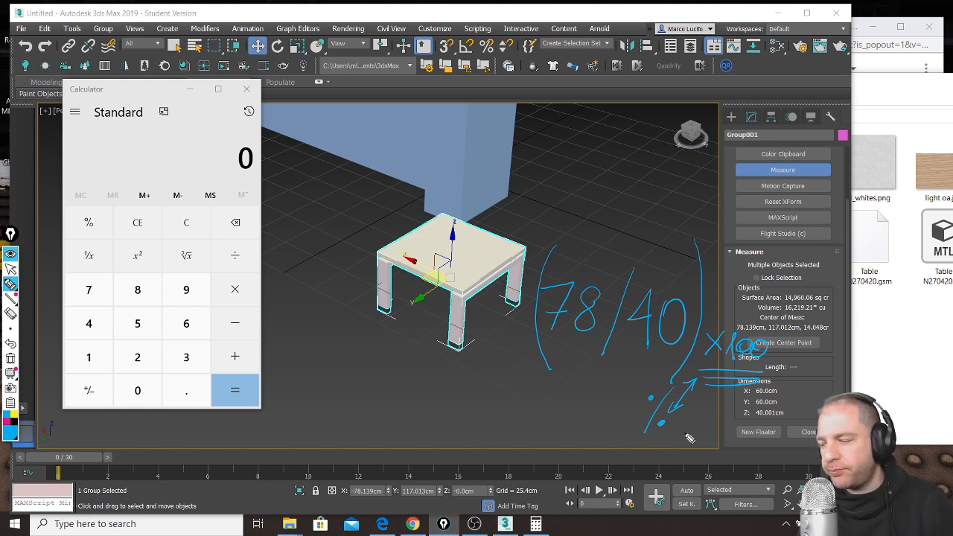
key("ctrl+shift+7")
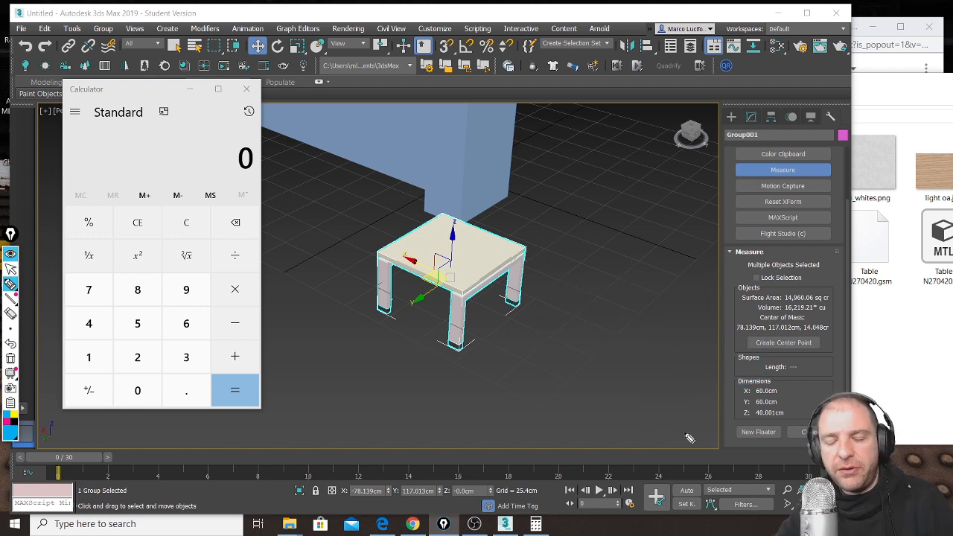
key("ctrl+shift+1")
Step: Calculate the table's scale percentage in Calculator by dividing 78 by 40.001 and multiplying the result by 100
left_click(194, 162)
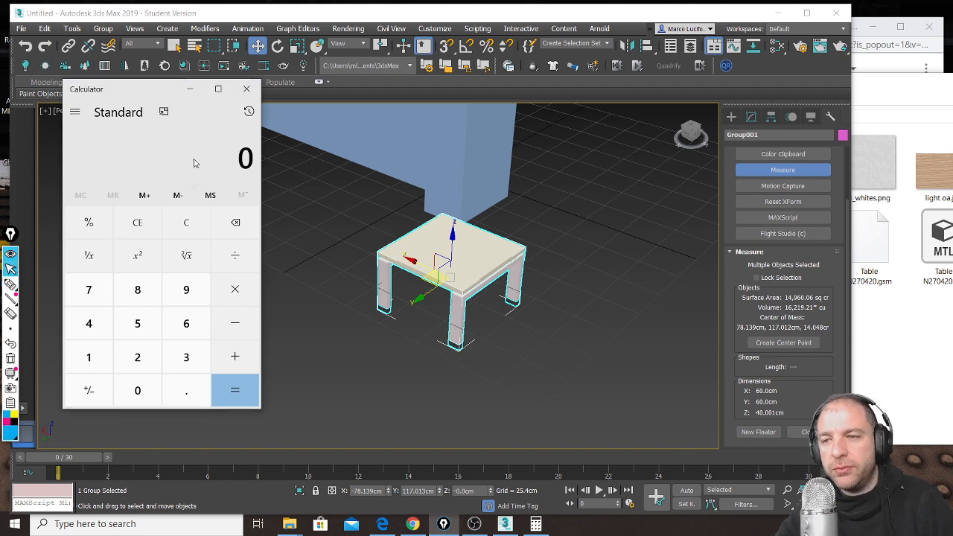
type("78")
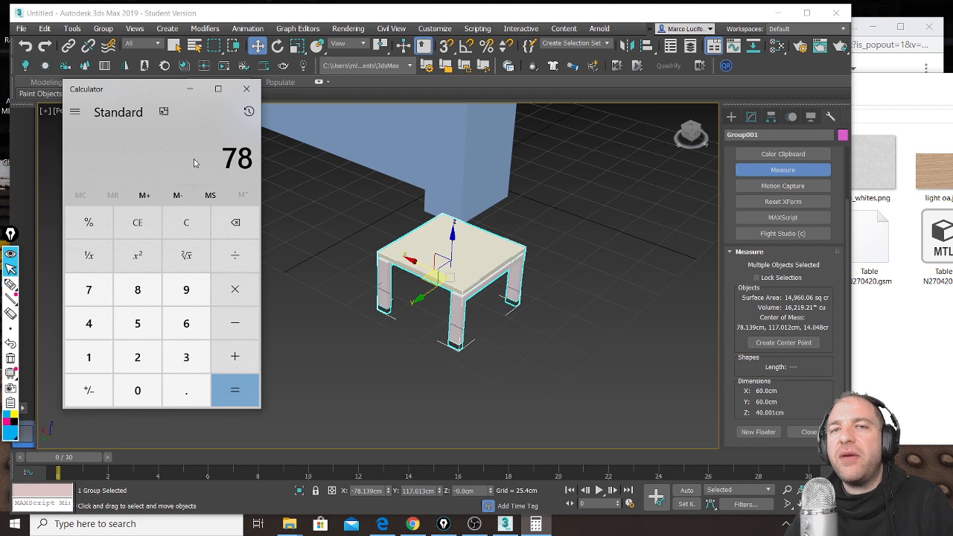
type("/")
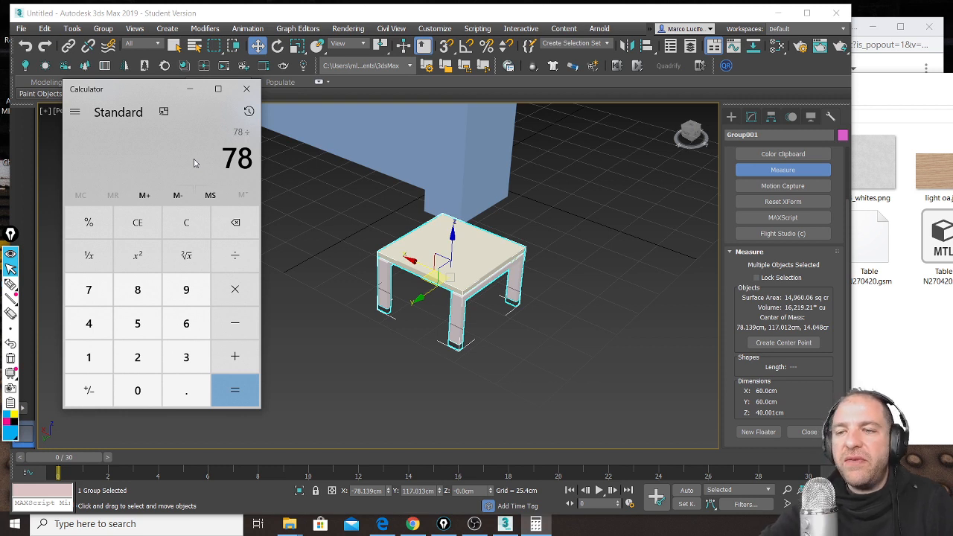
type("40")
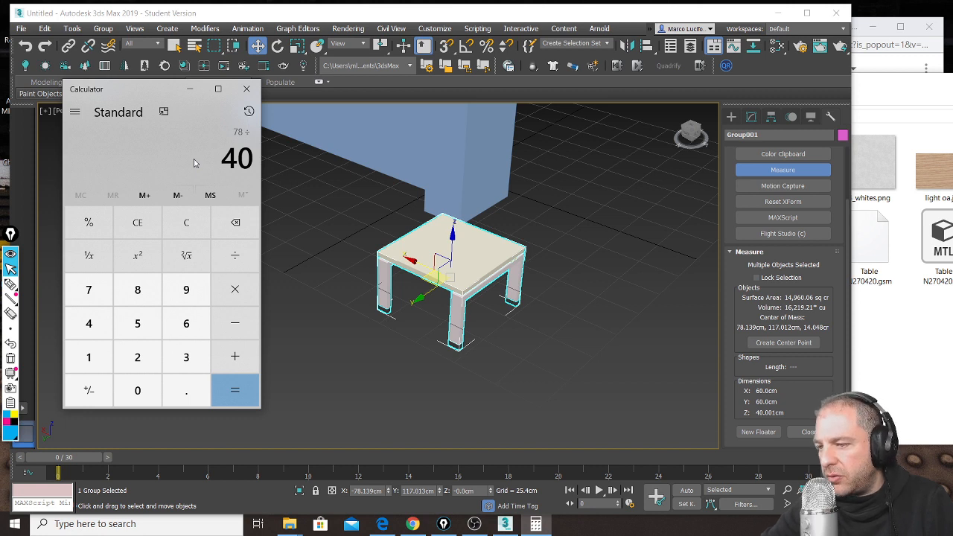
type(".001")
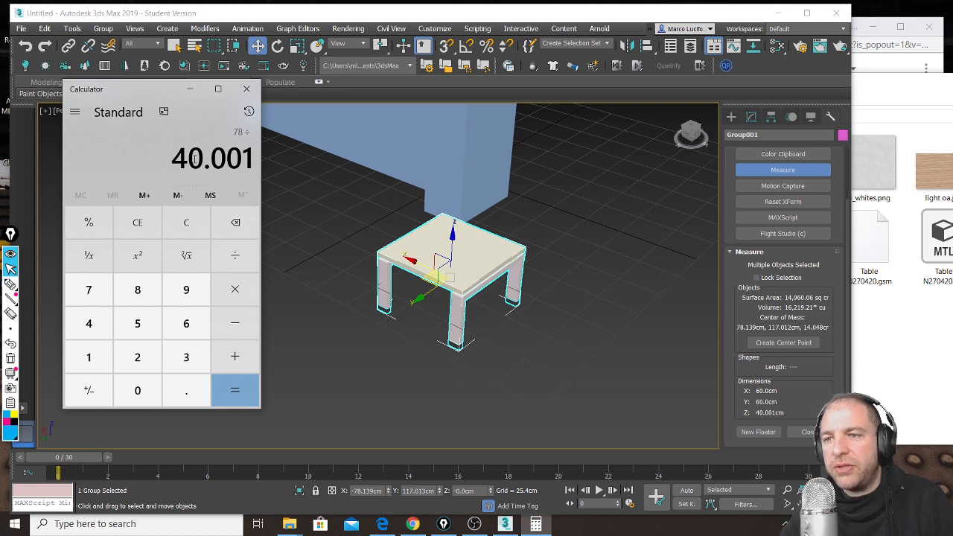
key("Return")
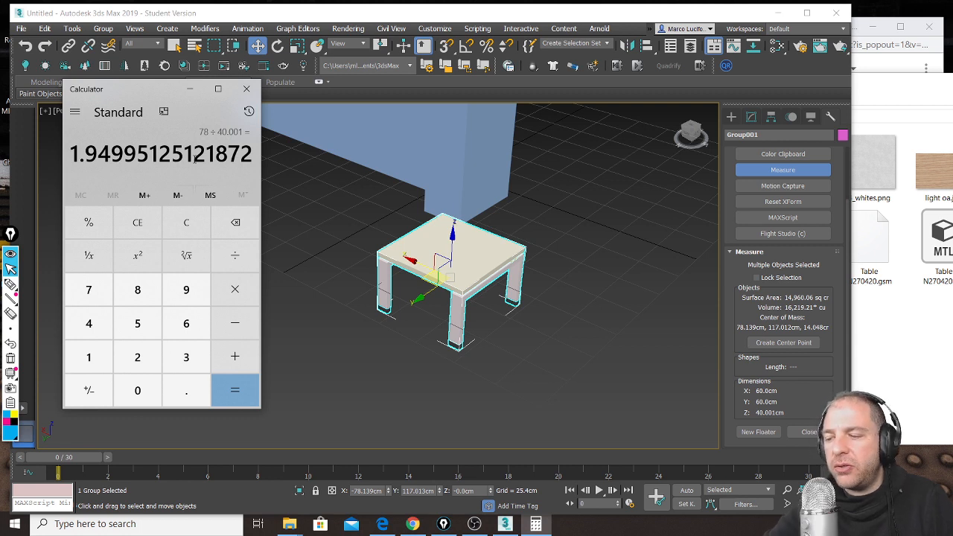
key("asterisk")
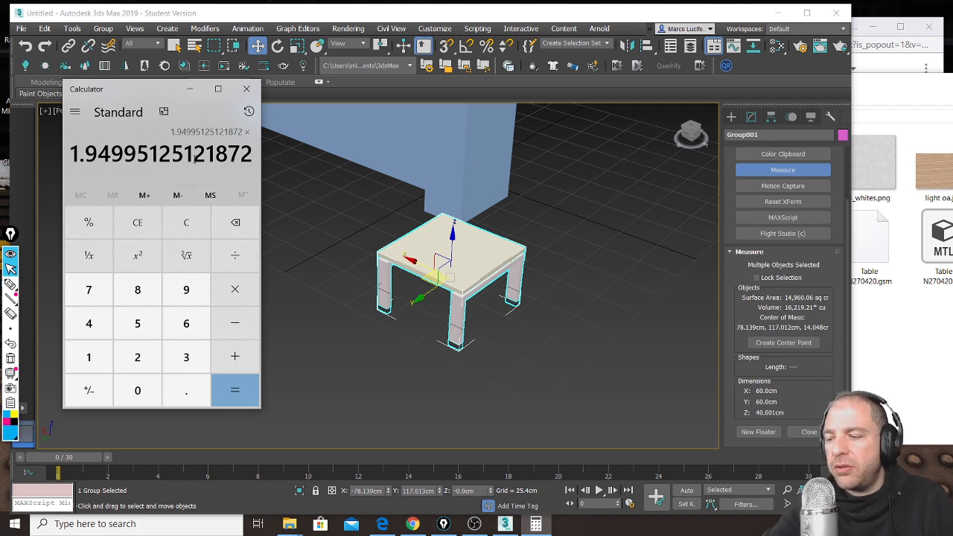
type("100")
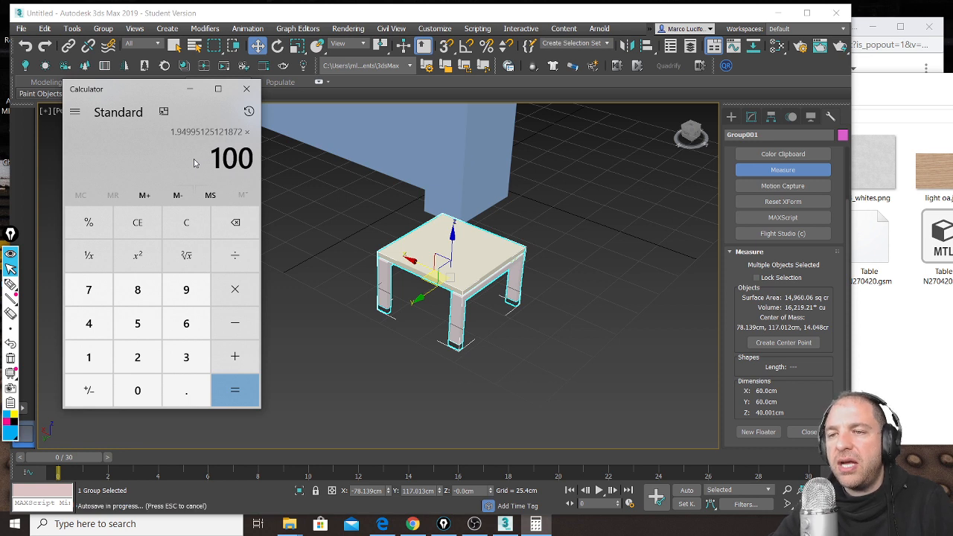
key("Return")
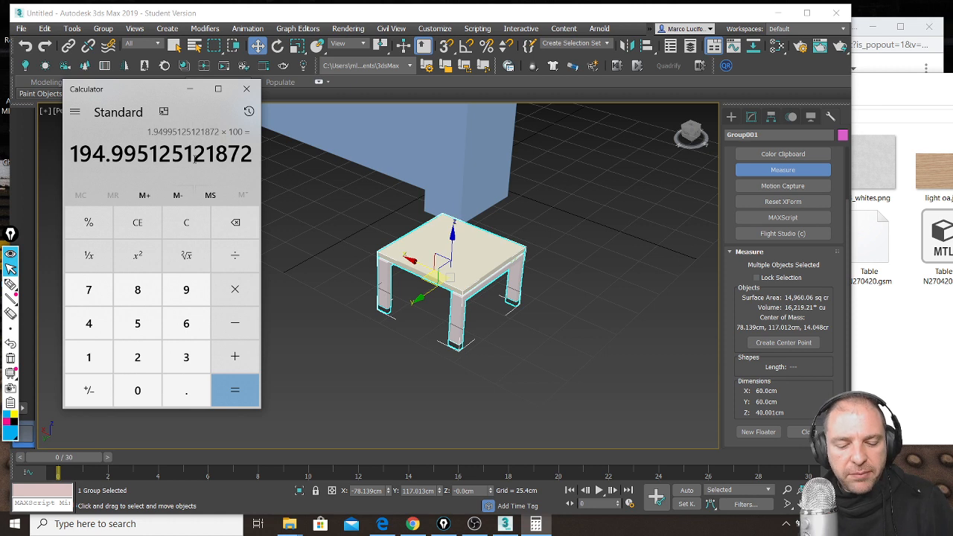
Step: Circle the calculated percentage with the on-screen pen, clear the ink and return to the normal pointer
mouse_move(97, 121)
left_mouse_down()
mouse_move(60, 161)
mouse_move(276, 148)
mouse_move(42, 137)
mouse_move(264, 183)
mouse_move(48, 135)
left_mouse_up()
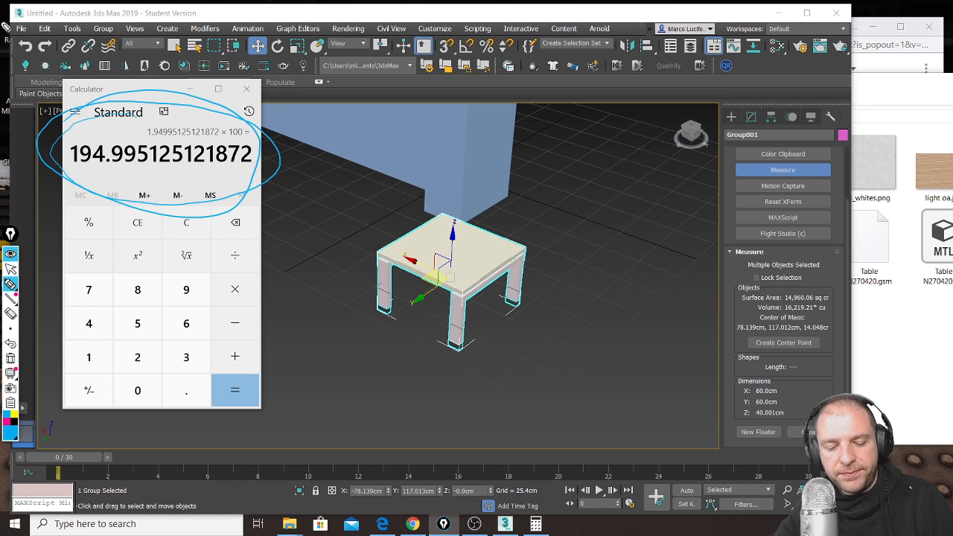
key("ctrl+shift+7")
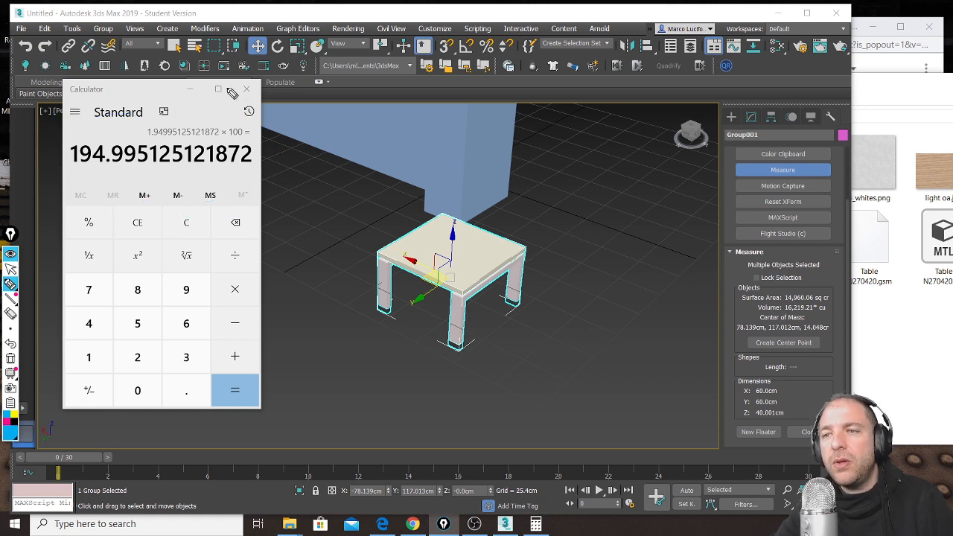
left_click(11, 270)
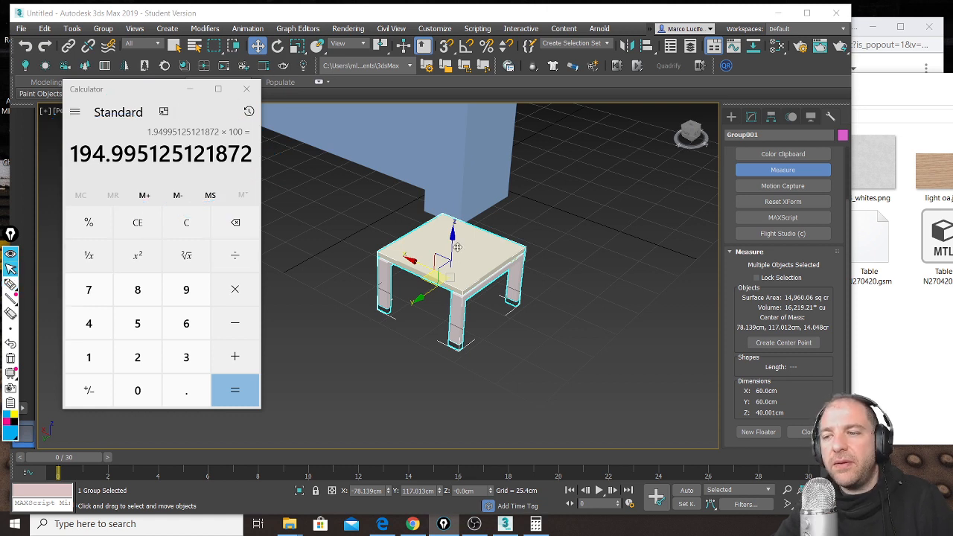
Step: Move the table group slightly in 3ds Max and scale it uniformly to 194.995 percent
left_click_drag(436, 261, 438, 279)
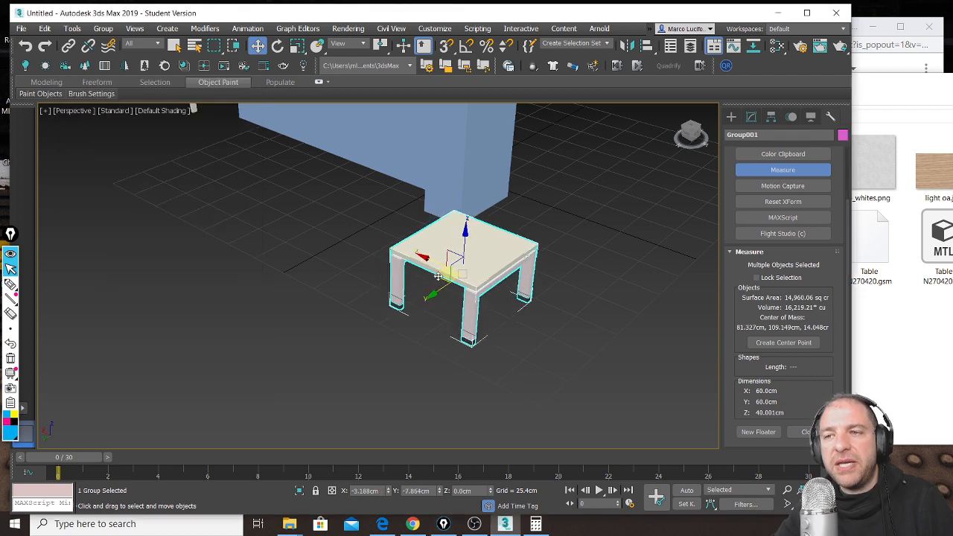
left_click(298, 46)
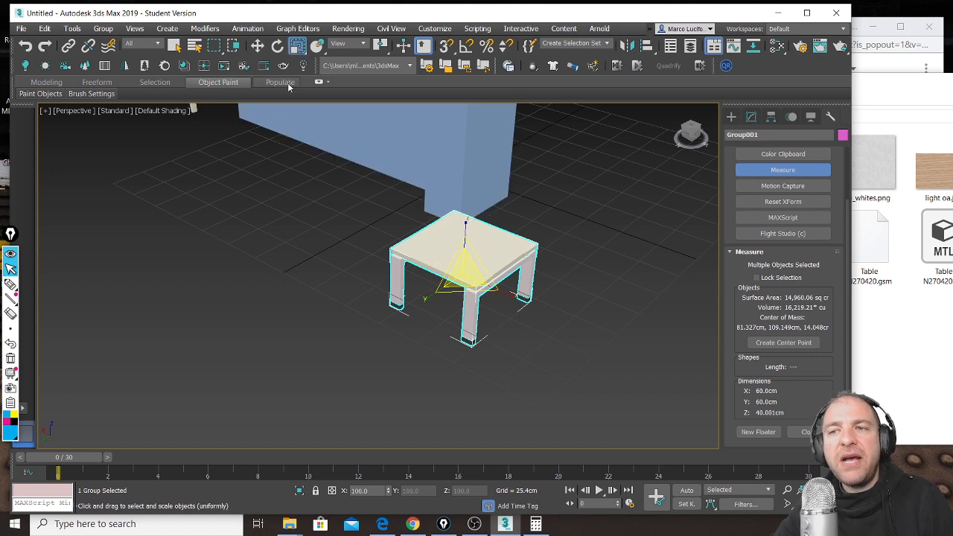
double_click(362, 490)
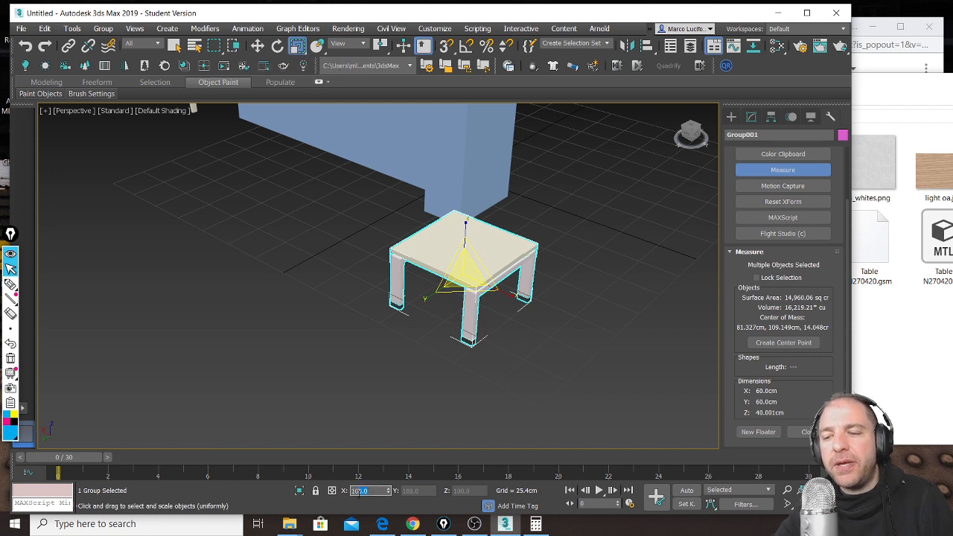
left_click_drag(368, 490, 333, 491)
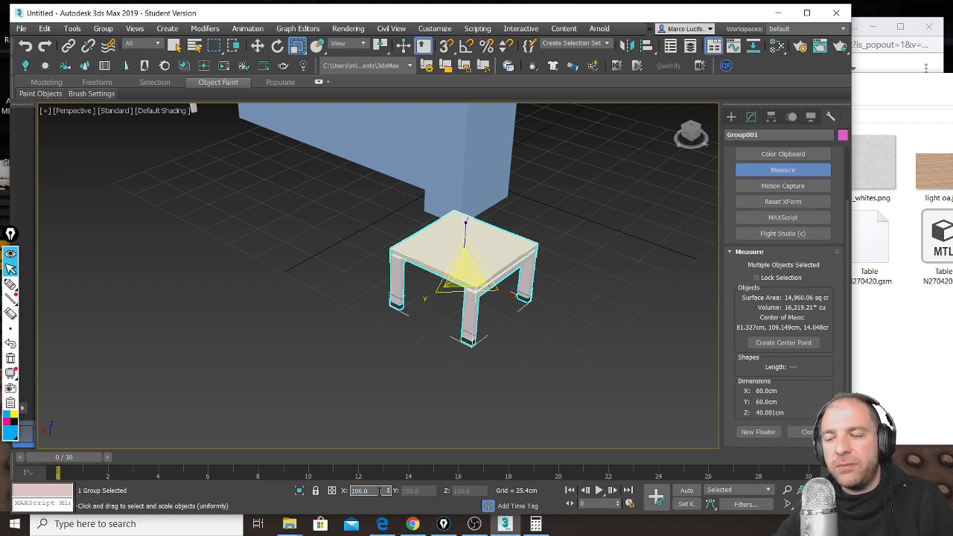
left_click_drag(369, 491, 330, 490)
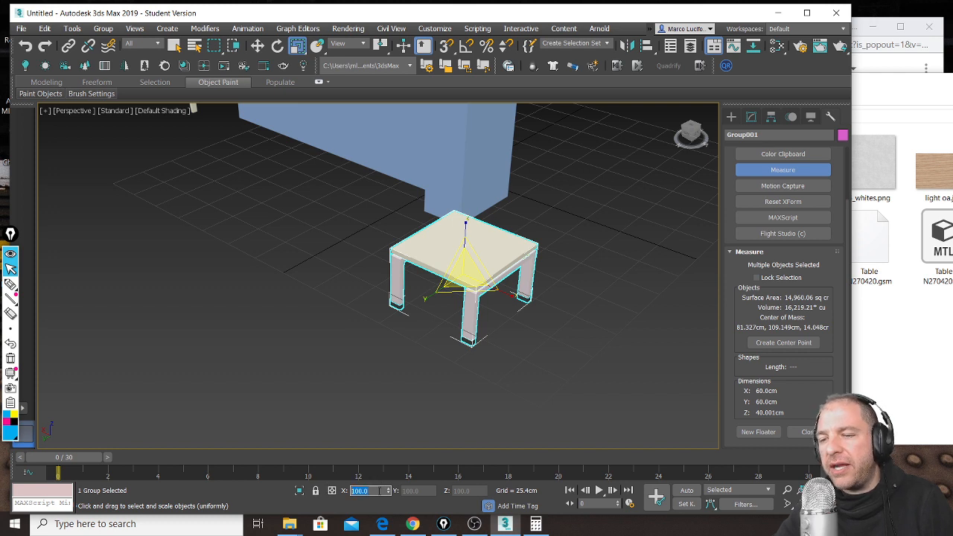
type("194.")
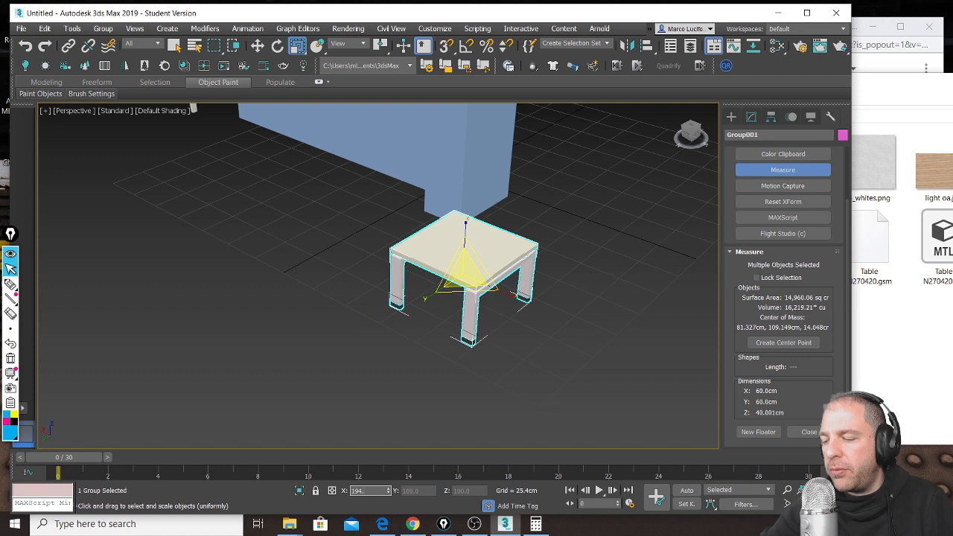
type("95")
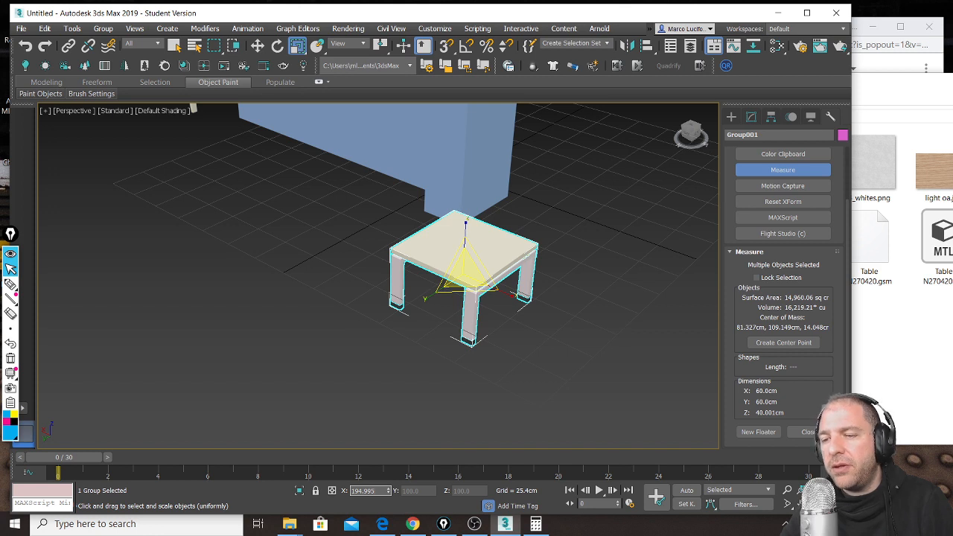
key("Return")
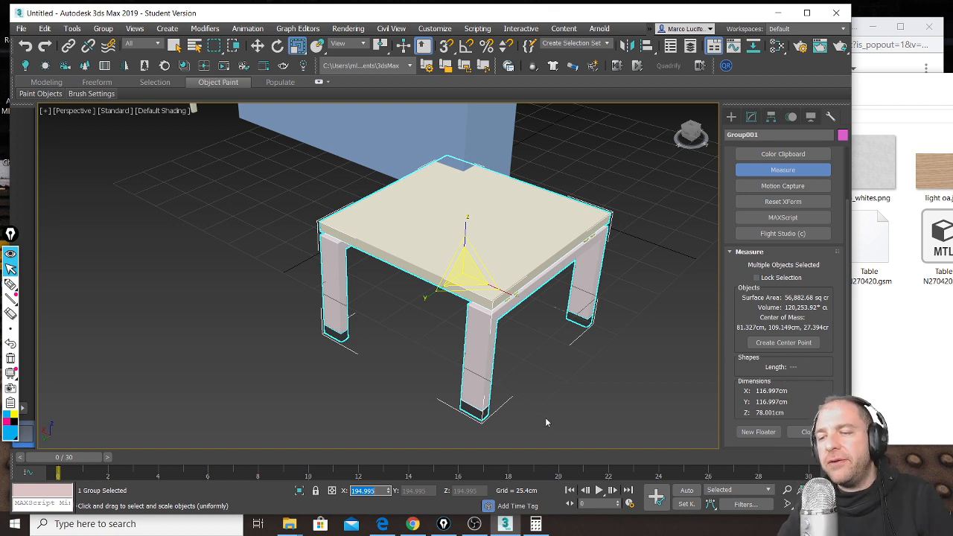
Step: Check the live chat in the browser, return to 3ds Max and undo the table group's last scaling
left_click(412, 524)
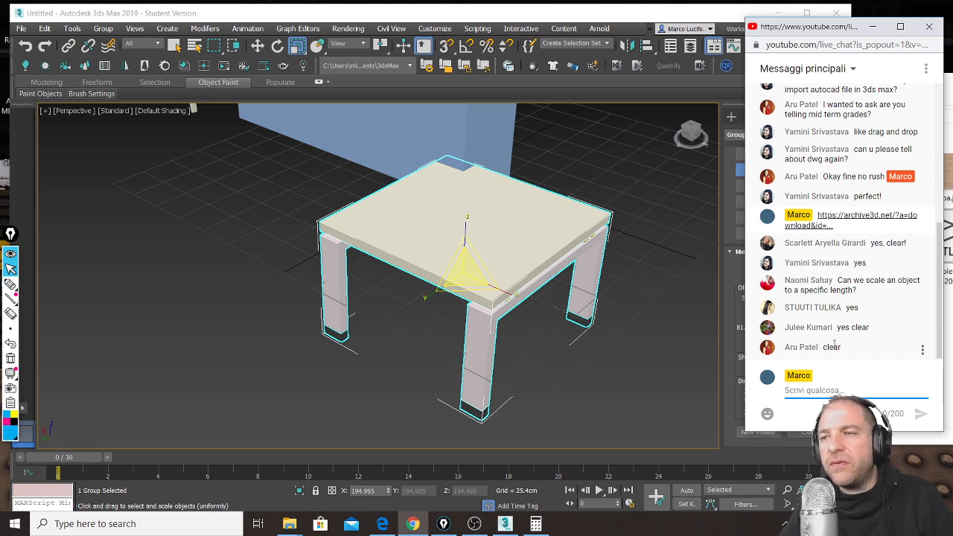
left_click(642, 15)
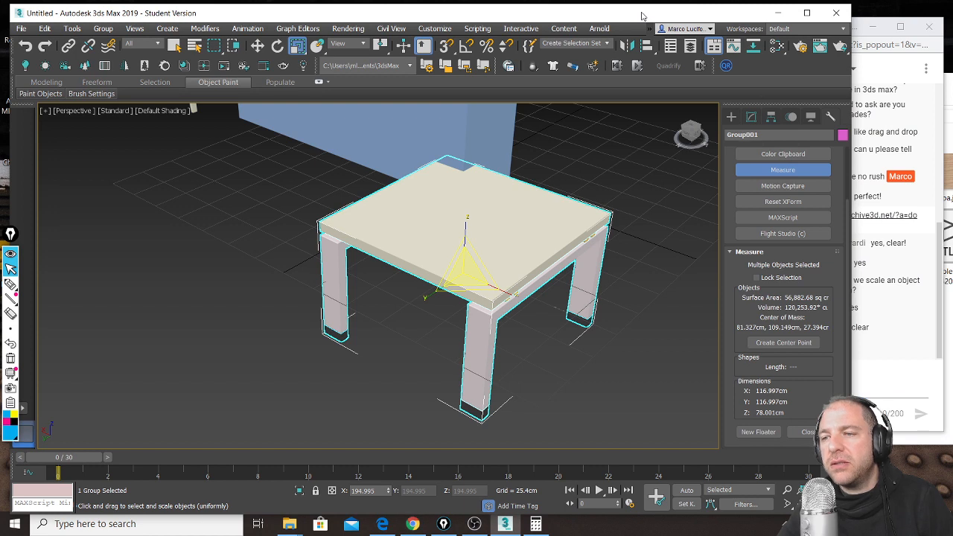
key("ctrl+z")
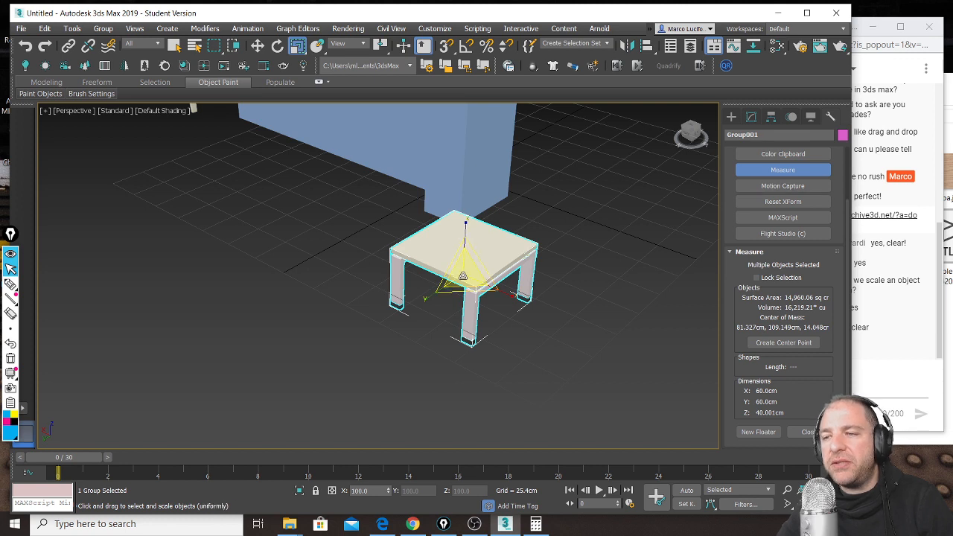
Step: Scale the table group uniformly freehand to about 197 percent and move it along X to about 90 cm, between the walls
left_click_drag(462, 275, 461, 226)
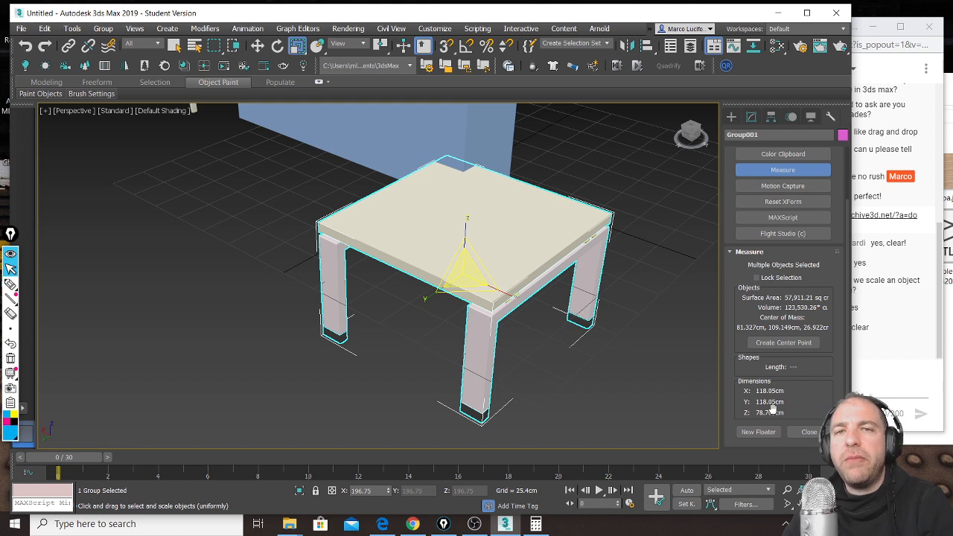
left_click(257, 46)
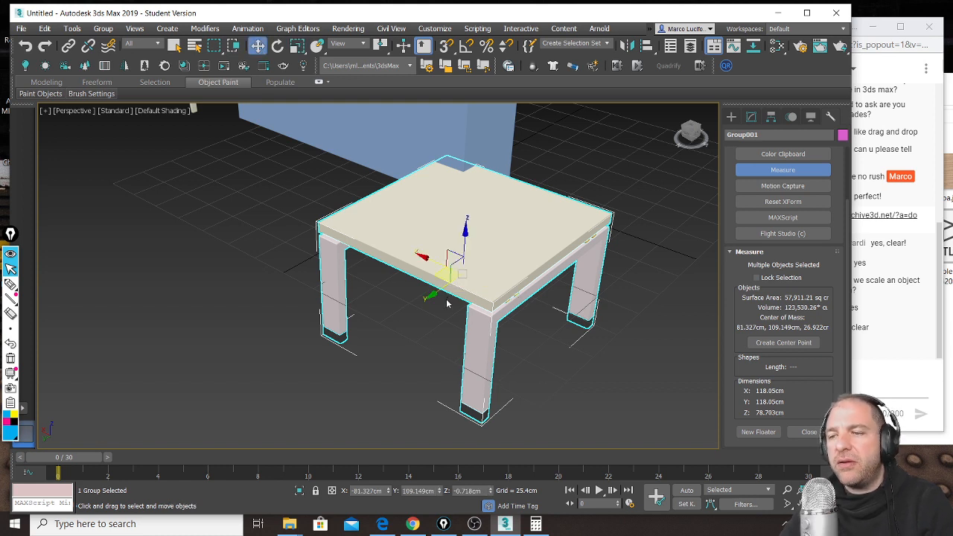
scroll(446, 303, "down", 5)
middle_click_drag(446, 303, 460, 403)
left_click_drag(460, 404, 395, 355)
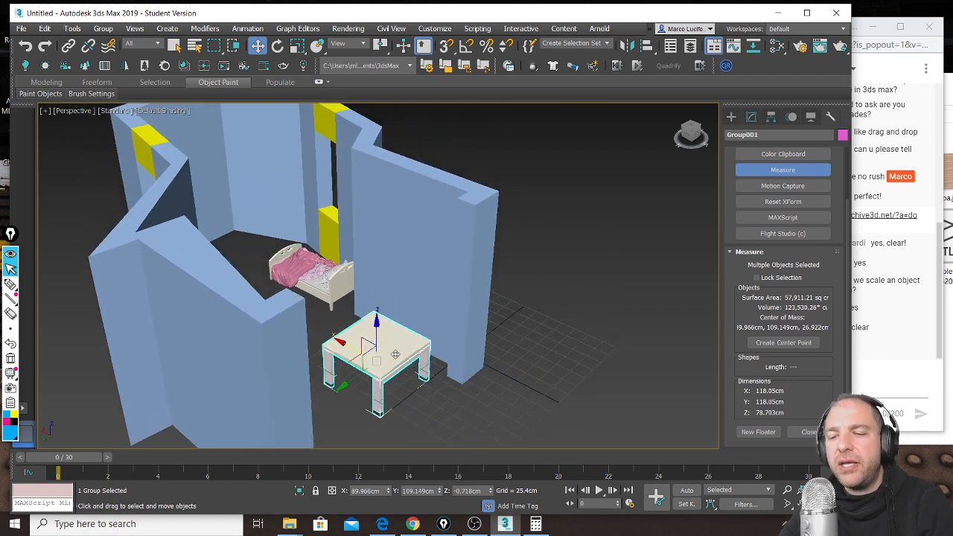
Step: Raise the table group vertically to about 36 cm in Z
middle_click_drag(395, 354, 378, 350, "alt")
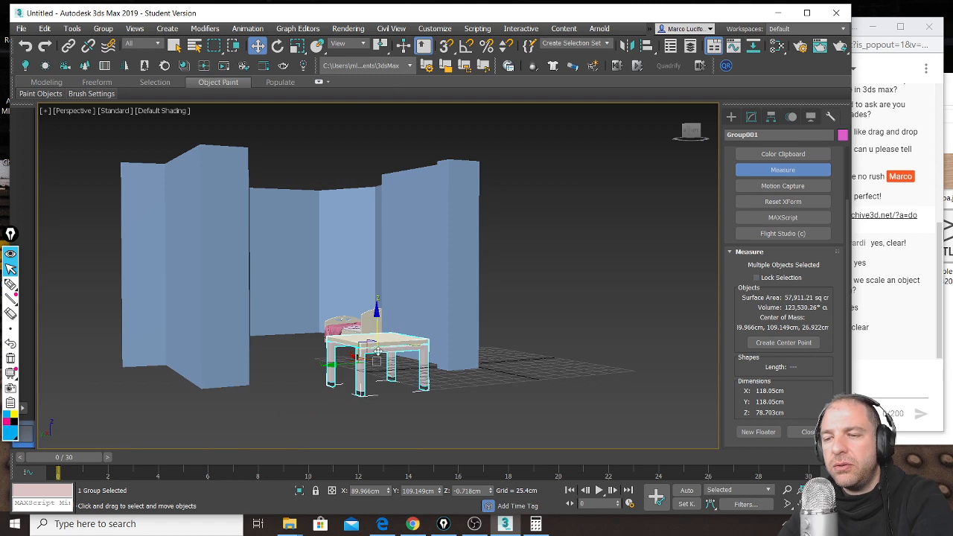
scroll(377, 350, "up", 5)
left_click_drag(377, 344, 384, 298)
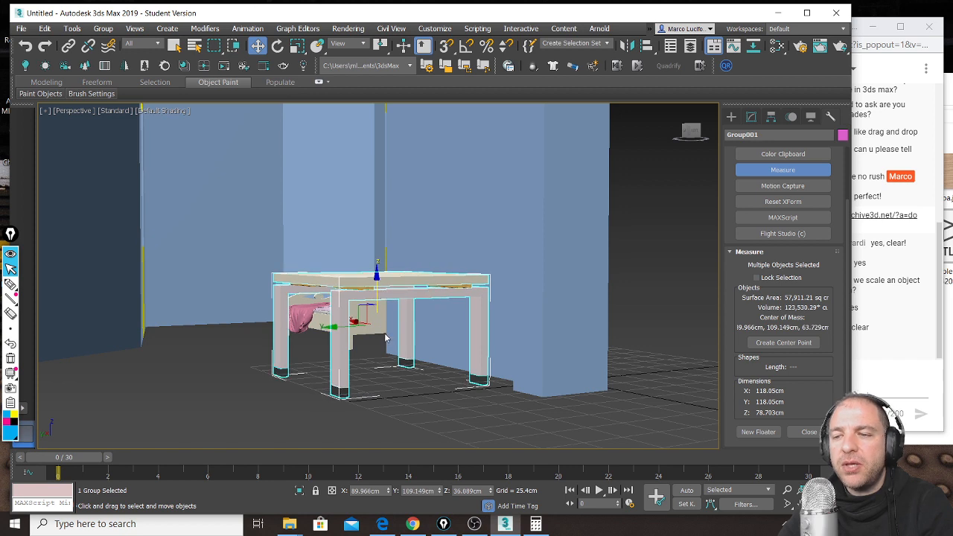
Step: Examine the kid's bed inside the room up close, including its blankets, pillows and mattress
middle_click_drag(384, 297, 375, 321, "alt")
scroll(374, 322, "up", 2)
middle_click_drag(290, 298, 431, 415)
middle_click_drag(357, 208, 654, 205)
scroll(372, 324, "up", 2)
scroll(499, 315, "up", 10)
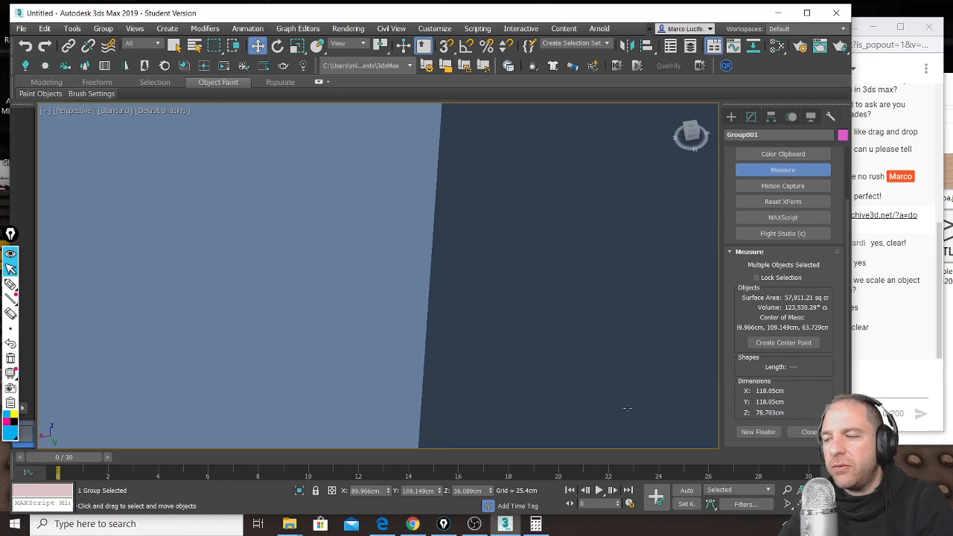
middle_click_drag(588, 378, 466, 354)
key("z")
middle_click_drag(559, 281, 509, 309)
scroll(509, 308, "up", 8)
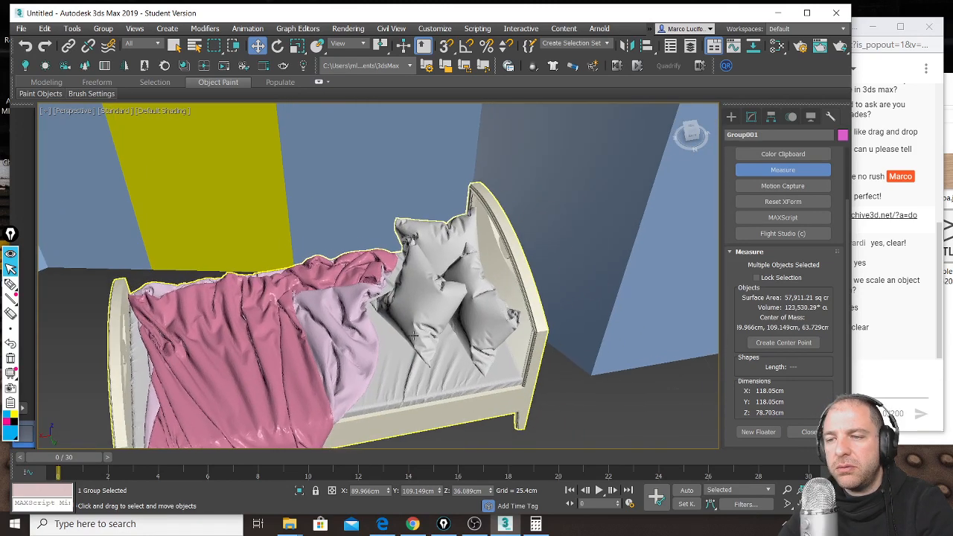
scroll(499, 238, "up", 4)
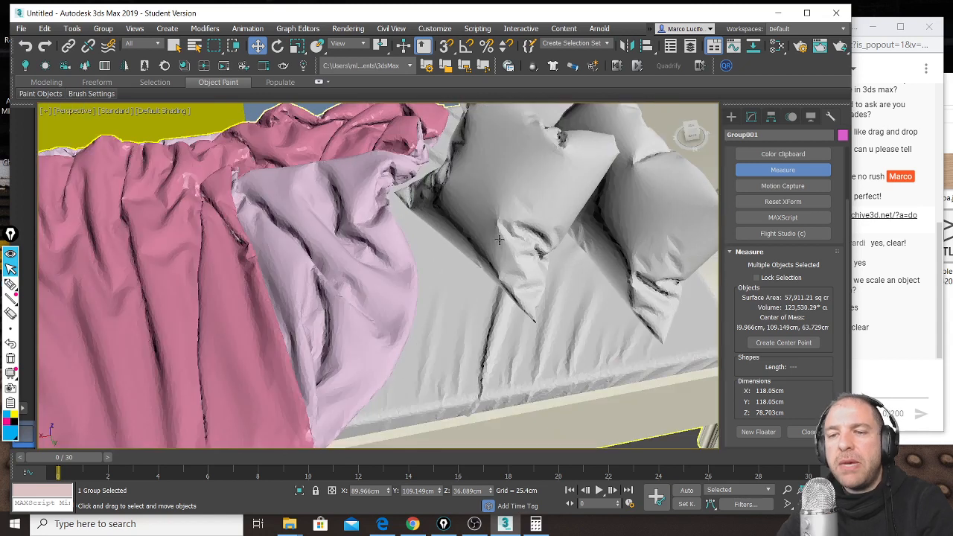
scroll(370, 270, "down", 5)
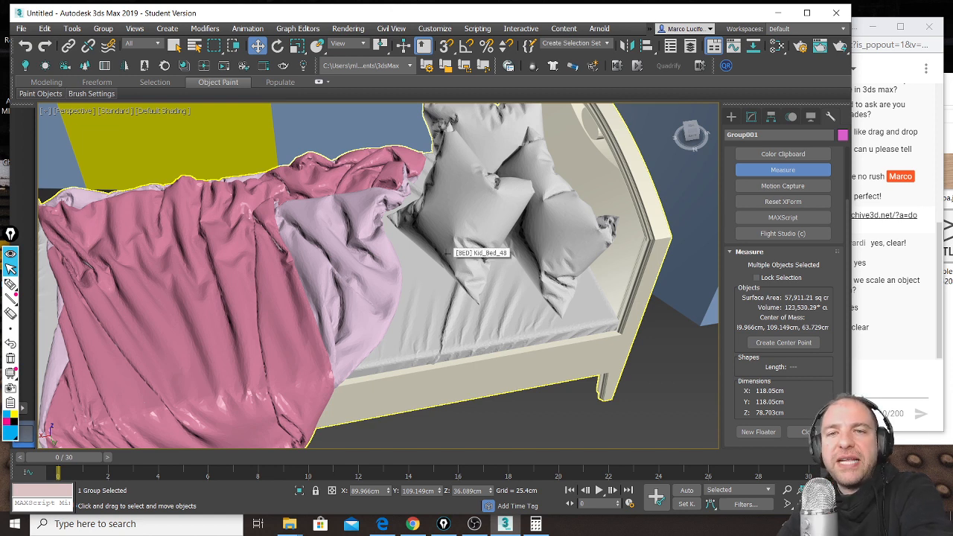
Step: Open the Slate Material Editor and position it so the bed's blankets stay visible beside it
key("m")
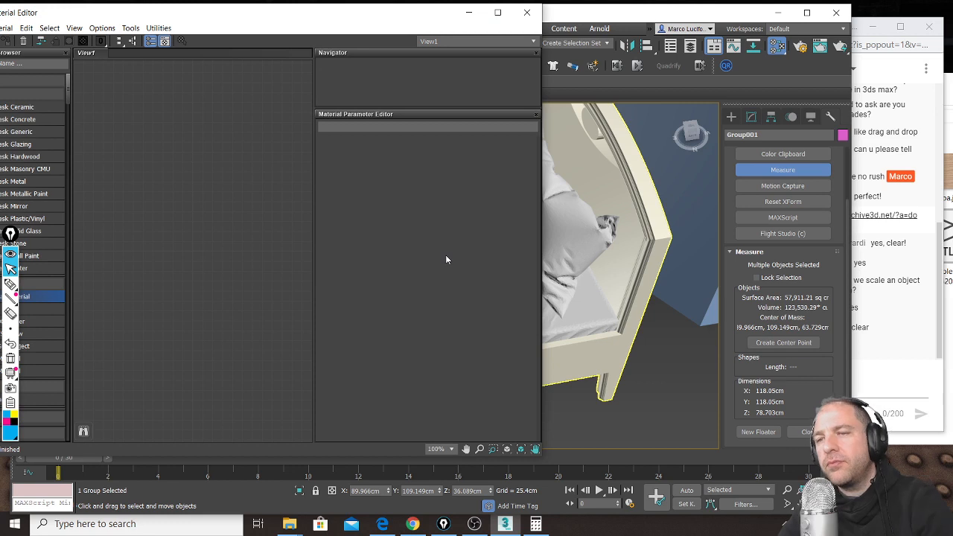
scroll(593, 252, "up", 5)
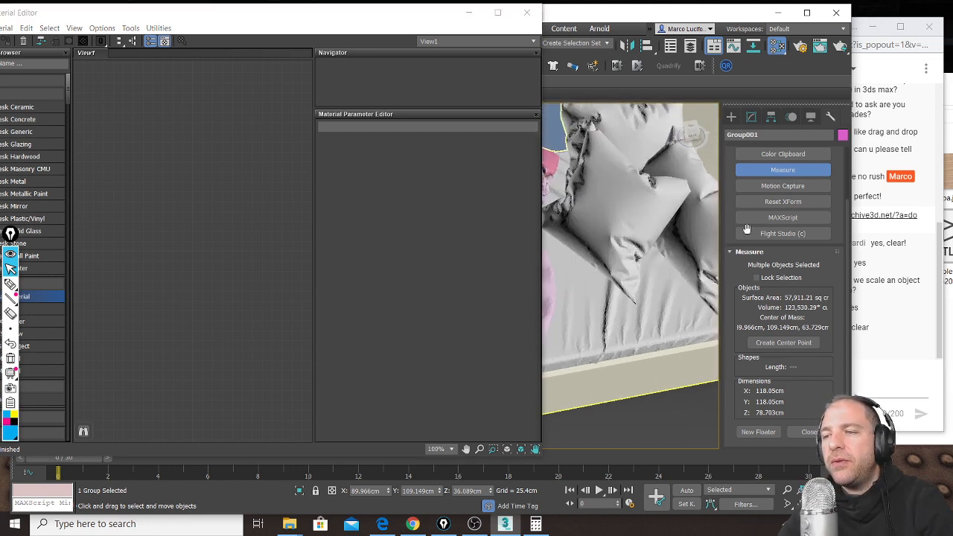
middle_click_drag(593, 251, 726, 253)
scroll(624, 251, "up", 2)
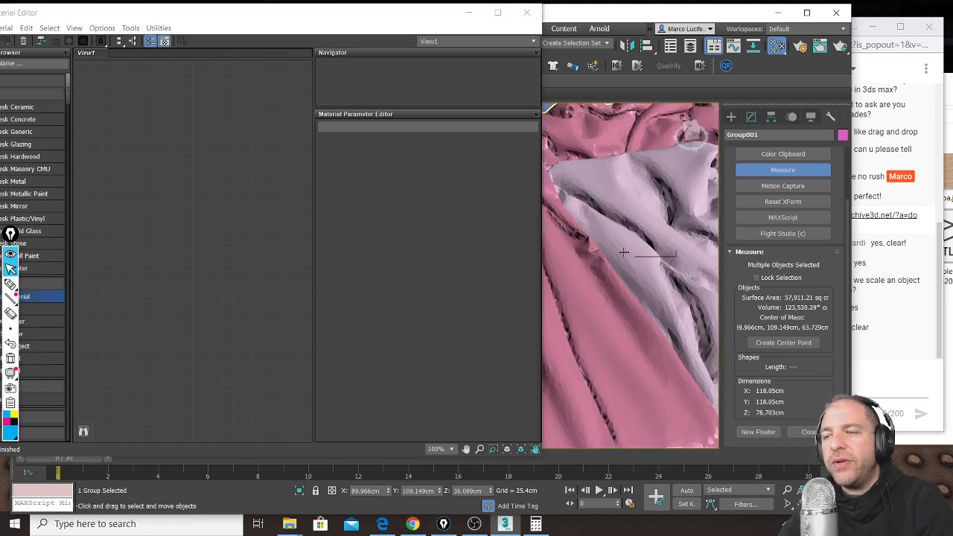
scroll(625, 251, "down", 2)
scroll(618, 255, "down", 2)
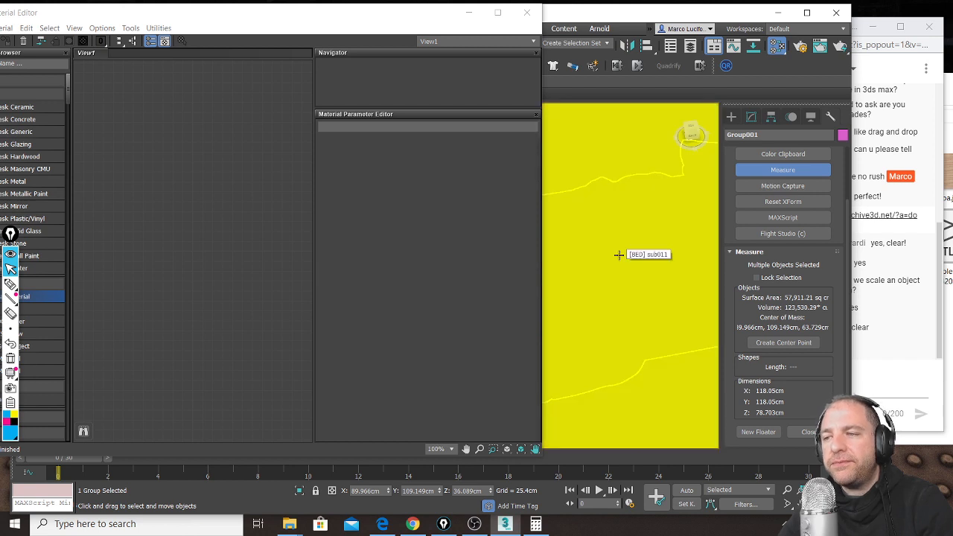
scroll(618, 255, "up", 2)
left_click_drag(213, 13, 299, 30)
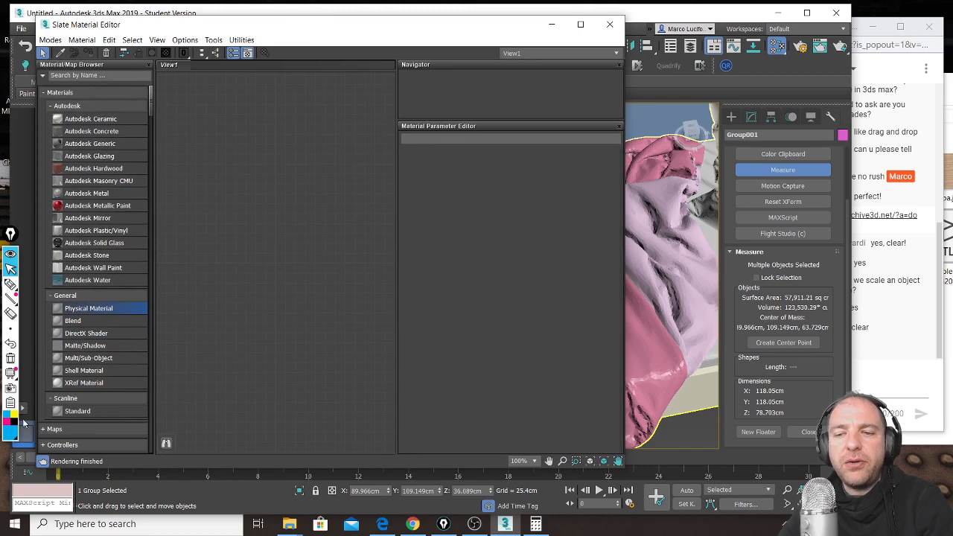
Step: Mark the material editor's eyedropper tool with a pink freehand box and clear the annotation
left_click(7, 421)
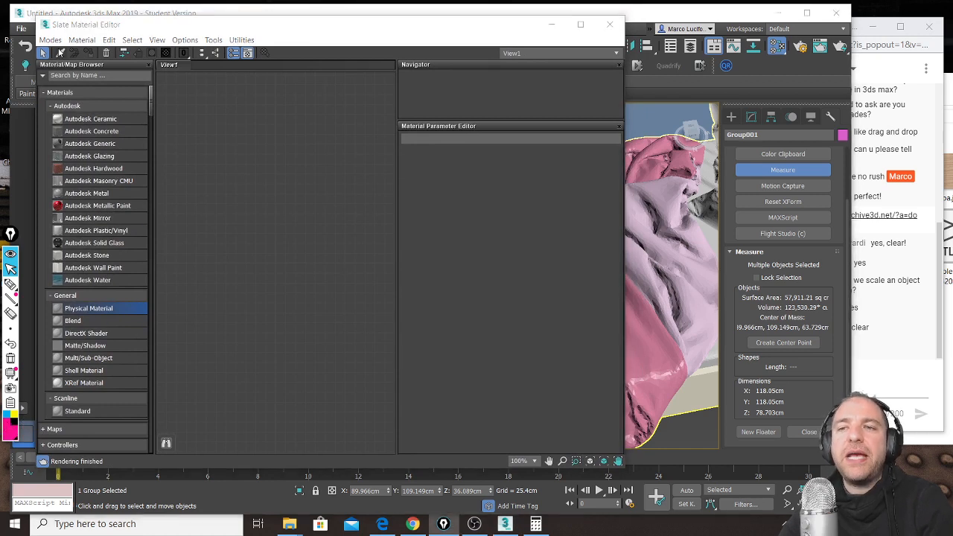
left_click(11, 284)
mouse_move(49, 39)
left_mouse_down()
mouse_move(51, 65)
mouse_move(64, 66)
mouse_move(70, 50)
mouse_move(52, 39)
mouse_move(51, 49)
mouse_move(62, 64)
mouse_move(66, 39)
mouse_move(51, 40)
mouse_move(67, 48)
mouse_move(66, 65)
left_mouse_up()
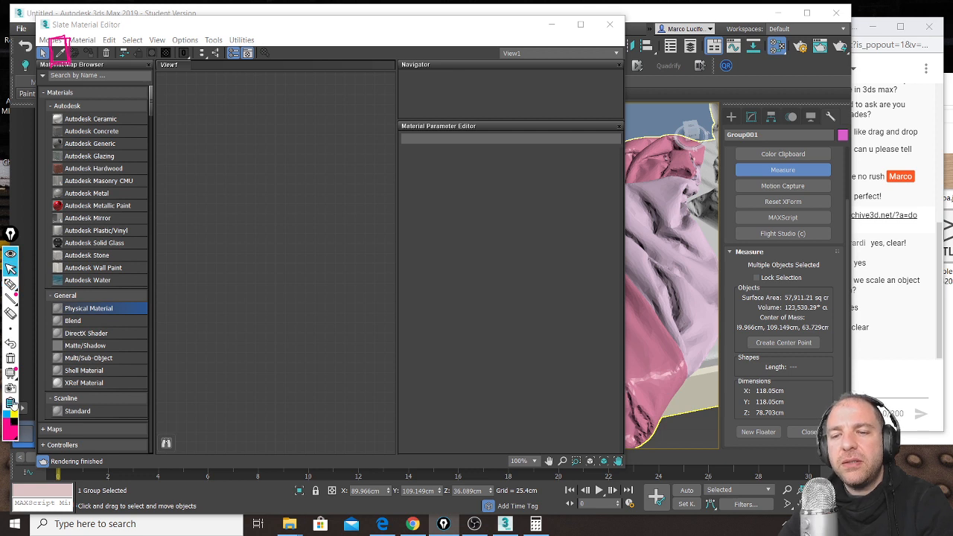
left_click(10, 358)
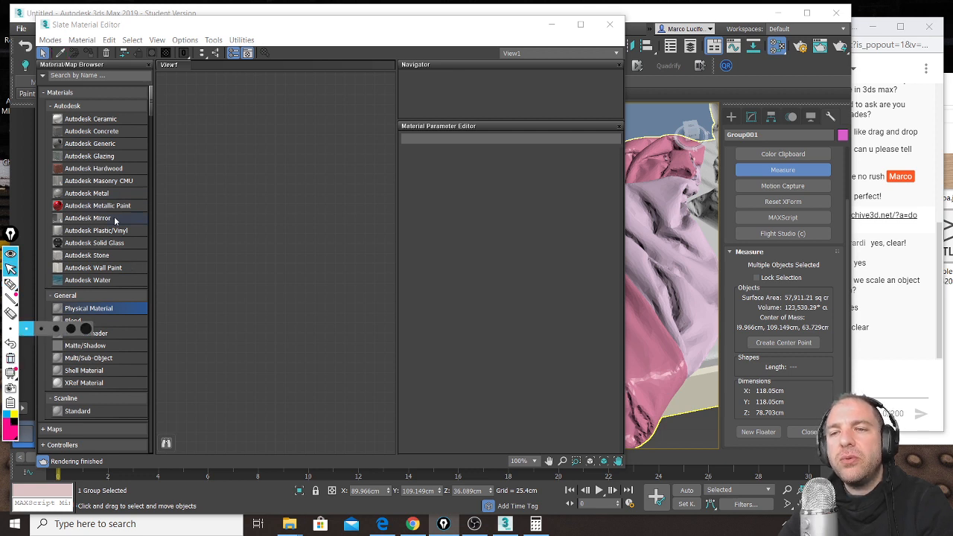
left_click(381, 27)
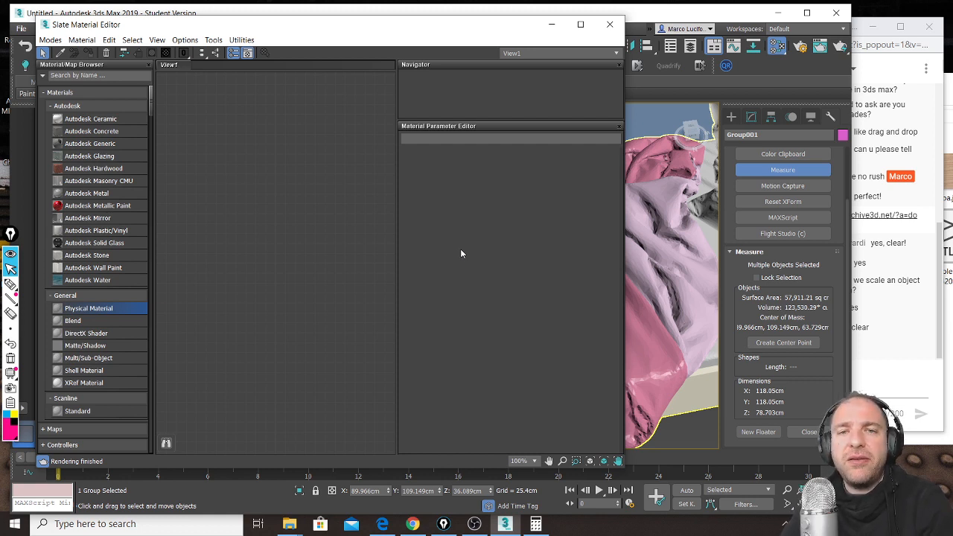
Step: Sample the blanket's material from the bed into the node view and dismiss the renderer's missing-texture messages
left_click(61, 55)
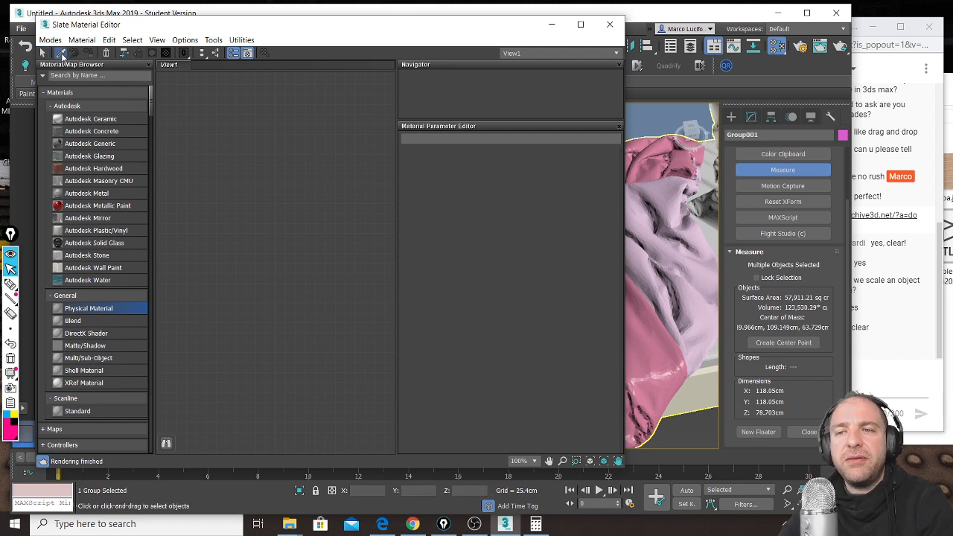
left_click_drag(156, 30, 153, 29)
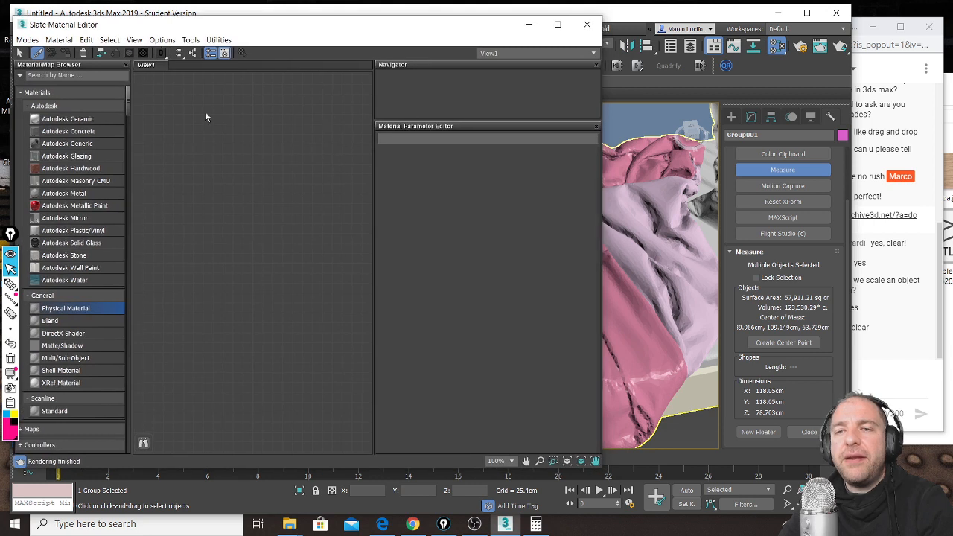
left_click(631, 251)
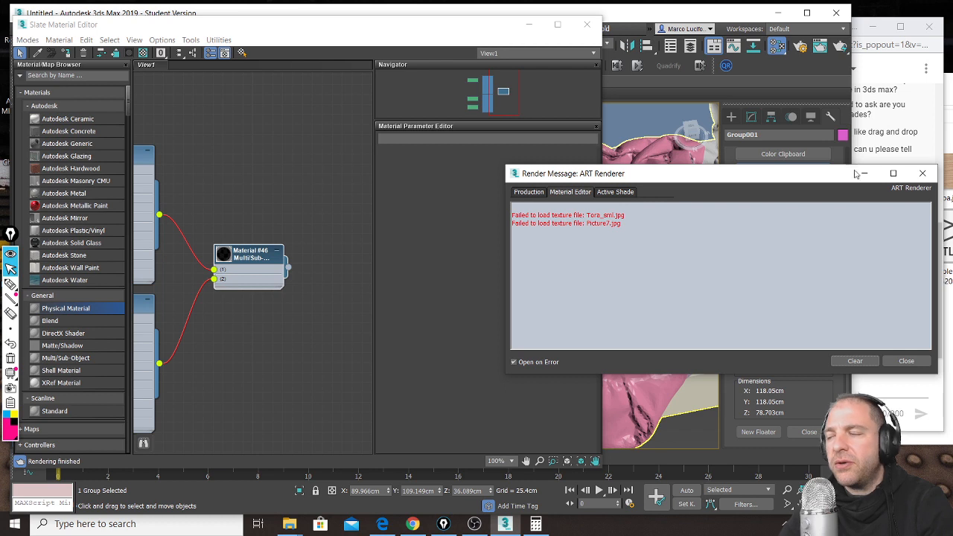
left_click(922, 172)
middle_click_drag(271, 221, 363, 197)
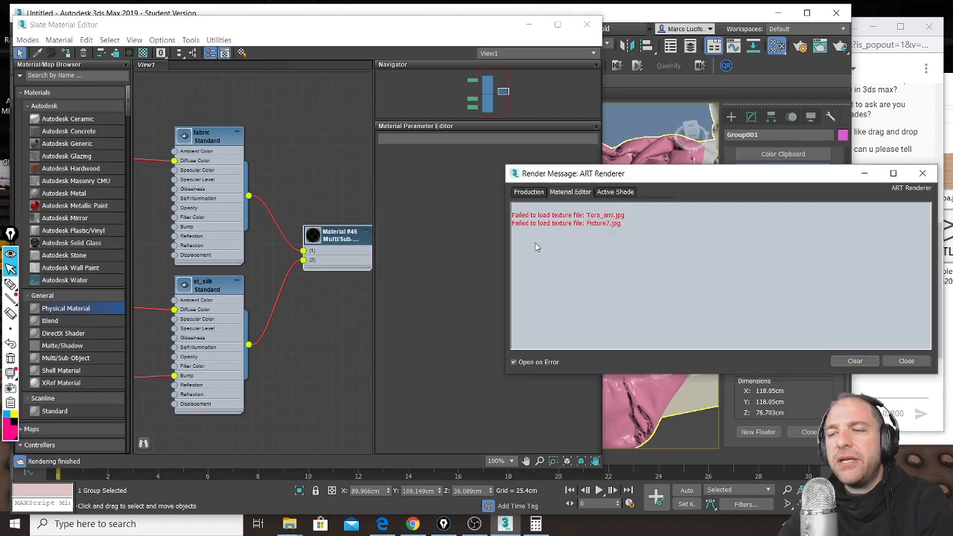
left_click(922, 172)
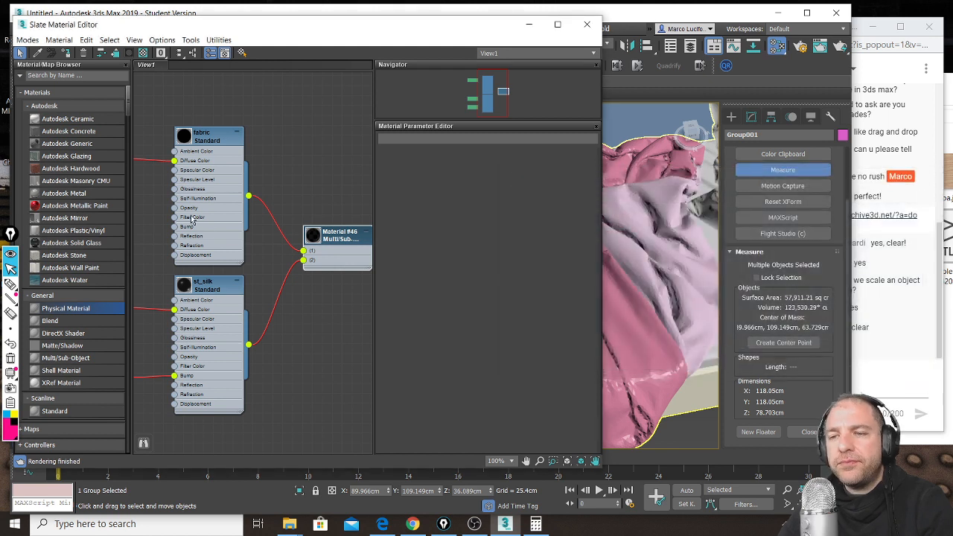
Step: Widen the material editor, bring the whole material tree into view and slightly reposition the fabric, st_silk and Multi/Sub-Object nodes
left_click_drag(602, 248, 717, 253)
middle_click_drag(260, 229, 339, 227)
middle_click_drag(216, 219, 271, 214)
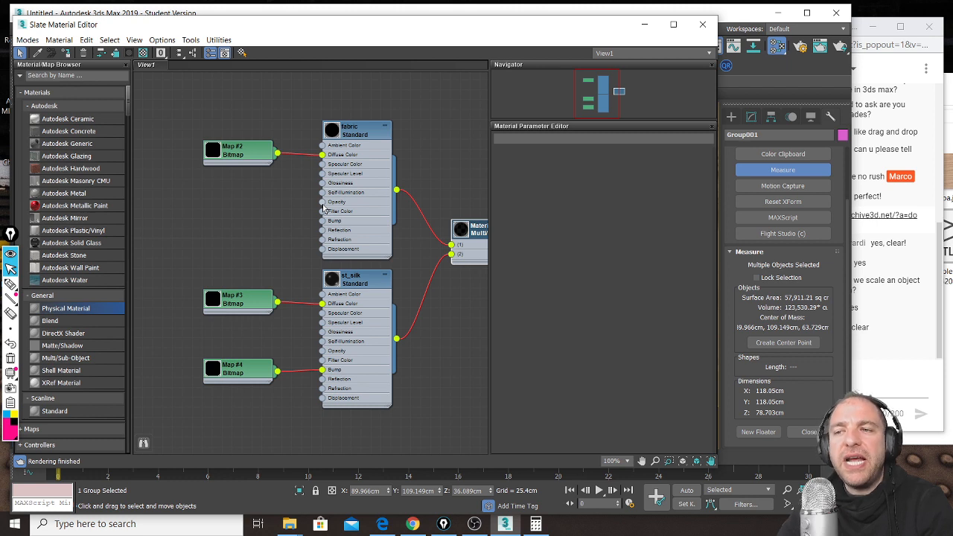
middle_click_drag(393, 238, 340, 238)
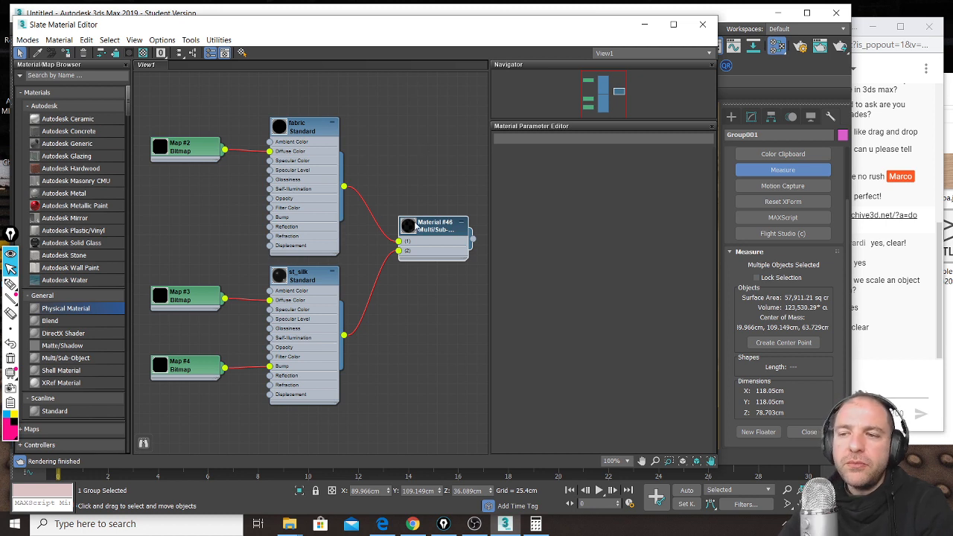
mouse_move(302, 126)
left_mouse_down()
mouse_move(314, 123)
mouse_move(302, 126)
left_mouse_up()
left_click_drag(307, 278, 305, 288)
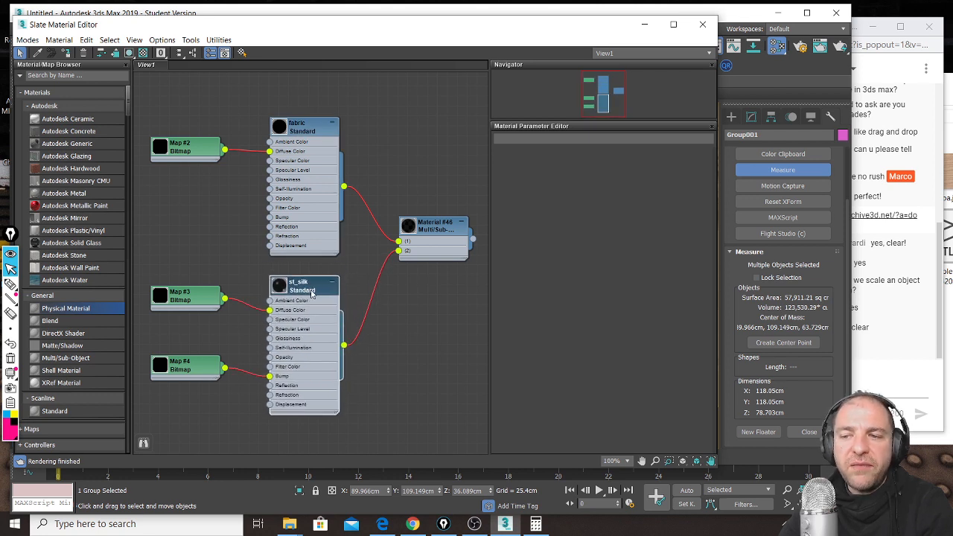
left_click_drag(304, 136, 316, 134)
left_click_drag(442, 234, 445, 241)
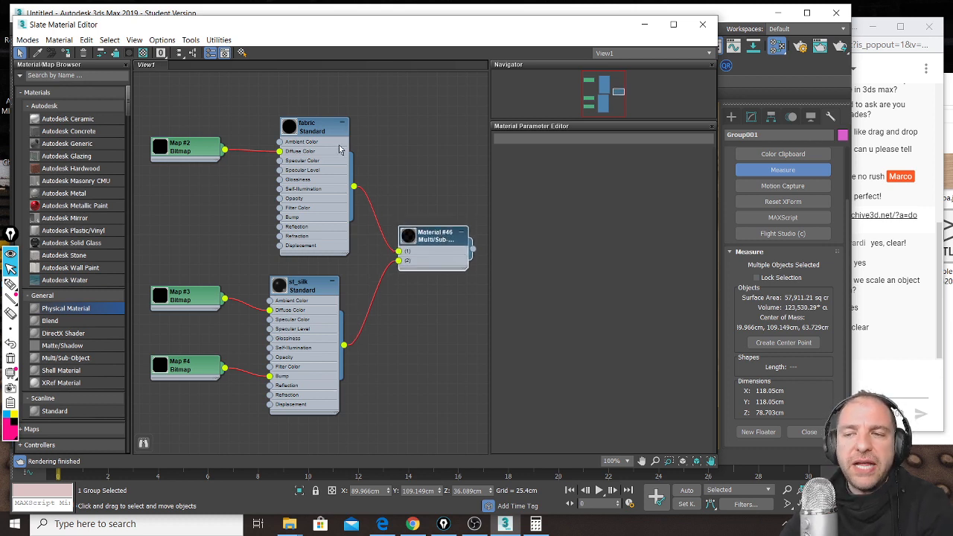
Step: Open the parameters of the Map #2 bitmap node that feeds the fabric material's Diffuse Color
left_click(185, 152)
scroll(182, 153, "up", 5)
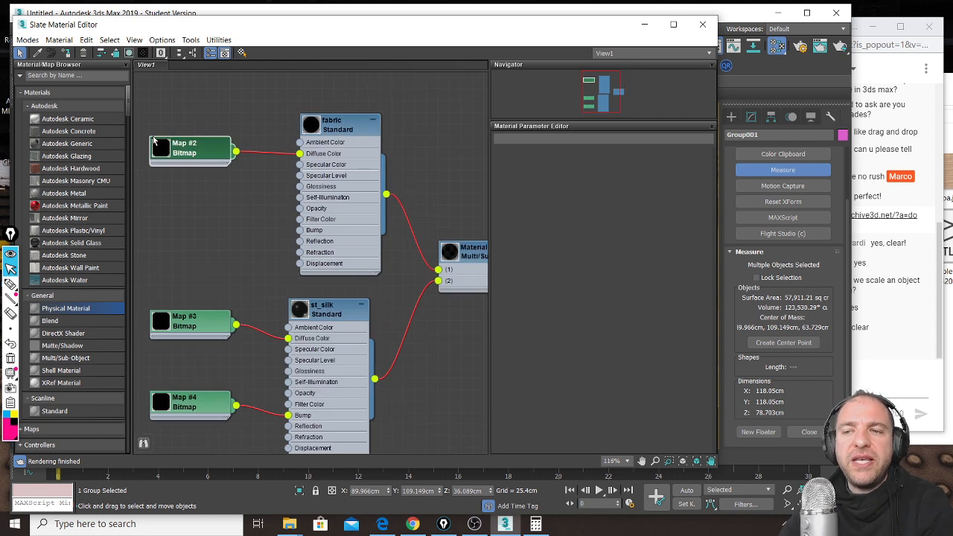
scroll(160, 147, "up", 1)
mouse_move(225, 152)
left_mouse_down()
mouse_move(229, 145)
mouse_move(224, 157)
left_mouse_up()
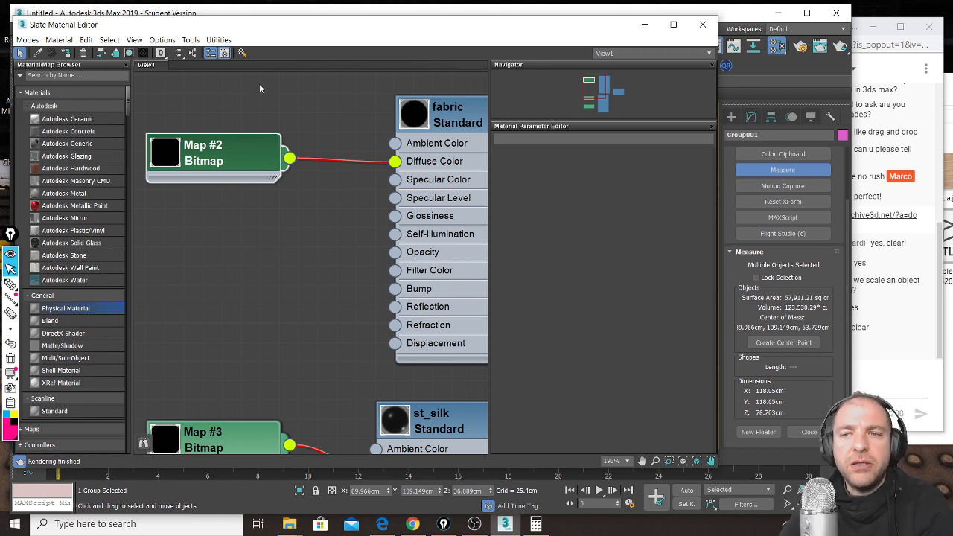
scroll(253, 142, "down", 2)
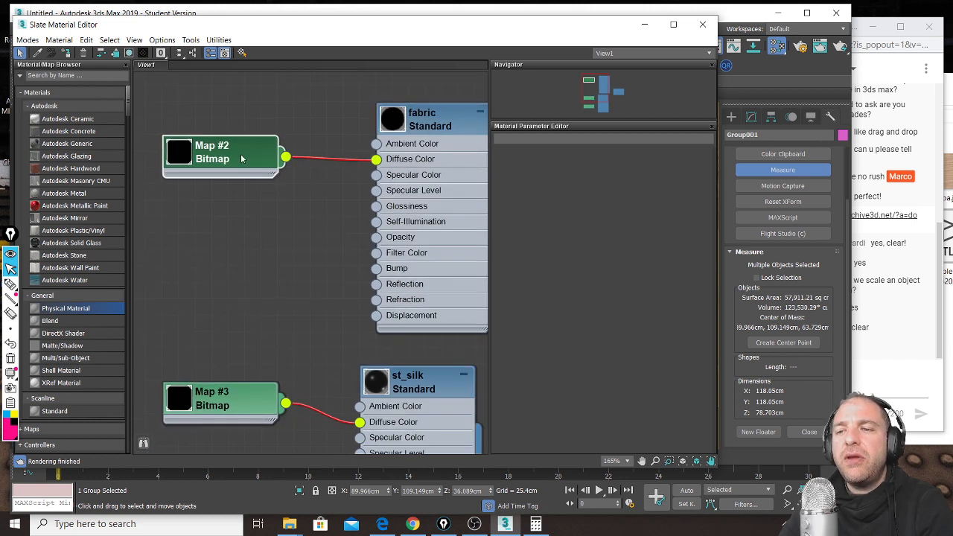
double_click(238, 158)
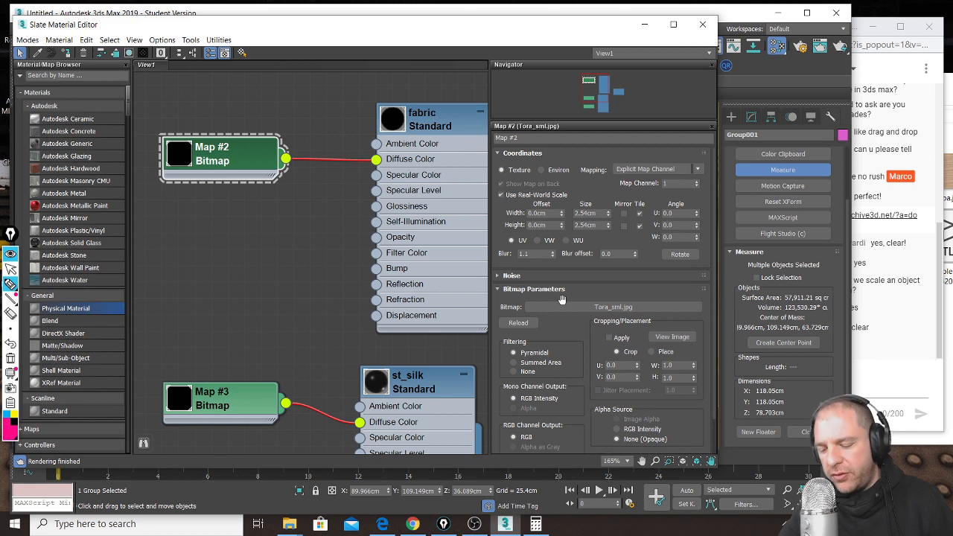
Step: Circle Map #2's bitmap file name in pink and clear the annotation
mouse_move(633, 286)
left_mouse_down()
mouse_move(679, 311)
mouse_move(565, 300)
mouse_move(593, 338)
mouse_move(558, 297)
left_mouse_up()
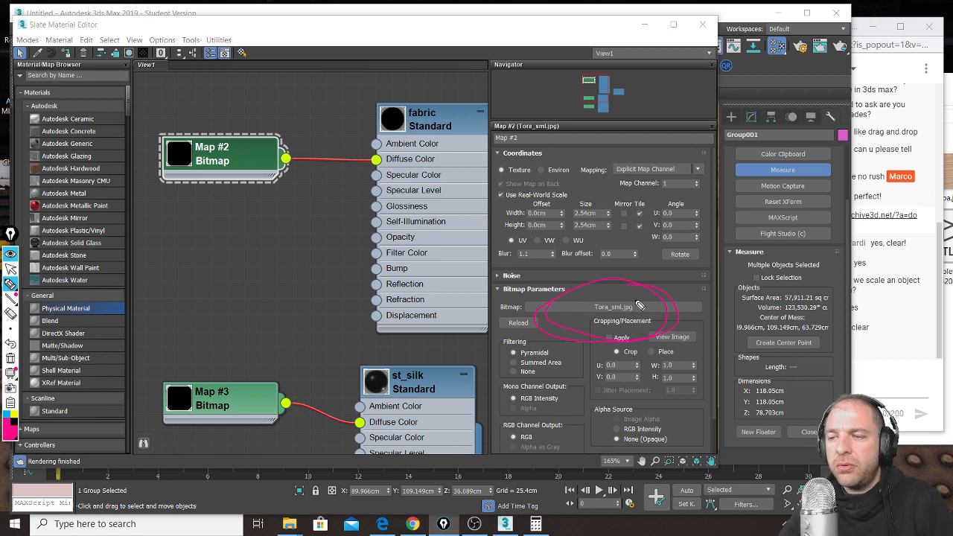
key("ctrl+shift+7")
key("ctrl+shift+2")
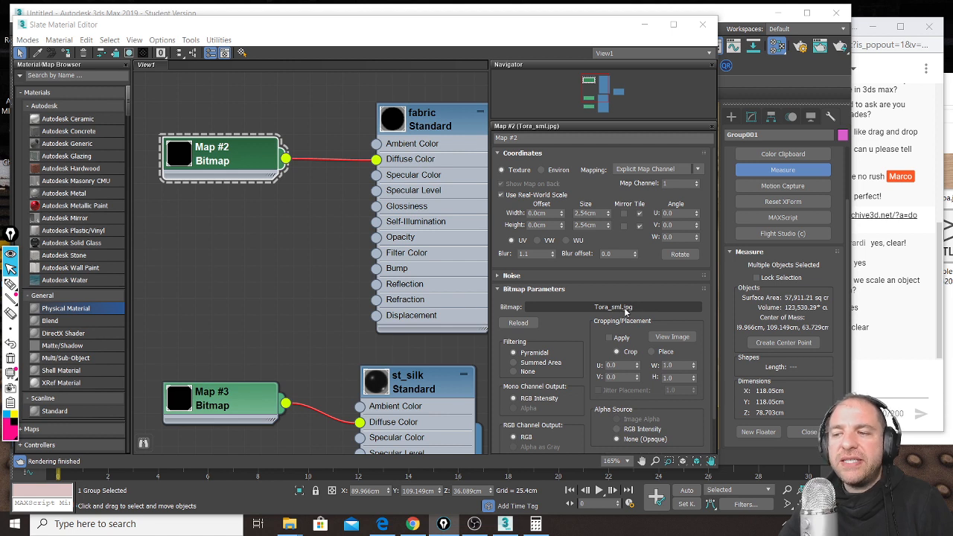
Step: Relink Map #2's bitmap to Tora_sml.jpg from the BED folder in Downloads
left_click(624, 307)
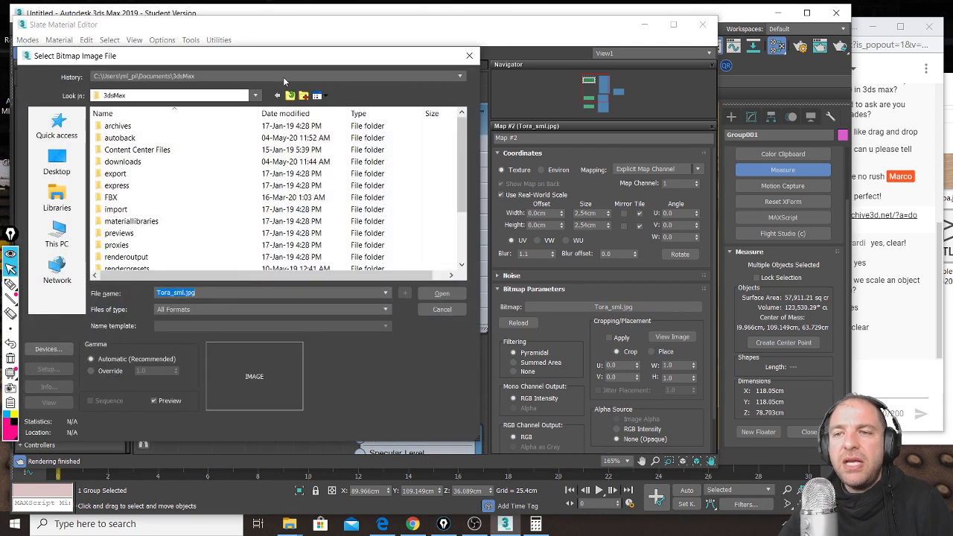
left_click(255, 95)
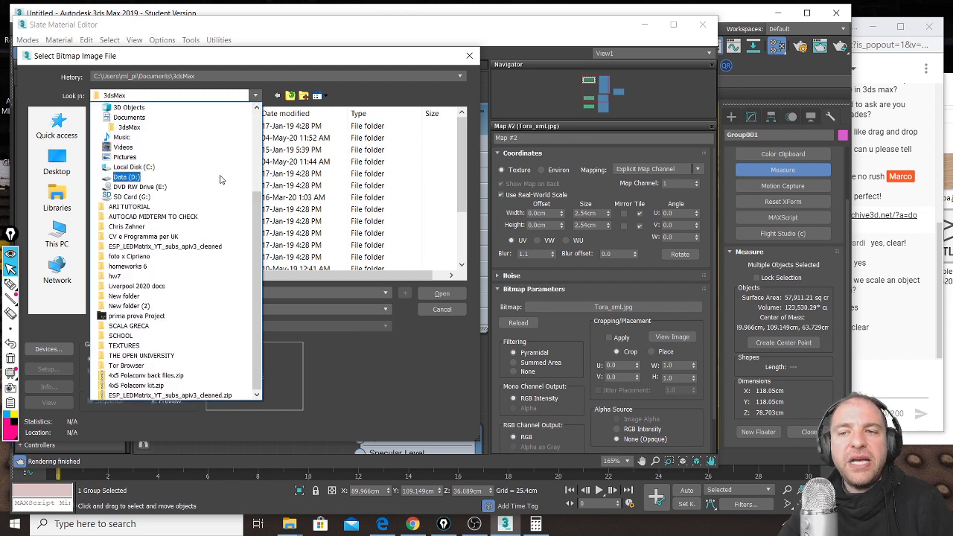
scroll(241, 131, "up", 4)
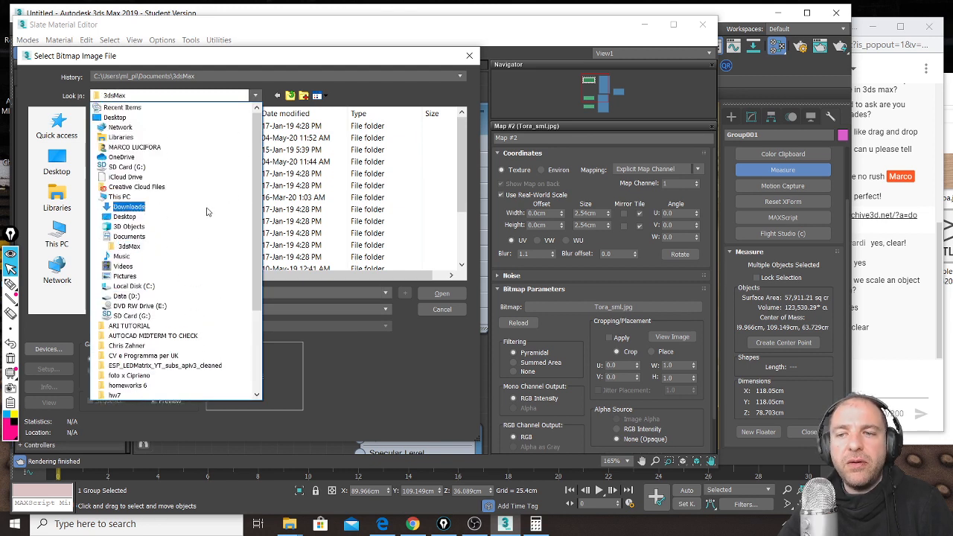
left_click(207, 206)
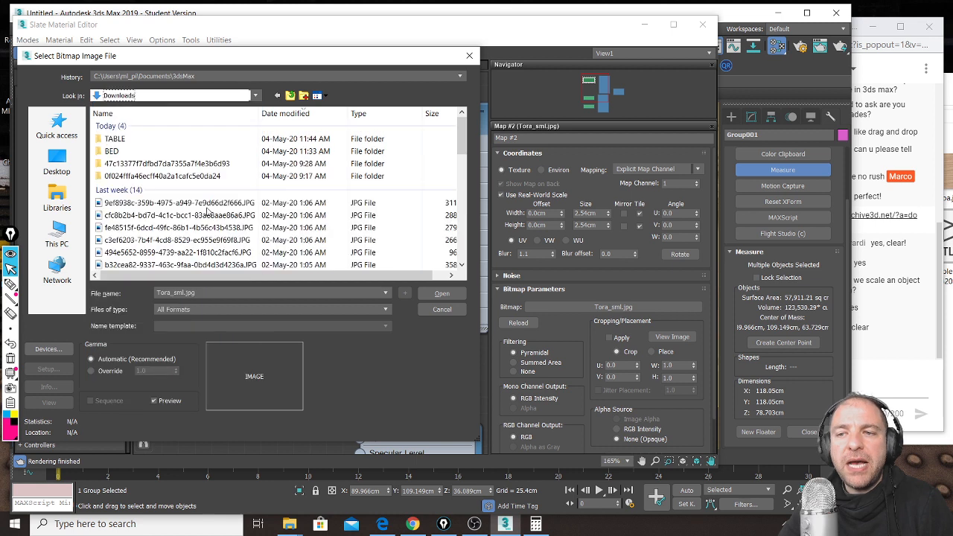
double_click(117, 153)
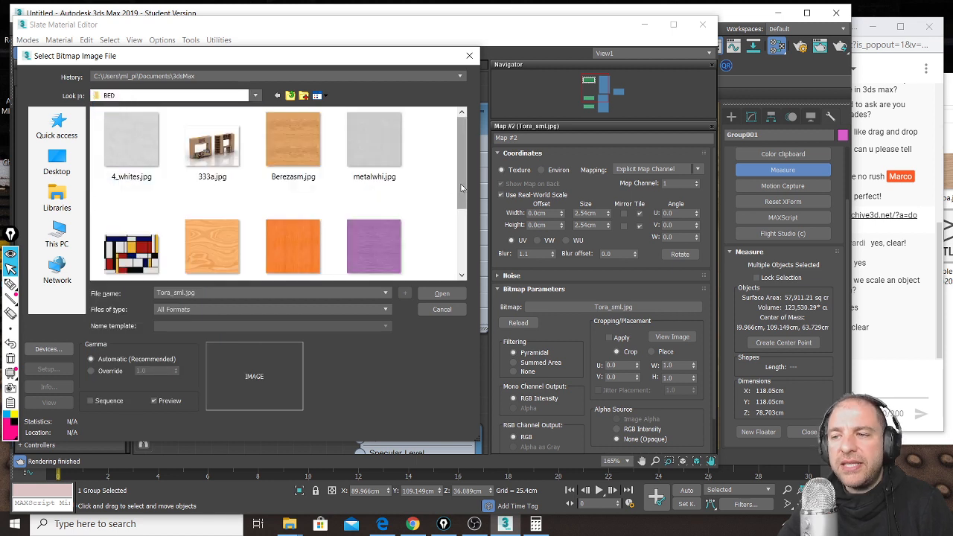
left_click_drag(462, 178, 466, 216)
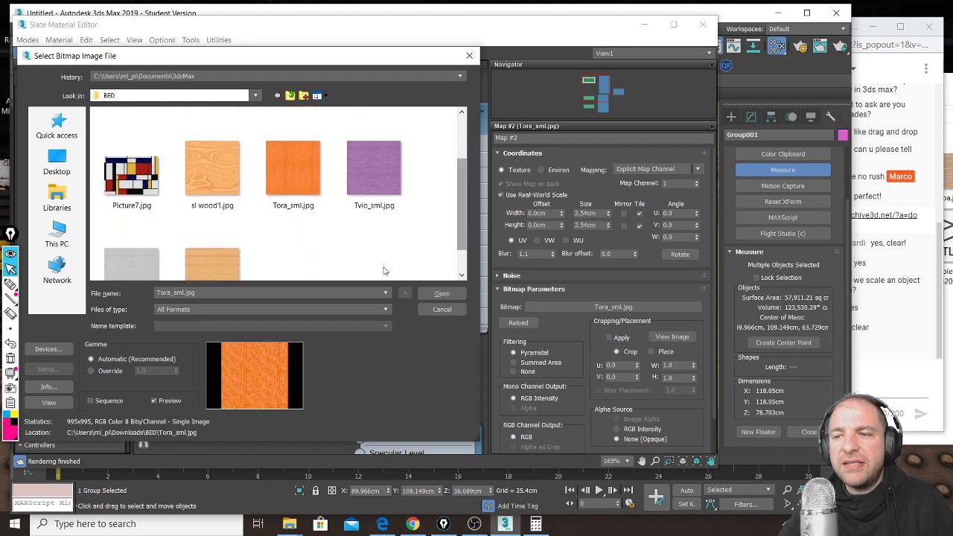
left_click(303, 192)
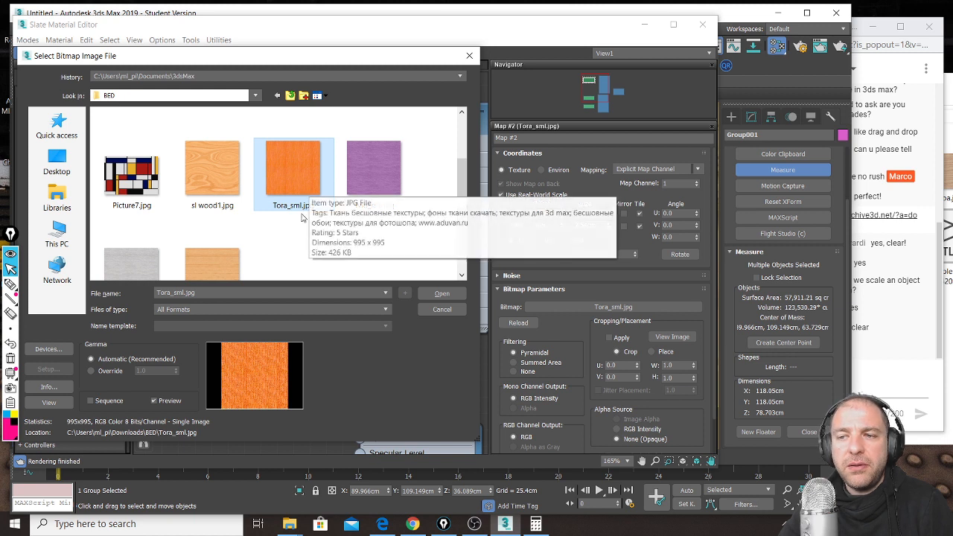
left_click(445, 294)
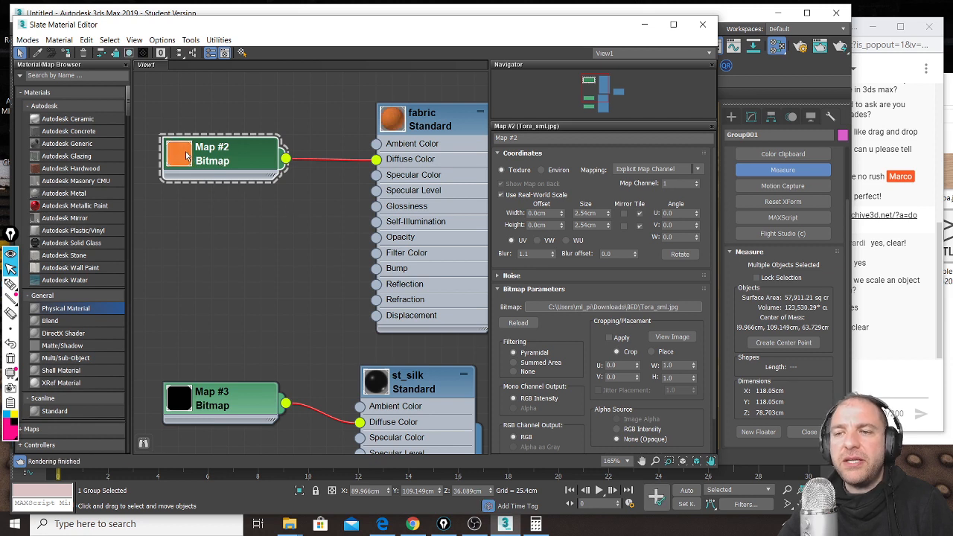
Step: Relink Map #3, the bitmap feeding the st_silk material's Diffuse Color, to Picture7.jpg from the BED folder in Downloads
middle_click_drag(318, 335, 319, 192)
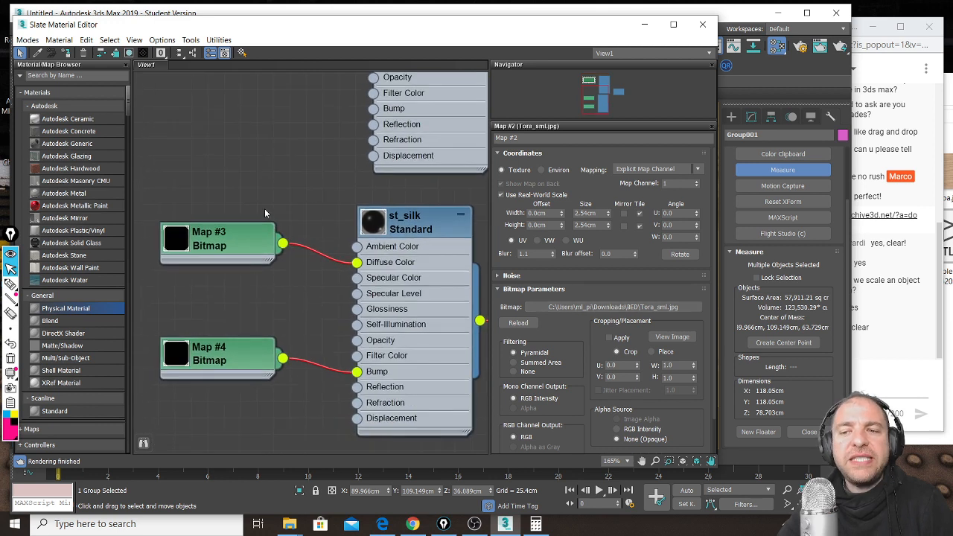
left_click(215, 251)
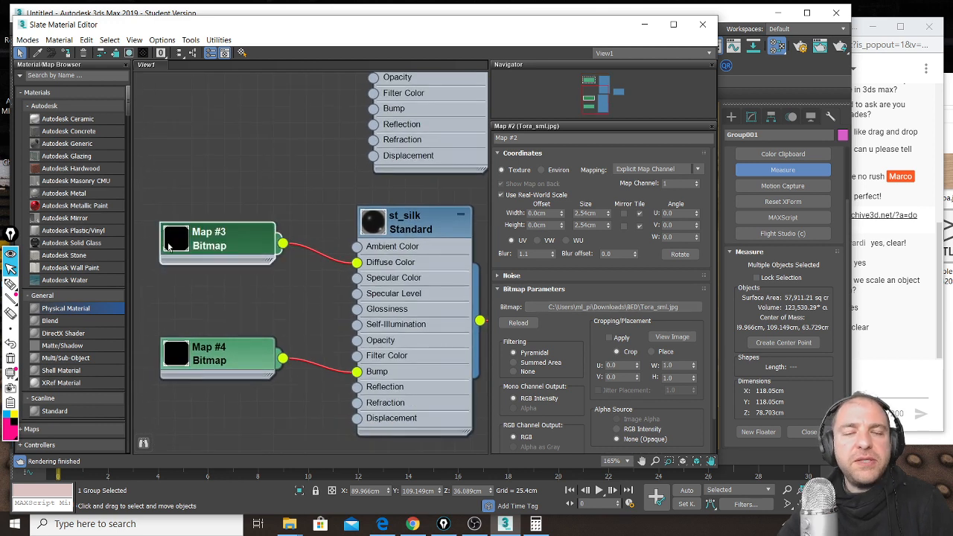
double_click(222, 246)
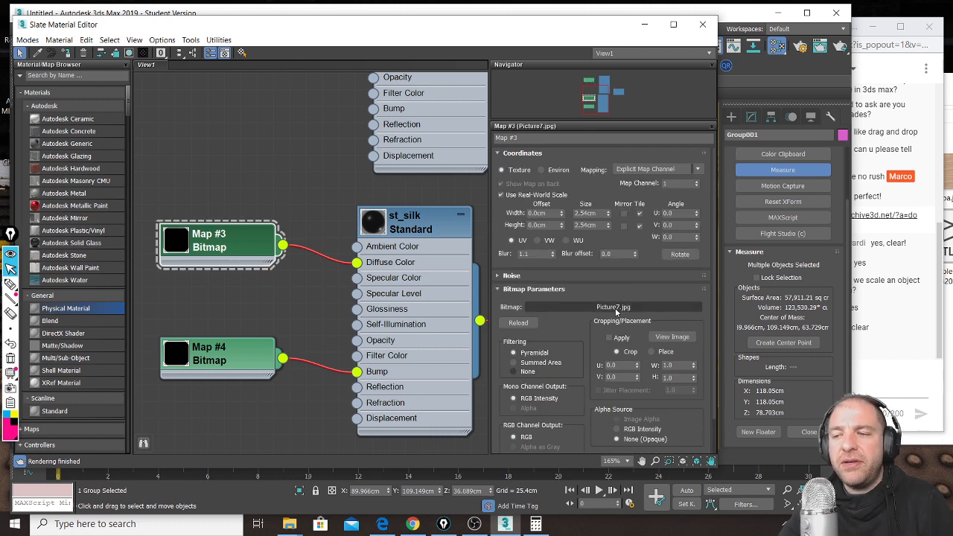
left_click(615, 309)
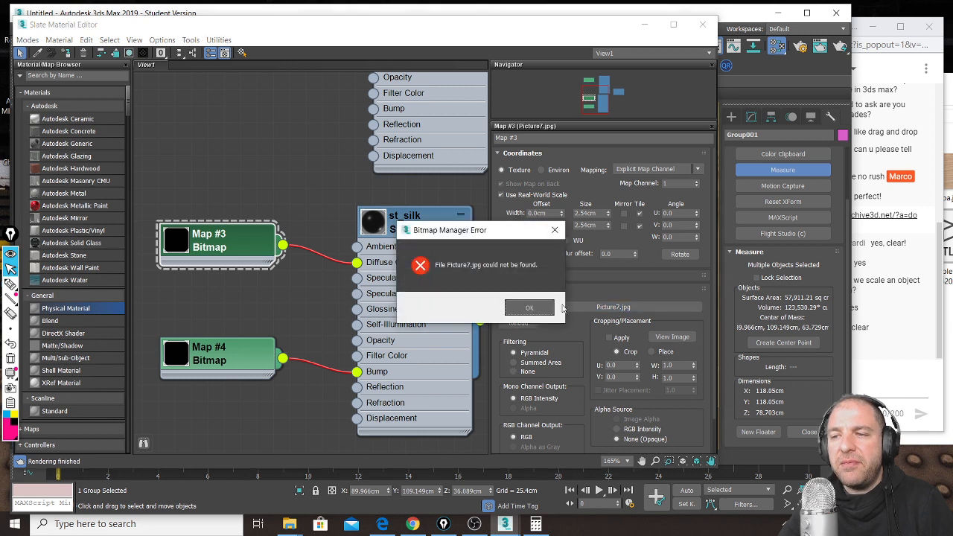
left_click(534, 316)
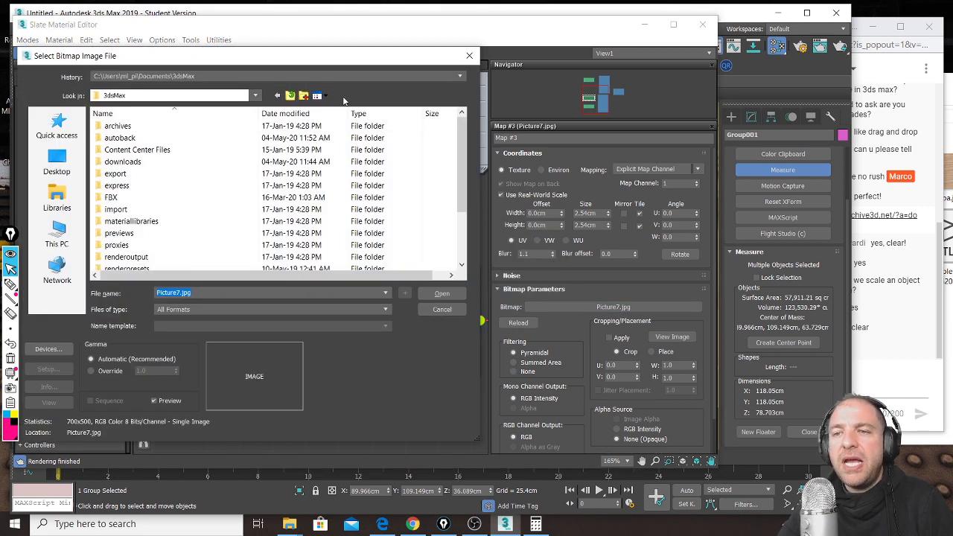
left_click(255, 98)
scroll(219, 167, "up", 4)
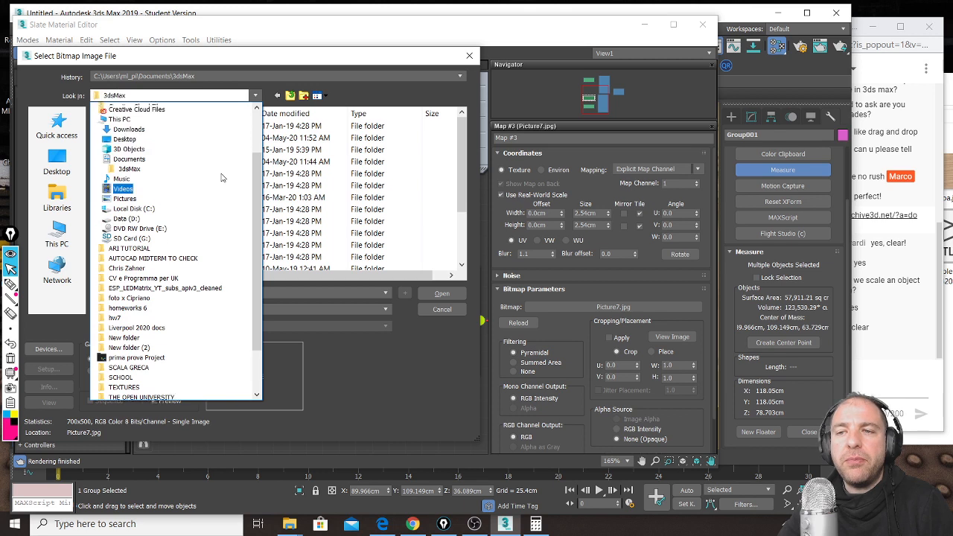
left_click(213, 152)
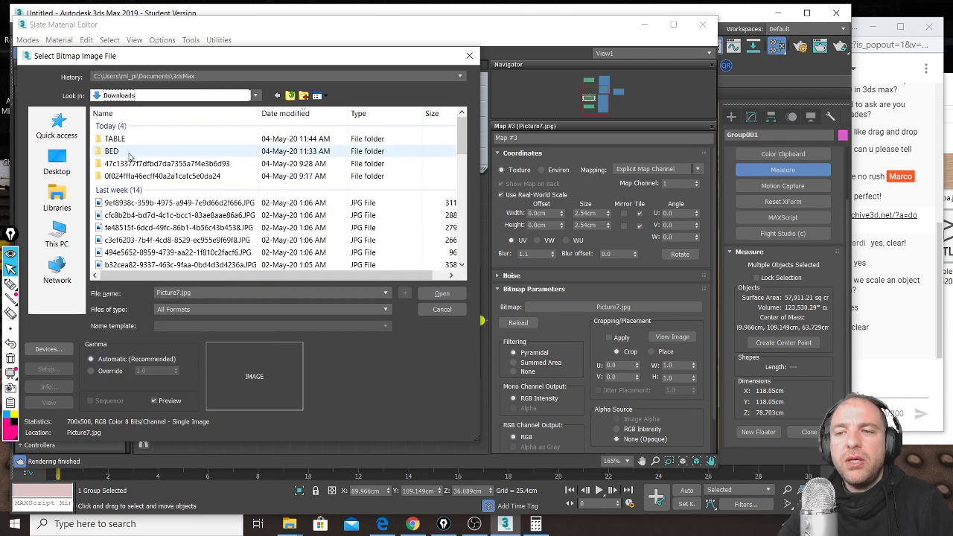
double_click(131, 155)
scroll(171, 195, "down", 1)
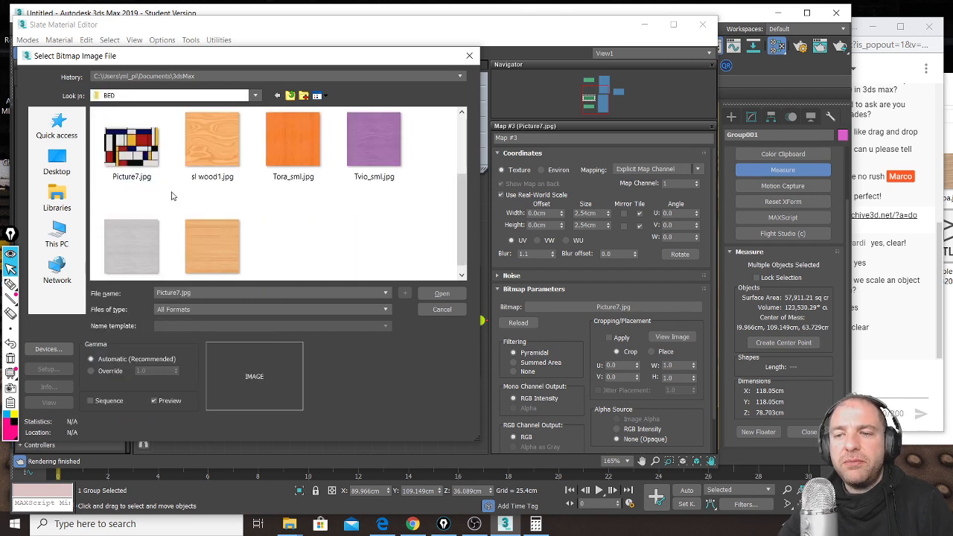
double_click(144, 155)
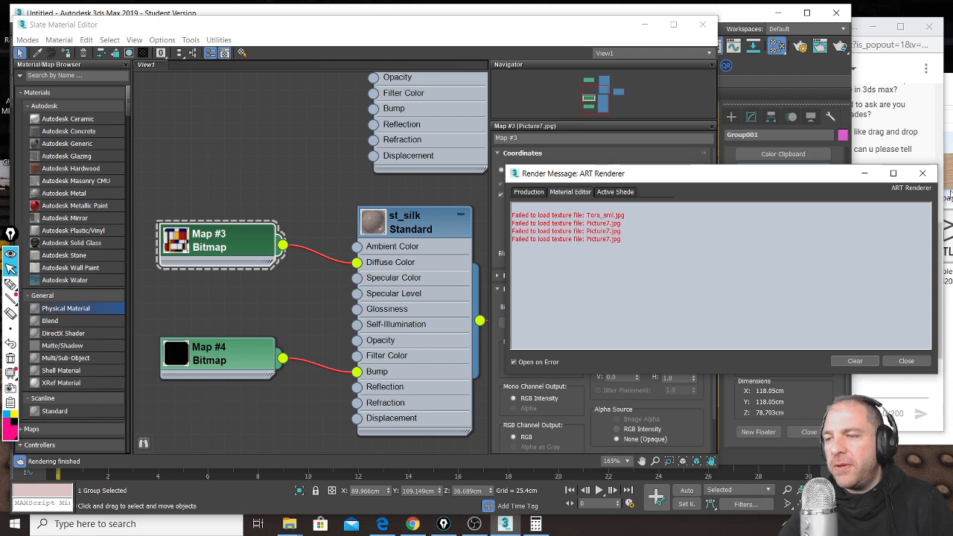
left_click(924, 175)
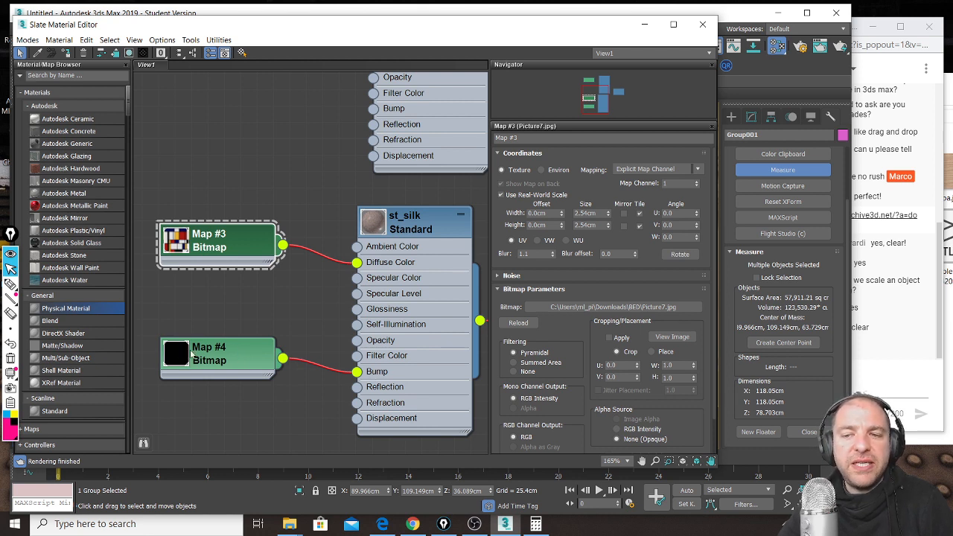
Step: Relink Map #4, the bitmap feeding st_silk's Bump slot, to Picture7.jpg from the BED folder in Downloads
left_click(179, 363)
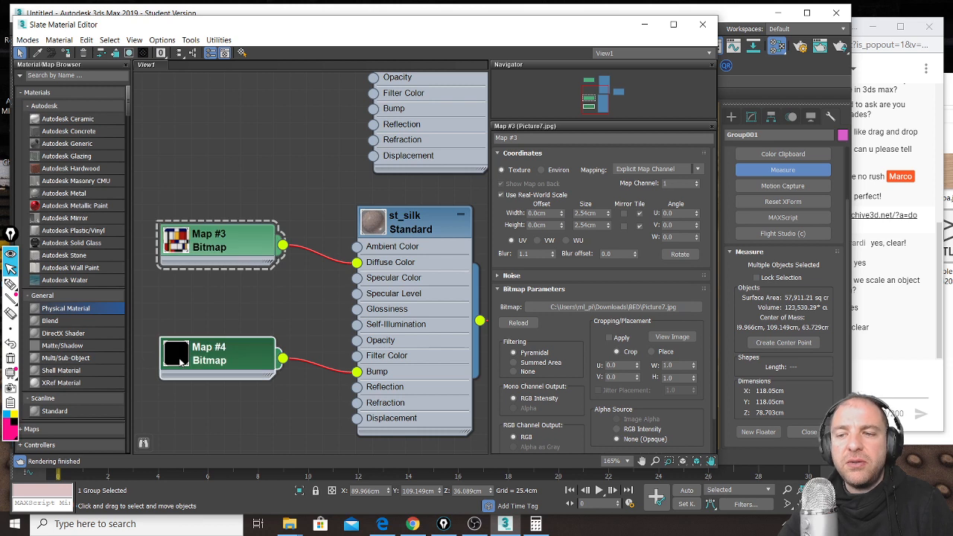
double_click(179, 363)
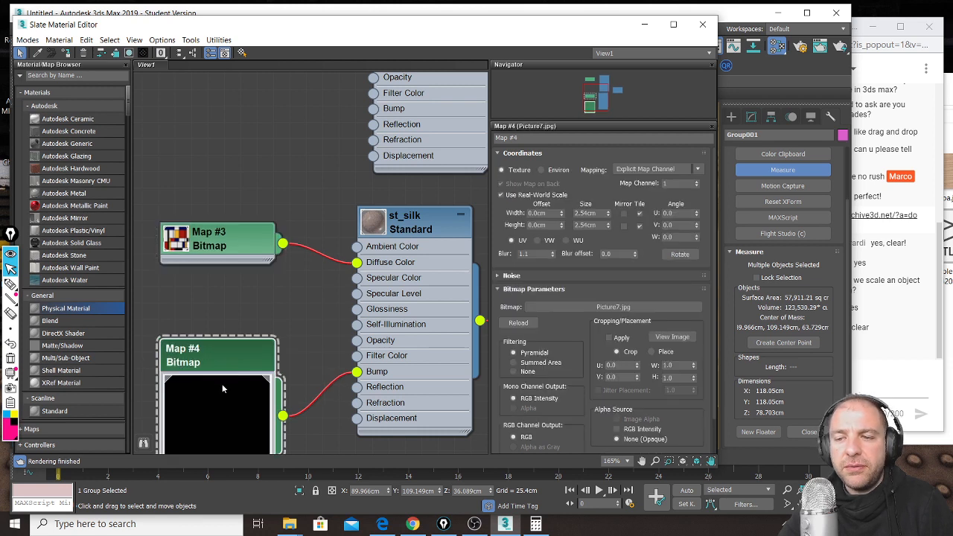
double_click(222, 383)
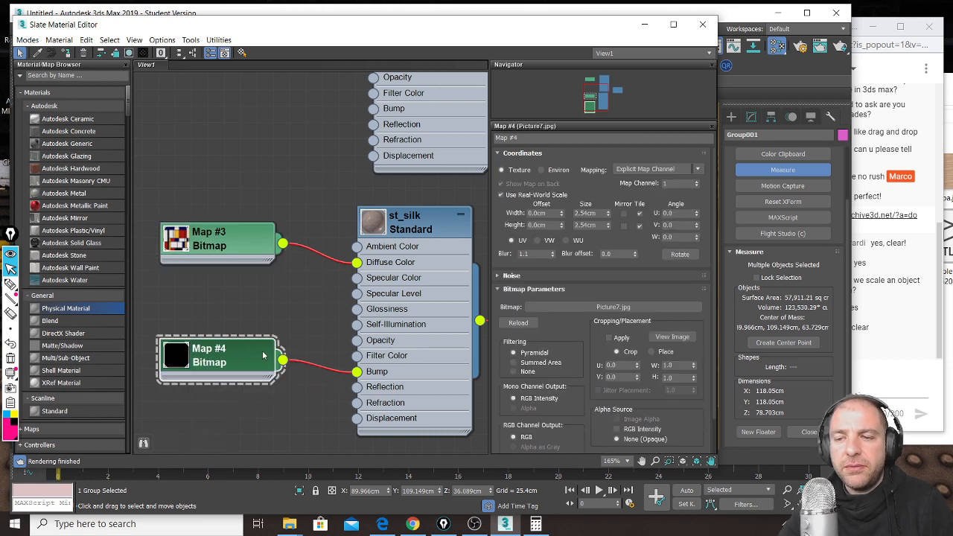
left_click(647, 308)
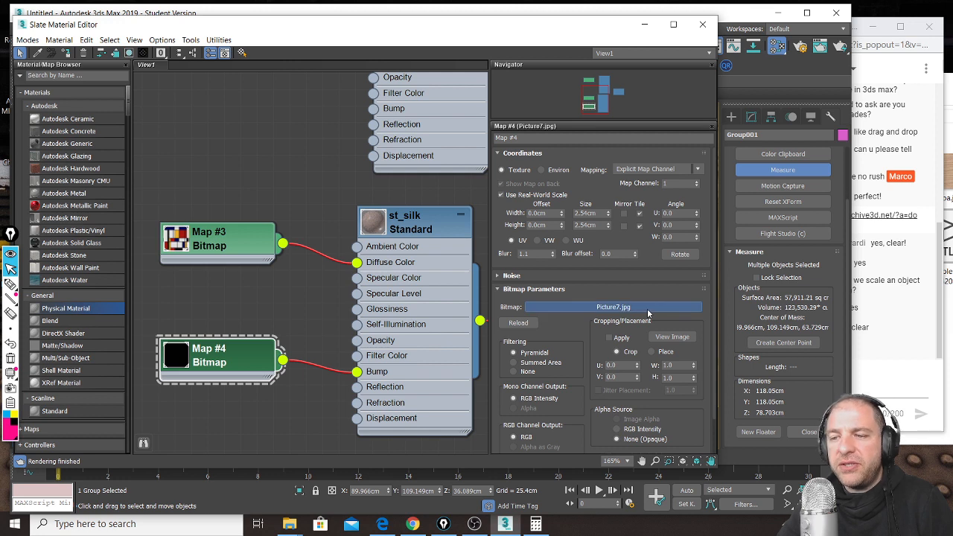
left_click(536, 309)
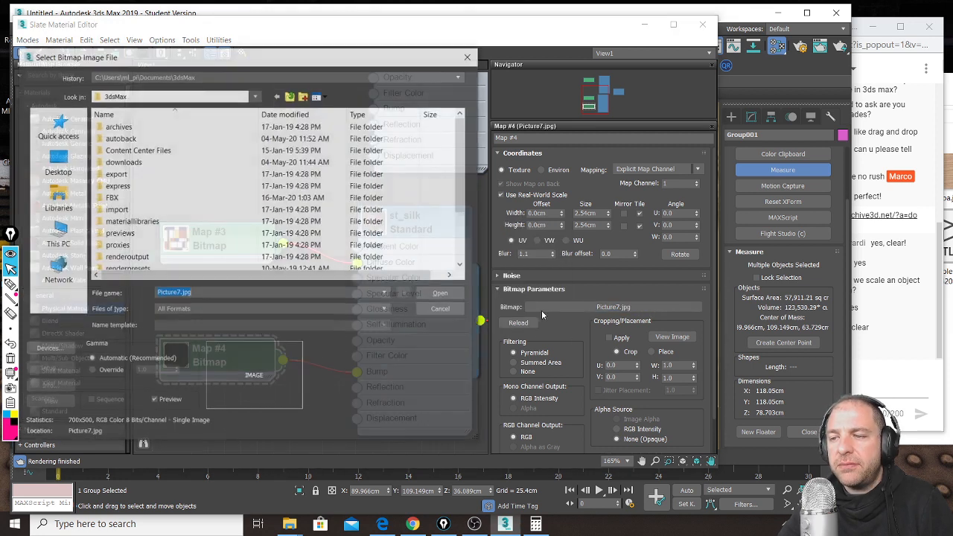
left_click(256, 96)
scroll(223, 128, "up", 2)
left_click(216, 150)
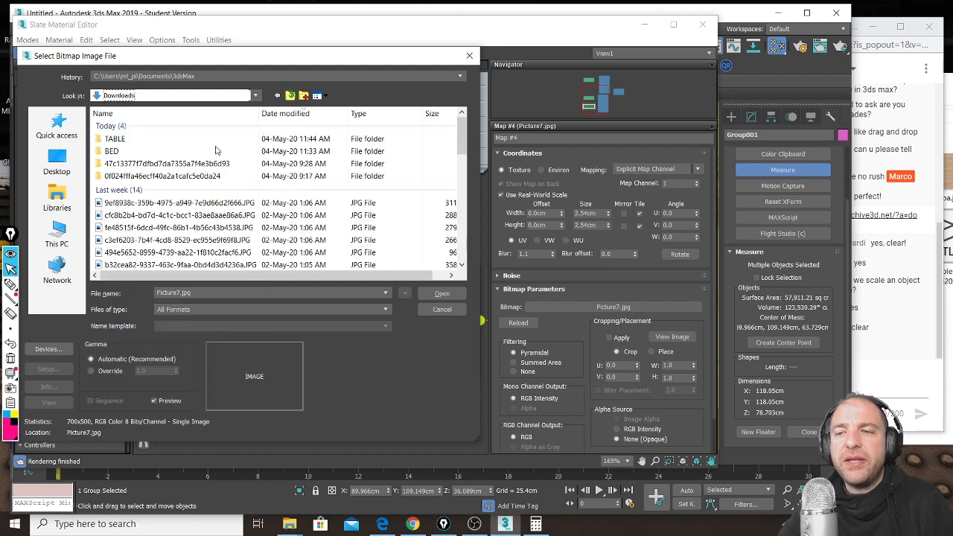
double_click(112, 151)
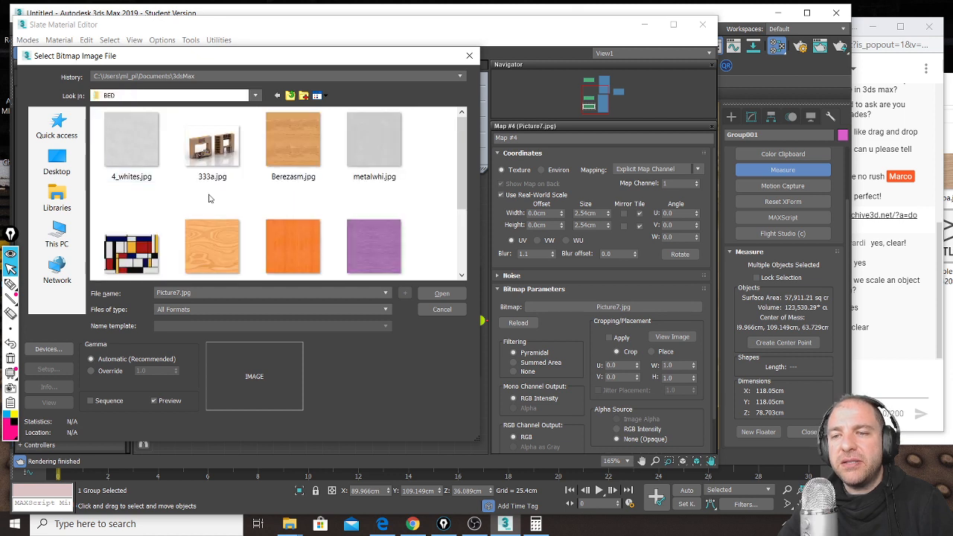
scroll(209, 198, "down", 3)
double_click(128, 149)
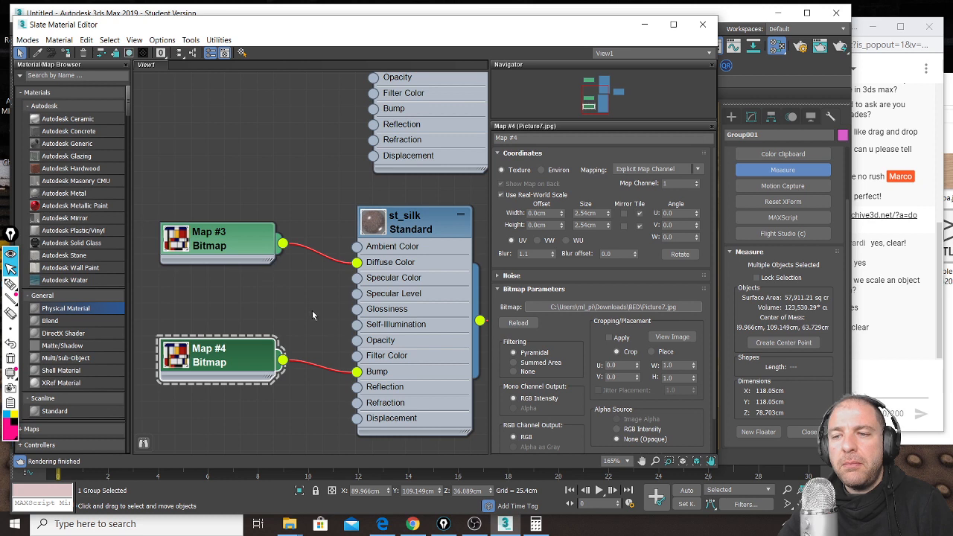
Step: Show the shaded st_silk material in the viewport on both Material #46 and Material #35
scroll(279, 288, "down", 5)
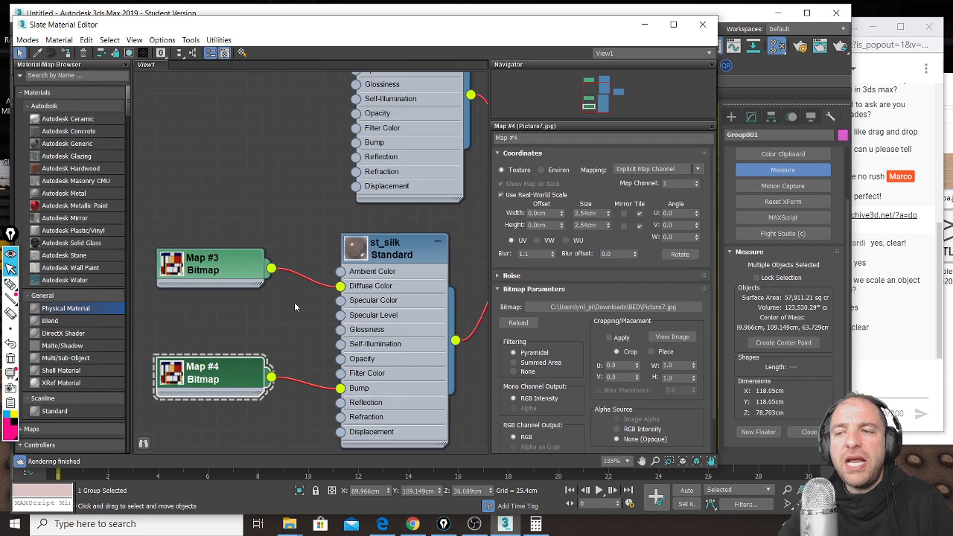
scroll(299, 298, "down", 1)
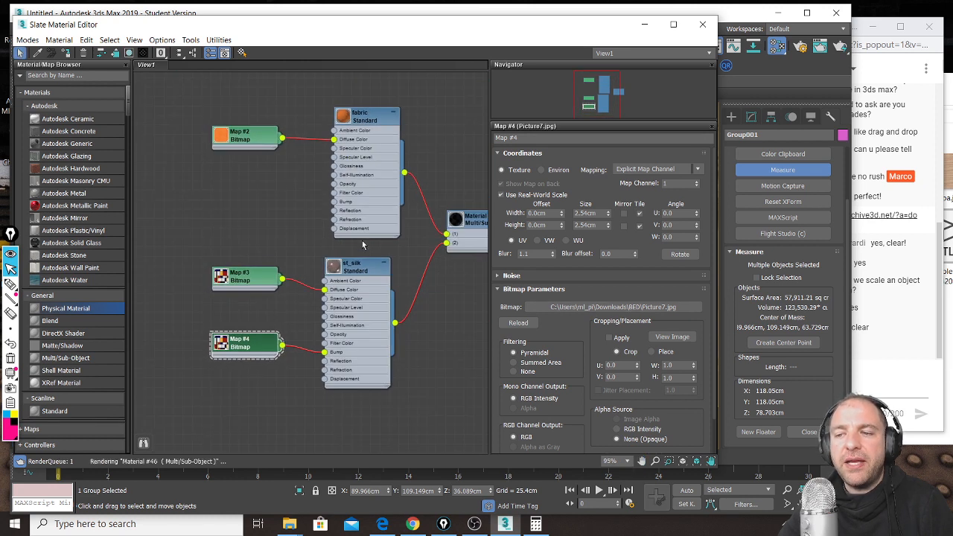
right_click(360, 271)
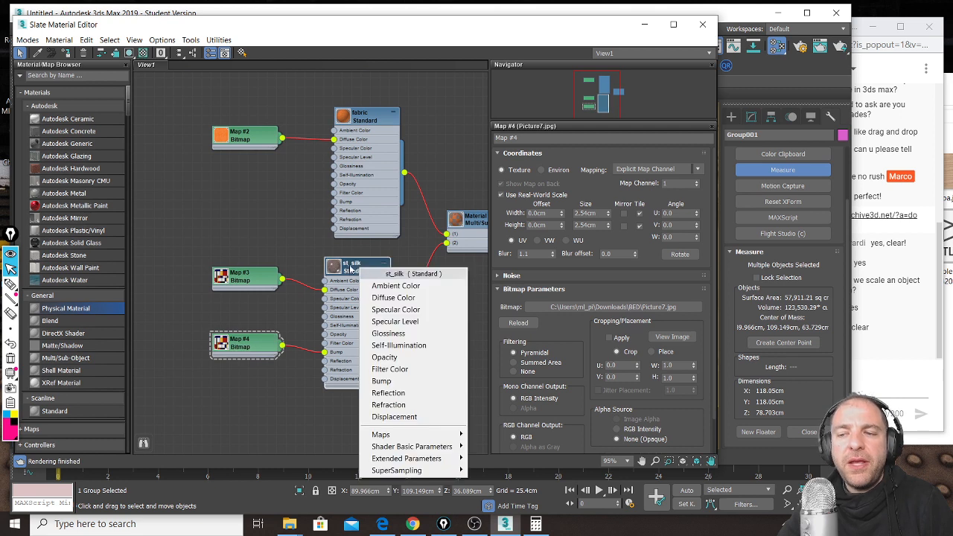
left_click(351, 270)
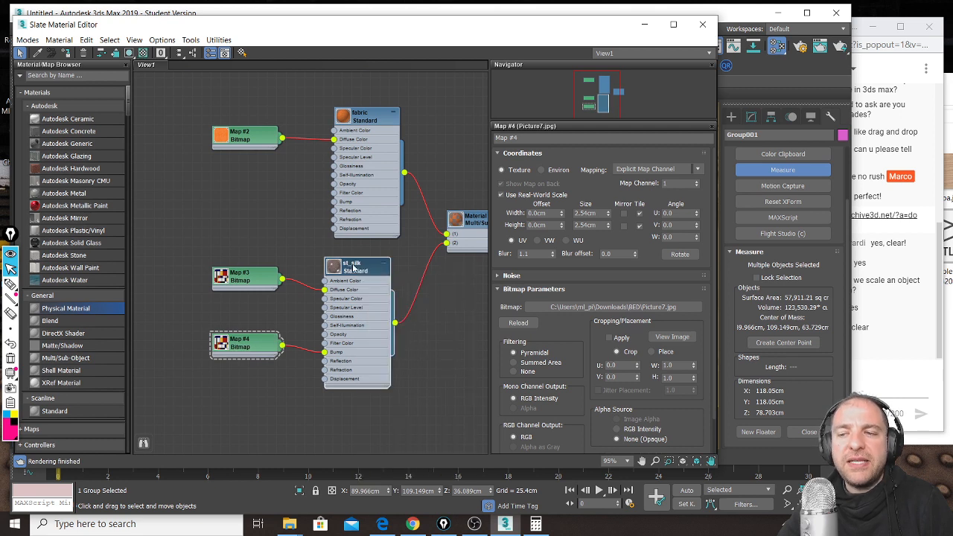
left_click(130, 53)
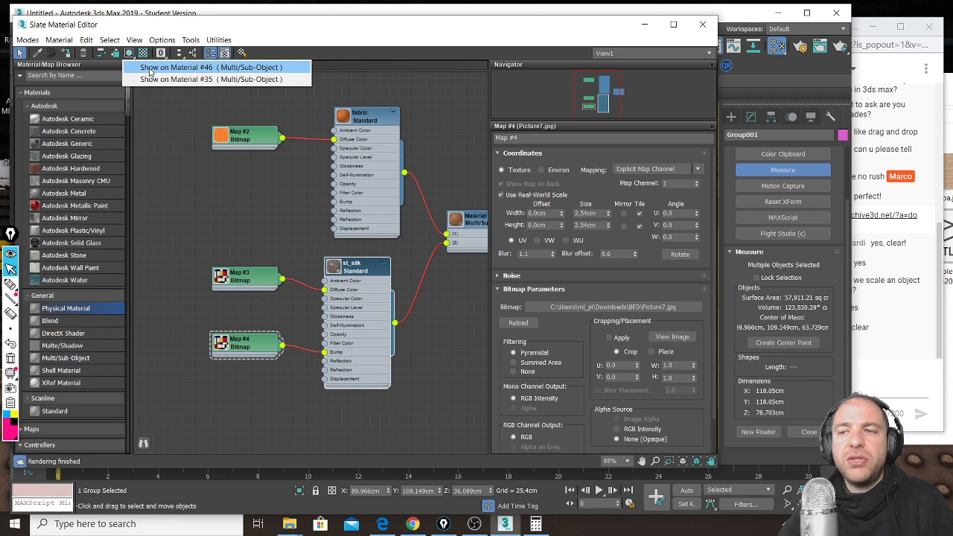
left_click(149, 67)
left_click(131, 54)
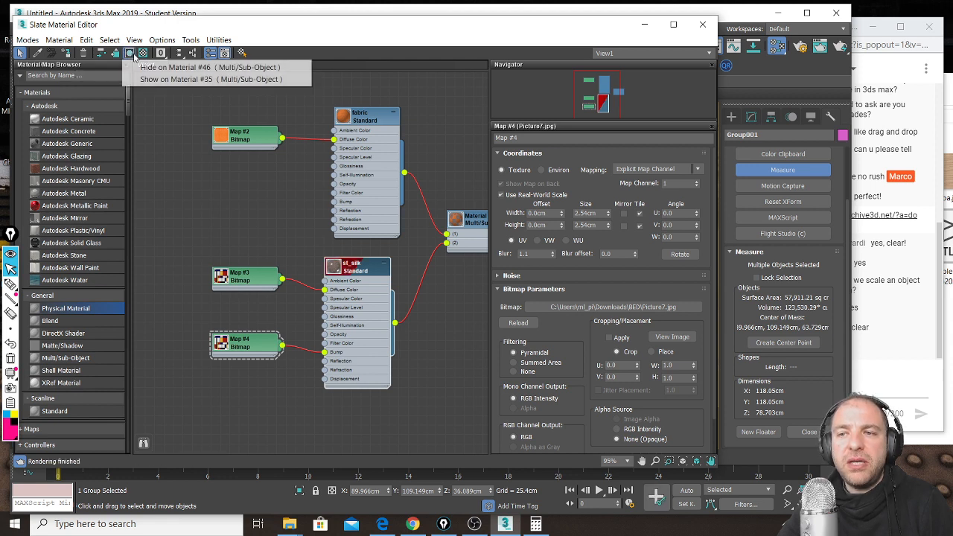
left_click(166, 81)
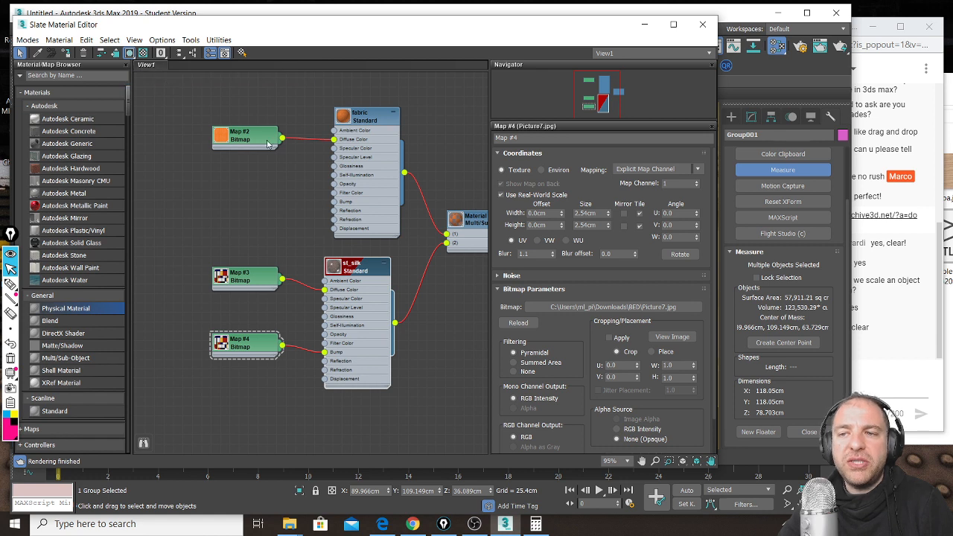
Step: Try to show the shaded fabric material in the viewport on Material #46
left_click(130, 53)
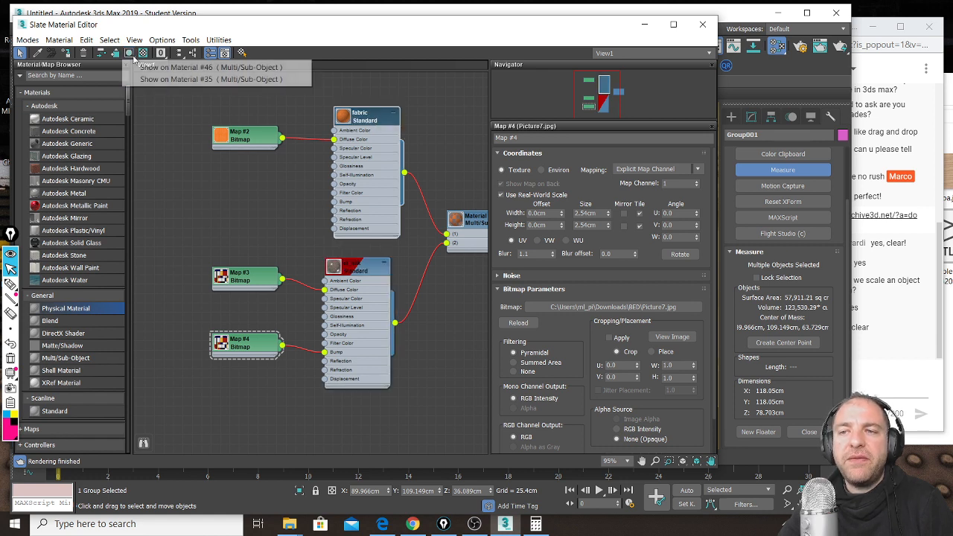
left_click(145, 67)
left_click(130, 53)
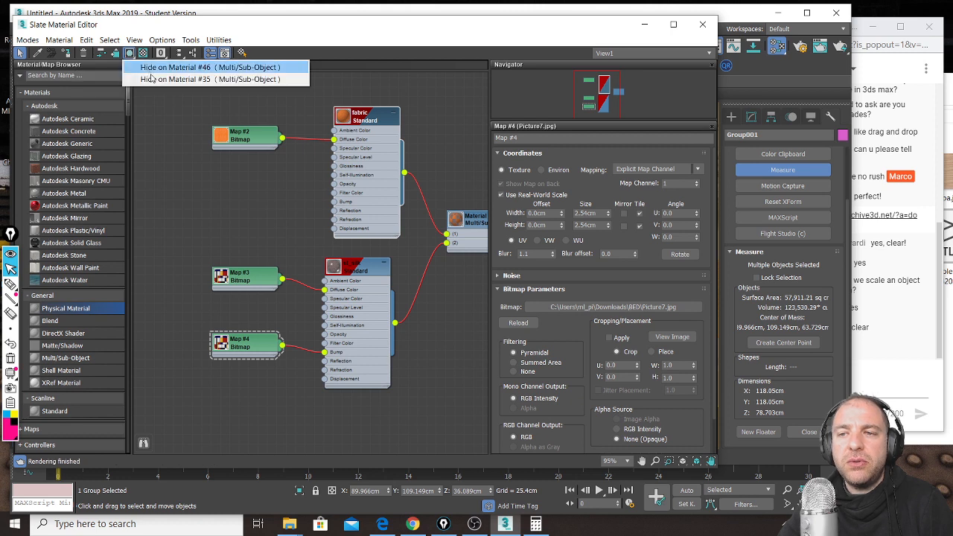
left_click(214, 195)
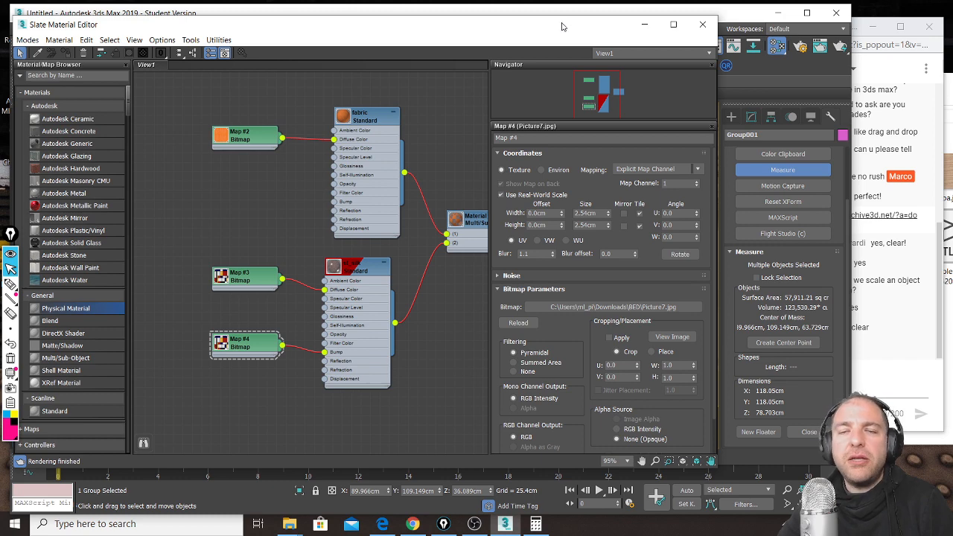
Step: Check the blanket's texture on the bed and turn on the fabric material's viewport display on Material #46
left_click_drag(561, 27, 587, 474)
middle_click_drag(492, 258, 312, 275, "alt")
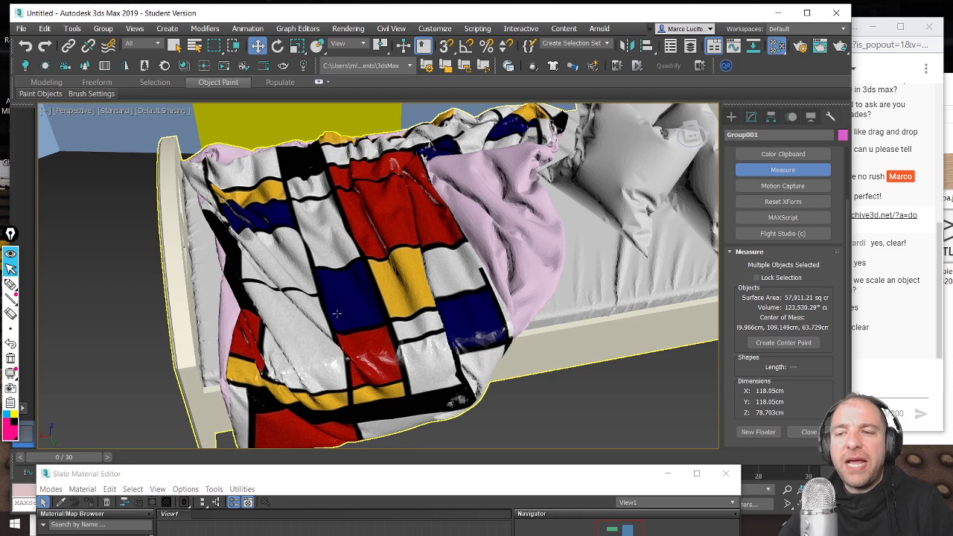
left_click_drag(388, 474, 415, 127)
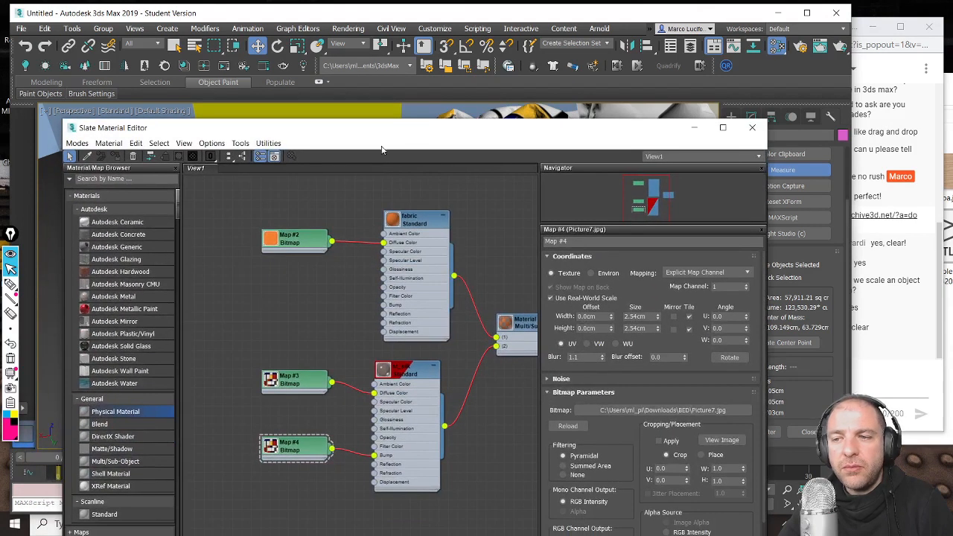
left_click(295, 243)
left_click(411, 223)
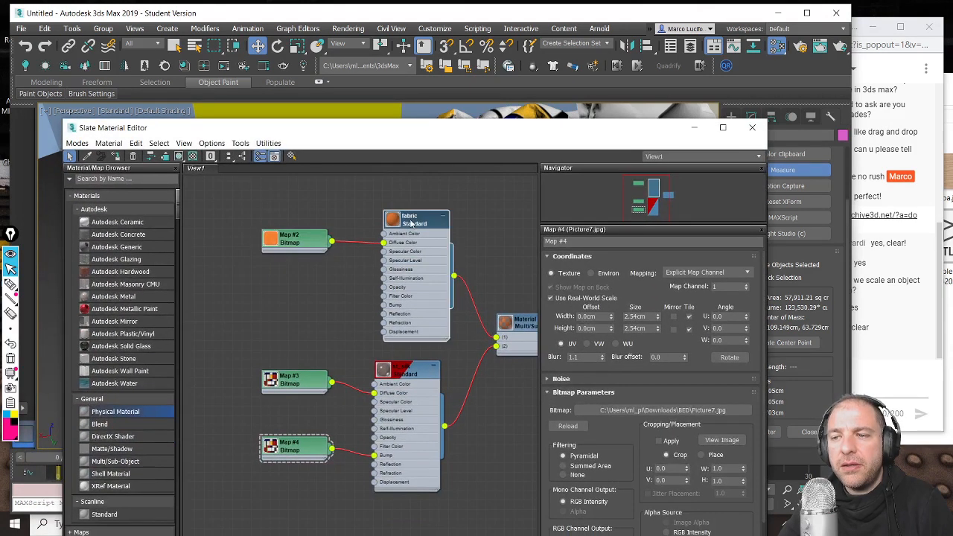
left_click(192, 157)
left_click(209, 170)
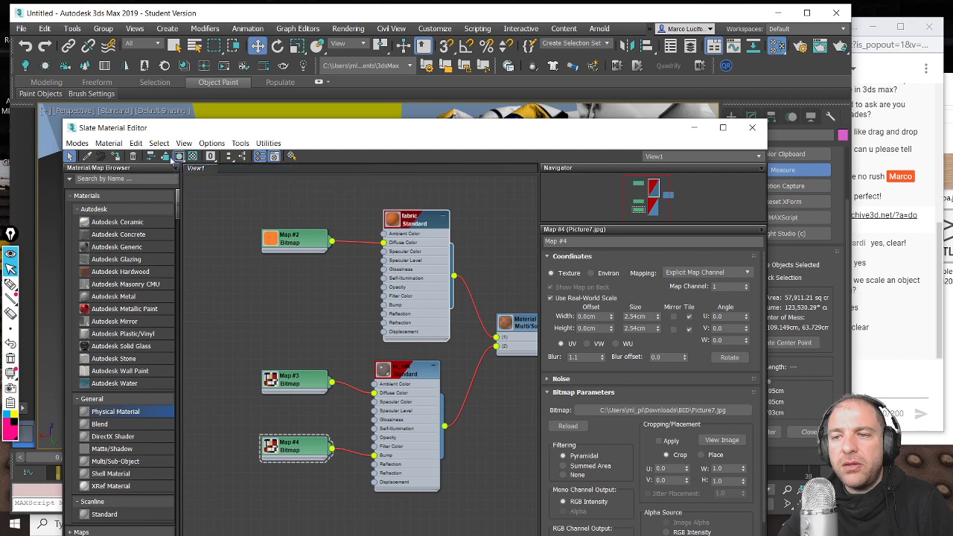
Step: Turn on the fabric material's viewport display on Material #35 and minimize the material editor to inspect the bed cover up close
left_click(181, 157)
left_click(200, 182)
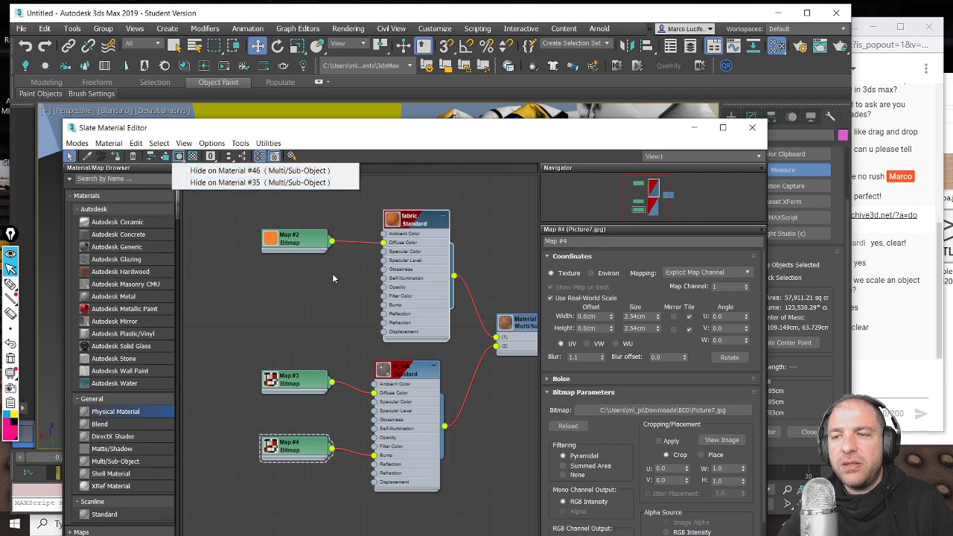
left_click(374, 231)
left_click_drag(427, 129, 432, 187)
left_click(425, 273)
left_click(185, 213)
left_click(224, 237)
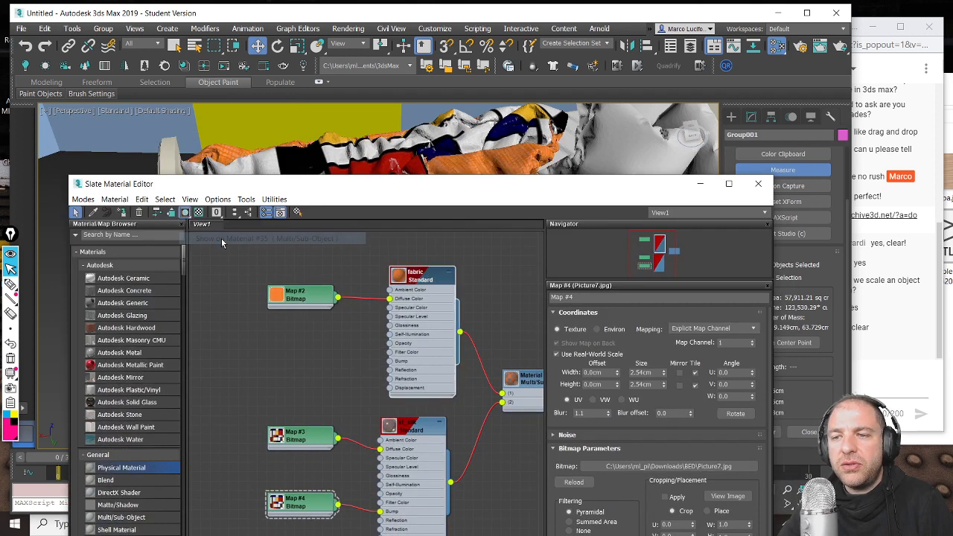
left_click(688, 187)
middle_click_drag(491, 200, 393, 252)
scroll(433, 217, "up", 3)
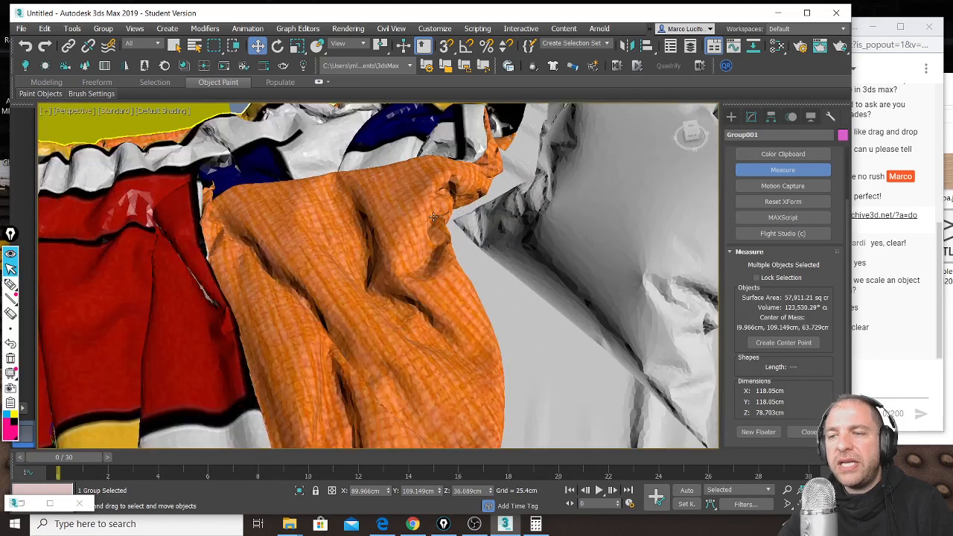
Step: Sample the wooden bed frame's material into the material editor with the eyedropper and close the render message
scroll(433, 217, "up", 2)
scroll(338, 208, "down", 5)
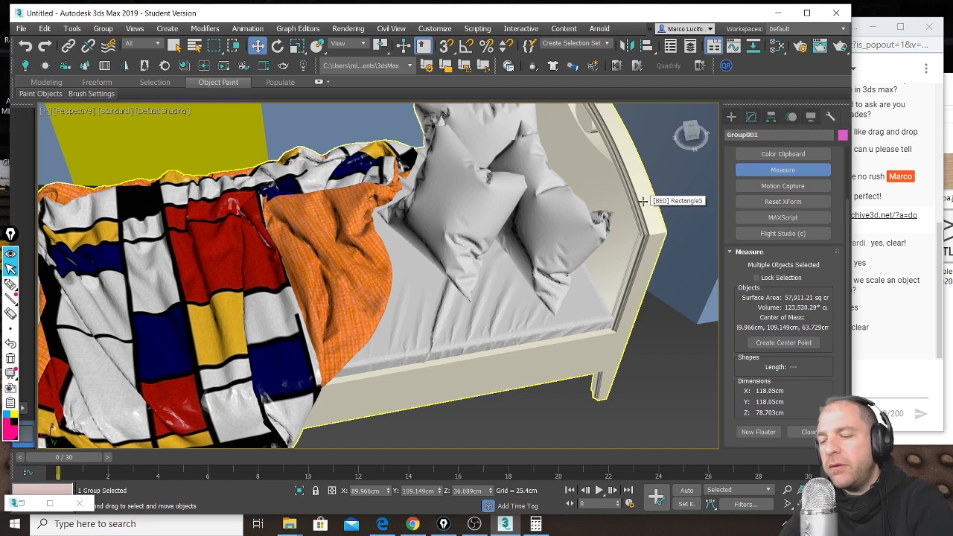
key("m")
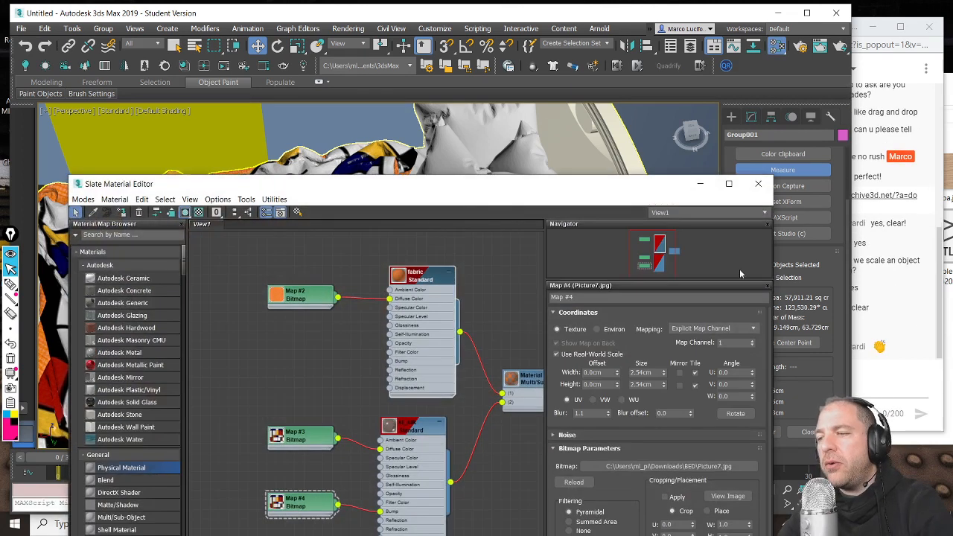
left_click_drag(501, 190, 446, 269)
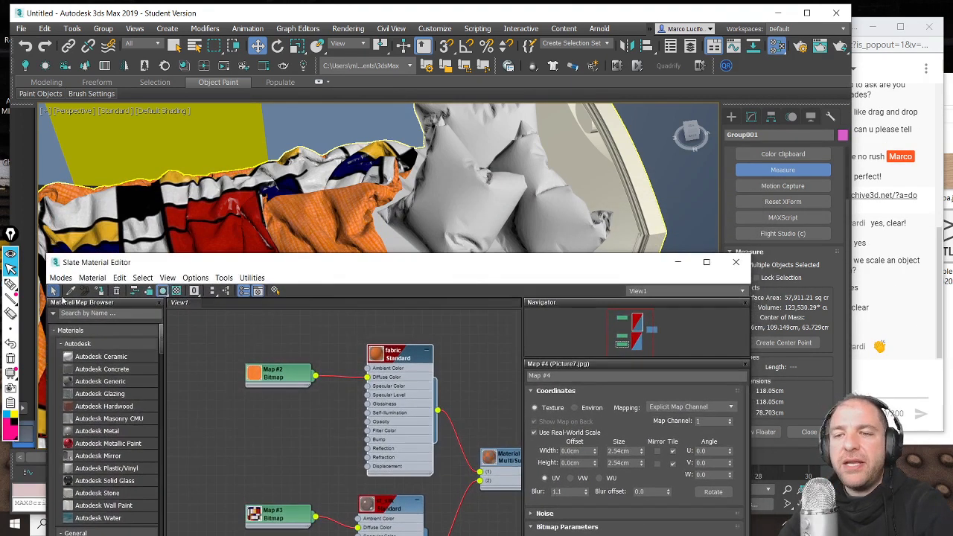
left_click(72, 291)
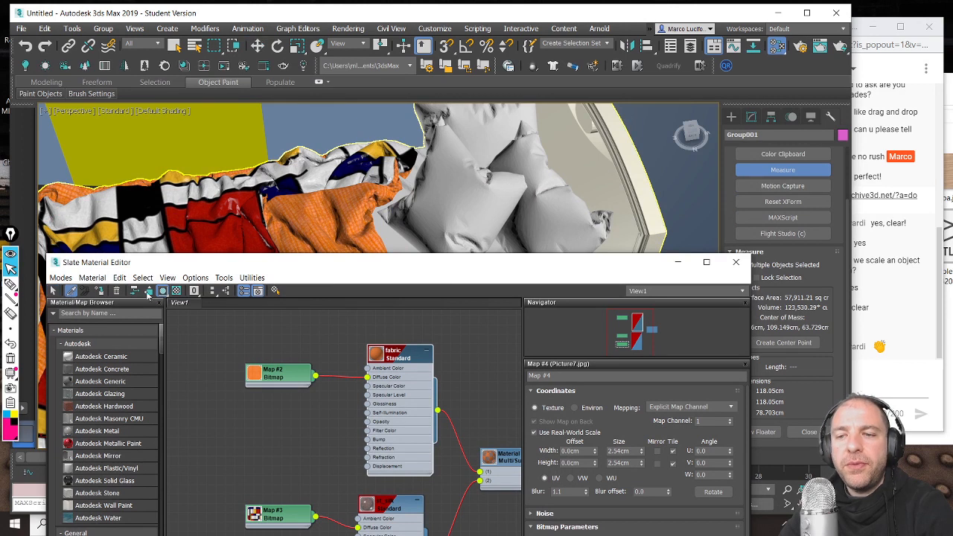
left_click_drag(449, 270, 410, 99)
middle_click_drag(384, 367, 342, 161)
middle_click_drag(355, 305, 373, 152)
left_click_drag(446, 98, 451, 246)
left_click(631, 176)
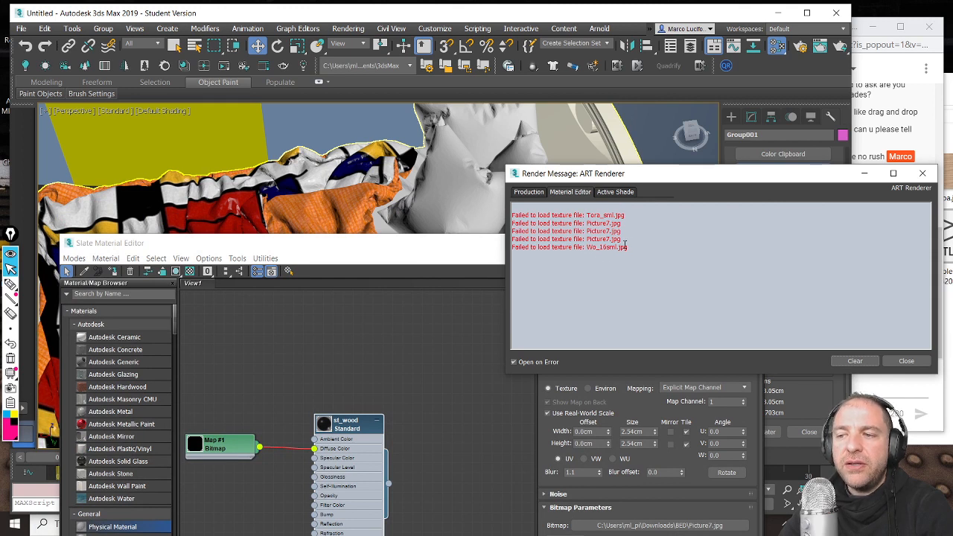
left_click(907, 361)
Step: Relink the st_wood material's Map #1 bitmap to Wo_16sml.jpg from the BED folder
left_click_drag(462, 250, 502, 138)
double_click(268, 335)
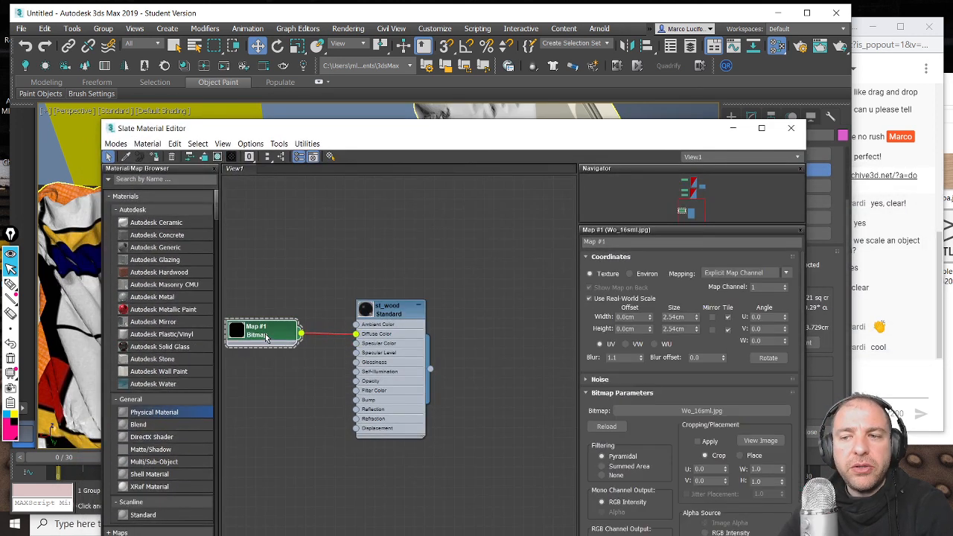
left_click(691, 418)
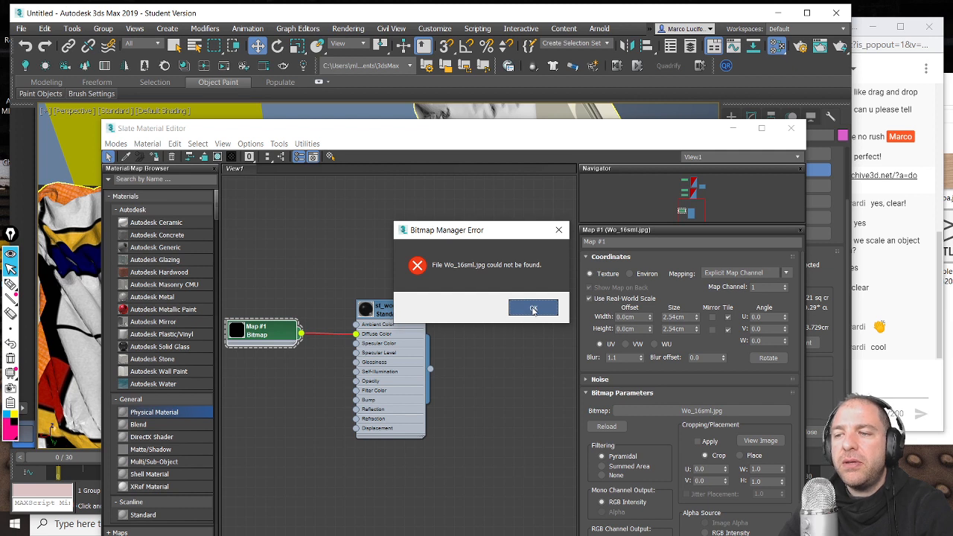
left_click(532, 308)
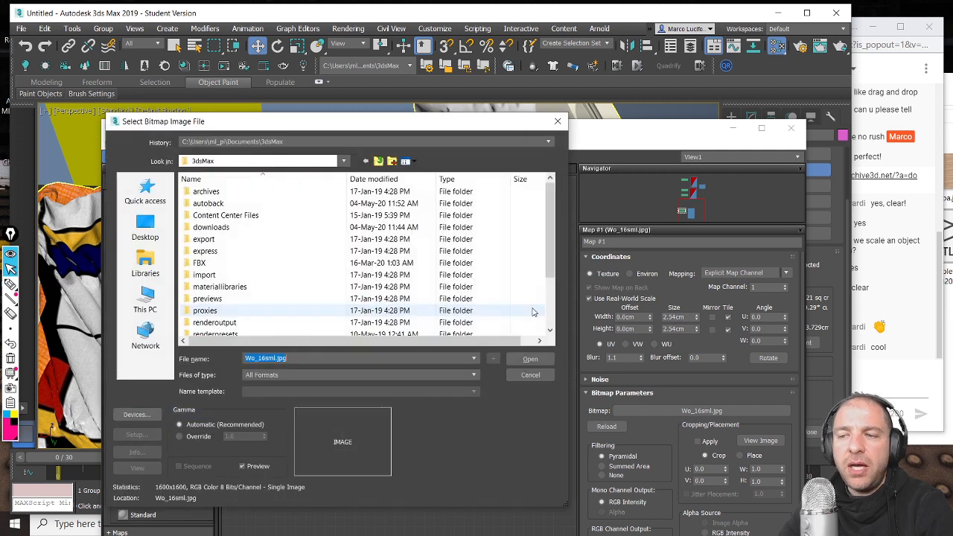
left_click(415, 142)
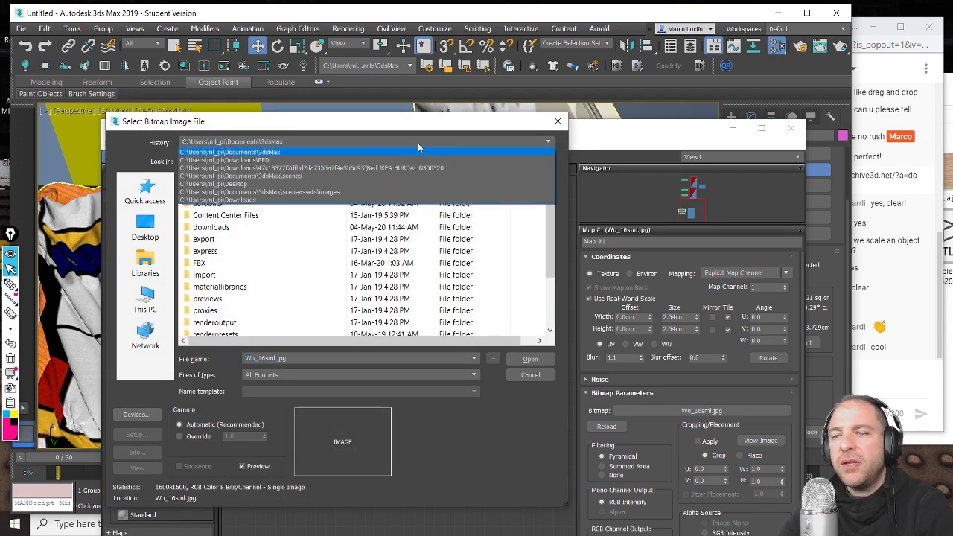
left_click(267, 162)
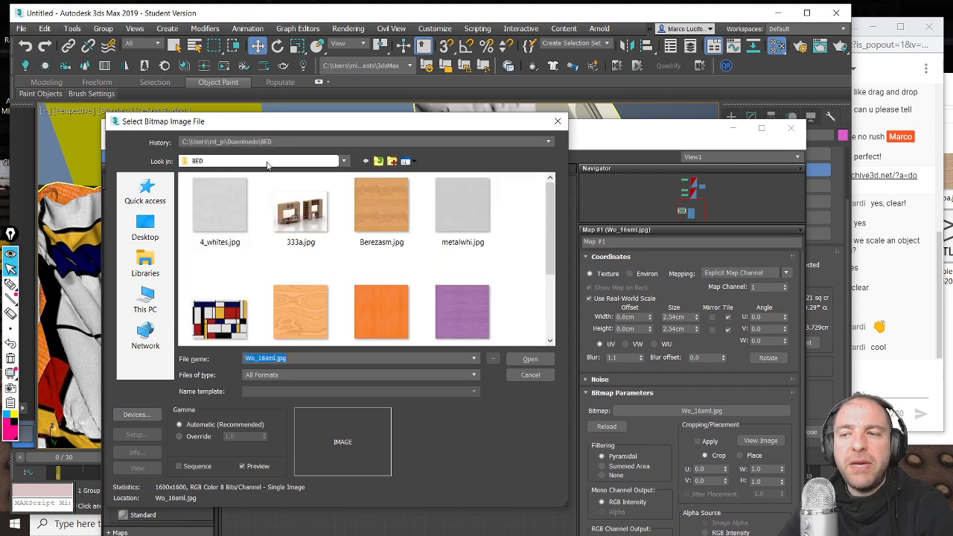
left_click_drag(552, 259, 567, 343)
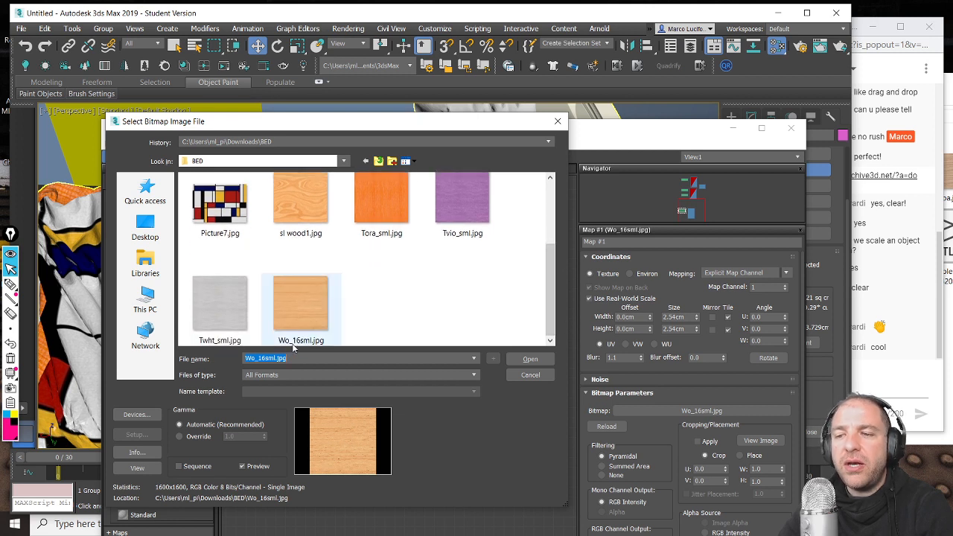
left_click(301, 320)
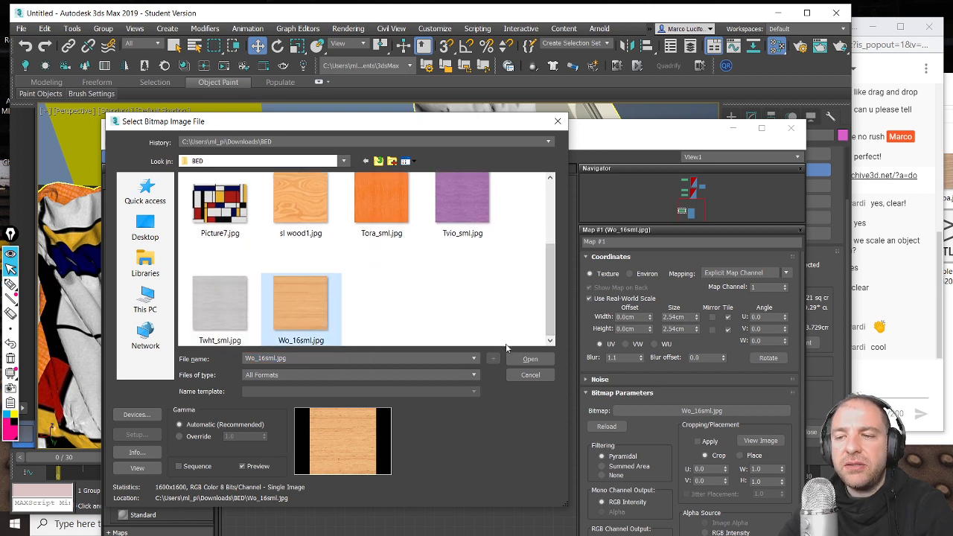
left_click(533, 362)
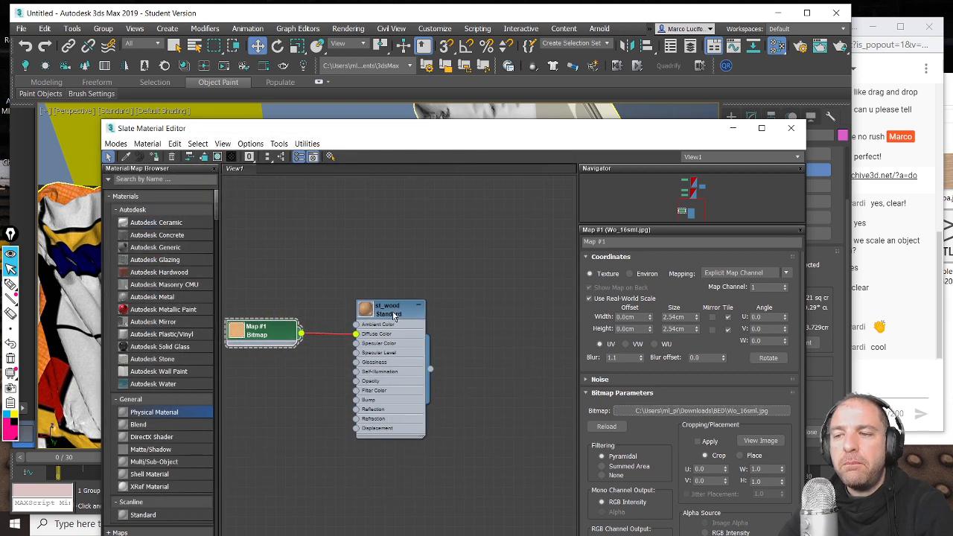
Step: Show the shaded st_wood material in the viewport and inspect the bed's frame, cover and pillows
left_click(218, 157)
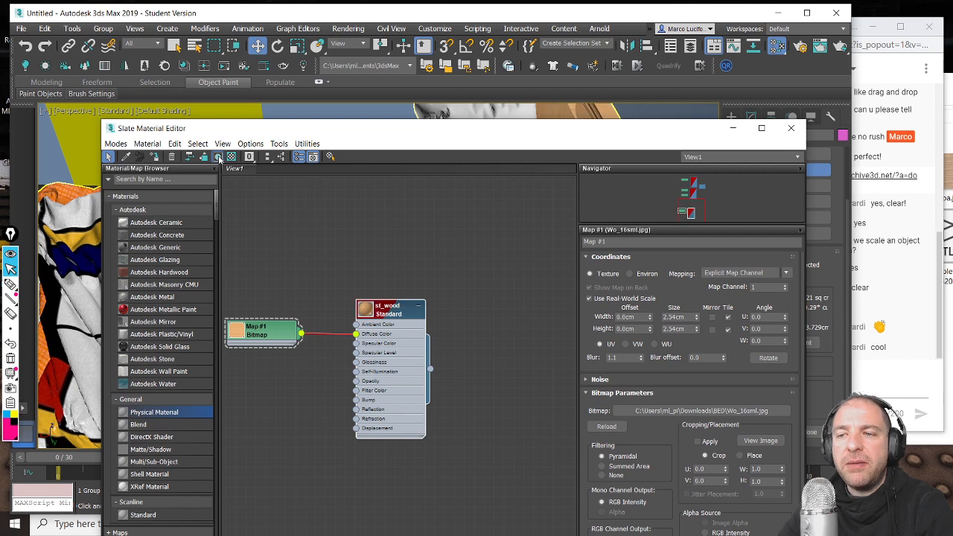
left_click_drag(438, 128, 488, 482)
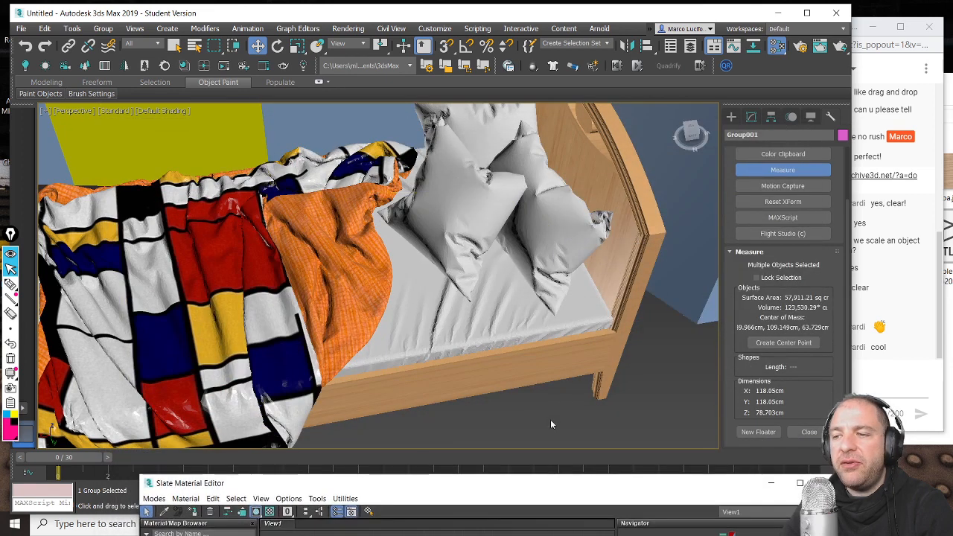
middle_click_drag(607, 247, 569, 227, "alt")
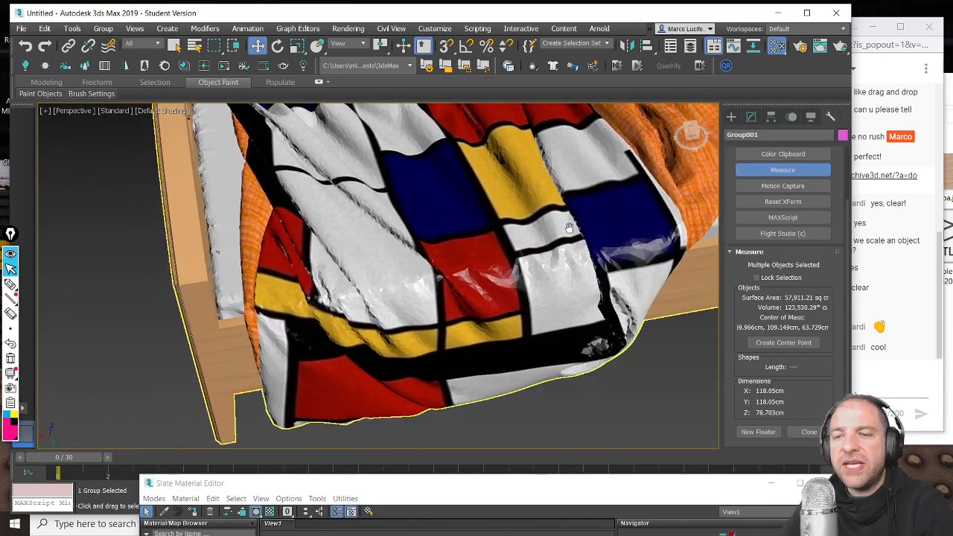
middle_click_drag(287, 278, 374, 414, "alt")
left_click(518, 378)
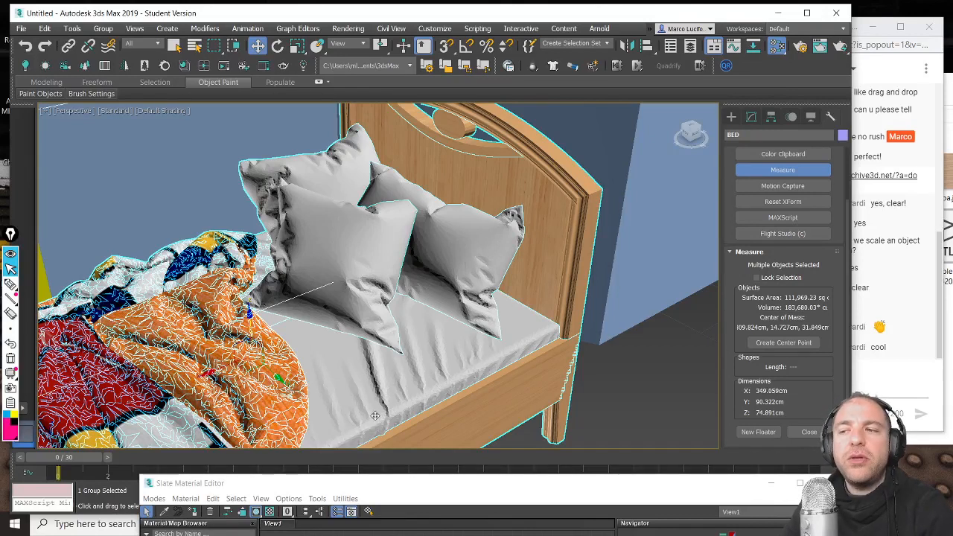
left_click(648, 388)
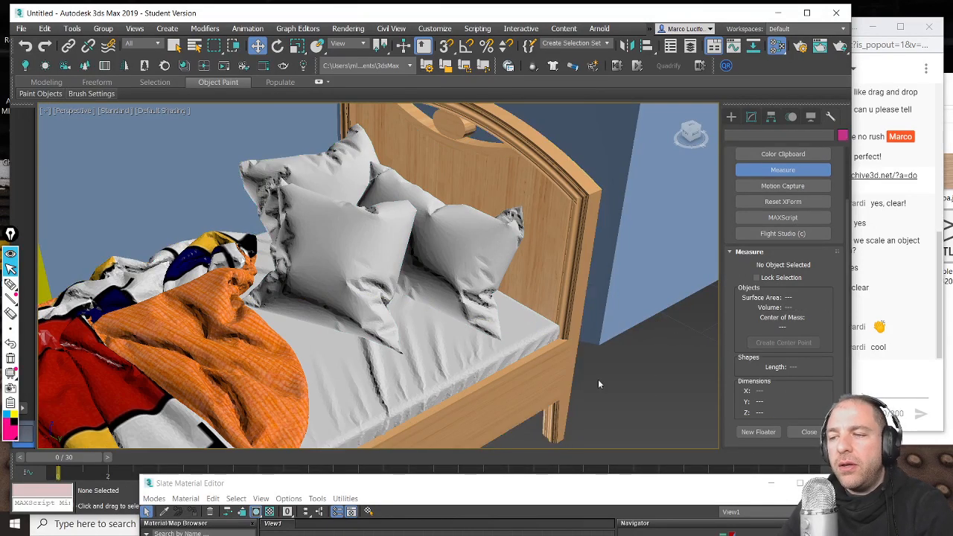
Step: Select the bed and sample the mattress's material into the material editor with the eyedropper
left_click(378, 238)
key("m")
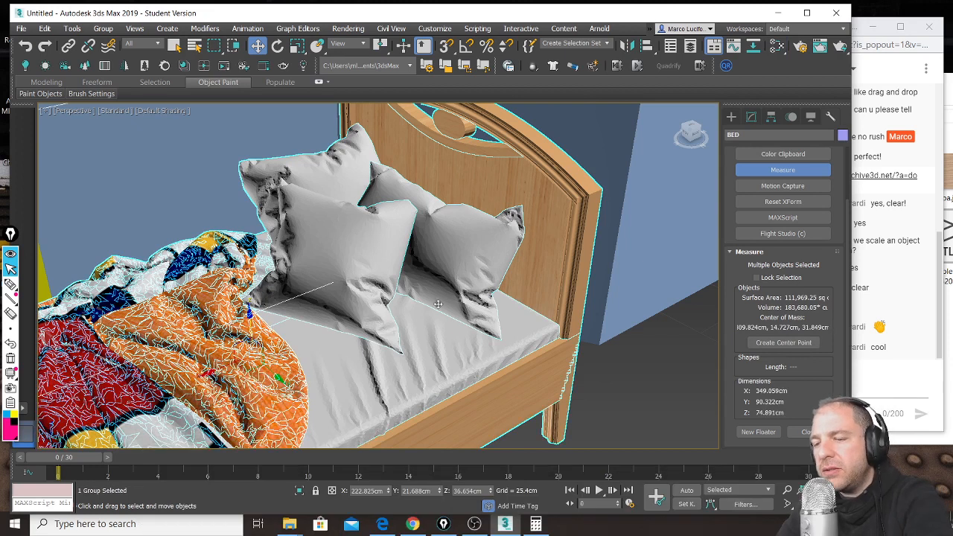
key("m")
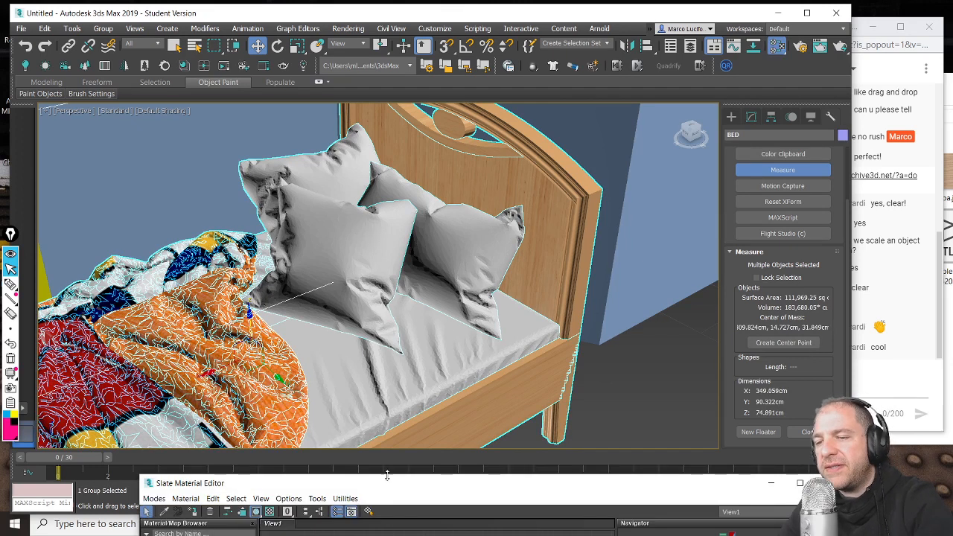
left_click_drag(419, 485, 442, 372)
middle_click_drag(409, 454, 434, 511)
left_click(189, 393)
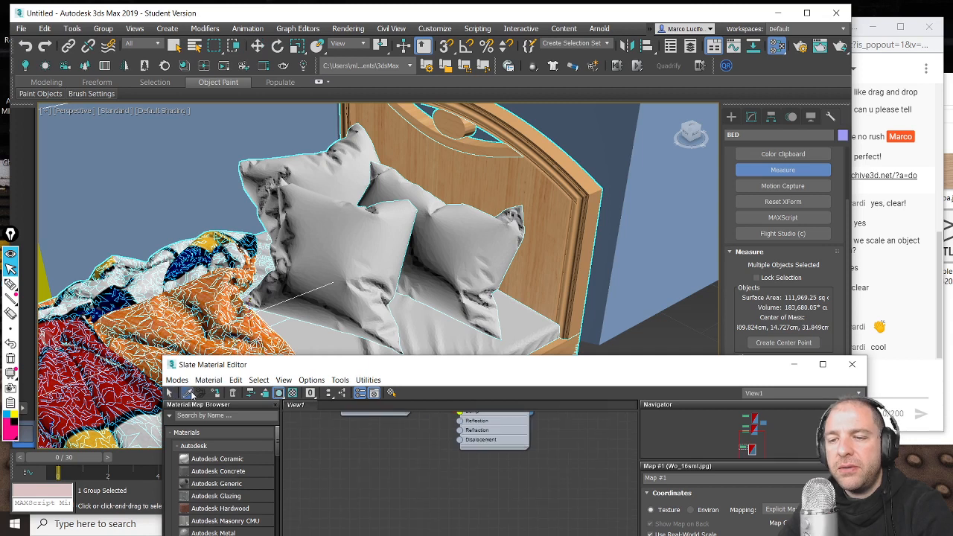
left_click(453, 340)
Step: Rearrange the st_textile material and its Map #5 and Map #6 nodes so they no longer overlap the st_wood nodes
left_click_drag(461, 368, 437, 133)
left_click_drag(440, 314, 579, 275)
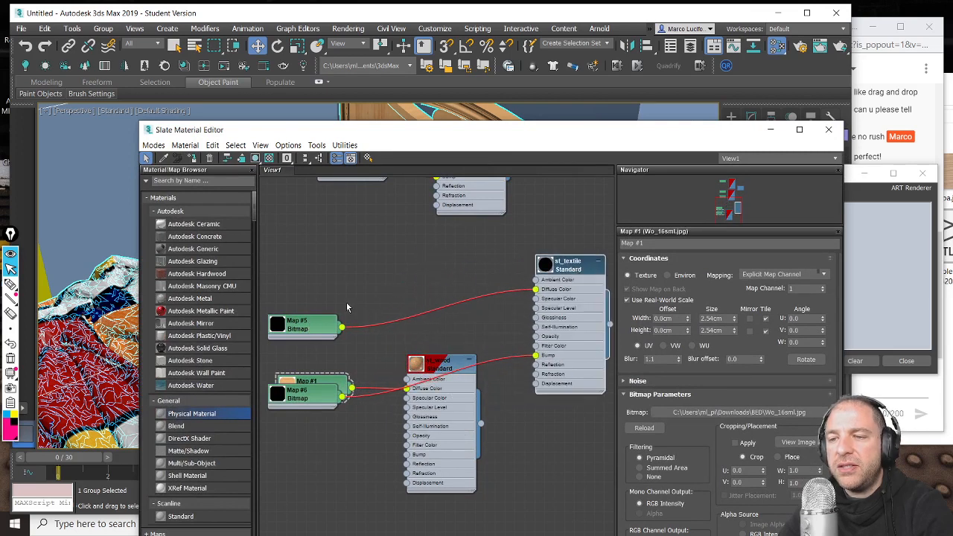
left_click_drag(316, 330, 444, 260)
left_click_drag(324, 395, 450, 316)
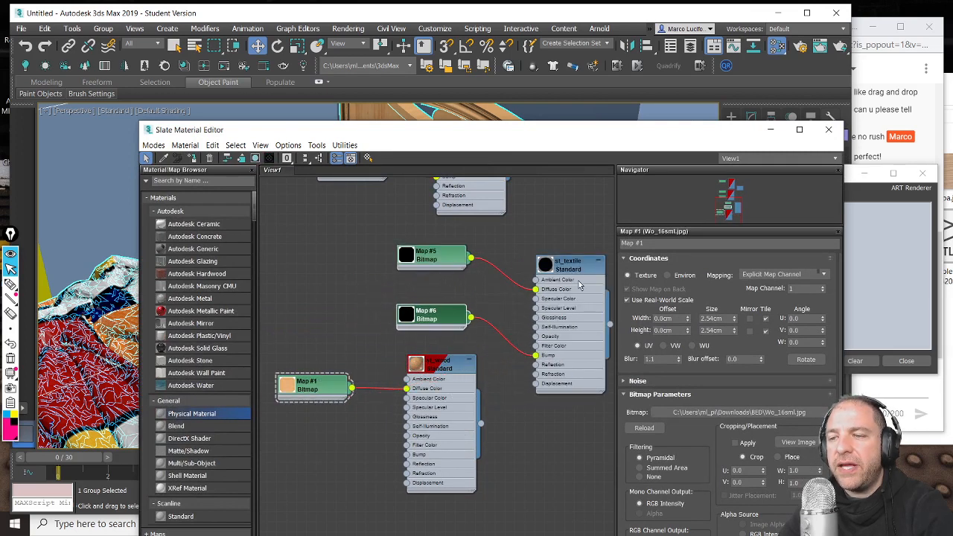
Step: Relink the st_textile material's Map #5 diffuse bitmap to Twht_sml.jpg from the BED folder
double_click(433, 258)
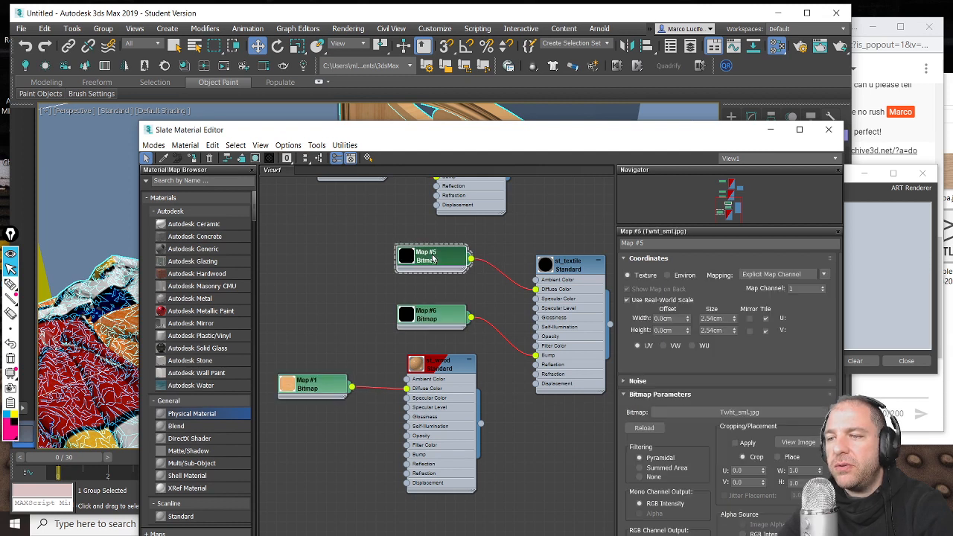
left_click(756, 412)
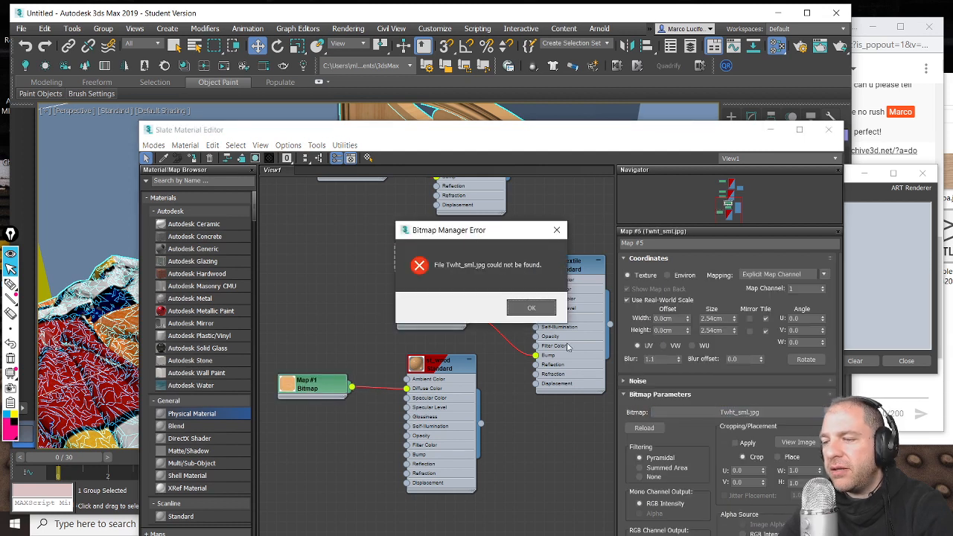
left_click(528, 306)
left_click(391, 143)
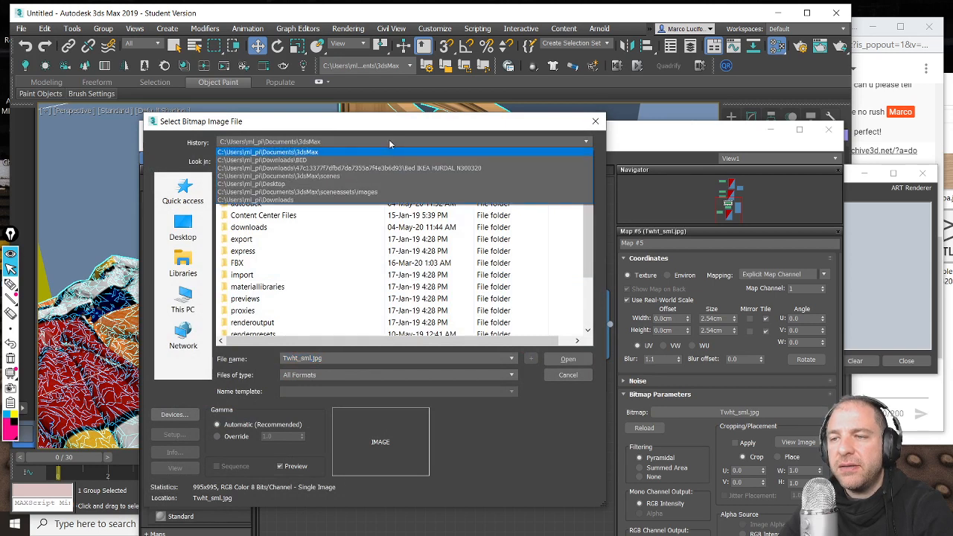
left_click(388, 162)
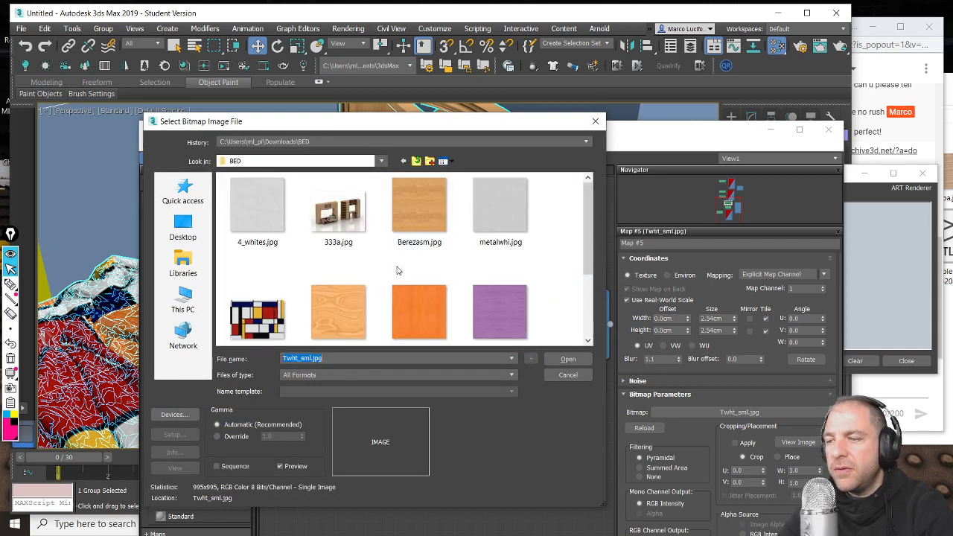
scroll(396, 271, "down", 3)
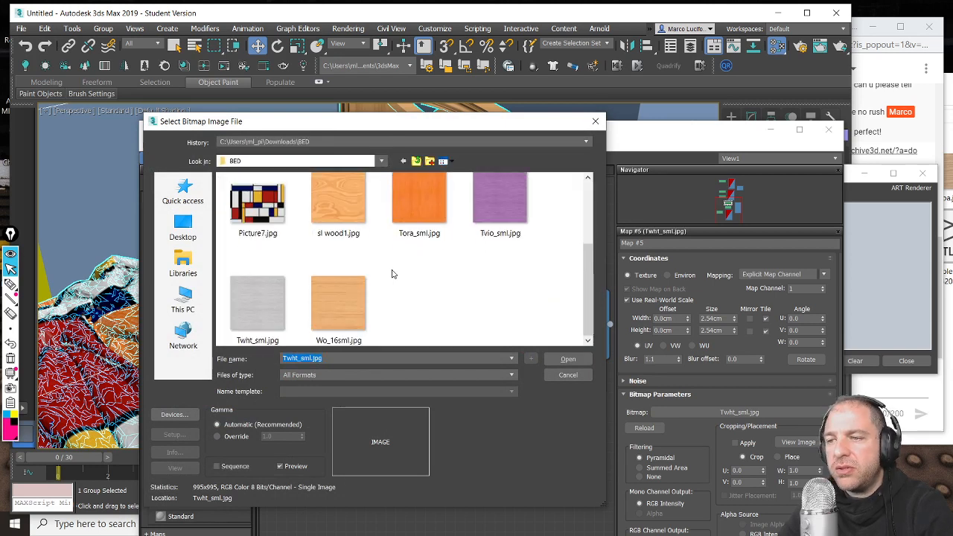
double_click(266, 321)
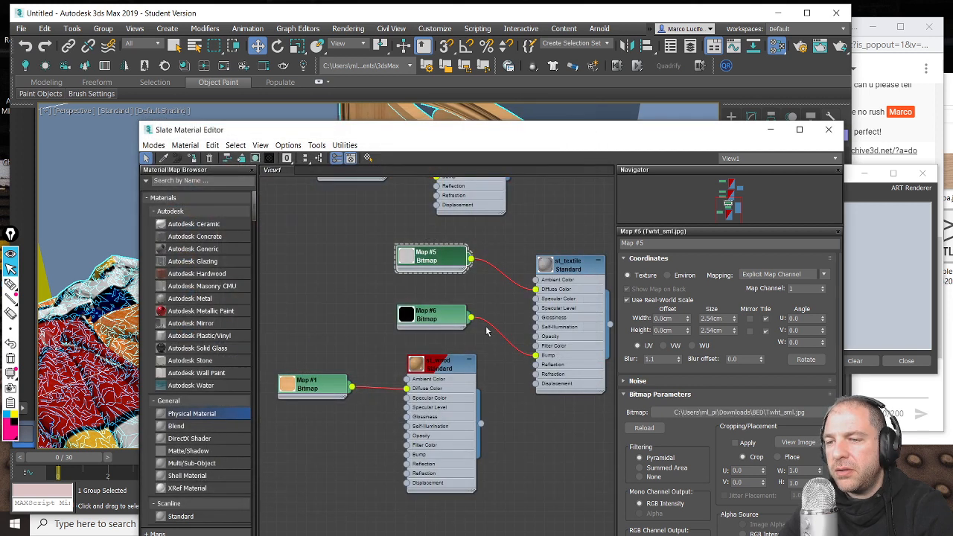
Step: Relink the Map #6 bump bitmap to Twht_sml.jpg from the BED folder and show the shaded st_textile material in the viewport
right_click(433, 323)
double_click(443, 315)
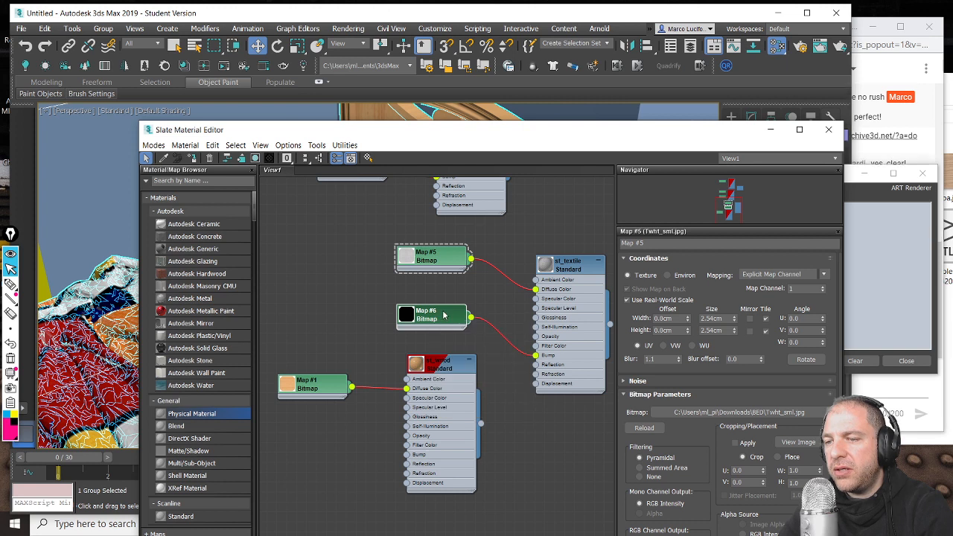
left_click(732, 414)
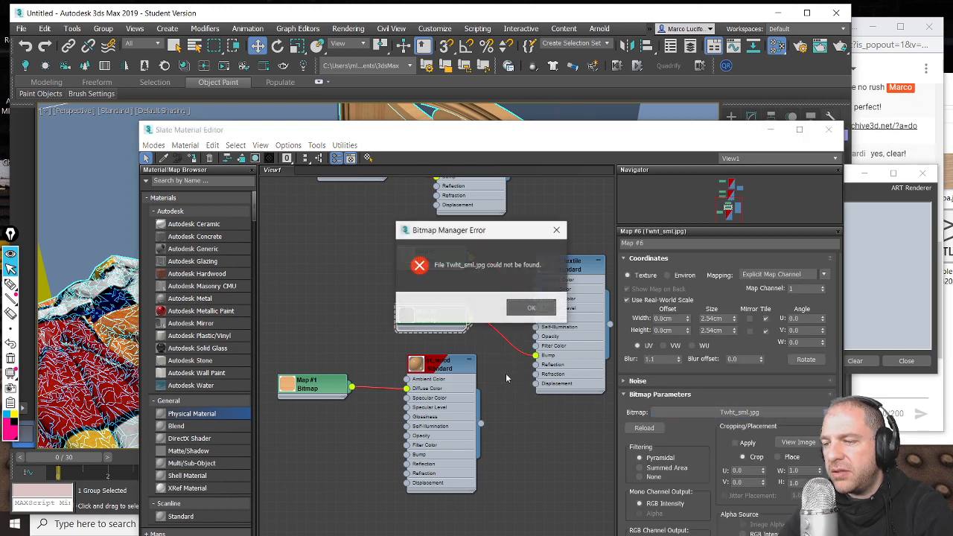
left_click(530, 307)
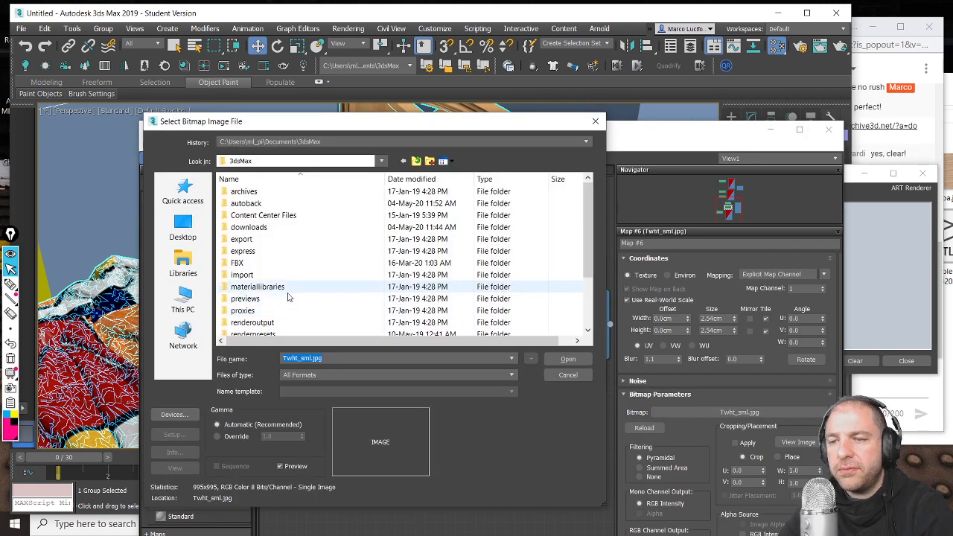
left_click(439, 141)
left_click(435, 161)
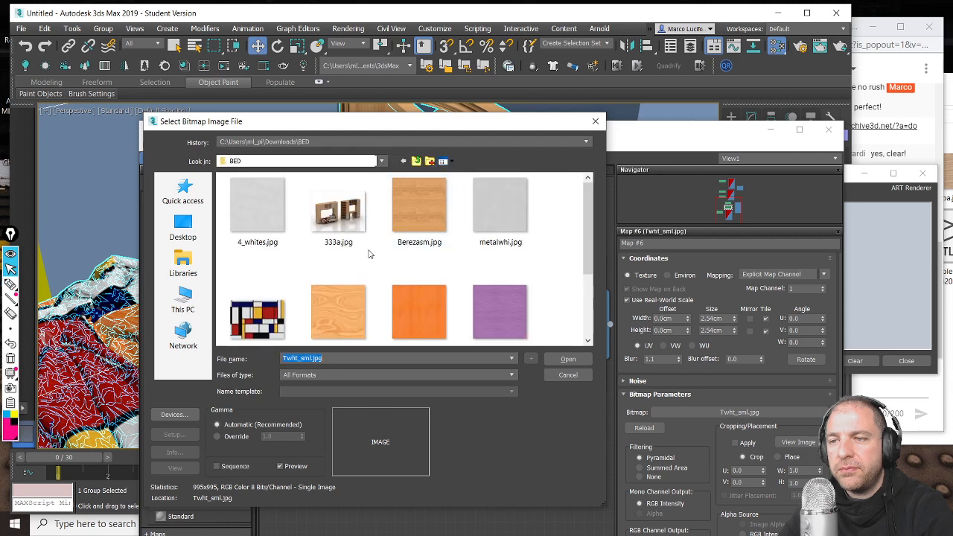
scroll(298, 240, "down", 2)
double_click(277, 310)
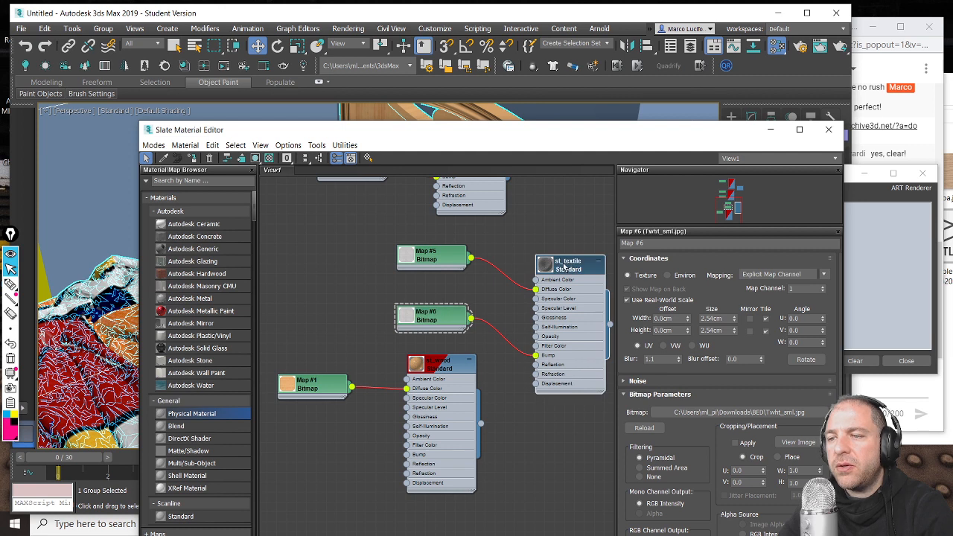
left_click(256, 157)
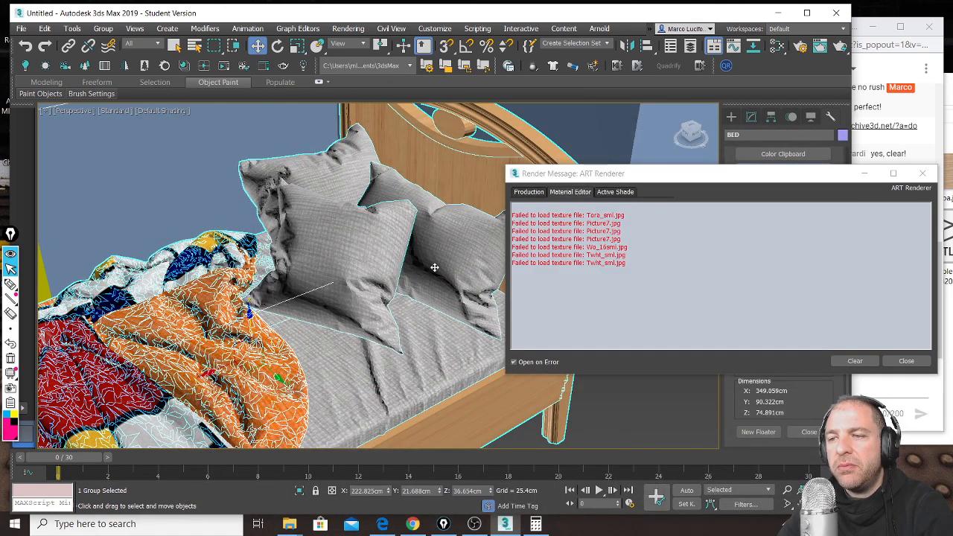
Step: Read the newest questions in the live chat and minimize the ART Renderer message window
left_click(859, 30)
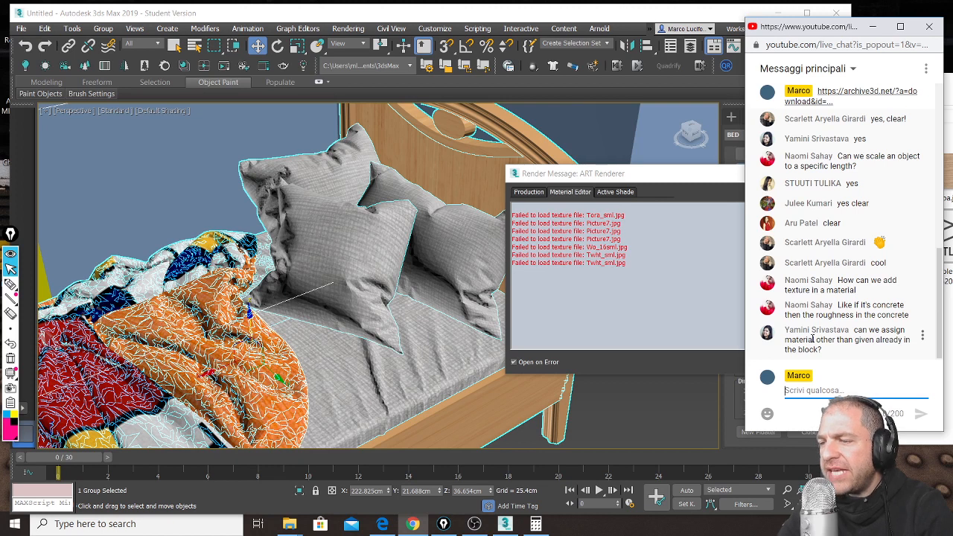
left_click(626, 174)
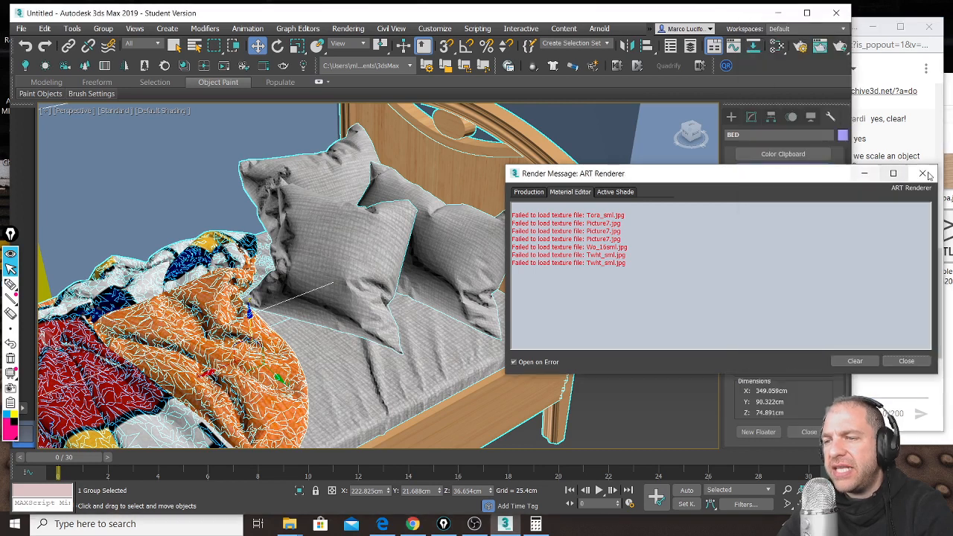
left_click(864, 175)
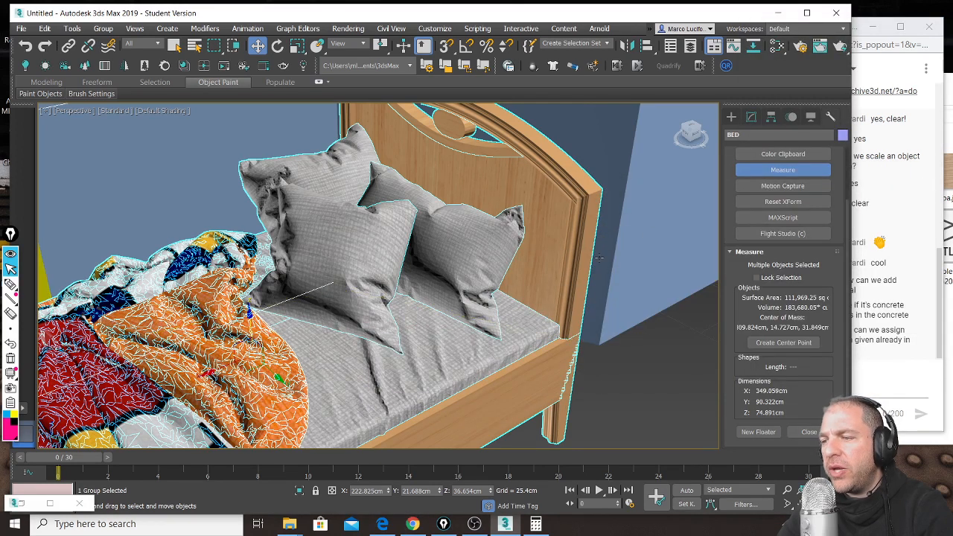
left_click(894, 356)
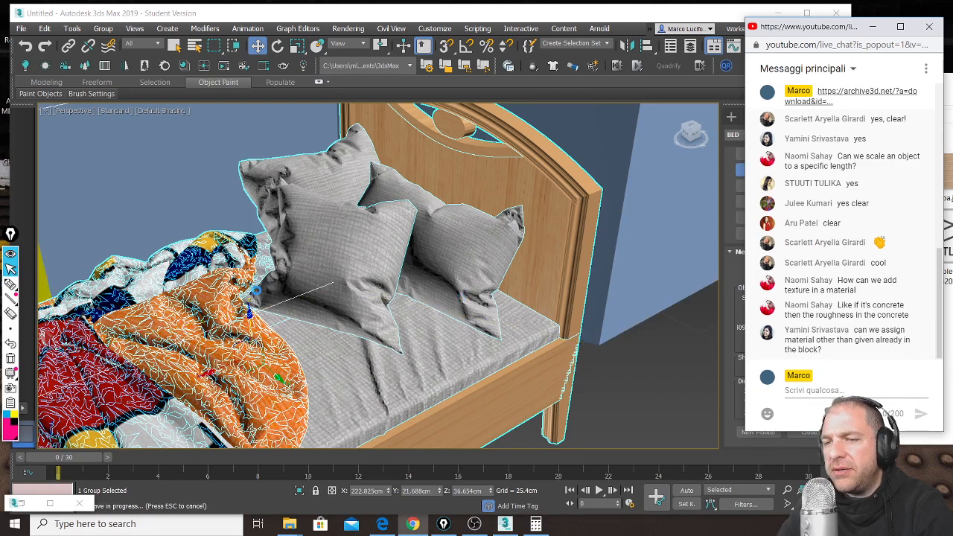
Step: Open the BED group so its individual parts can be selected
left_click(323, 278)
scroll(352, 260, "down", 2)
scroll(245, 349, "down", 2)
middle_click_drag(280, 321, 952, 327)
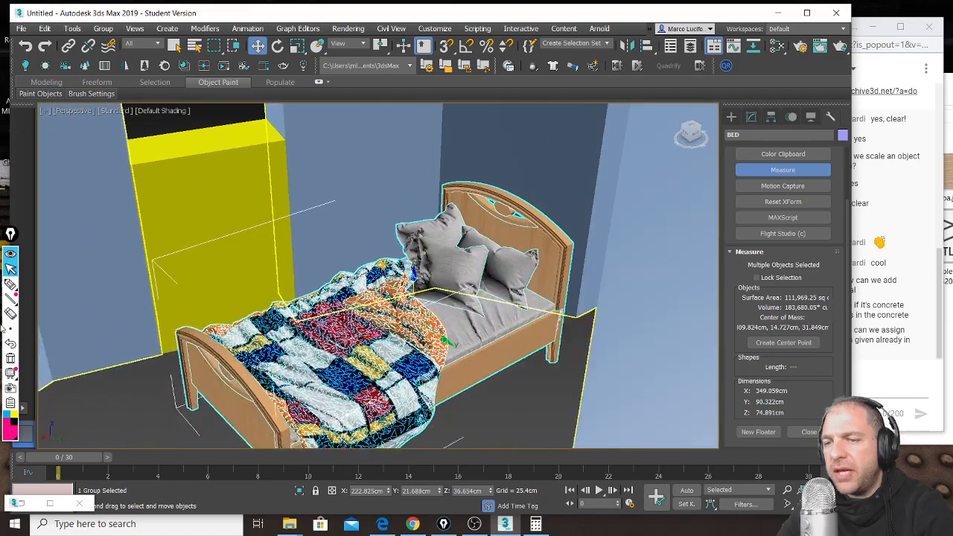
middle_click_drag(378, 350, 441, 340)
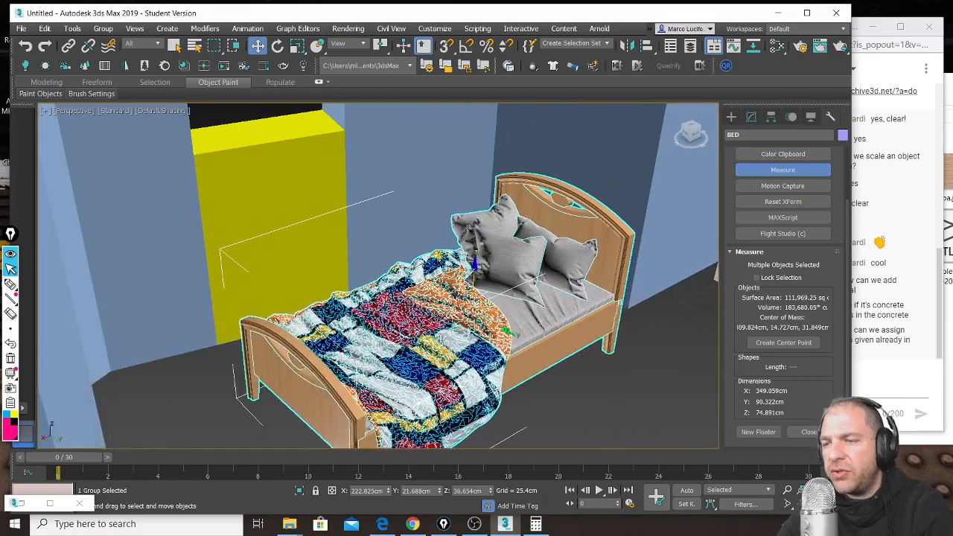
scroll(512, 324, "up", 2)
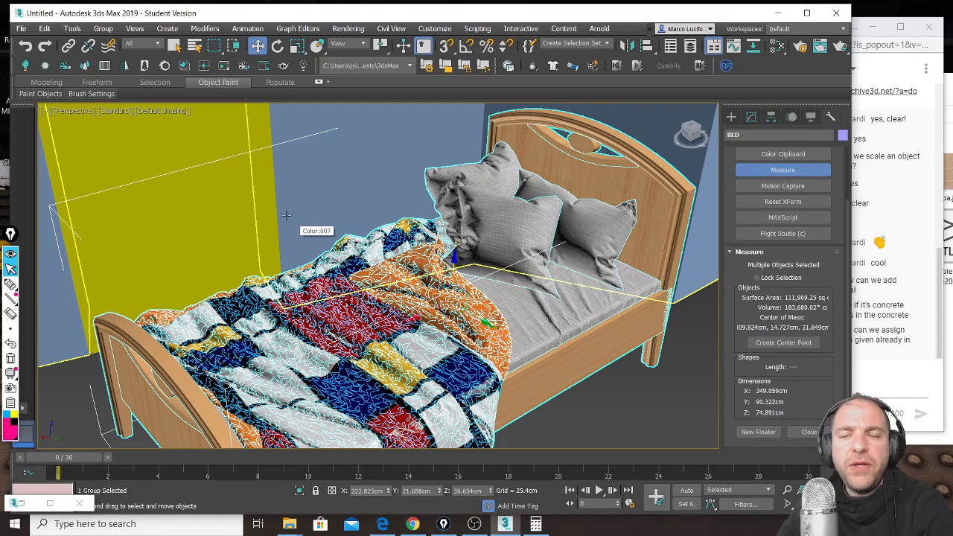
left_click(629, 398)
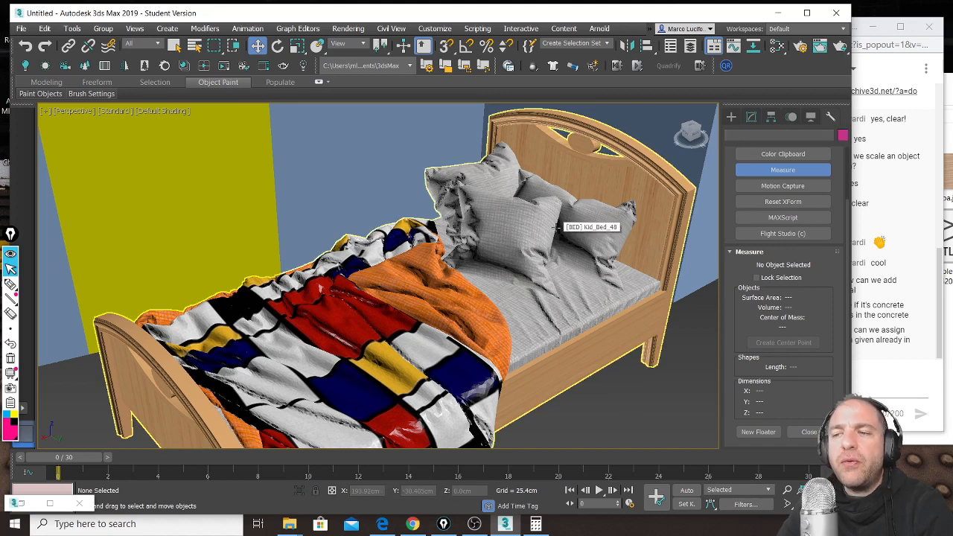
left_click(531, 225)
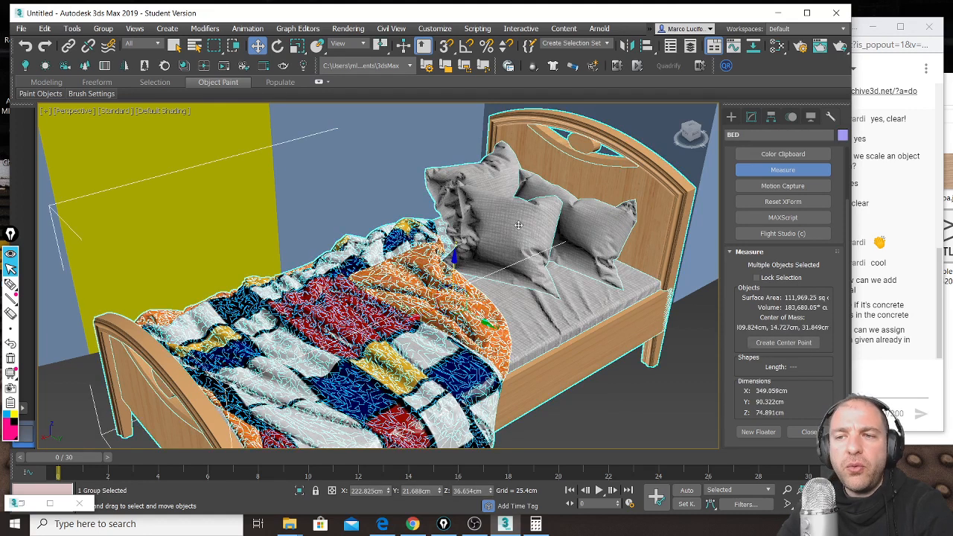
left_click(102, 28)
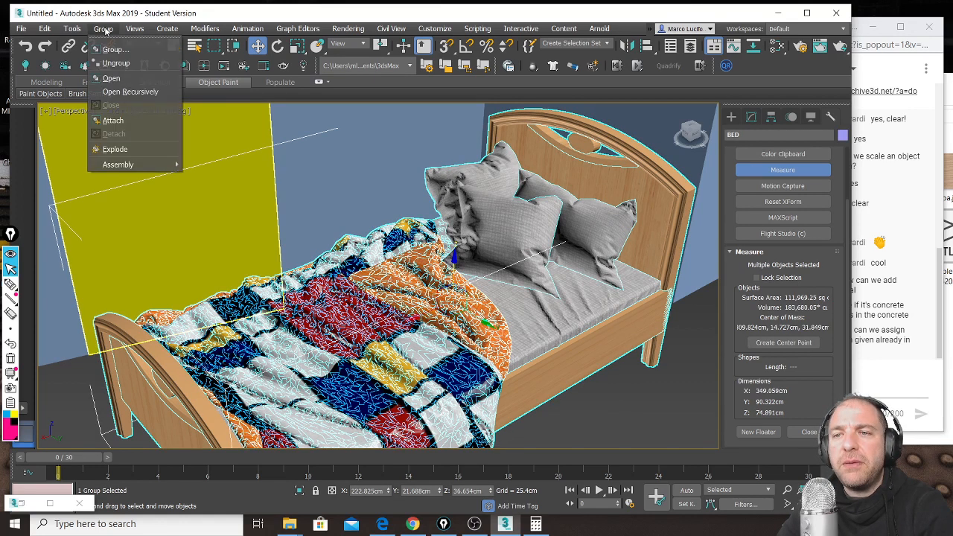
left_click(136, 81)
Step: Raise the front pillow about 5 cm and nudge the pillow behind it slightly
left_click(506, 222)
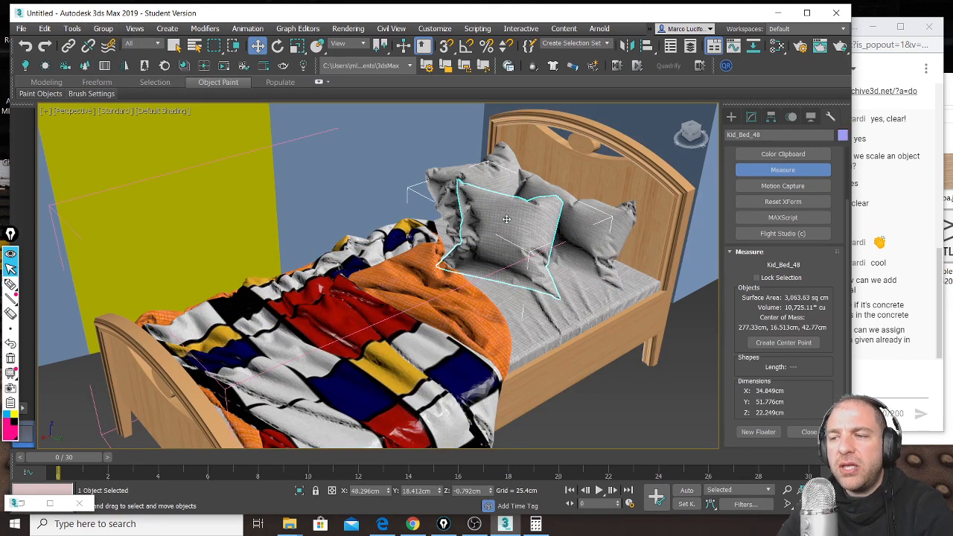
left_click_drag(515, 230, 533, 210)
left_click(595, 233)
mouse_move(595, 234)
left_mouse_down()
mouse_move(585, 218)
mouse_move(585, 226)
left_mouse_up()
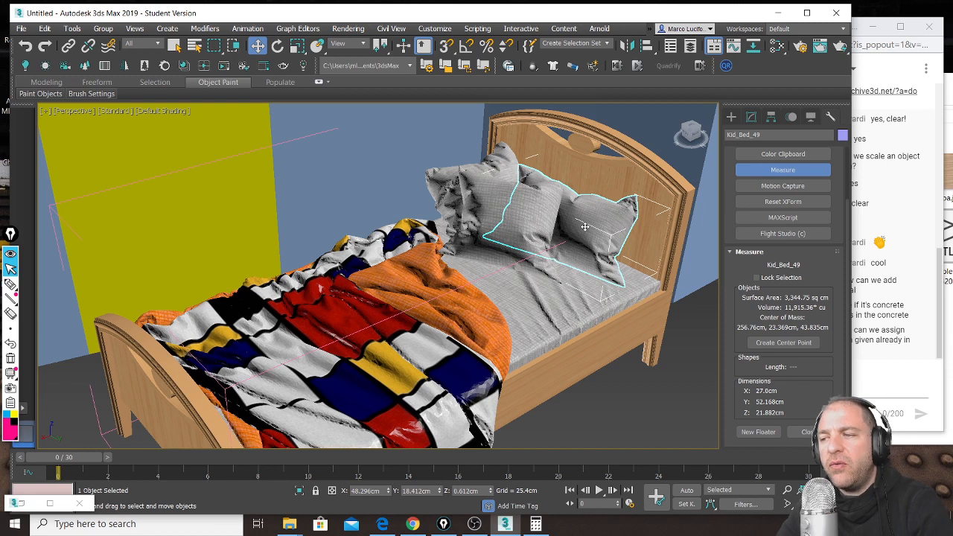
Step: Add the Plaid - Red fabric from the Autodesk Material Library to the Slate Material Editor's node view
key("m")
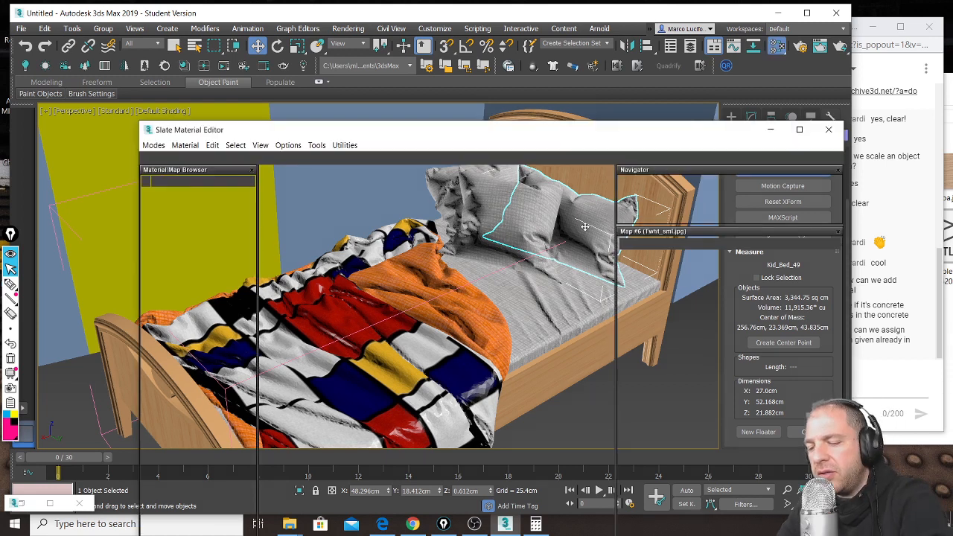
middle_click_drag(320, 251, 446, 387)
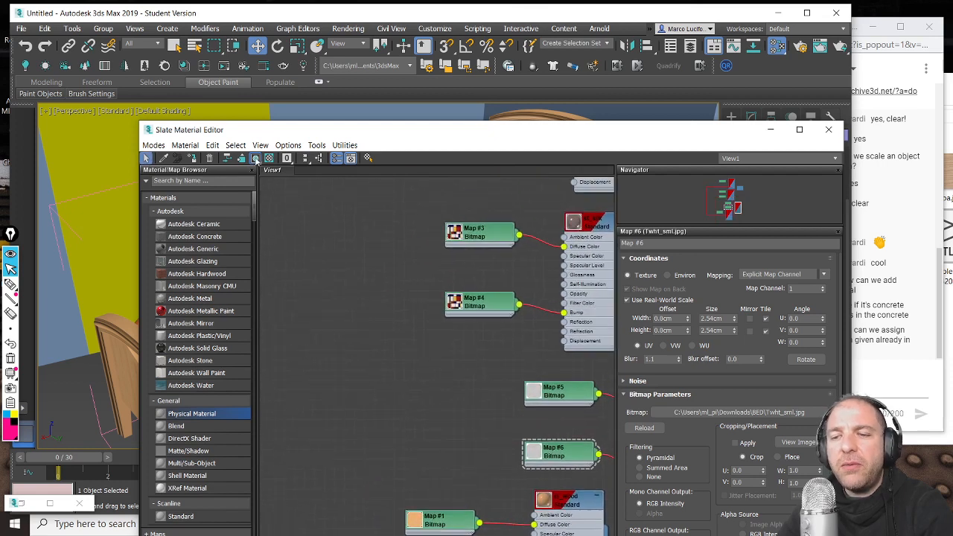
left_click_drag(272, 133, 259, 82)
scroll(221, 310, "down", 8)
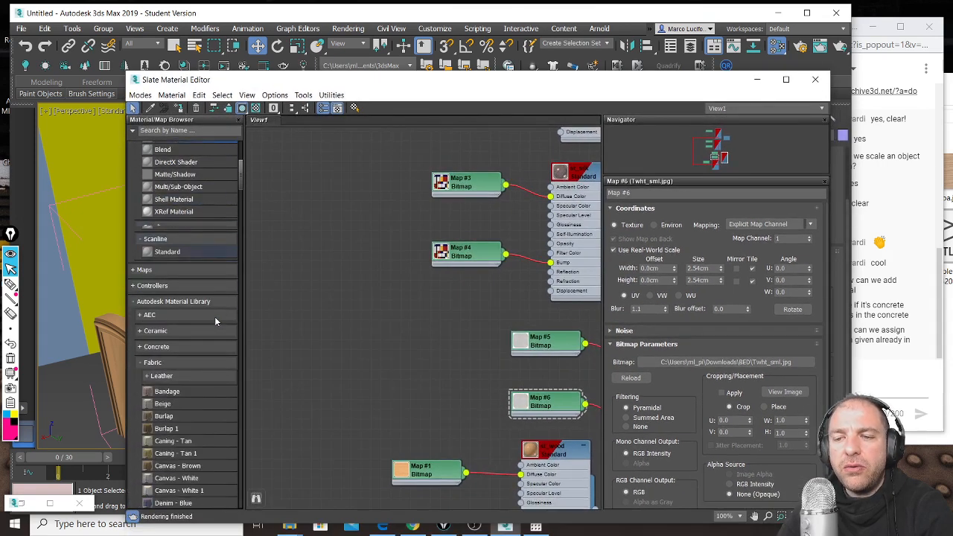
scroll(197, 305, "down", 5)
scroll(215, 292, "down", 7)
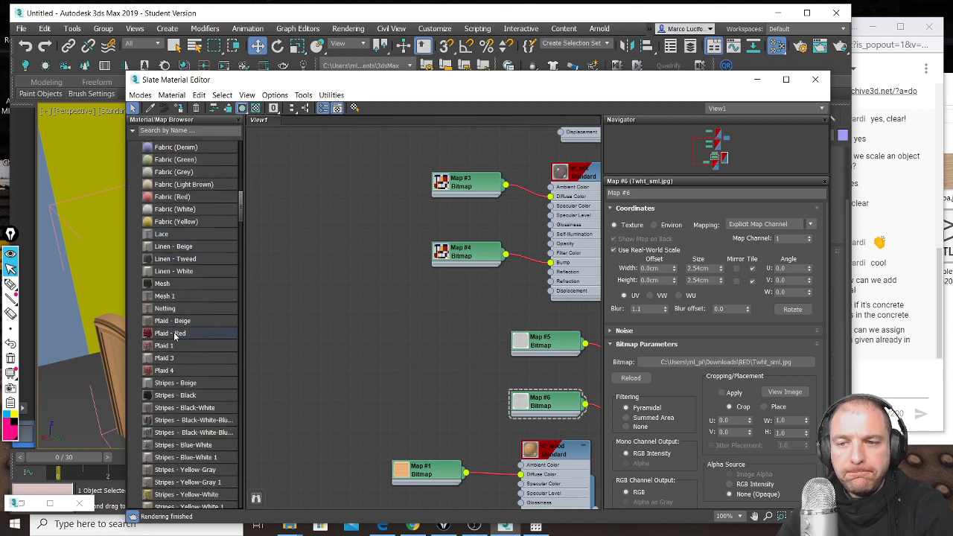
left_click_drag(178, 336, 380, 293)
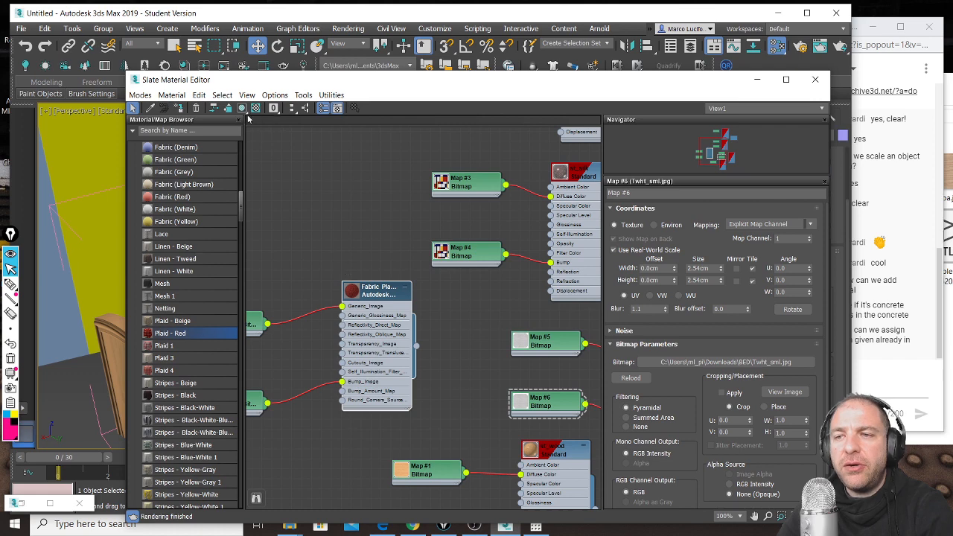
Step: Reposition the material editor and the plaid fabric node, and assign the material to the front pillow
left_click_drag(390, 82, 290, 230)
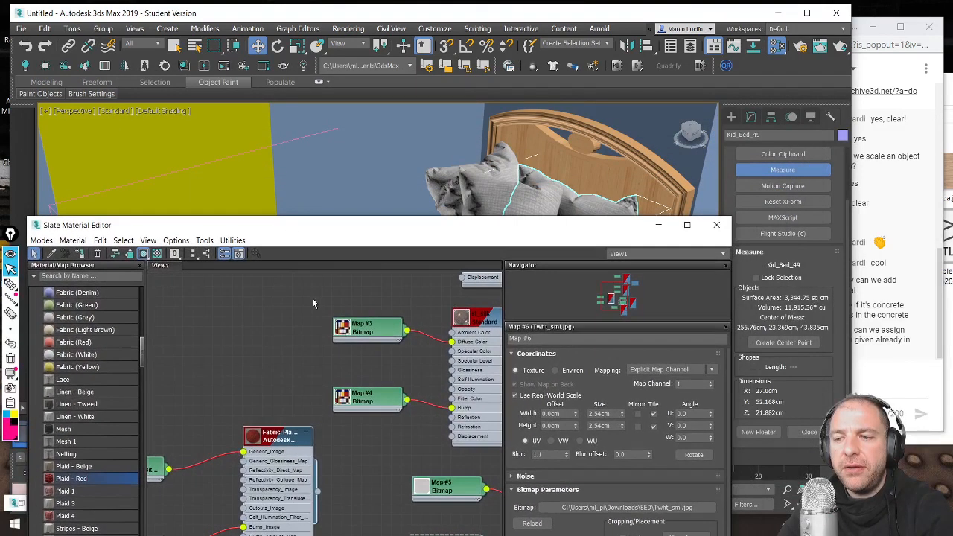
left_click_drag(287, 450, 267, 328)
left_click_drag(395, 228, 379, 313)
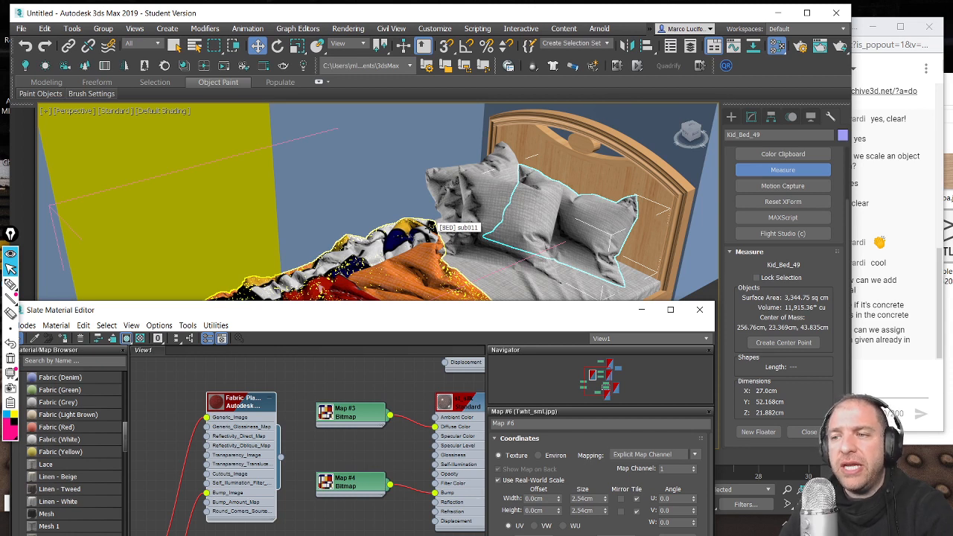
left_click(480, 197)
left_click_drag(280, 457, 505, 209)
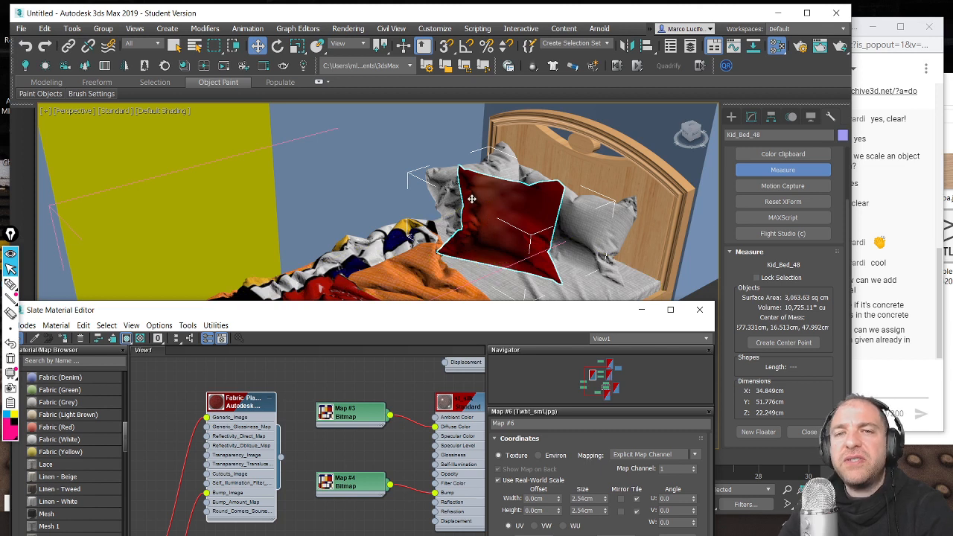
Step: Show the parameters of the plaid fabric's Map #11 bitmap and move the material editor clear of the pillows
middle_click_drag(276, 385, 391, 335)
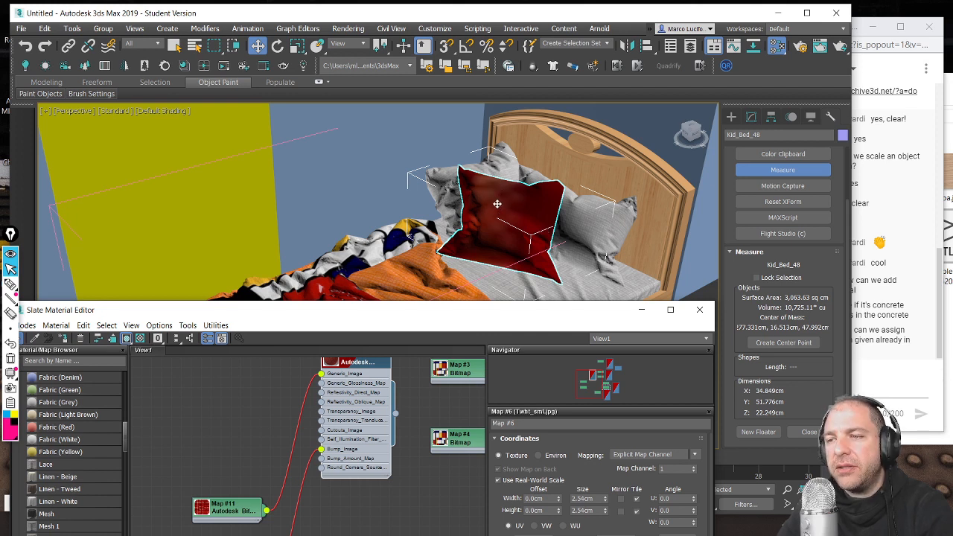
left_click(224, 511)
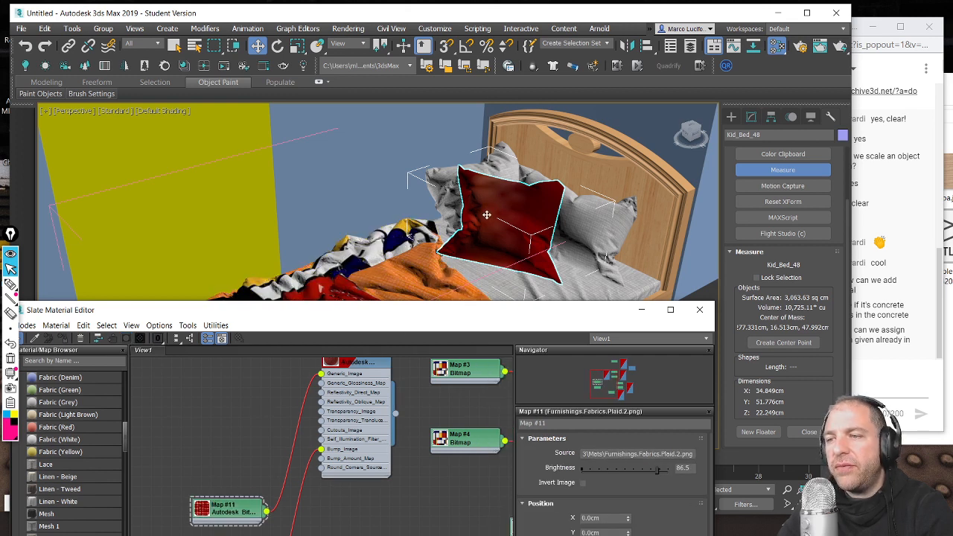
left_click(473, 190)
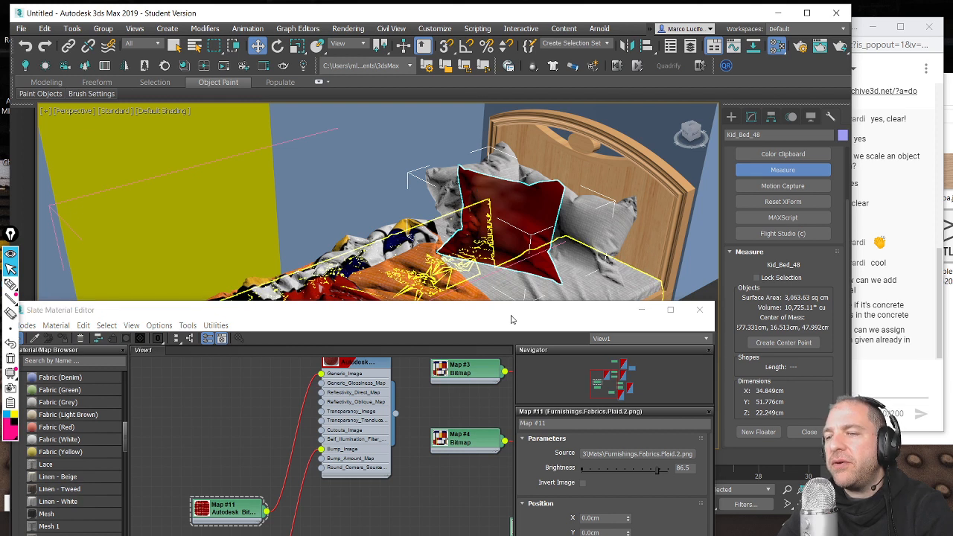
left_click_drag(513, 311, 494, 344)
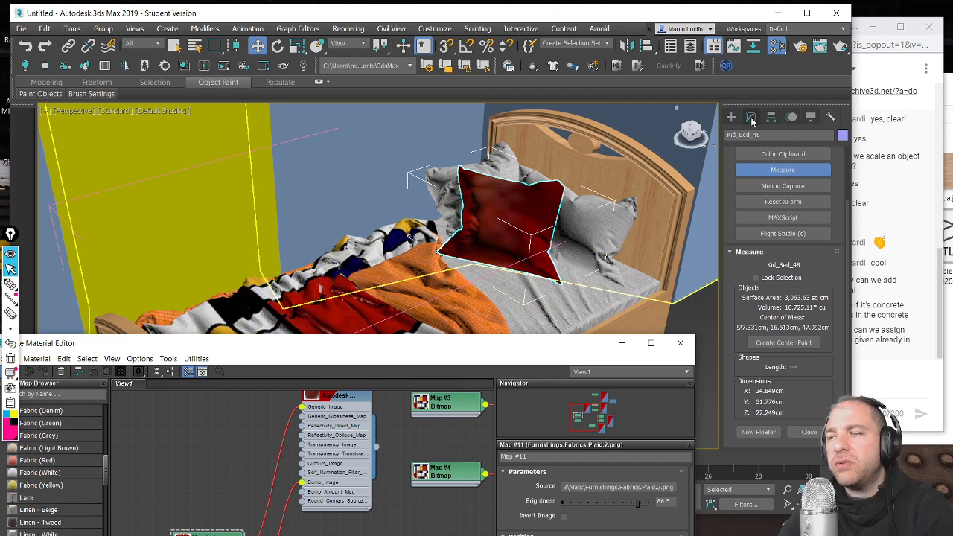
Step: Add a MapScaler modifier to the front red pillow
left_click(489, 198)
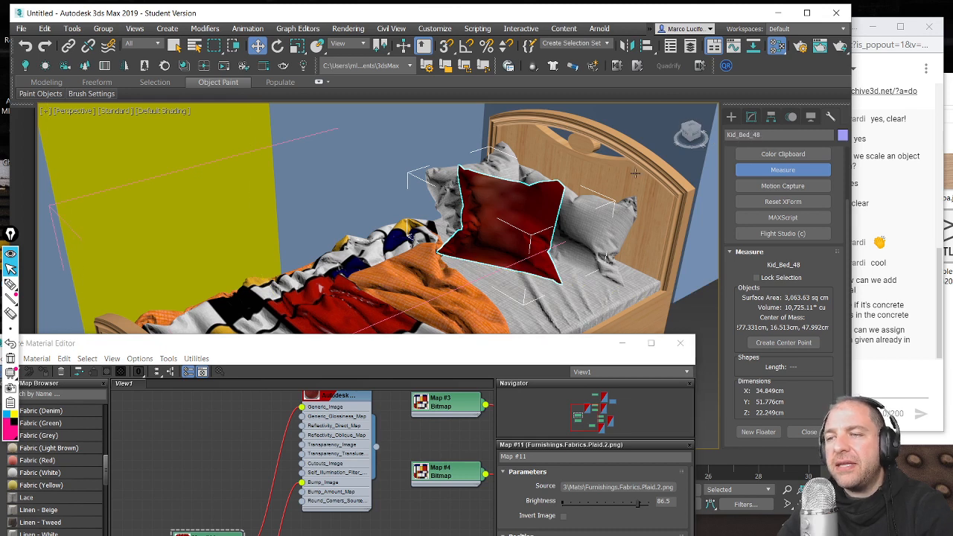
left_click(751, 117)
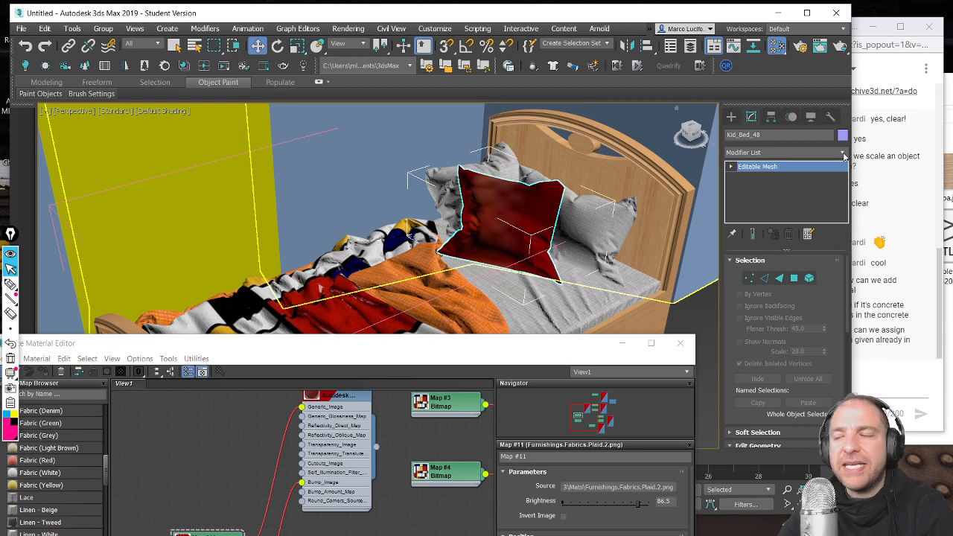
left_click(843, 152)
left_click_drag(844, 209, 854, 327)
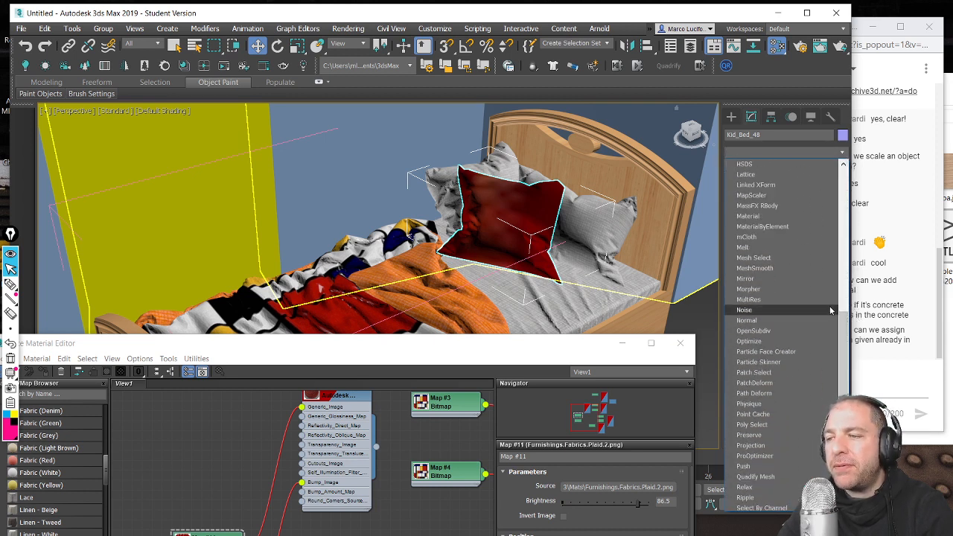
left_click(802, 195)
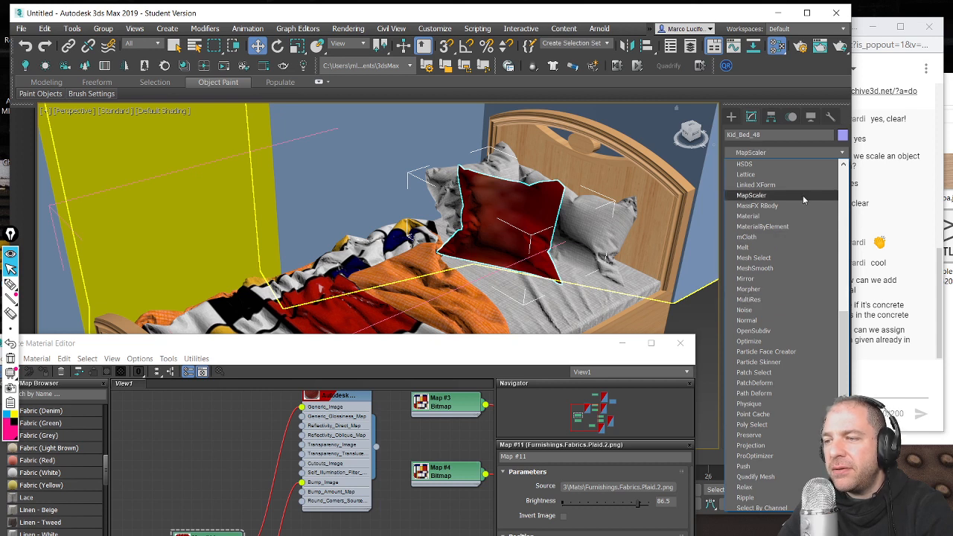
Step: Enlarge the plaid pattern on the front pillow by raising the Map Scaler's Scale to about 363 cm
mouse_move(822, 280)
left_mouse_down()
mouse_move(826, 323)
mouse_move(827, 262)
left_mouse_up()
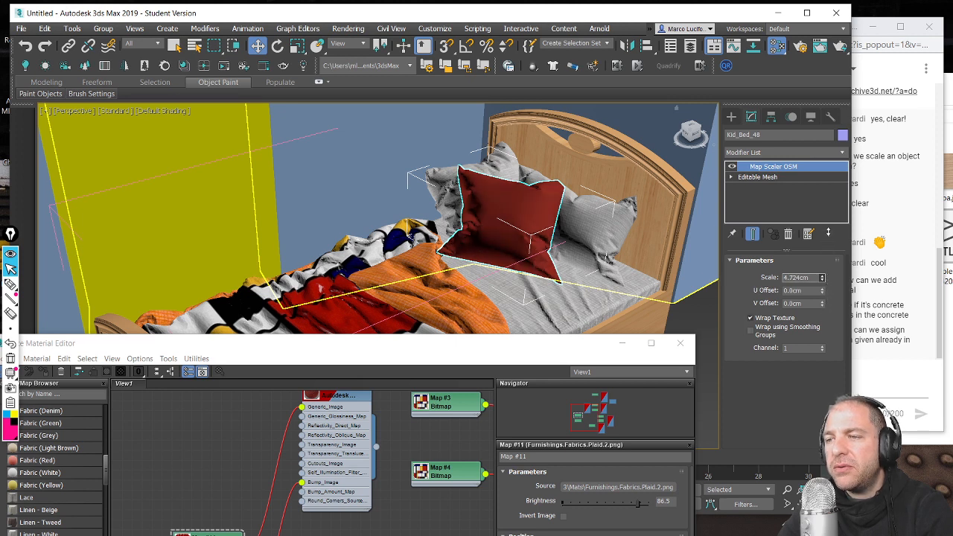
left_click_drag(828, 193, 827, 189)
scroll(521, 250, "up", 5)
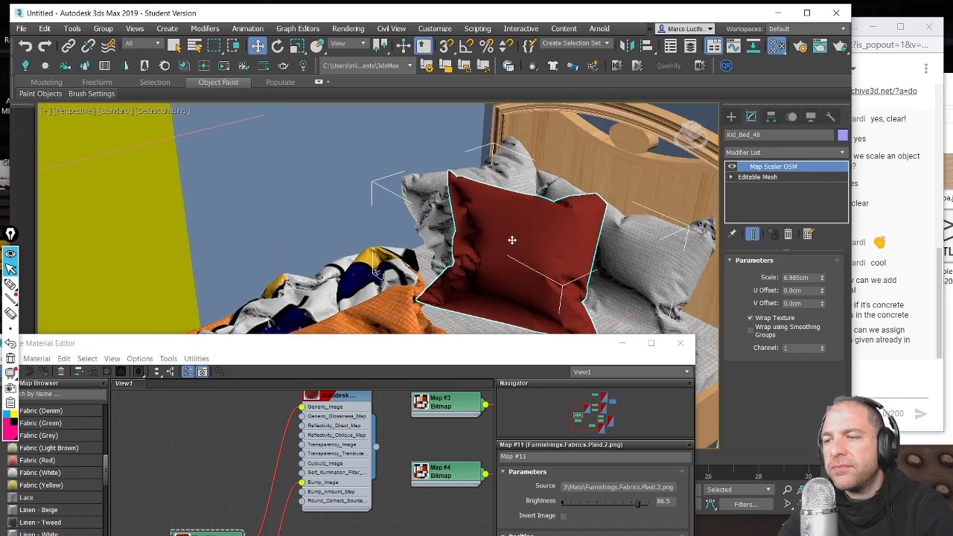
scroll(524, 251, "up", 4)
scroll(673, 258, "up", 4)
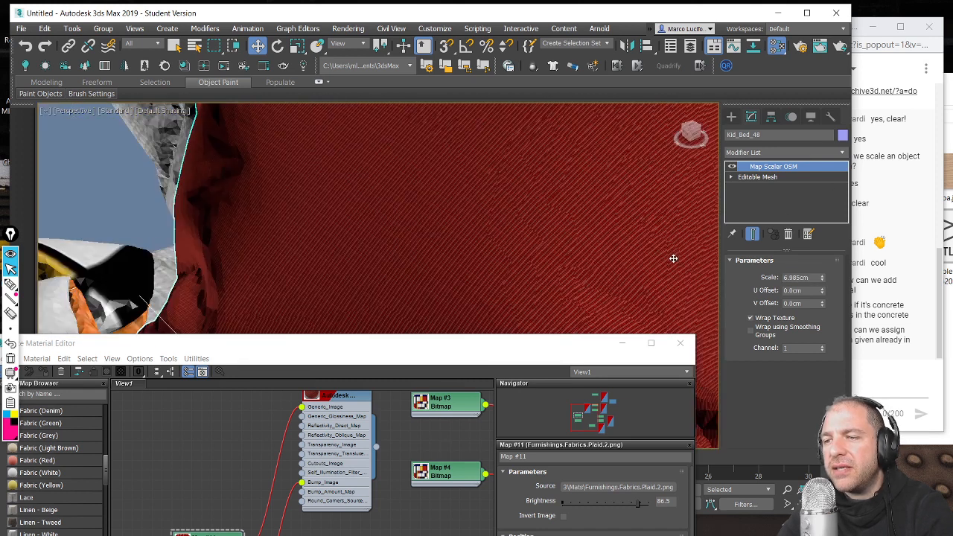
left_click_drag(821, 275, 823, 186)
scroll(510, 198, "down", 8)
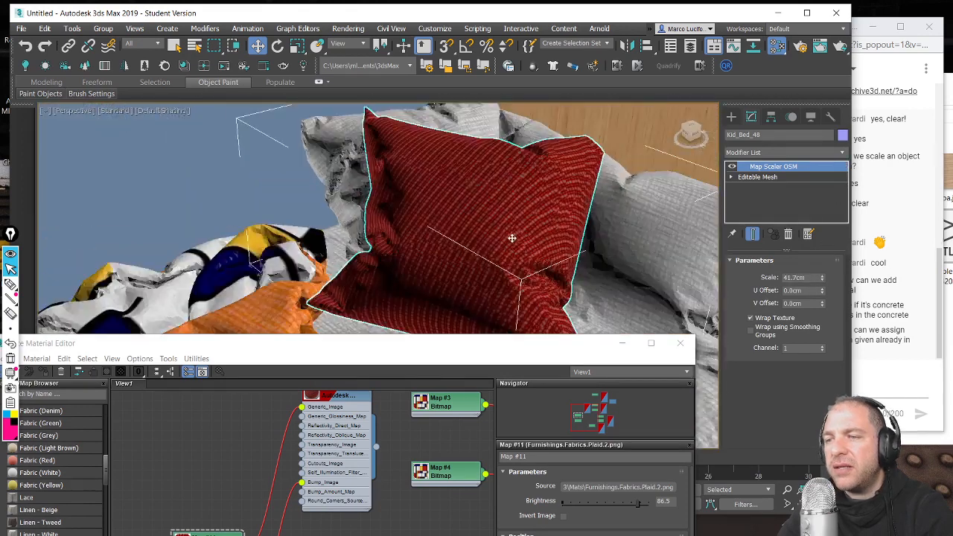
scroll(511, 237, "down", 3)
left_click_drag(823, 279, 823, 210)
left_click_drag(835, 111, 834, 97)
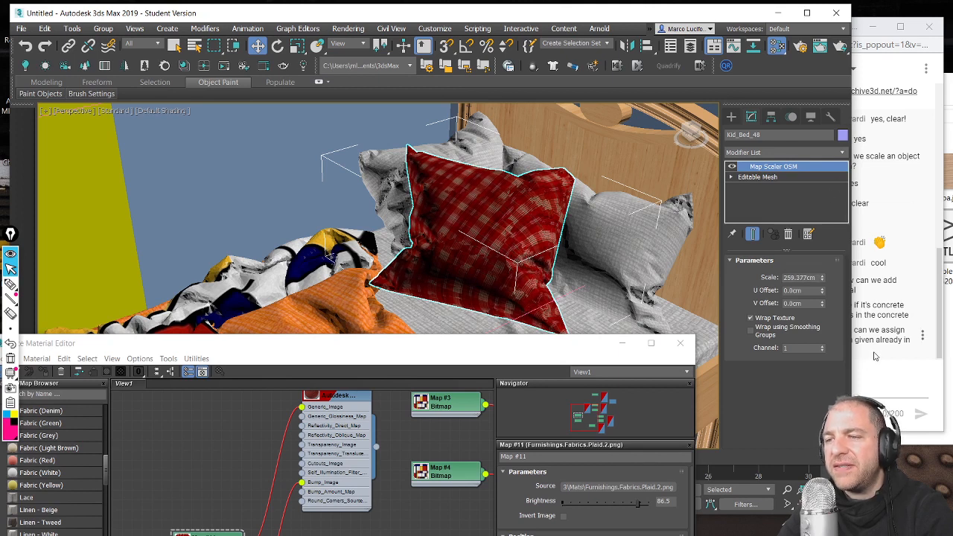
left_click_drag(821, 278, 821, 250)
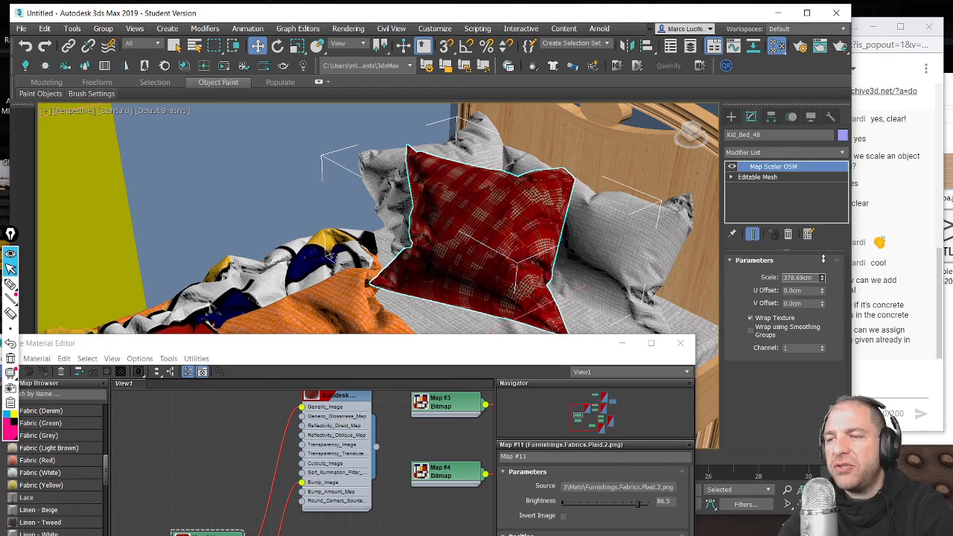
mouse_move(825, 275)
left_mouse_down()
mouse_move(826, 317)
mouse_move(829, 265)
left_mouse_up()
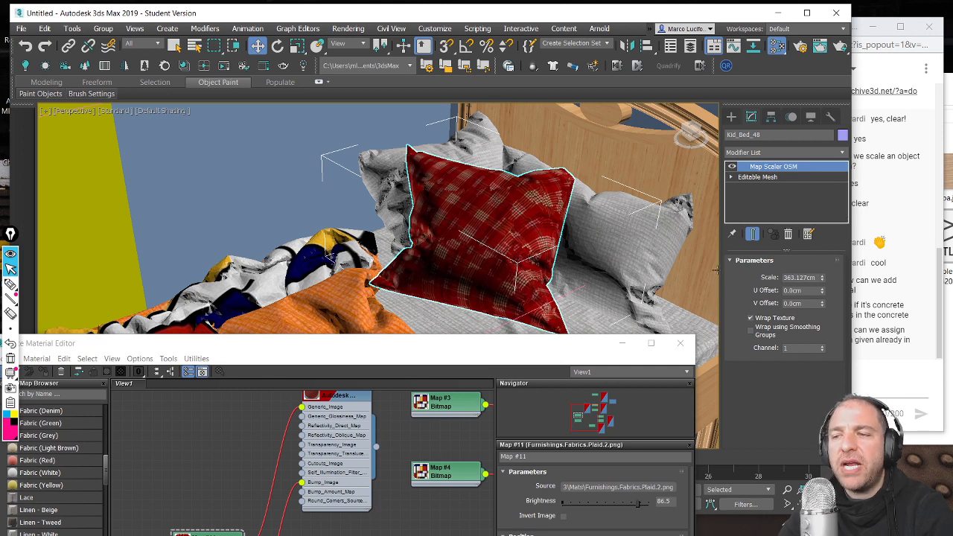
Step: Move the material editor off the bed, close the open bed group, and select the whole bed
left_click_drag(249, 348, 199, 393)
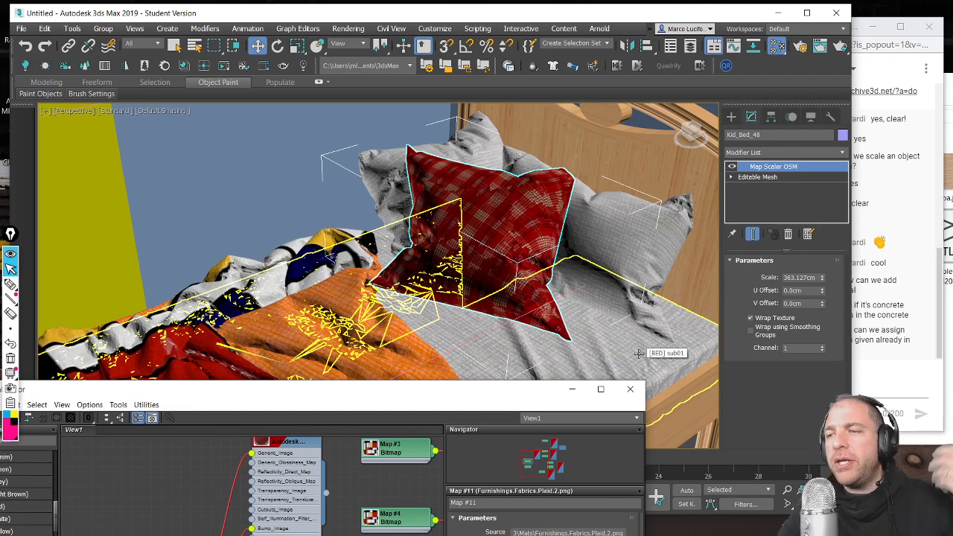
middle_click_drag(599, 294, 426, 199)
left_click(564, 298)
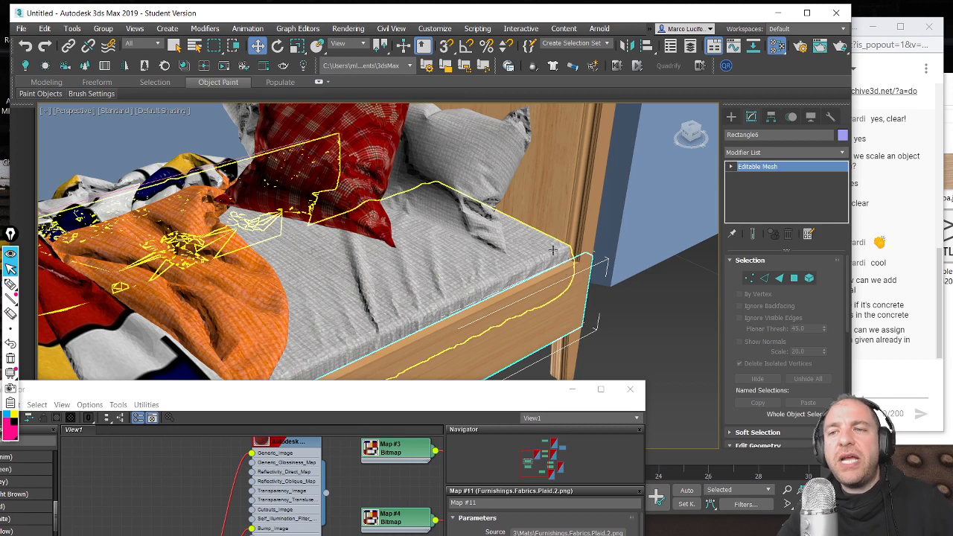
left_click(103, 28)
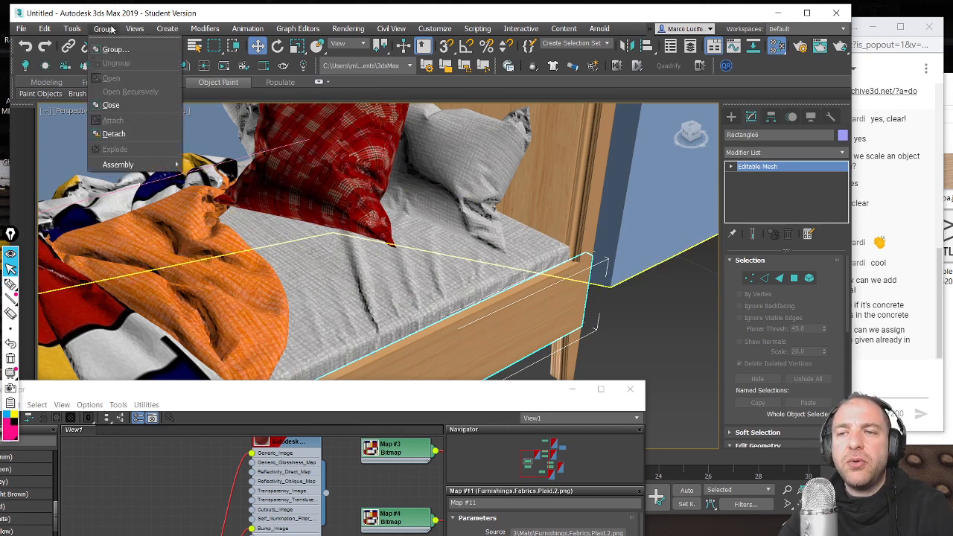
left_click(134, 107)
middle_click_drag(444, 224, 459, 235, "alt")
scroll(364, 283, "down", 3)
middle_click_drag(330, 286, 401, 267)
left_click_drag(397, 260, 378, 282)
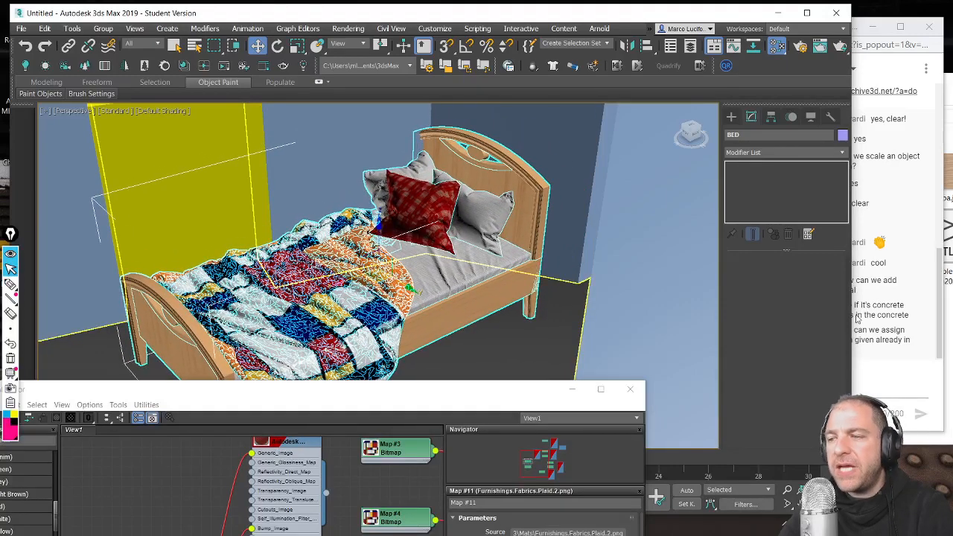
Step: Align the Map #5 and Map #6 bitmap nodes beside the st_textile material's Diffuse Color and Bump inputs, and minimize the material editor
left_click(858, 319)
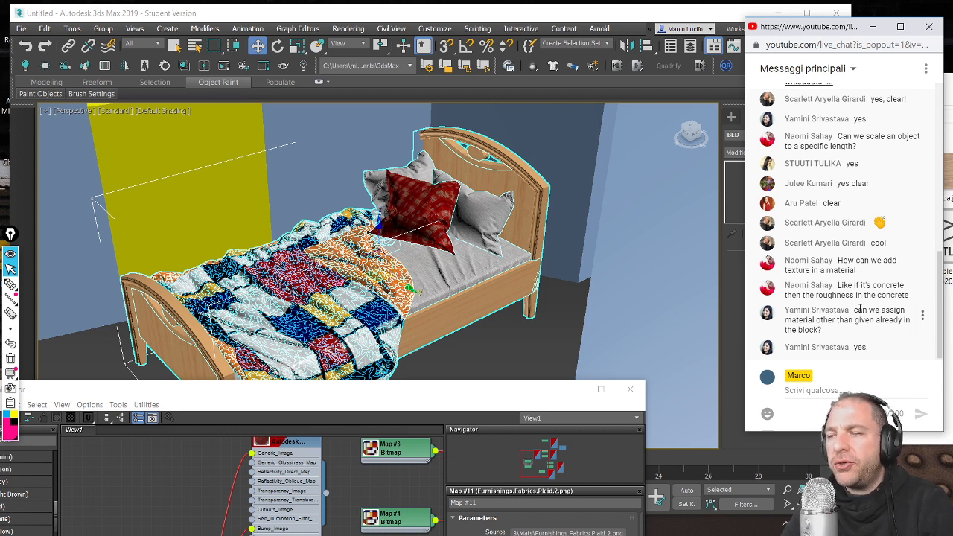
left_click_drag(415, 389, 547, 119)
middle_click_drag(456, 444, 465, 223)
scroll(387, 327, "down", 2)
scroll(483, 345, "down", 2)
middle_click_drag(500, 338, 313, 410)
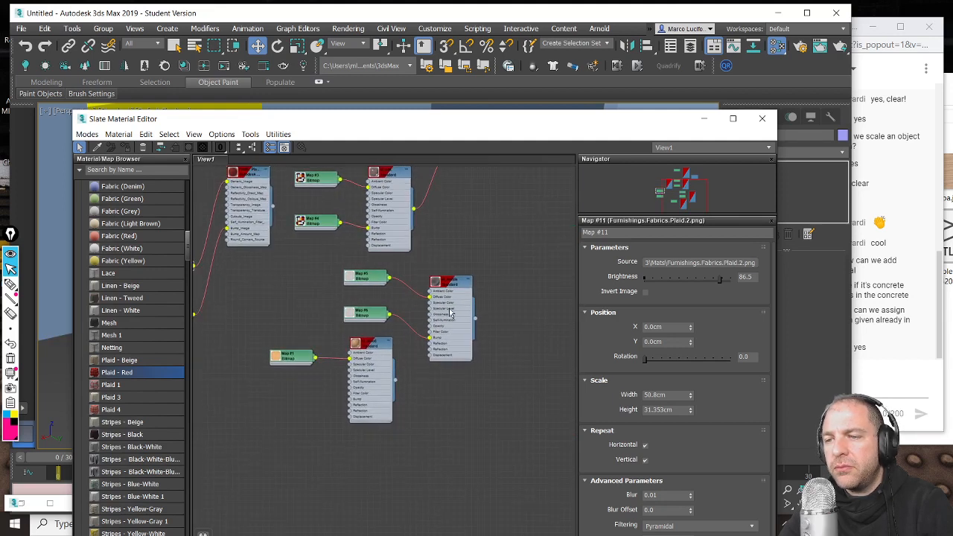
scroll(450, 313, "up", 4)
scroll(288, 244, "up", 1)
left_click_drag(288, 245, 317, 273)
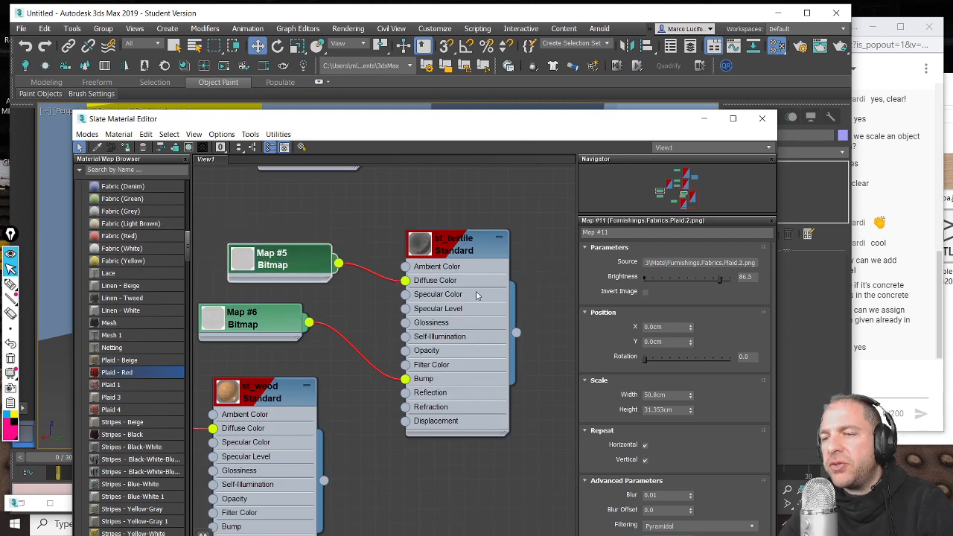
left_click_drag(253, 327, 284, 344)
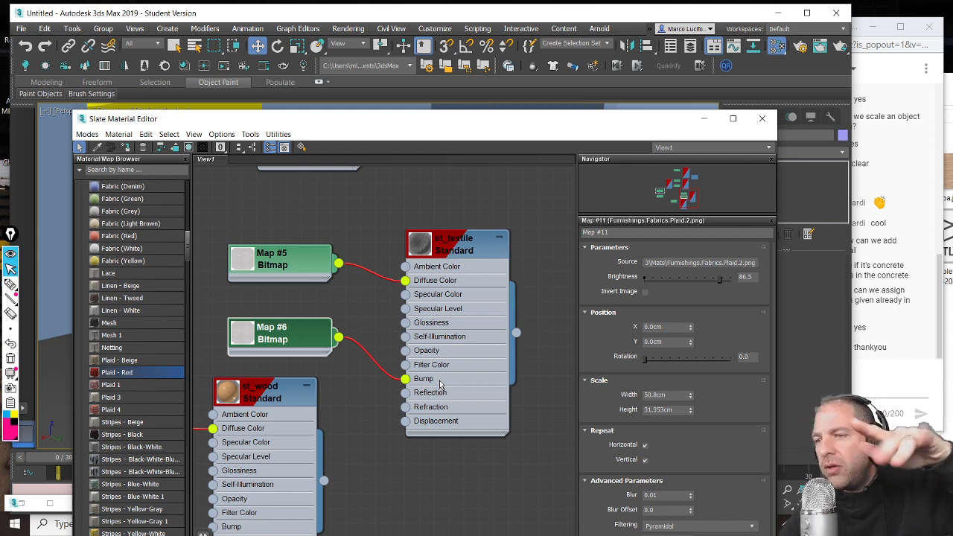
left_click(704, 119)
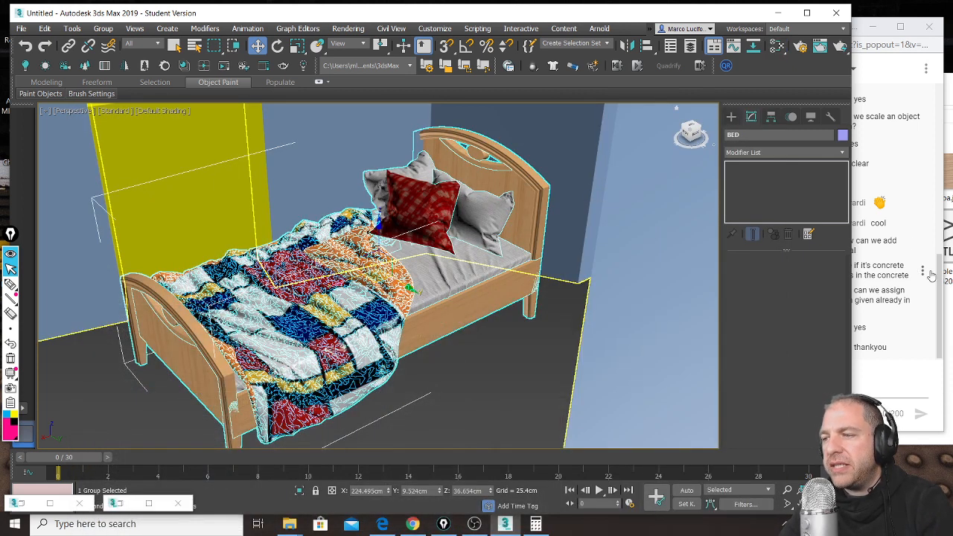
left_click(940, 299)
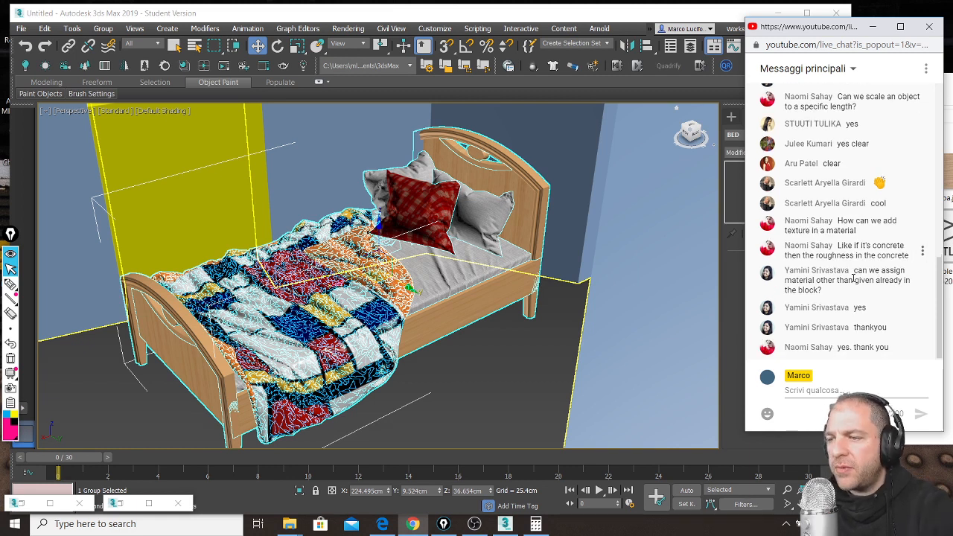
left_click(634, 16)
left_click(730, 117)
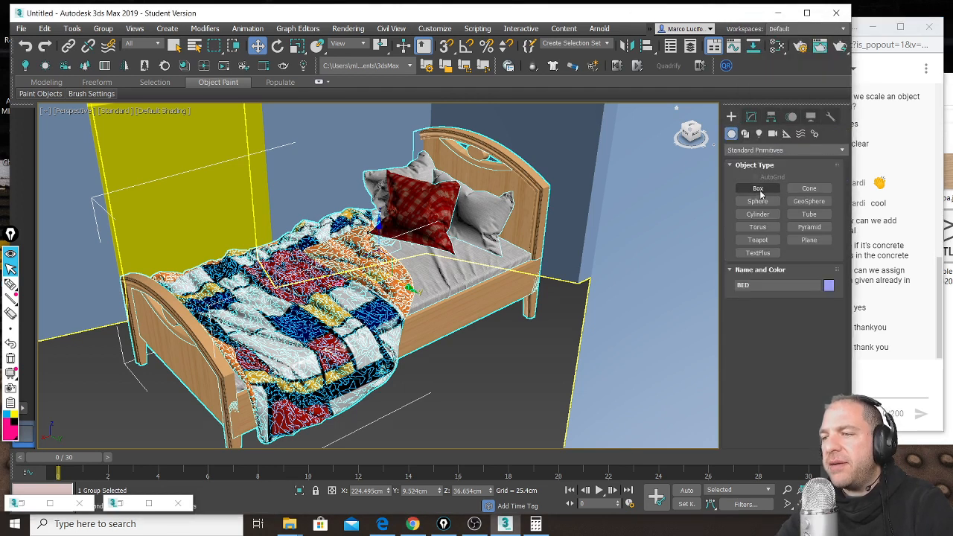
left_click(757, 189)
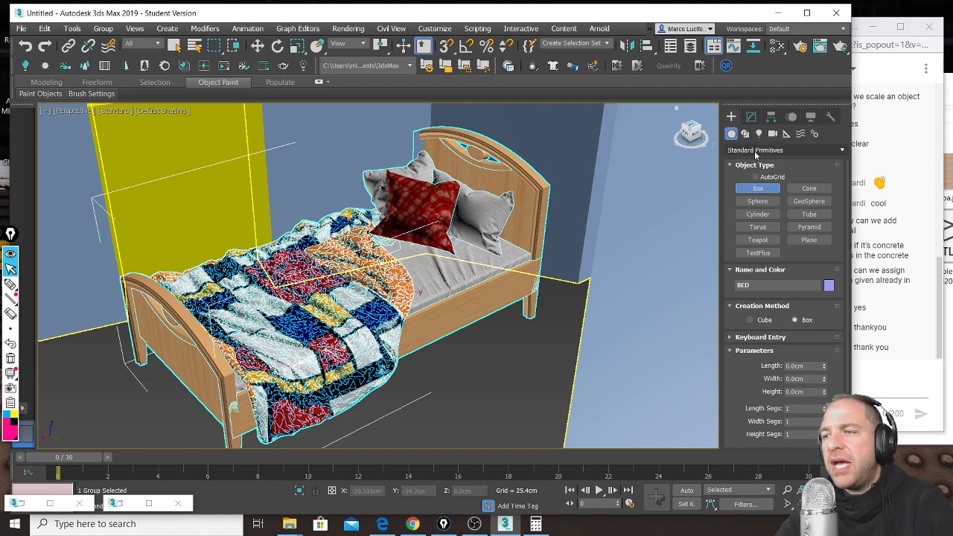
left_click(258, 46)
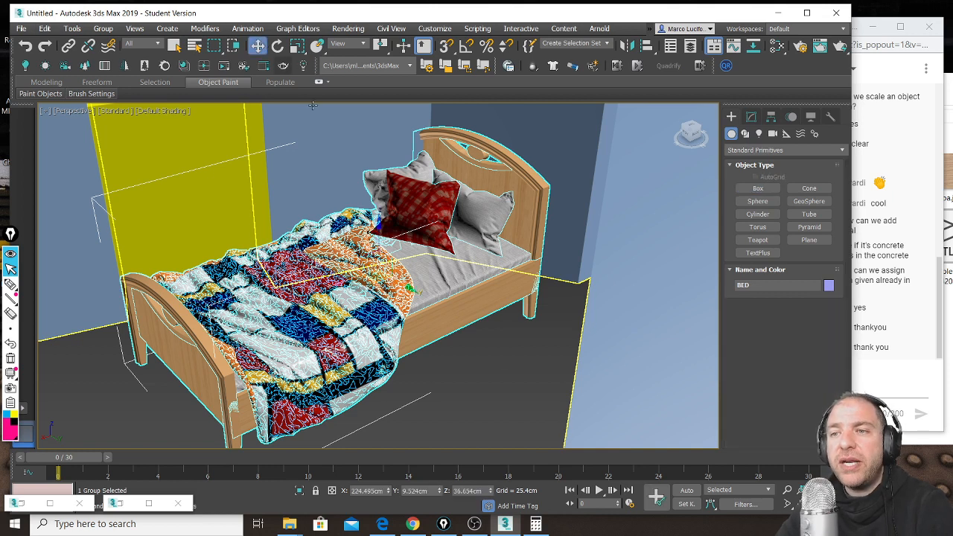
Step: Turn on Edged Faces in the perspective viewport and examine the mesh density of the headboard's curved frame
left_click(181, 112)
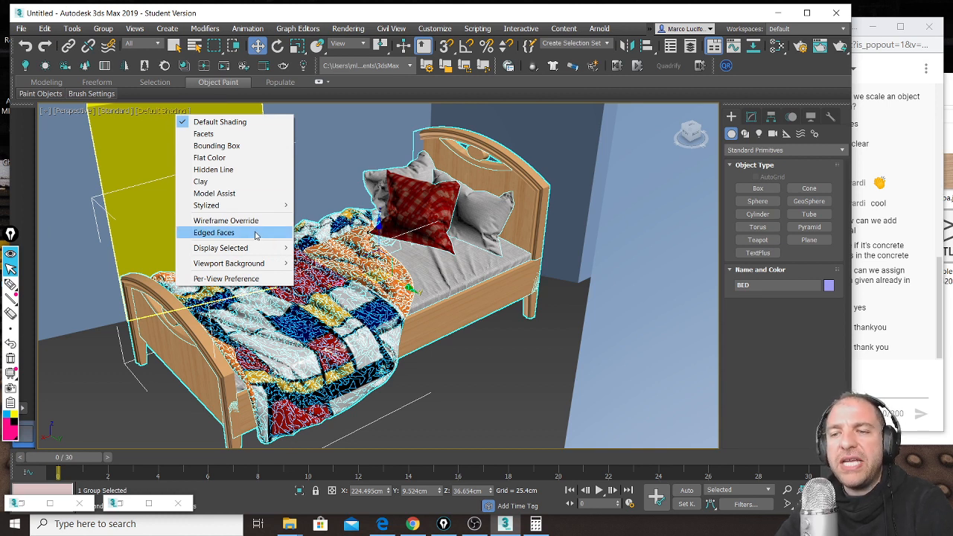
left_click(214, 233)
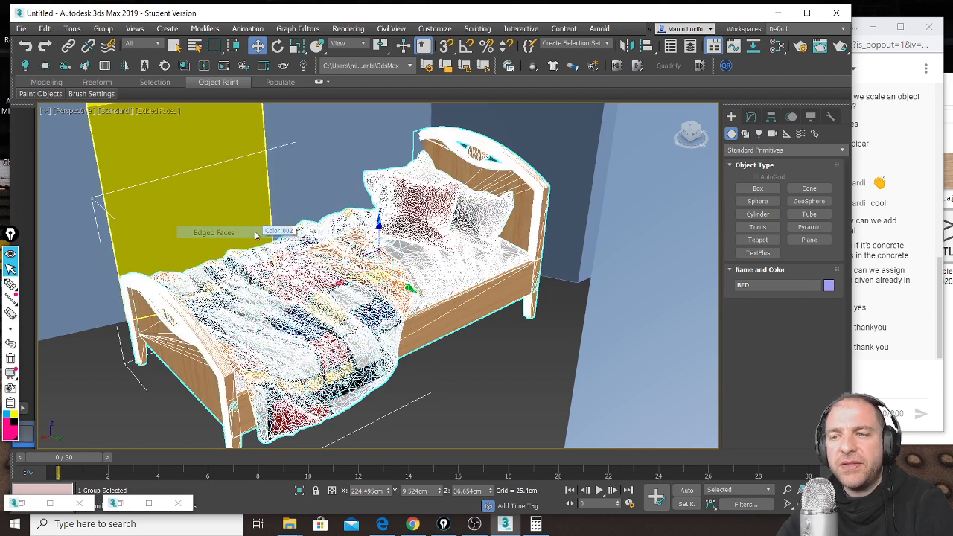
middle_click_drag(438, 189, 430, 214)
scroll(485, 163, "up", 10)
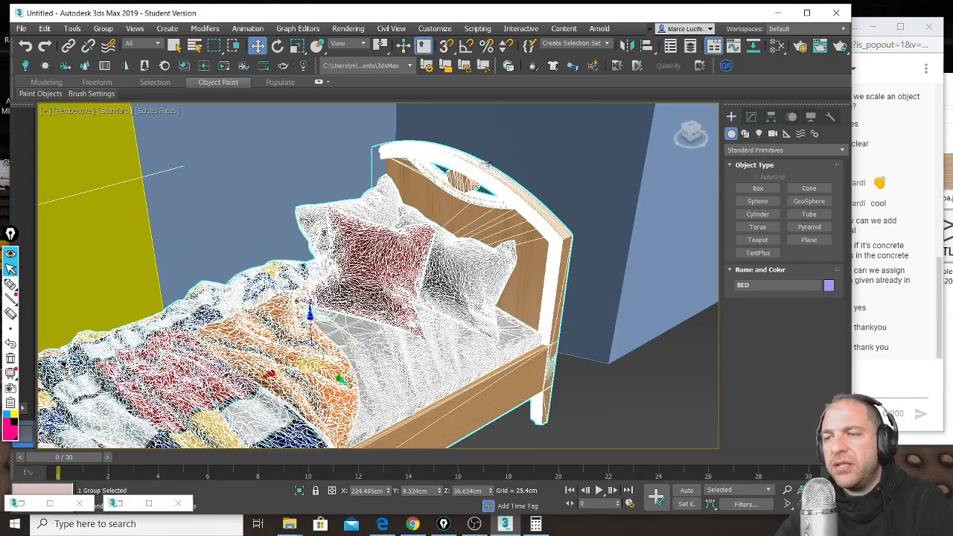
scroll(482, 195, "up", 3)
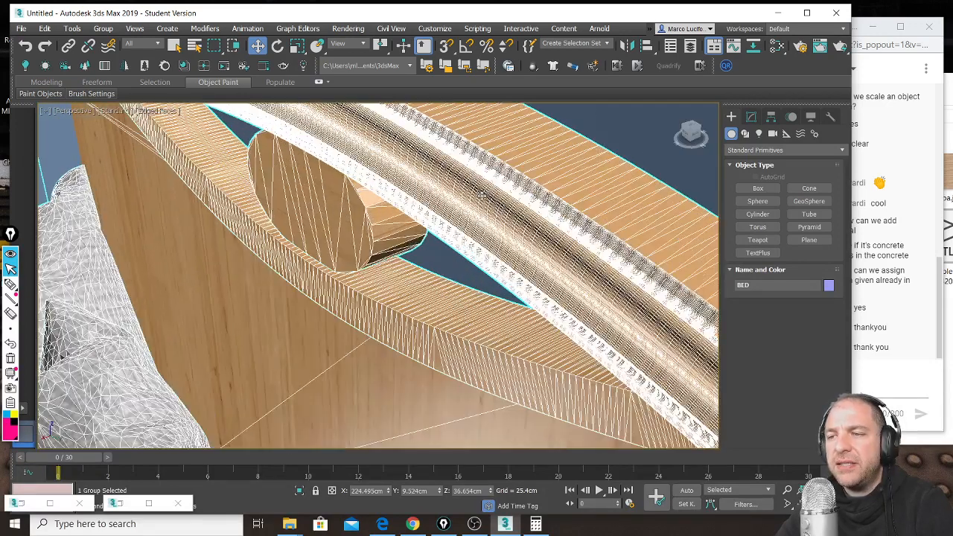
scroll(480, 182, "down", 2)
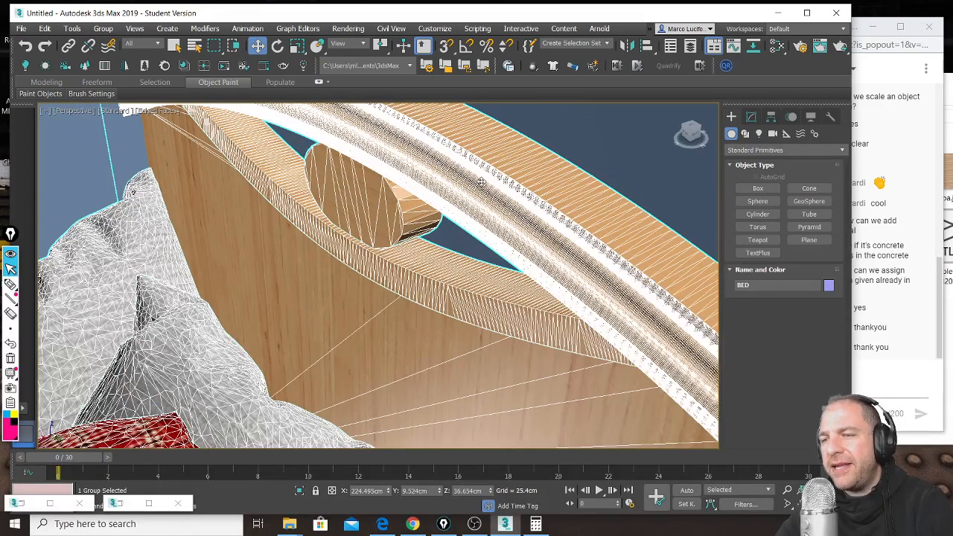
scroll(481, 183, "down", 3)
Step: Examine the mesh density of the blanket, the pillows and the whole bed
middle_click_drag(418, 344, 513, 216, "alt")
middle_click_drag(247, 268, 466, 186)
middle_click_drag(161, 381, 400, 240)
middle_click_drag(287, 322, 386, 272)
scroll(386, 272, "down", 2)
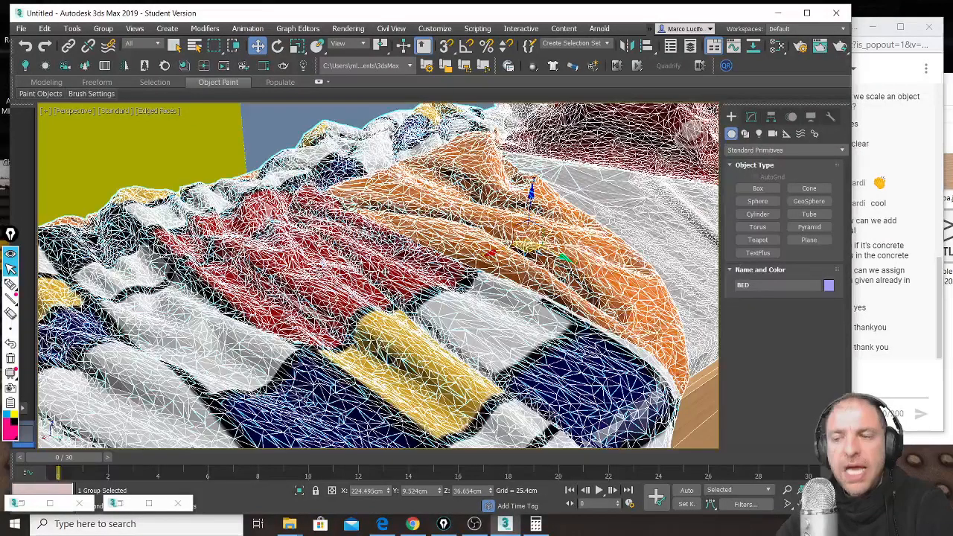
scroll(379, 245, "down", 2)
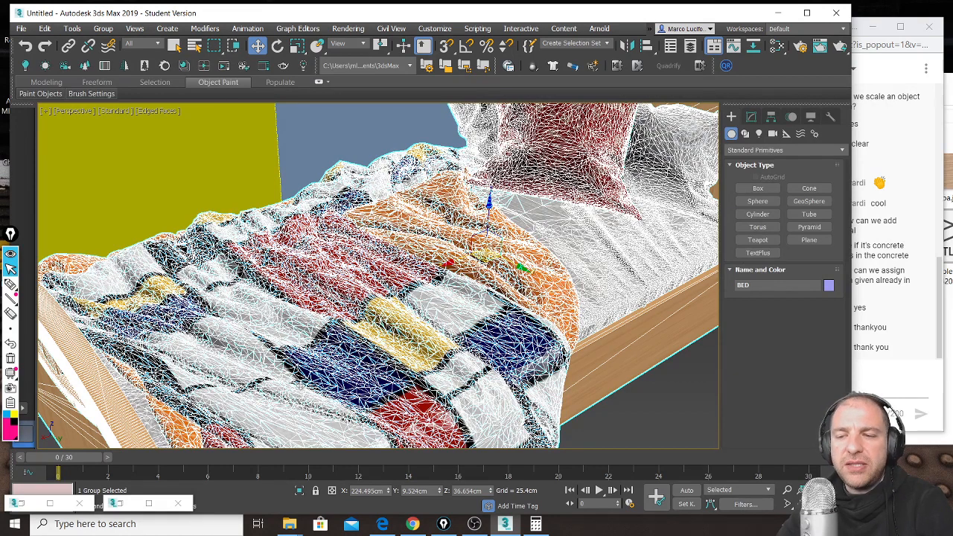
scroll(327, 331, "down", 4)
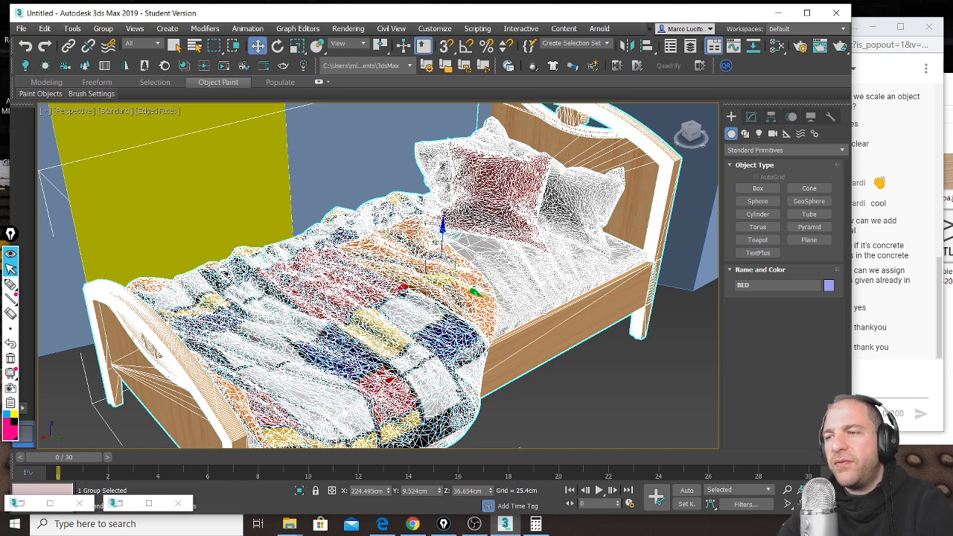
middle_click_drag(583, 210, 617, 195, "alt")
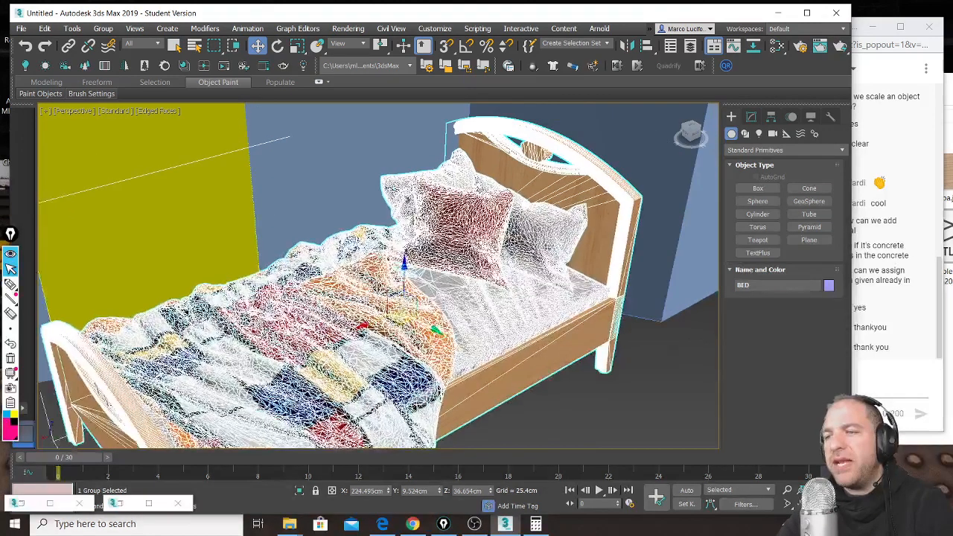
Step: Add a ProOptimizer modifier to the bed group and calculate its optimization
left_click(752, 117)
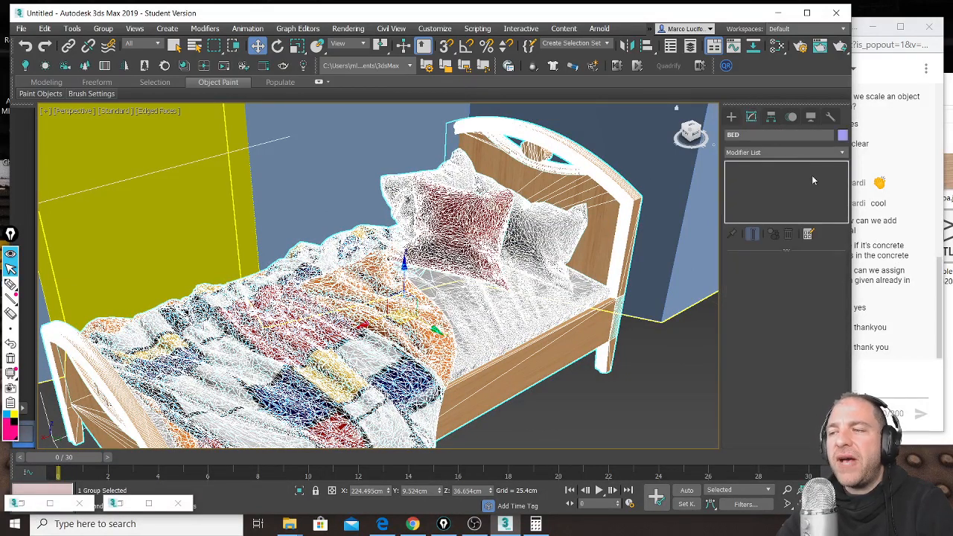
left_click(842, 154)
scroll(781, 297, "down", 10)
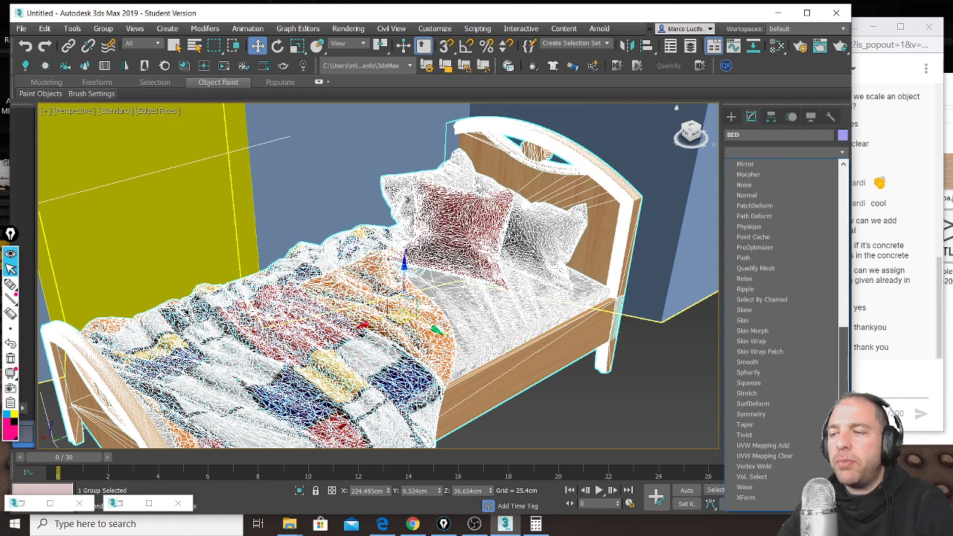
left_click(800, 250)
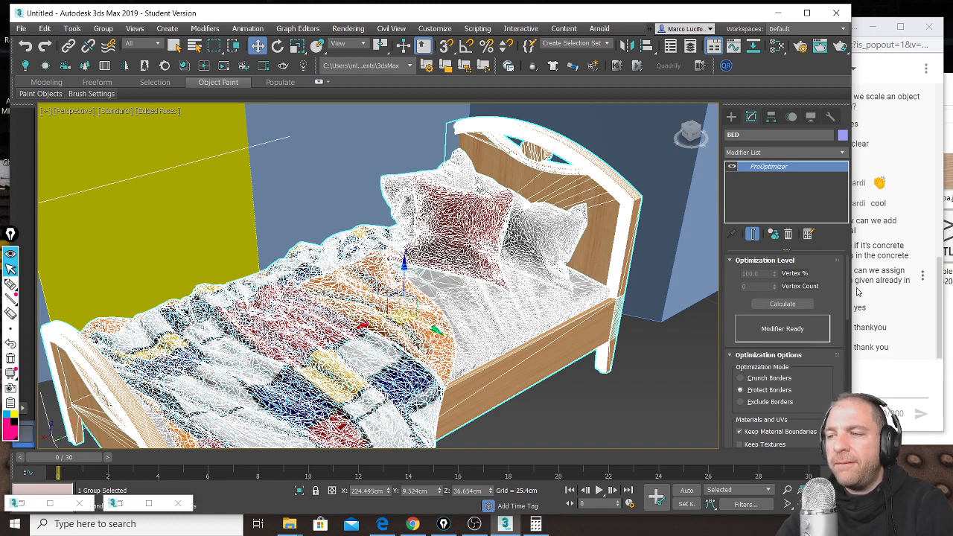
left_click(791, 305)
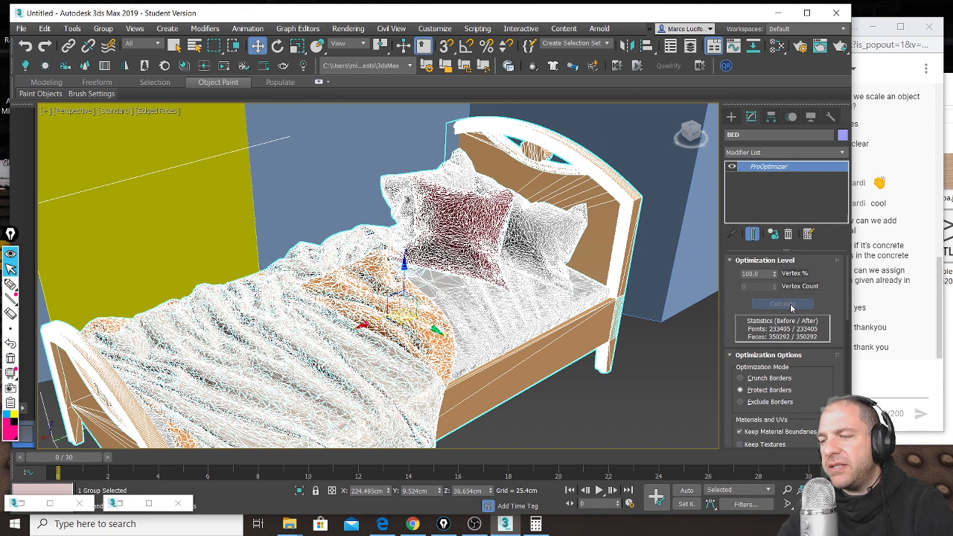
Step: Enable Keep Textures for the bed's ProOptimizer and recalculate the optimization
scroll(795, 313, "down", 1)
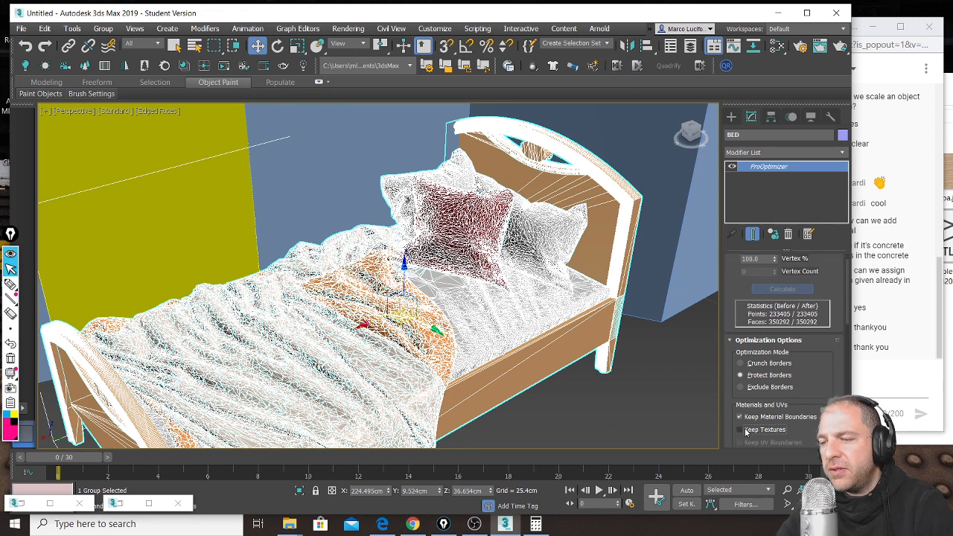
left_click(739, 429)
scroll(799, 391, "down", 1)
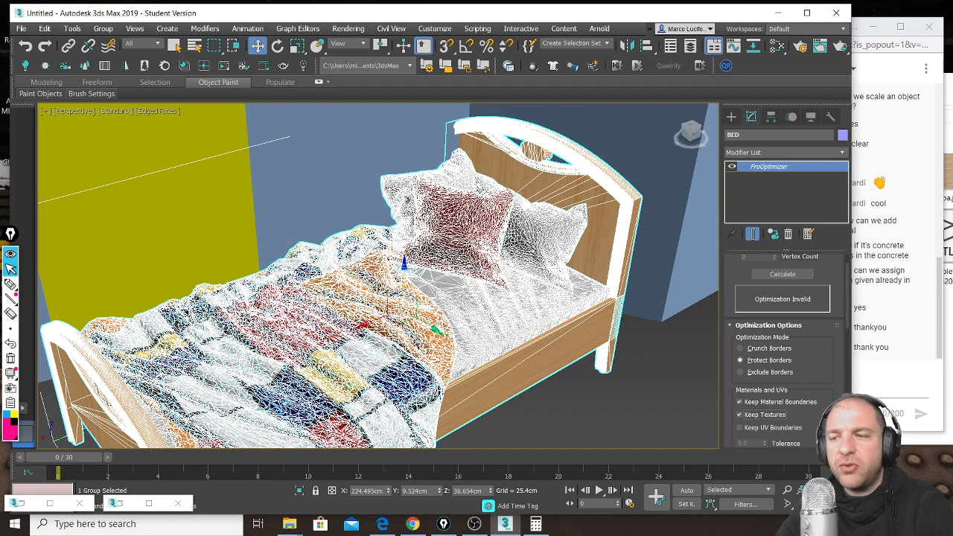
scroll(736, 313, "up", 2)
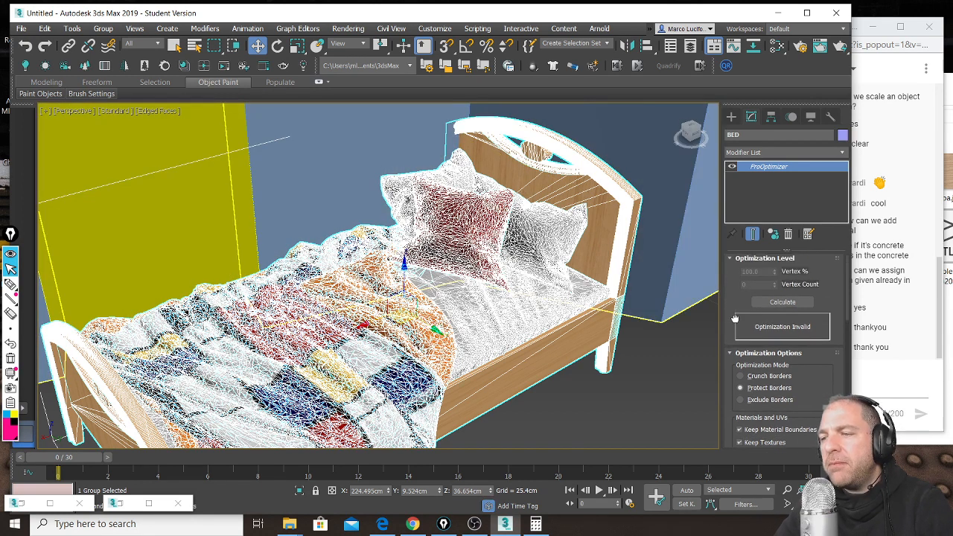
left_click(789, 303)
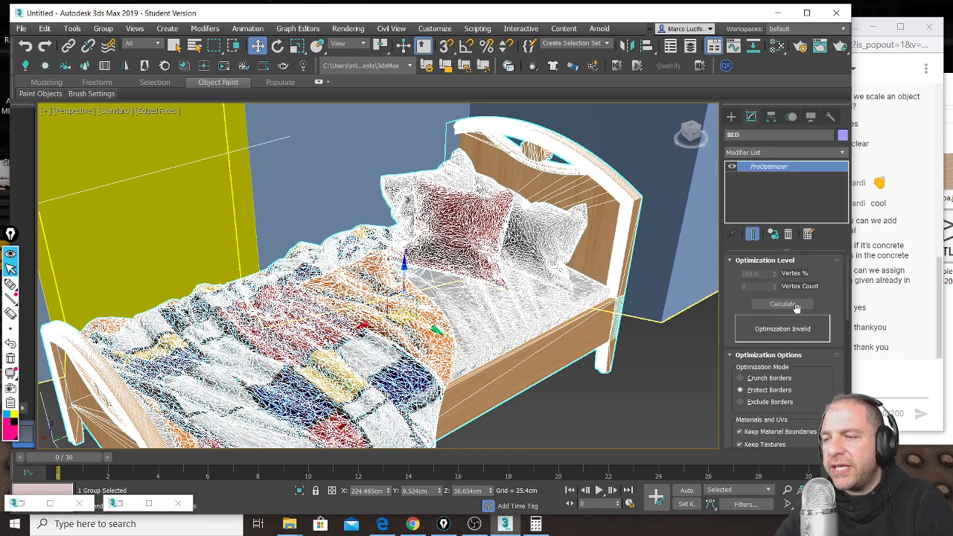
left_click(797, 305)
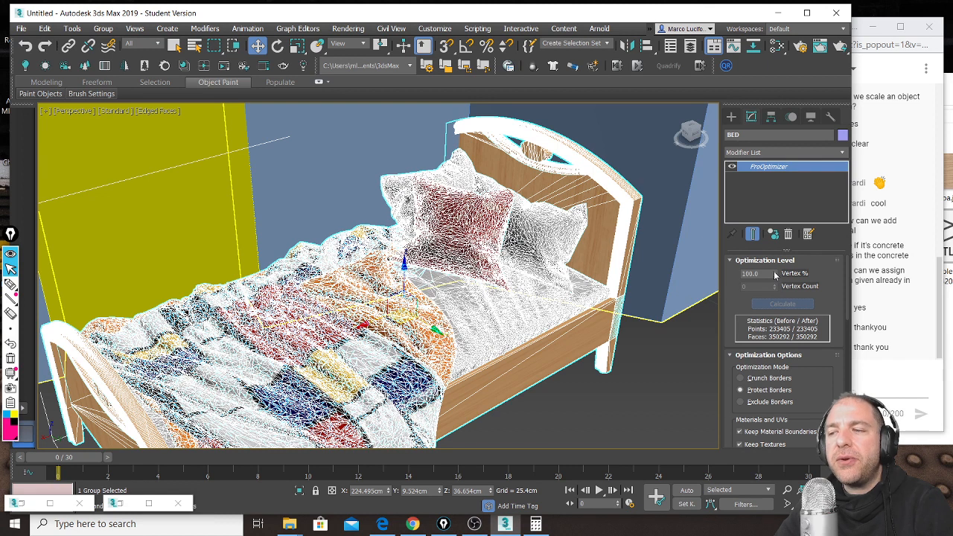
Step: Try different vertex reductions on the bed and set ProOptimizer's Vertex % to 30
left_click_drag(774, 275, 805, 14)
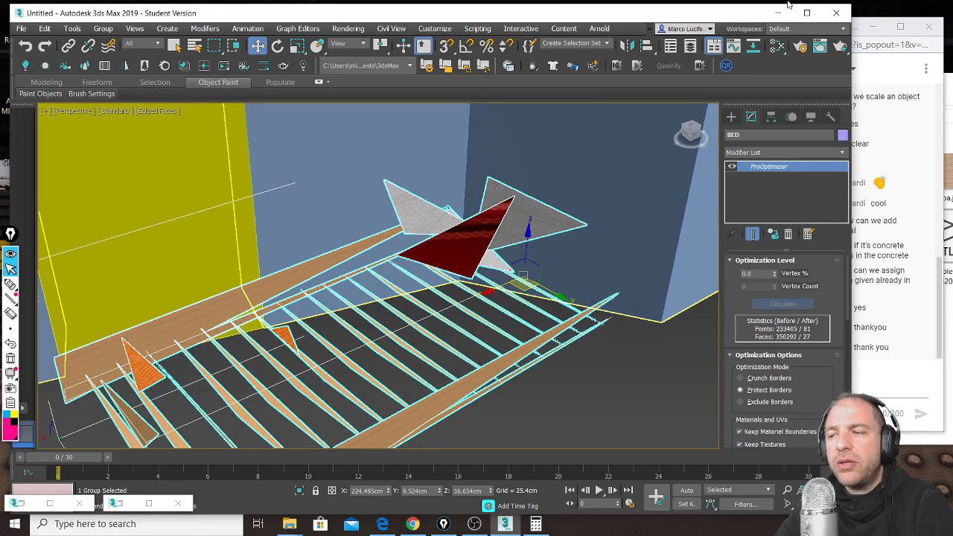
left_click_drag(774, 276, 790, 102)
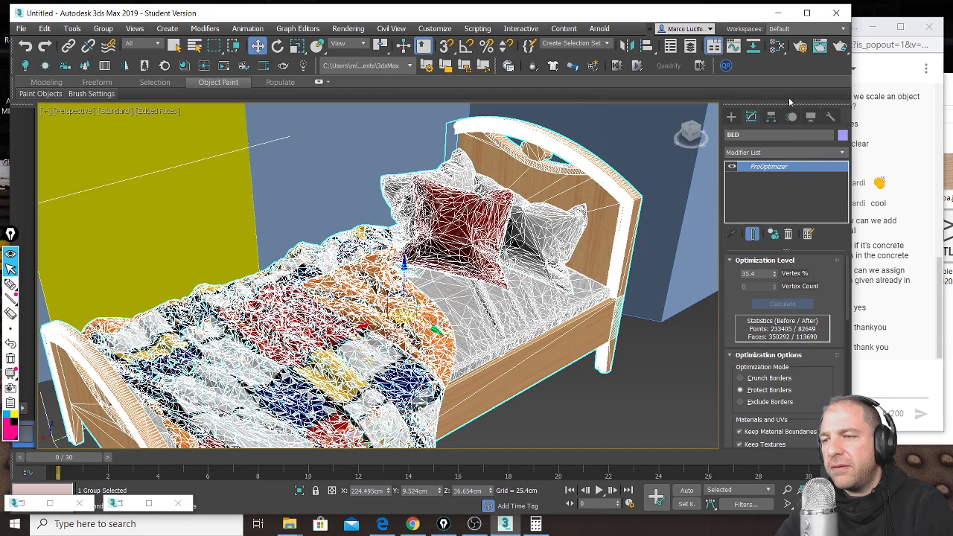
left_click(760, 273)
type("30")
key("Return")
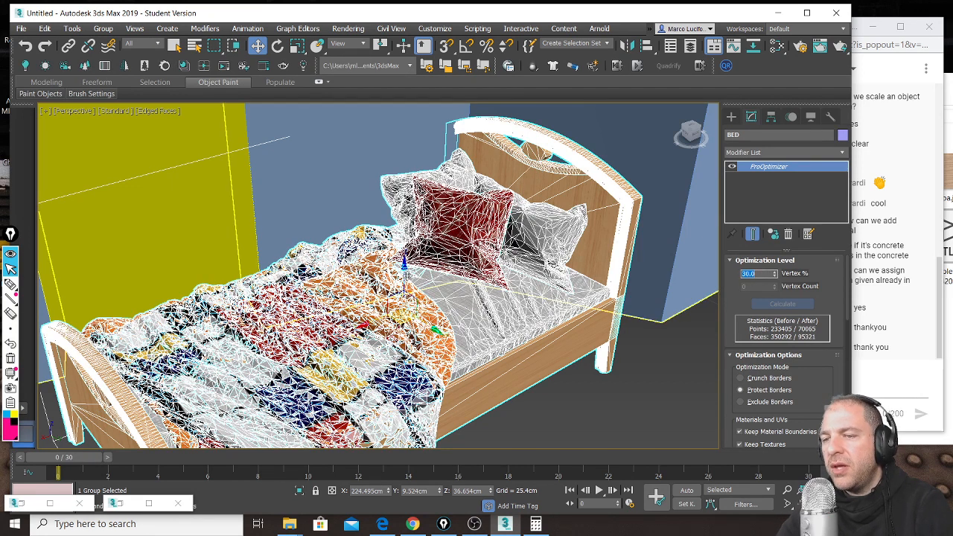
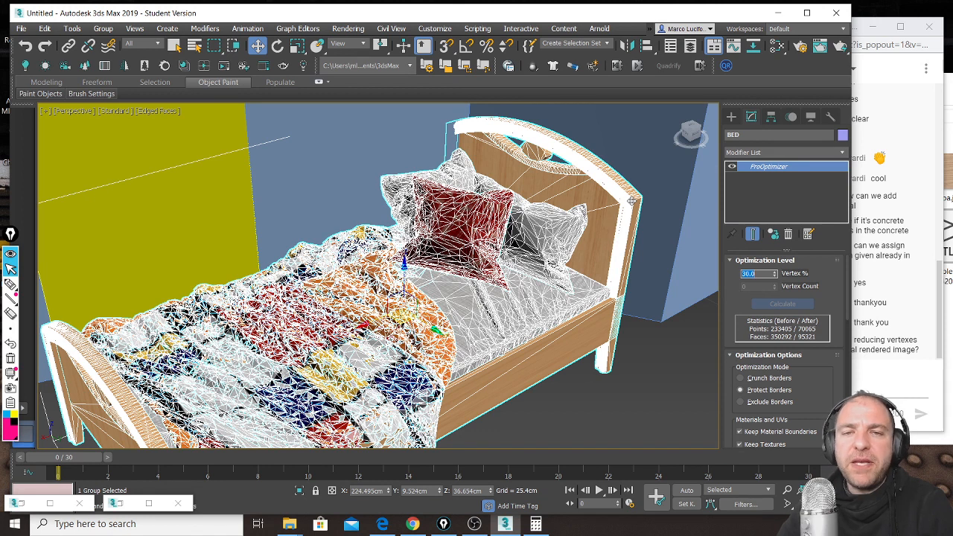
Step: Open the bed group, select the headboard frame inside it and recalculate the ProOptimizer result
left_click(627, 210)
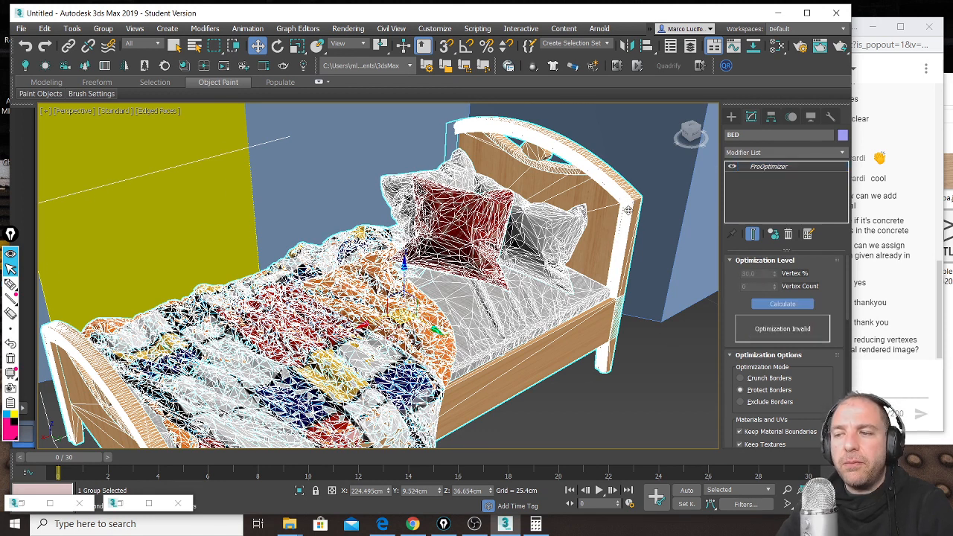
left_click(103, 28)
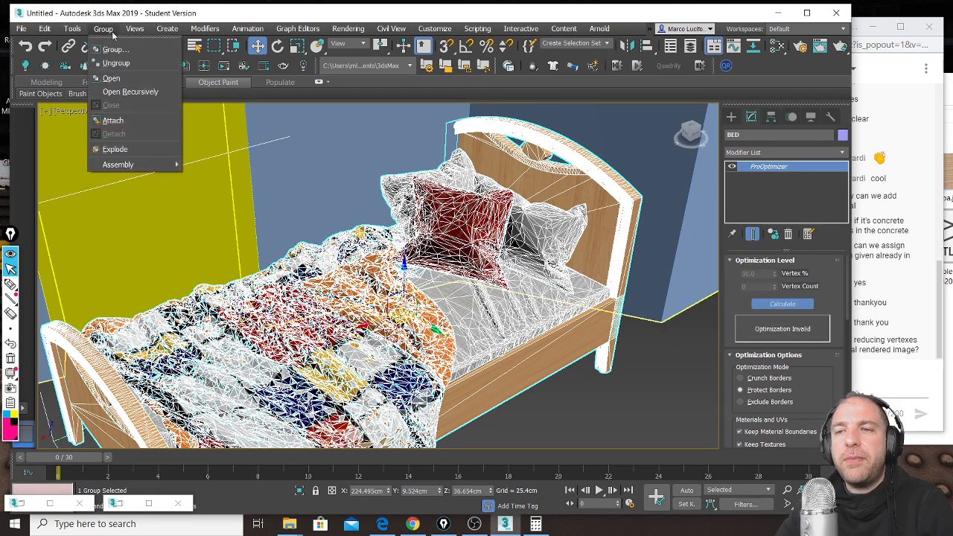
left_click(124, 83)
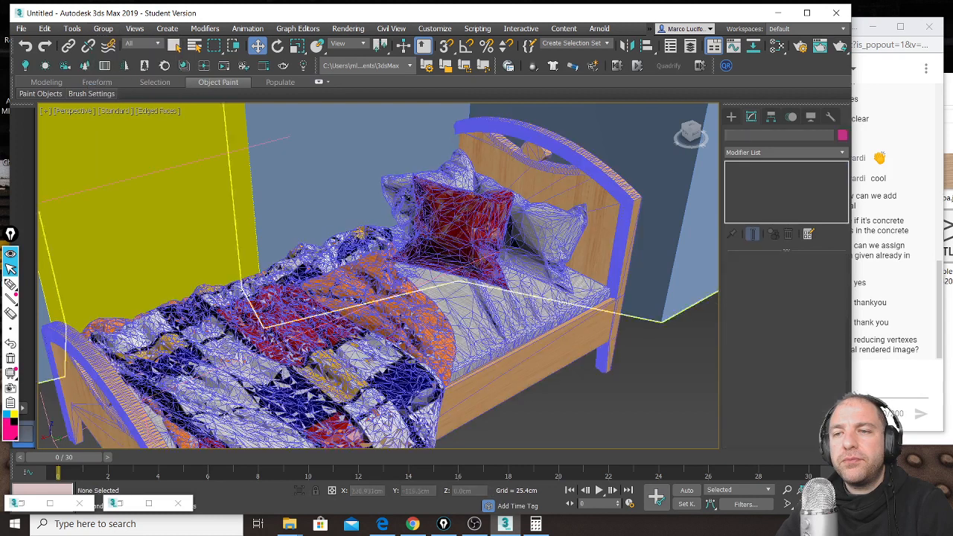
left_click(628, 199)
left_click(793, 305)
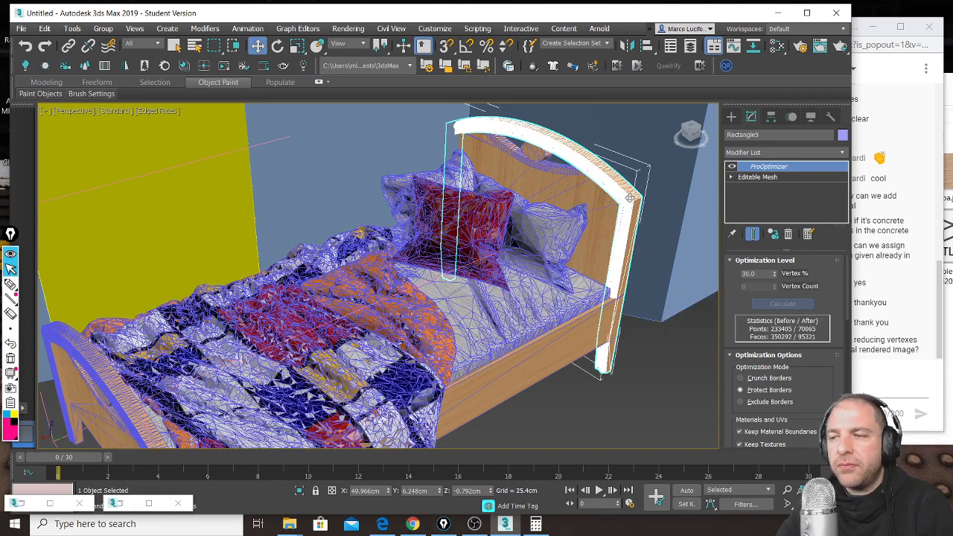
Step: Try a ProOptimizer Vertex % of 1.5 and examine the headboard frame and pillows up close
middle_click_drag(629, 202, 616, 205)
scroll(587, 207, "up", 2)
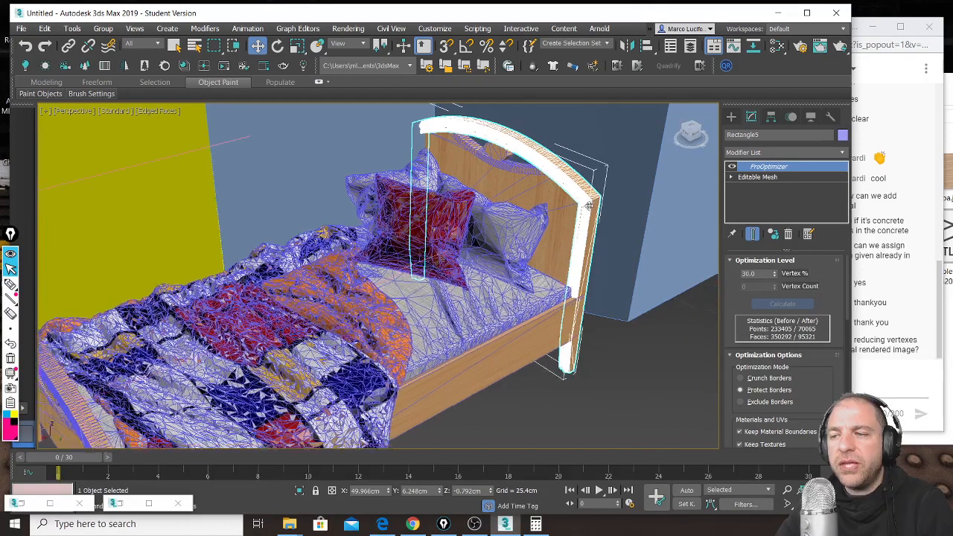
scroll(588, 210, "up", 2)
left_click_drag(774, 275, 782, 414)
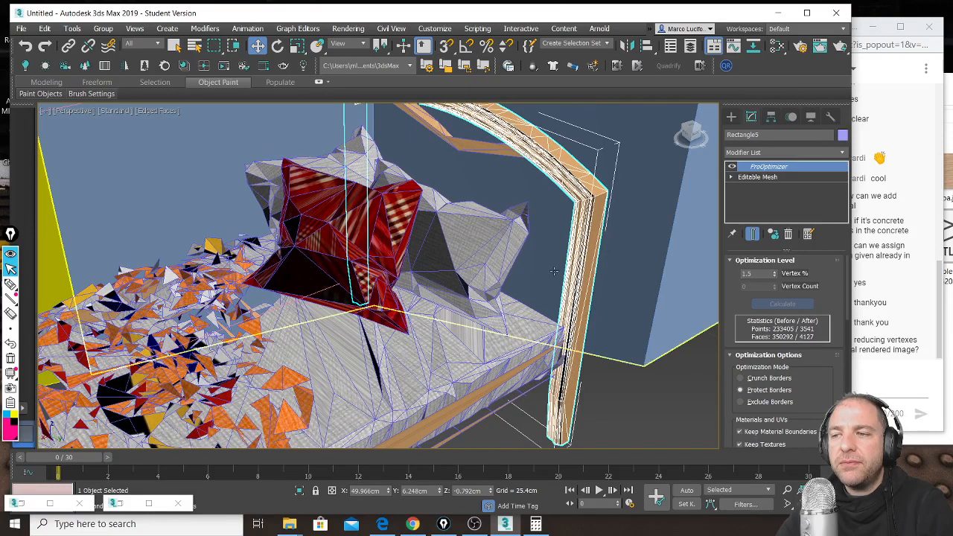
scroll(584, 185, "up", 4)
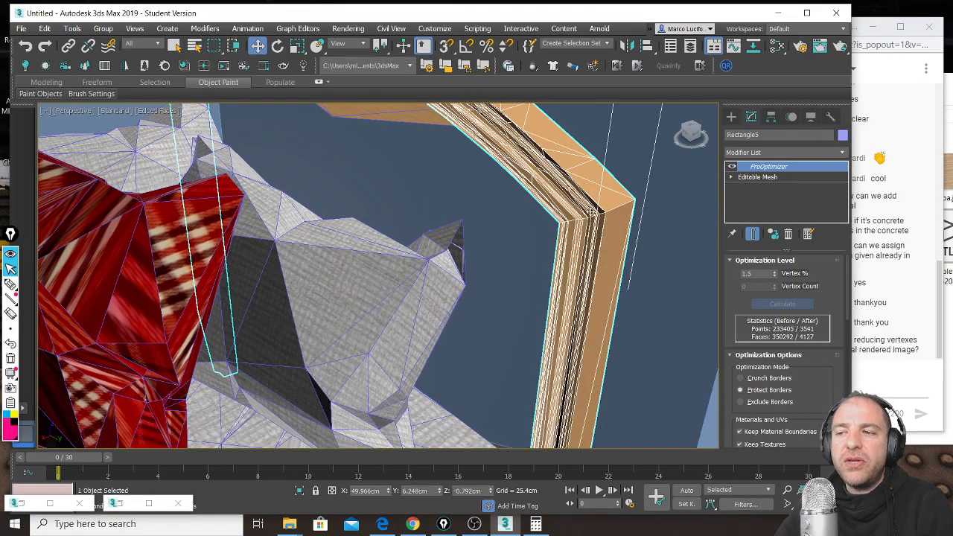
scroll(587, 194, "down", 5)
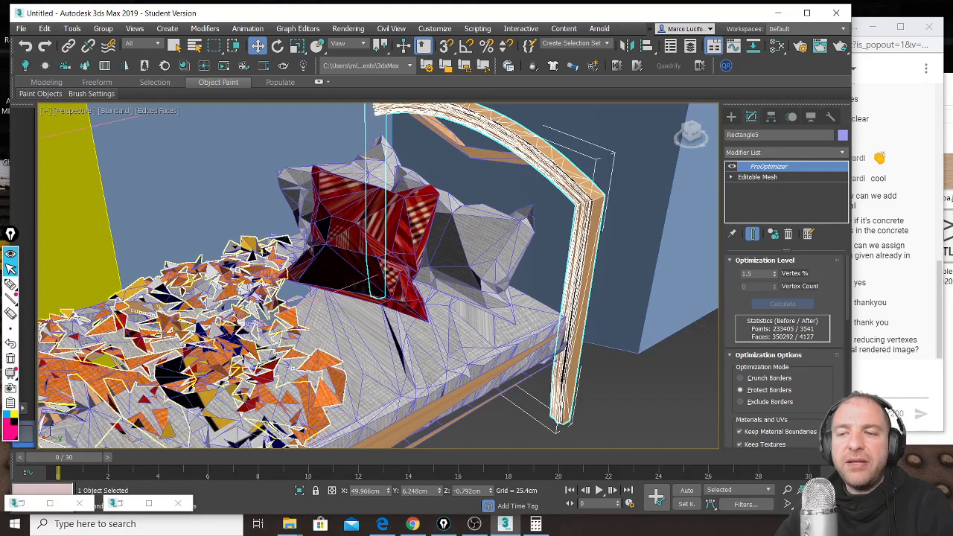
Step: Try a Vertex % of 3.4 and inspect the curved headboard frame's edges
left_click_drag(775, 275, 775, 269)
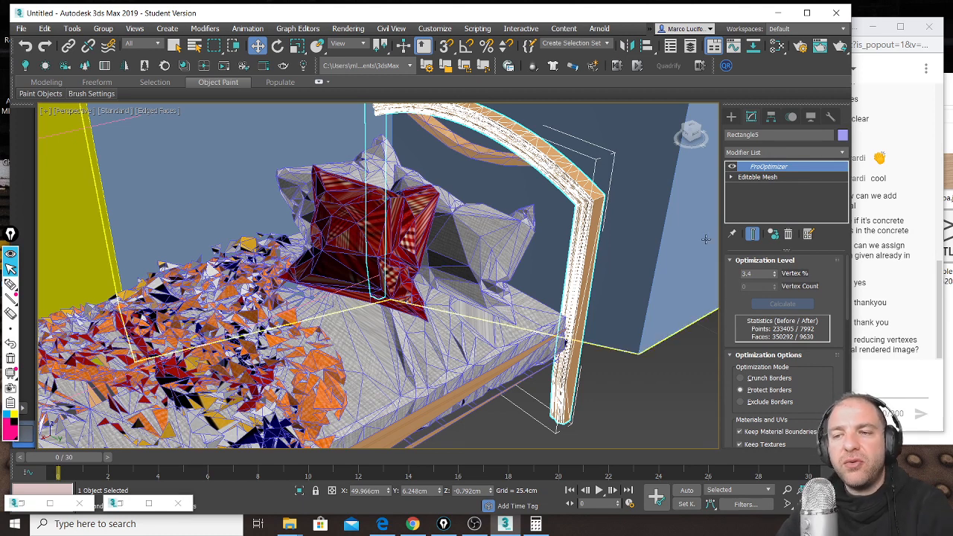
middle_click_drag(586, 164, 590, 165)
scroll(589, 166, "up", 5)
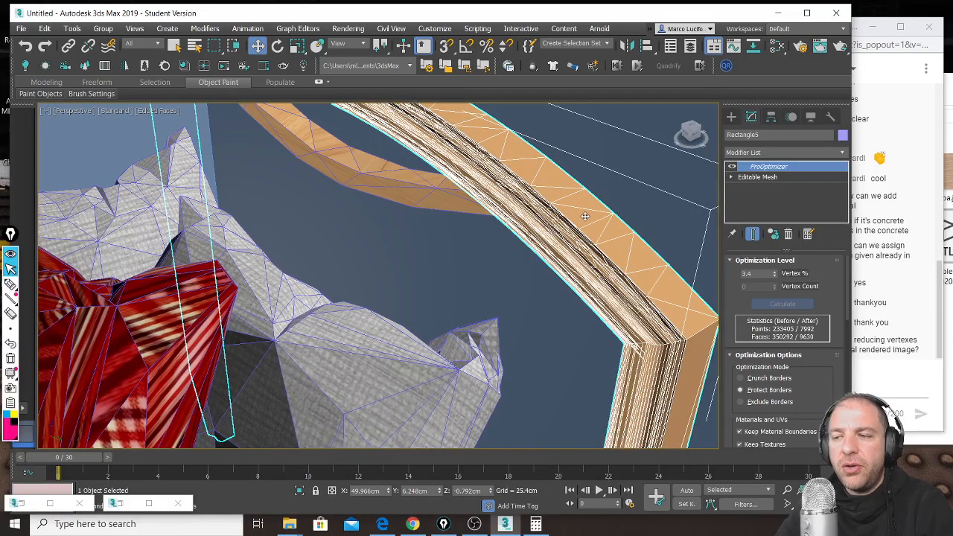
scroll(583, 215, "down", 2)
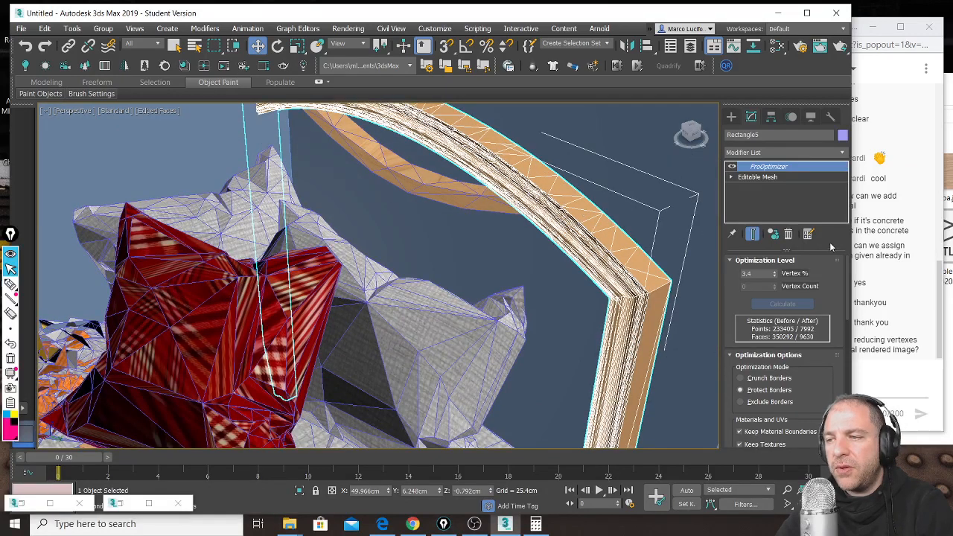
Step: Try a ProOptimizer Vertex % of 35 and inspect the blanket and mattress mesh
left_click(755, 273)
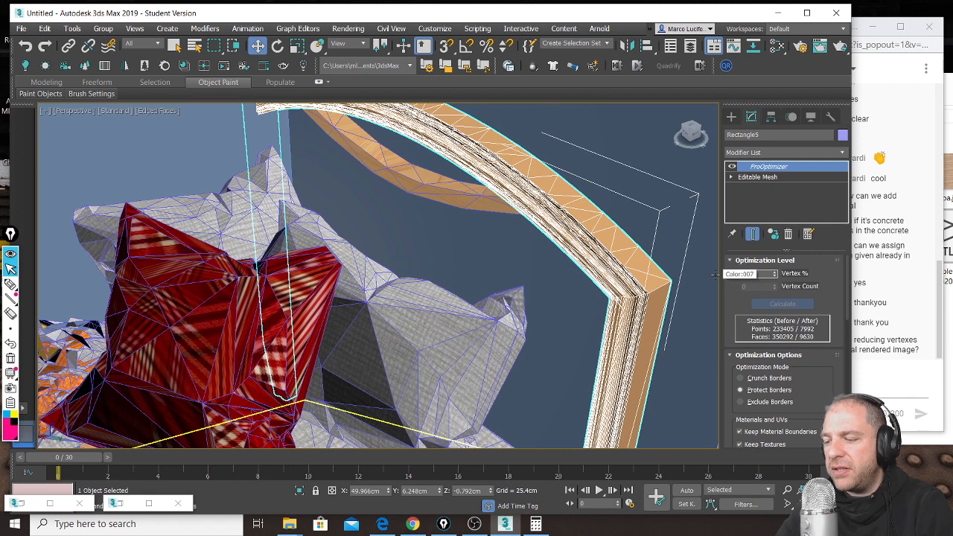
type("35")
key("Return")
middle_click_drag(377, 308, 464, 213)
scroll(412, 266, "down", 5)
scroll(464, 212, "up", 4)
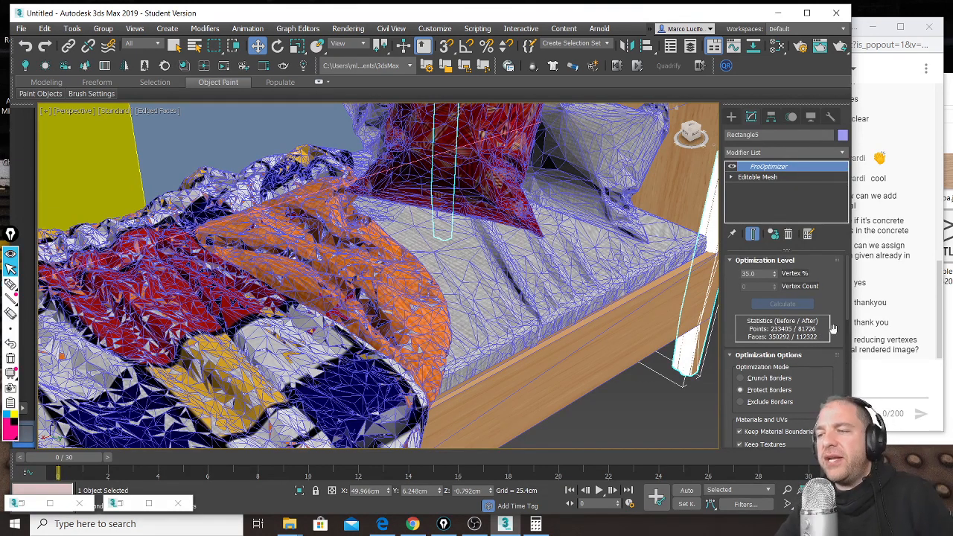
Step: Check the live chat question and set the bed's ProOptimizer Vertex % to 60
left_click(903, 339)
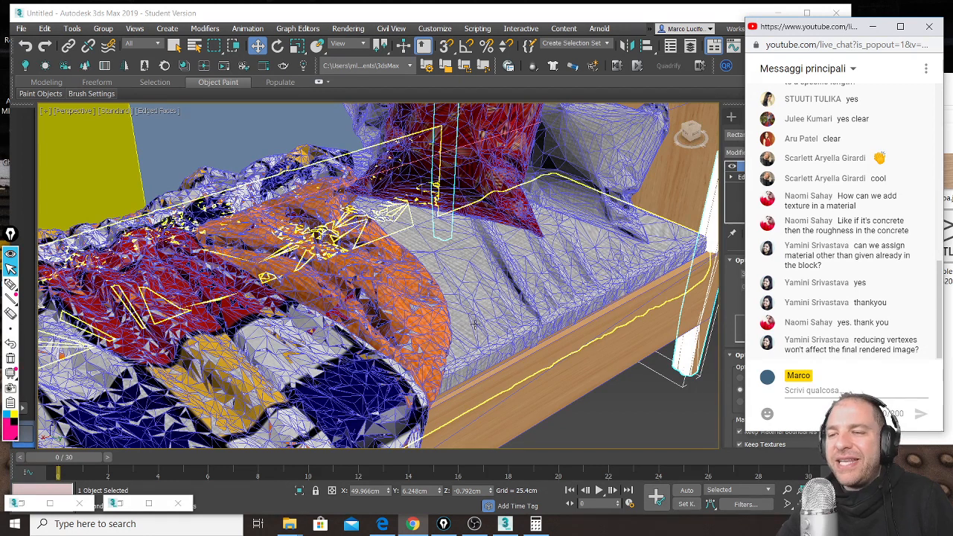
left_click(522, 319)
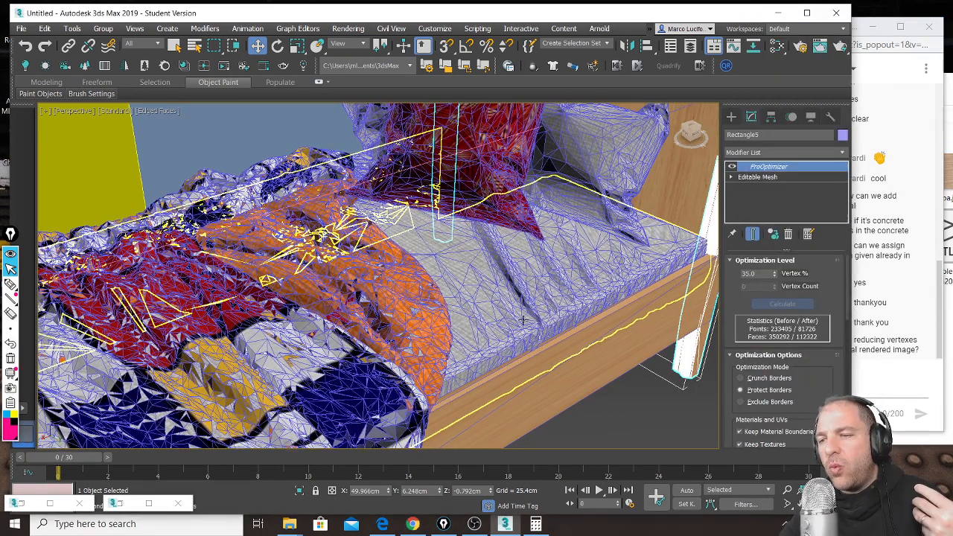
double_click(737, 273)
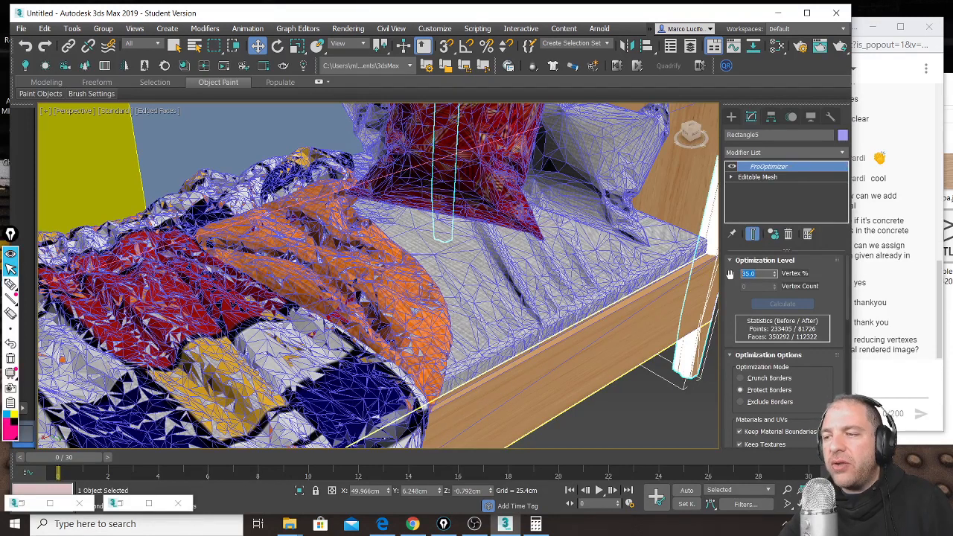
type("60")
key("Return")
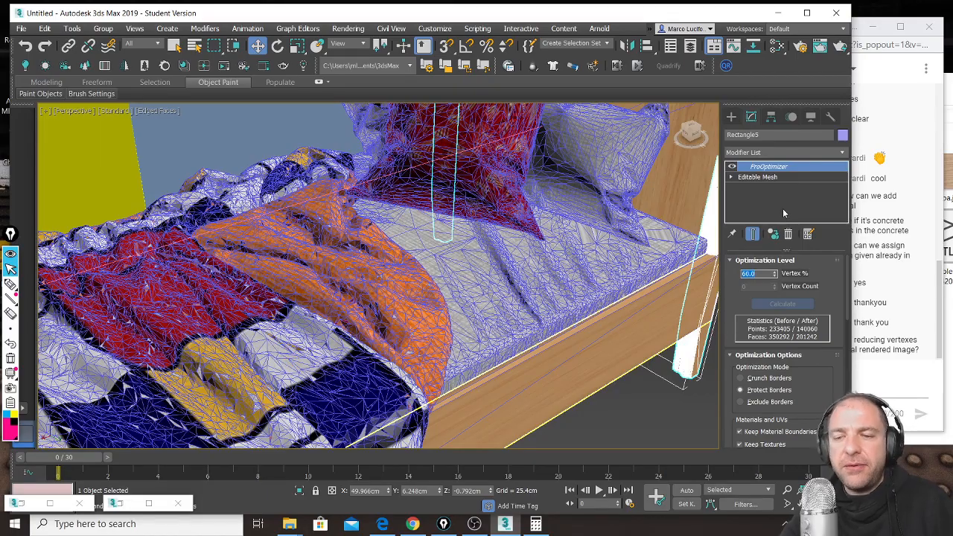
Step: View the optimized bed from a distance across the room, behind the table
scroll(561, 283, "down", 3)
middle_click_drag(566, 297, 466, 273, "alt")
scroll(466, 272, "down", 6)
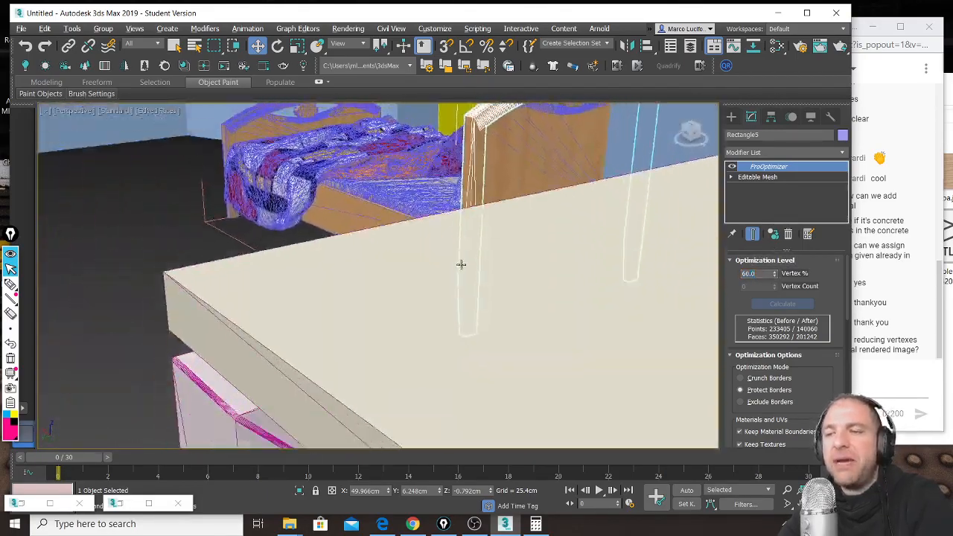
scroll(480, 246, "down", 8)
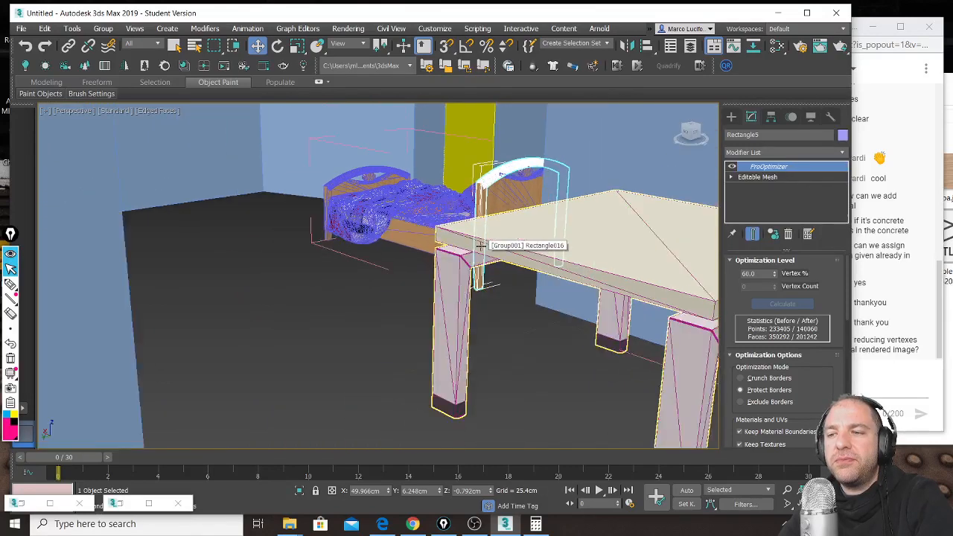
scroll(473, 251, "up", 2)
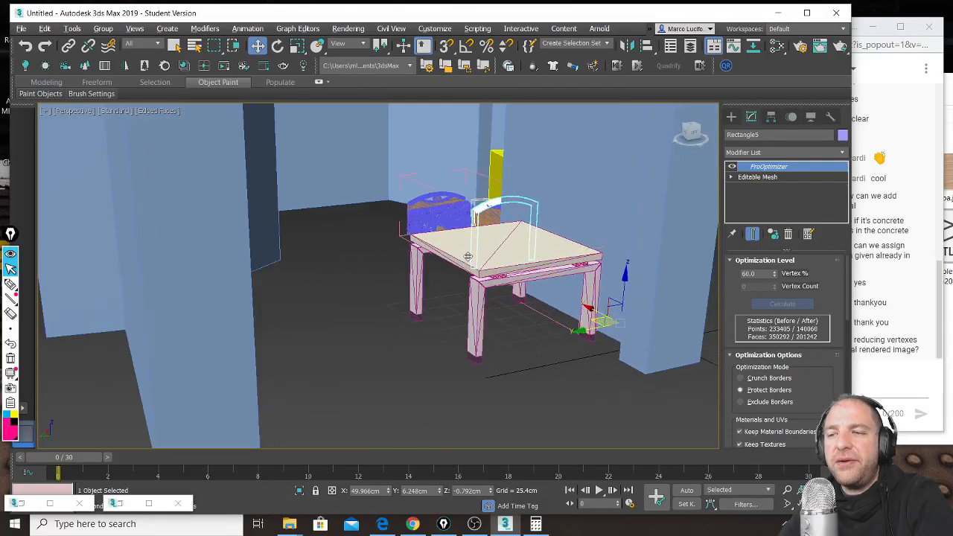
scroll(548, 190, "up", 5)
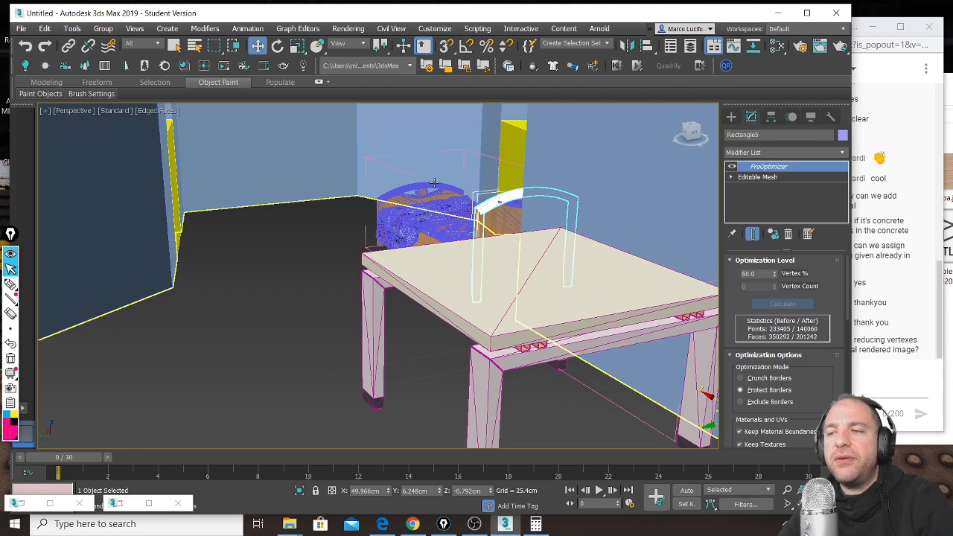
Step: Select the bed's blanket in place of the headboard frame and examine its mesh from several angles
key("Delete")
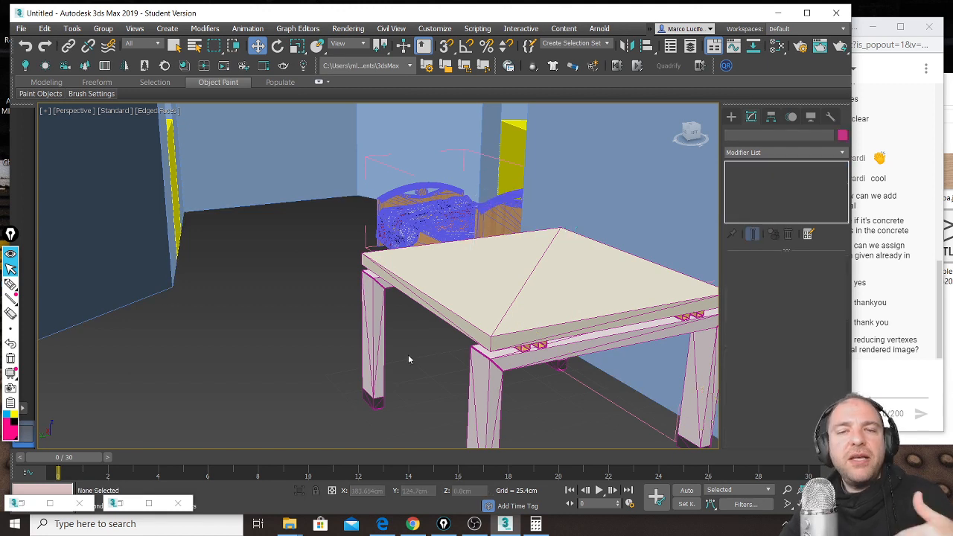
key("ctrl+z")
left_click(763, 306)
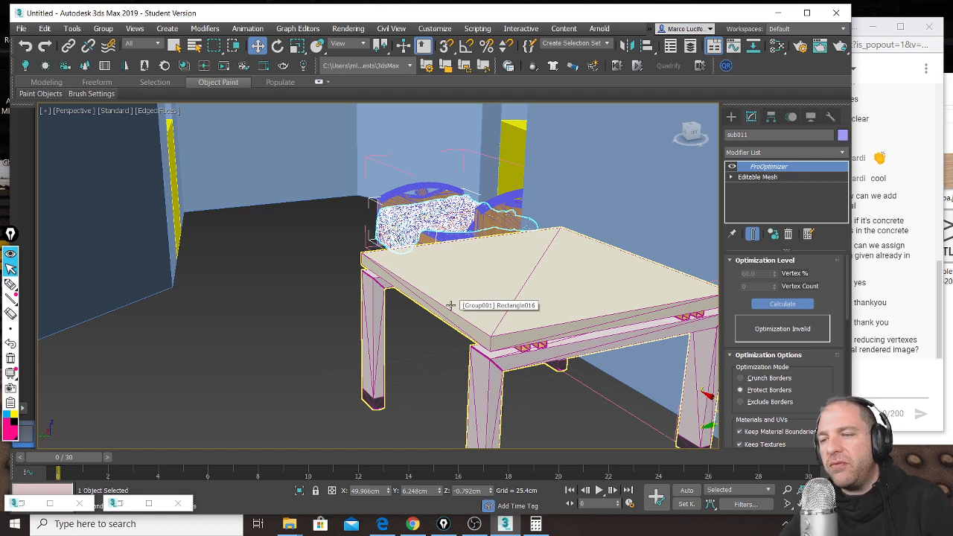
left_click(504, 309)
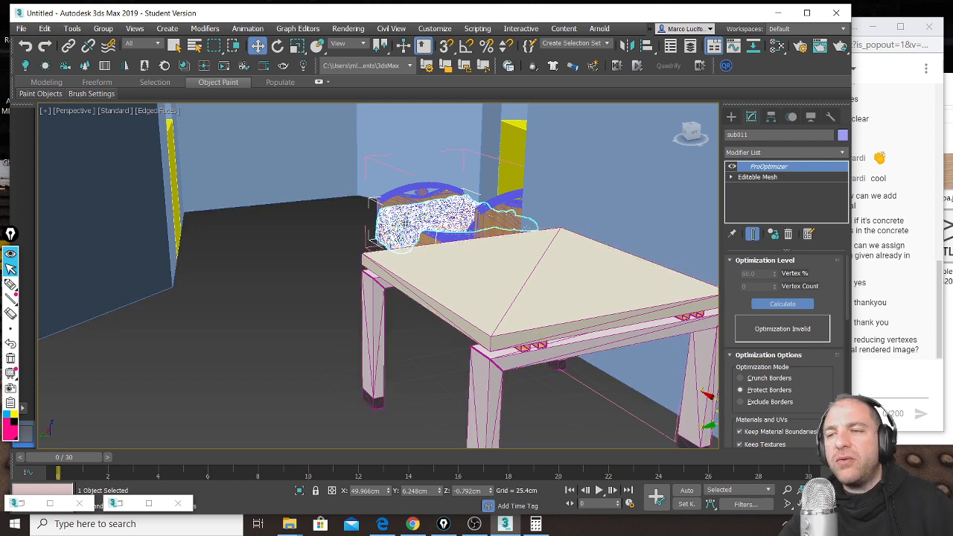
key("alt+q")
middle_click_drag(401, 270, 507, 210, "alt")
scroll(549, 205, "up", 1)
middle_click_drag(563, 217, 466, 335, "alt")
scroll(462, 340, "up", 6)
scroll(396, 217, "down", 6)
scroll(395, 217, "down", 3)
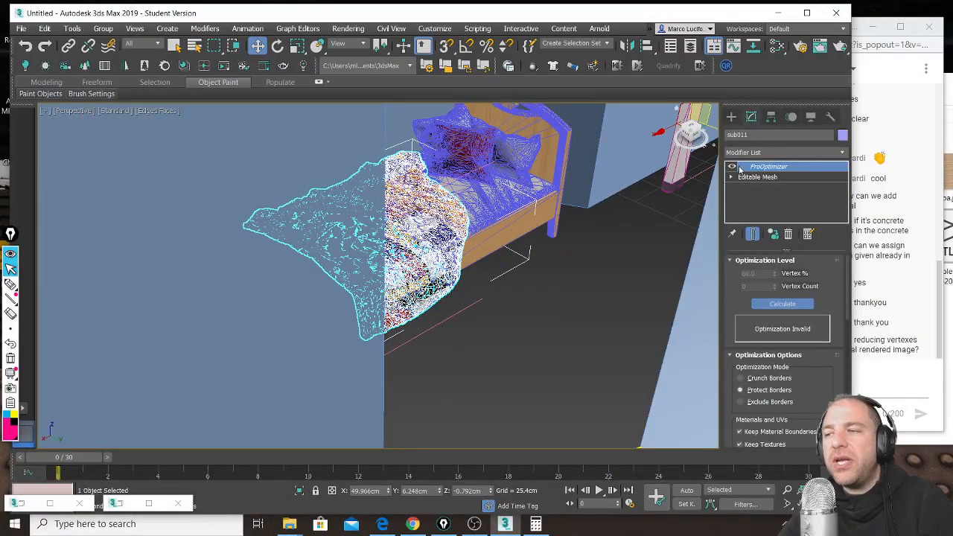
scroll(593, 233, "up", 4)
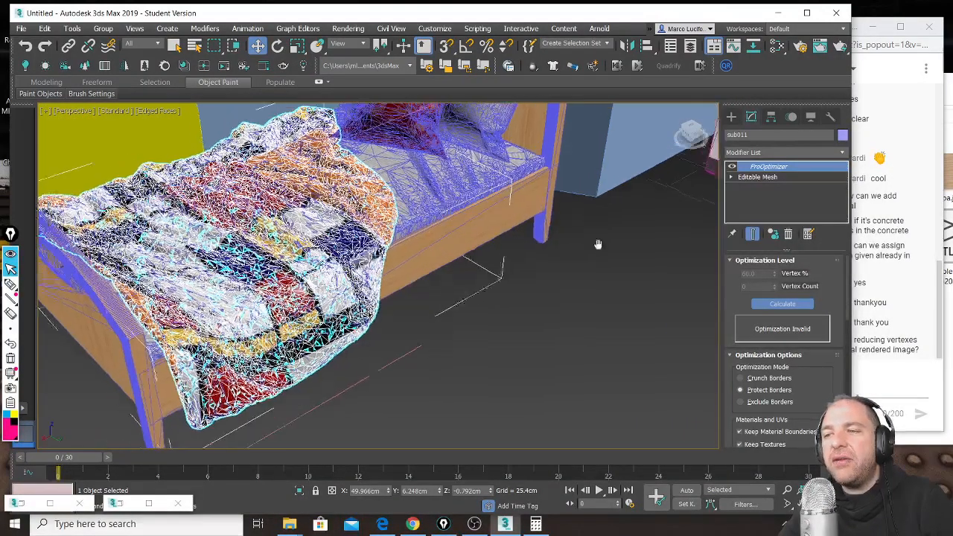
Step: Turn the blanket's ProOptimizer off and on again to compare the bed's mesh with and without it
middle_click_drag(597, 244, 595, 293)
scroll(596, 293, "up", 3)
left_click(732, 166)
middle_click_drag(347, 227, 484, 320)
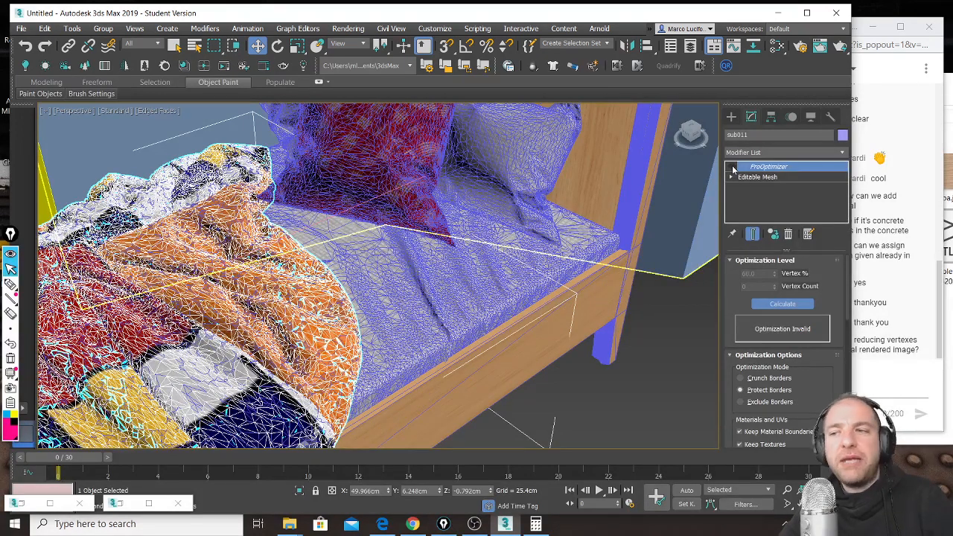
left_click(733, 170)
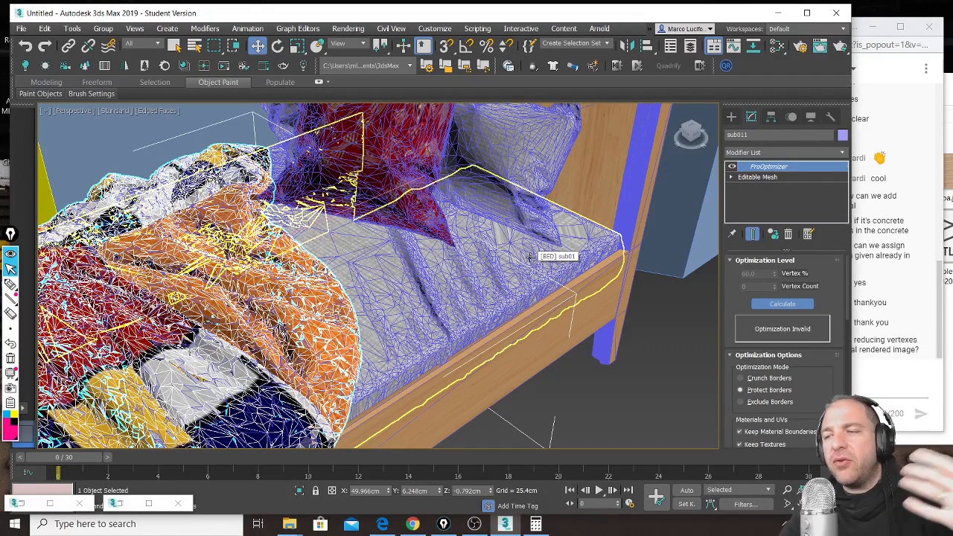
Step: Read the live chat replies and view the table and bed from farther away in the room
left_click(943, 302)
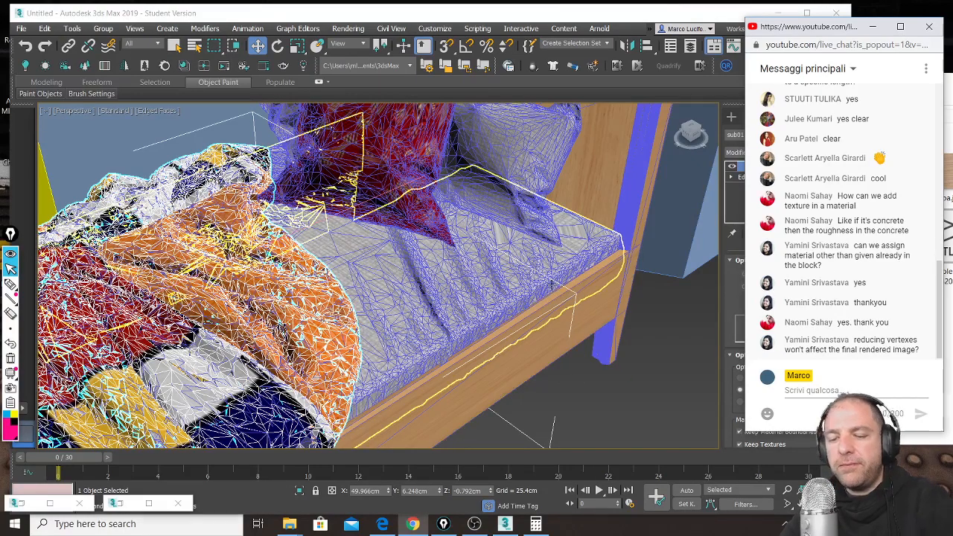
scroll(556, 289, "down", 3)
middle_click_drag(546, 278, 428, 182, "alt")
scroll(479, 256, "down", 5)
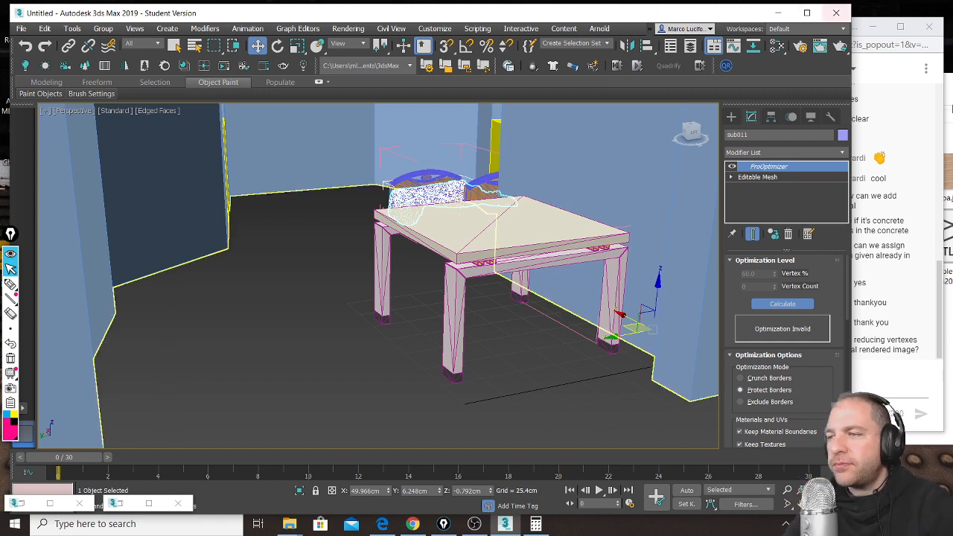
left_click(941, 281)
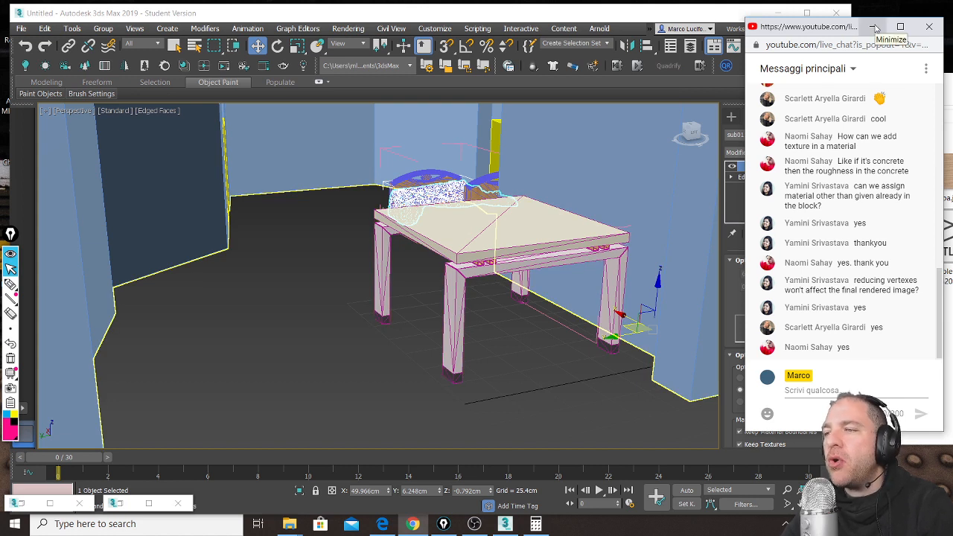
Step: Close the opened bed group and delete the whole bed from the room
middle_click_drag(415, 211, 415, 294)
scroll(402, 293, "up", 3)
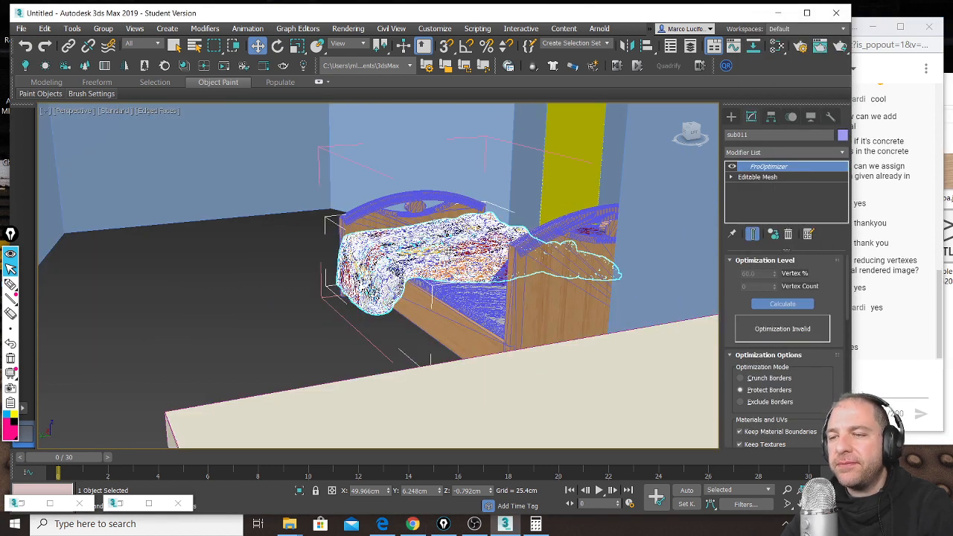
key("ctrl+d")
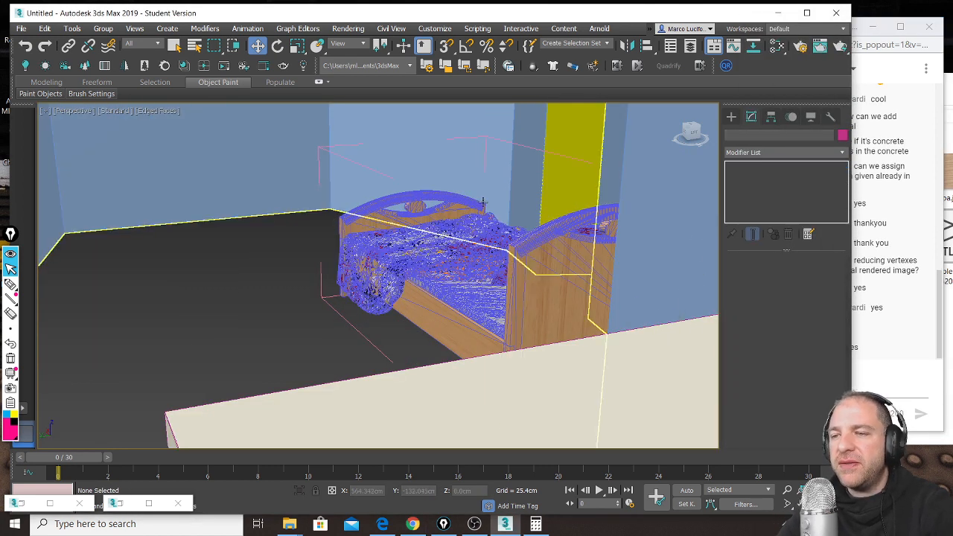
left_click(102, 29)
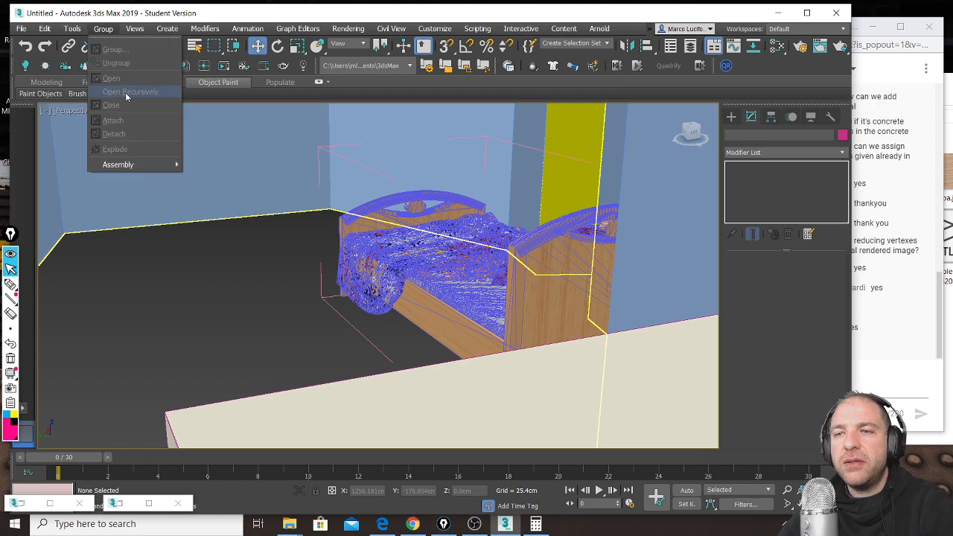
left_click(384, 197)
left_click(338, 154)
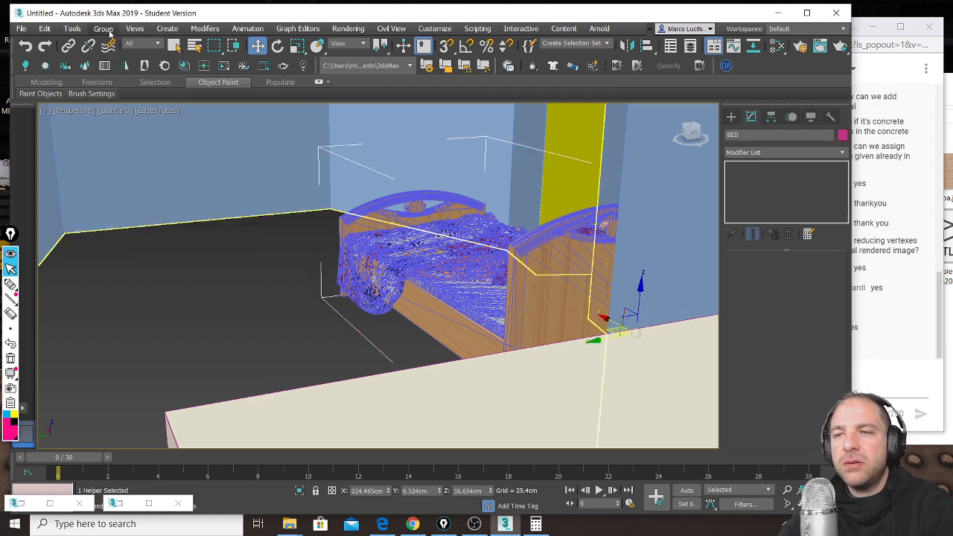
left_click(102, 28)
left_click(111, 105)
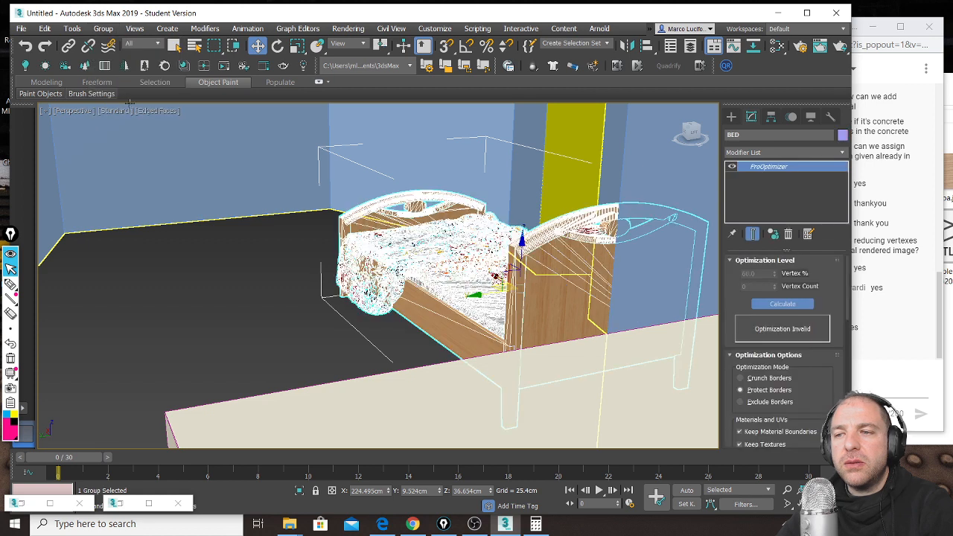
key("Delete")
scroll(381, 274, "down", 6)
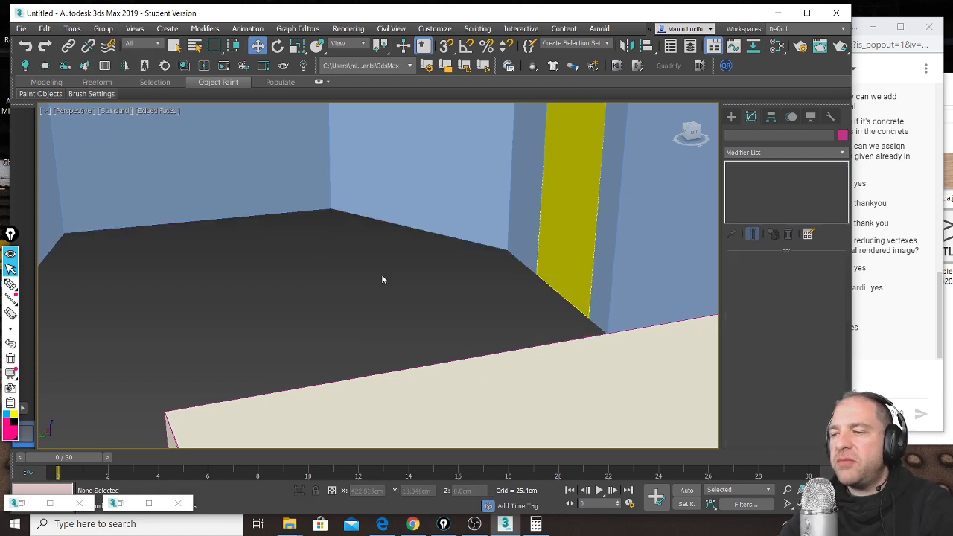
Step: Create a box as a floor slab under the whole room, about 823 cm long, 711 cm wide and -21 cm high
scroll(397, 292, "down", 4)
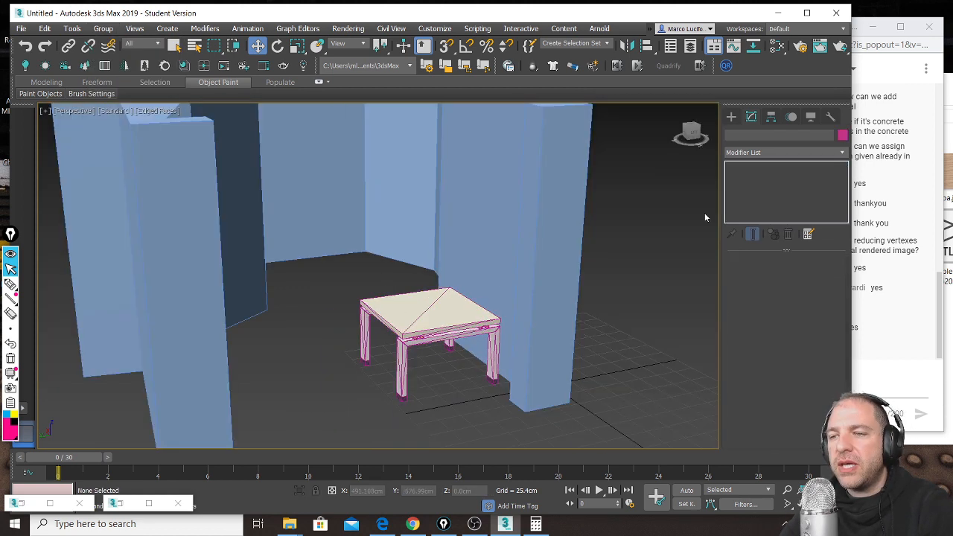
left_click(731, 117)
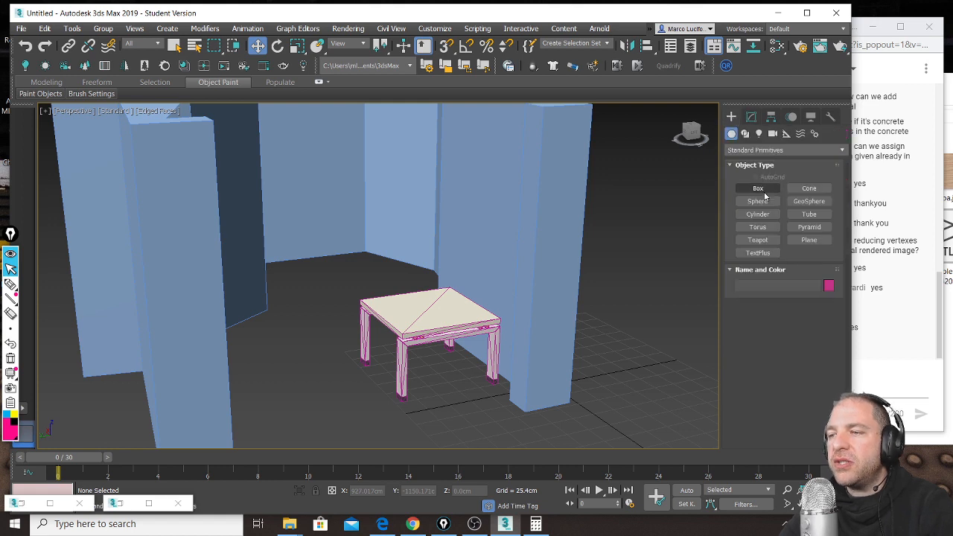
left_click(761, 190)
scroll(446, 265, "down", 4)
middle_click_drag(501, 225, 521, 178, "alt")
left_click_drag(528, 173, 293, 384)
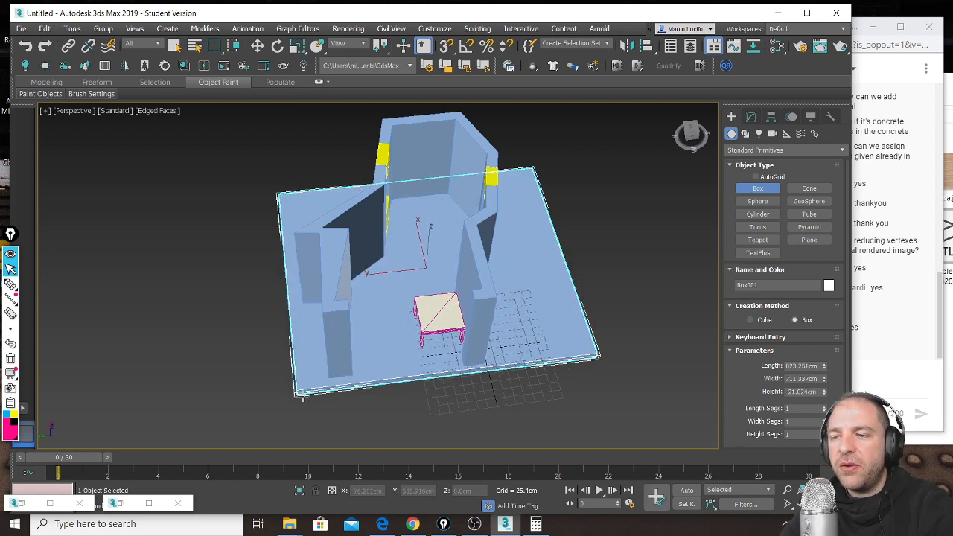
Step: Clone the floor slab upward as one Copy on top of the walls, at about Z 332 cm, to form the ceiling
middle_click_drag(430, 378, 433, 323, "alt")
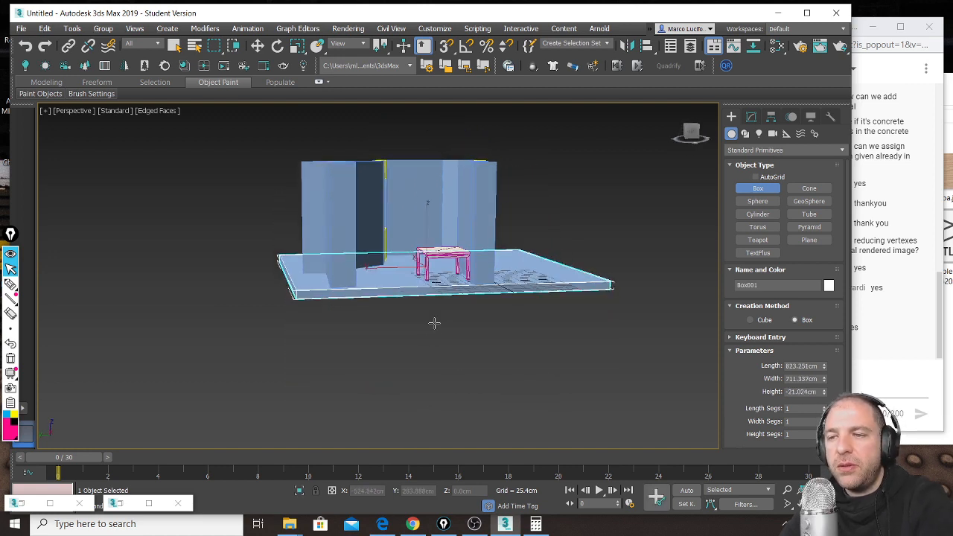
key("w")
mouse_move(429, 231)
left_mouse_down("shift")
mouse_move(421, 107)
mouse_move(421, 120)
left_mouse_up("shift")
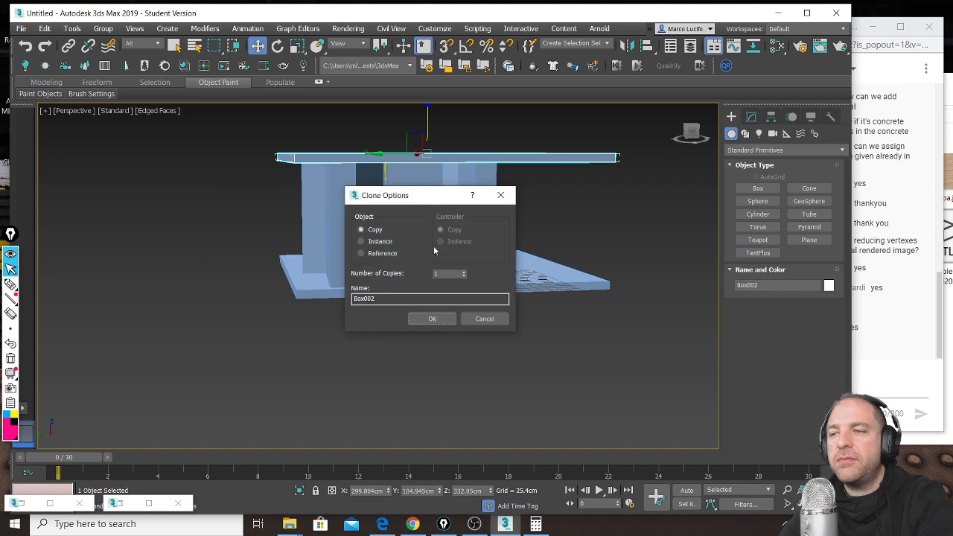
left_click(430, 319)
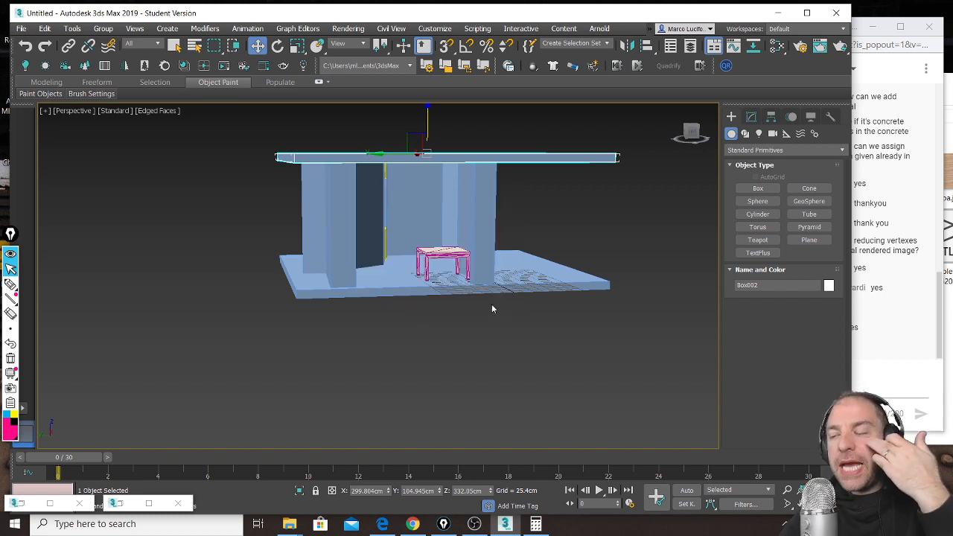
Step: View the covered room around the table and read the viewers' replies in the live chat
scroll(492, 309, "up", 10)
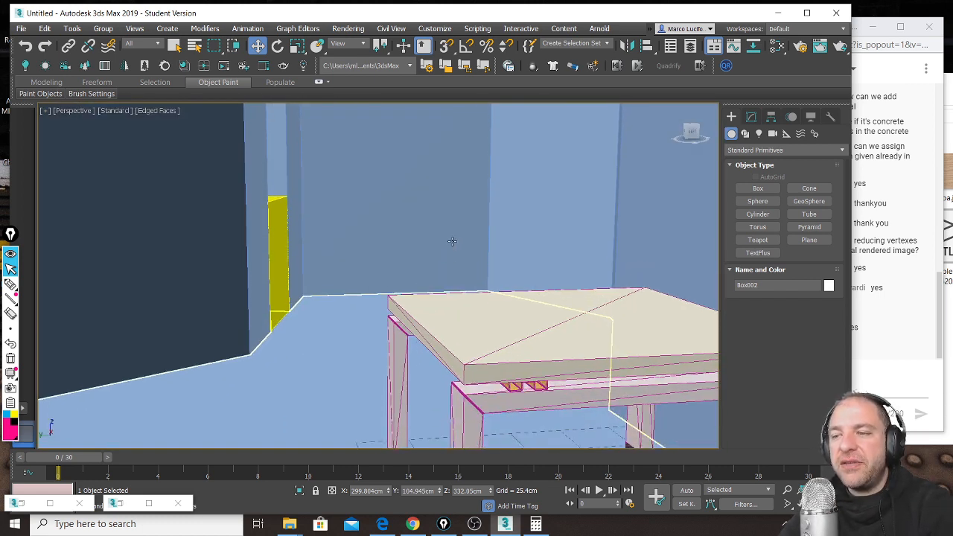
scroll(452, 241, "down", 5)
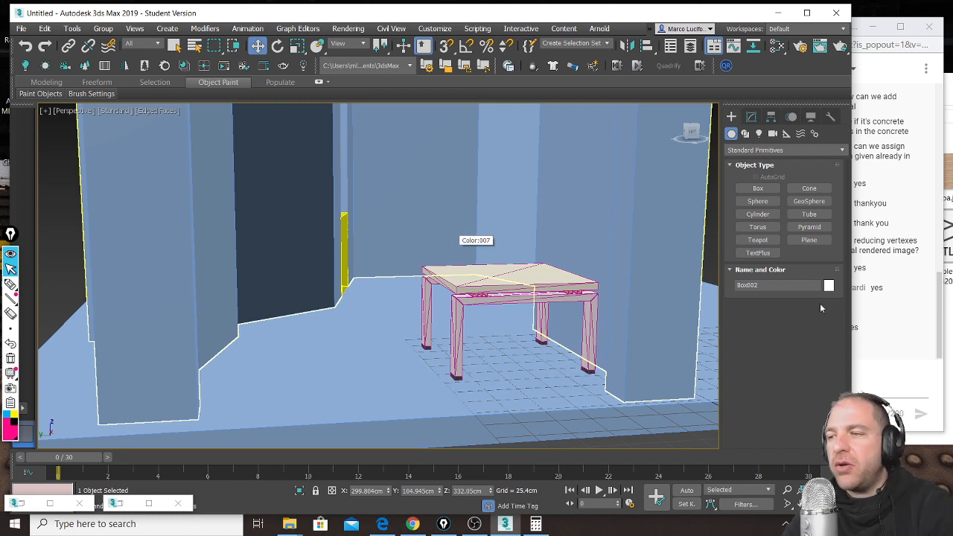
left_click(938, 339)
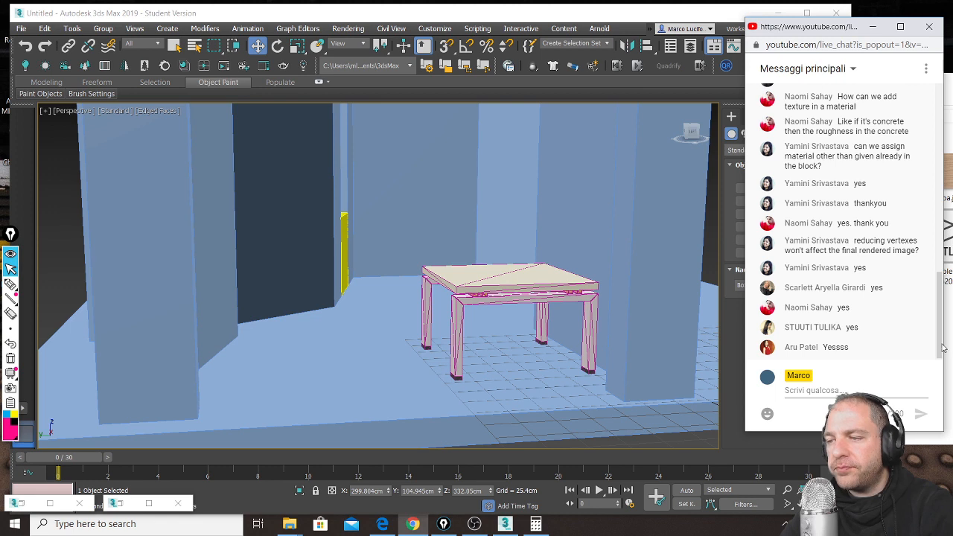
left_click(464, 14)
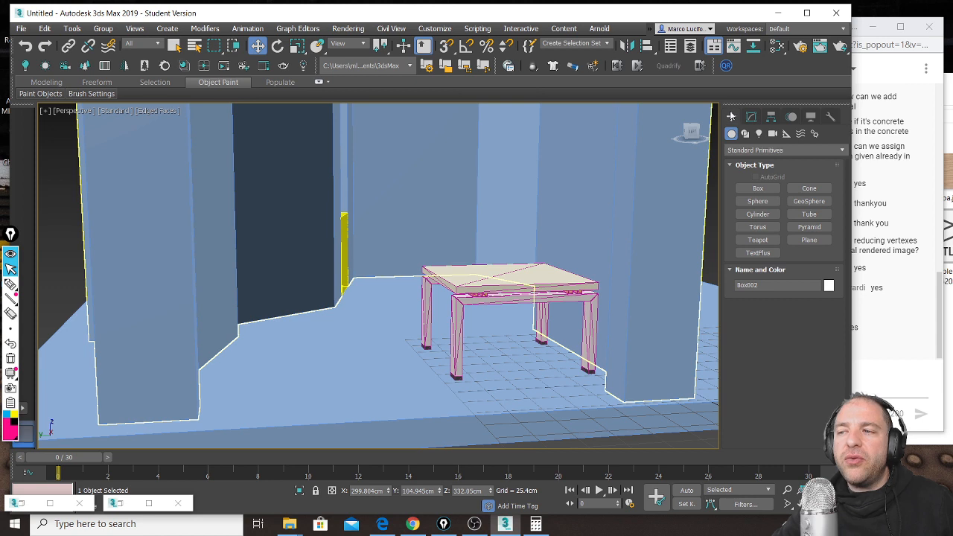
Step: Place a photometric Free Light in front of the room at about X -231, Y 215, Z 0 cm and activate the Move tool
left_click(760, 134)
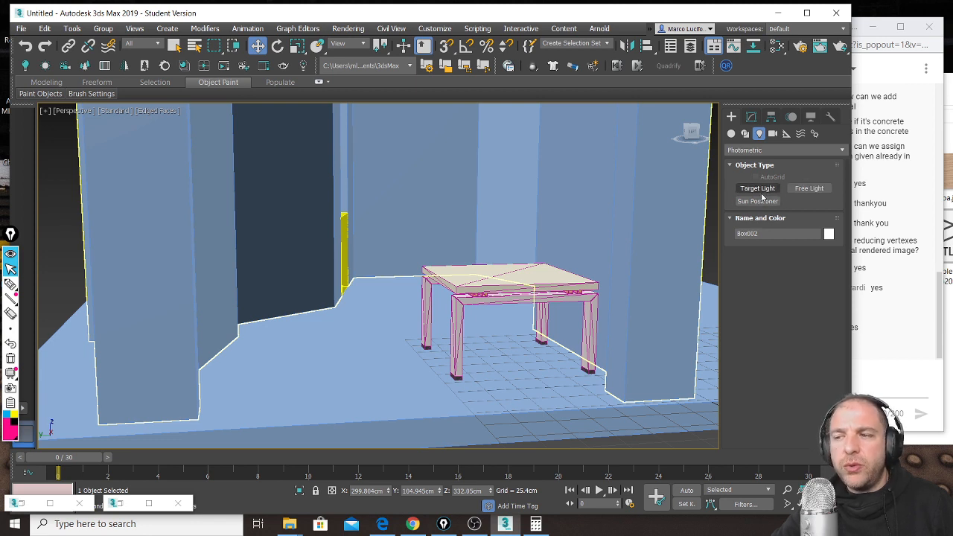
left_click(816, 190)
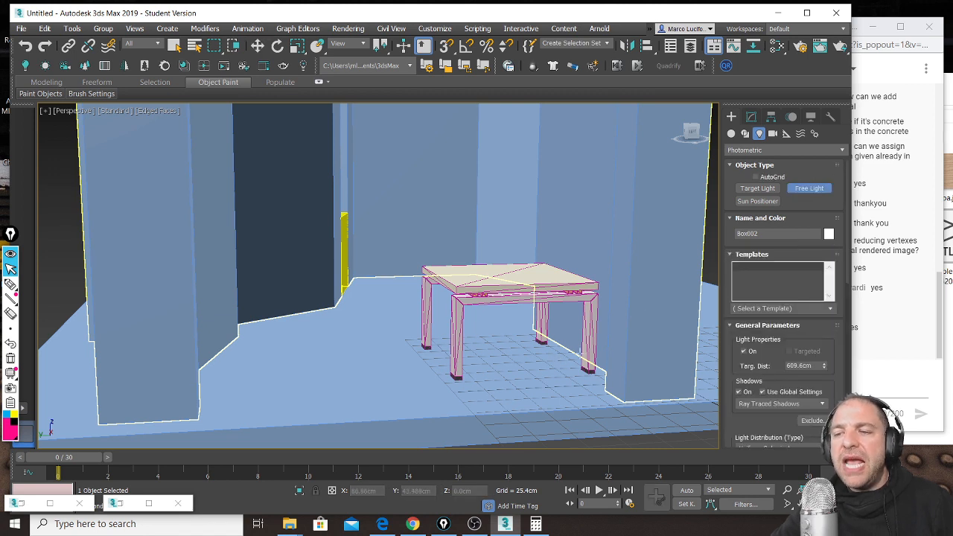
scroll(439, 392, "down", 2)
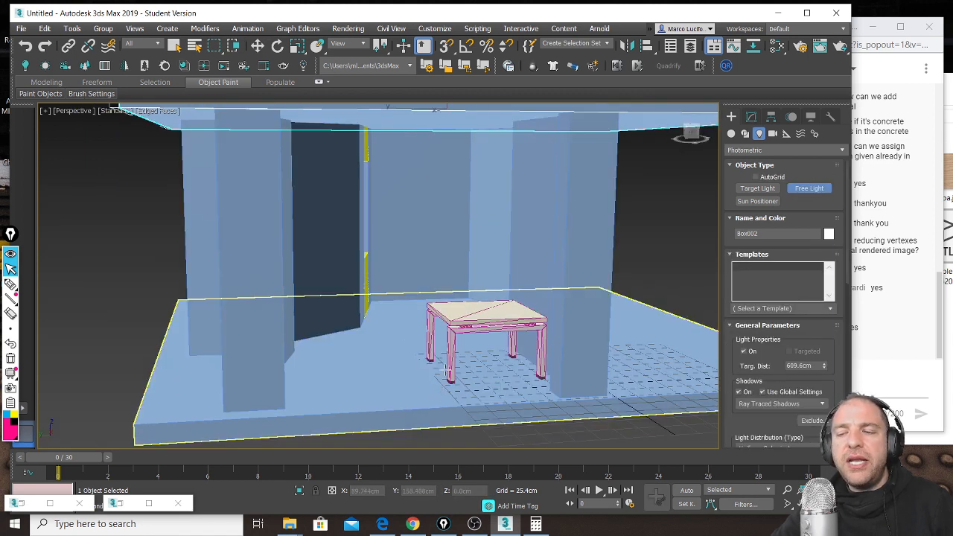
scroll(447, 367, "down", 2)
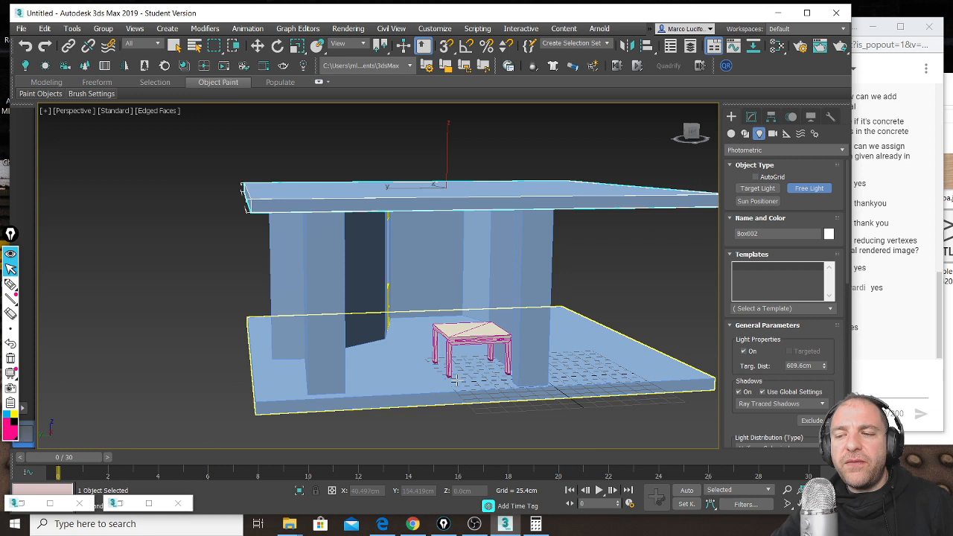
left_click(462, 425)
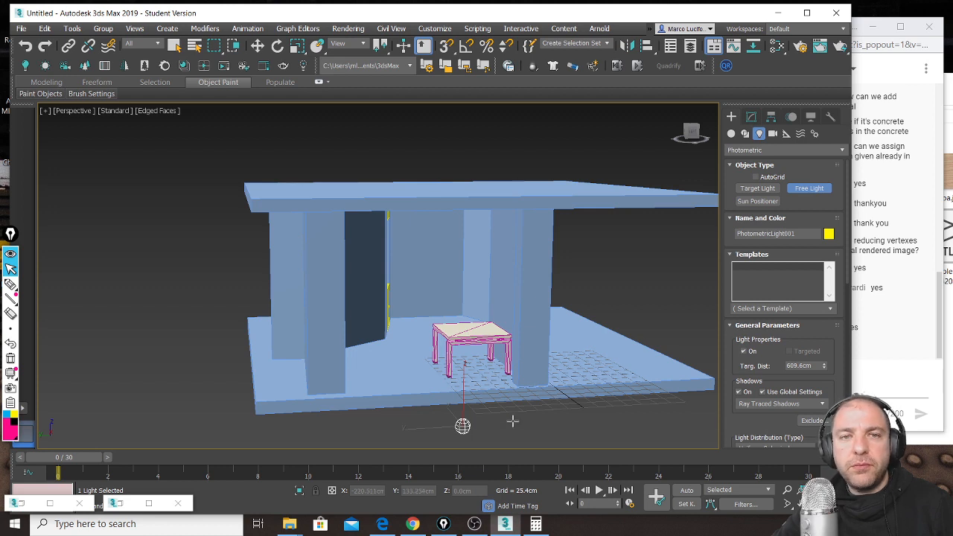
key("w")
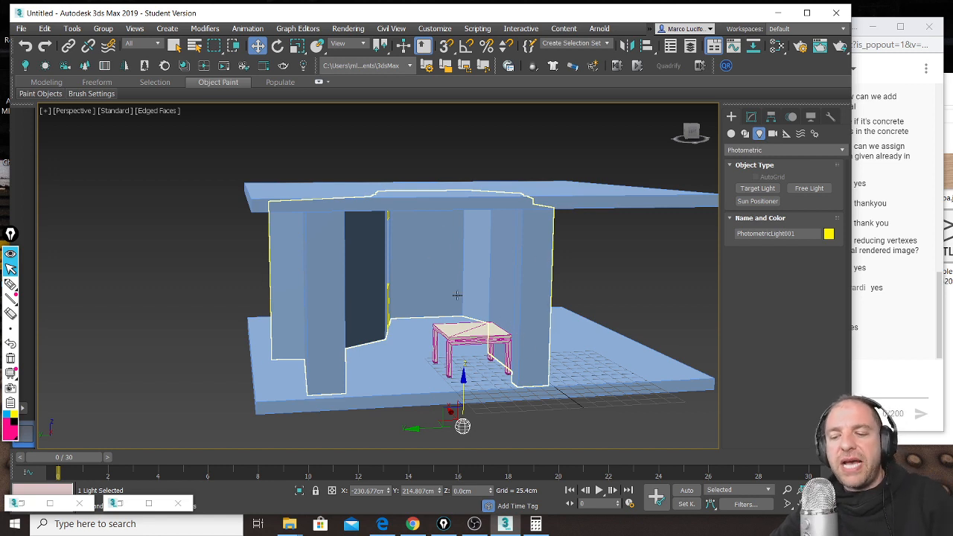
Step: Delete all material and map nodes from View1 of the Slate Material Editor
key("m")
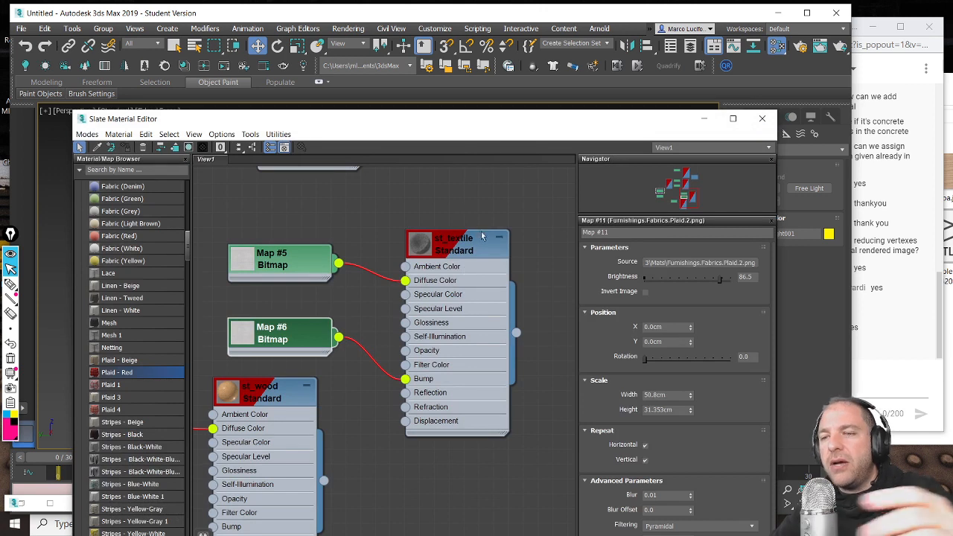
scroll(427, 359, "down", 4)
scroll(427, 358, "down", 8)
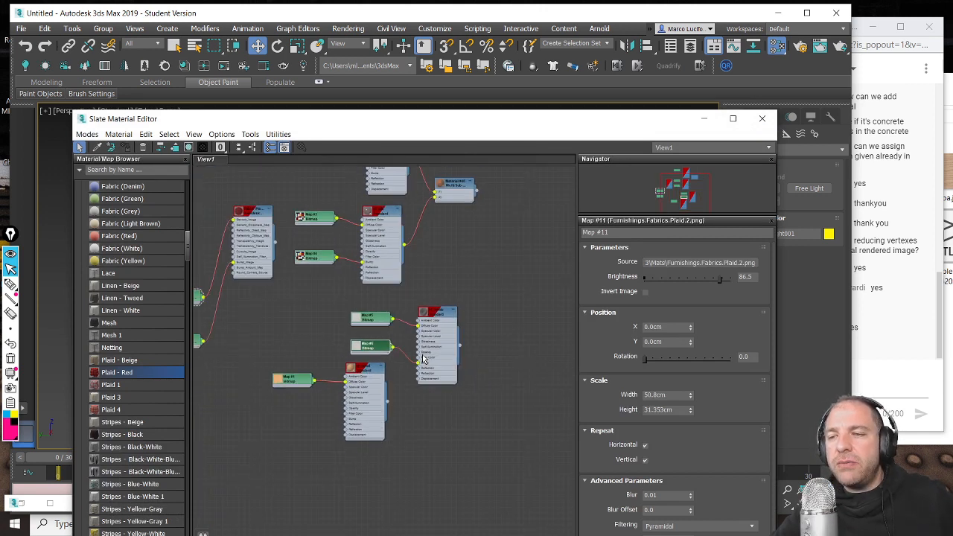
left_click_drag(486, 199, 276, 432)
key("Delete")
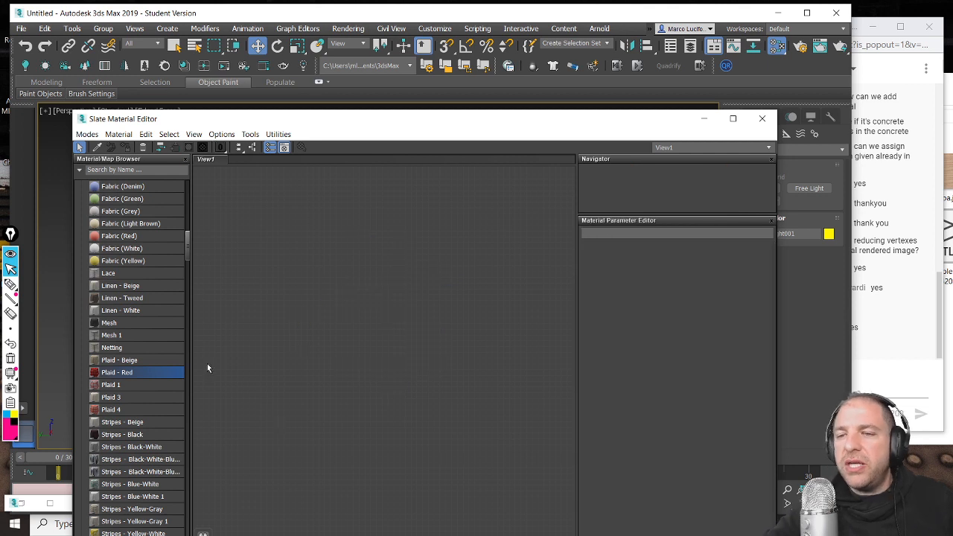
Step: Add a Physical Material node to the empty View1 of the Slate Material Editor
scroll(131, 297, "up", 10)
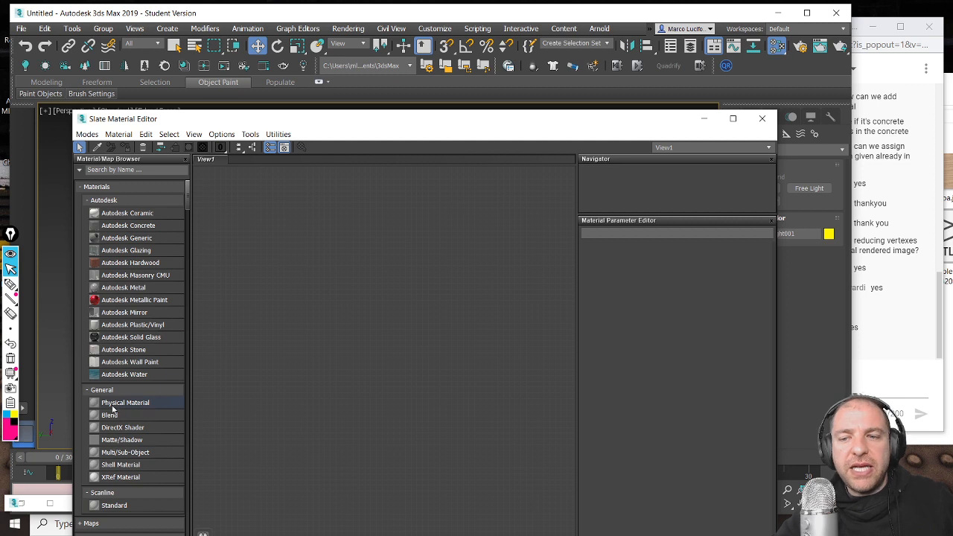
left_click_drag(103, 404, 362, 336)
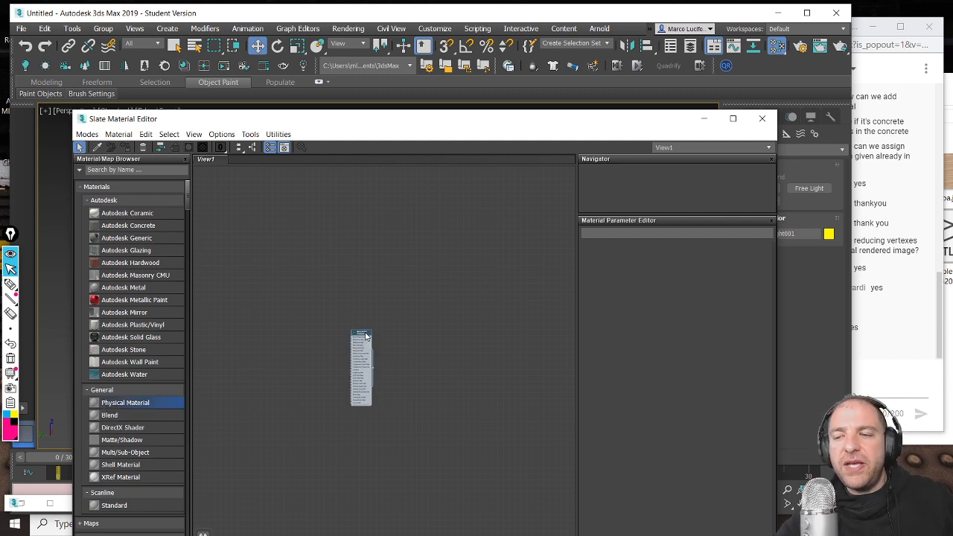
scroll(366, 337, "up", 8)
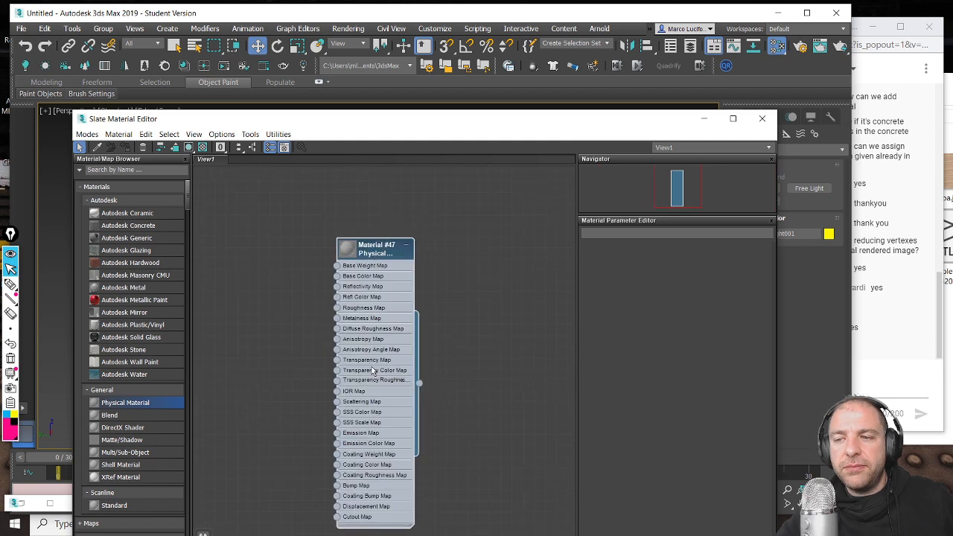
Step: Set the physical material's base color to pure white and its roughness to 1.0
double_click(378, 253)
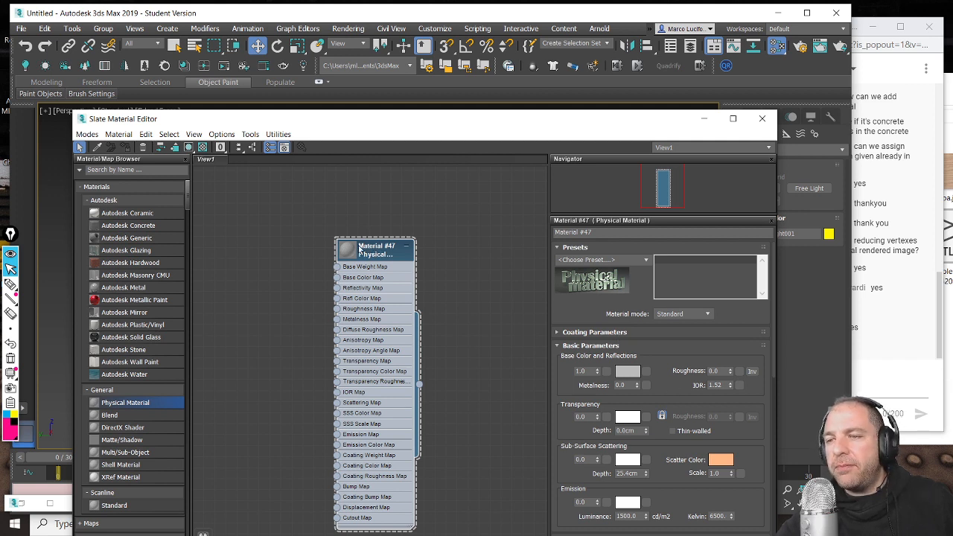
left_click(626, 372)
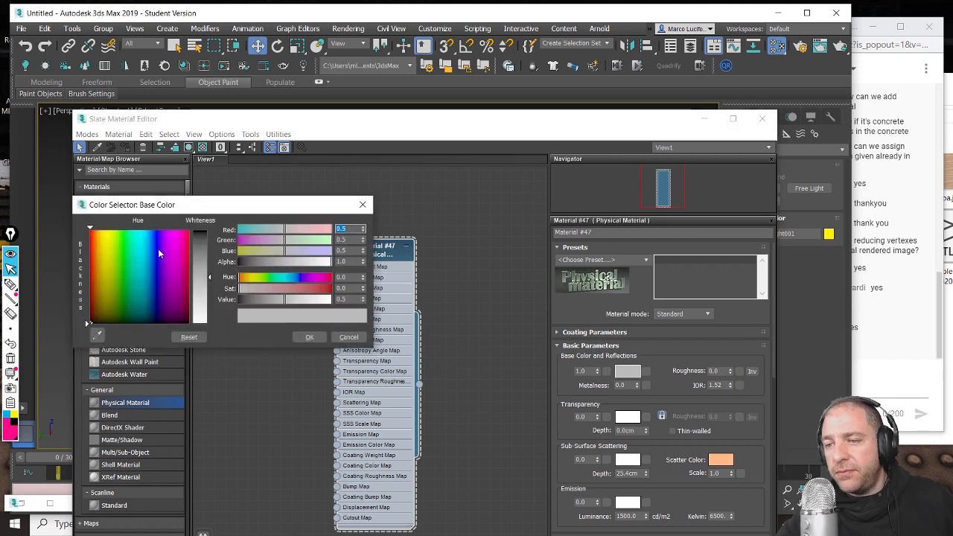
left_click_drag(210, 276, 210, 323)
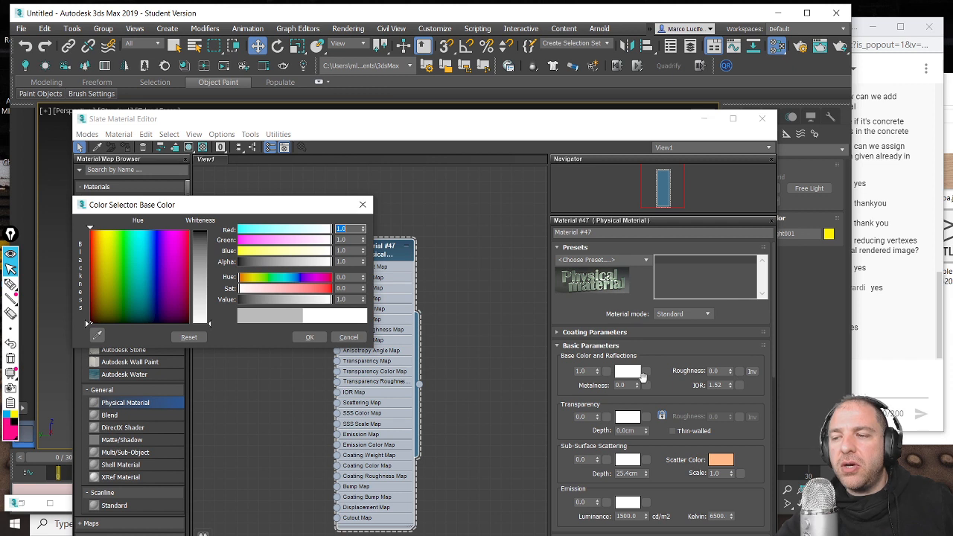
left_click(310, 337)
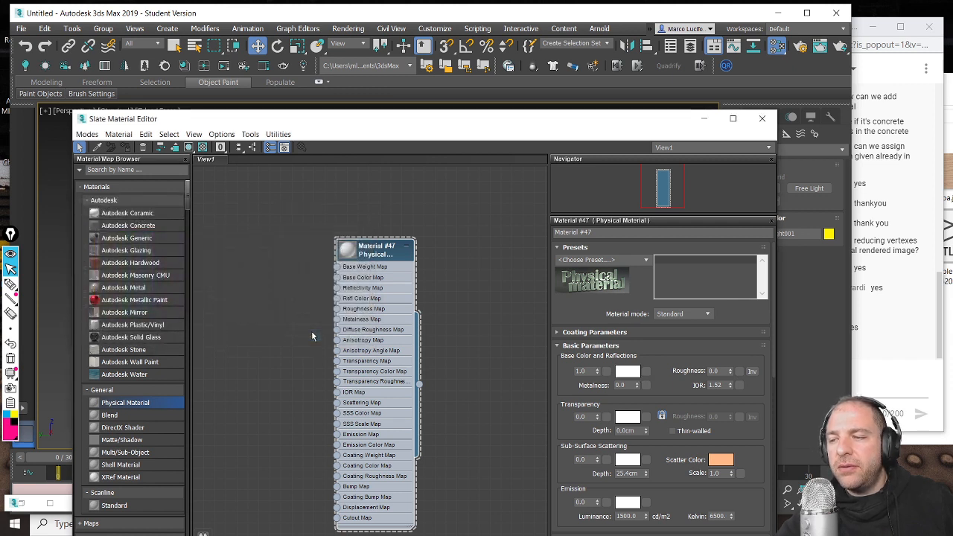
left_click_drag(732, 374, 722, 247)
Step: Select all the building parts together with the table and assign the white physical material to the whole selection
left_click_drag(464, 121, 291, 186)
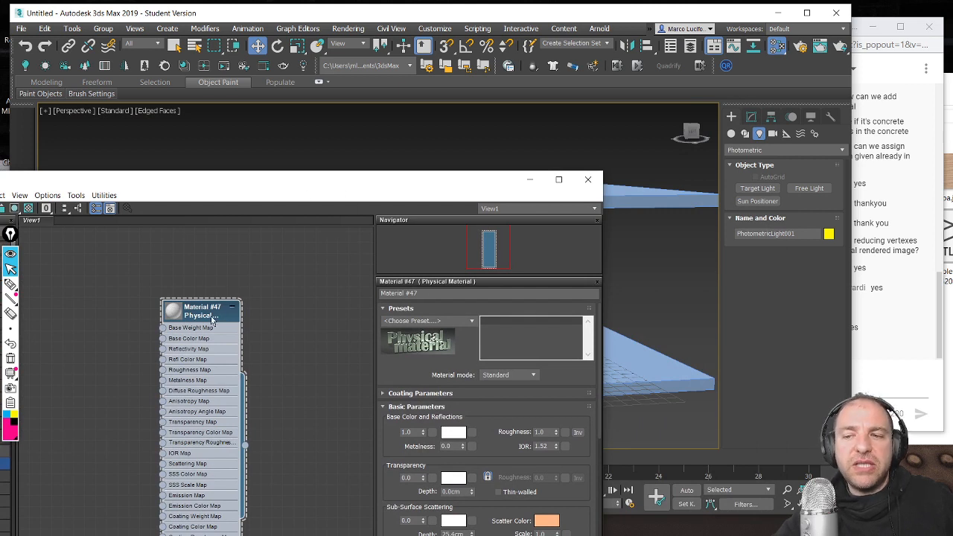
left_click_drag(215, 319, 237, 244)
left_click_drag(423, 185, 233, 132)
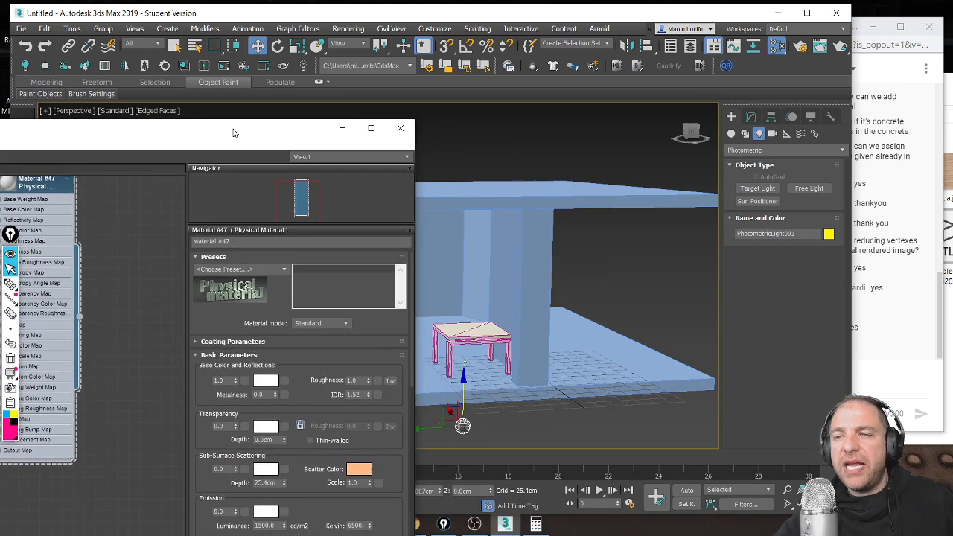
scroll(521, 253, "down", 4)
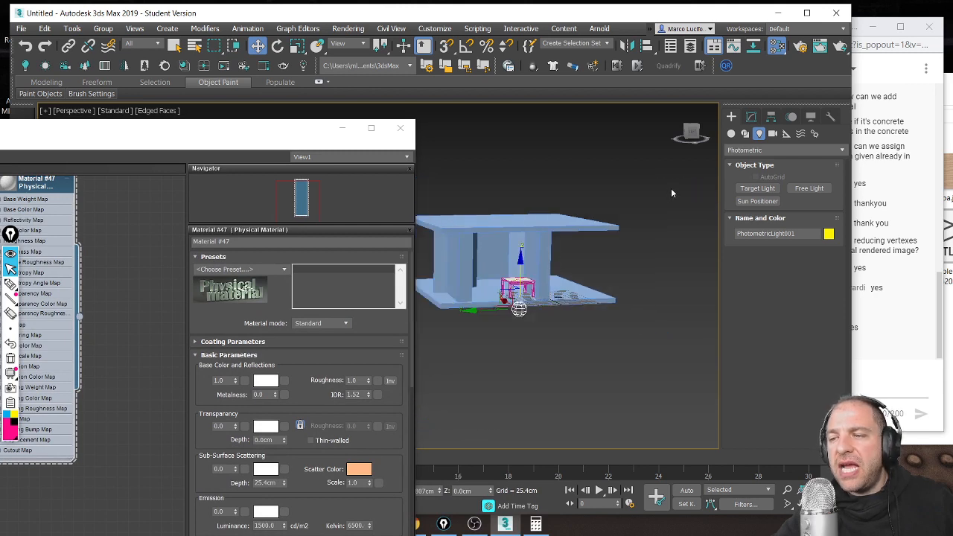
left_click_drag(402, 334, 391, 338)
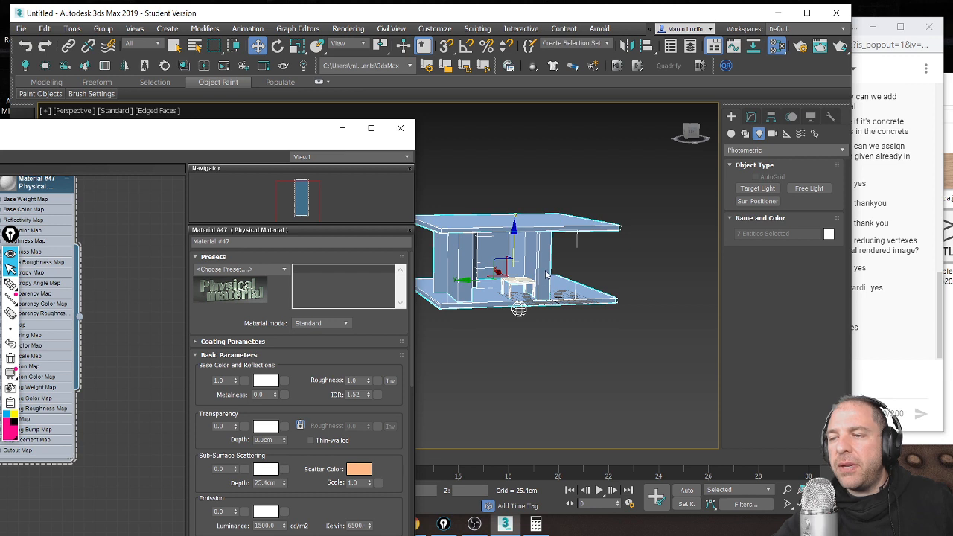
left_click_drag(79, 320, 463, 265)
left_click(396, 296)
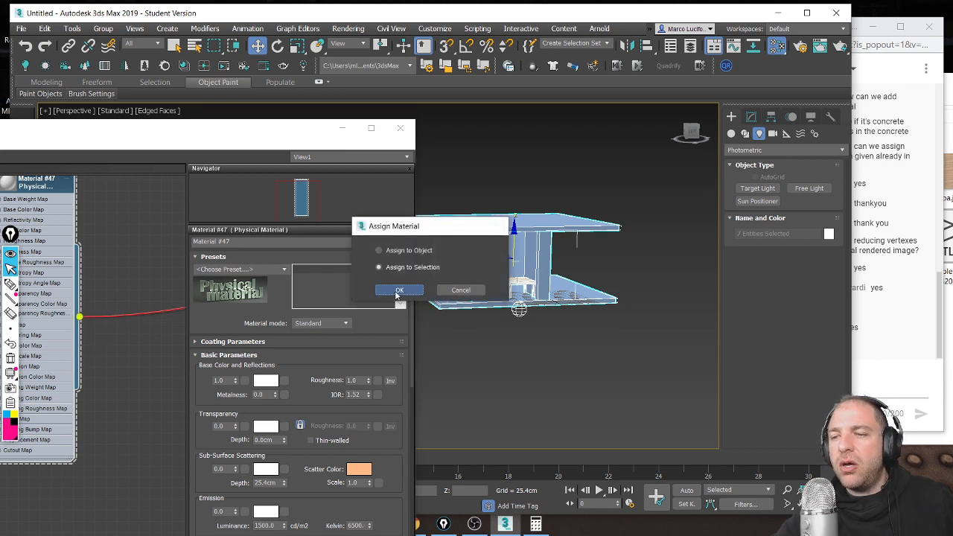
left_click(342, 129)
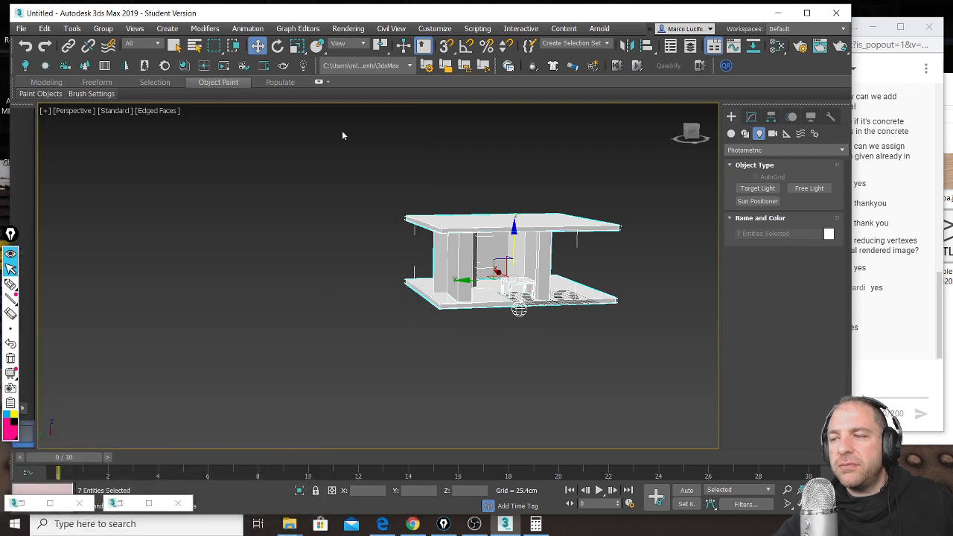
Step: Deselect everything, render the perspective view of the whole building, and place the rendered image clear of the model
scroll(555, 262, "up", 2)
scroll(556, 271, "up", 3)
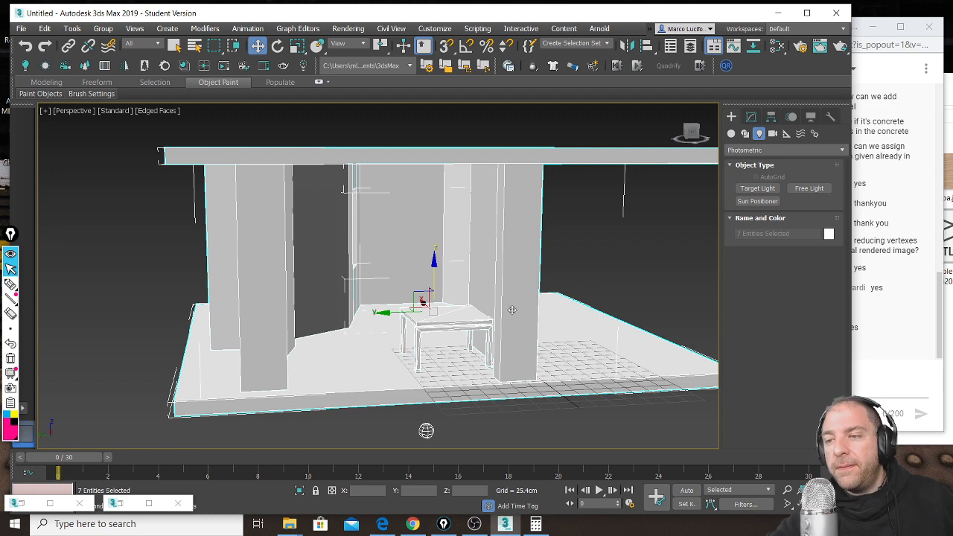
middle_click_drag(518, 308, 484, 315)
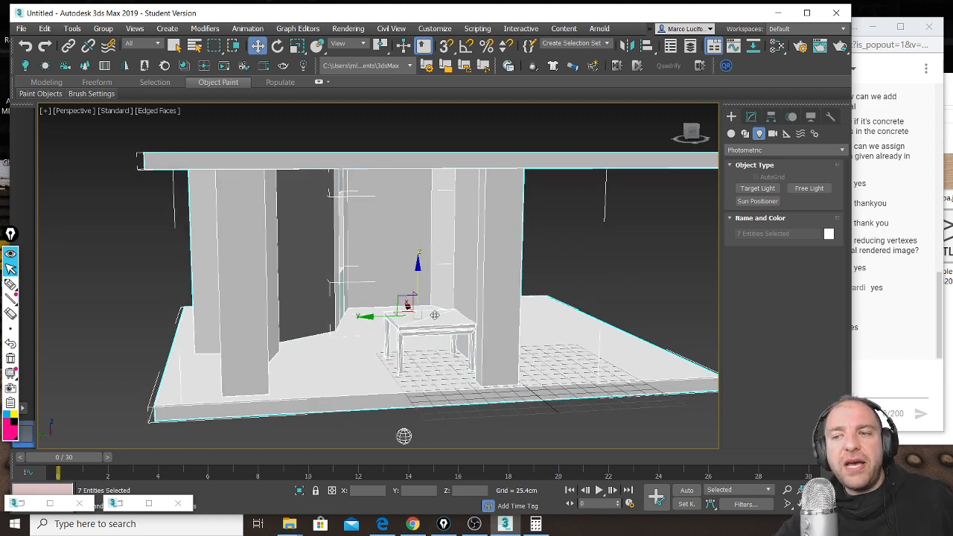
middle_click_drag(659, 334, 622, 332)
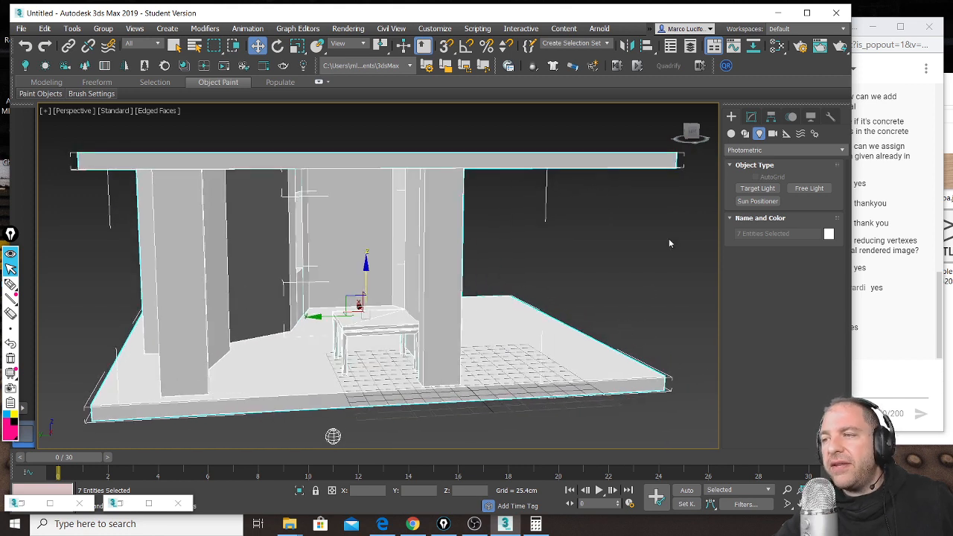
left_click(624, 252)
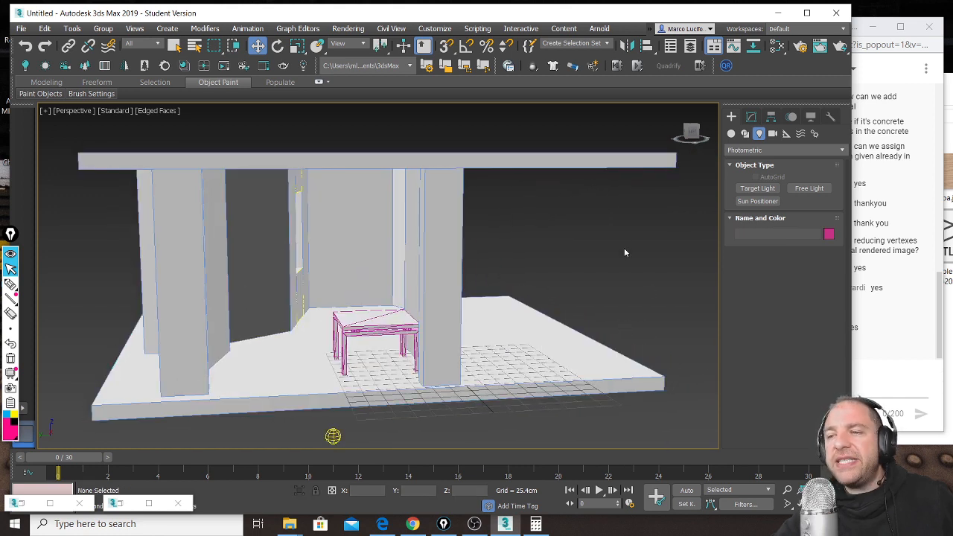
left_click(841, 49)
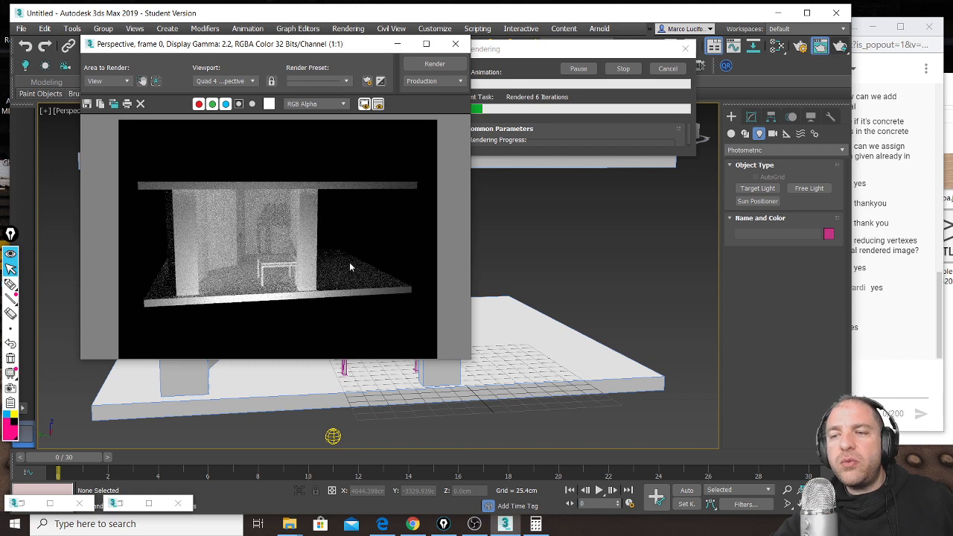
left_click_drag(285, 47, 701, 29)
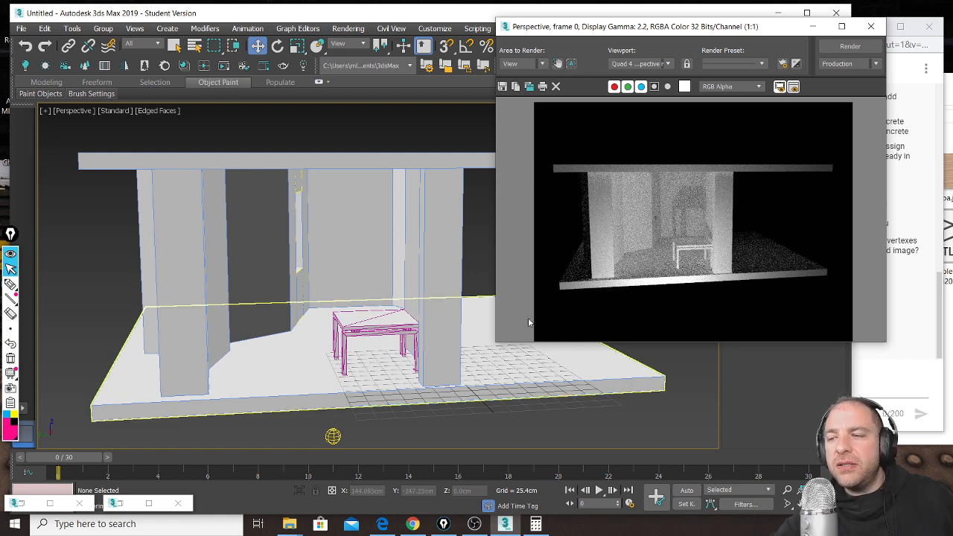
left_click_drag(697, 28, 871, 49)
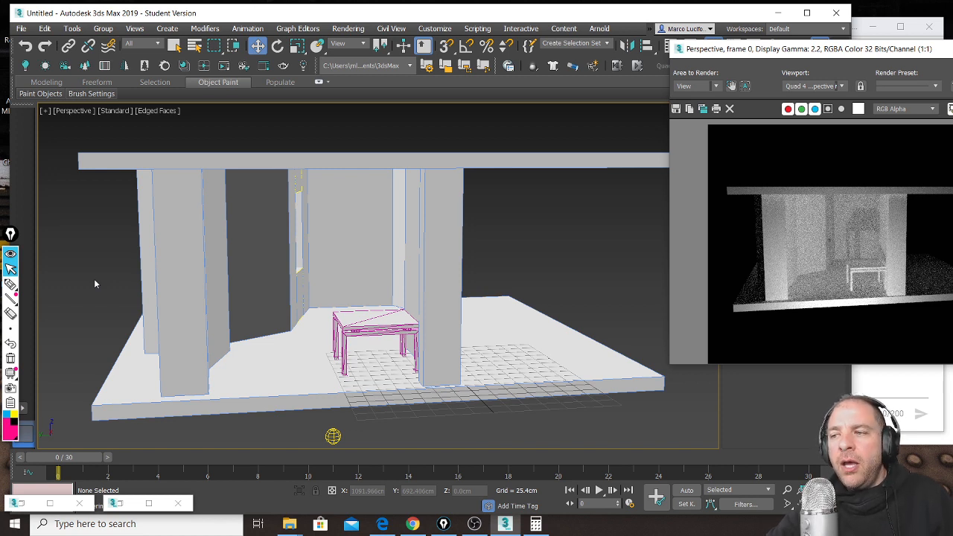
Step: Move the photometric light up and into the room just below the ceiling, to about X 161, Y 215, Z 261 cm
left_click(333, 436)
left_click_drag(331, 407, 331, 172)
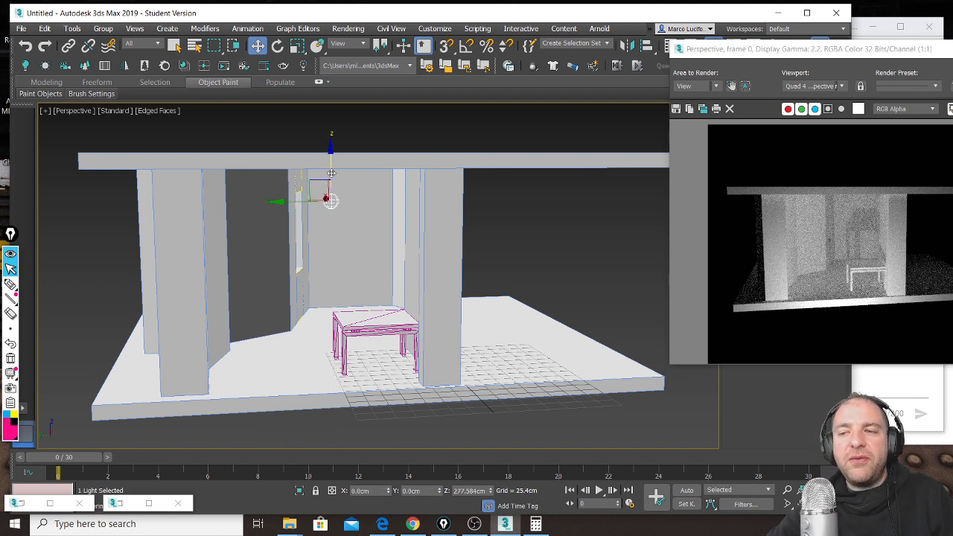
middle_click_drag(331, 178, 381, 342, "alt")
left_click_drag(301, 197, 72, 150)
middle_click_drag(417, 317, 391, 329, "alt")
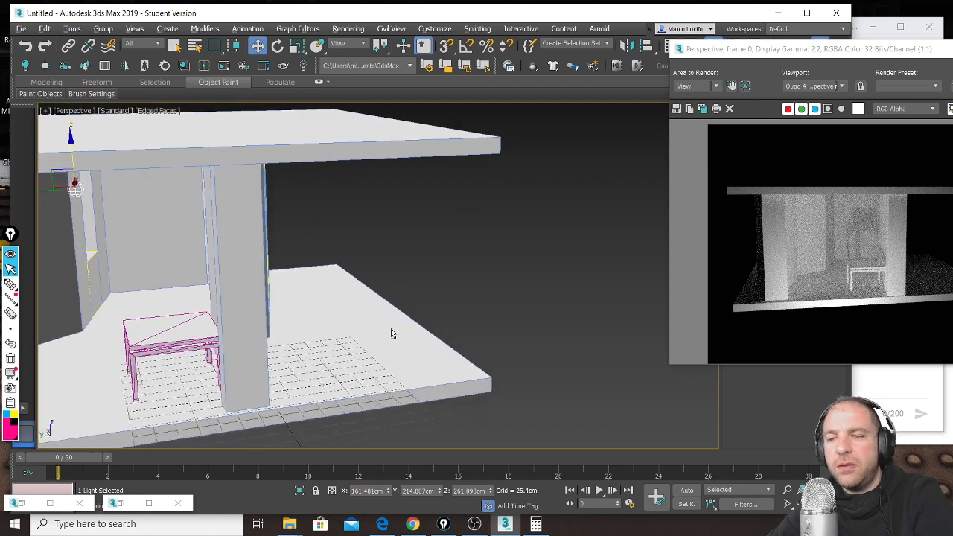
key("shift+z")
key("shift+z")
key("shift+z")
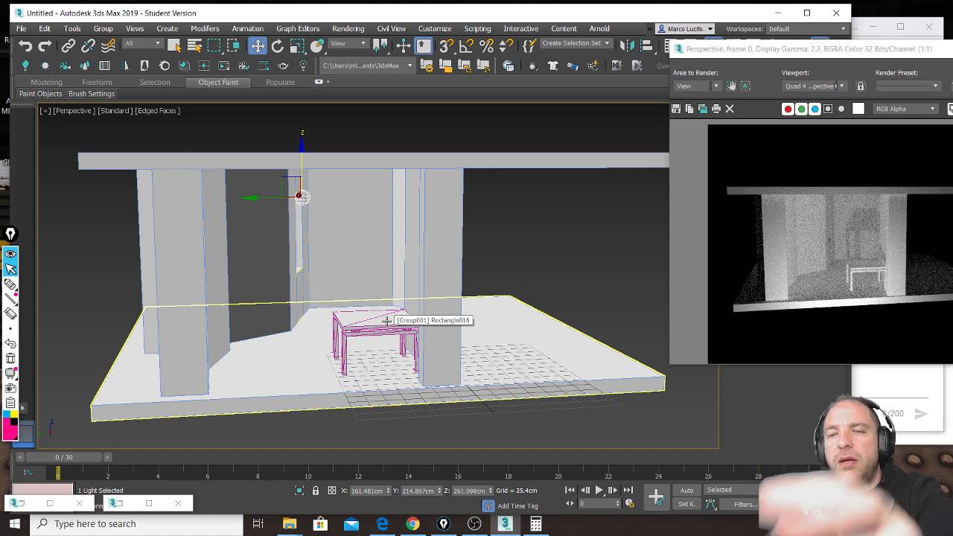
Step: Render the perspective view again with the light in its raised position inside the room
left_click_drag(730, 48, 706, 100)
left_click(839, 47)
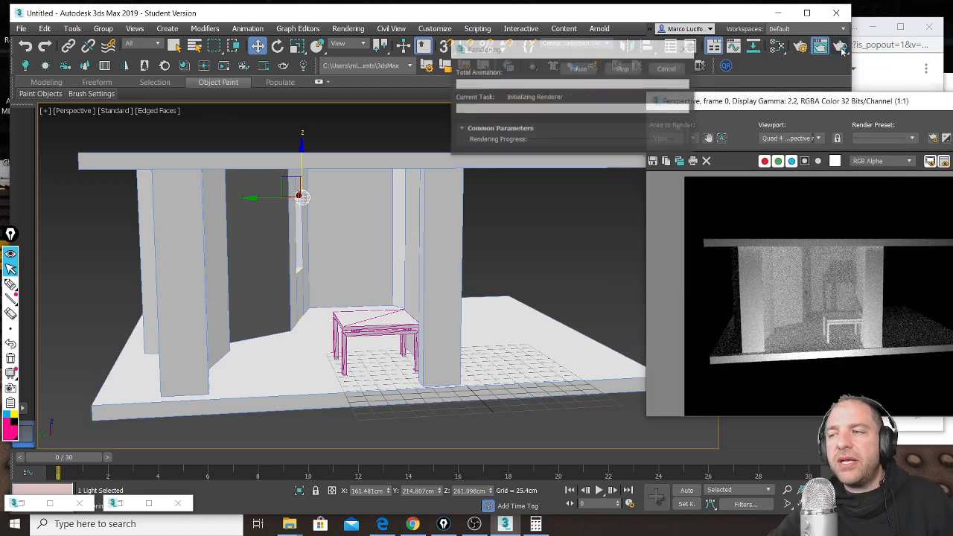
left_click_drag(803, 102, 614, 80)
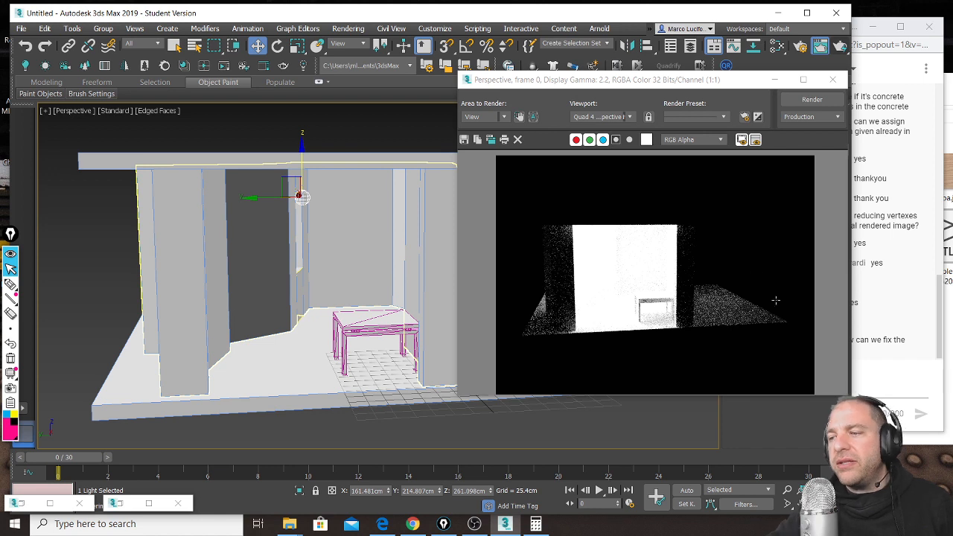
Step: Read the latest question in the YouTube live chat and close the rendered image
left_click(889, 377)
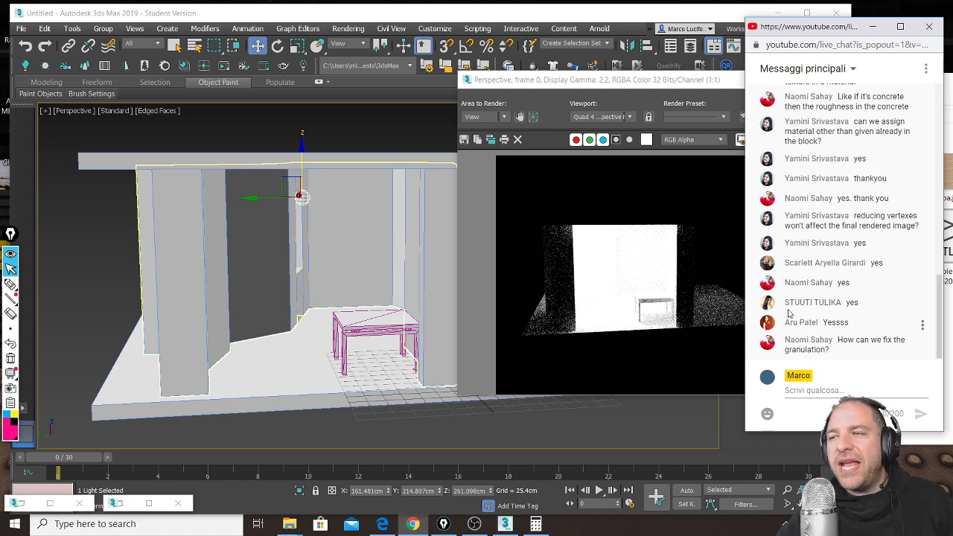
left_click(661, 82)
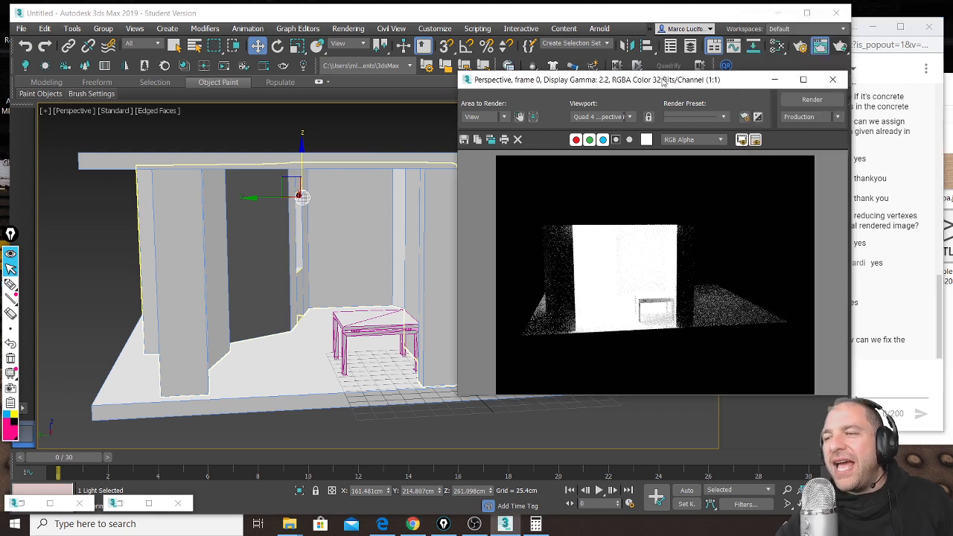
left_click(832, 80)
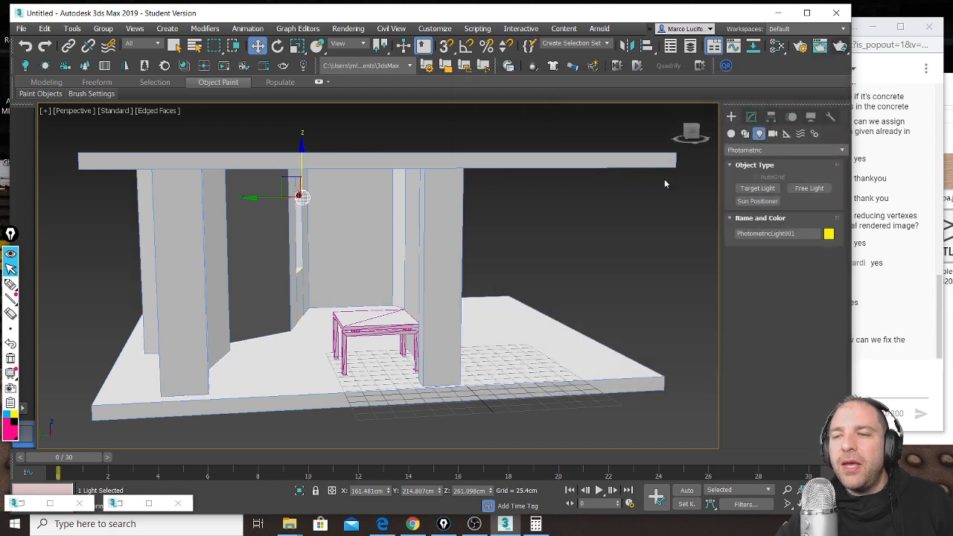
Step: Raise the ART Renderer's render quality to High, with a target quality of 33.0 dB, in the render setup
left_click(800, 49)
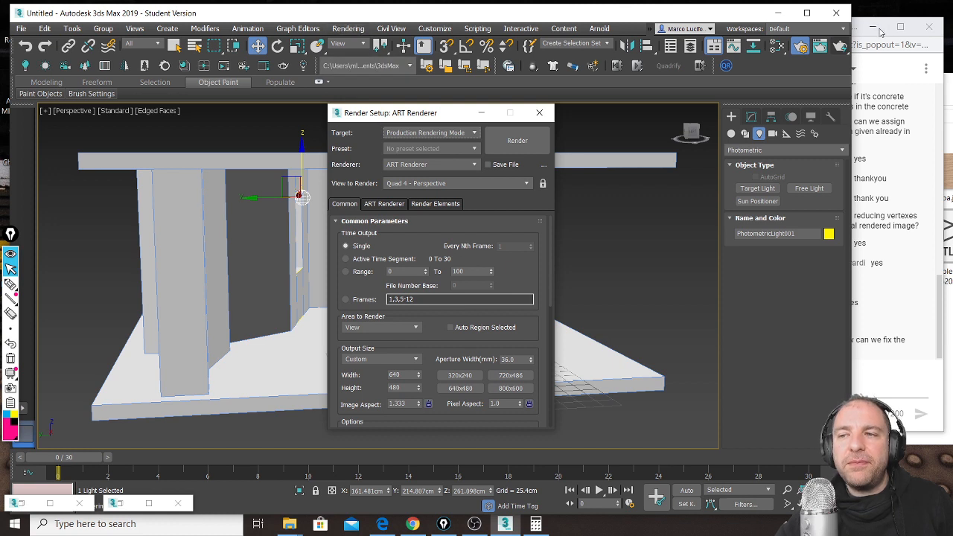
left_click(347, 28)
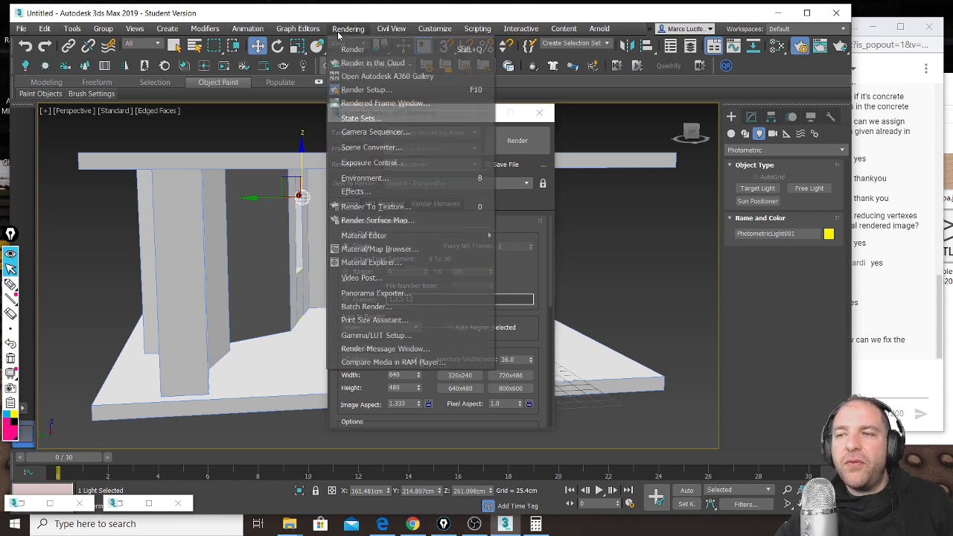
left_click(393, 17)
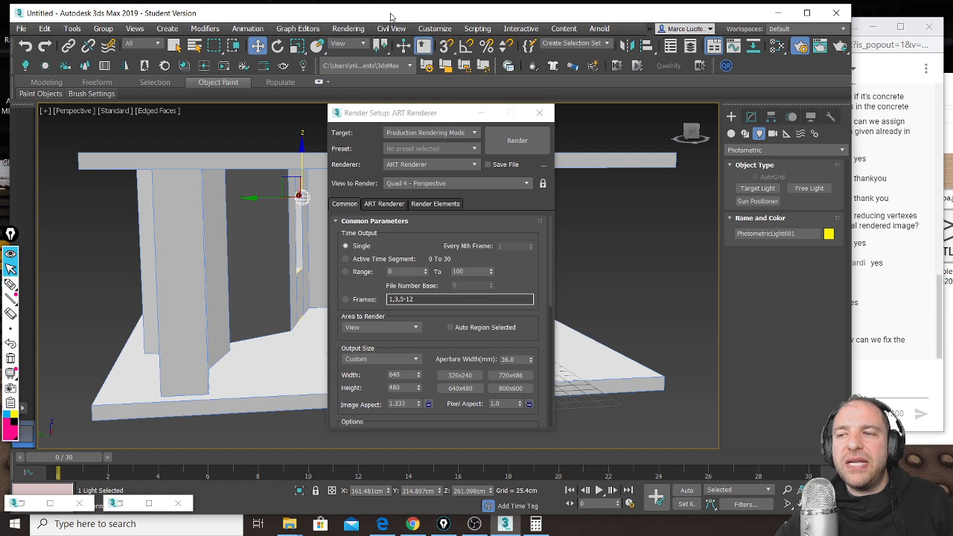
left_click(385, 204)
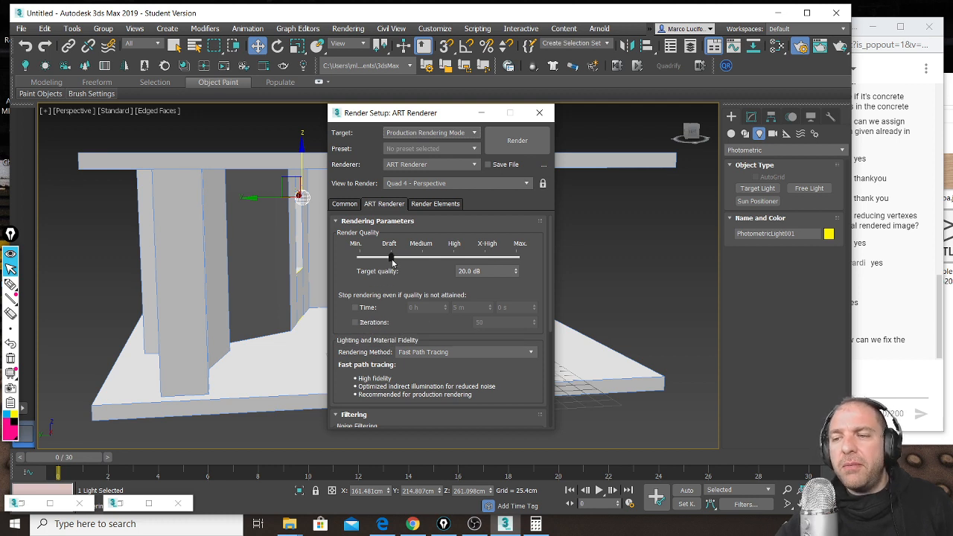
left_click_drag(393, 260, 456, 265)
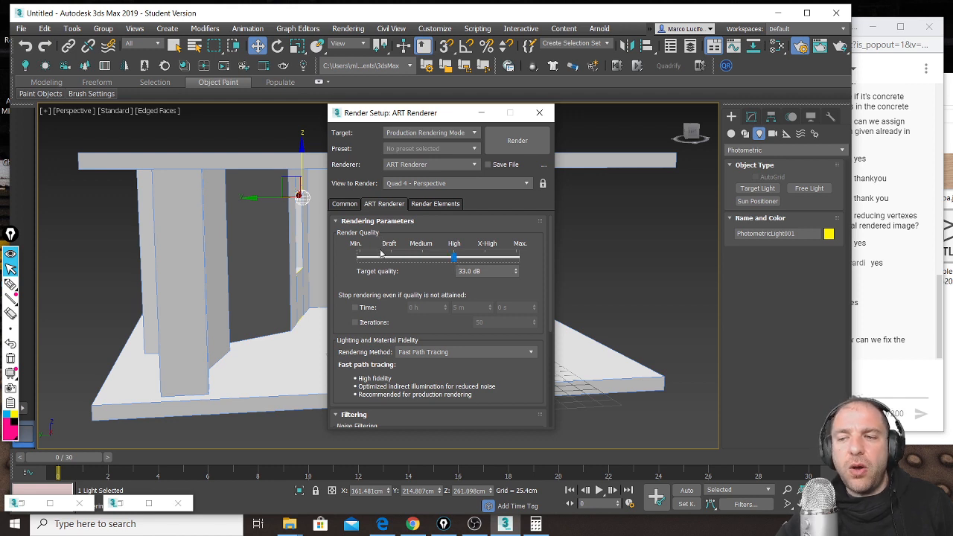
Step: Enable the ART Renderer's noise filtering at 75% strength and render the perspective view with the new quality settings
scroll(394, 311, "down", 5)
scroll(402, 287, "down", 2)
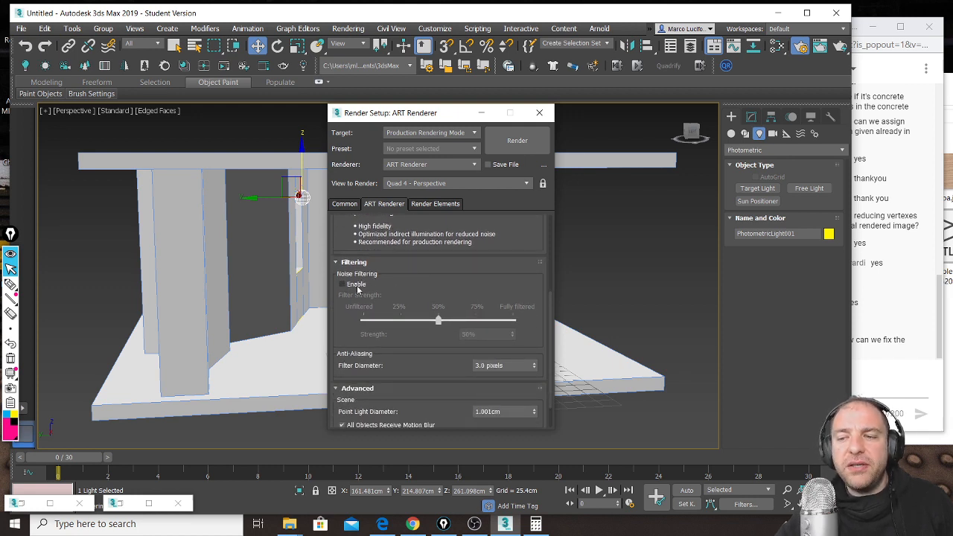
left_click(342, 285)
left_click_drag(448, 323, 471, 328)
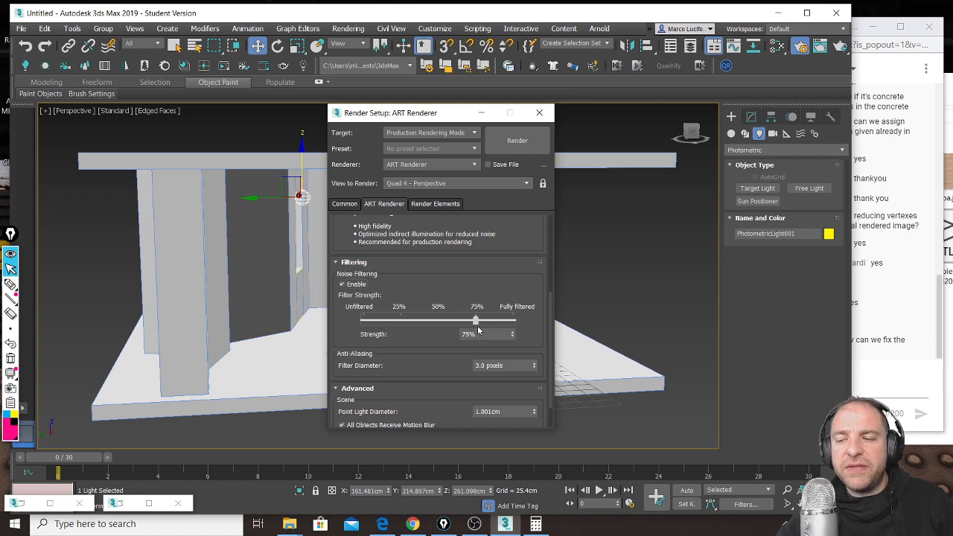
scroll(427, 388, "up", 3)
scroll(420, 413, "up", 3)
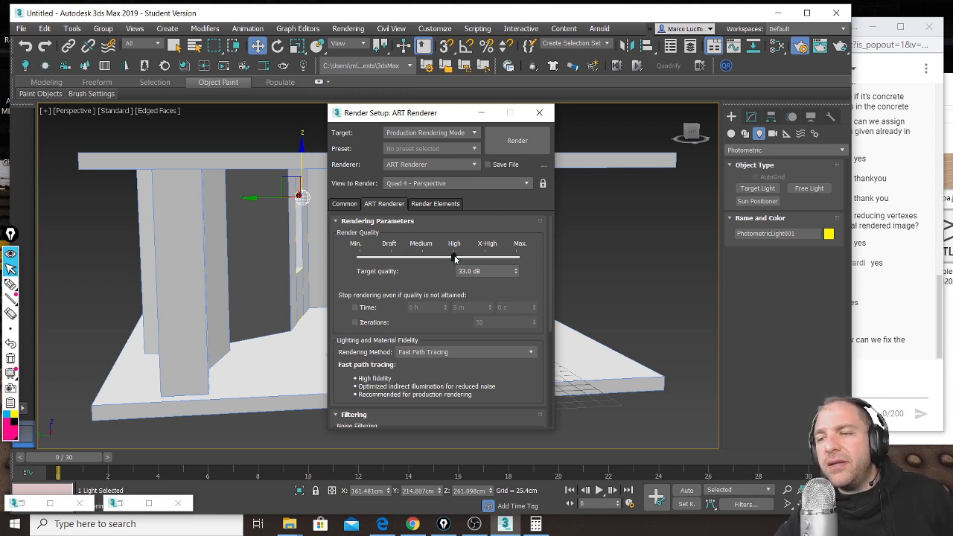
scroll(439, 316, "down", 3)
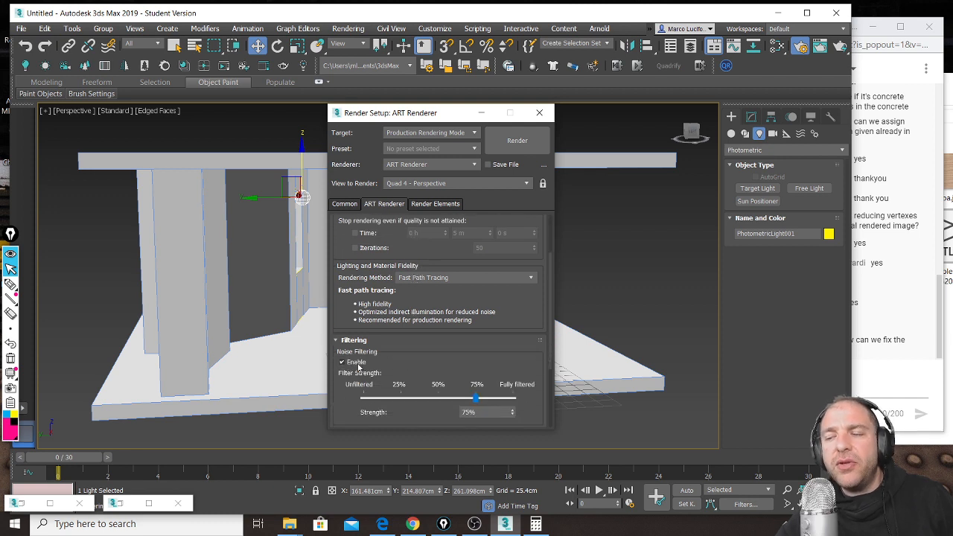
left_click(526, 148)
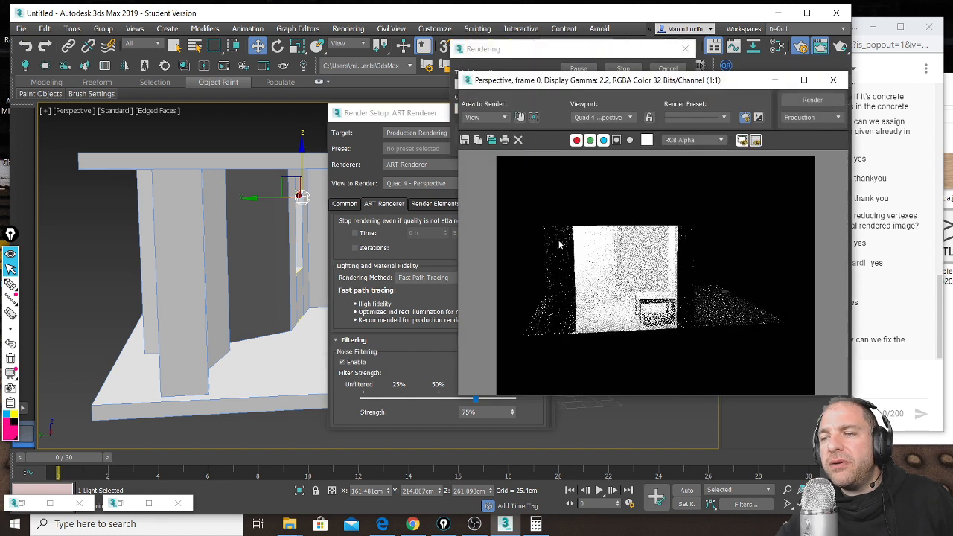
Step: Stop the running render of the perspective view and close the rendered image
left_click_drag(625, 87, 406, 173)
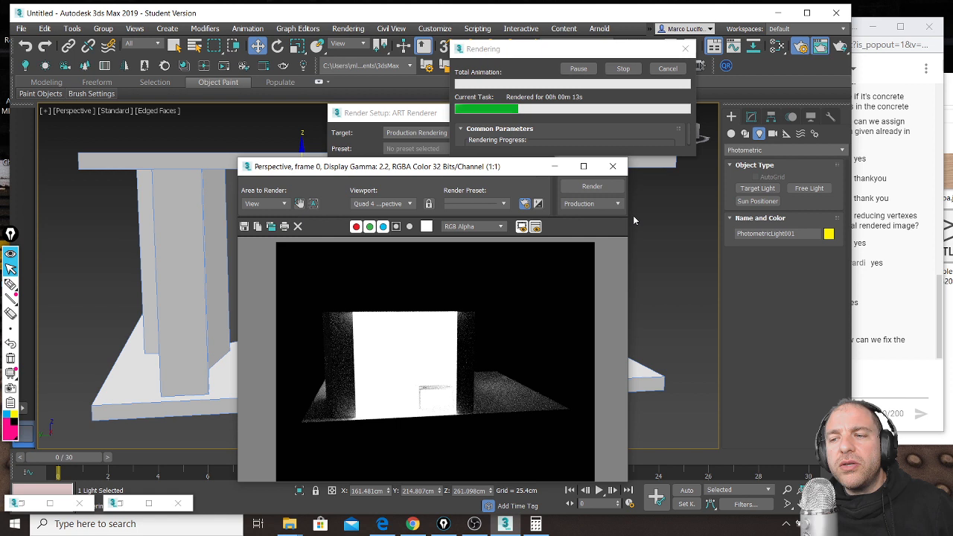
left_click(618, 68)
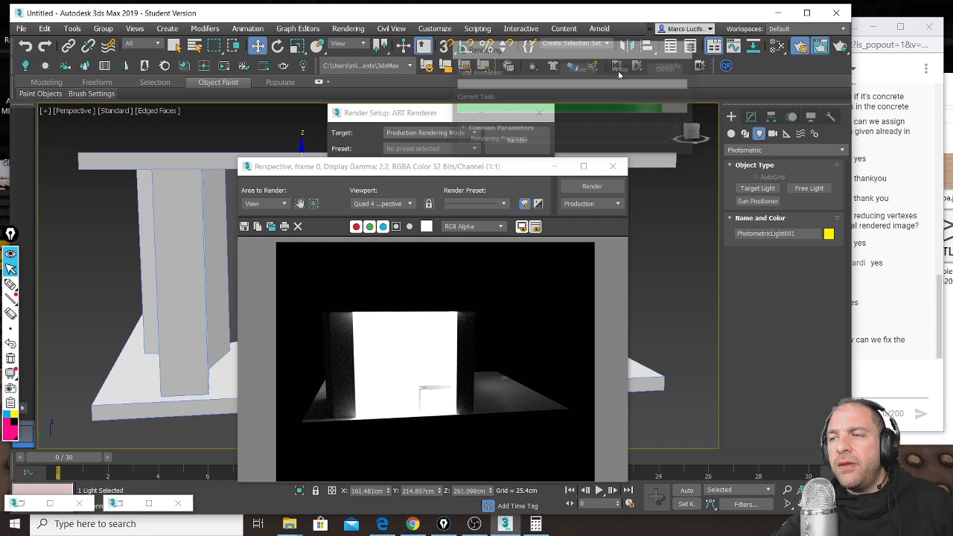
left_click(612, 165)
Step: Disable the ART Renderer's noise filtering and lower its render quality to Draft with a target quality of 20.0 dB
left_click_drag(412, 359, 423, 310)
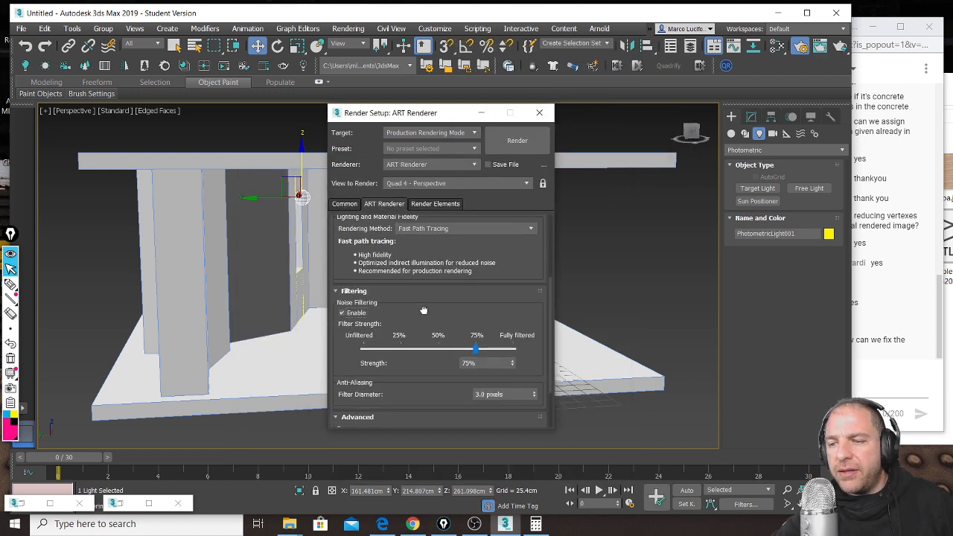
left_click(342, 313)
scroll(432, 307, "up", 4)
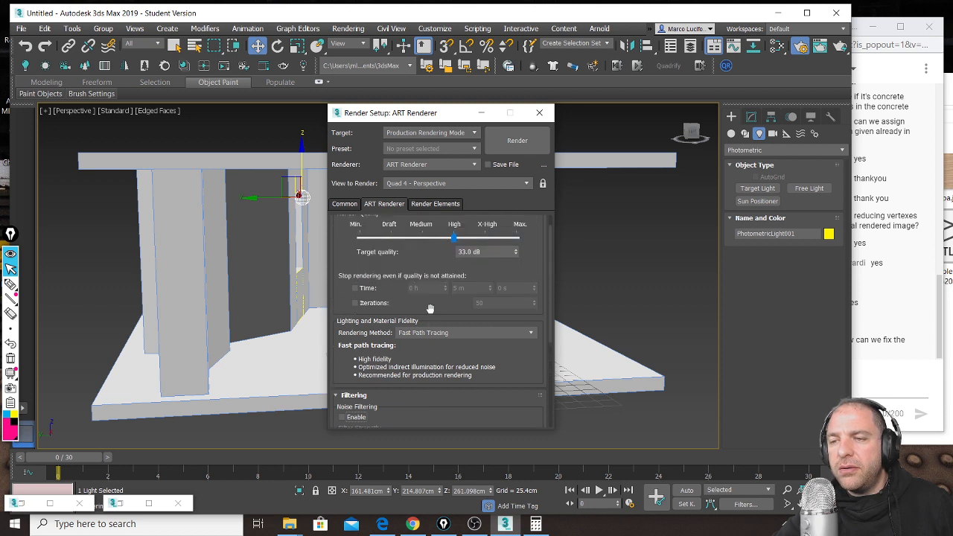
scroll(429, 308, "up", 1)
left_click_drag(453, 257, 392, 260)
double_click(485, 272)
type("20")
key("Return")
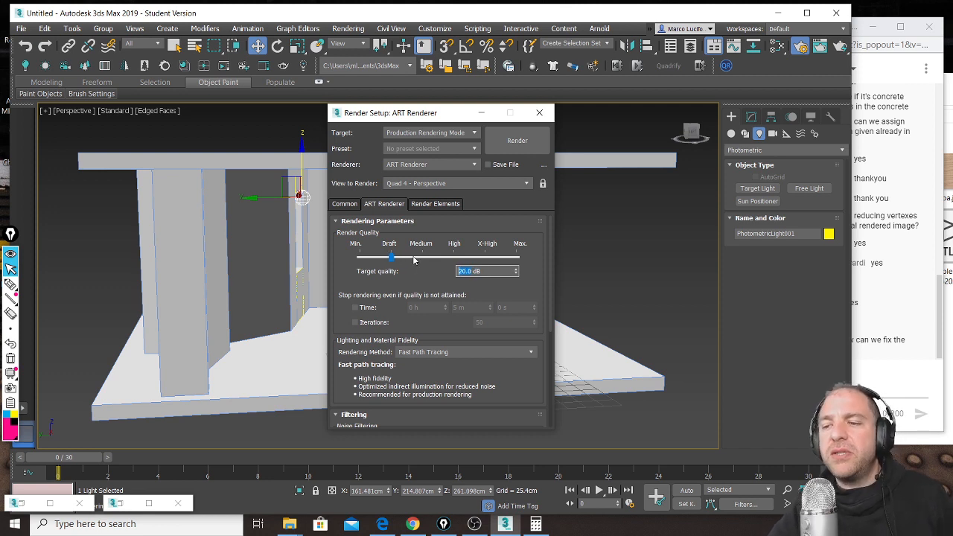
left_click(482, 114)
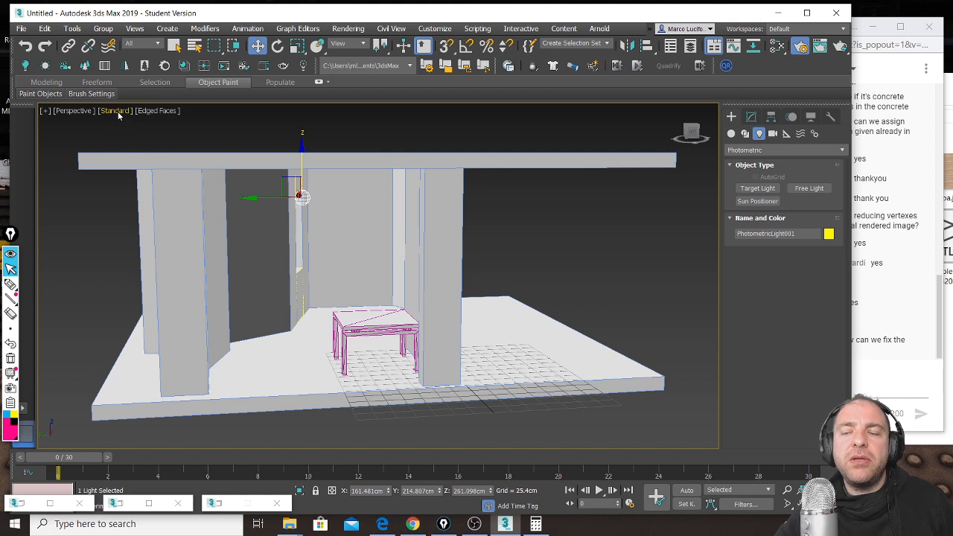
Step: Turn off edged faces in the perspective viewport and illuminate it with the scene lights
left_click(167, 113)
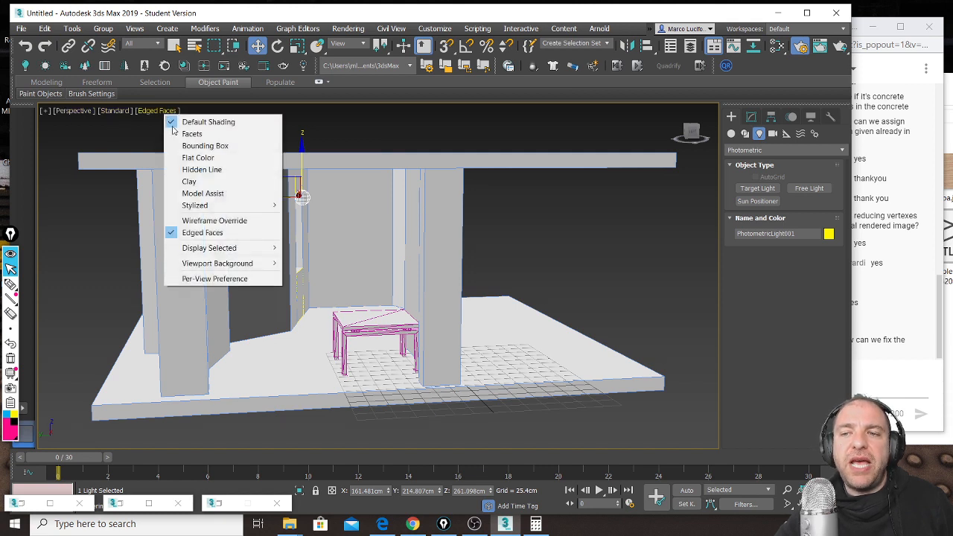
left_click(220, 233)
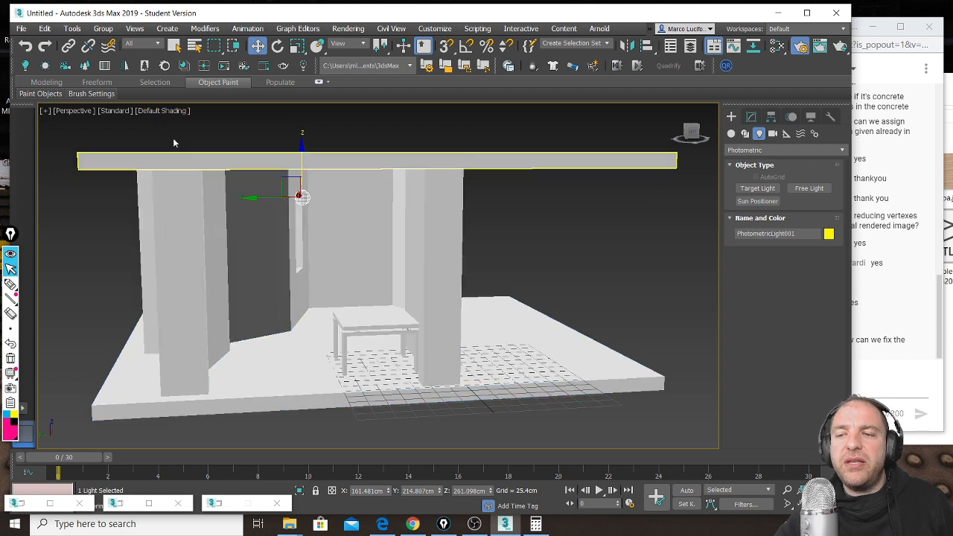
left_click(120, 112)
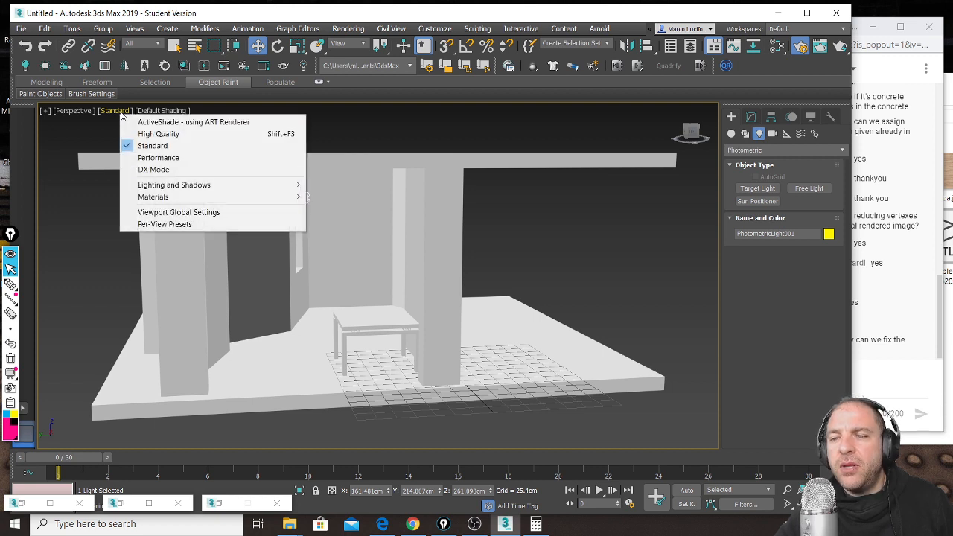
mouse_move(228, 187)
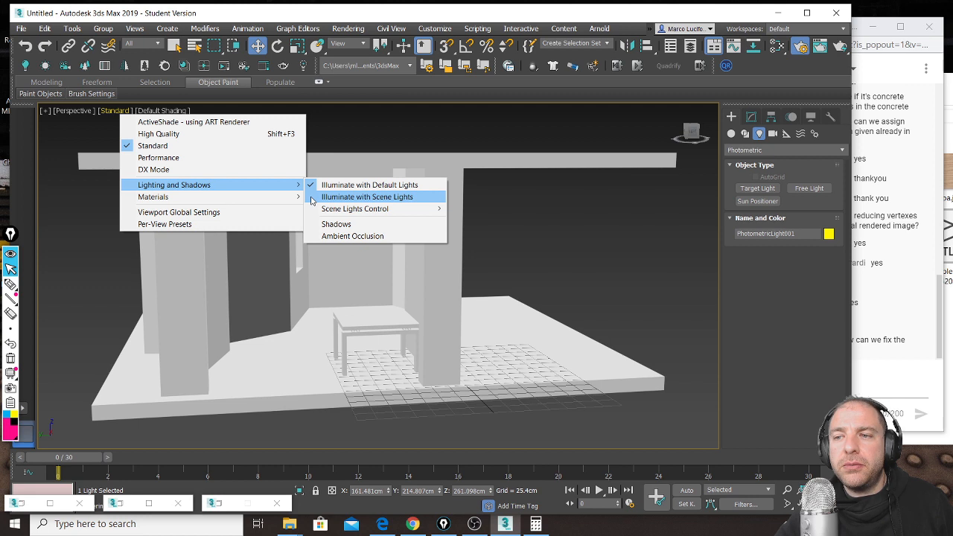
left_click(313, 197)
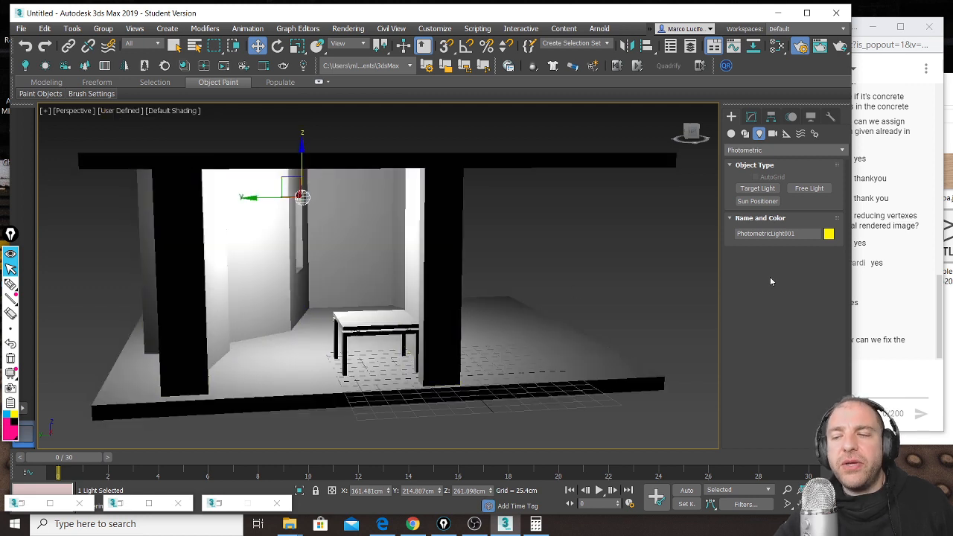
Step: Move the photometric light outside the room and back inside above the table, and turn on shadows in the viewport
left_click_drag(292, 176, 577, 235)
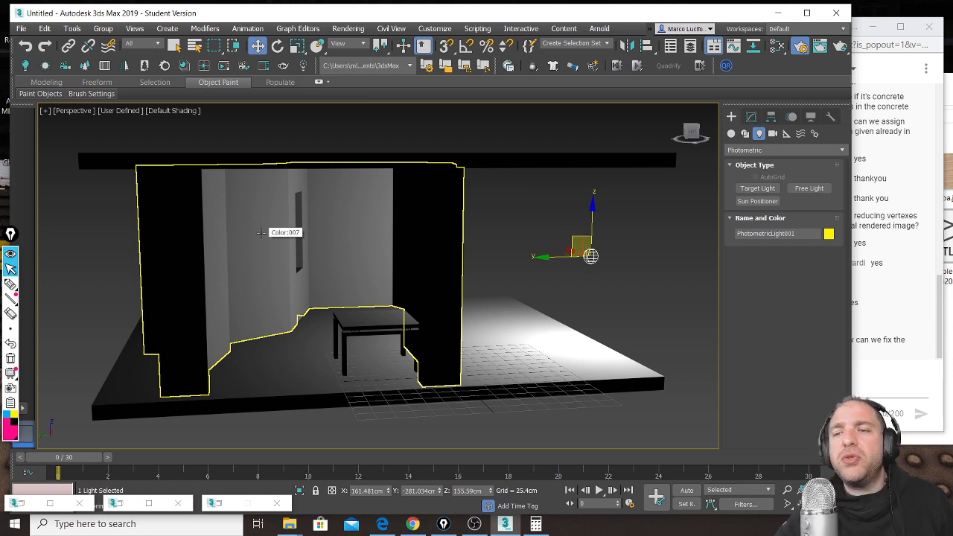
left_click_drag(568, 253, 339, 249)
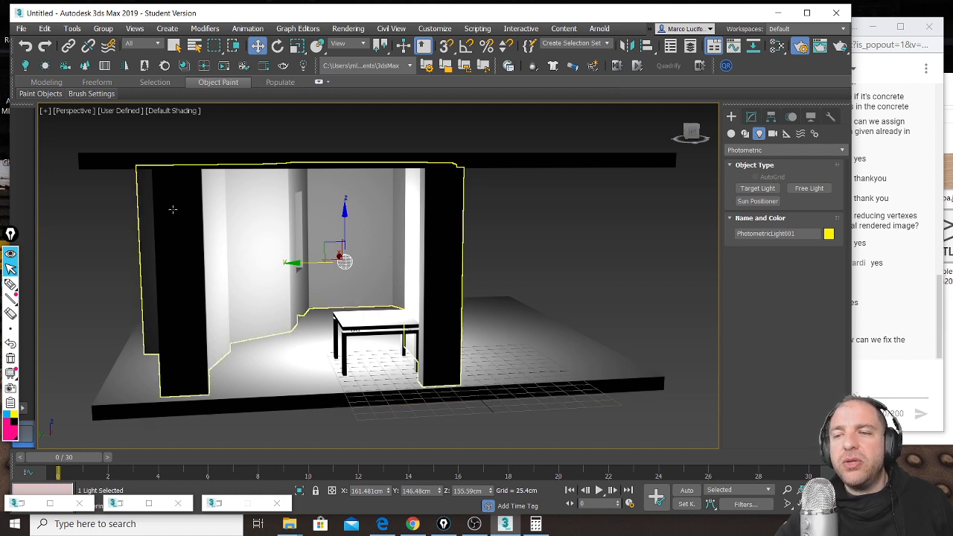
left_click(118, 112)
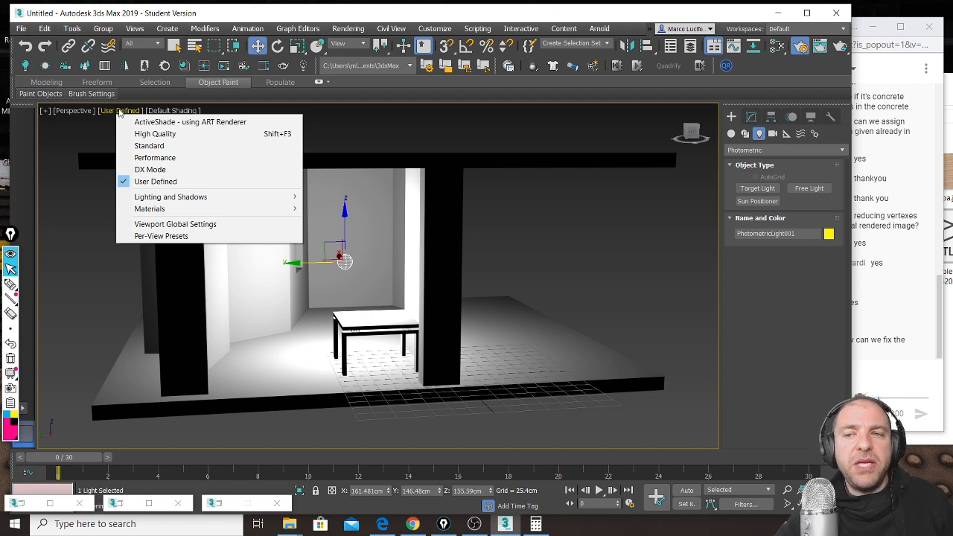
mouse_move(168, 198)
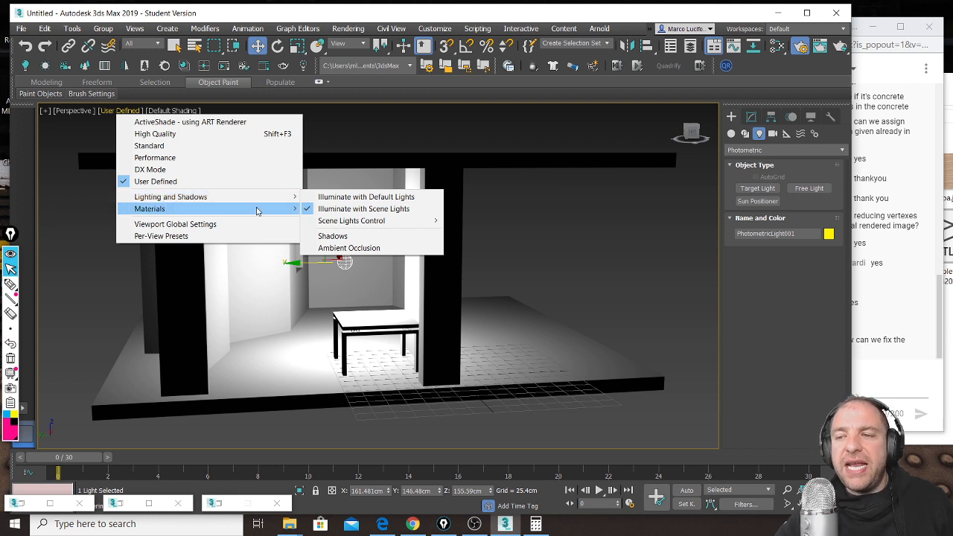
left_click(321, 240)
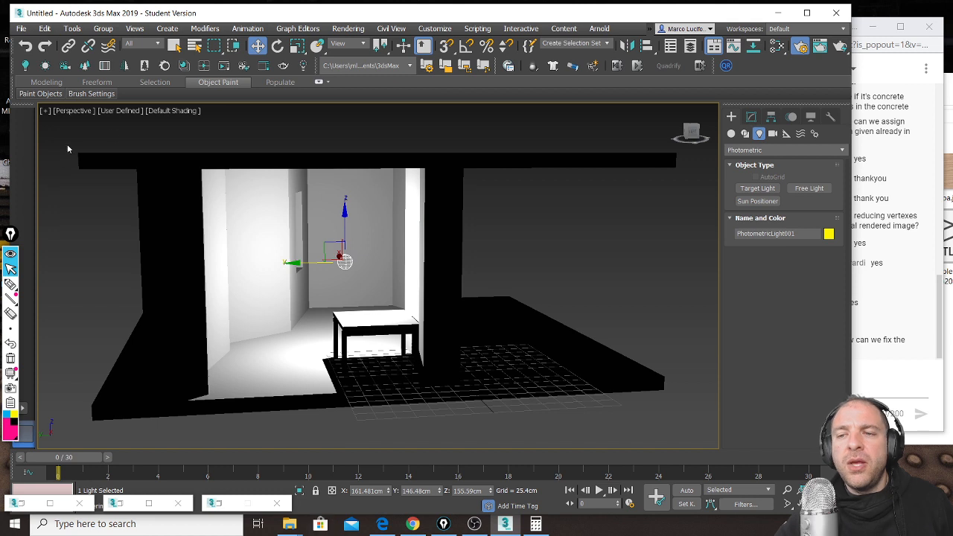
Step: Open the viewport's lighting and shadows options and read the newest messages in the YouTube live chat
left_click(121, 111)
mouse_move(206, 198)
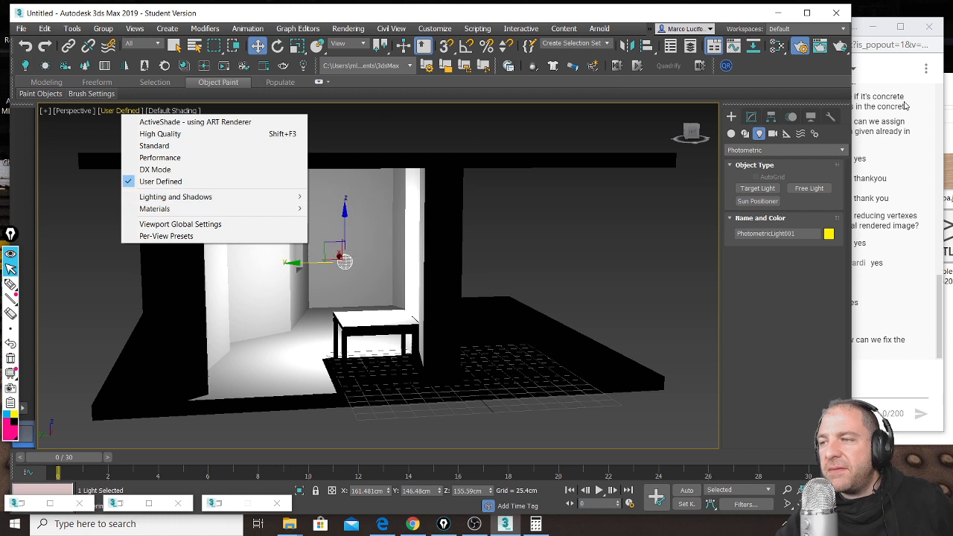
left_click(939, 292)
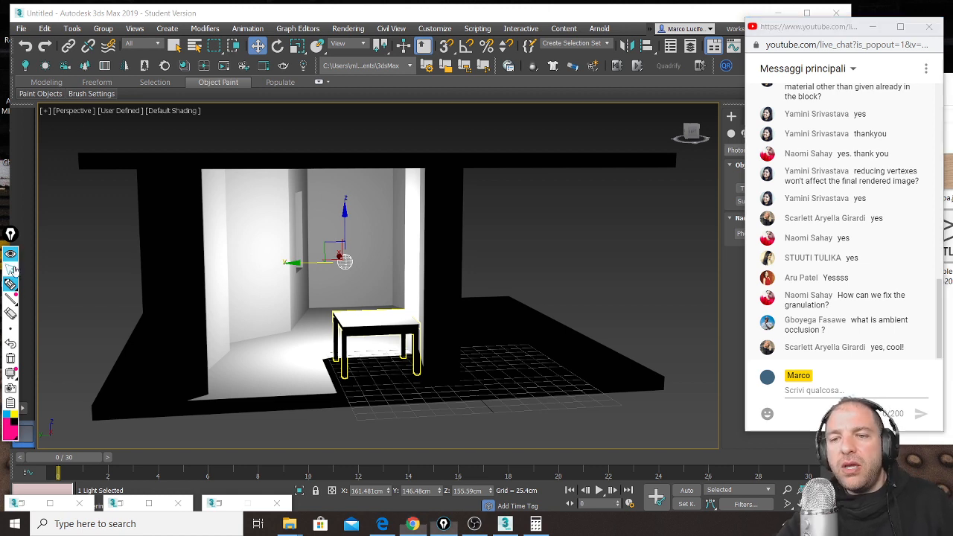
Step: Move the photometric light lower, close to the angled wall, at about Y 259 cm and Z 109 cm, and keep it selected
left_click(318, 262)
left_click_drag(319, 262, 280, 261)
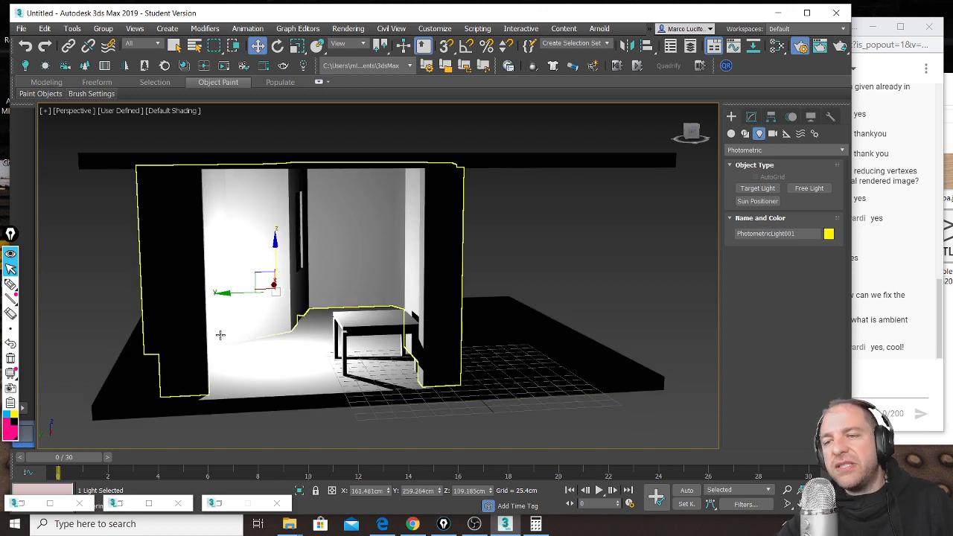
scroll(273, 344, "up", 6)
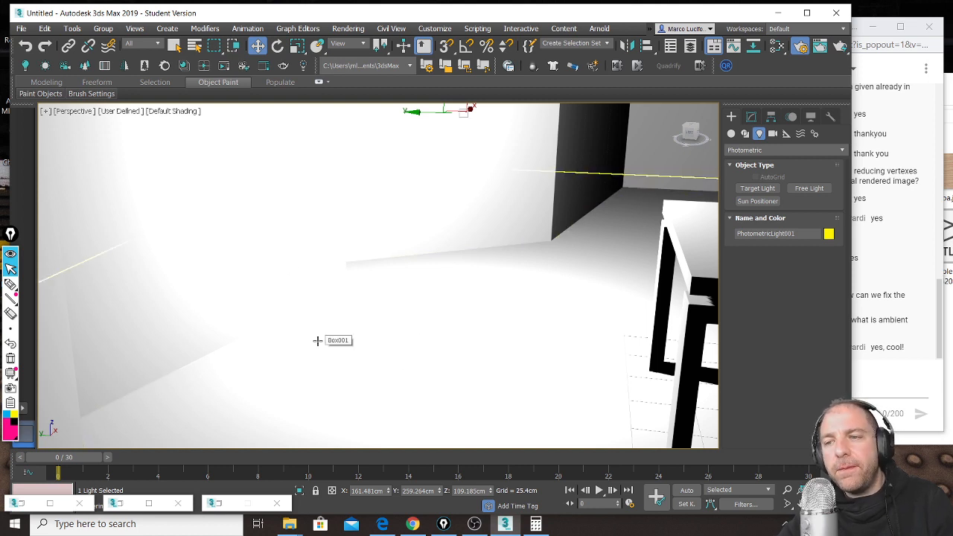
scroll(317, 341, "down", 2)
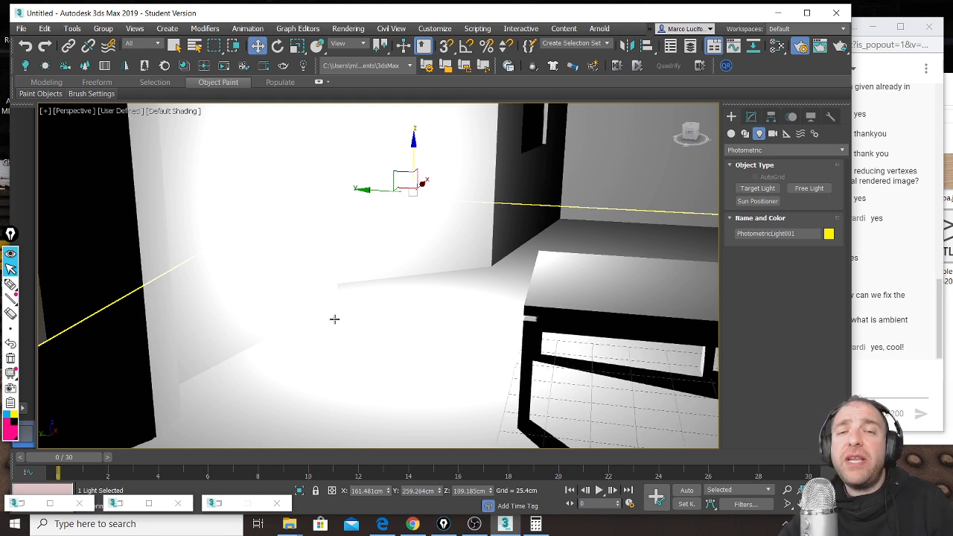
left_click(412, 158)
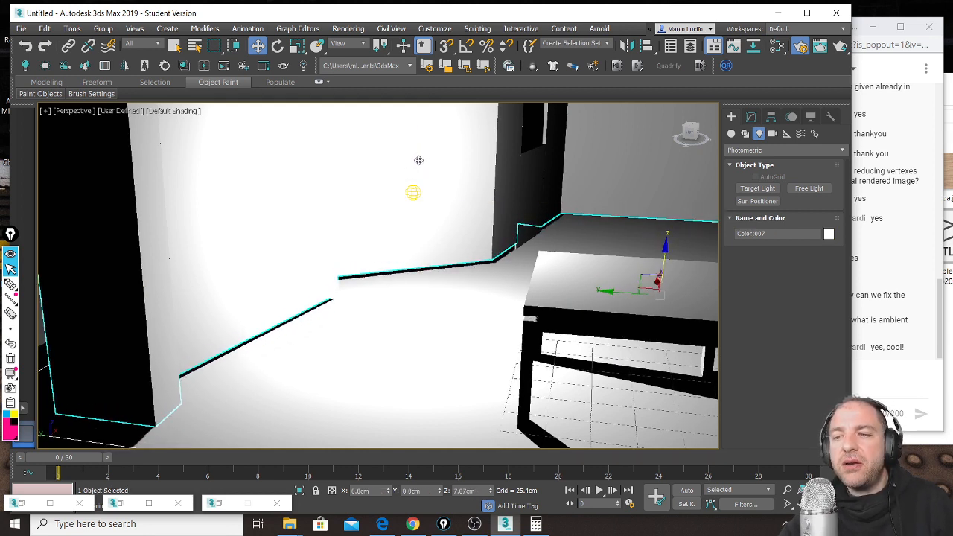
left_click(414, 190)
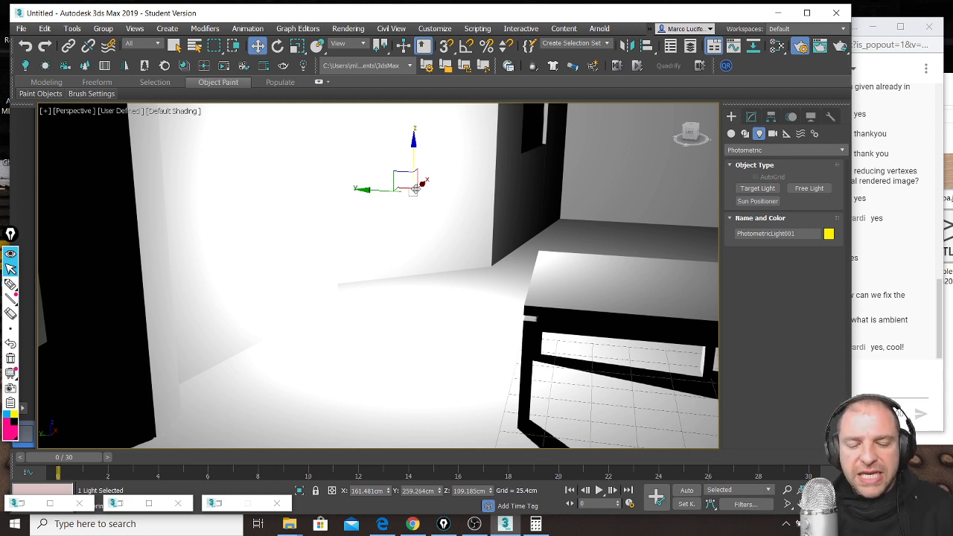
Step: Set the screen annotation pen to black, trace the lit wall-floor edges freehand, and clear the strokes
key("ctrl+shift+3")
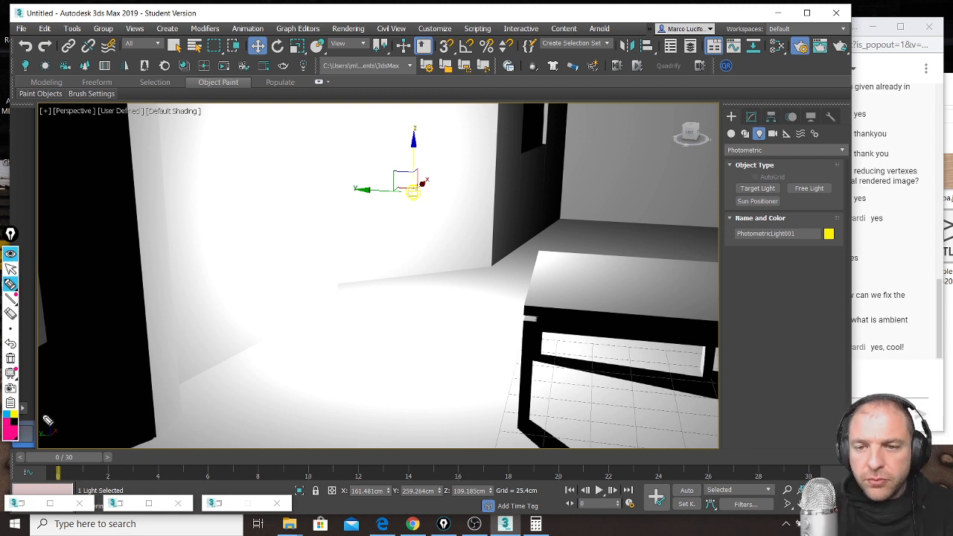
left_click(14, 423)
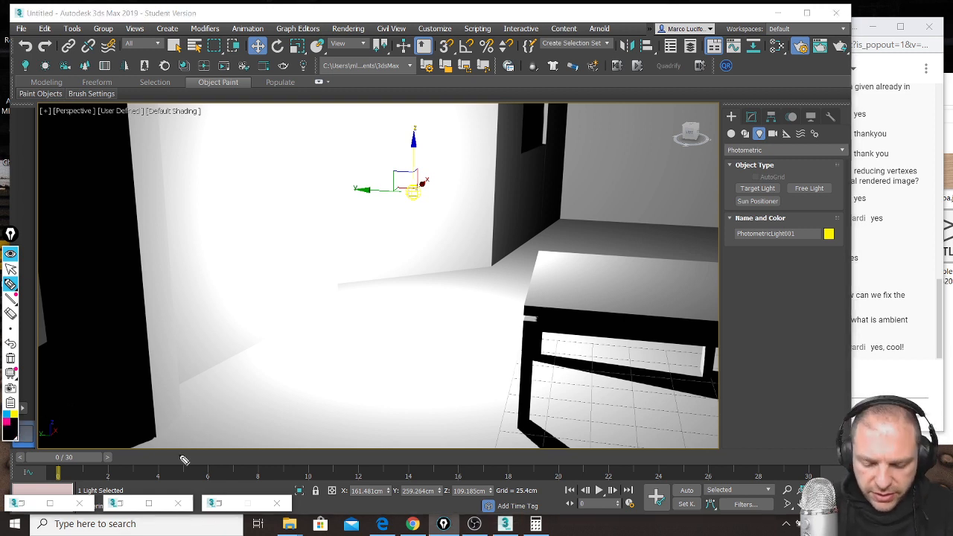
mouse_move(164, 427)
left_mouse_down()
mouse_move(224, 396)
mouse_move(356, 287)
left_mouse_up()
left_click_drag(229, 386, 370, 283)
left_click_drag(211, 404, 372, 275)
left_click_drag(452, 270, 368, 269)
left_click_drag(367, 269, 481, 261)
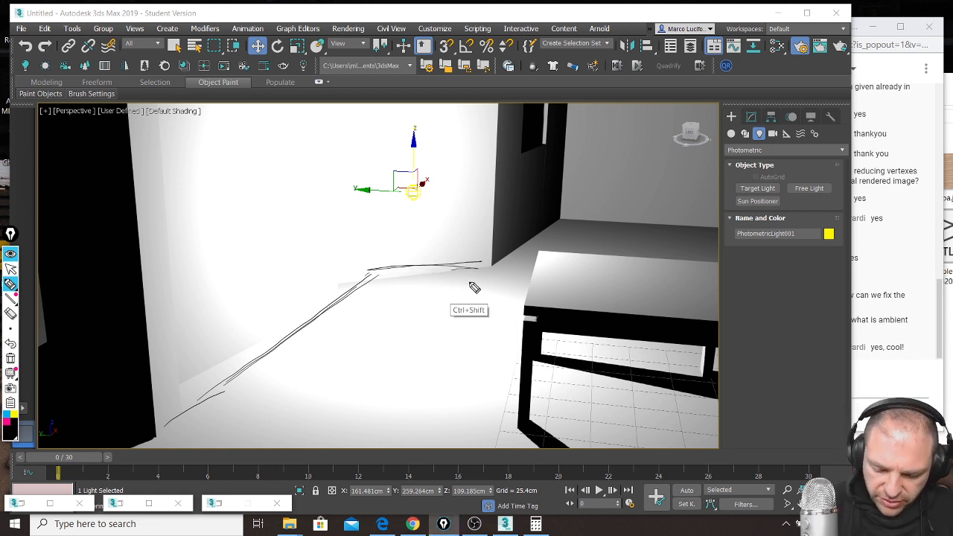
key("ctrl+shift+7")
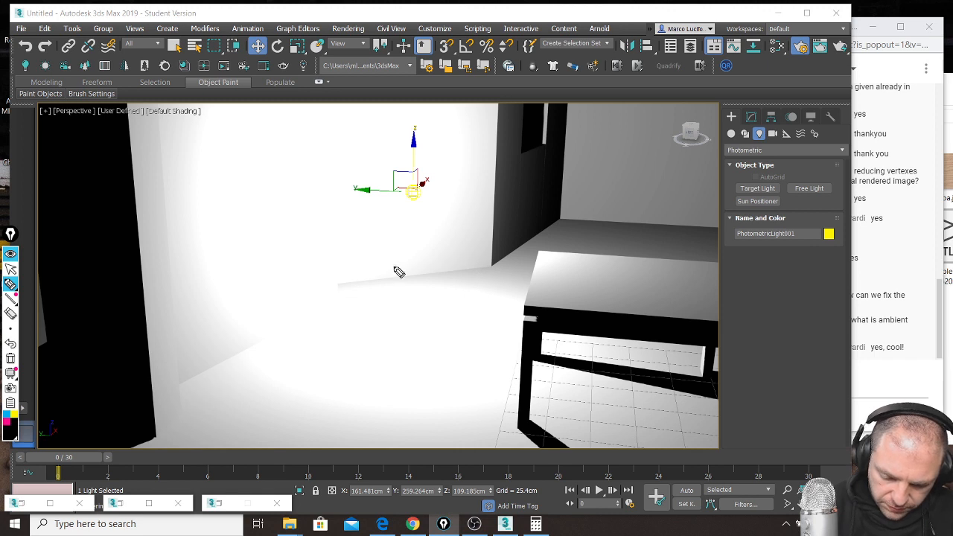
Step: Try outlining the wall-floor junction again with thin black pen strokes and clear the annotation
mouse_move(337, 285)
left_mouse_down()
mouse_move(489, 267)
mouse_move(387, 282)
mouse_move(432, 273)
left_mouse_up()
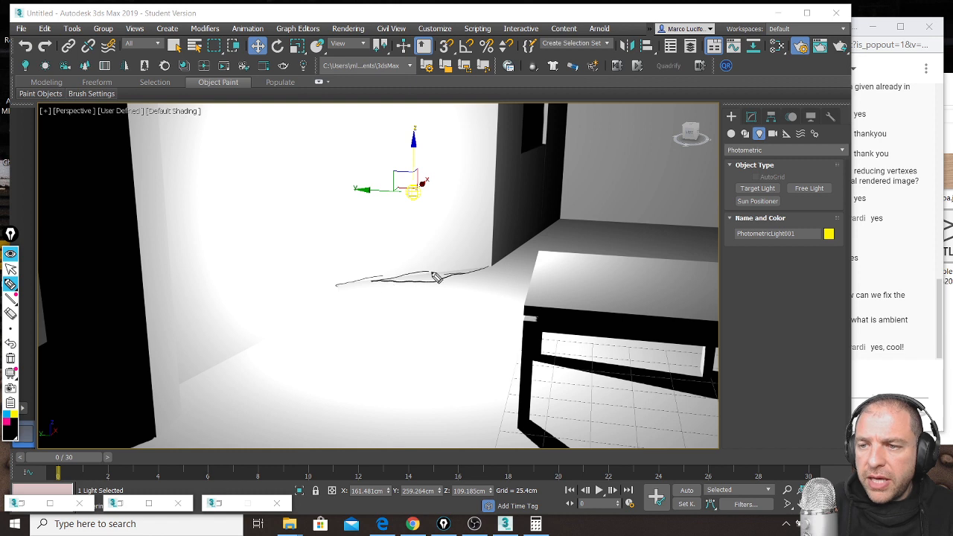
mouse_move(286, 339)
left_mouse_down()
mouse_move(270, 357)
mouse_move(206, 384)
left_mouse_up()
mouse_move(184, 395)
left_mouse_down()
mouse_move(198, 401)
mouse_move(329, 284)
mouse_move(187, 390)
left_mouse_up()
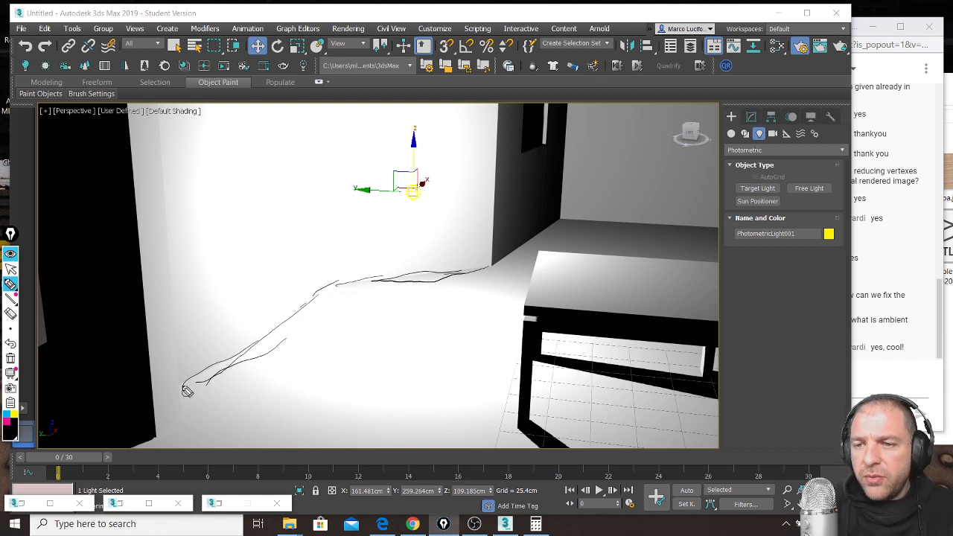
left_click(11, 313)
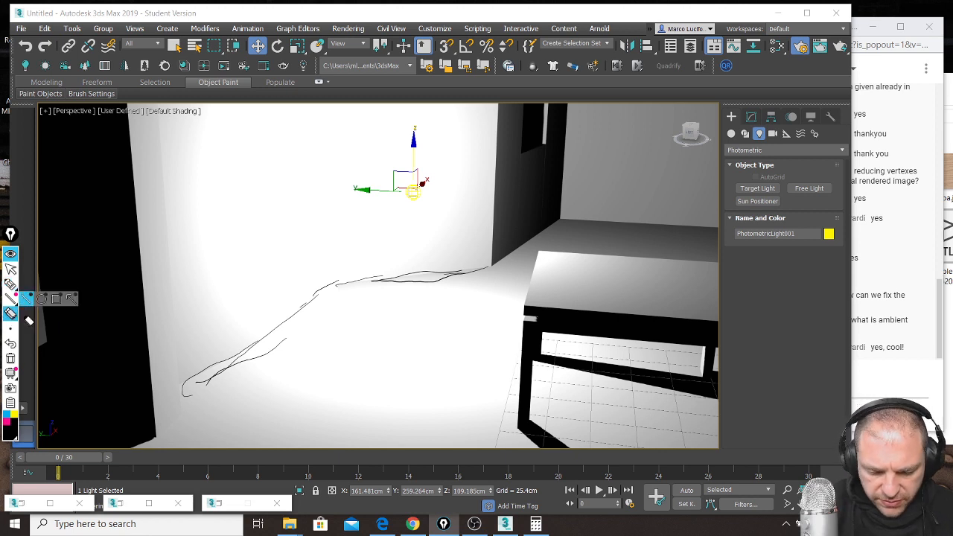
key("ctrl+shift+7")
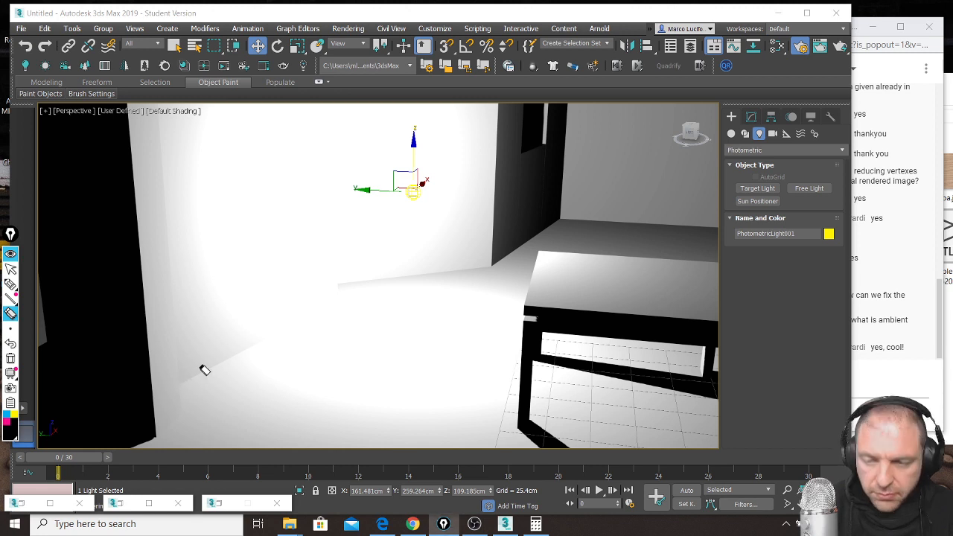
Step: Switch to the highlighter with a thick black brush and shade along the wall-floor edges to illustrate ambient occlusion
left_click(24, 284)
left_click_drag(171, 391, 193, 378)
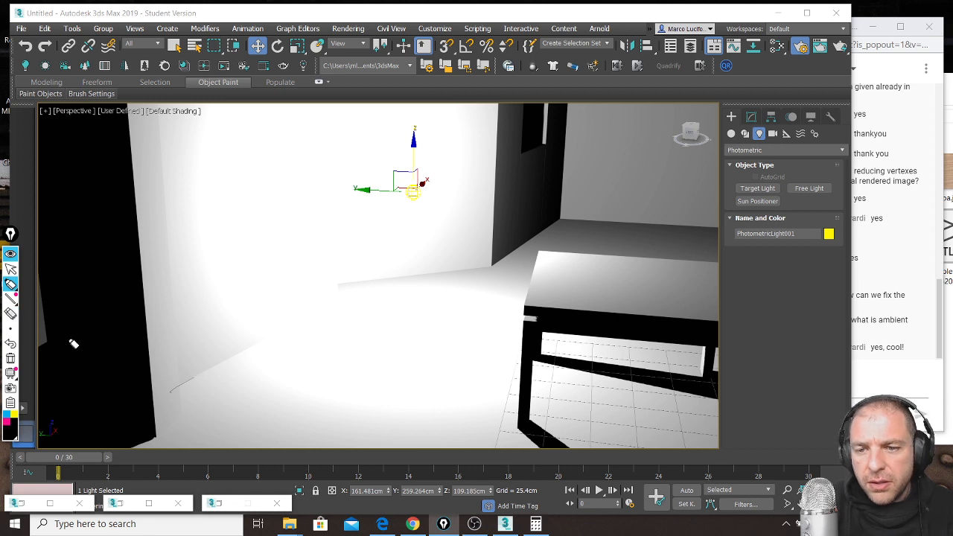
mouse_move(10, 286)
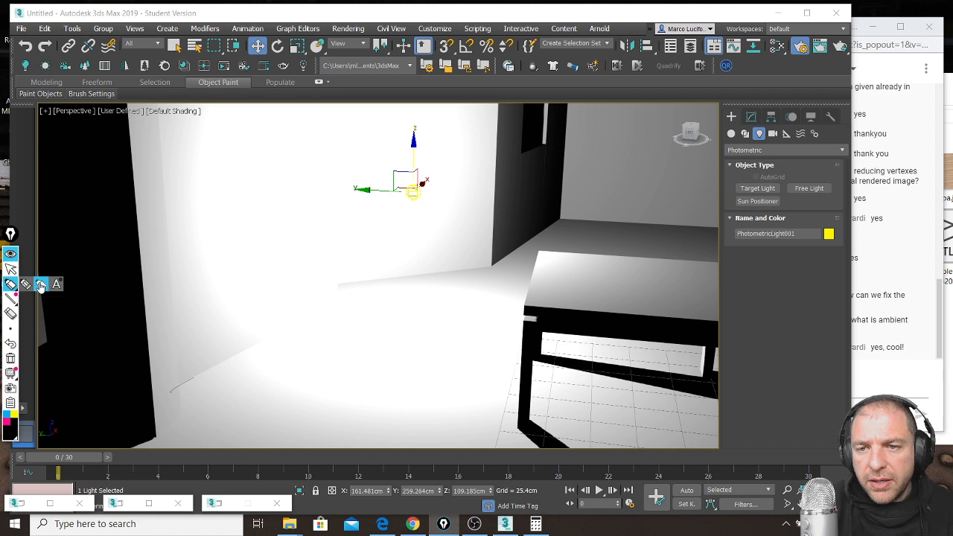
mouse_move(10, 328)
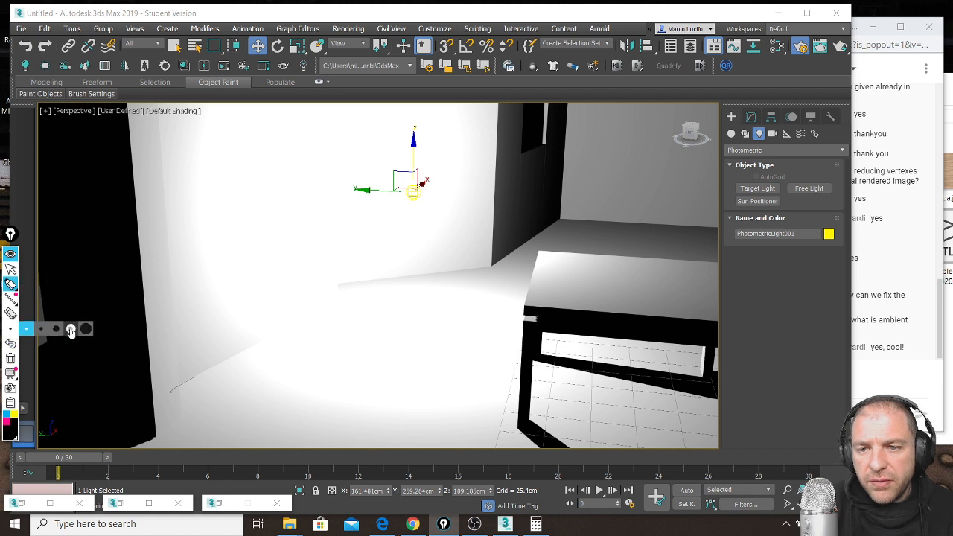
left_click(75, 328)
mouse_move(182, 383)
left_mouse_down()
mouse_move(347, 290)
mouse_move(497, 276)
left_mouse_up()
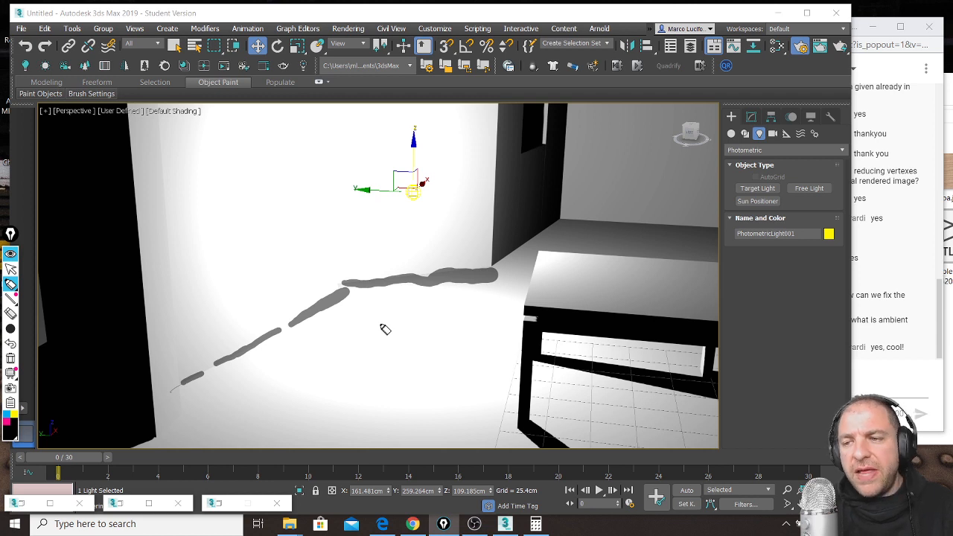
Step: Leave screen annotation mode and move the photometric light up and away from the angled wall, to about Y 125 cm and Z 177 cm
key("ctrl+shift+7")
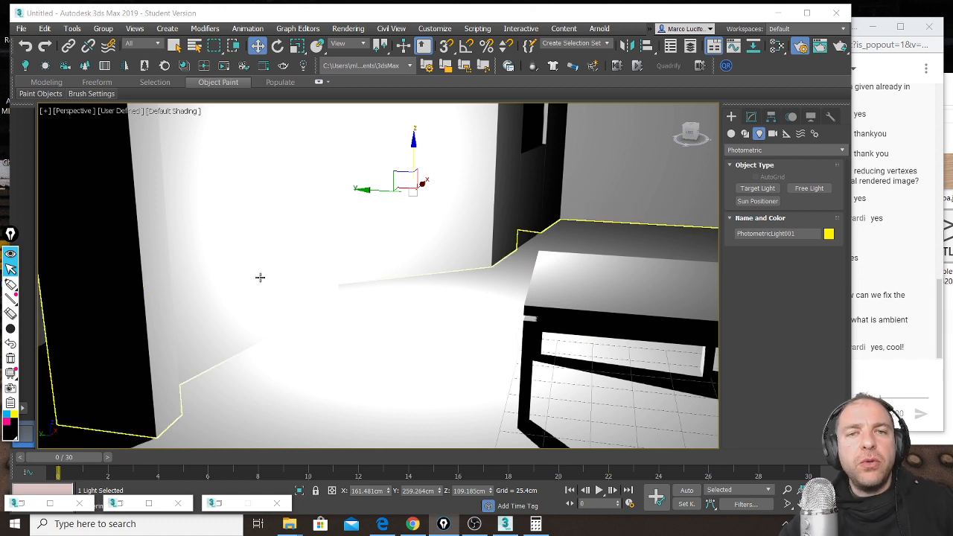
left_click_drag(370, 172, 587, 70)
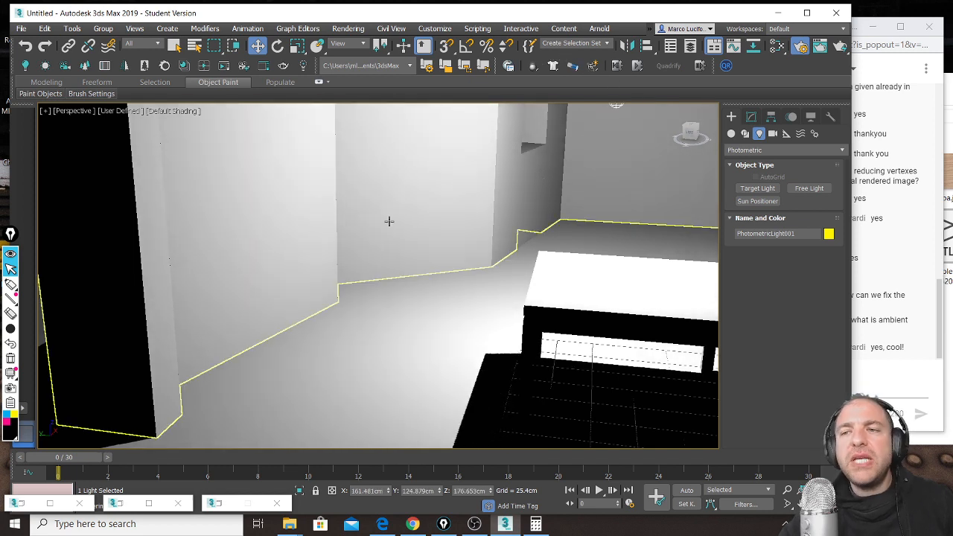
Step: Turn on ambient occlusion in the perspective viewport's lighting and shadows settings
left_click(118, 111)
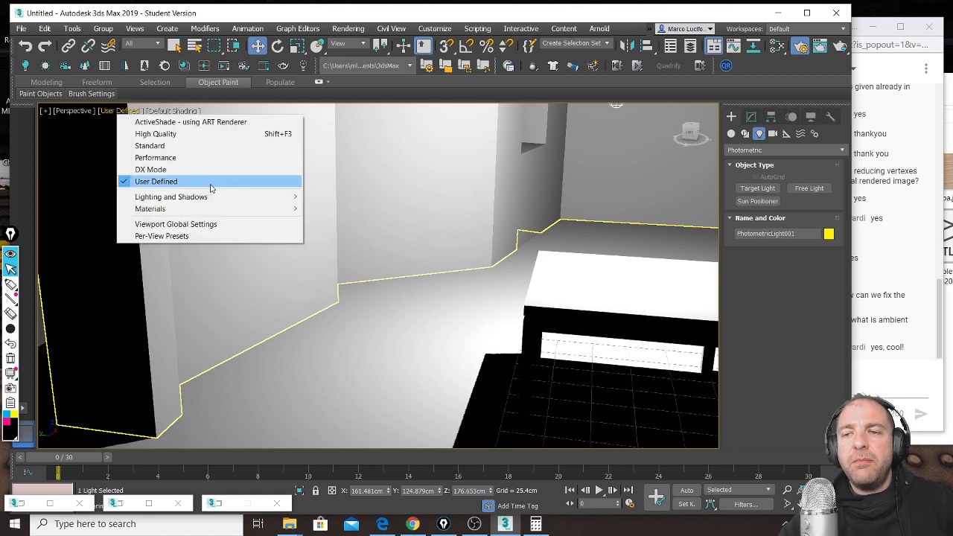
mouse_move(224, 203)
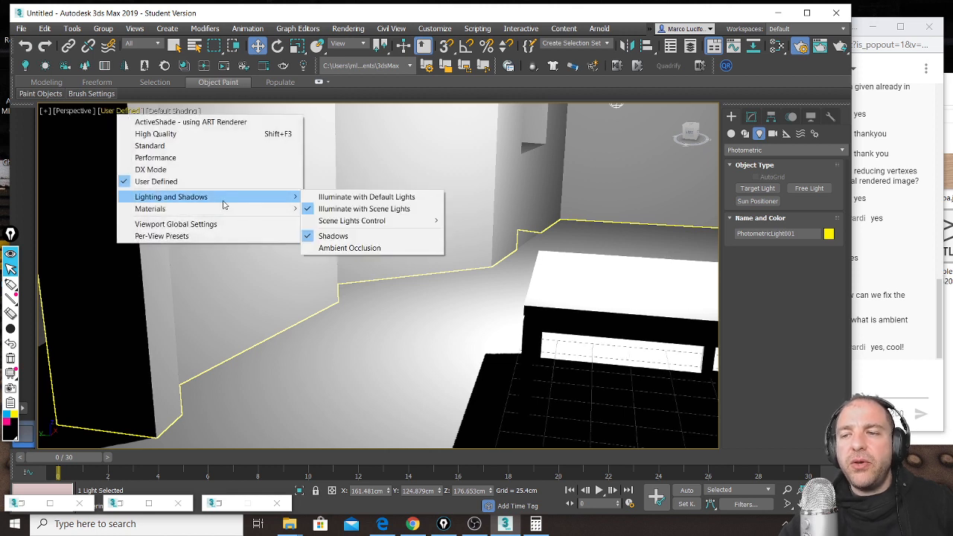
left_click(389, 249)
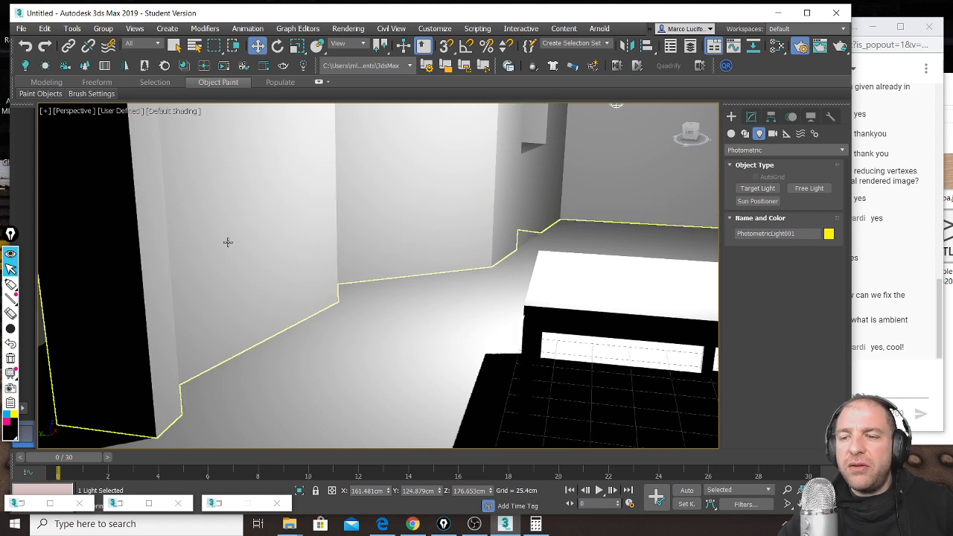
Step: Raise the photometric light straight up to about Z 274 cm
middle_click_drag(494, 295, 436, 293)
scroll(439, 291, "down", 3)
left_click_drag(495, 161, 516, 121)
scroll(380, 290, "up", 6)
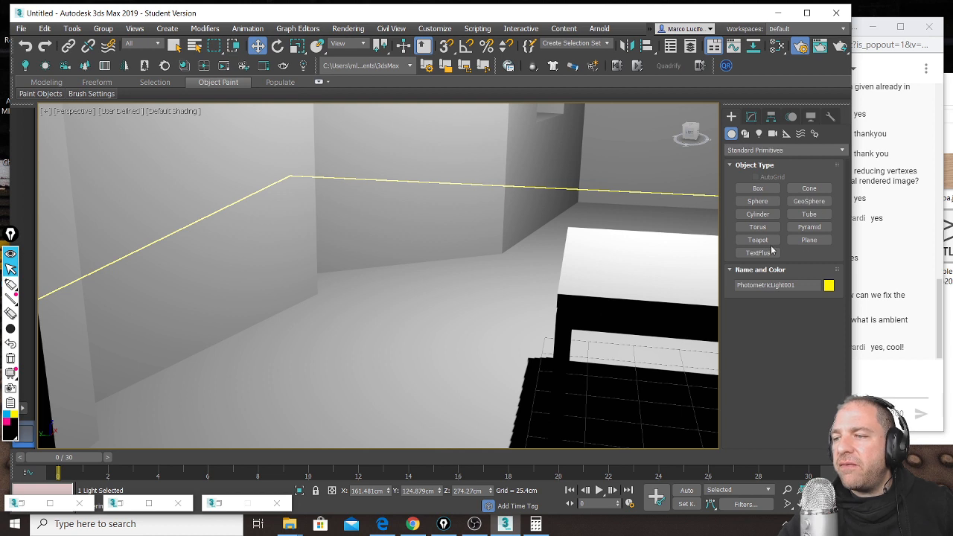
Step: With AutoGrid on, create nine teapots of varied sizes beside the table, three on the angled wall and six on the floor
left_click(758, 240)
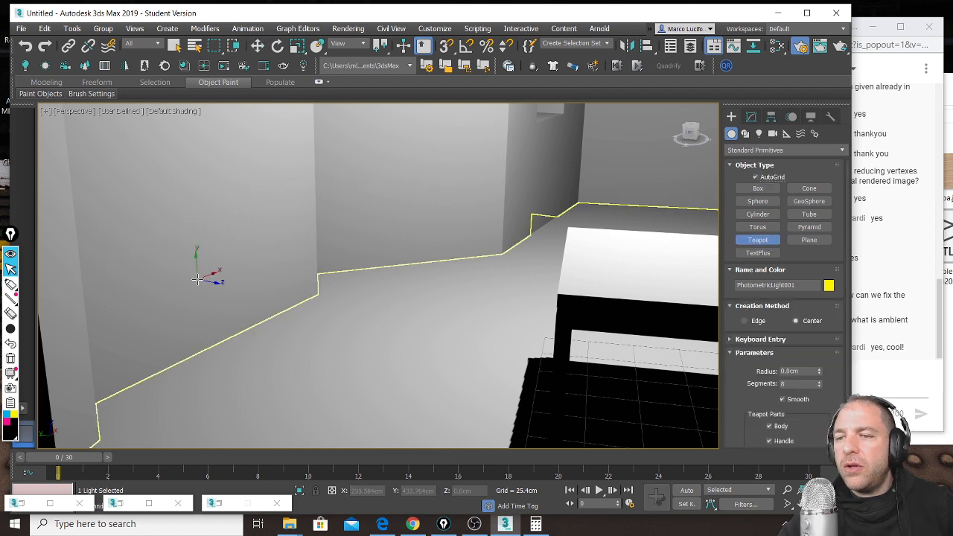
left_click_drag(199, 279, 238, 253)
mouse_move(264, 213)
left_mouse_down()
mouse_move(227, 195)
mouse_move(233, 201)
left_mouse_up()
left_click_drag(313, 297, 338, 337)
left_click_drag(343, 381, 384, 385)
left_click_drag(456, 363, 489, 370)
left_click_drag(407, 414, 430, 422)
left_click_drag(232, 410, 248, 418)
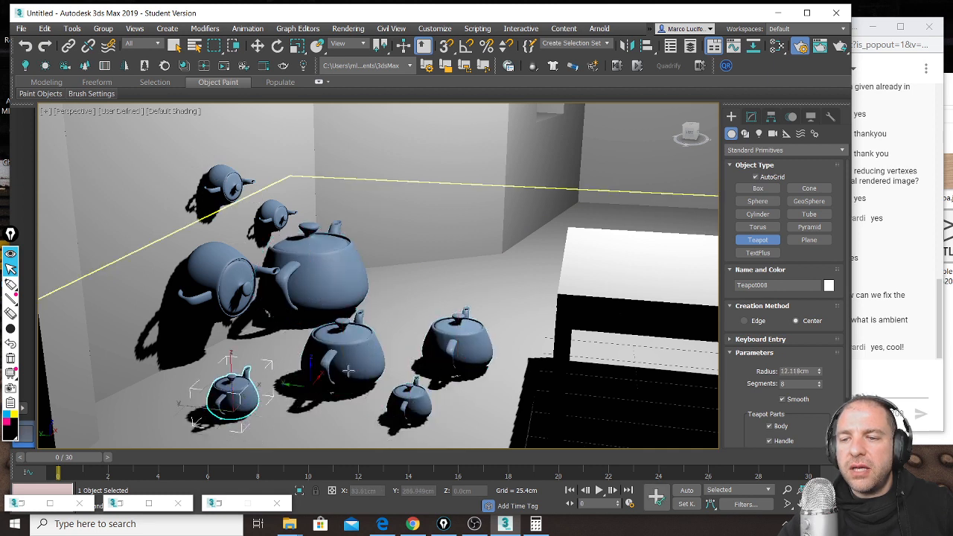
left_click_drag(415, 298, 427, 320)
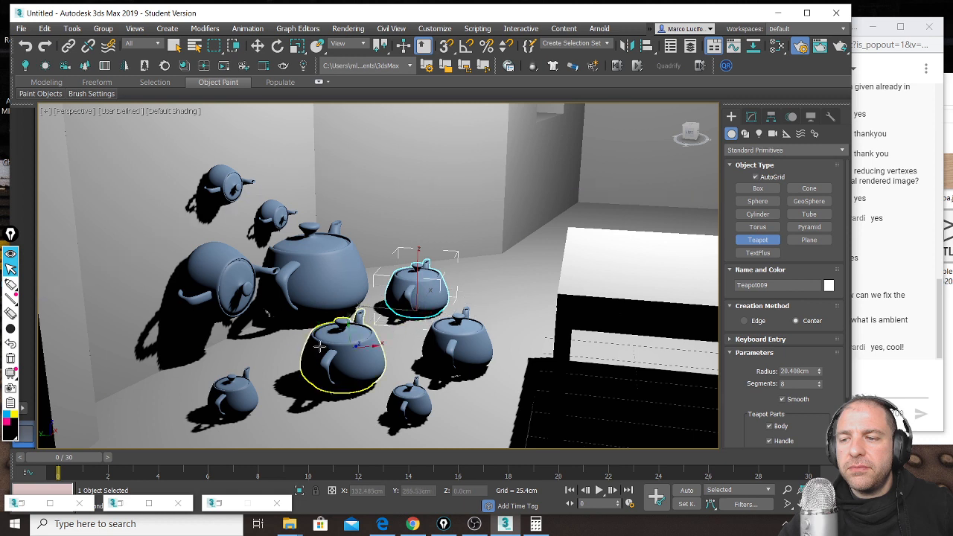
Step: Move the photometric light down in front of the teapots, to about X -127 cm, Y 148 cm and Z 99 cm
scroll(316, 341, "down", 3)
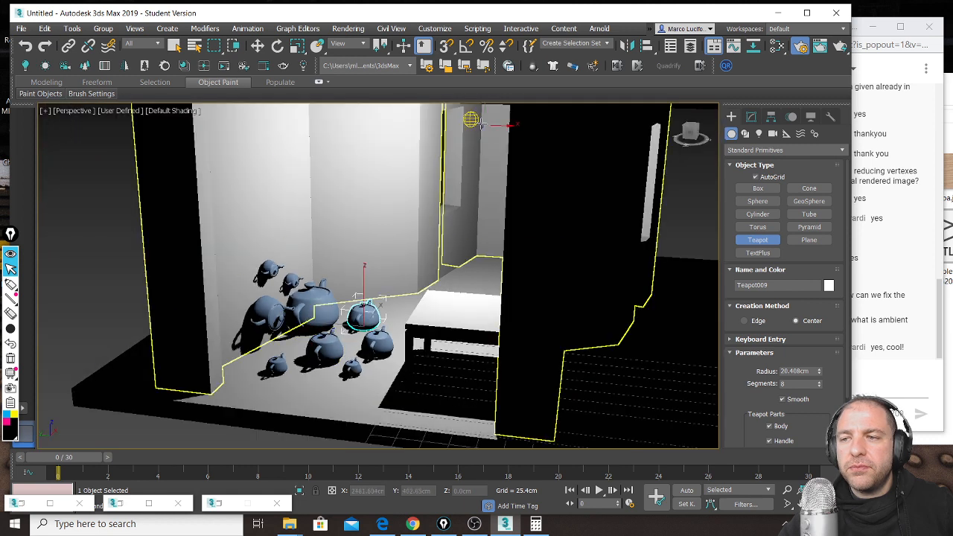
key("w")
left_click(470, 119)
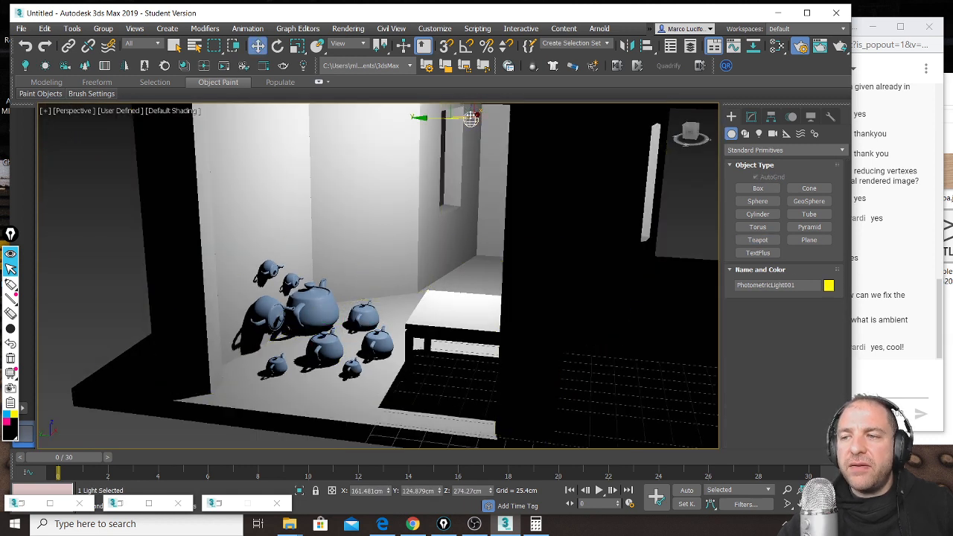
middle_click_drag(469, 118, 474, 131)
left_click_drag(464, 114, 390, 361)
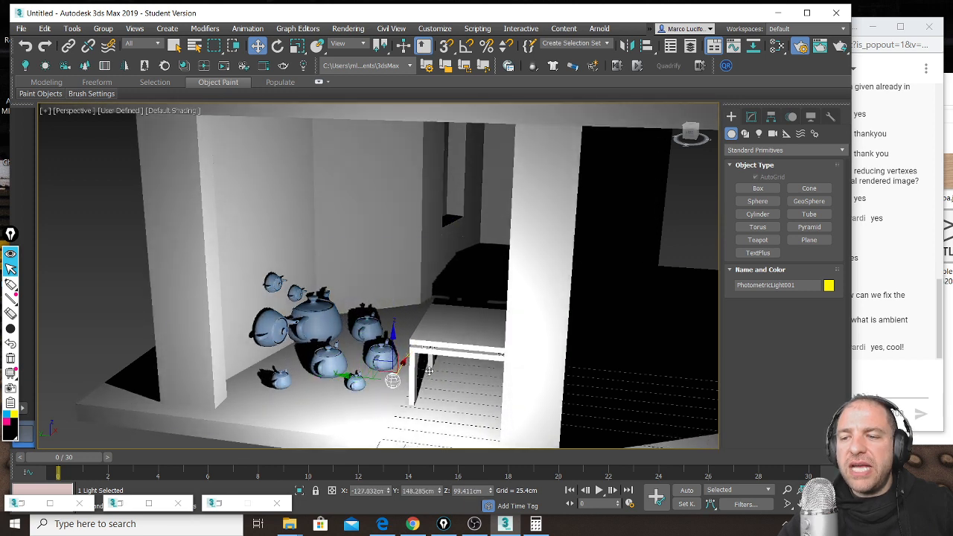
Step: Move the photometric light away from the teapots and up in front of the pillar, to about Y 67 cm and Z 200 cm
scroll(382, 400, "up", 3)
scroll(344, 391, "up", 5)
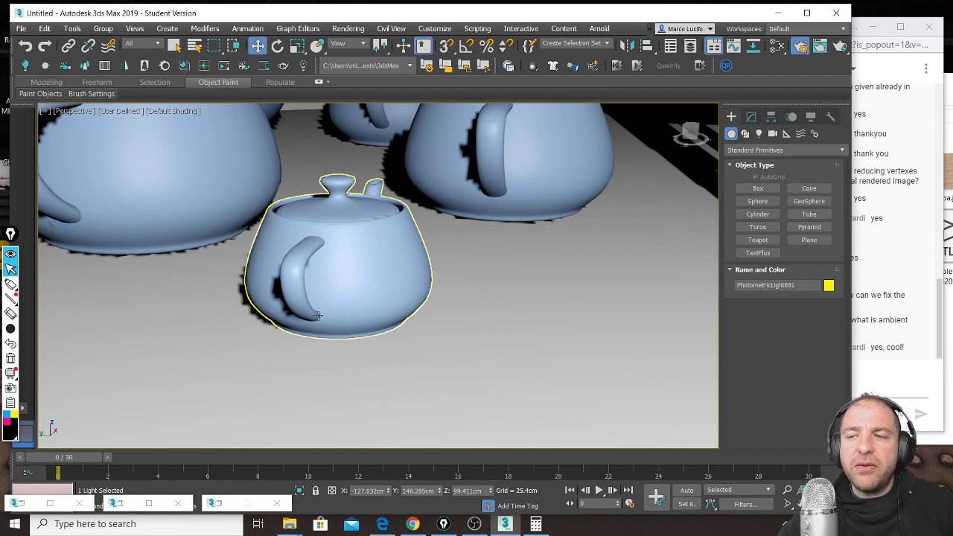
scroll(317, 316, "down", 5)
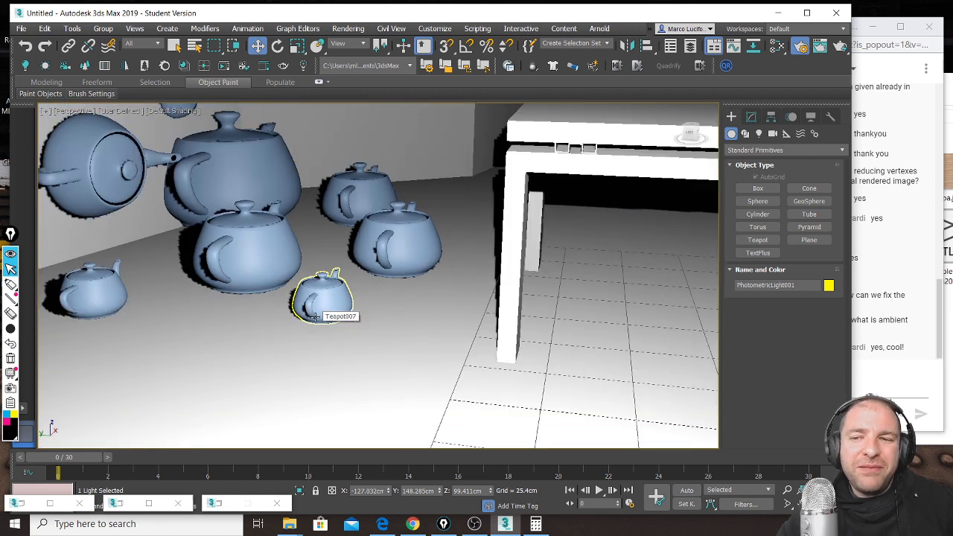
scroll(314, 317, "down", 2)
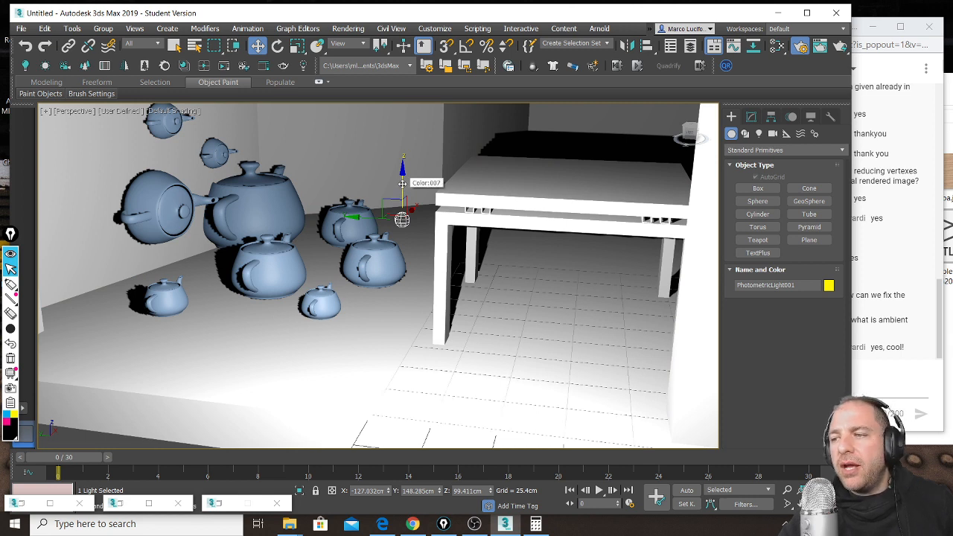
left_click_drag(376, 198, 552, 192)
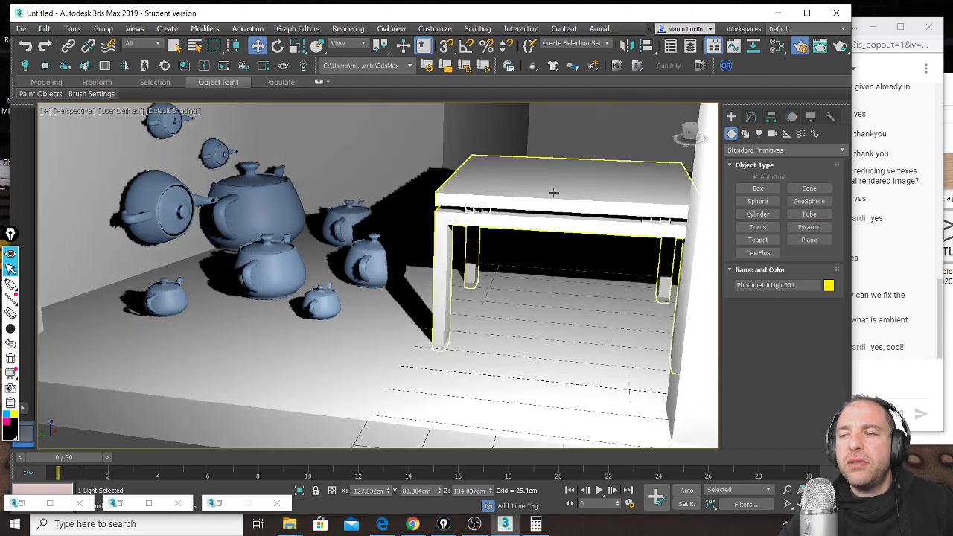
middle_click_drag(554, 192, 506, 281)
scroll(506, 281, "down", 2)
left_click_drag(552, 237, 622, 97)
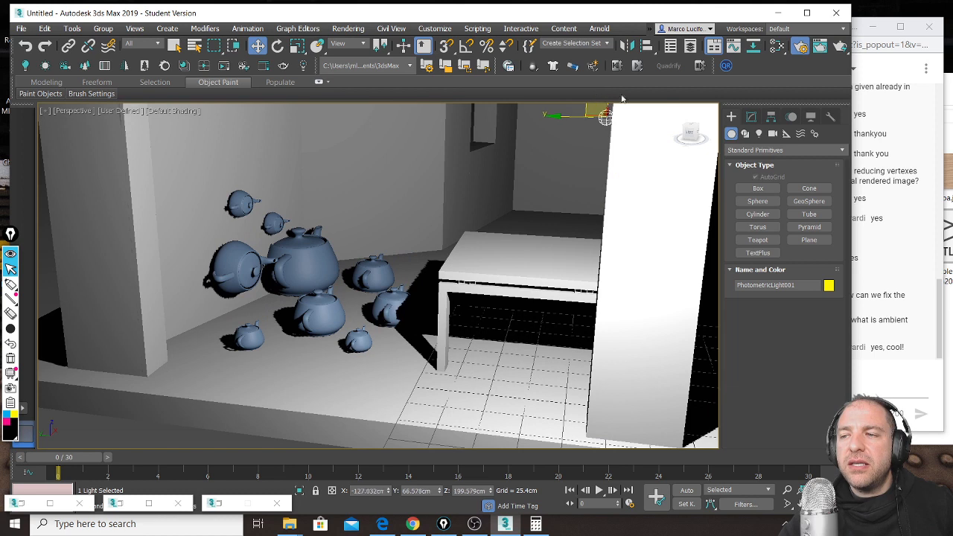
Step: Test-render the perspective view with the teapots, stop the render early and close the rendered frame
left_click(839, 46)
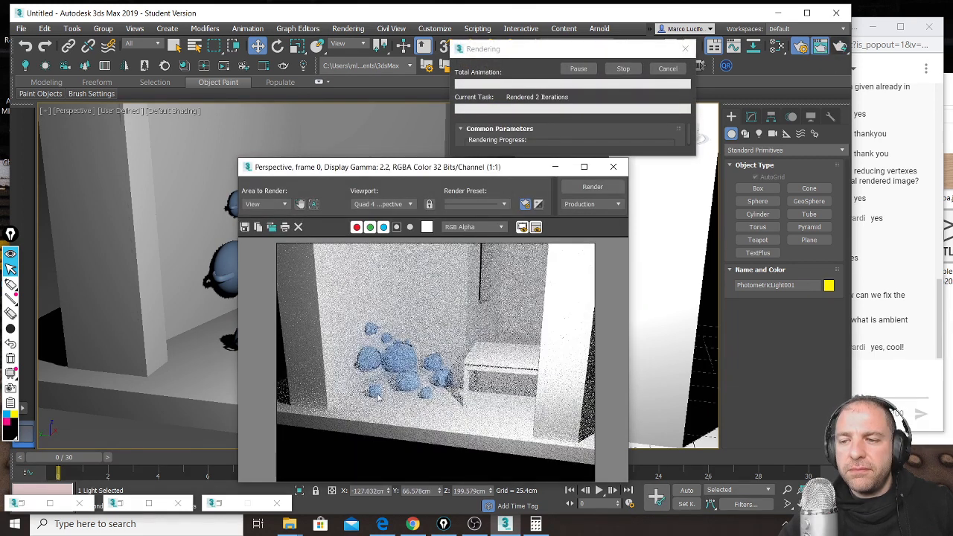
left_click(616, 169)
left_click(623, 67)
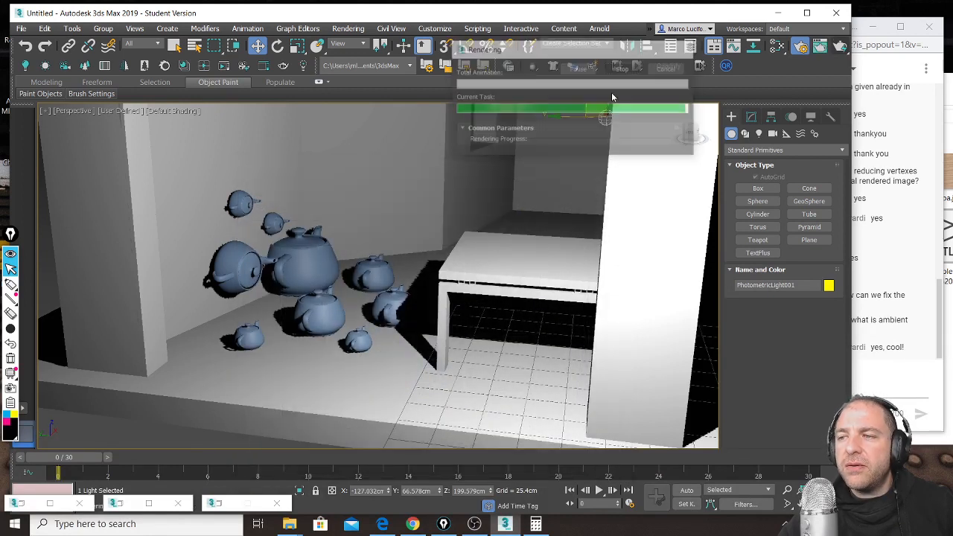
Step: Render a close-up of the small floor teapot and its neighbours to examine their shadows, and close the rendered frame
scroll(251, 325, "up", 4)
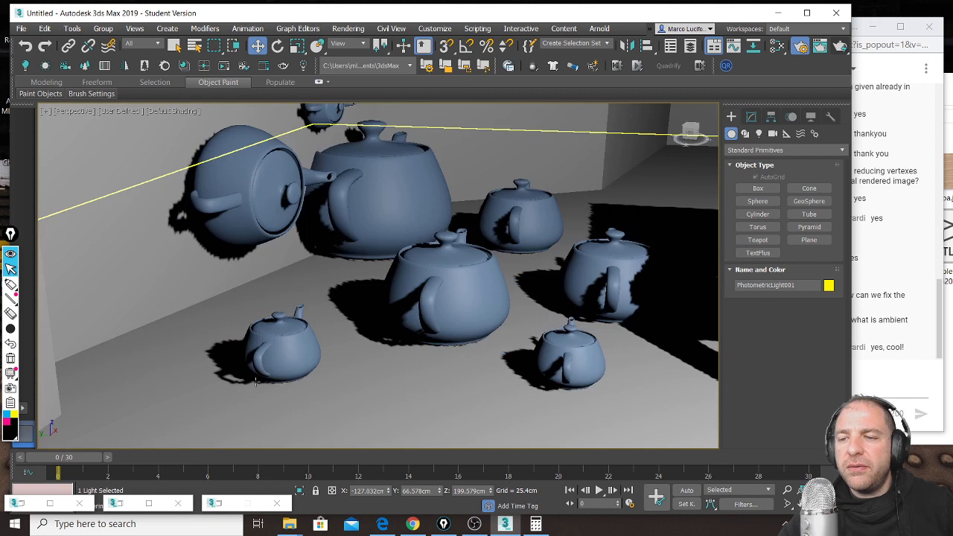
scroll(272, 387, "up", 2)
left_click(839, 46)
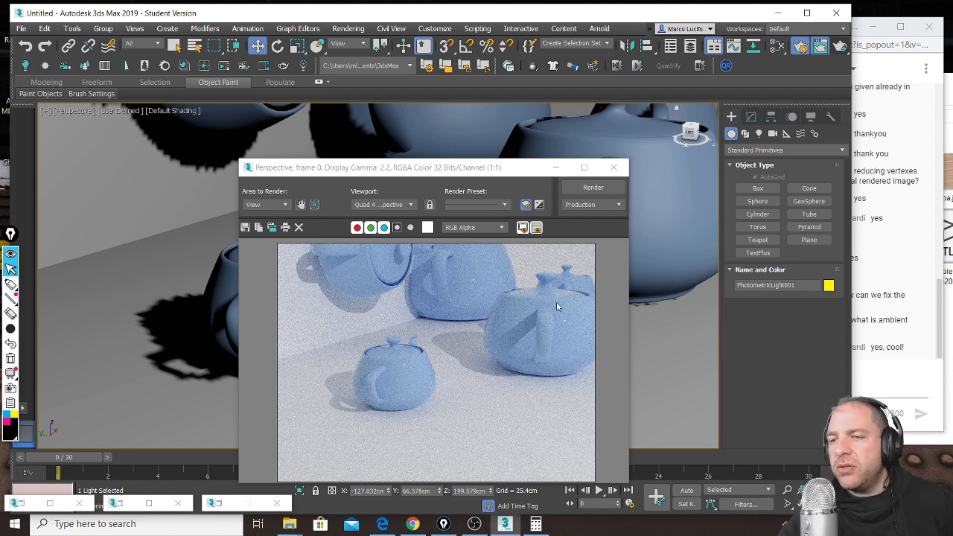
left_click(616, 171)
Step: Delete all nine teapots from the floor and angled wall
middle_click_drag(451, 238, 436, 262)
scroll(433, 264, "down", 7)
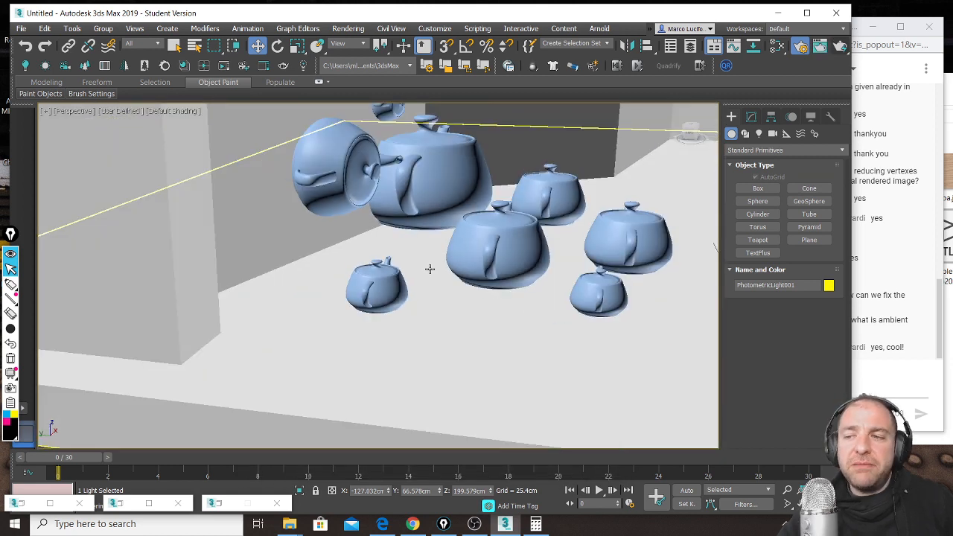
left_click(563, 252)
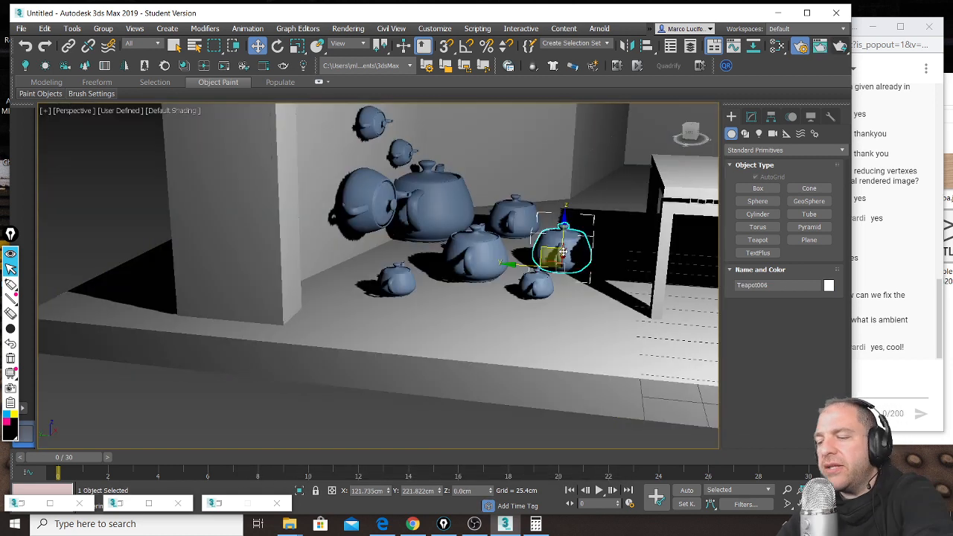
key("Delete")
left_click(535, 282)
key("Delete")
left_click(512, 218)
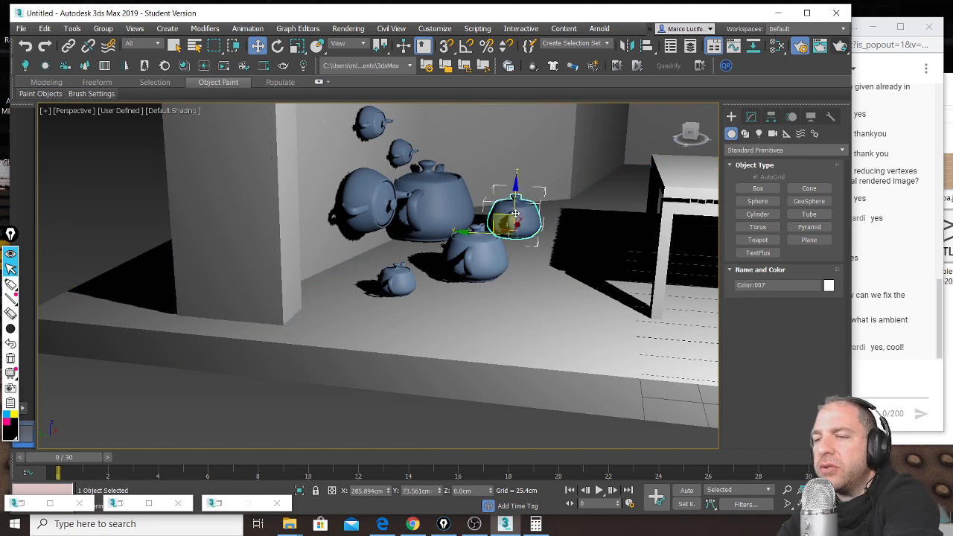
key("Delete")
left_click(480, 255)
key("Delete")
left_click(446, 207)
key("Delete")
left_click(403, 153)
key("Delete")
left_click(374, 135)
key("Delete")
left_click(366, 202)
key("Delete")
left_click(392, 281)
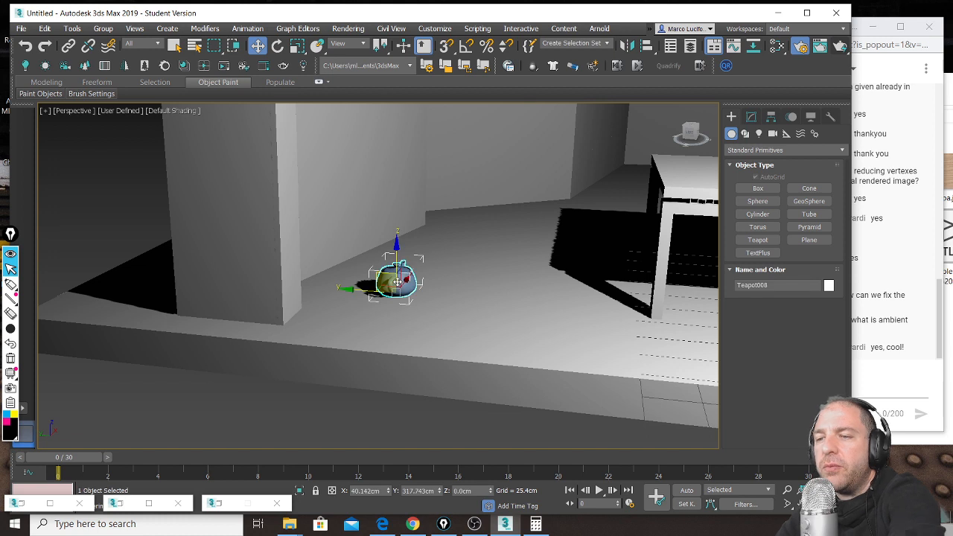
key("Delete")
Step: Turn off ambient occlusion for the perspective viewport, leaving scene lights and shadows enabled
left_click(122, 113)
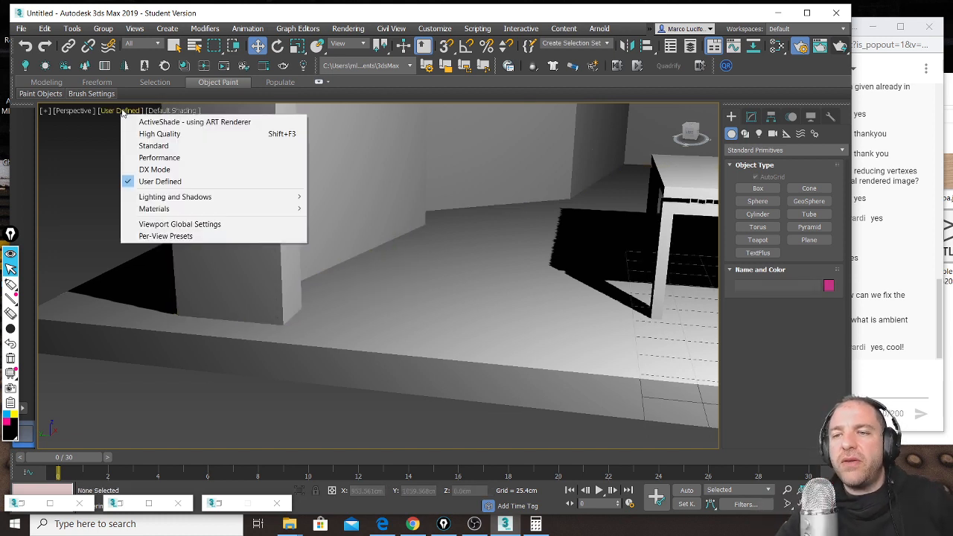
mouse_move(245, 196)
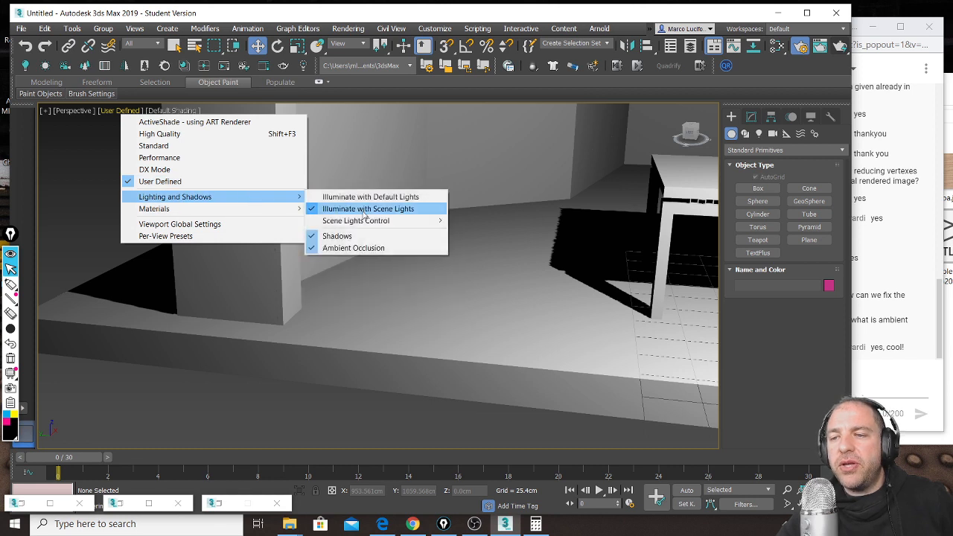
left_click(310, 250)
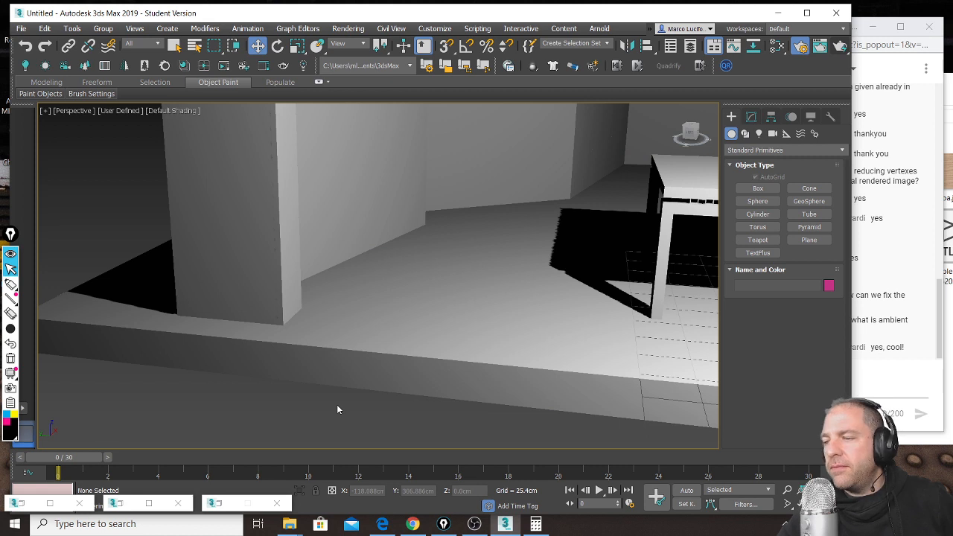
Step: Move the photometric light to the middle of the pavilion opening, at about X -73 cm, Y 227 cm and Z 281 cm
middle_click_drag(508, 301, 408, 319, "alt")
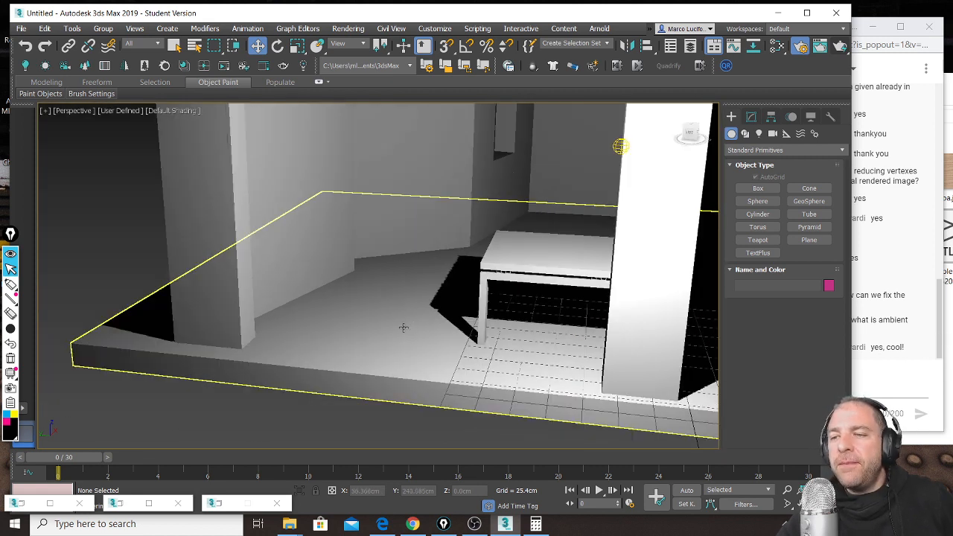
middle_click_drag(414, 318, 485, 315, "alt")
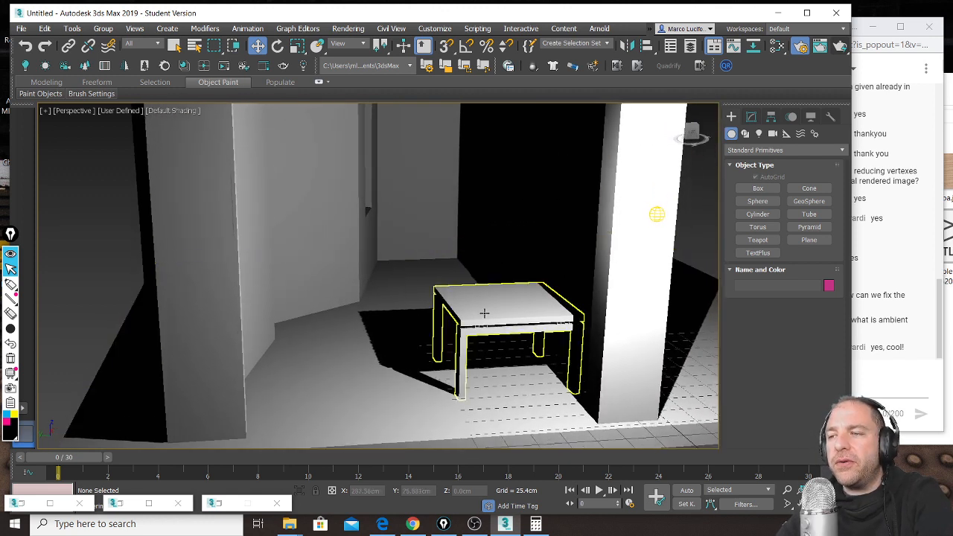
left_click(657, 213)
left_click_drag(631, 209, 395, 203)
middle_click_drag(420, 184, 408, 269, "alt")
mouse_move(409, 269)
left_mouse_down()
mouse_move(417, 206)
mouse_move(417, 297)
mouse_move(422, 262)
left_mouse_up()
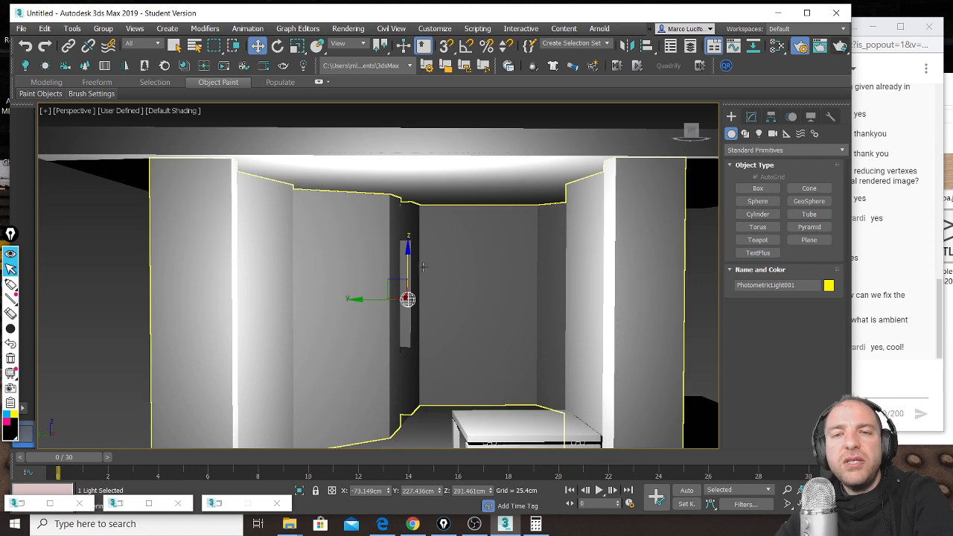
Step: Move the photometric light deeper into the pavilion along the X axis, to about X 72 cm
mouse_move(472, 264)
middle_mouse_down("alt")
mouse_move(457, 288)
mouse_move(465, 213)
middle_mouse_up("alt")
left_click_drag(466, 214, 474, 198)
mouse_move(455, 251)
middle_mouse_down("alt")
mouse_move(478, 239)
mouse_move(528, 244)
mouse_move(464, 255)
middle_mouse_up("alt")
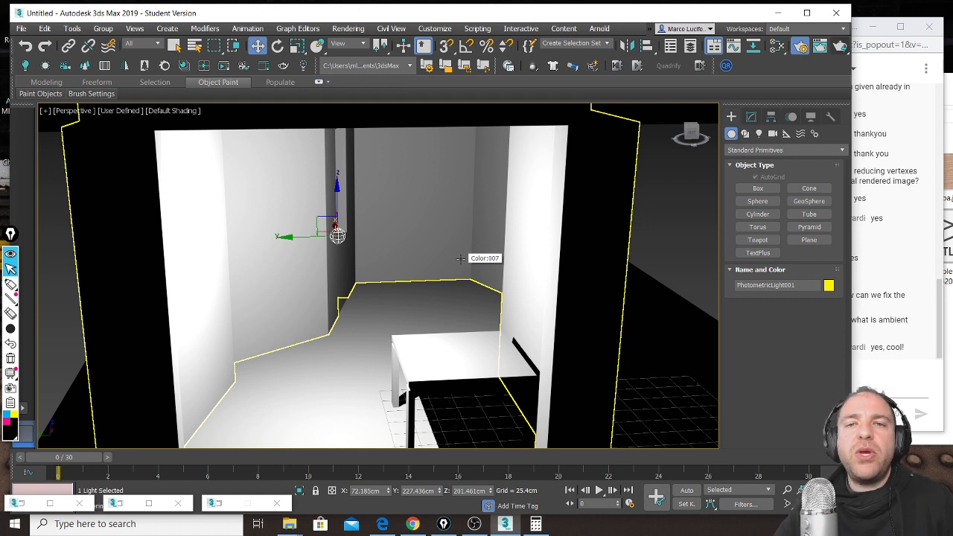
middle_click_drag(355, 274, 377, 238)
Step: Show the photometric light's general, shadow and distribution parameters, and bring the YouTube live chat window to the front
left_click(752, 117)
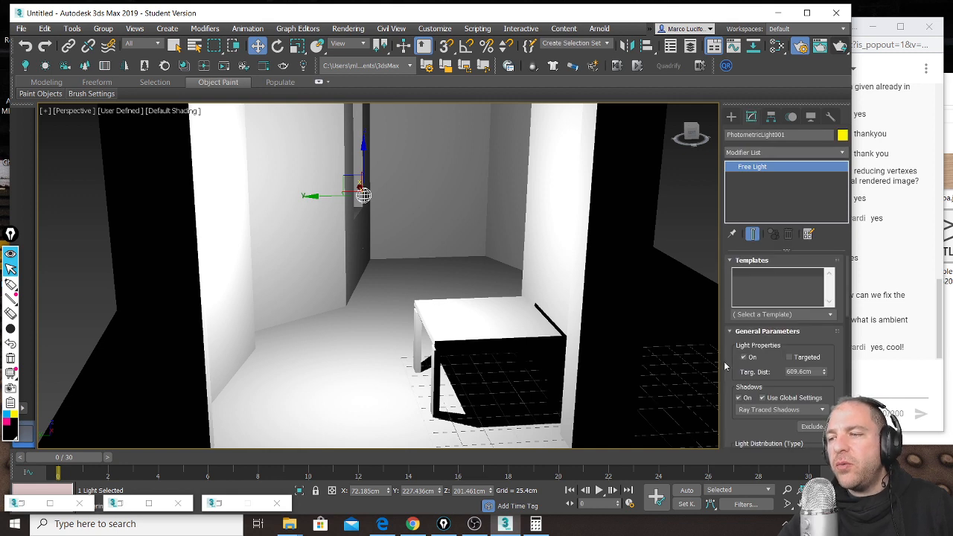
left_click_drag(730, 357, 733, 290)
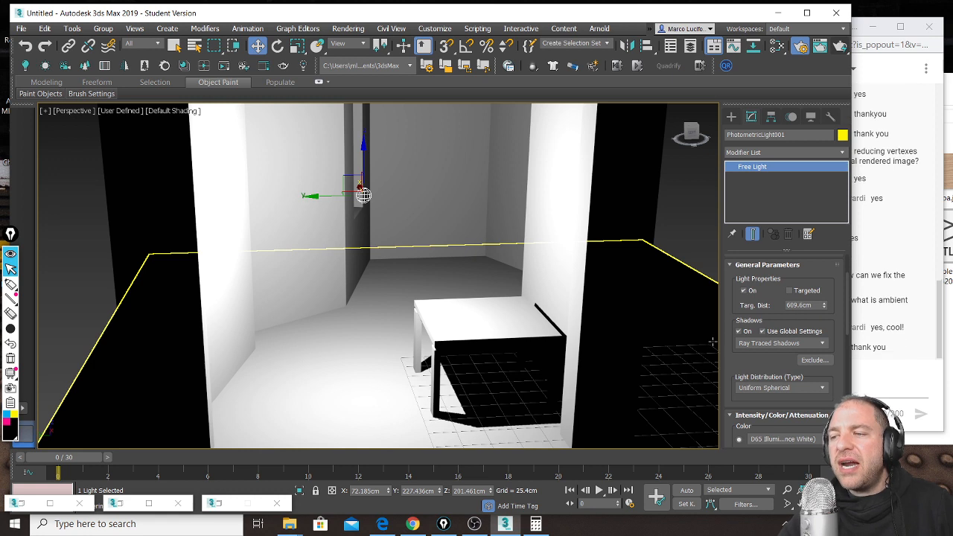
left_click(938, 339)
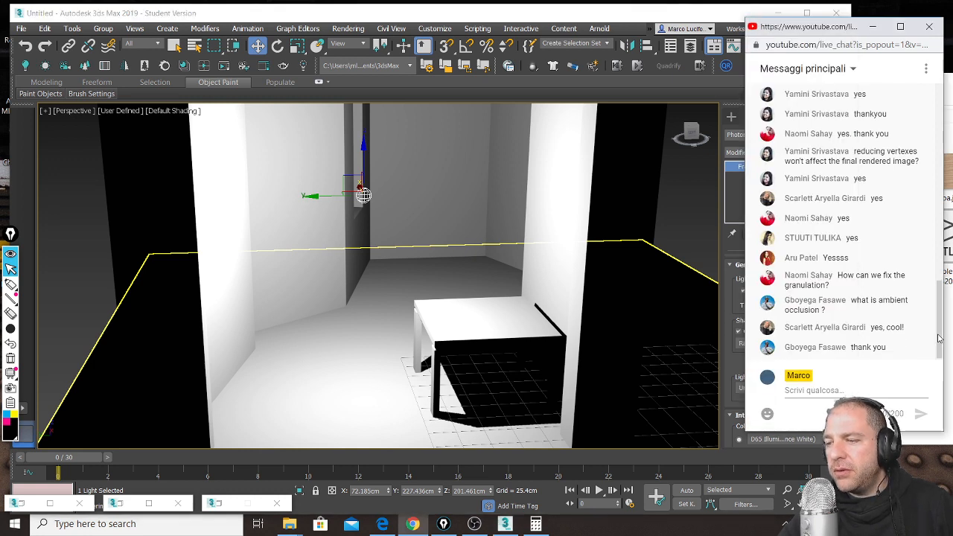
Step: Bring the 3ds Max window forward and outline the light's Shadows settings with a thin yellow annotation pen
left_click(416, 15)
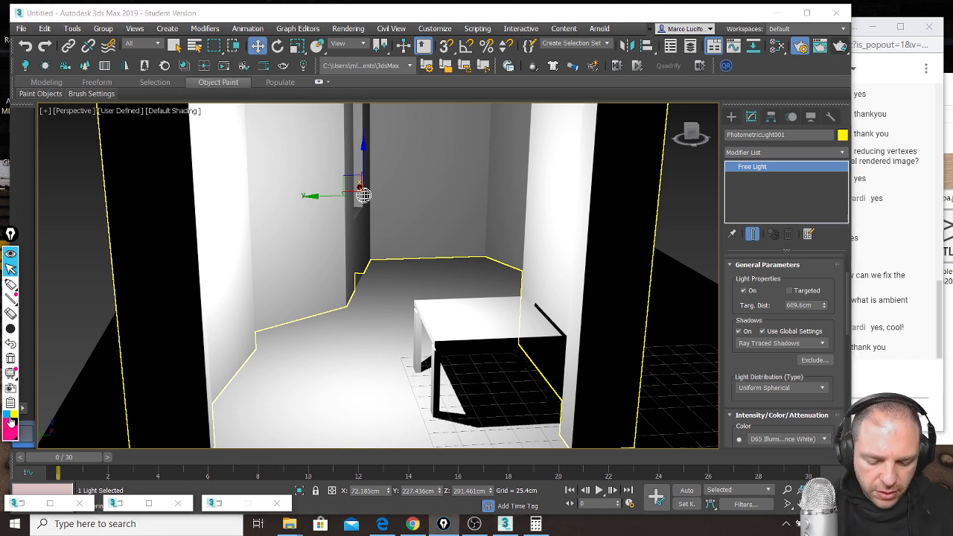
left_click(10, 283)
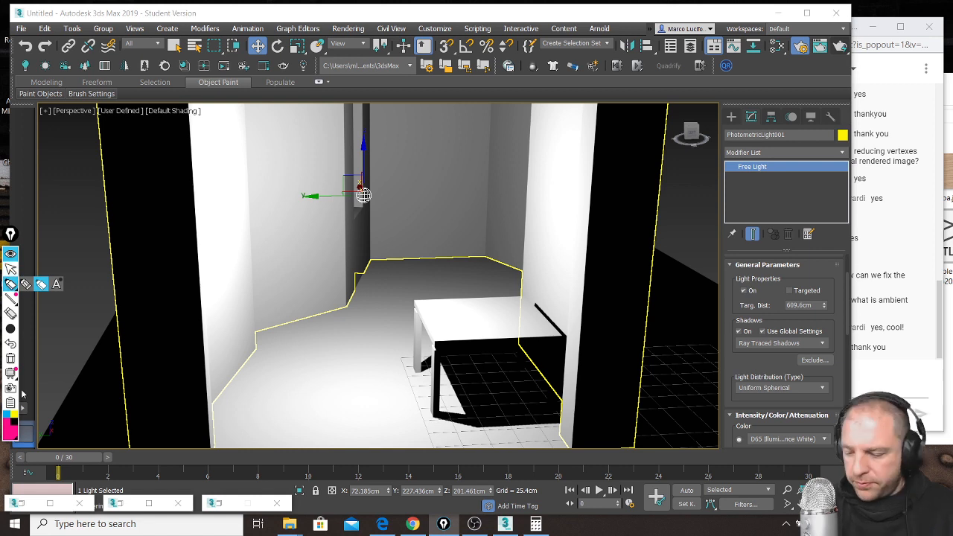
mouse_move(739, 329)
left_mouse_down()
mouse_move(760, 353)
mouse_move(750, 310)
left_mouse_up()
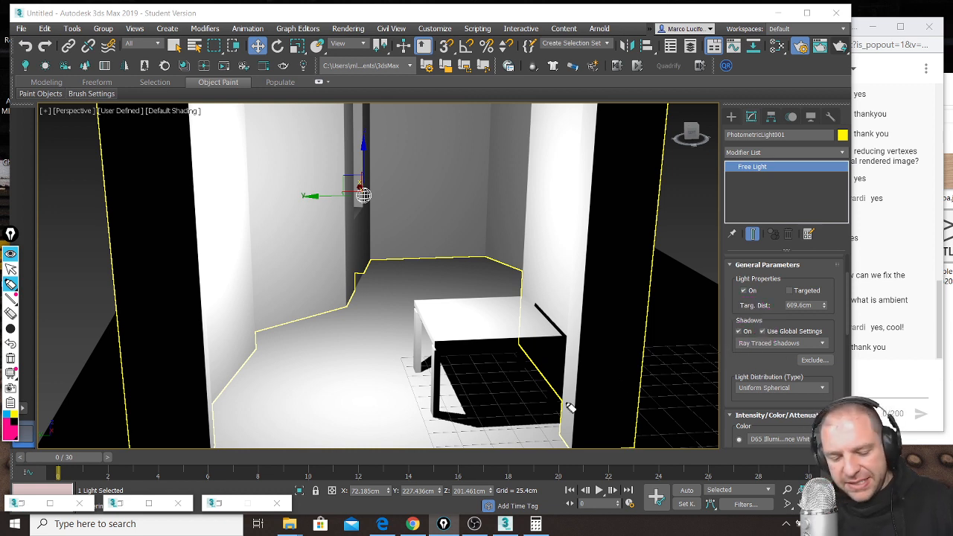
left_click(11, 427)
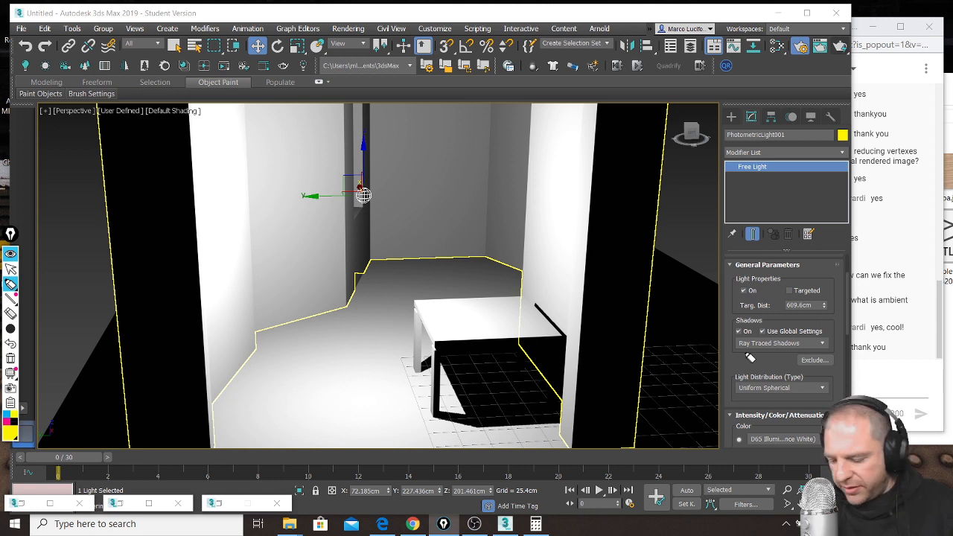
left_click_drag(726, 344, 826, 346)
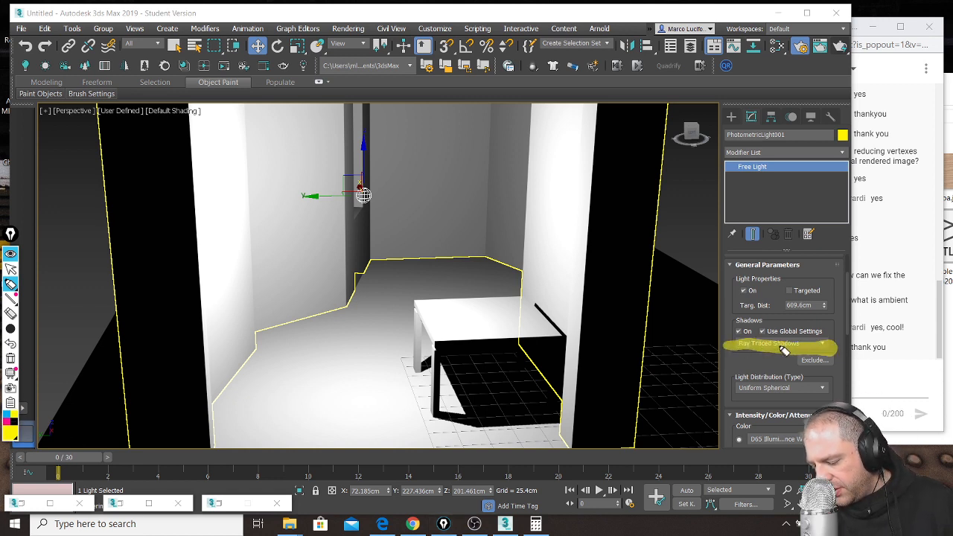
key("ctrl+shift+6")
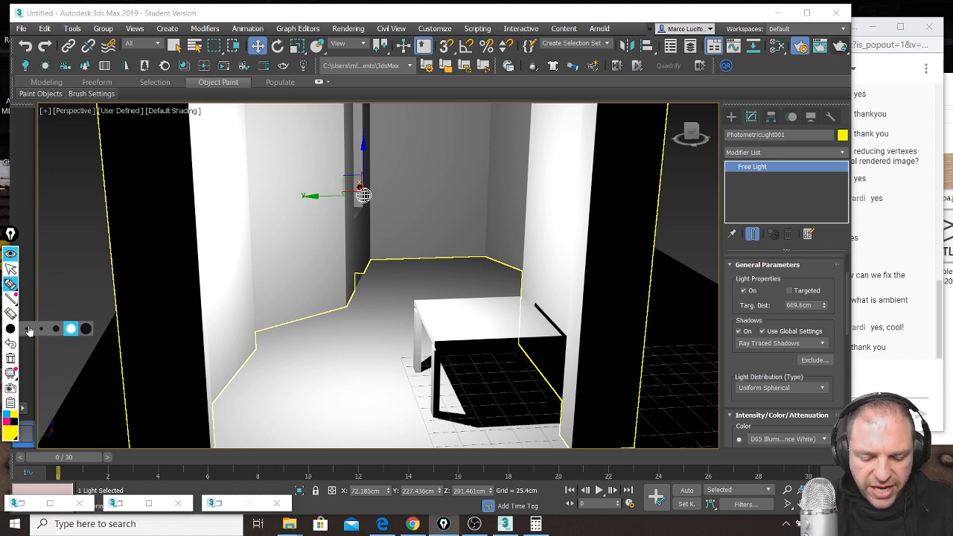
left_click(29, 329)
mouse_move(726, 338)
left_mouse_down()
mouse_move(727, 357)
mouse_move(801, 360)
mouse_move(836, 344)
mouse_move(741, 359)
mouse_move(727, 305)
mouse_move(789, 306)
mouse_move(840, 349)
mouse_move(832, 357)
left_mouse_up()
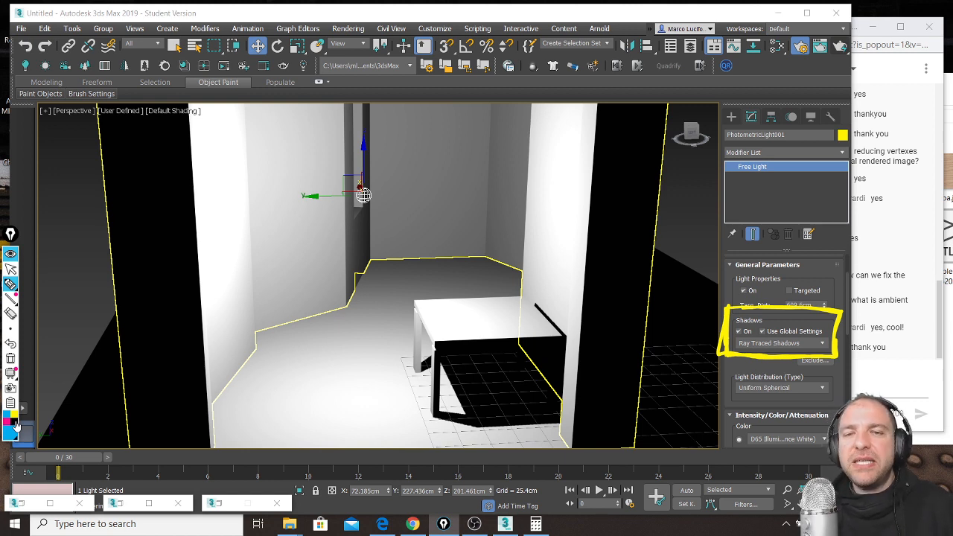
Step: Sketch a blue hatched panel and its black hatched shadow on the pavilion floor, and erase both drawings
mouse_move(300, 334)
left_mouse_down()
mouse_move(301, 383)
mouse_move(300, 328)
mouse_move(357, 311)
mouse_move(351, 365)
mouse_move(329, 393)
mouse_move(352, 321)
mouse_move(299, 321)
mouse_move(305, 332)
mouse_move(345, 316)
mouse_move(336, 373)
mouse_move(347, 392)
left_mouse_up()
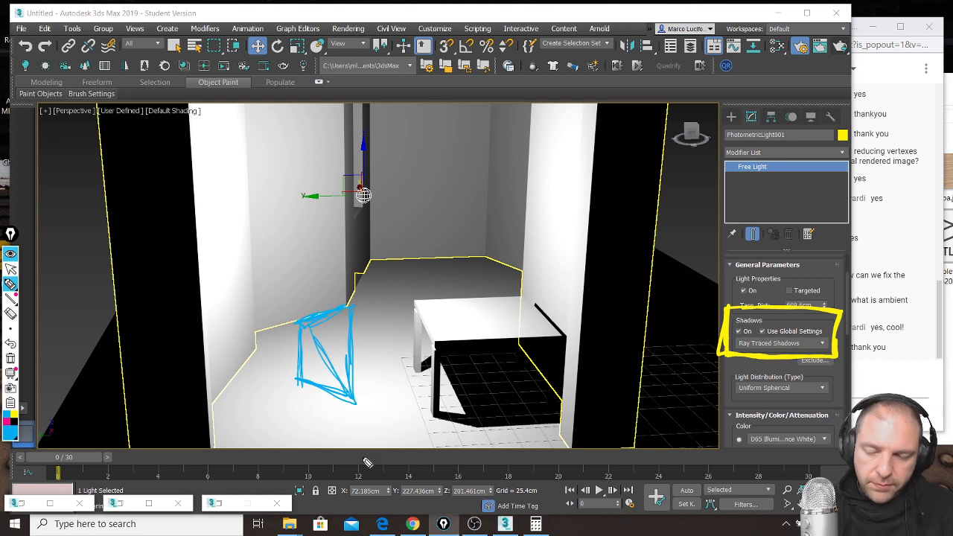
mouse_move(454, 503)
left_mouse_down()
mouse_move(469, 499)
mouse_move(325, 357)
mouse_move(347, 321)
mouse_move(311, 353)
mouse_move(354, 406)
left_mouse_up()
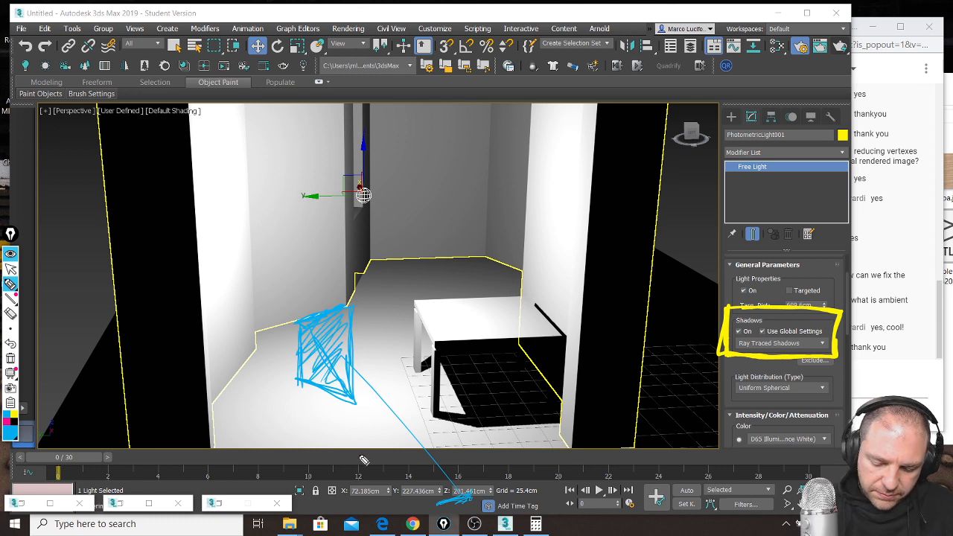
left_click(14, 422)
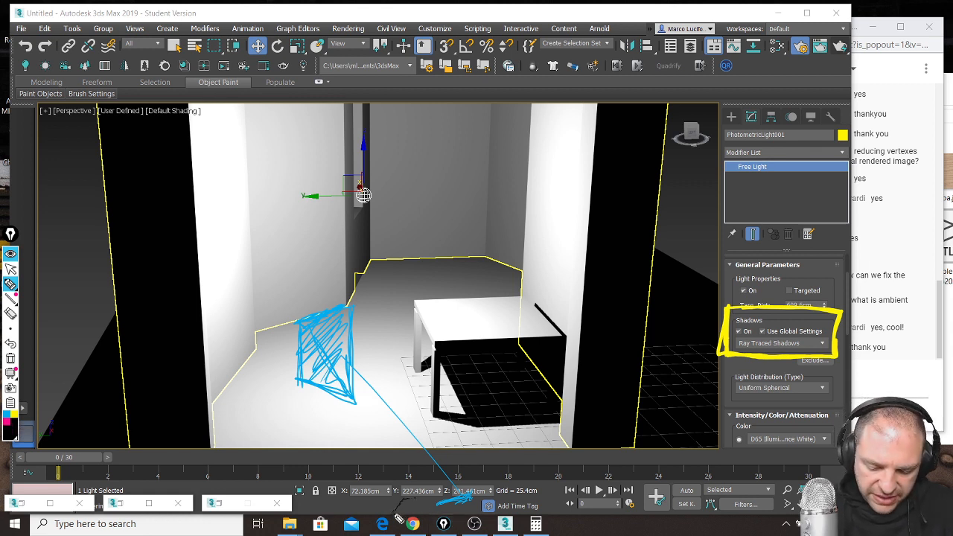
mouse_move(296, 383)
left_mouse_down()
mouse_move(232, 421)
mouse_move(305, 450)
left_mouse_up()
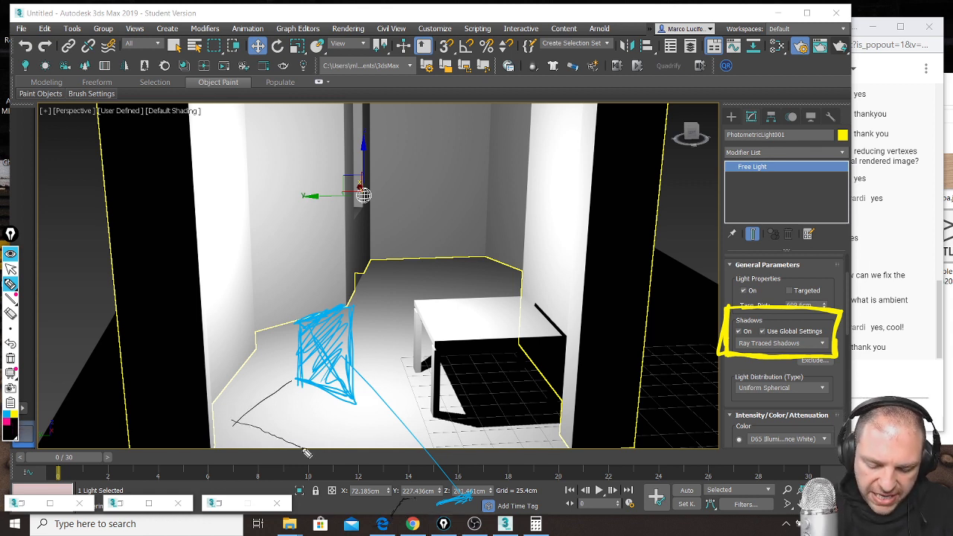
left_click_drag(348, 407, 312, 447)
left_click_drag(330, 410, 307, 433)
mouse_move(306, 413)
left_mouse_down()
mouse_move(291, 428)
mouse_move(276, 416)
left_mouse_up()
left_click_drag(278, 396, 255, 414)
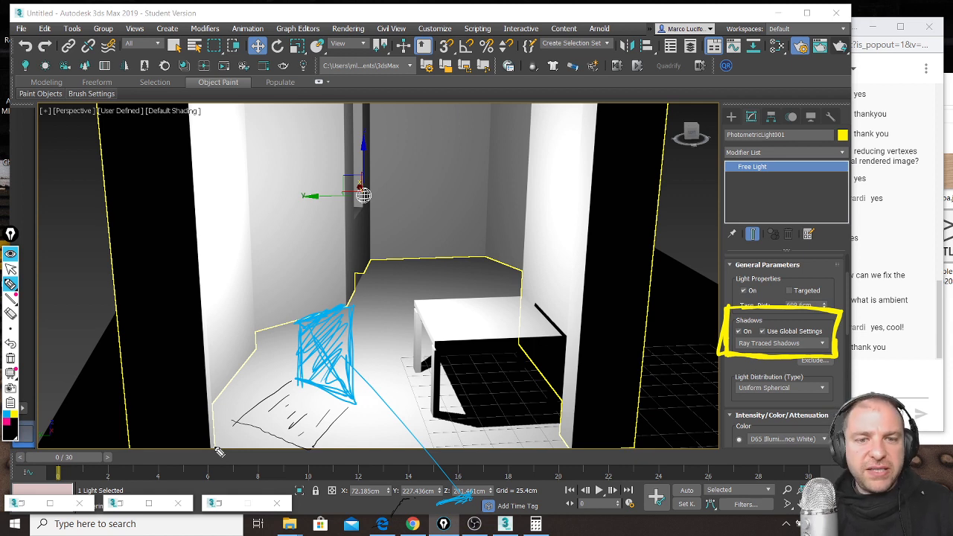
mouse_move(215, 447)
right_mouse_down()
mouse_move(260, 413)
mouse_move(261, 442)
mouse_move(313, 419)
mouse_move(306, 425)
right_mouse_up()
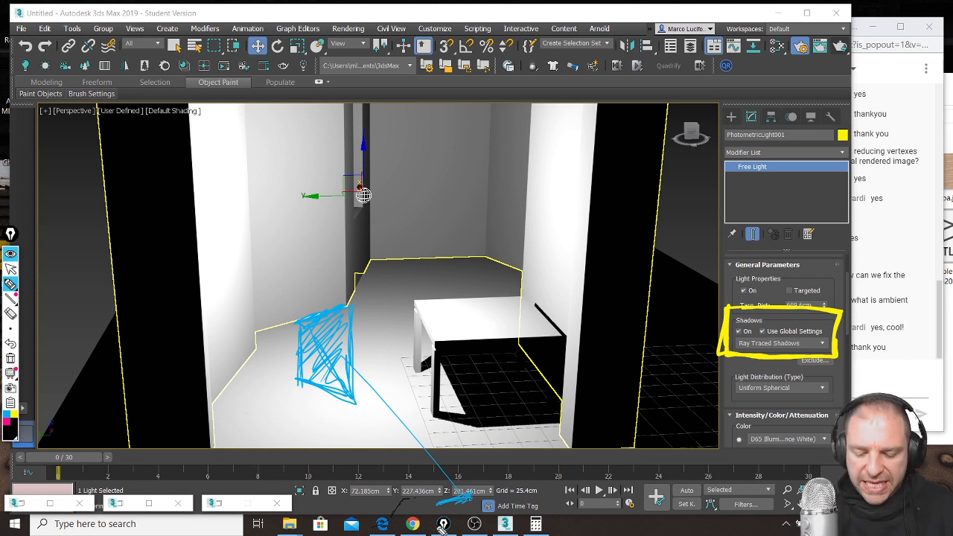
mouse_move(244, 417)
left_mouse_down()
mouse_move(293, 386)
mouse_move(258, 409)
mouse_move(312, 430)
mouse_move(353, 402)
mouse_move(320, 418)
mouse_move(309, 416)
mouse_move(332, 400)
mouse_move(294, 417)
mouse_move(282, 405)
mouse_move(318, 390)
mouse_move(252, 418)
left_mouse_up()
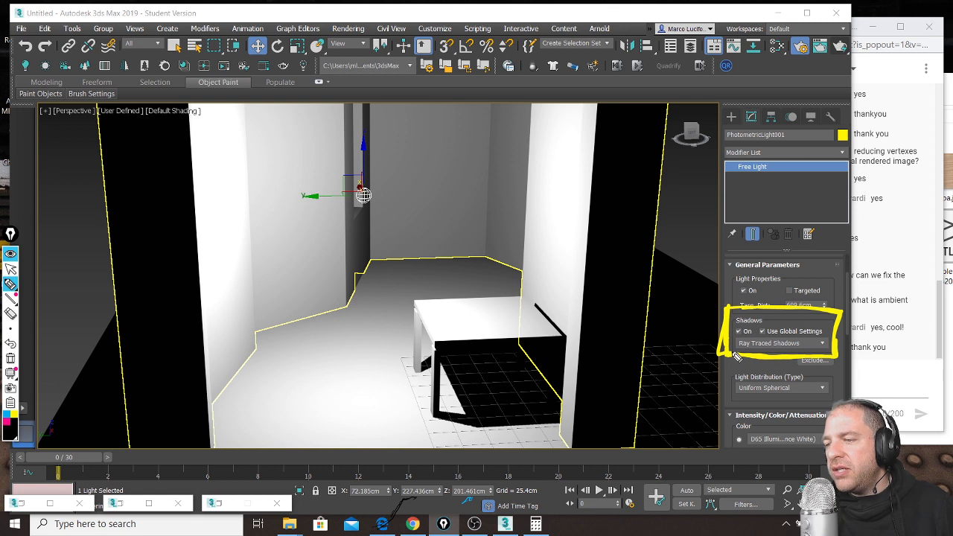
Step: Circle the shadow On option and the Ray Traced Shadows type in black, and clear all annotations
mouse_move(810, 355)
left_mouse_down()
mouse_move(836, 348)
mouse_move(811, 331)
mouse_move(753, 332)
mouse_move(733, 357)
left_mouse_up()
mouse_move(758, 327)
left_mouse_down()
mouse_move(735, 331)
mouse_move(750, 338)
left_mouse_up()
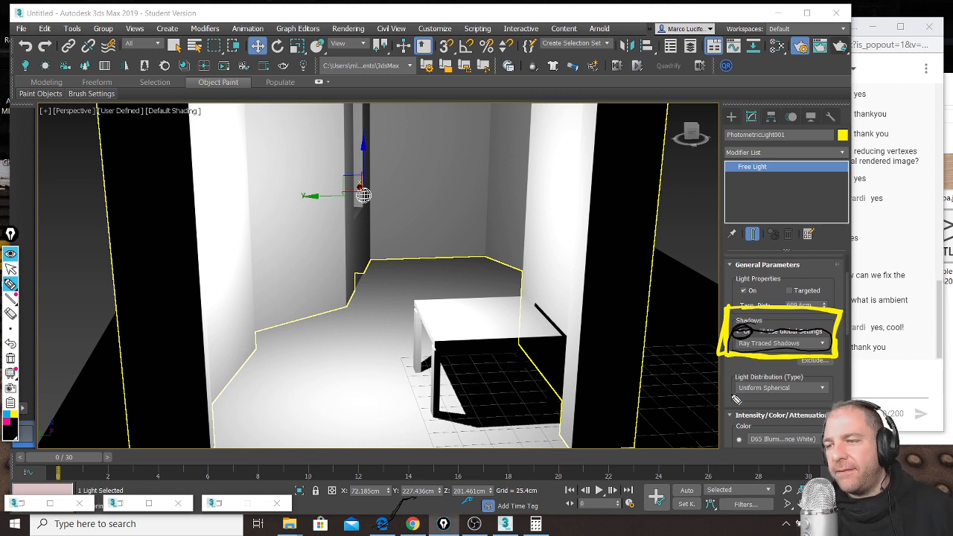
key("ctrl+shift+7")
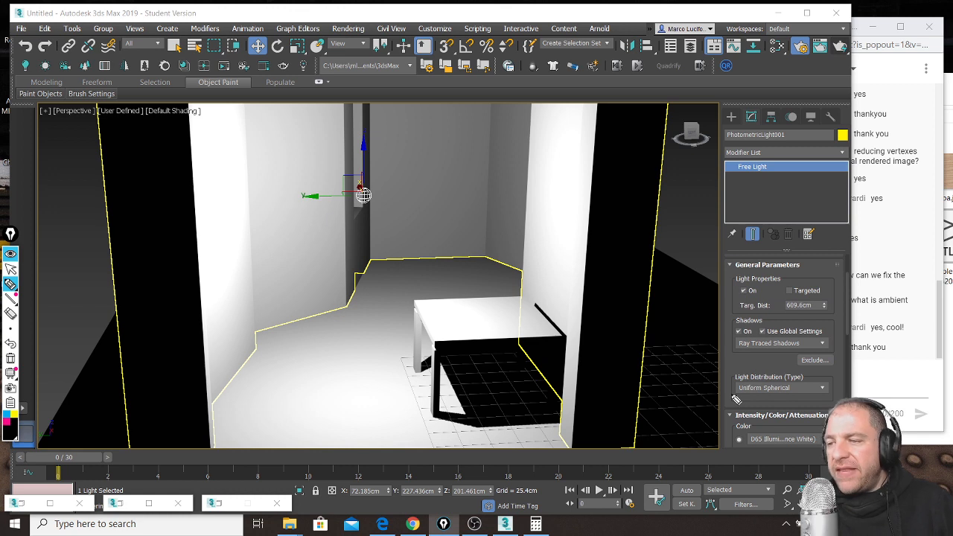
key("ctrl+shift+1")
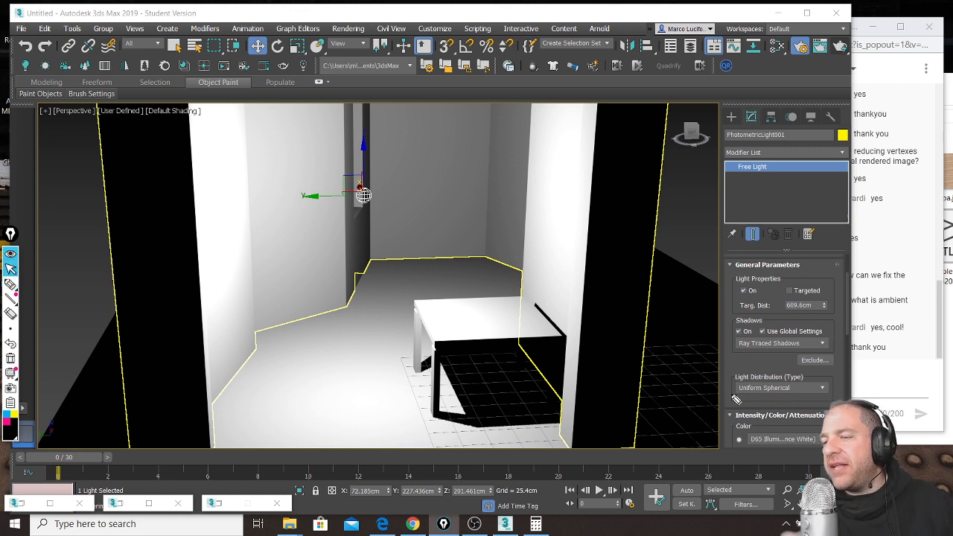
Step: Mark the photometric light in black and sketch growing concentric yellow circles around it to illustrate Uniform Spherical distribution
scroll(756, 335, "down", 1)
scroll(757, 334, "down", 1)
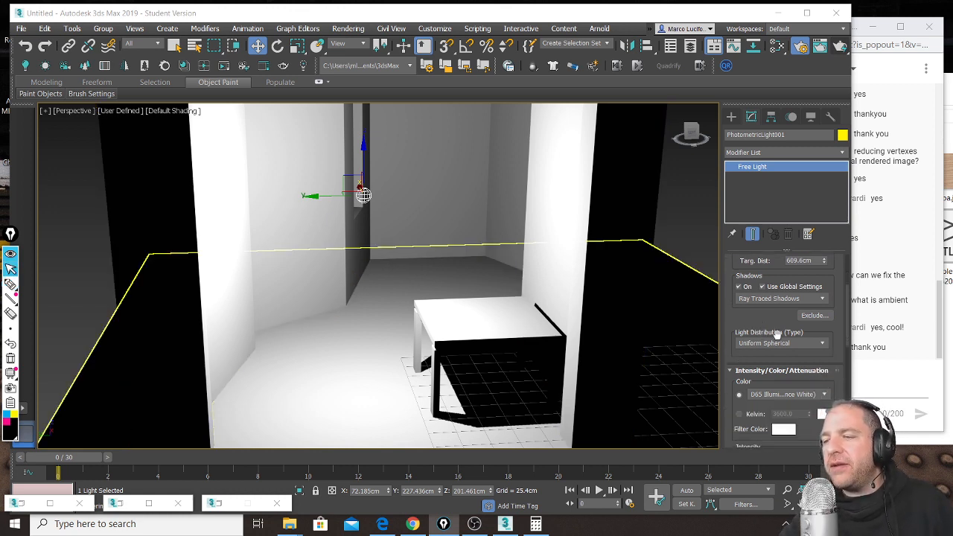
scroll(790, 334, "down", 1)
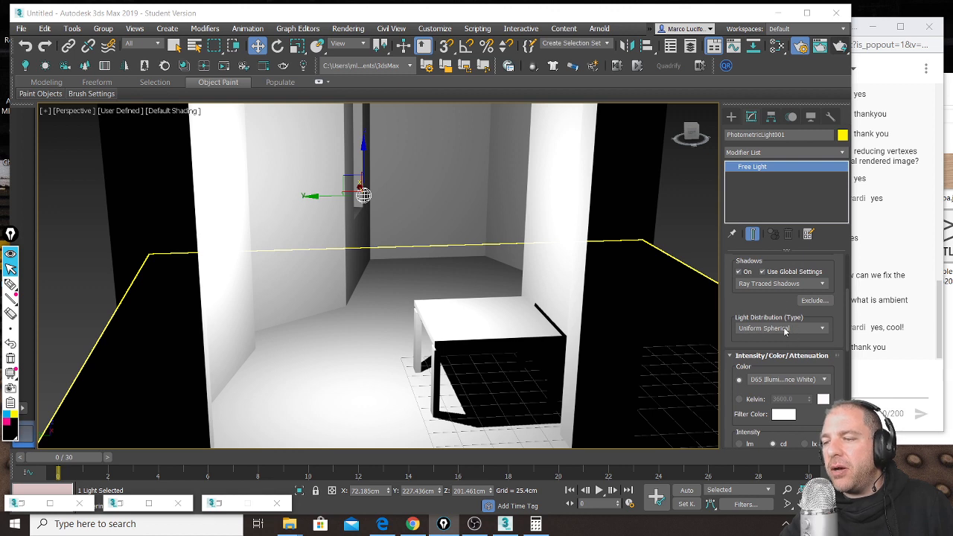
left_click_drag(782, 304, 787, 270)
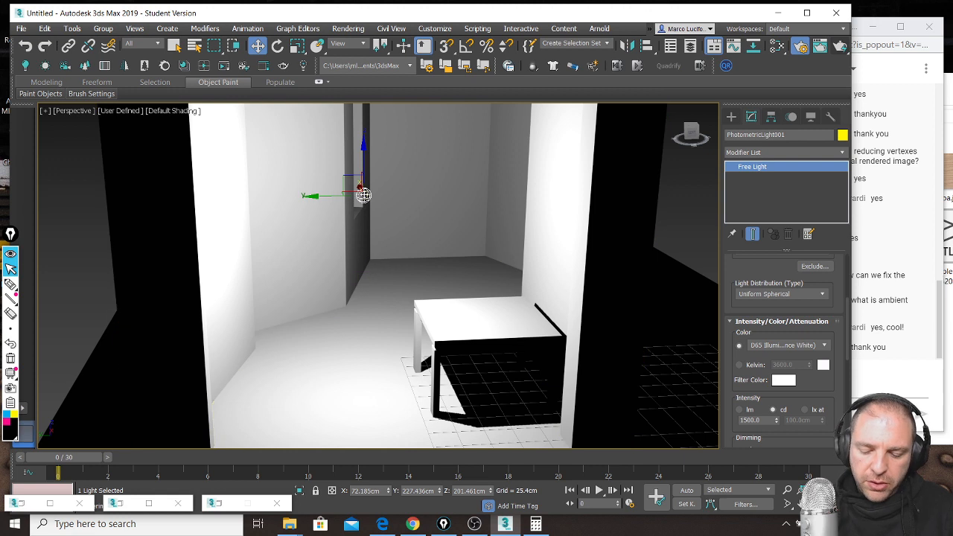
key("ctrl+shift+3")
left_click_drag(363, 195, 372, 198)
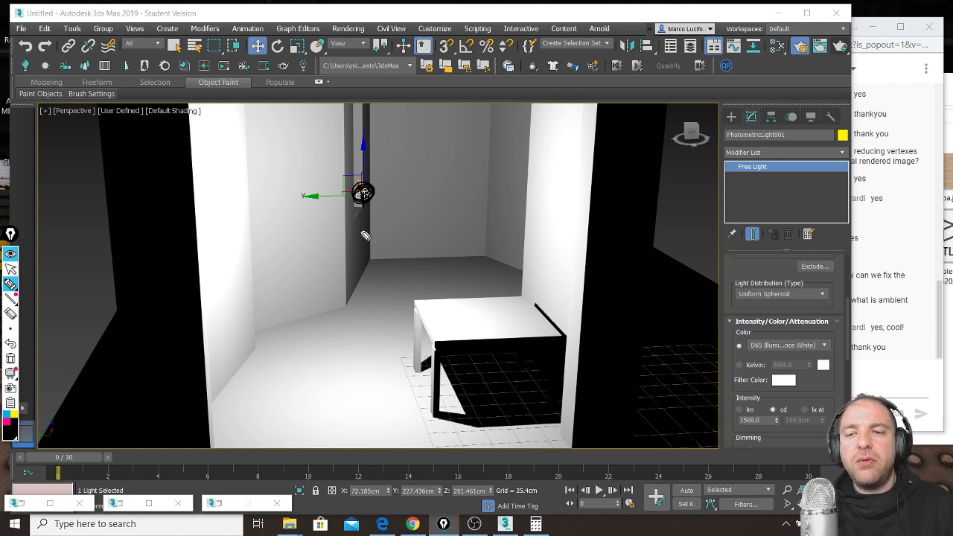
left_click(12, 415)
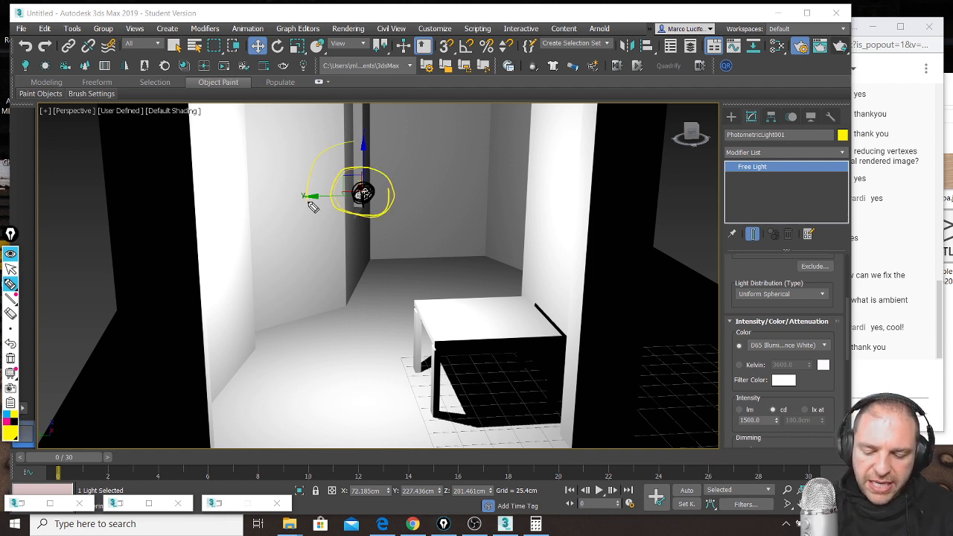
mouse_move(315, 277)
left_mouse_down()
mouse_move(460, 174)
mouse_move(320, 121)
mouse_move(264, 123)
mouse_move(240, 236)
mouse_move(469, 276)
mouse_move(395, 83)
mouse_move(277, 101)
left_mouse_up()
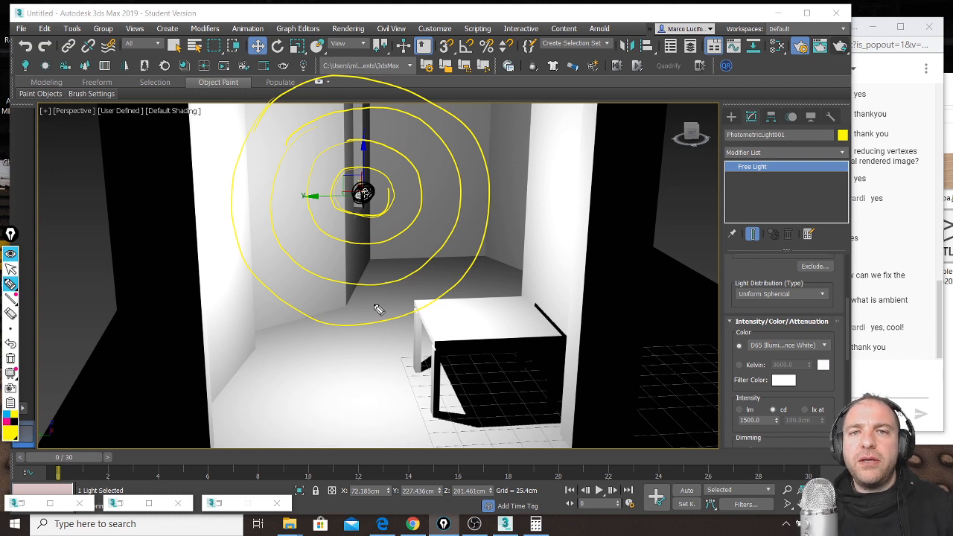
Step: Draw yellow rays radiating from the photometric light in all directions across the concentric circles
left_click_drag(364, 195, 236, 190)
mouse_move(363, 193)
left_mouse_down()
mouse_move(294, 298)
mouse_move(362, 195)
mouse_move(367, 337)
mouse_move(363, 327)
left_mouse_up()
mouse_move(369, 171)
left_mouse_down()
mouse_move(367, 81)
mouse_move(371, 98)
mouse_move(320, 118)
left_mouse_up()
left_click_drag(336, 156, 285, 140)
left_click_drag(343, 172, 283, 181)
mouse_move(343, 198)
left_mouse_down()
mouse_move(286, 252)
mouse_move(330, 271)
left_mouse_up()
mouse_move(367, 211)
left_mouse_down()
mouse_move(368, 281)
mouse_move(421, 247)
left_mouse_up()
mouse_move(387, 215)
left_mouse_down()
mouse_move(442, 222)
mouse_move(426, 178)
left_mouse_up()
left_click_drag(376, 195, 425, 155)
left_click_drag(373, 178, 406, 141)
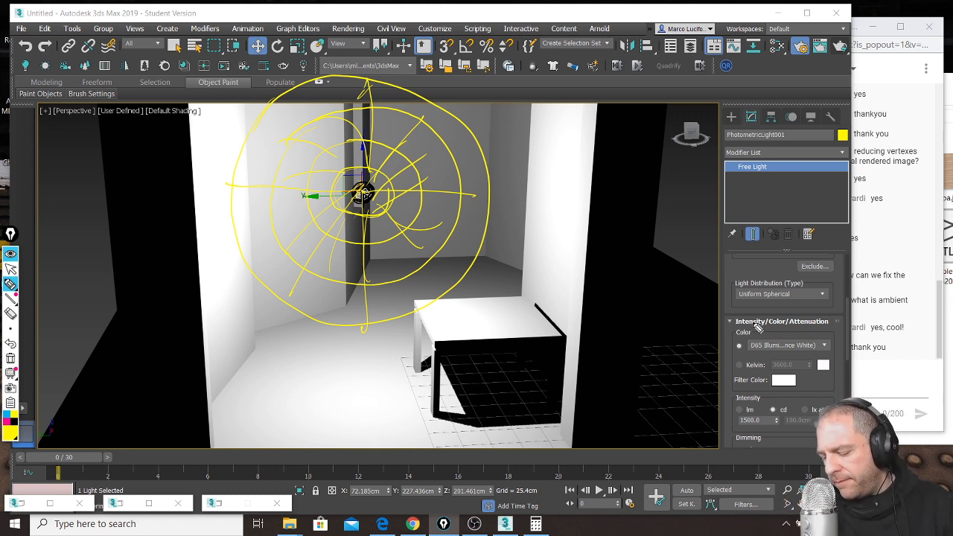
Step: Sketch a yellow light bulb with rays and circles spreading all around it beside the table, and clear all annotations
mouse_move(642, 329)
left_mouse_down()
mouse_move(648, 315)
mouse_move(660, 327)
mouse_move(639, 337)
mouse_move(639, 357)
mouse_move(674, 361)
mouse_move(655, 350)
mouse_move(629, 393)
mouse_move(681, 434)
mouse_move(676, 372)
mouse_move(649, 360)
mouse_move(660, 408)
mouse_move(674, 406)
mouse_move(661, 356)
left_mouse_up()
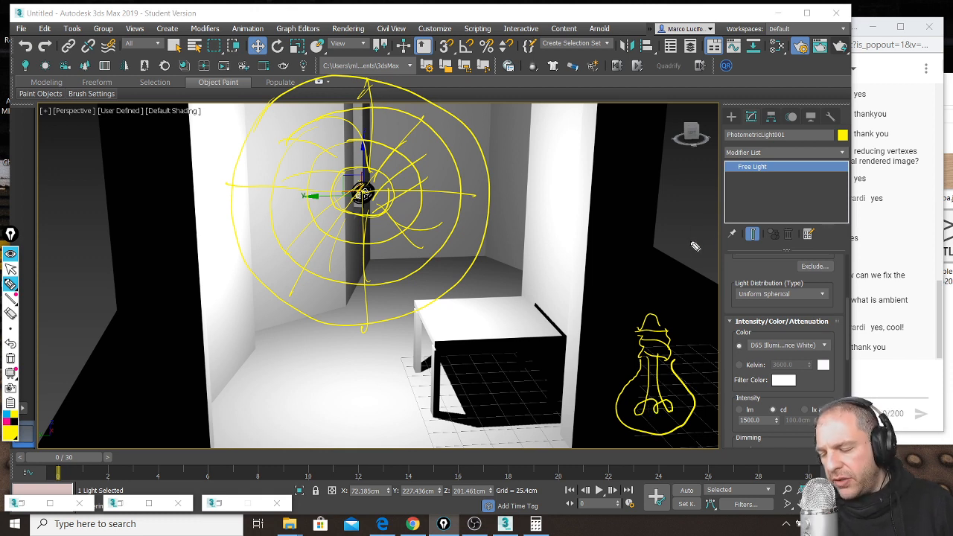
mouse_move(674, 363)
left_mouse_down()
mouse_move(693, 321)
mouse_move(701, 240)
left_mouse_up()
mouse_move(610, 254)
left_mouse_down()
mouse_move(650, 379)
mouse_move(554, 355)
left_mouse_up()
left_click_drag(639, 404, 603, 458)
mouse_move(664, 409)
left_mouse_down()
mouse_move(656, 462)
mouse_move(709, 461)
mouse_move(729, 396)
left_mouse_up()
left_click_drag(663, 408, 741, 352)
left_click_drag(631, 414, 575, 409)
left_click_drag(646, 335, 654, 357)
mouse_move(633, 296)
left_mouse_down()
mouse_move(692, 427)
mouse_move(737, 342)
mouse_move(588, 348)
mouse_move(579, 439)
mouse_move(588, 346)
mouse_move(633, 302)
mouse_move(645, 483)
left_mouse_up()
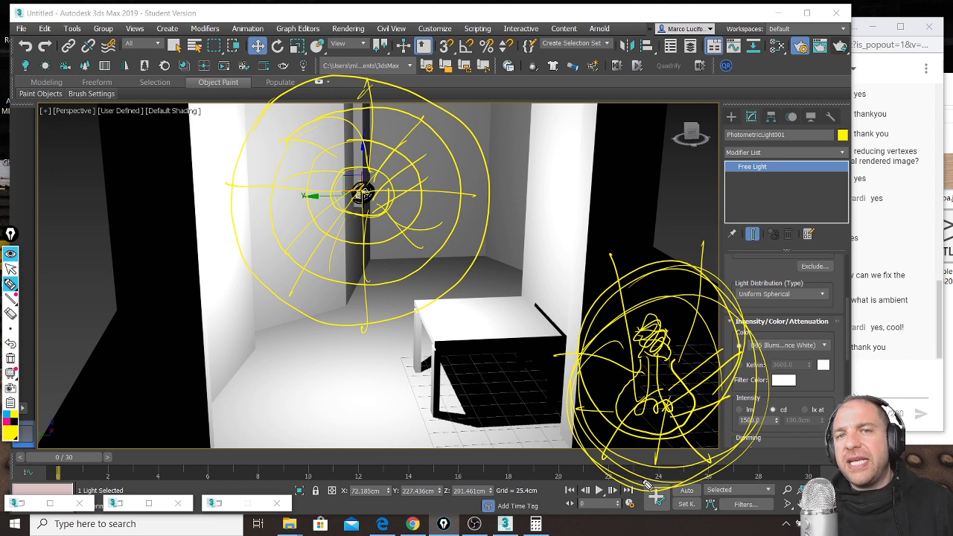
key("ctrl+shift+7")
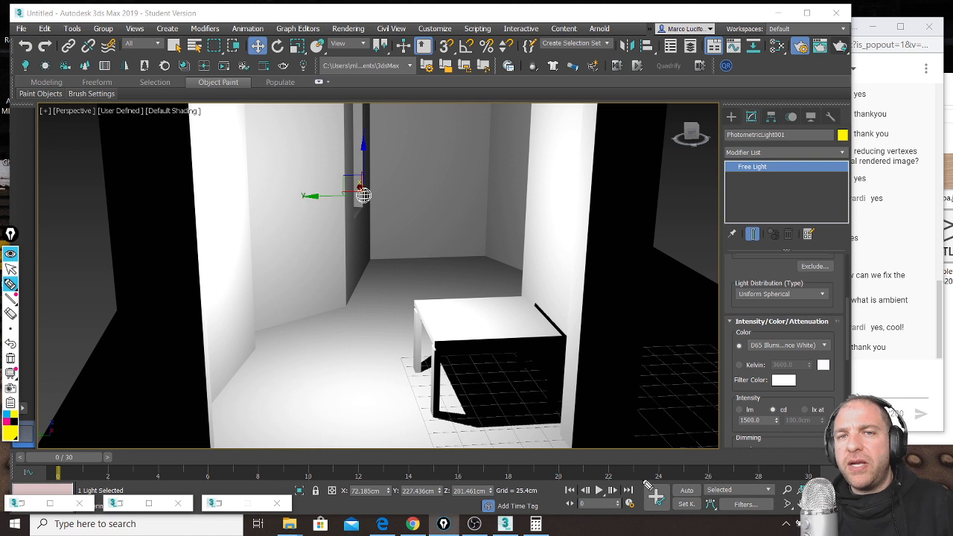
Step: Sketch a dome lamp on a flat base with curved arrows leaving on one side only, and clear all annotations
left_click_drag(606, 381, 663, 382)
mouse_move(604, 381)
left_mouse_down()
mouse_move(669, 393)
mouse_move(668, 381)
mouse_move(606, 393)
mouse_move(650, 396)
mouse_move(655, 387)
mouse_move(620, 378)
mouse_move(654, 357)
mouse_move(653, 379)
mouse_move(628, 398)
mouse_move(643, 396)
mouse_move(640, 414)
mouse_move(641, 404)
left_mouse_up()
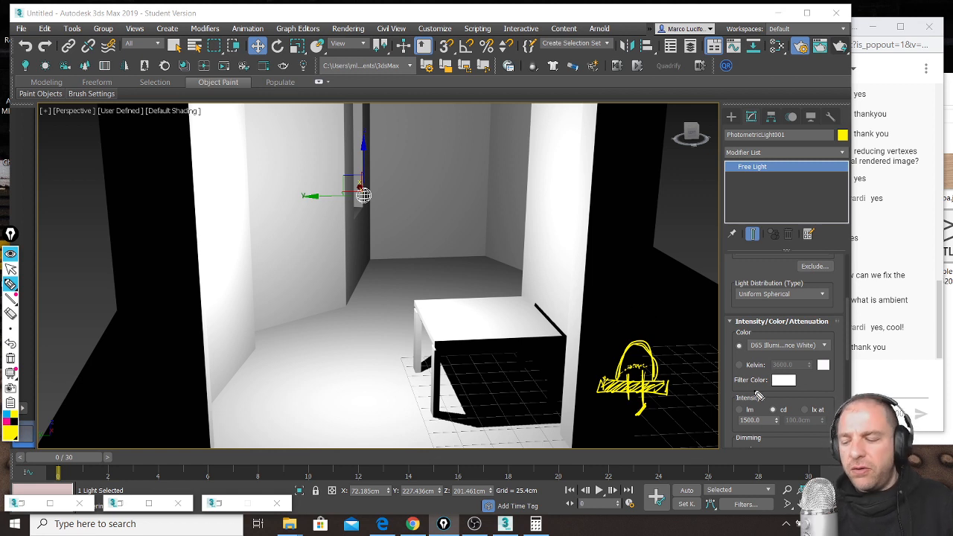
mouse_move(522, 271)
left_mouse_down()
mouse_move(602, 364)
mouse_move(764, 344)
mouse_move(855, 256)
mouse_move(517, 260)
mouse_move(618, 350)
mouse_move(833, 253)
mouse_move(640, 376)
mouse_move(606, 350)
mouse_move(848, 223)
mouse_move(584, 327)
mouse_move(586, 302)
mouse_move(735, 216)
mouse_move(629, 313)
mouse_move(663, 349)
mouse_move(683, 234)
mouse_move(669, 255)
mouse_move(584, 221)
mouse_move(642, 210)
mouse_move(848, 223)
mouse_move(854, 255)
left_mouse_up()
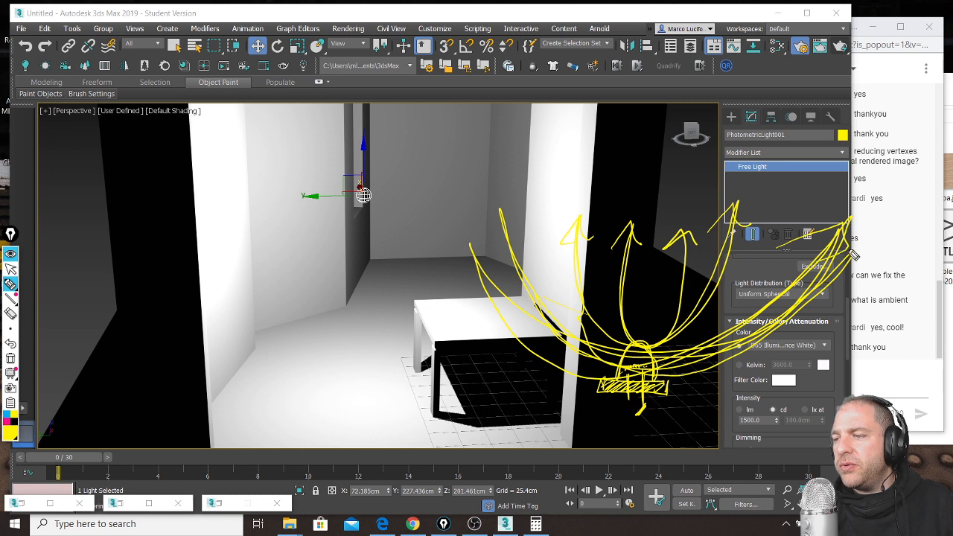
mouse_move(498, 236)
left_mouse_down()
mouse_move(533, 230)
mouse_move(471, 253)
mouse_move(578, 377)
left_mouse_up()
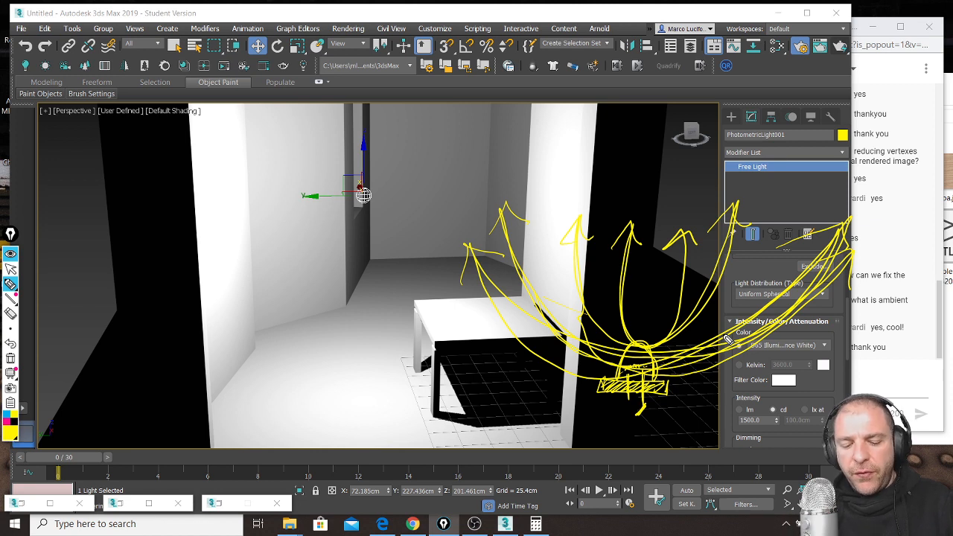
key("e")
key("ctrl+shift+2")
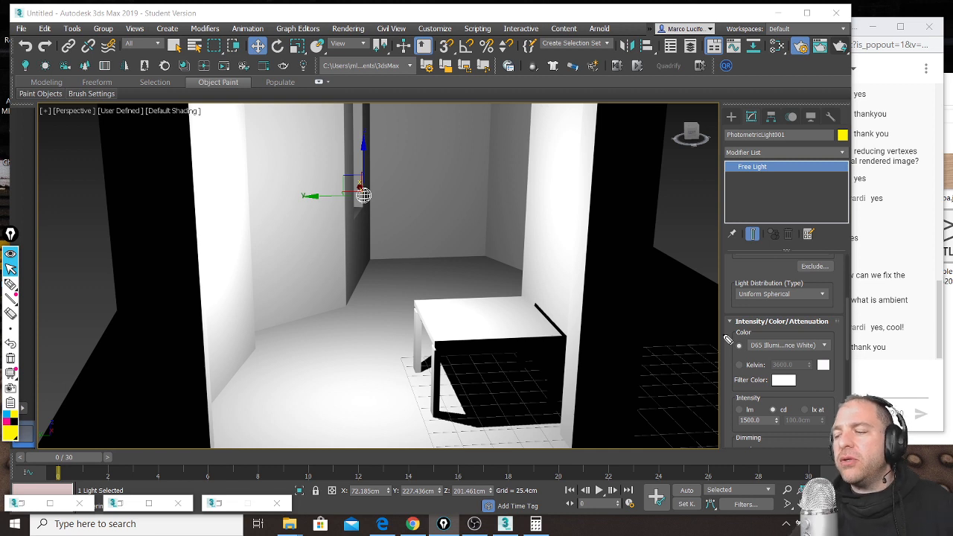
Step: Set the photometric light's distribution type to Uniform Diffuse
left_click(823, 295)
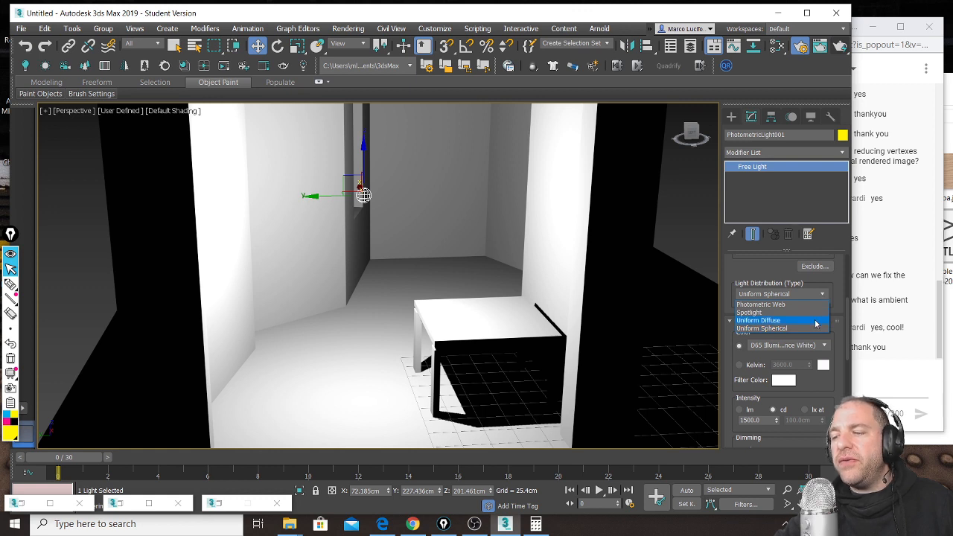
left_click(774, 320)
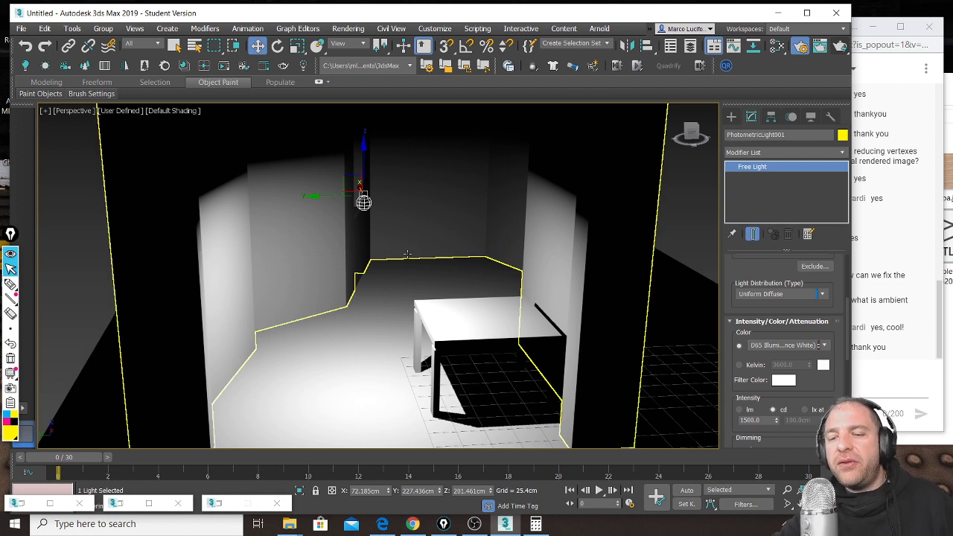
Step: Move the Uniform Diffuse light lower and sideways, closer to the brightly lit side wall
middle_click_drag(422, 262, 411, 249, "alt")
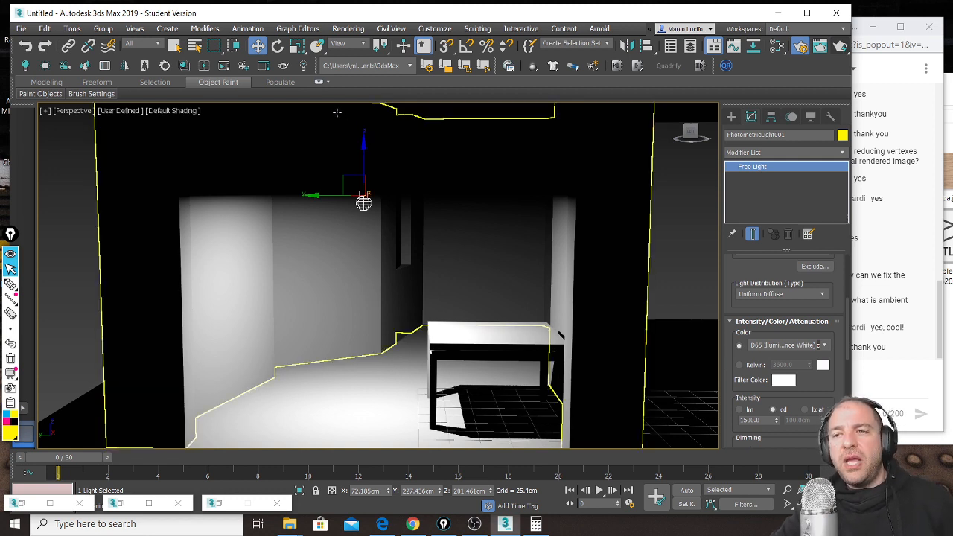
left_click(277, 45)
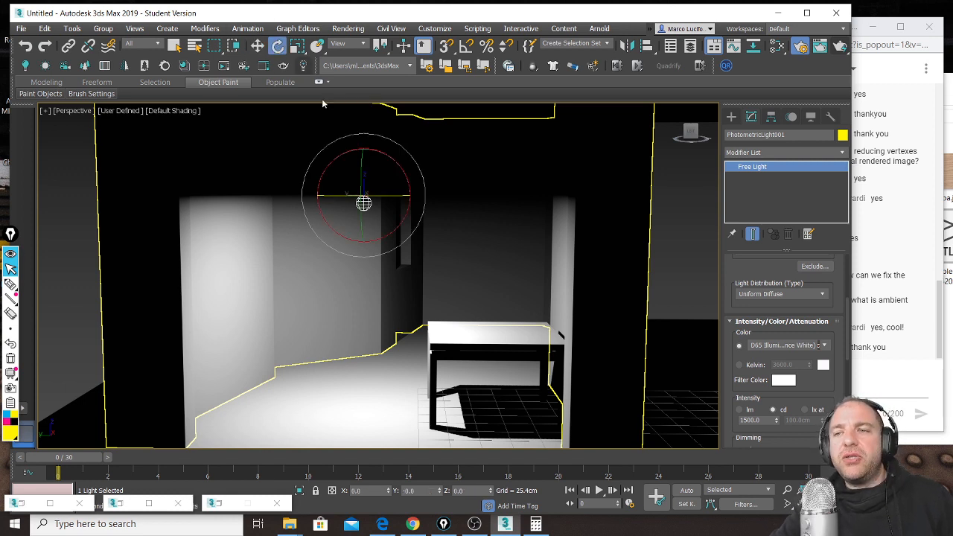
left_click(257, 45)
left_click_drag(343, 176, 264, 203)
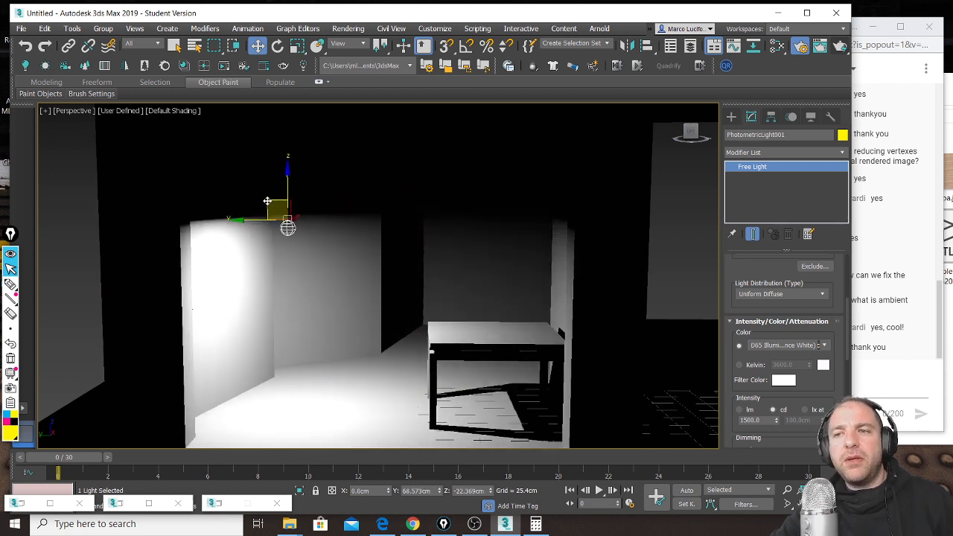
Step: Try rotating the Uniform Diffuse light to tilt its one-sided emission, and reposition the light nearer the table
left_click(277, 45)
left_click_drag(330, 208, 388, 150)
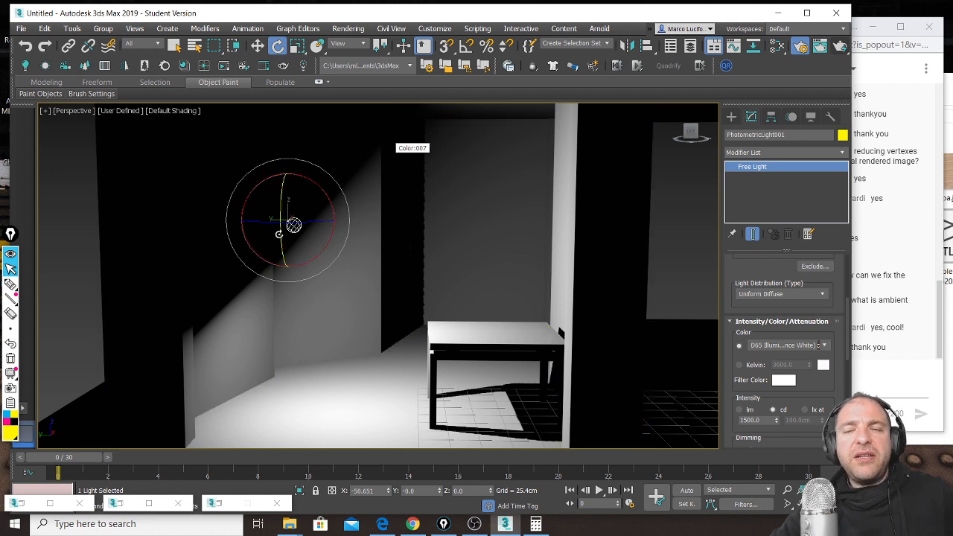
left_click_drag(293, 225, 403, 162)
key("w")
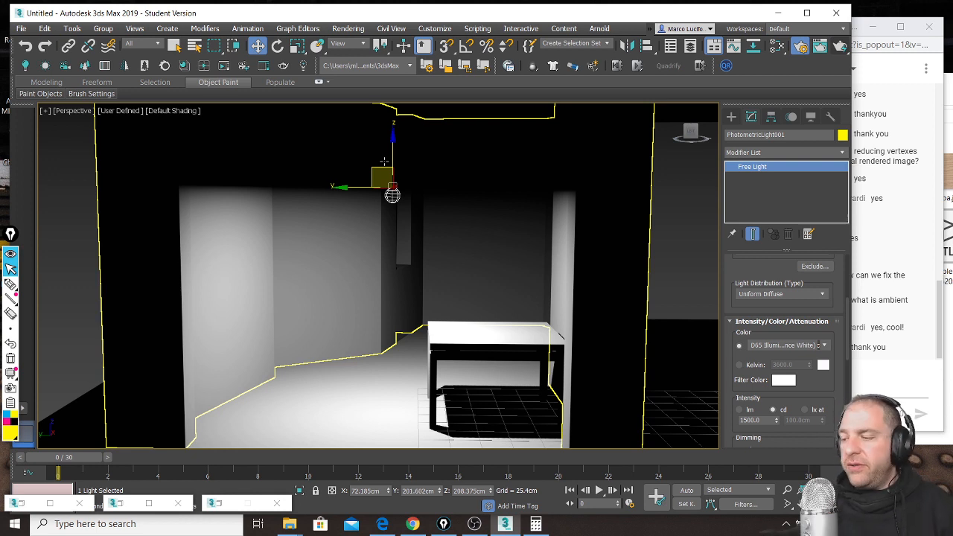
Step: Set the light's distribution type to Spotlight, and move and rotate it to aim its cone at the back walls
left_click(822, 295)
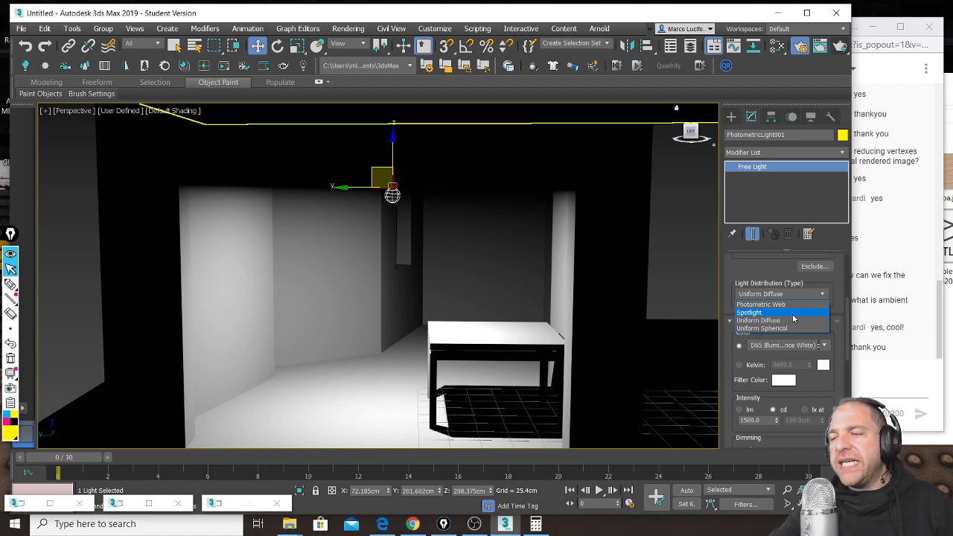
left_click(792, 312)
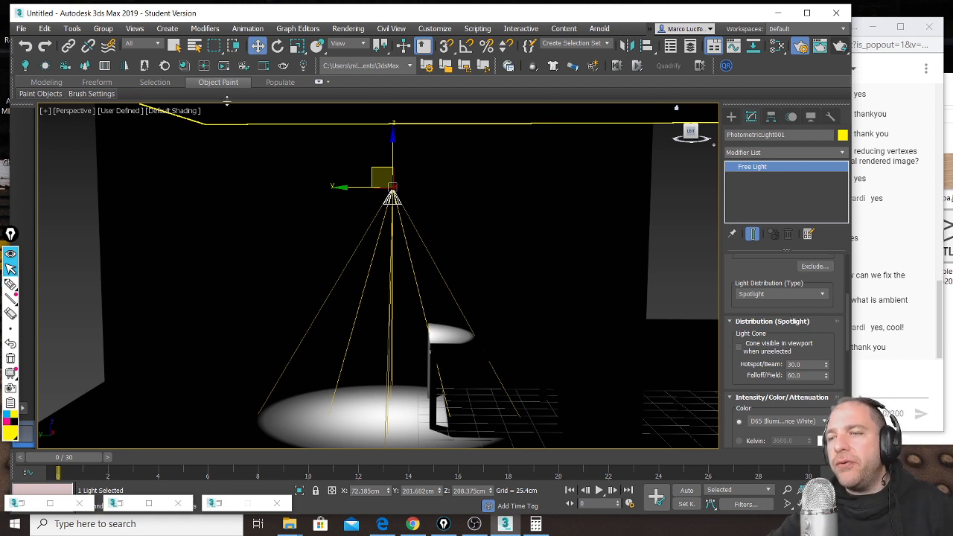
left_click_drag(395, 170, 312, 127)
left_click(276, 46)
left_click_drag(375, 173, 272, 190)
left_click_drag(334, 155, 375, 205)
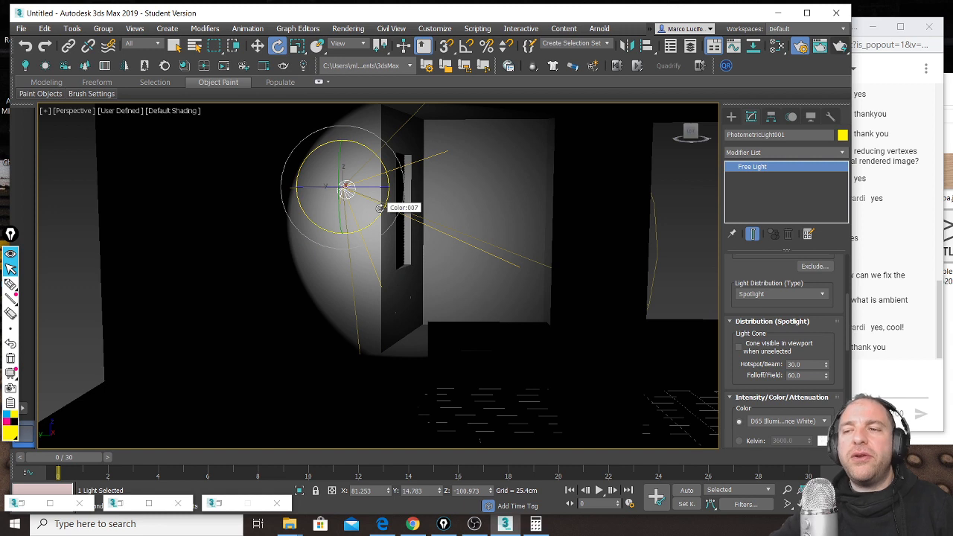
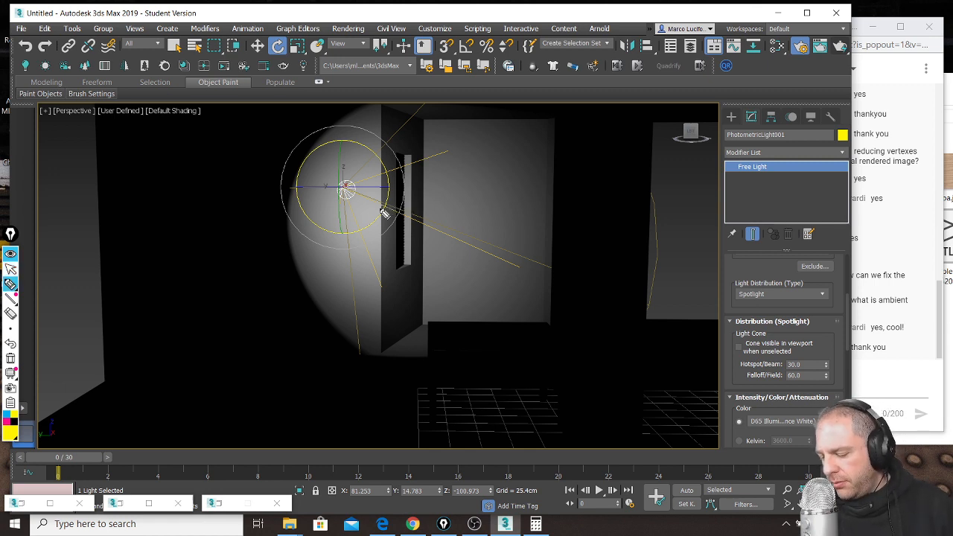
Step: Outline the spotlight's Light Cone settings with yellow strokes and return to the annotation tool's pointer mode
mouse_move(725, 346)
left_mouse_down()
mouse_move(727, 393)
mouse_move(811, 396)
mouse_move(836, 331)
left_mouse_up()
mouse_move(726, 369)
left_mouse_down()
mouse_move(829, 372)
mouse_move(830, 336)
left_mouse_up()
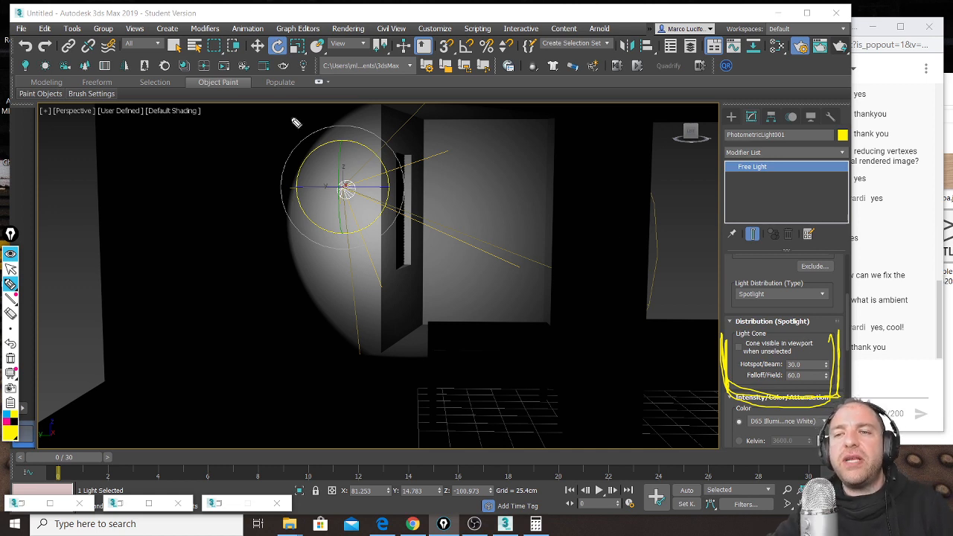
left_click(12, 269)
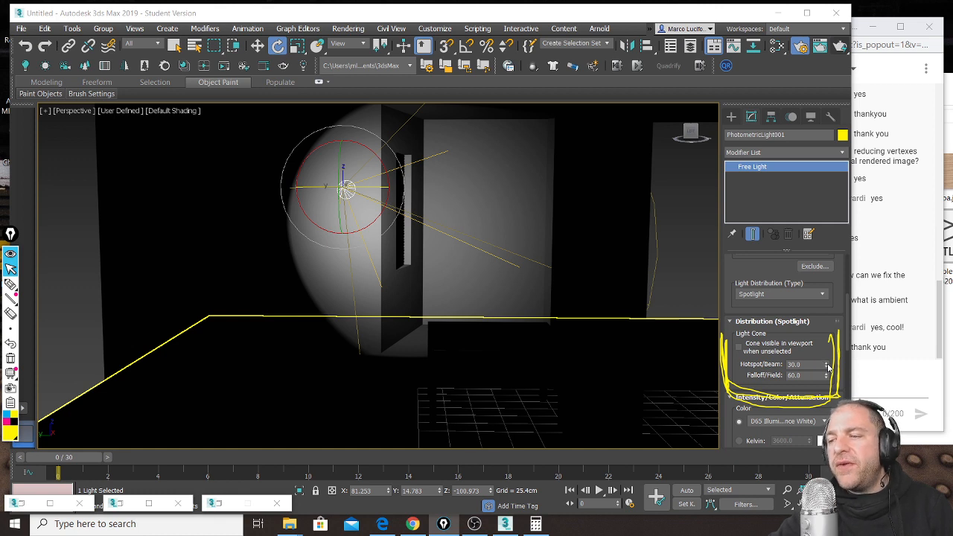
Step: Vary the spotlight cone's hotspot and falloff angles, finishing with Hotspot/Beam at 21.0 and Falloff/Field at 73.0
mouse_move(827, 367)
left_mouse_down()
mouse_move(824, 344)
mouse_move(822, 372)
left_mouse_up()
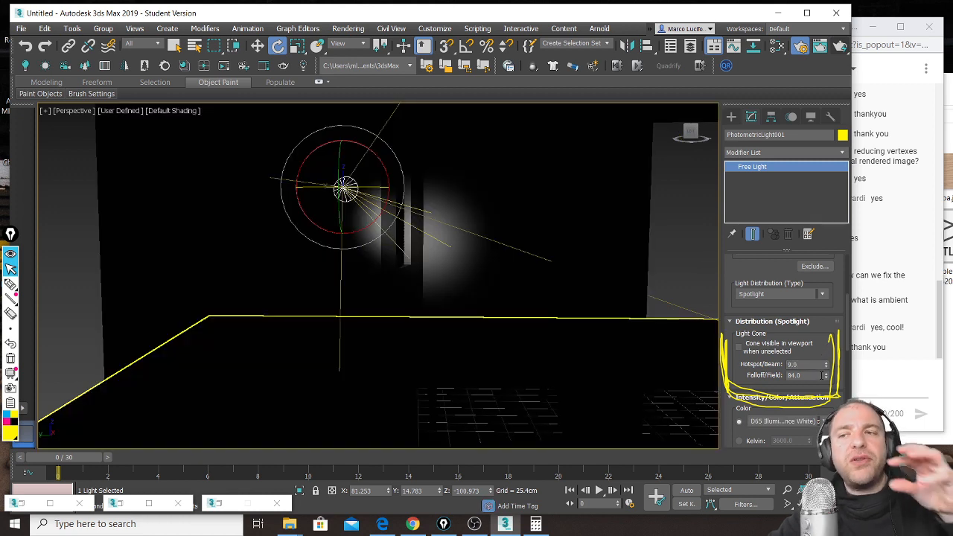
left_click_drag(825, 365, 801, 408)
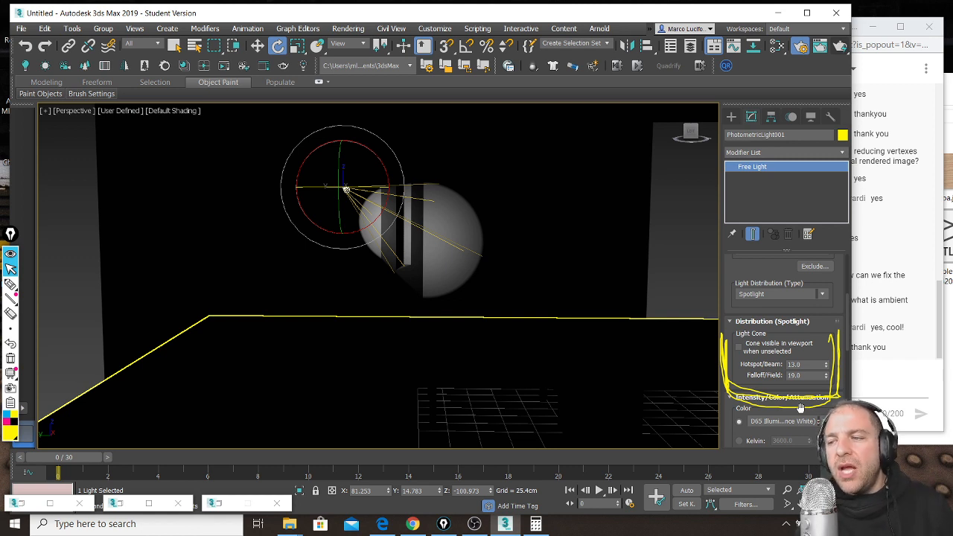
left_click(825, 363)
left_click_drag(826, 364, 826, 357)
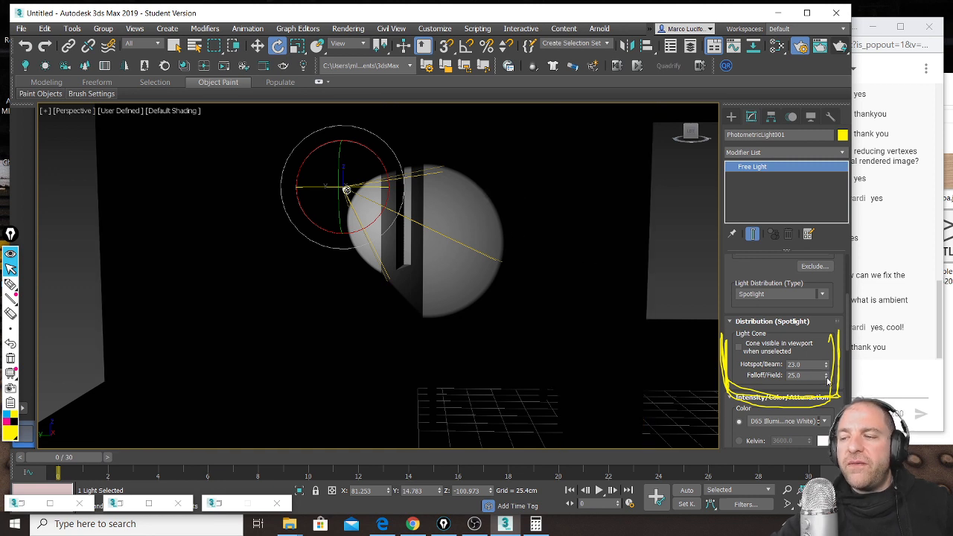
mouse_move(827, 379)
left_mouse_down()
mouse_move(827, 341)
mouse_move(830, 364)
left_mouse_up()
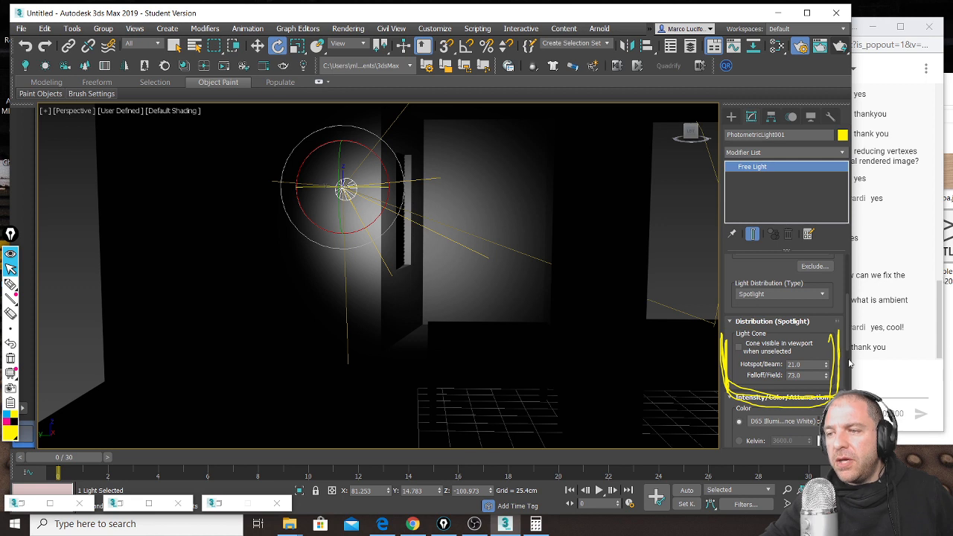
Step: Clear the yellow annotations and check the live chat for questions
left_click(10, 358)
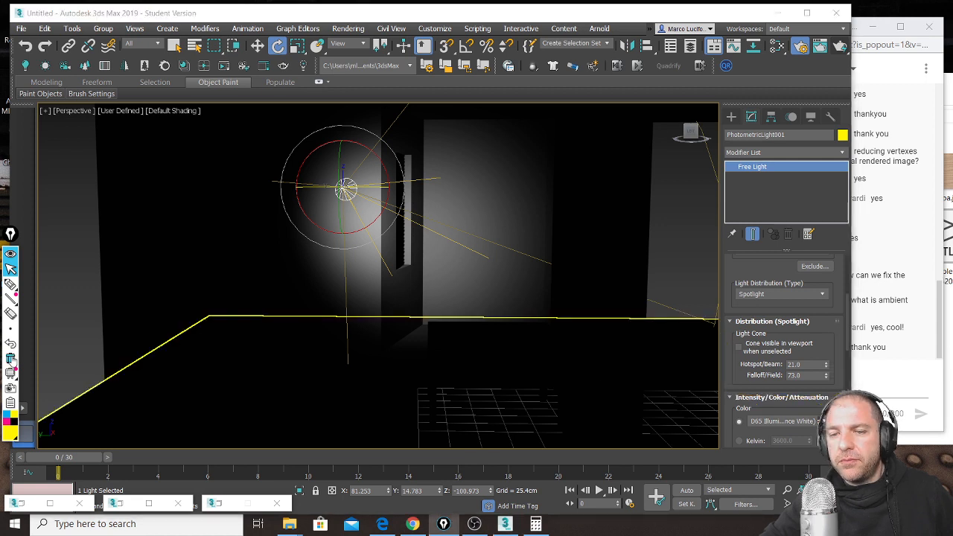
left_click(940, 344)
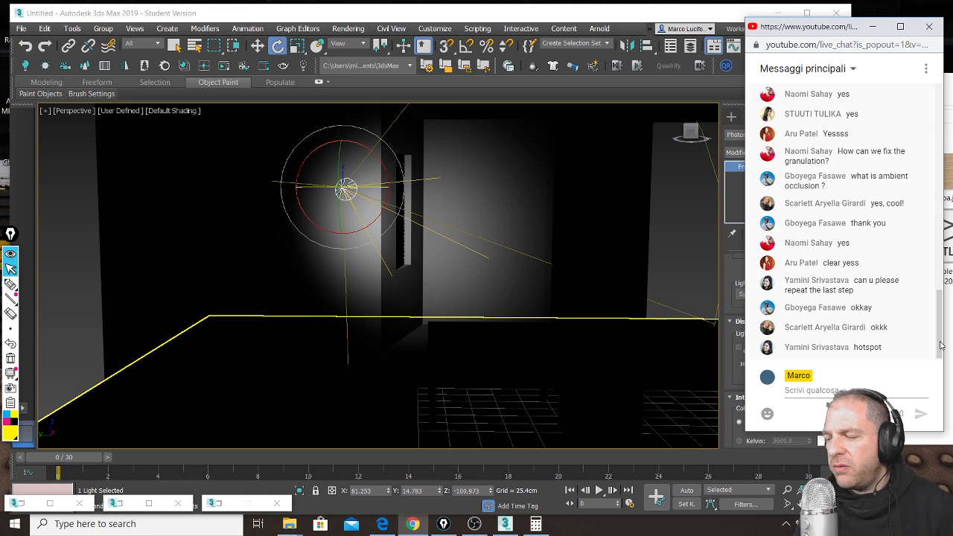
left_click(565, 15)
Step: Place a second photometric Free Light on the floor near the table with AutoGrid turned off
left_click(731, 118)
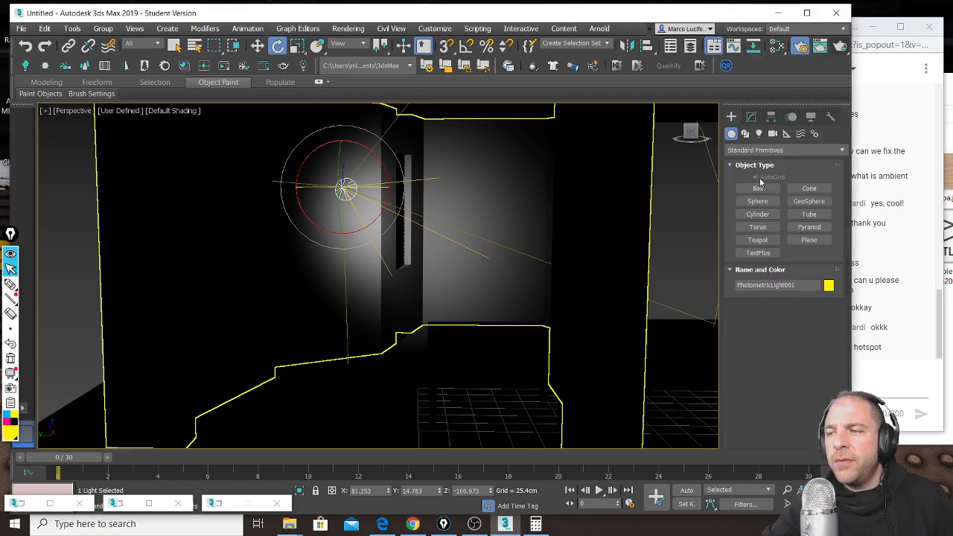
left_click(759, 134)
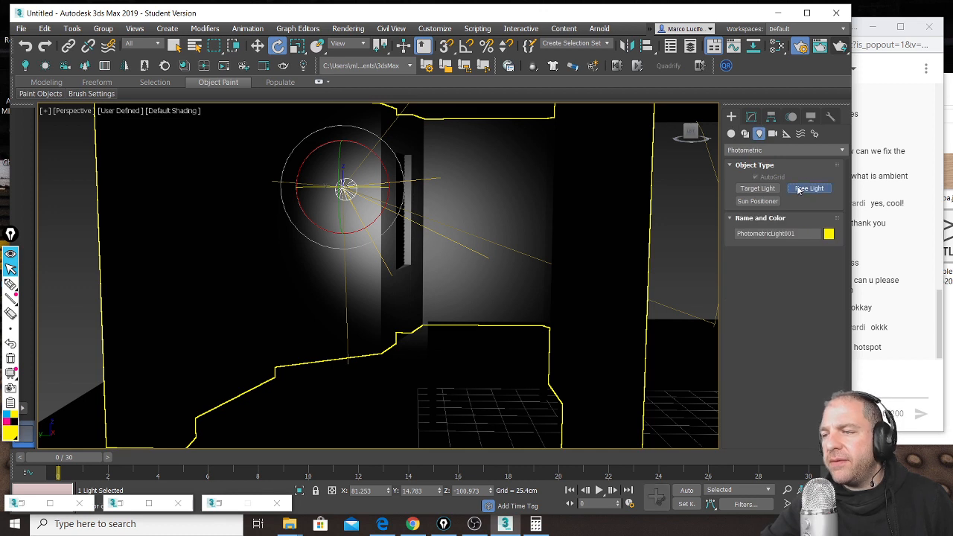
left_click(808, 188)
scroll(315, 308, "down", 5)
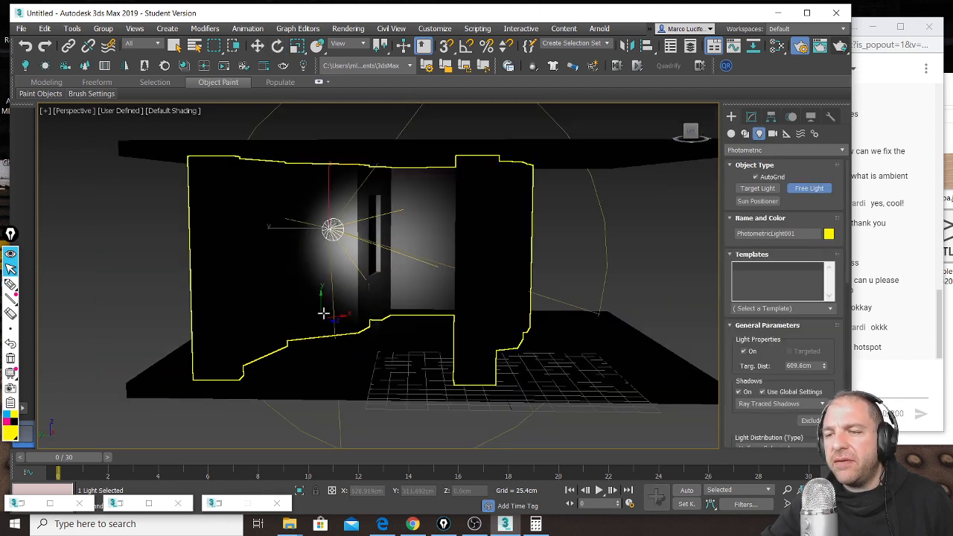
left_click(756, 177)
left_click(380, 363)
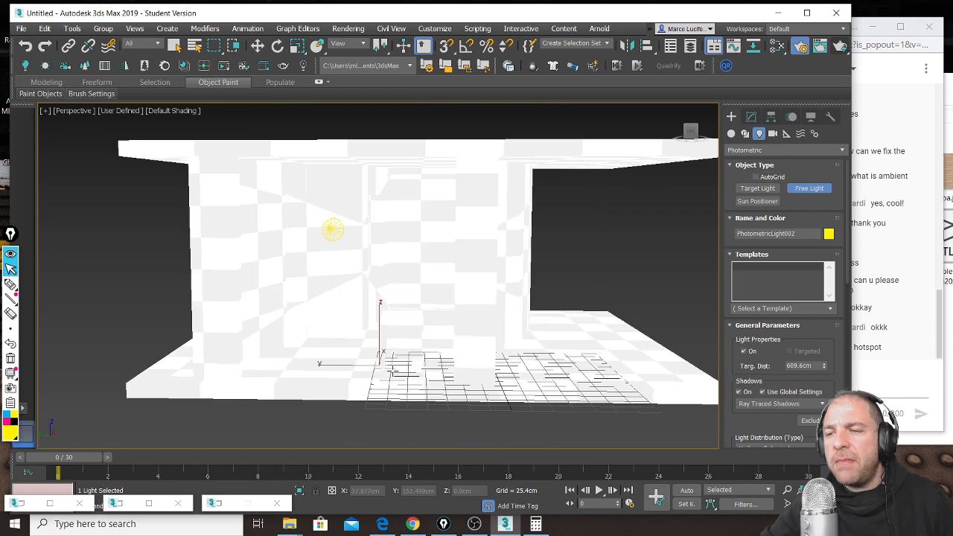
Step: Raise the second light to a height of about 156 cm above the table
key("e")
key("w")
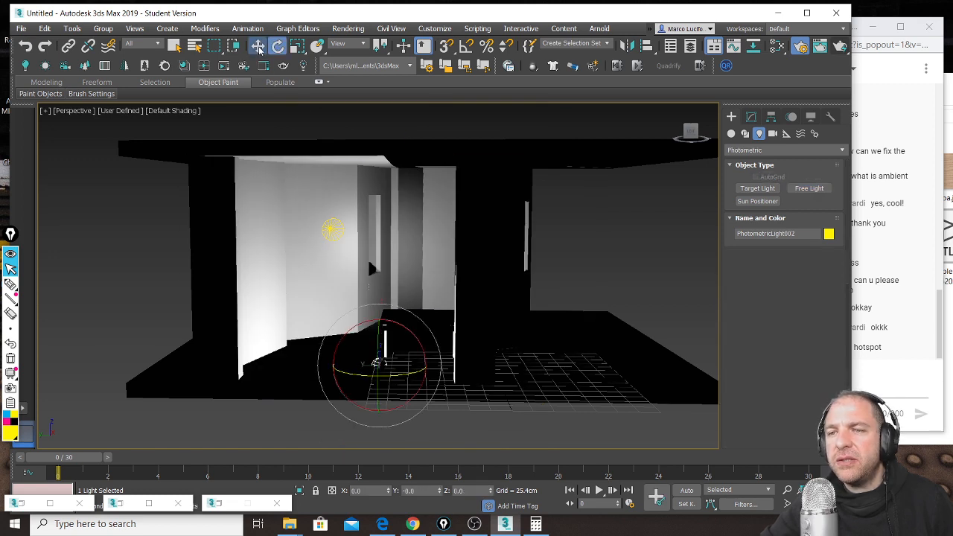
left_click_drag(379, 320, 386, 226)
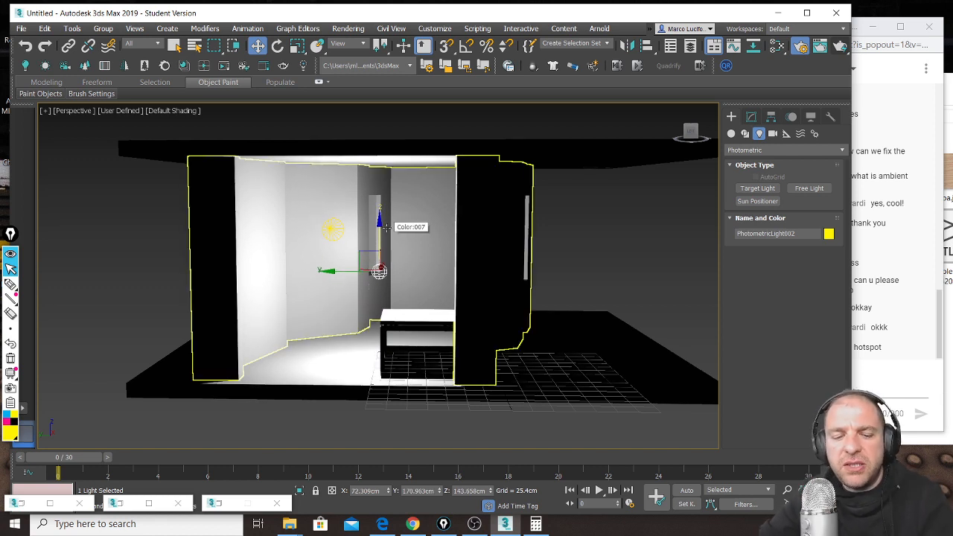
scroll(331, 223, "up", 2)
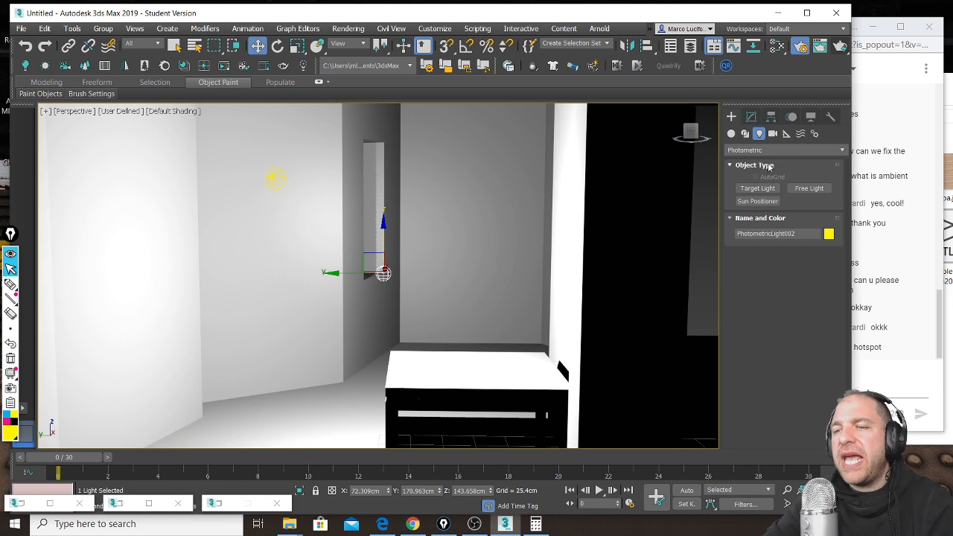
left_click(751, 116)
left_click_drag(383, 236, 388, 218)
Step: Set the second light's distribution type to Spotlight
mouse_move(766, 269)
left_mouse_down()
mouse_move(766, 302)
mouse_move(765, 283)
left_mouse_up()
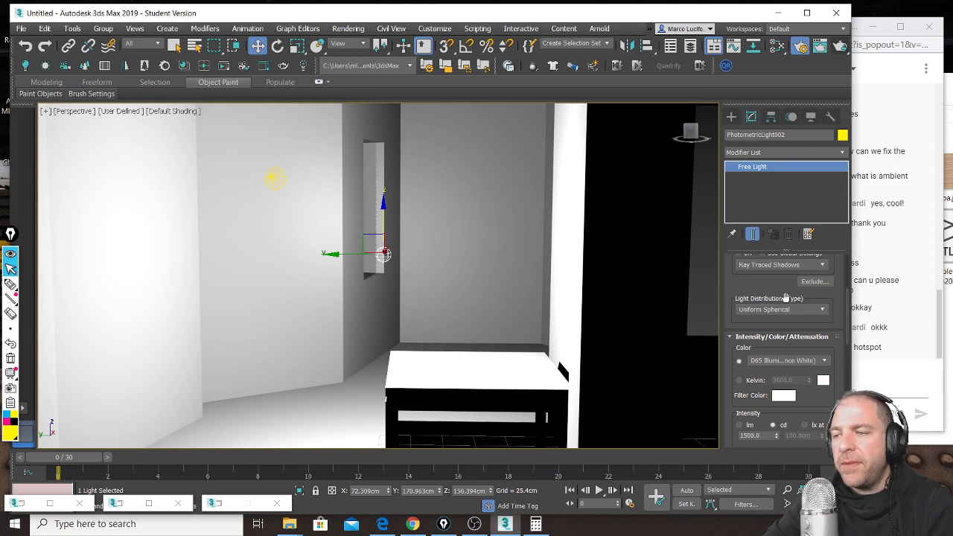
left_click(789, 313)
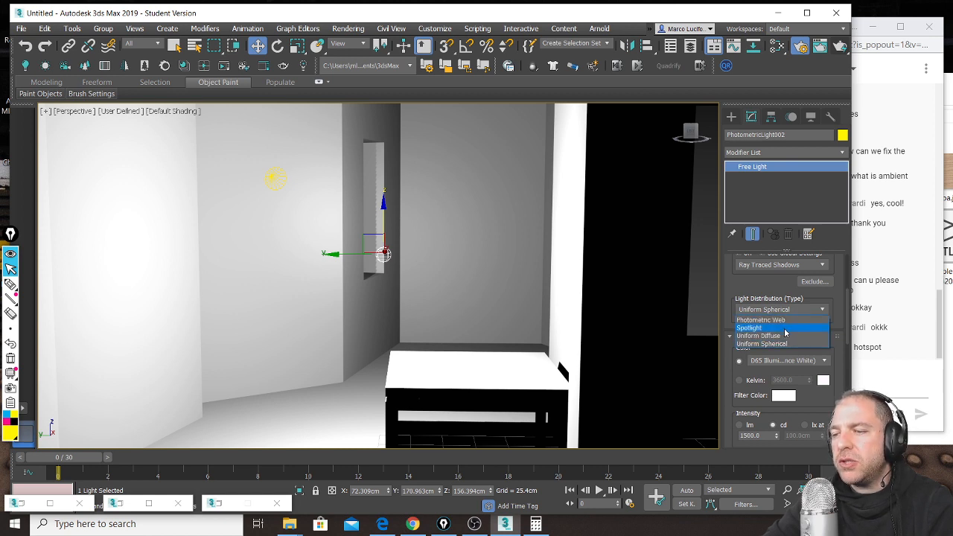
left_click(784, 330)
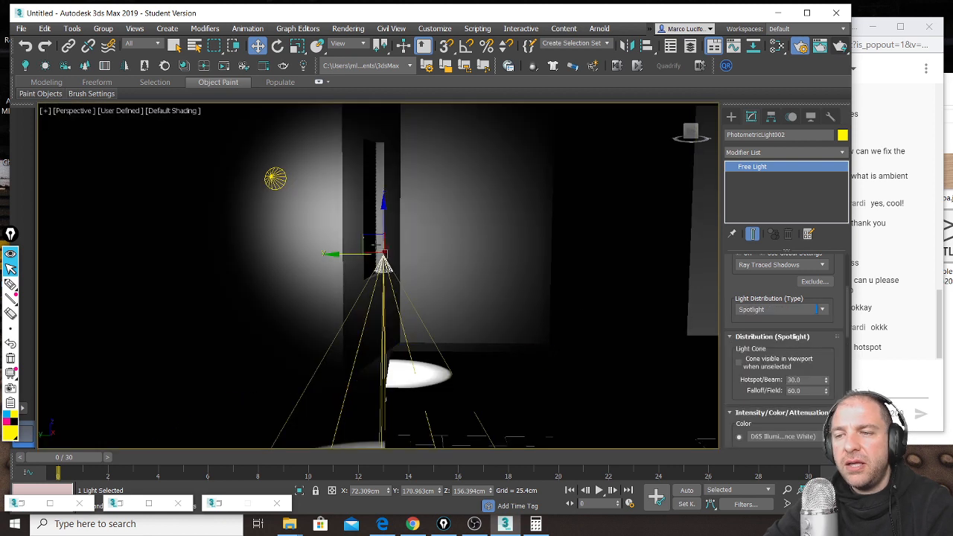
Step: Move the second spotlight up and away from the table, to about Y 227 cm and Z 189 cm
left_click_drag(392, 229, 395, 172)
middle_click_drag(394, 174, 394, 170)
mouse_move(385, 119)
left_mouse_down()
mouse_move(389, 141)
mouse_move(387, 120)
left_mouse_up()
middle_click_drag(390, 134, 405, 208)
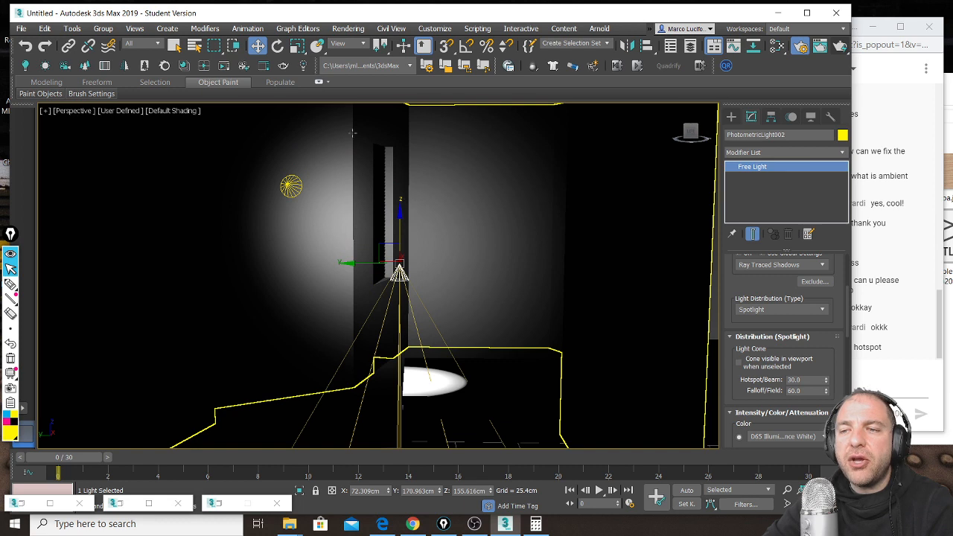
scroll(352, 133, "down", 3)
left_click_drag(386, 192, 346, 150)
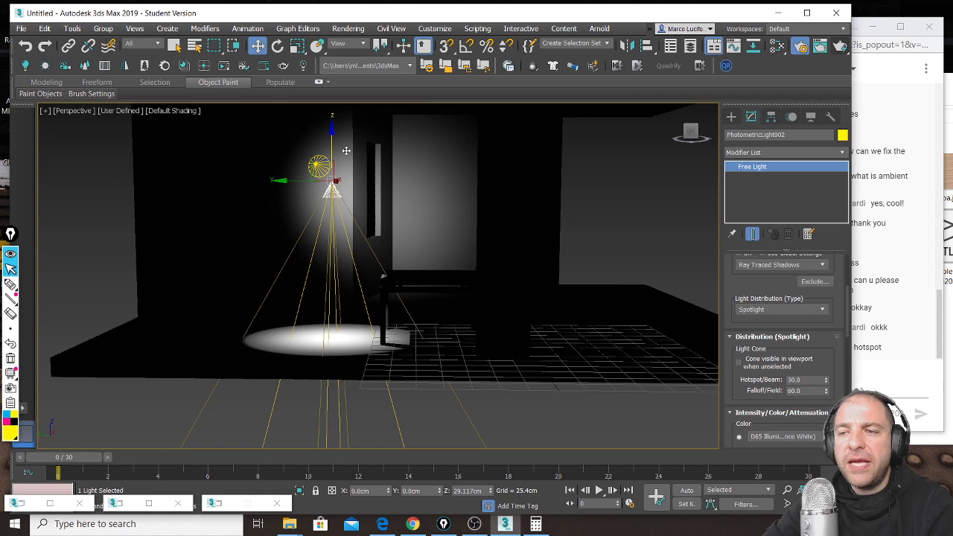
left_click_drag(346, 150, 346, 152)
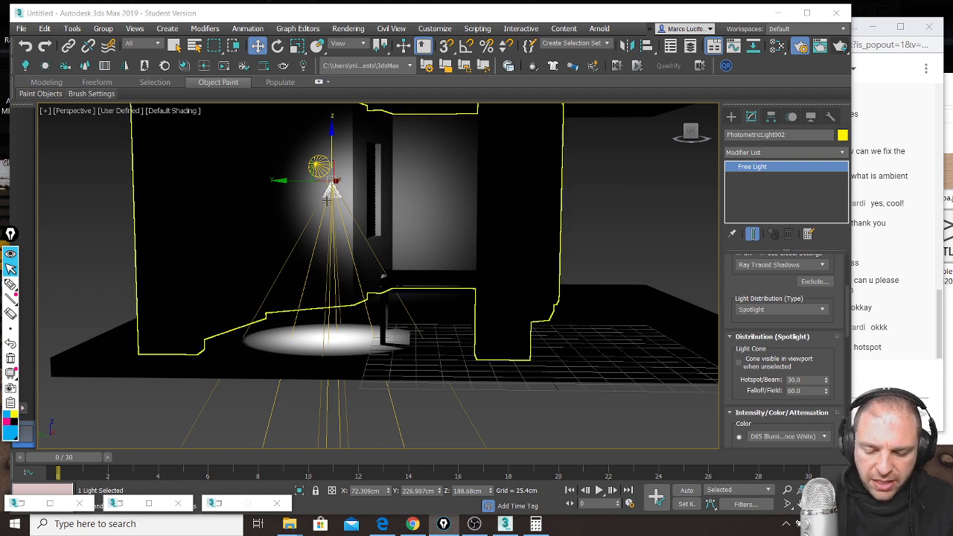
Step: Sketch the second spotlight's inner cone with blue rays down to the floor and label it HOTSPOT
key("ctrl+shift+3")
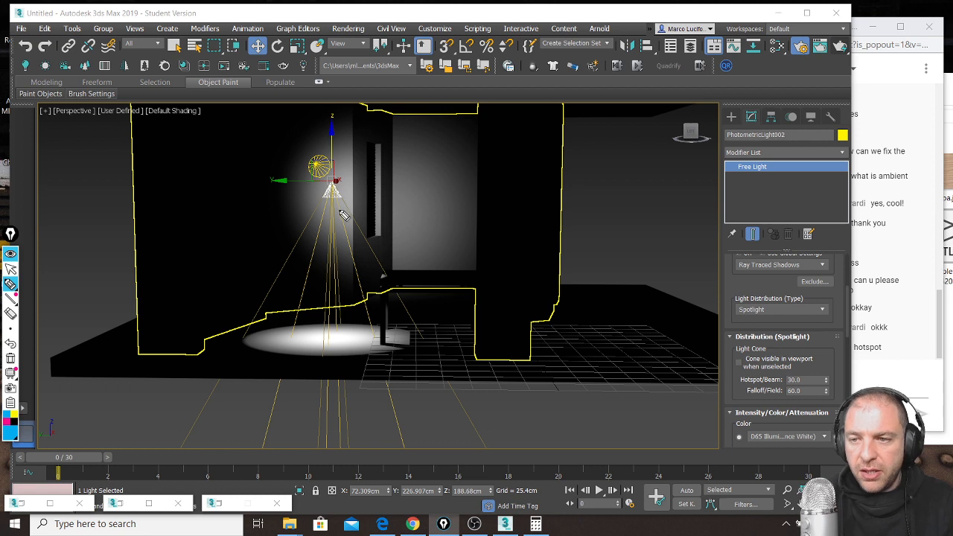
mouse_move(327, 195)
left_mouse_down()
mouse_move(297, 298)
mouse_move(317, 235)
mouse_move(339, 213)
mouse_move(374, 348)
mouse_move(367, 336)
mouse_move(341, 337)
mouse_move(337, 203)
mouse_move(316, 280)
mouse_move(318, 298)
mouse_move(333, 291)
mouse_move(349, 350)
mouse_move(299, 341)
mouse_move(372, 346)
mouse_move(305, 339)
mouse_move(357, 346)
mouse_move(341, 344)
left_mouse_up()
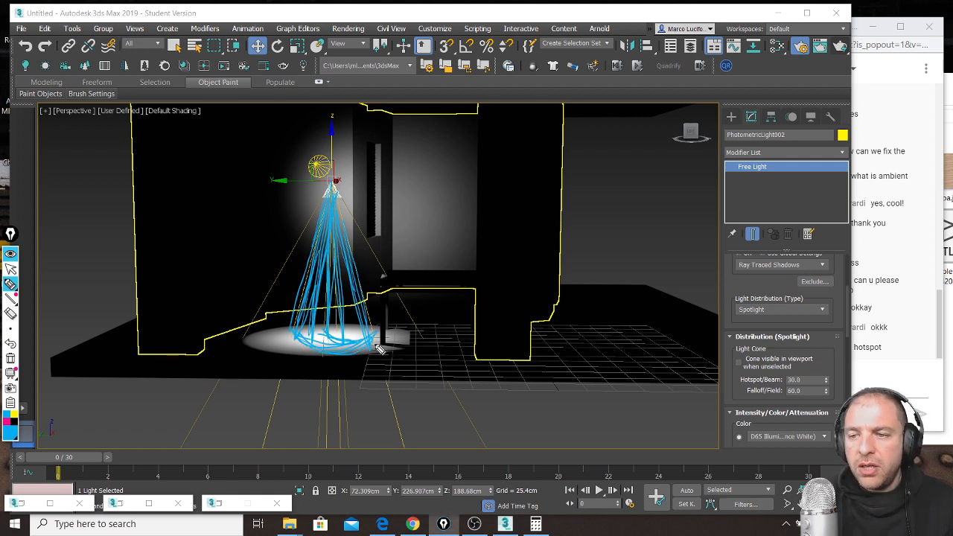
mouse_move(298, 383)
left_mouse_down()
mouse_move(367, 364)
mouse_move(389, 396)
mouse_move(408, 393)
mouse_move(446, 354)
mouse_move(432, 388)
left_mouse_up()
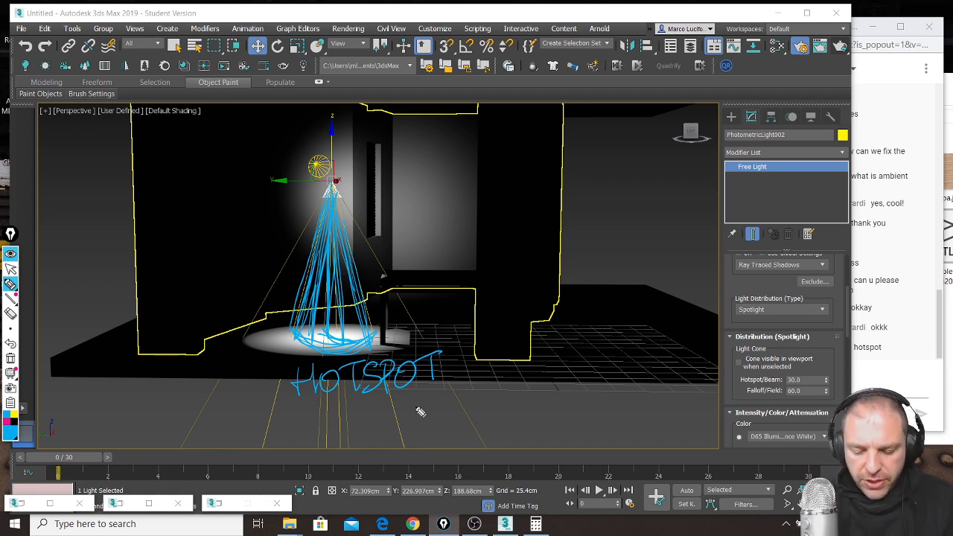
Step: Shade the hotspot area on the floor in blue and draw a blue arrow to the outer edge of the lit pool
mouse_move(294, 340)
left_mouse_down()
mouse_move(342, 346)
mouse_move(350, 336)
mouse_move(333, 336)
left_mouse_up()
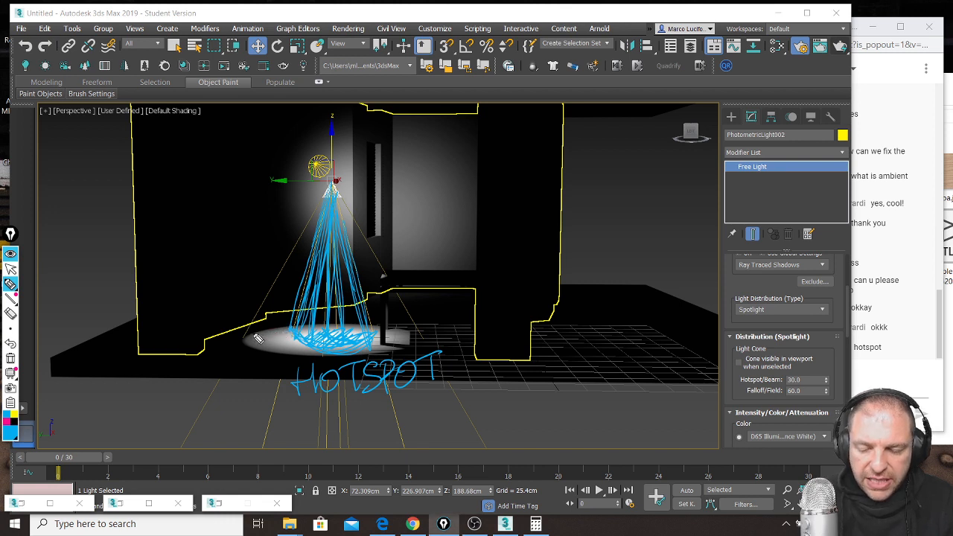
left_click_drag(240, 344, 255, 348)
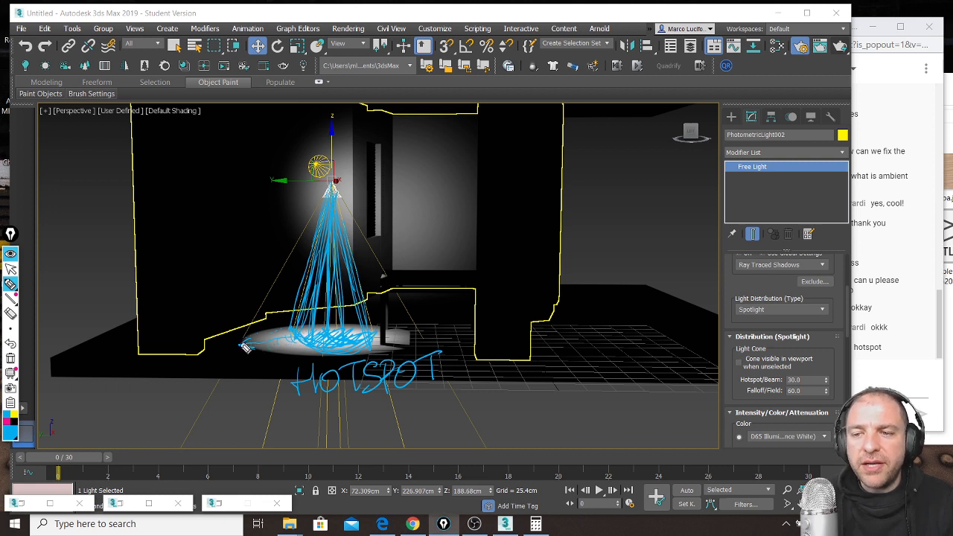
mouse_move(240, 346)
left_mouse_down()
mouse_move(232, 351)
mouse_move(244, 338)
left_mouse_up()
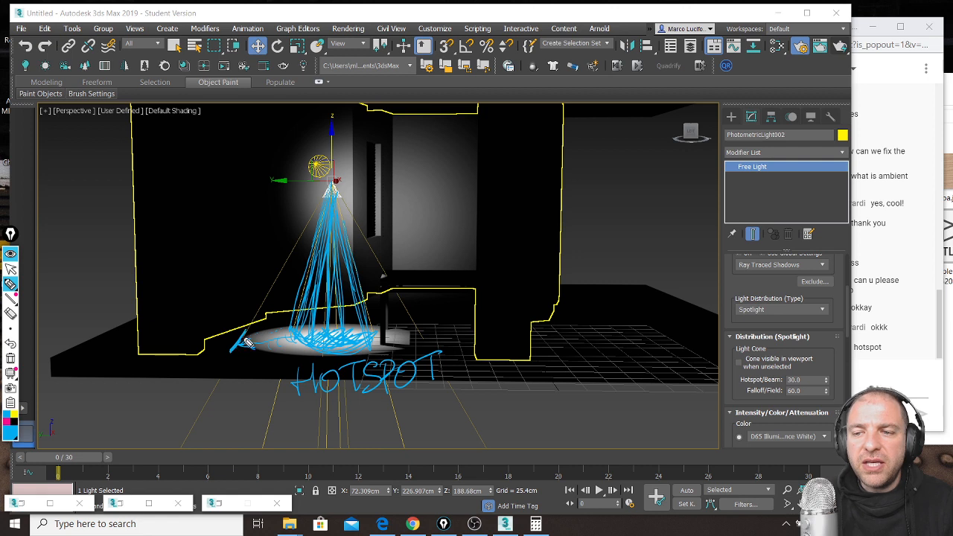
Step: Outline the second spotlight's outer cone in magenta, close its base on the floor and label it FALLOFF
left_click(28, 411)
mouse_move(333, 189)
left_mouse_down()
mouse_move(224, 358)
mouse_move(332, 198)
mouse_move(382, 259)
mouse_move(432, 361)
mouse_move(356, 197)
mouse_move(297, 246)
mouse_move(229, 360)
mouse_move(316, 215)
mouse_move(220, 364)
mouse_move(332, 183)
mouse_move(426, 358)
left_mouse_up()
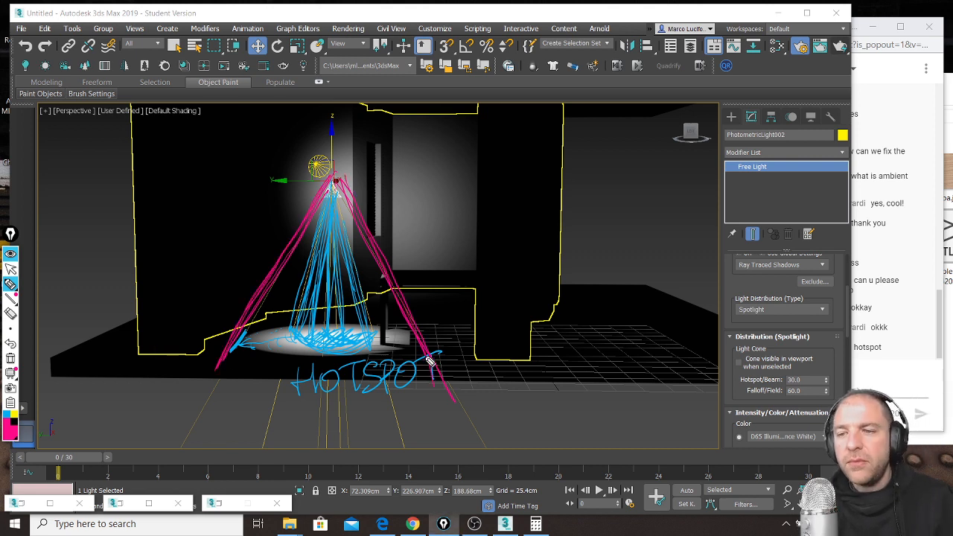
mouse_move(279, 387)
left_mouse_down()
mouse_move(236, 389)
mouse_move(434, 343)
mouse_move(223, 364)
mouse_move(434, 351)
left_mouse_up()
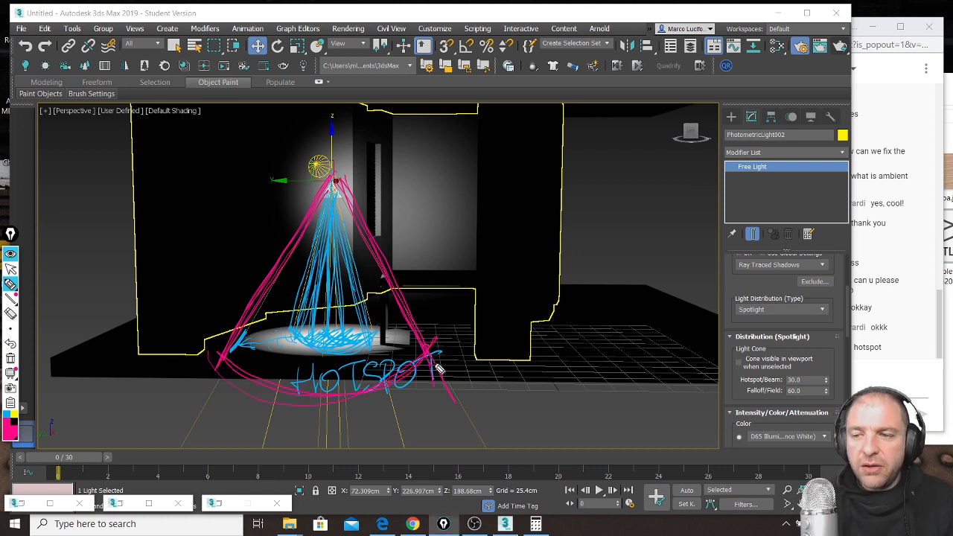
mouse_move(482, 385)
left_mouse_down()
mouse_move(487, 418)
mouse_move(480, 391)
mouse_move(525, 383)
mouse_move(543, 410)
mouse_move(606, 377)
mouse_move(602, 397)
left_mouse_up()
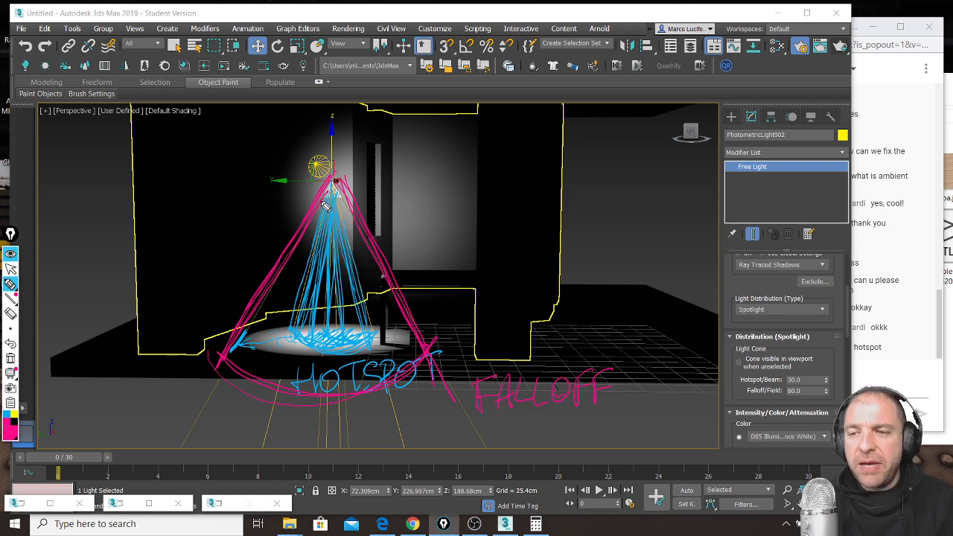
Step: Sketch more magenta rays from the second spotlight, both within the falloff cone and outside it on either side
mouse_move(363, 202)
left_mouse_down()
mouse_move(495, 312)
mouse_move(457, 292)
left_mouse_up()
mouse_move(311, 192)
left_mouse_down()
mouse_move(149, 292)
mouse_move(187, 282)
left_mouse_up()
left_click_drag(363, 201, 511, 290)
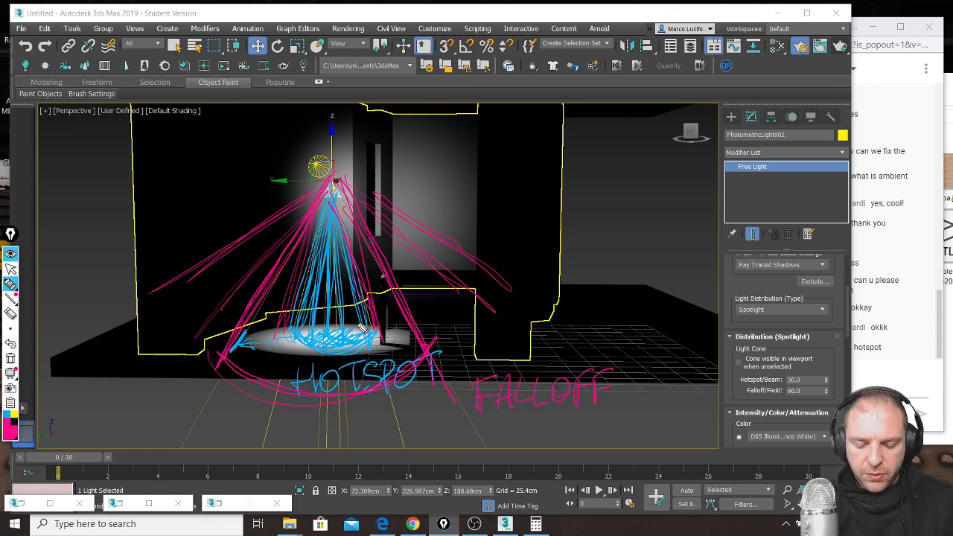
Step: Sketch yellow light rays from the spotlight to the lit floor area and clear all the annotations
left_click(6, 415)
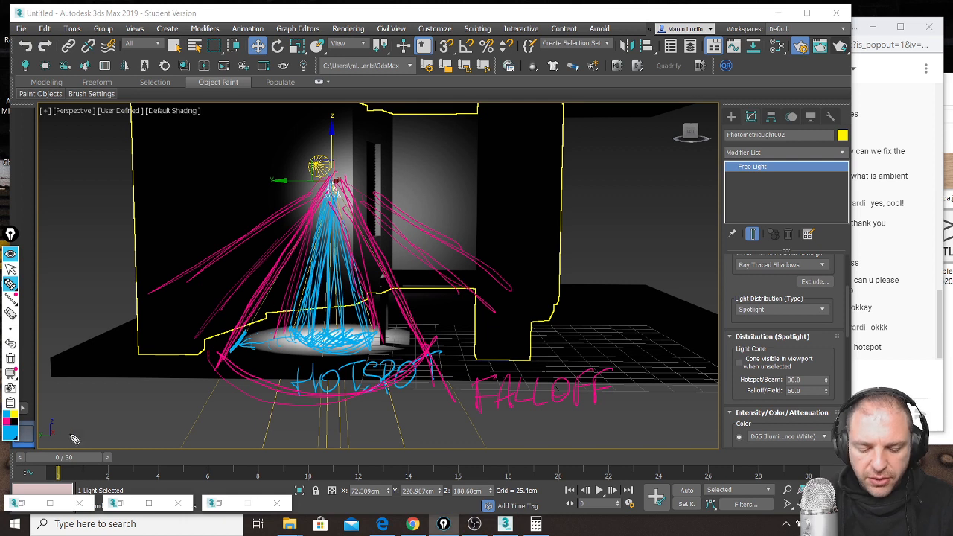
left_click(12, 406)
left_click(14, 420)
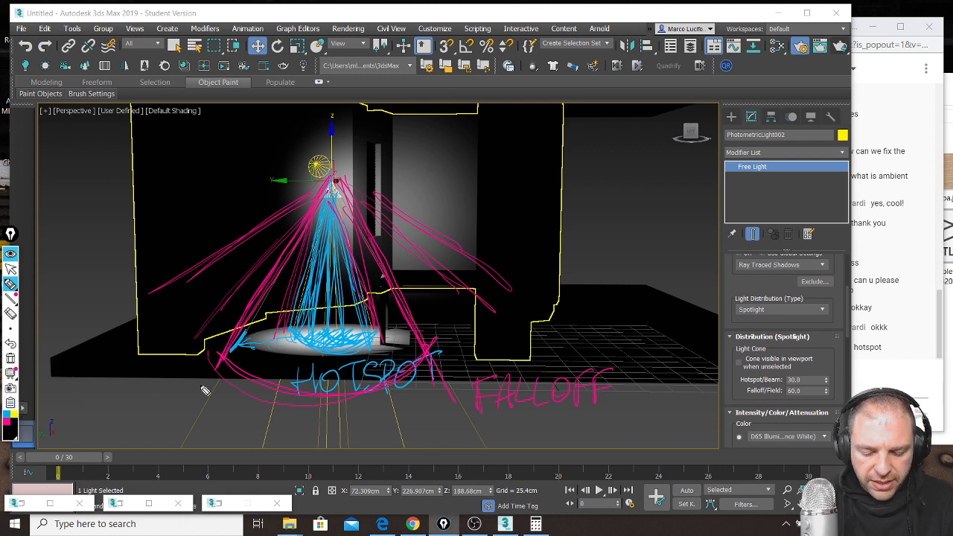
left_click(17, 420)
mouse_move(341, 205)
left_mouse_down()
mouse_move(322, 305)
mouse_move(331, 201)
mouse_move(335, 328)
mouse_move(328, 220)
mouse_move(323, 335)
mouse_move(322, 206)
mouse_move(276, 327)
mouse_move(372, 223)
mouse_move(376, 334)
mouse_move(383, 316)
left_mouse_up()
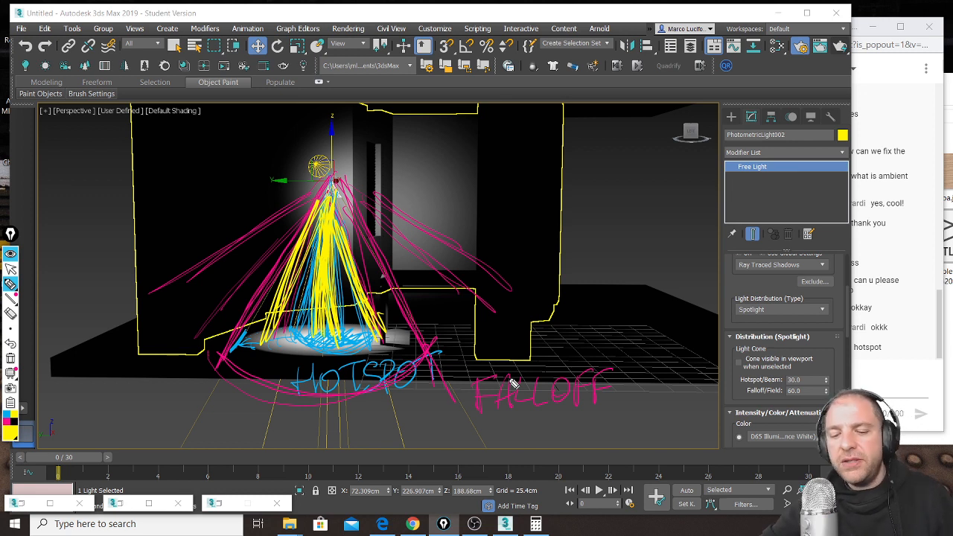
key("ctrl+shift+7")
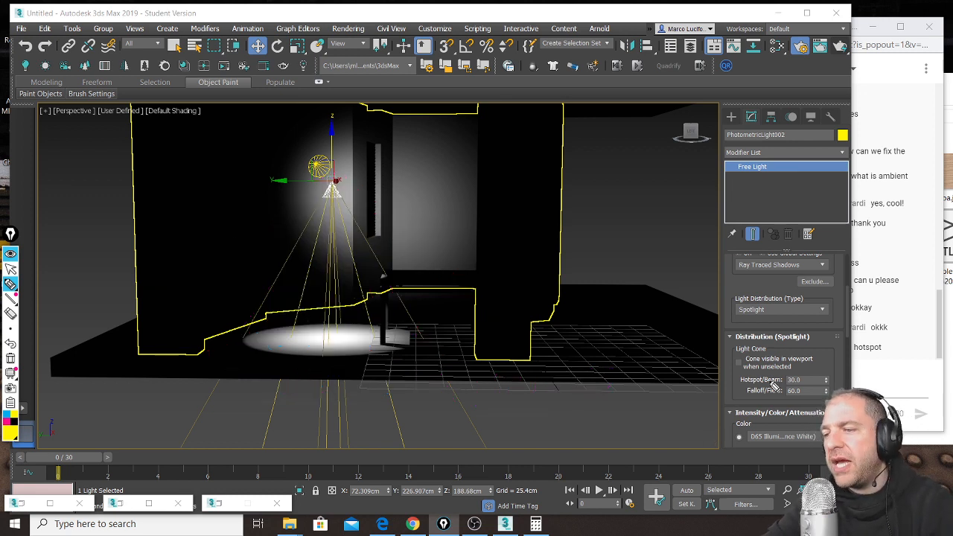
key("ctrl+shift+2")
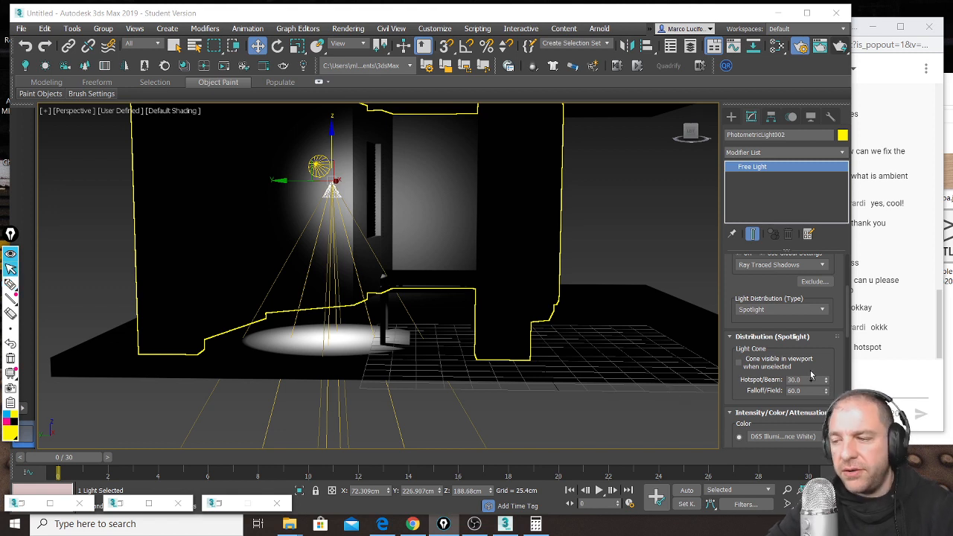
Step: Narrow the second spotlight's hotspot to 10 and its falloff to 12
left_click_drag(826, 383, 829, 388)
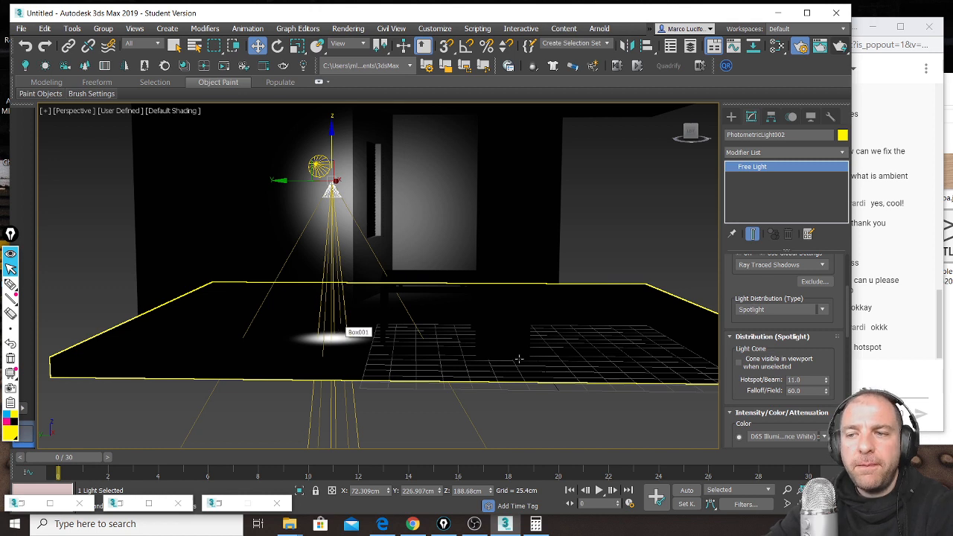
left_click_drag(826, 392, 827, 419)
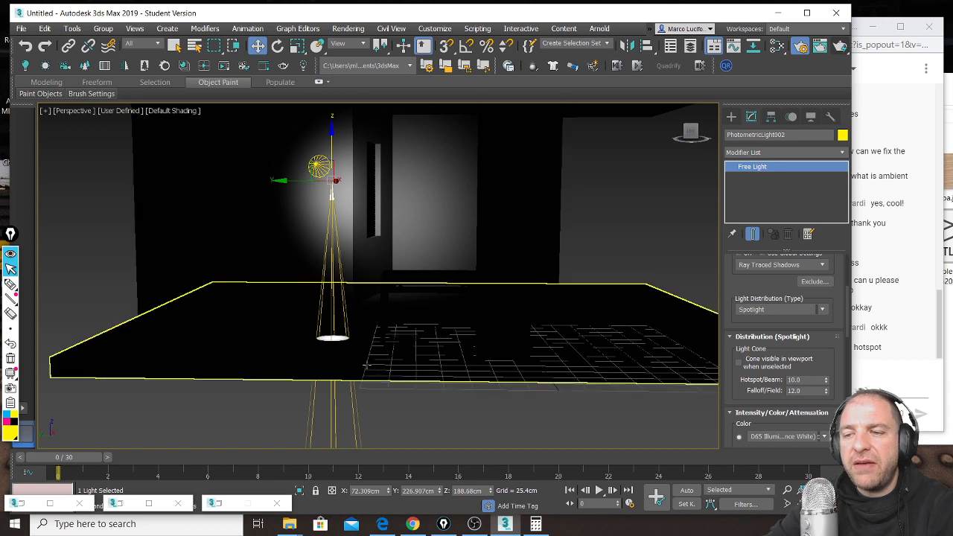
Step: Widen the second spotlight's falloff to 36 and finally to 80 to soften the edge of the light pool
scroll(322, 346, "up", 3)
scroll(322, 347, "up", 4)
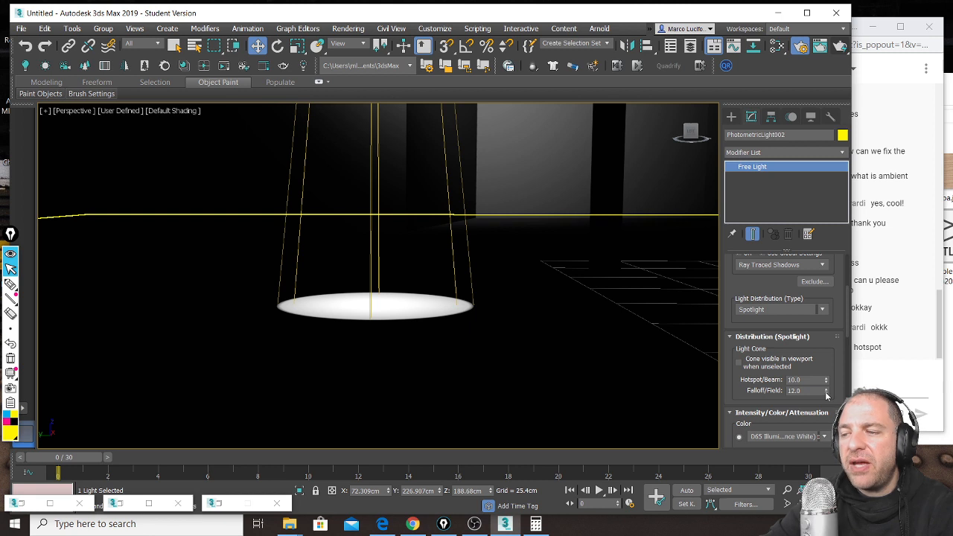
left_click_drag(825, 391, 824, 380)
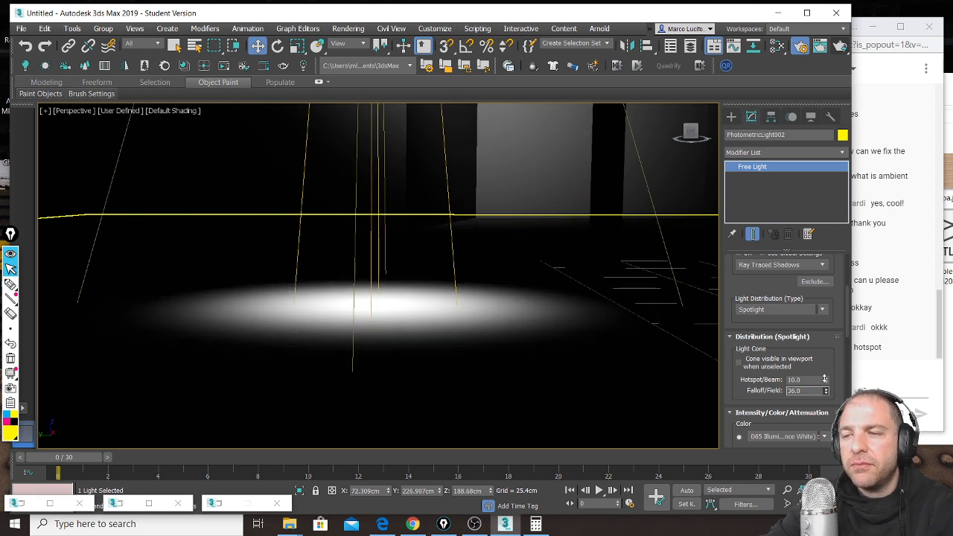
scroll(257, 301, "down", 3)
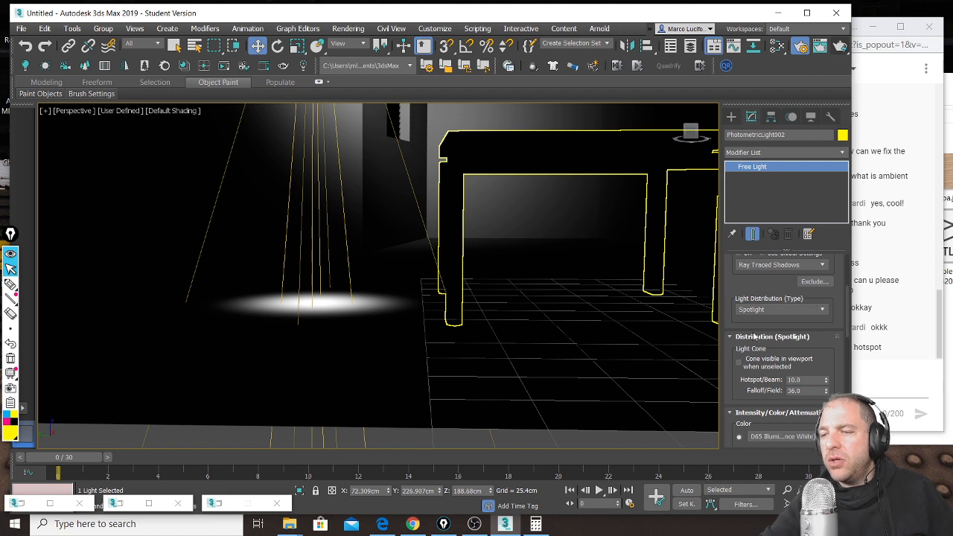
left_click_drag(826, 392, 830, 374)
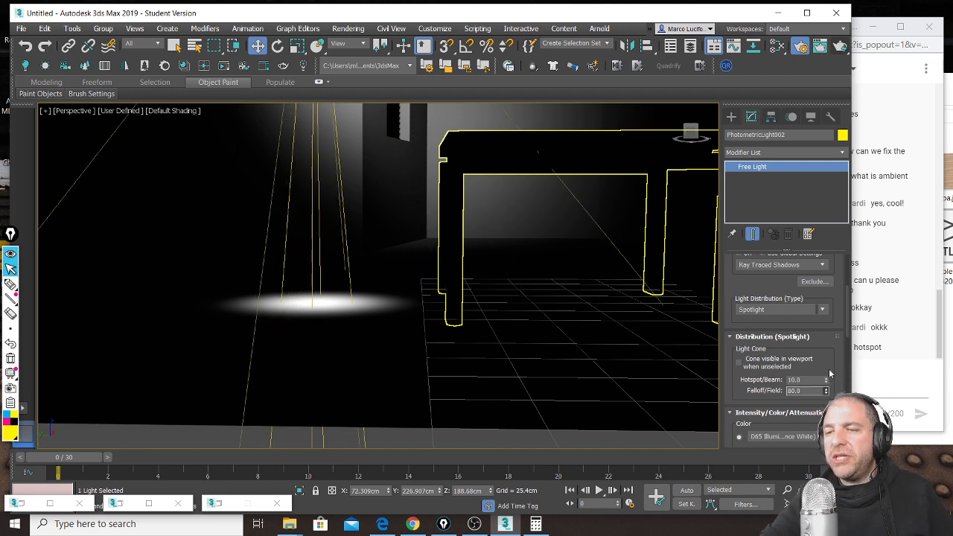
Step: Move the second spotlight toward the table's edge, to about Y 168 cm and Z 190 cm
left_click(939, 357)
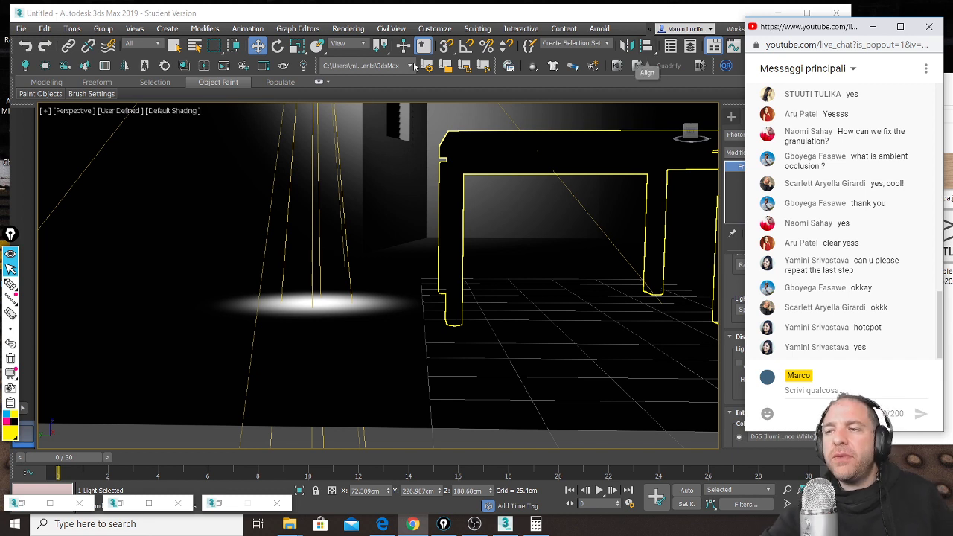
left_click(12, 269)
middle_click_drag(479, 279, 478, 290)
scroll(478, 290, "down", 3)
middle_click_drag(484, 230, 470, 311)
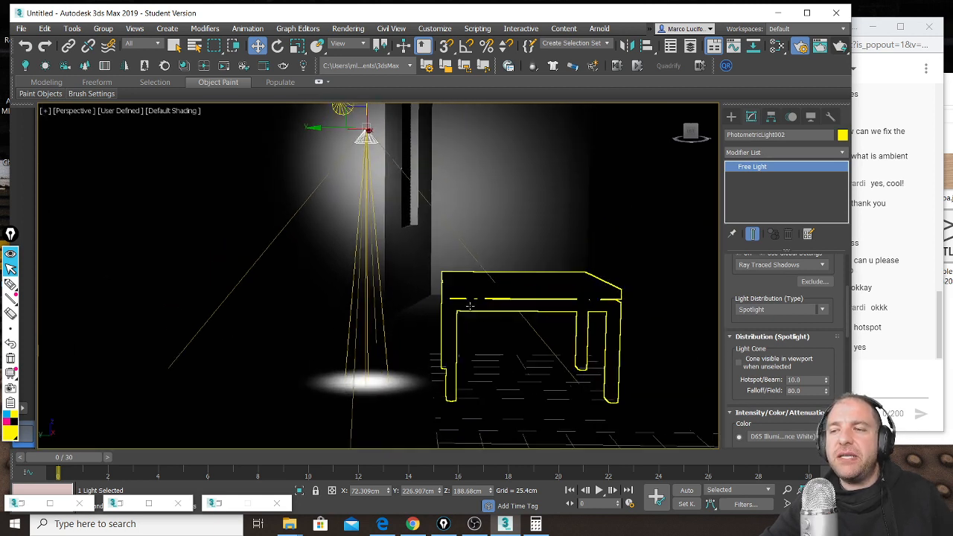
scroll(465, 310, "down", 3)
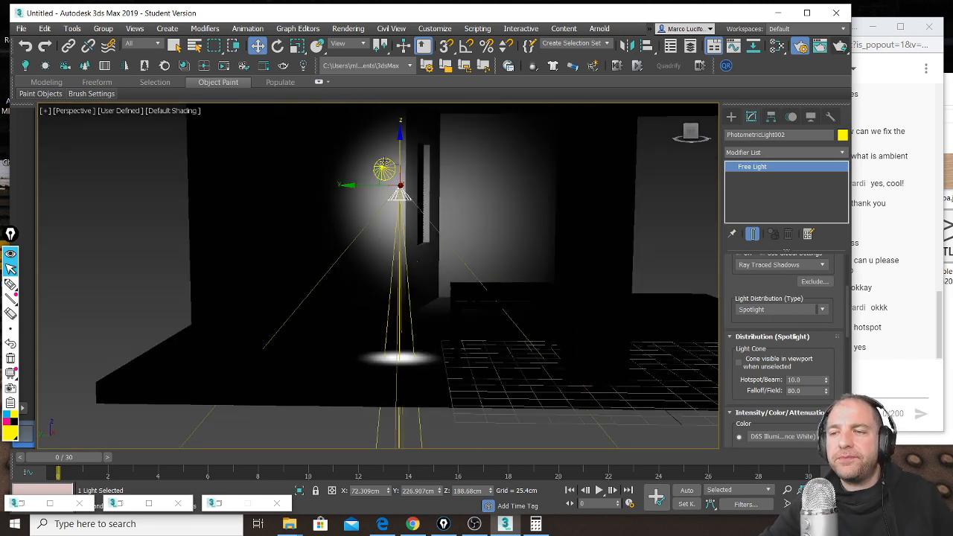
left_click_drag(389, 167, 443, 163)
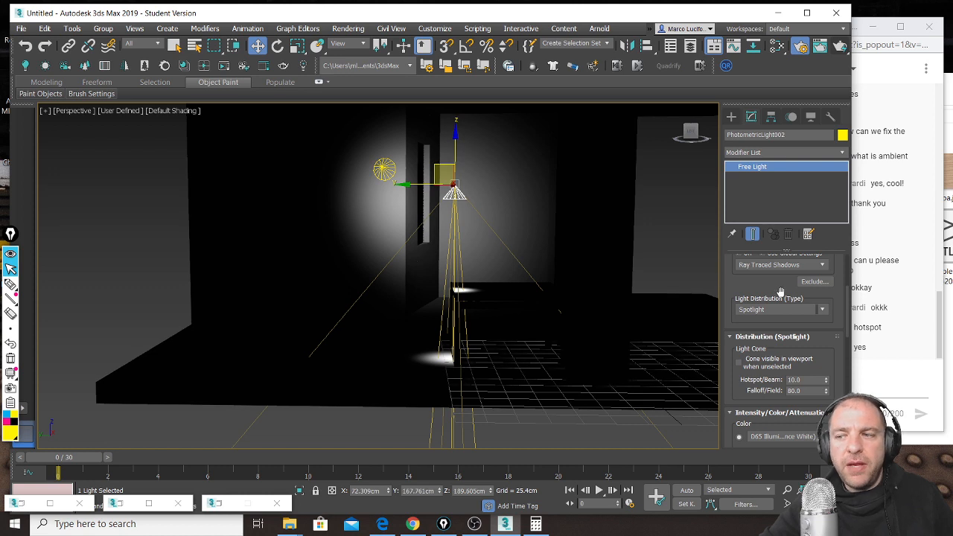
Step: Write °K in yellow beside the light's colour settings, erase it, rewrite it as K and erase that too
left_click_drag(767, 287, 767, 277)
scroll(768, 278, "down", 3)
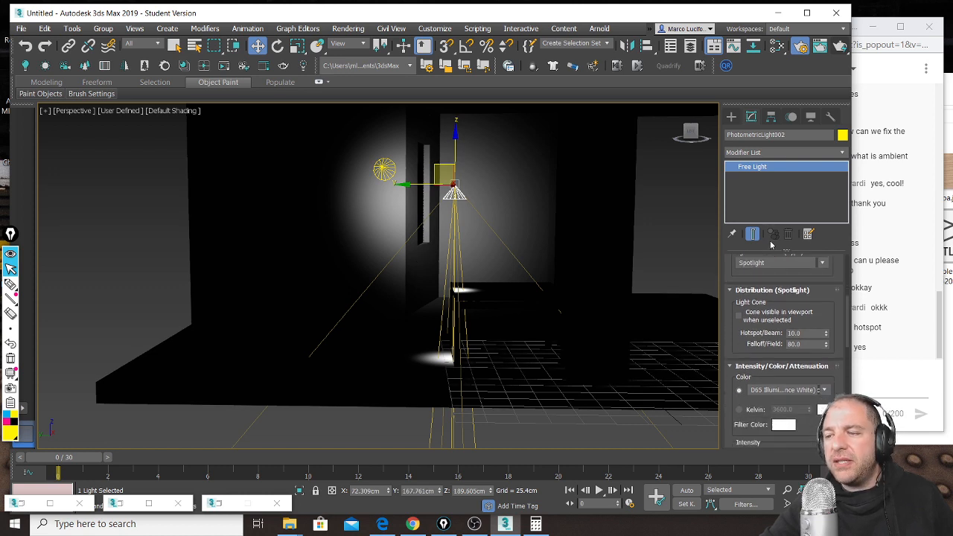
left_click_drag(738, 330, 738, 328)
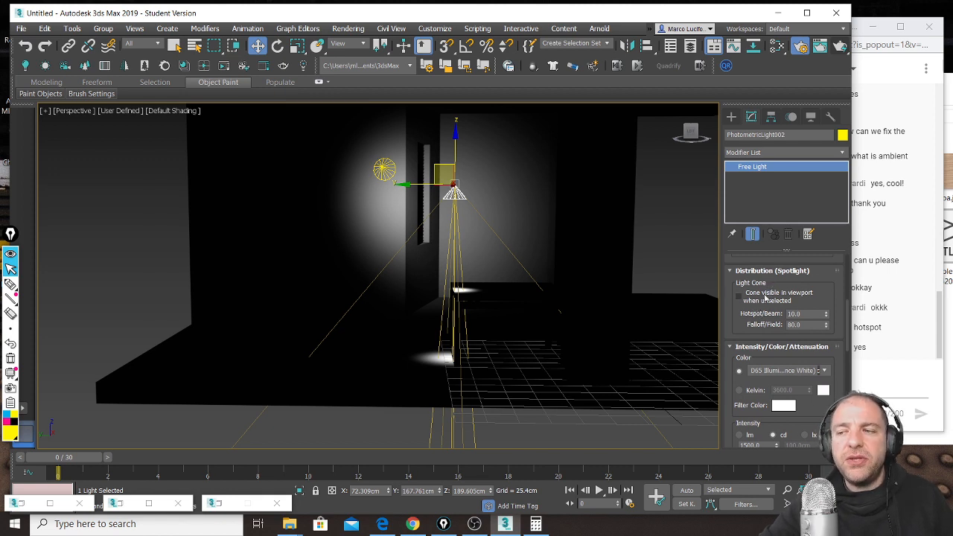
left_click_drag(755, 330, 744, 263)
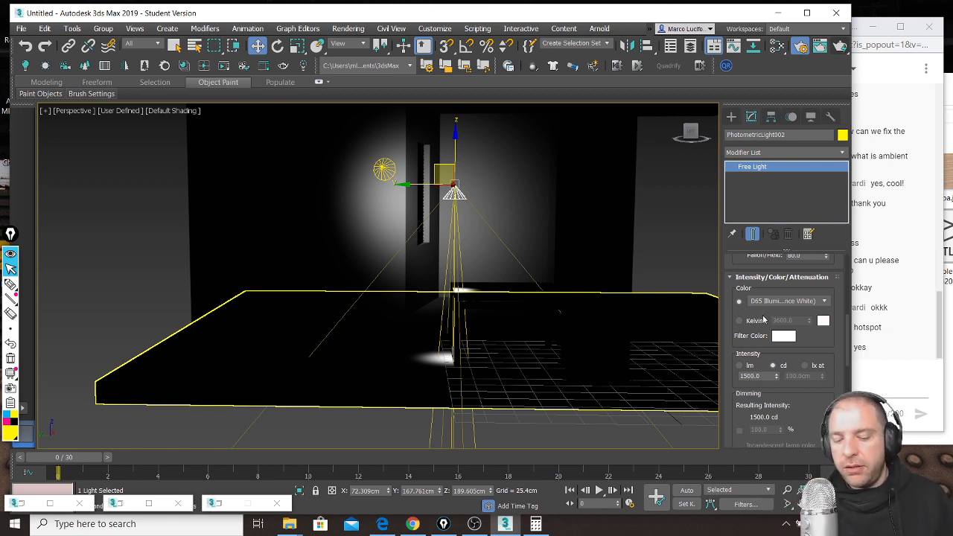
key("ctrl+shift+3")
mouse_move(674, 187)
left_mouse_down()
mouse_move(672, 266)
mouse_move(683, 216)
mouse_move(694, 259)
left_mouse_up()
left_click_drag(660, 177, 659, 178)
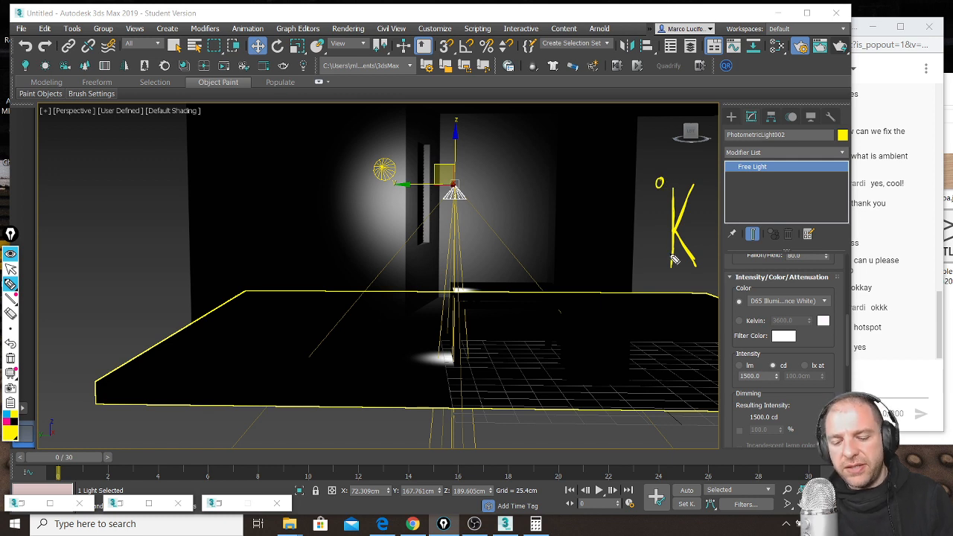
key("ctrl+shift+7")
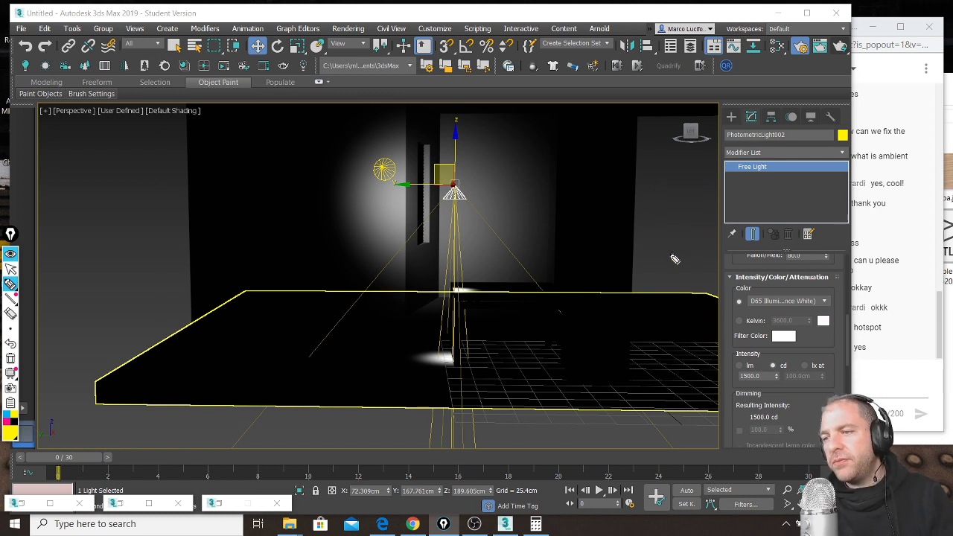
left_click_drag(670, 186, 669, 237)
mouse_move(692, 187)
left_mouse_down()
mouse_move(685, 210)
mouse_move(699, 240)
left_mouse_up()
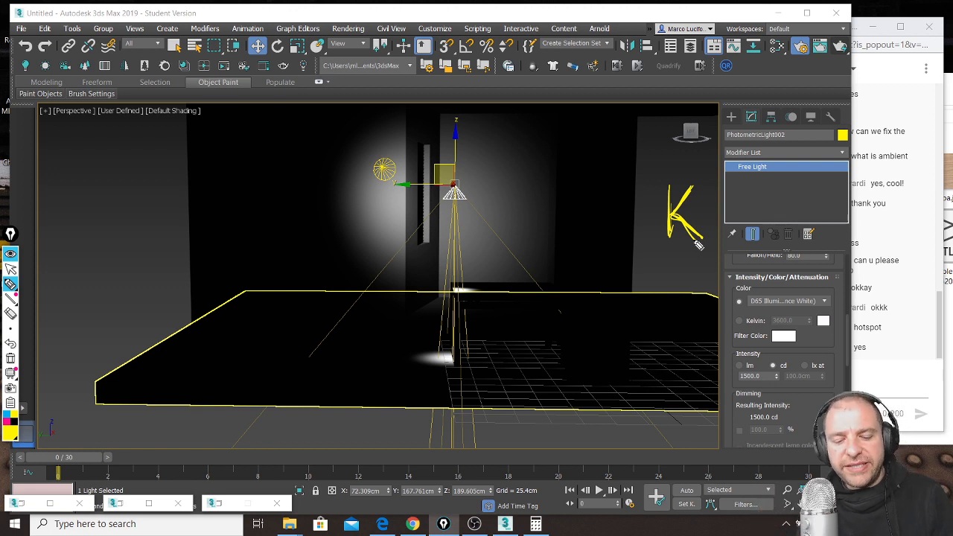
key("ctrl+shift+7")
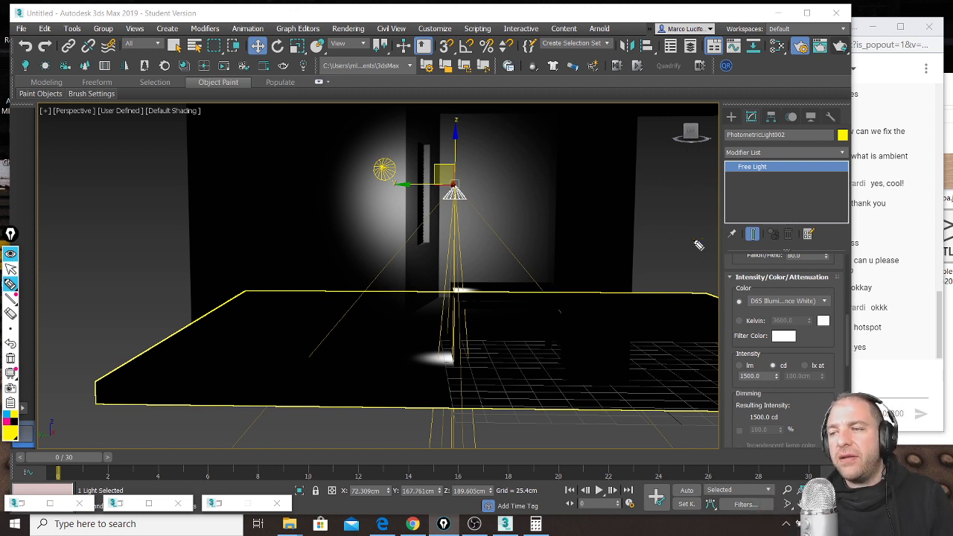
Step: Switch the second spotlight's colour definition to Kelvin temperature
left_click(11, 269)
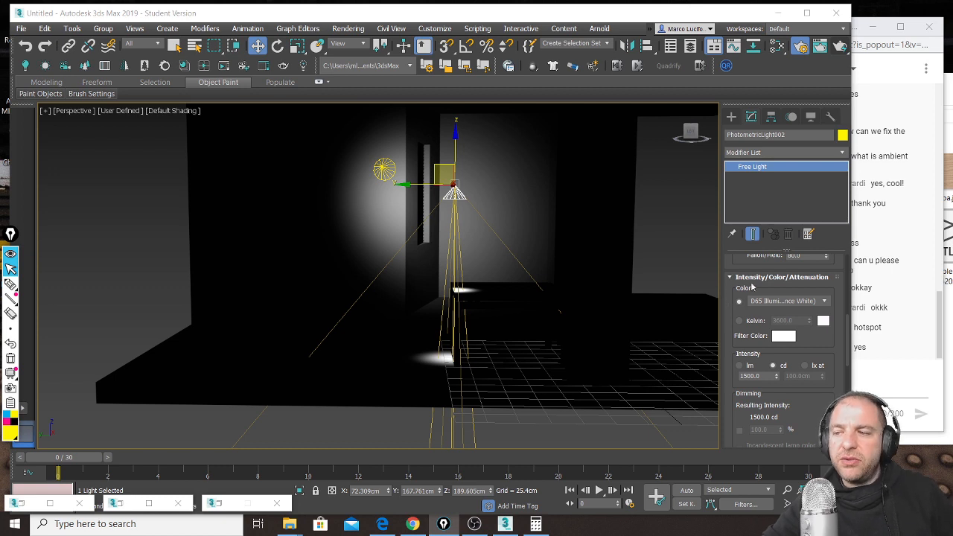
left_click(739, 321)
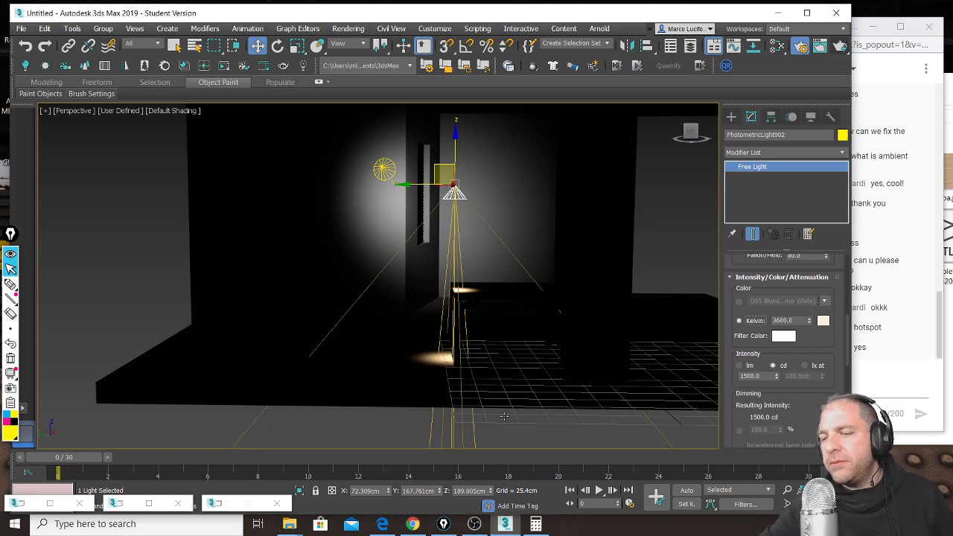
Step: Switch to the Edge browser and view the Philips LED Reflector's specifications and its product overview
left_click(382, 524)
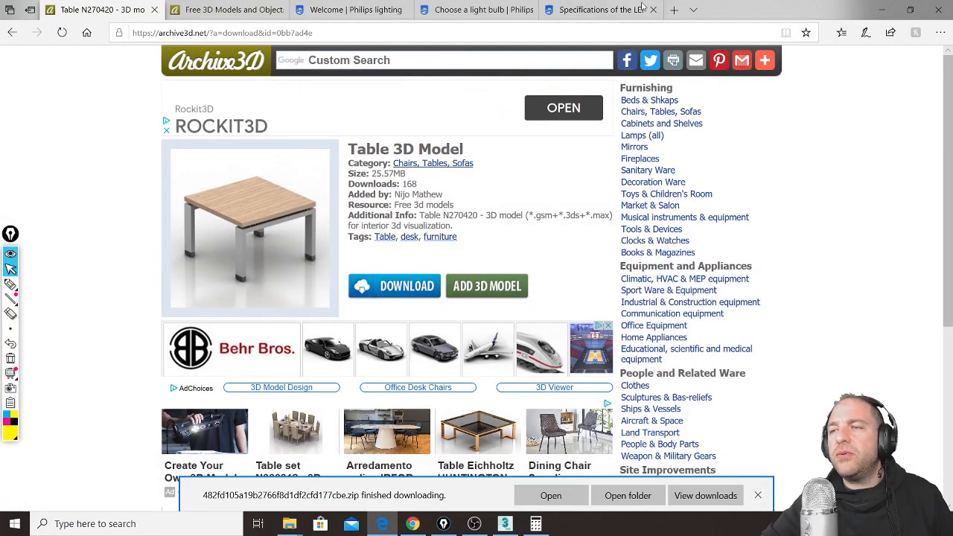
left_click(604, 9)
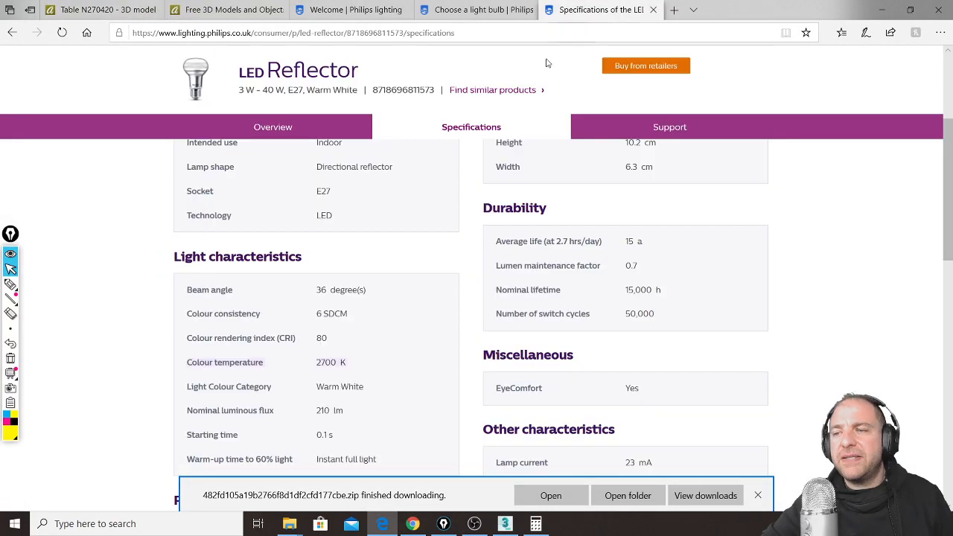
scroll(354, 253, "up", 2)
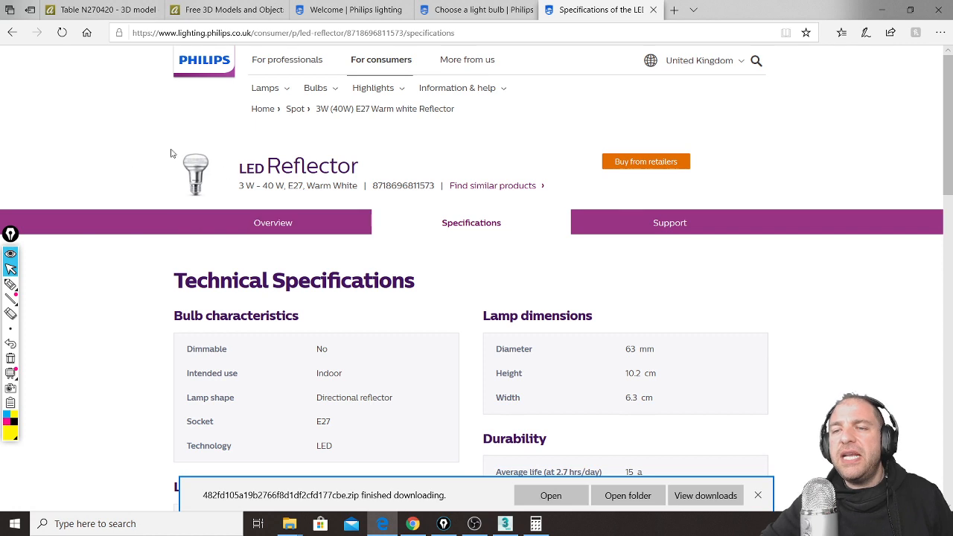
left_click(296, 233)
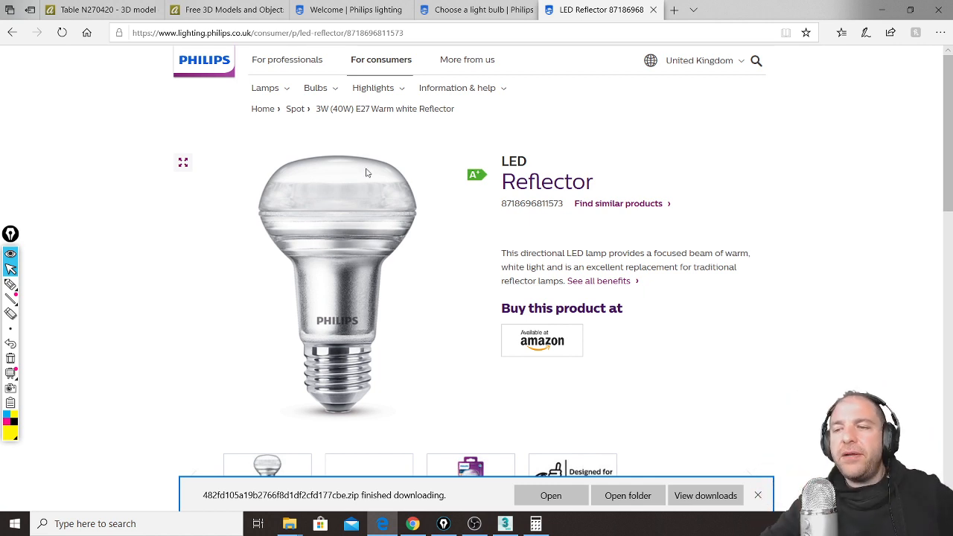
Step: Open the Philips LED Reflector's specifications and examine its light characteristics, highlighting the colour temperature entry
scroll(384, 183, "down", 1)
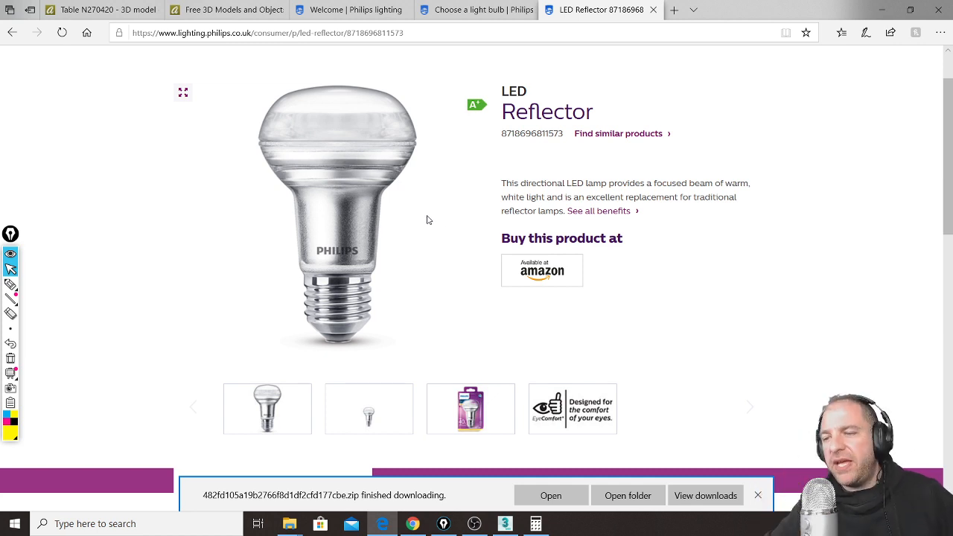
scroll(443, 222, "down", 2)
scroll(446, 221, "down", 2)
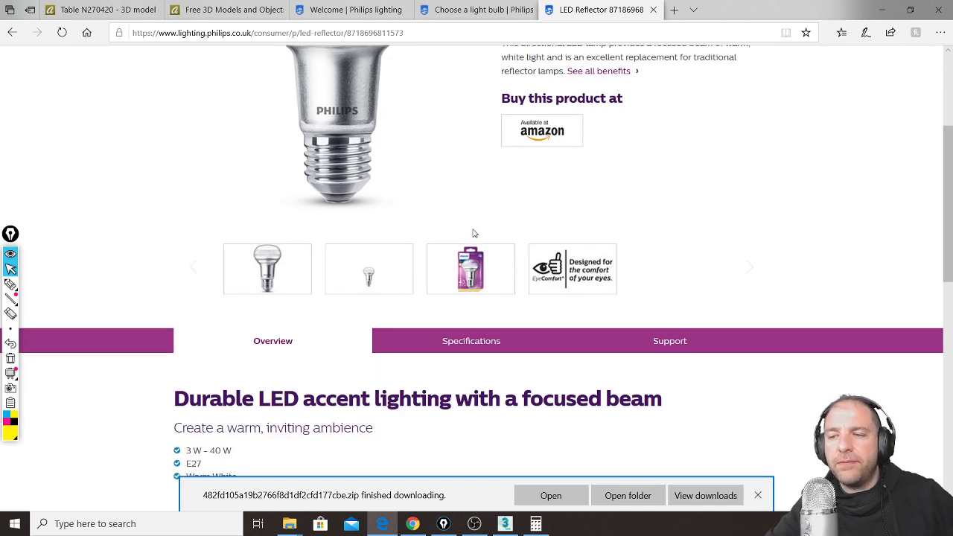
scroll(476, 221, "down", 2)
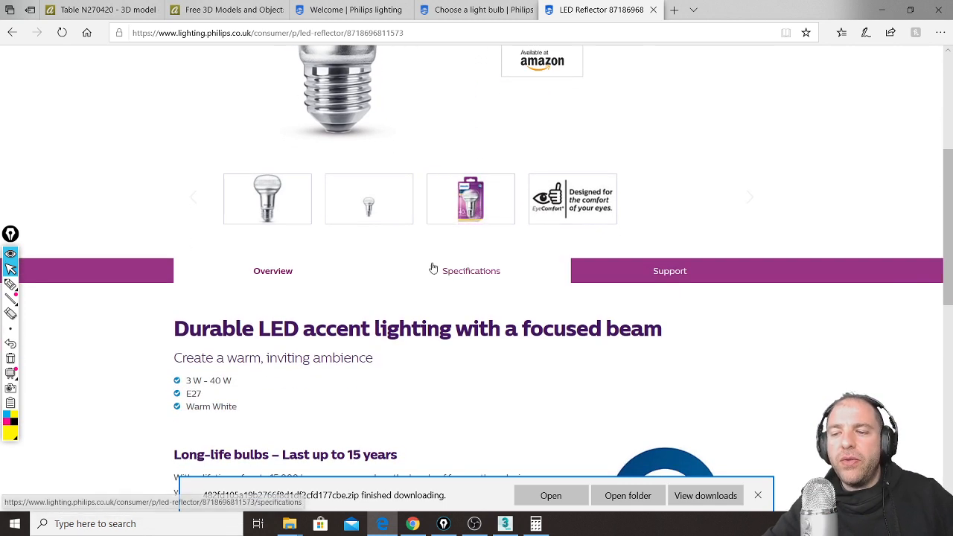
left_click(489, 277)
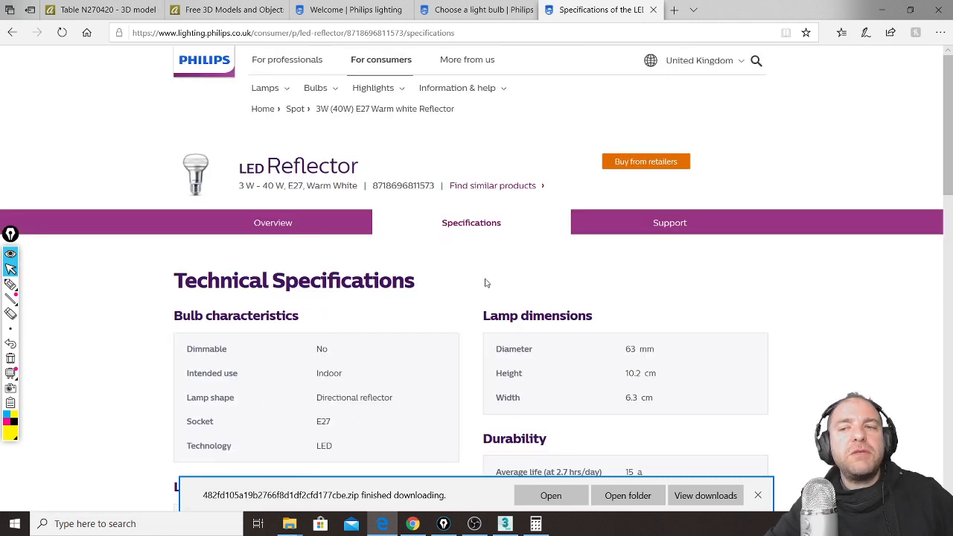
scroll(439, 238, "down", 3)
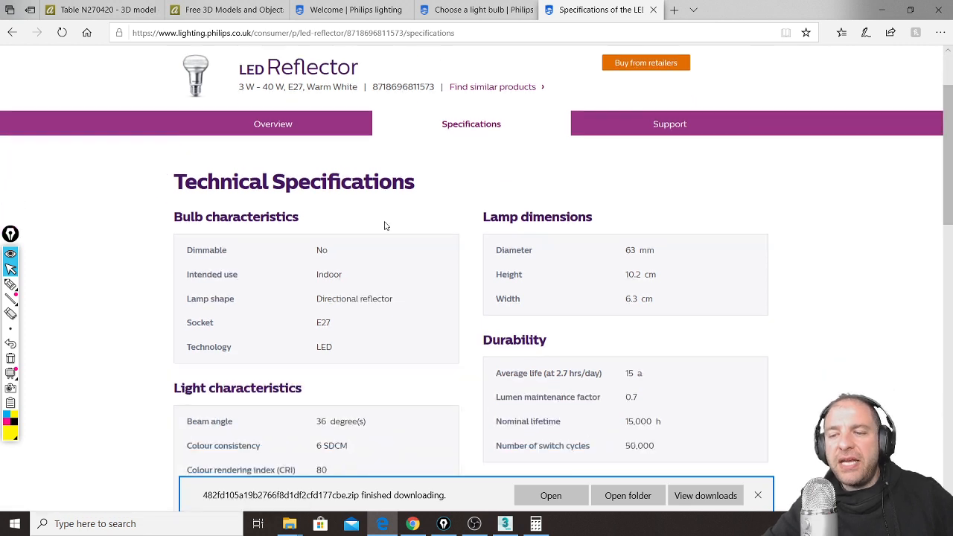
left_click_drag(186, 333, 304, 330)
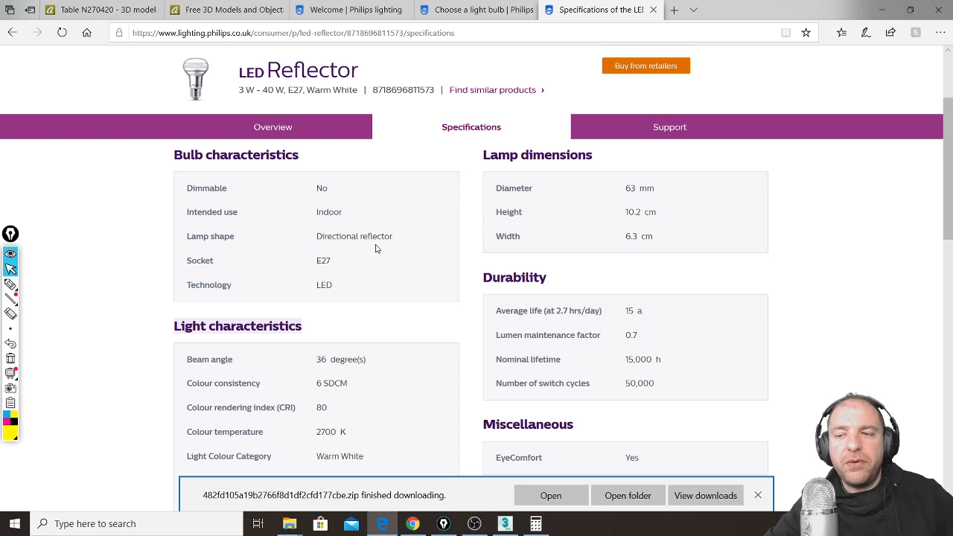
scroll(352, 289, "down", 1)
left_click(190, 361)
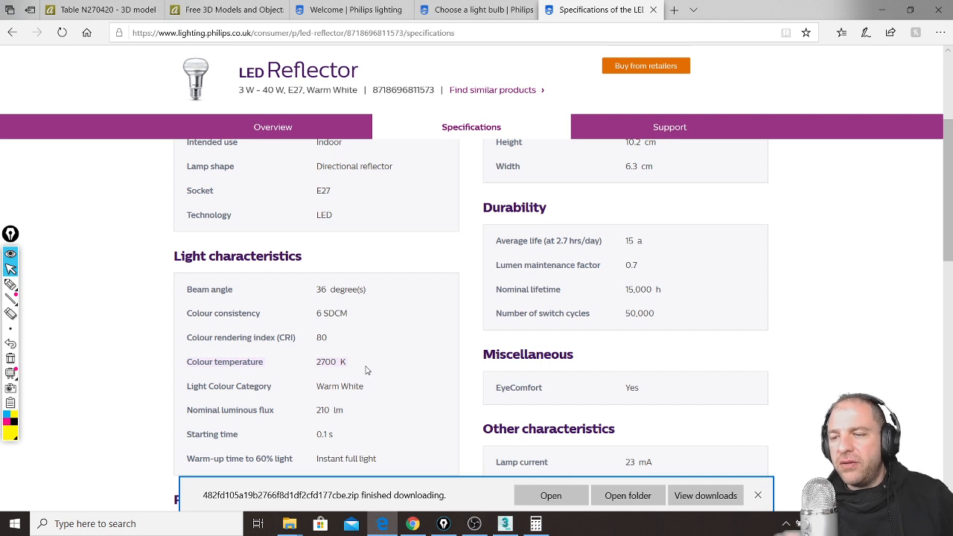
Step: Switch back to 3ds Max and set the second spotlight's Kelvin colour temperature to 2700
left_click(512, 524)
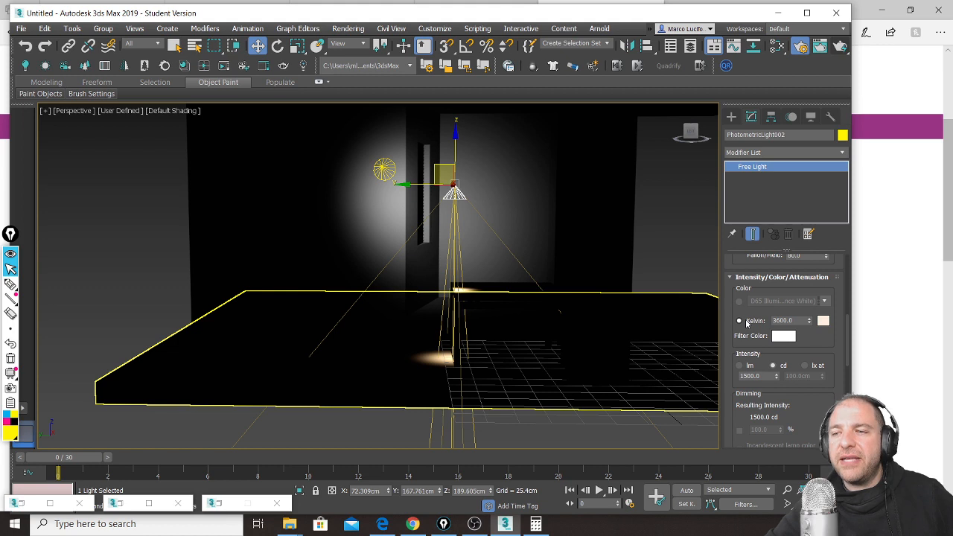
double_click(793, 321)
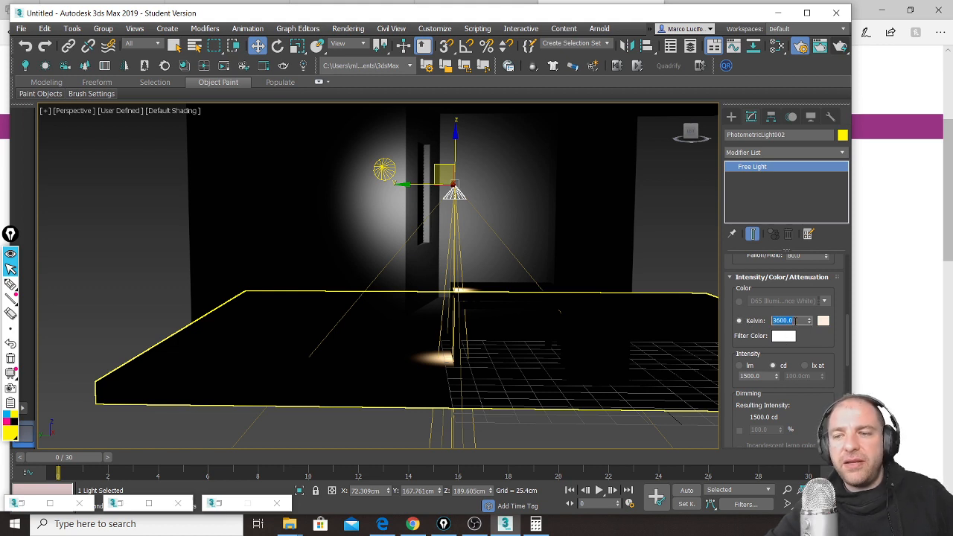
type("2700")
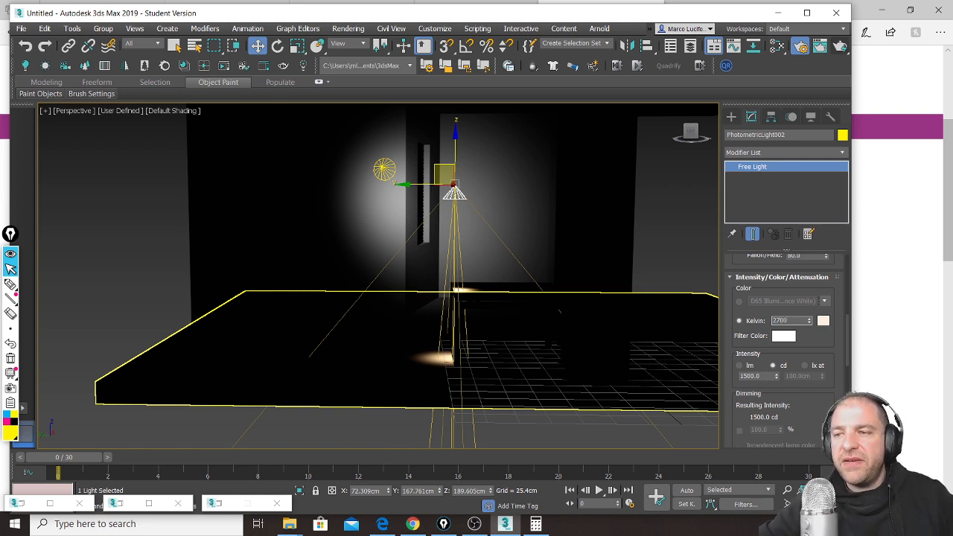
key("Return")
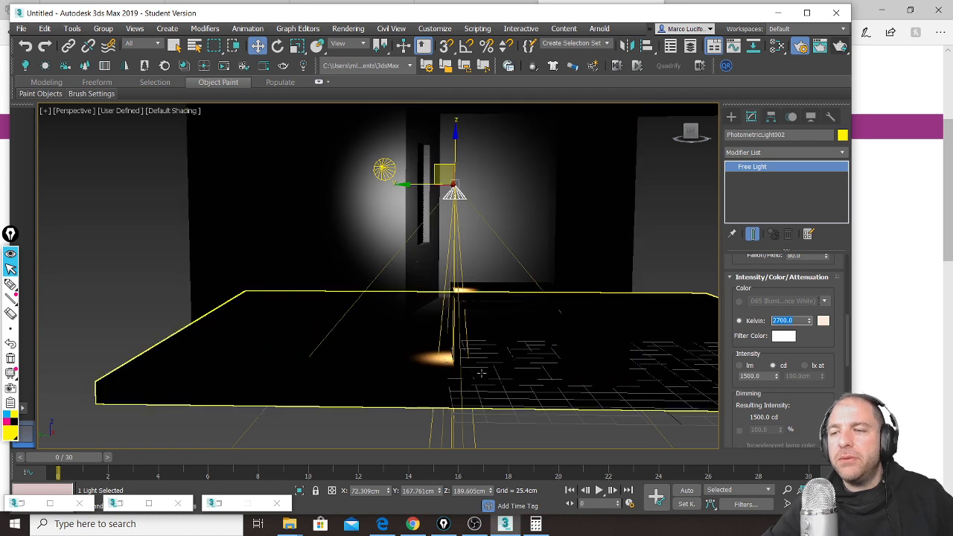
Step: Move the second spotlight along Y to about 179 cm so its warm pool spreads over the table's edge and the floor
middle_click_drag(412, 288, 430, 294, "alt")
left_click_drag(434, 185, 423, 184)
scroll(421, 338, "up", 5)
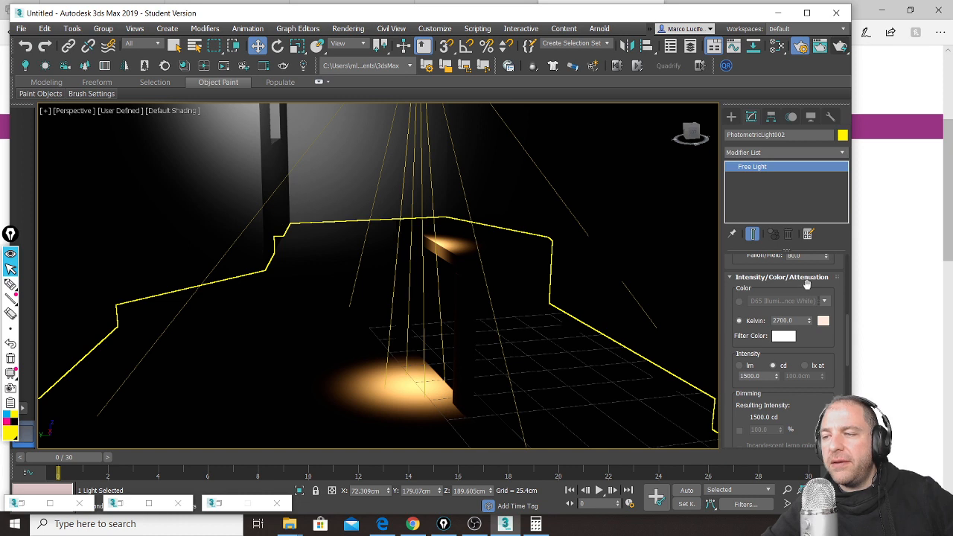
left_click_drag(807, 285, 808, 326)
left_click_drag(825, 285, 826, 269)
scroll(463, 307, "down", 5)
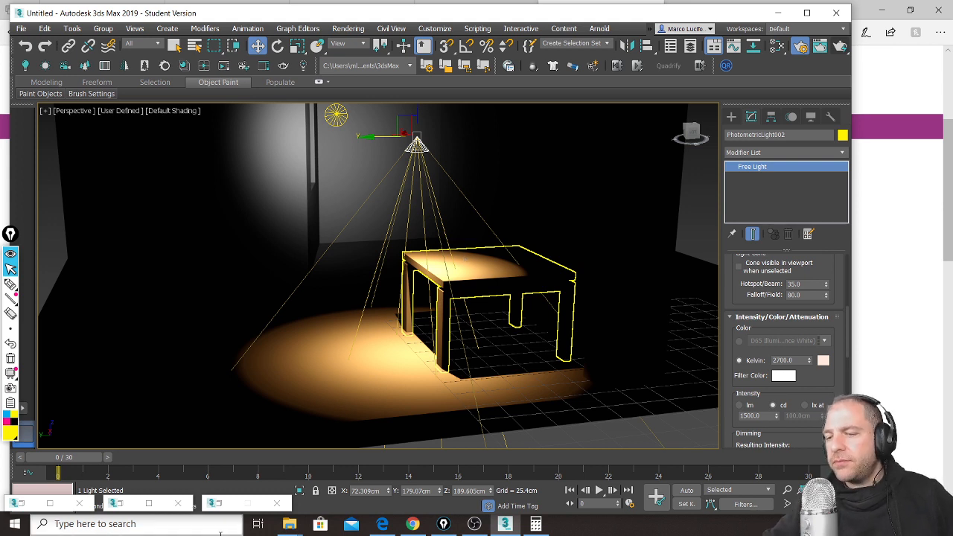
Step: Check the live chat in Chrome, return to 3ds Max and set the second spotlight's Kelvin colour temperature to 6500
left_click(412, 523)
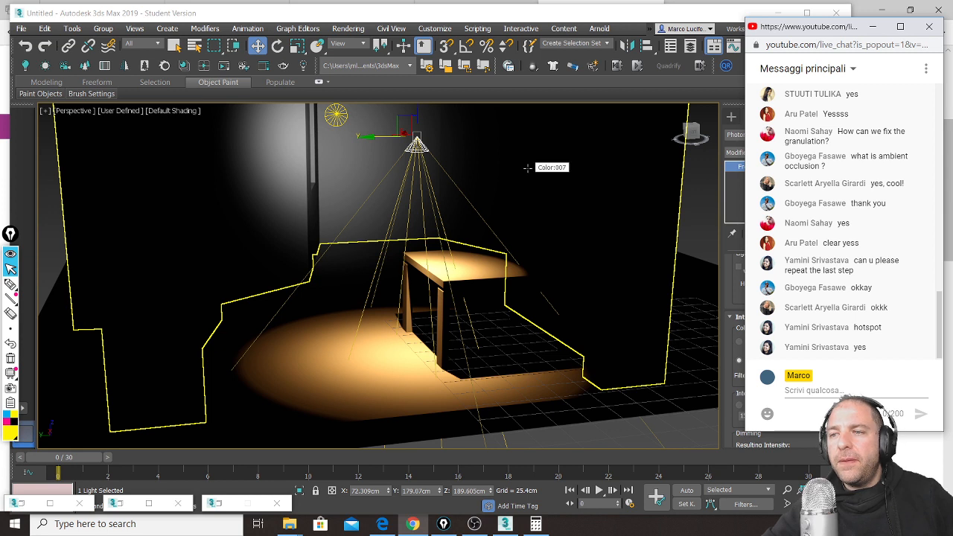
left_click(435, 16)
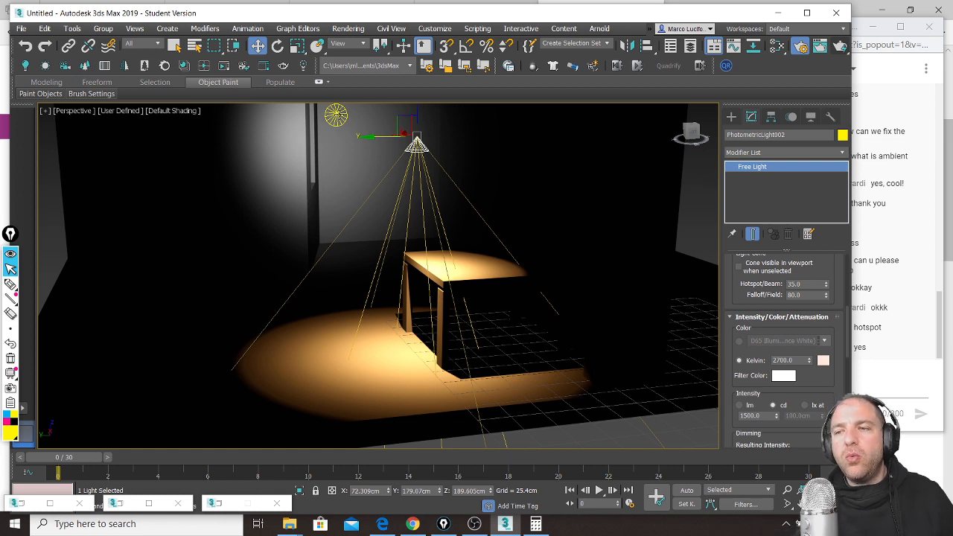
left_click_drag(809, 360, 816, 310)
left_click_drag(796, 360, 730, 364)
type("6500")
key("Return")
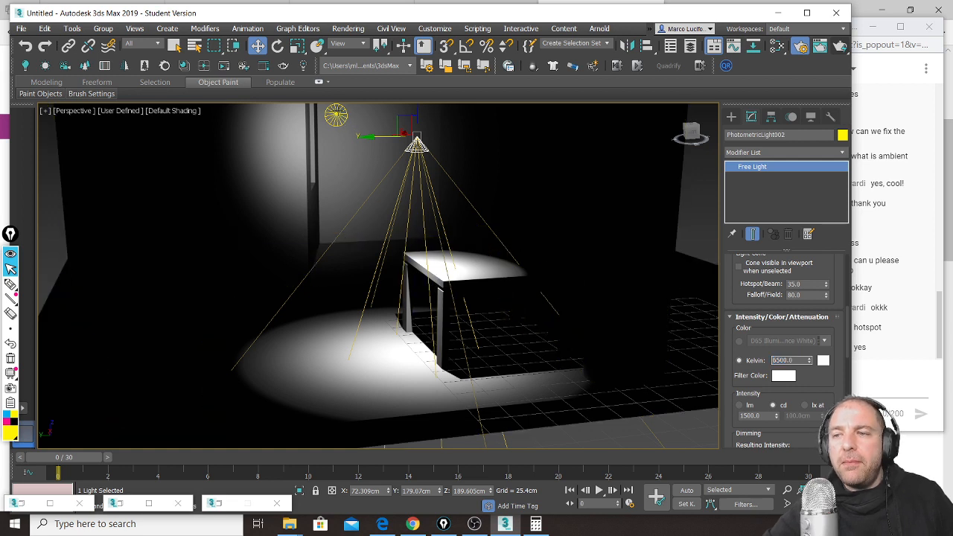
Step: Move the first spotlight to about X -141, Y 280 and Z 129 cm and rotate it to aim upward across the room
left_click(338, 118)
left_click_drag(321, 110, 358, 224)
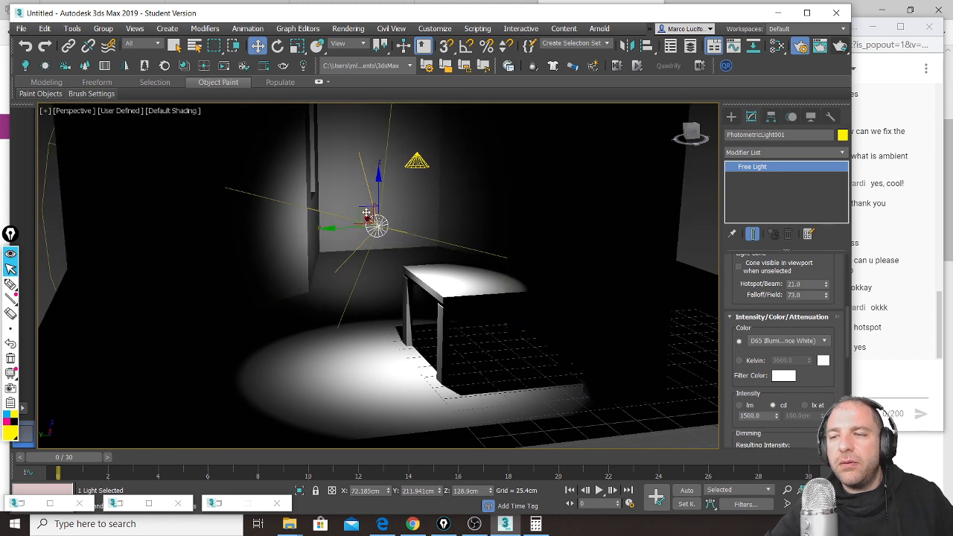
left_click_drag(359, 224, 365, 317)
left_click(277, 46)
left_click(259, 46)
left_click(276, 45)
left_click_drag(359, 253, 360, 278)
middle_click_drag(363, 285, 308, 285)
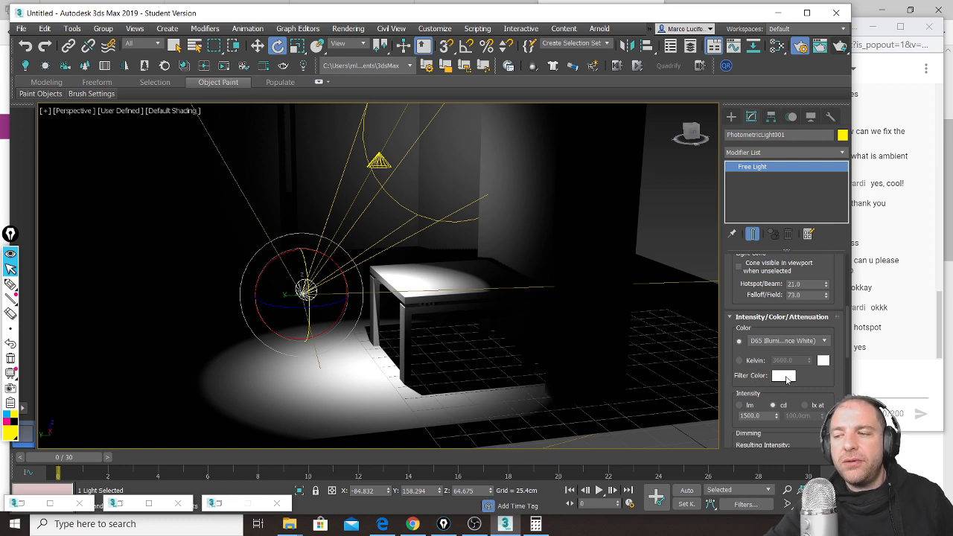
Step: Set the first spotlight's filter colour to purple with Red 123, Green 0 and Blue 248
left_click(784, 376)
left_click_drag(266, 206, 637, 156)
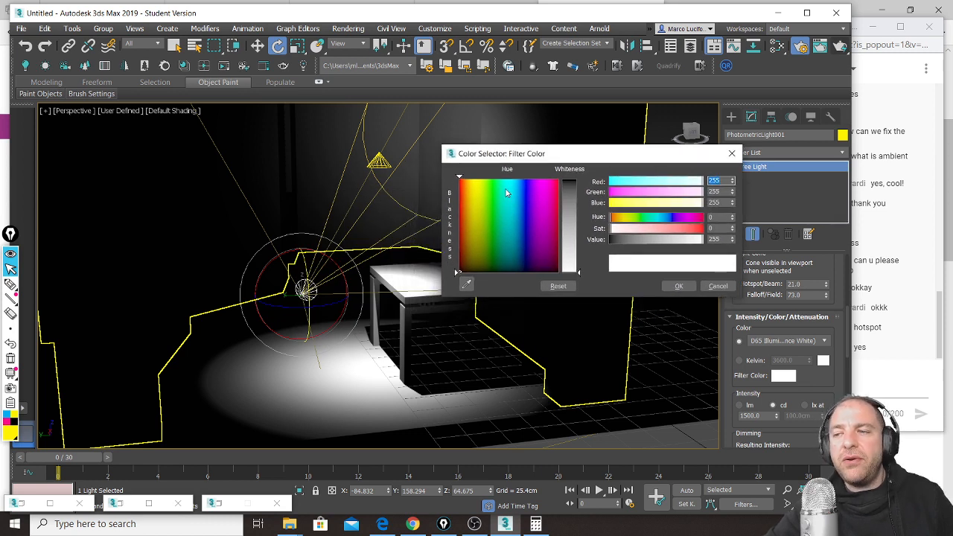
left_click(533, 181)
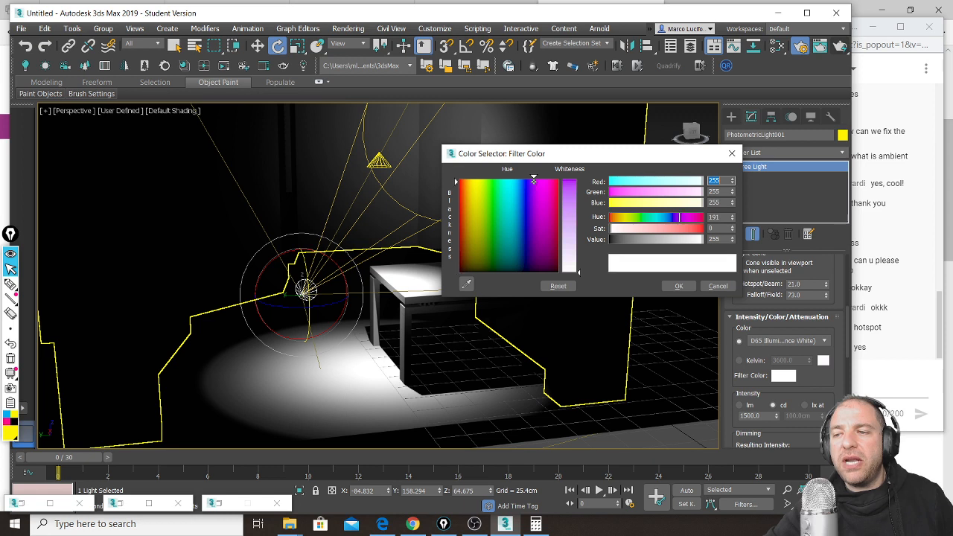
left_click_drag(581, 275, 580, 181)
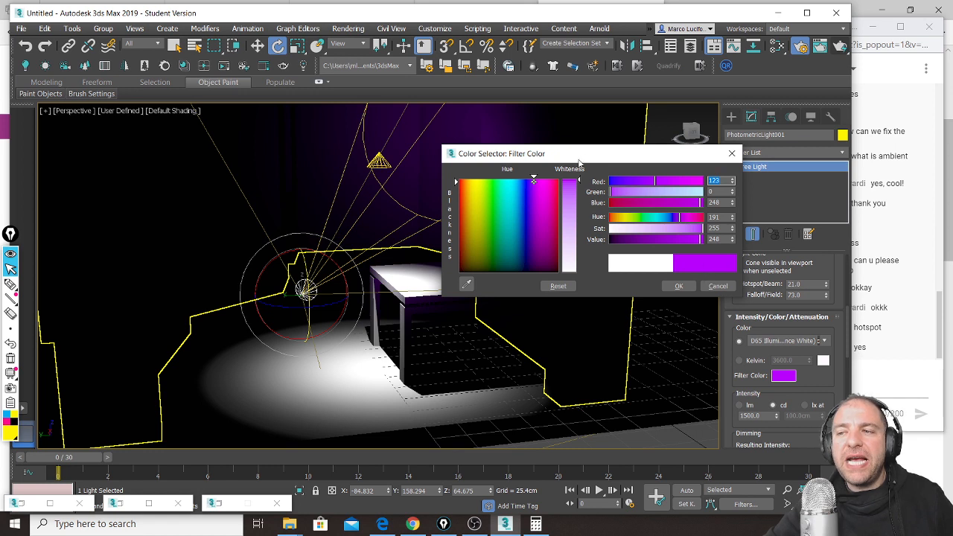
left_click_drag(578, 160, 653, 214)
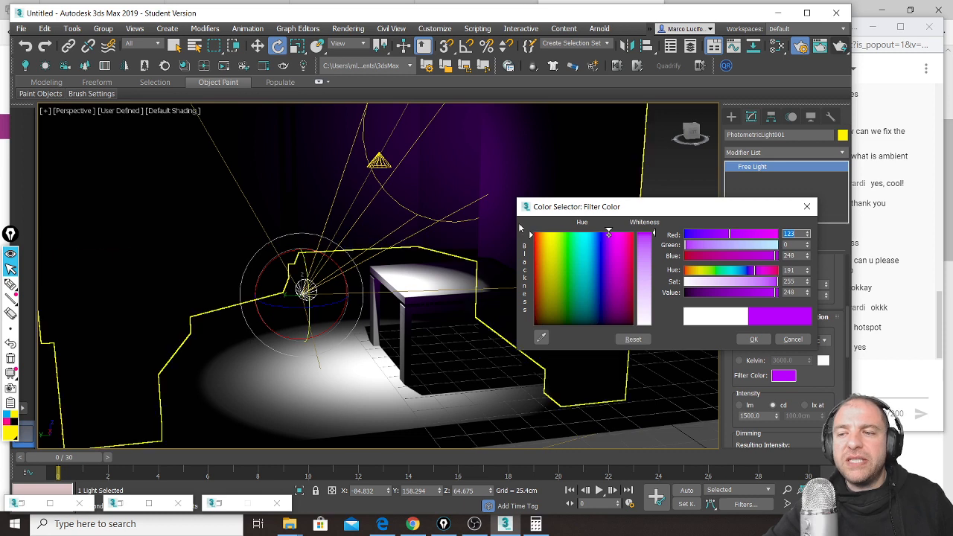
left_click(753, 340)
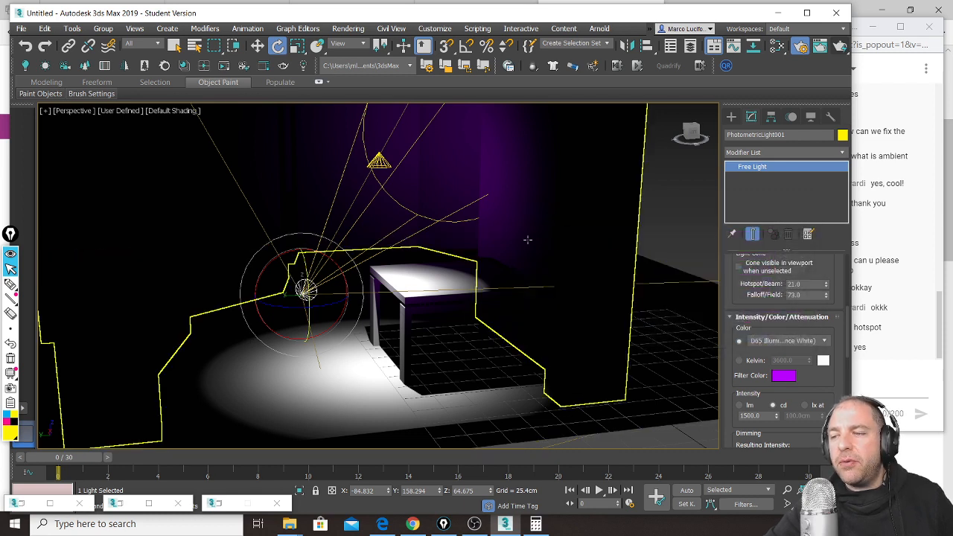
Step: Move the first spotlight toward the pavilion's back wall, to about X 102 cm and Y 331 cm
middle_click_drag(479, 260, 425, 264, "alt")
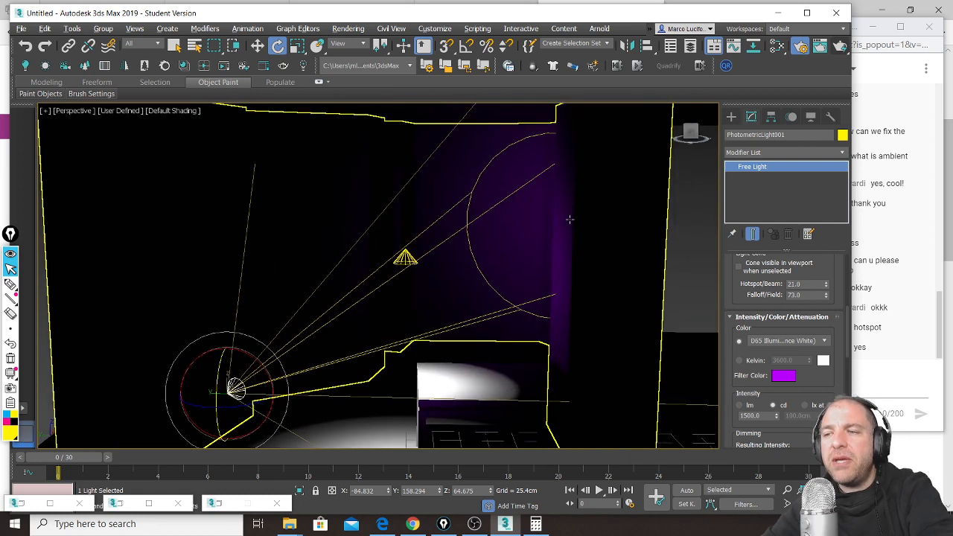
left_click(256, 46)
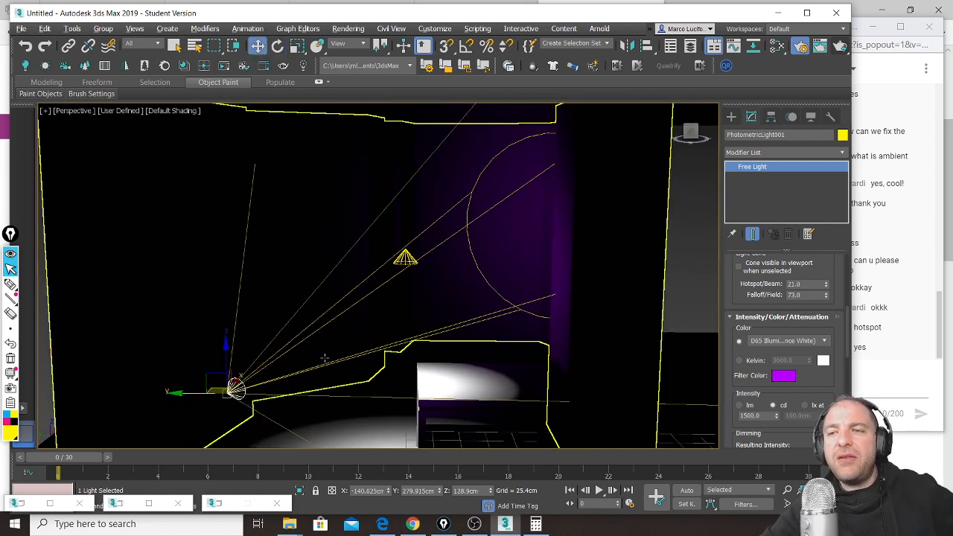
left_click_drag(220, 381, 219, 308)
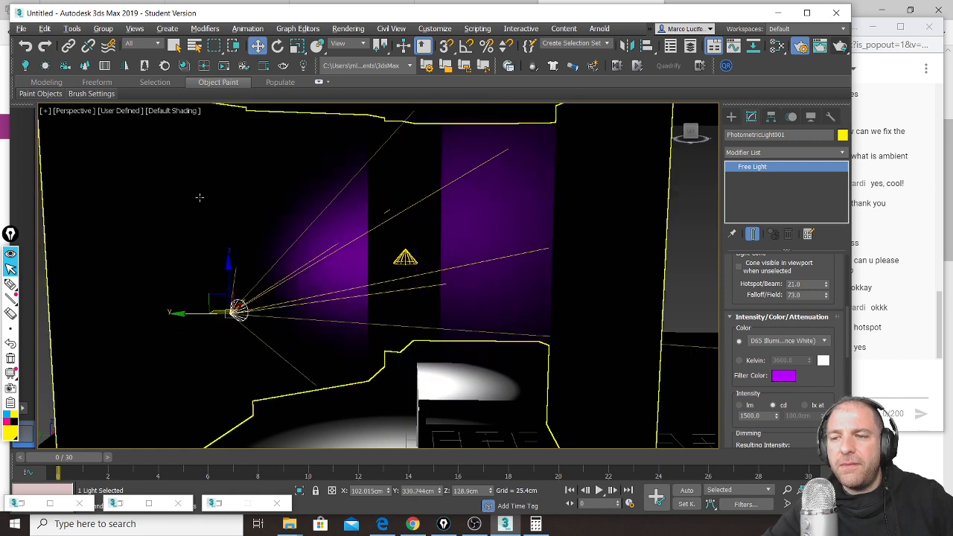
Step: Rotate the first spotlight to face the opposite side wall and move it to about Y 157 cm and Z 122 cm
left_click(277, 46)
left_click_drag(275, 326, 352, 324)
left_click(257, 47)
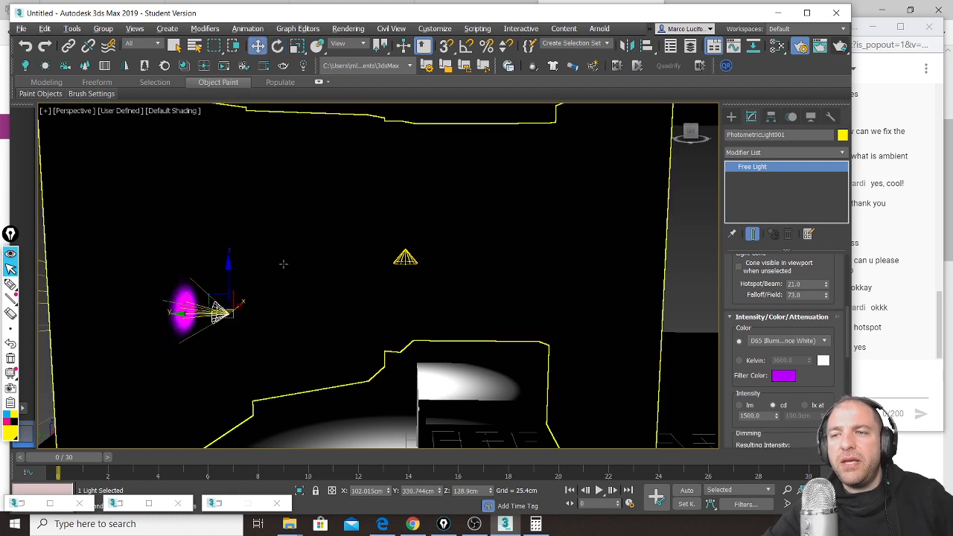
left_click_drag(223, 304, 420, 306)
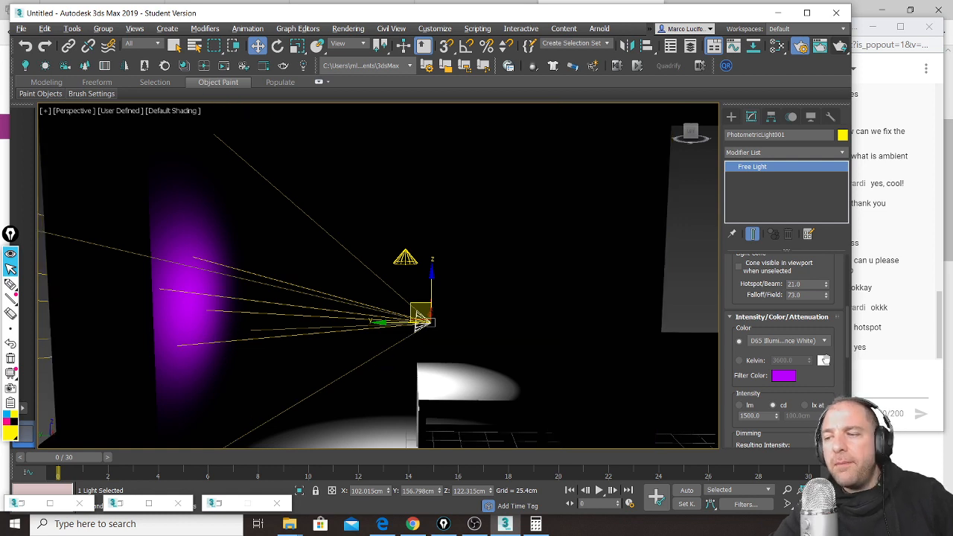
Step: Try an amber filter colour with Red 255, Green 151 and Blue 3 on the first spotlight and discard it
left_click(789, 376)
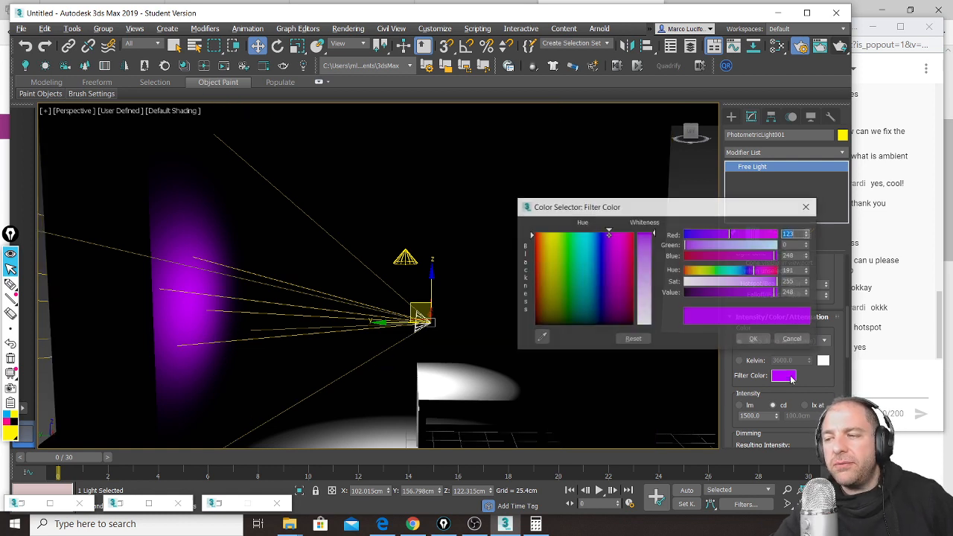
mouse_move(654, 233)
left_mouse_down()
mouse_move(654, 248)
mouse_move(654, 234)
left_mouse_up()
mouse_move(776, 298)
left_mouse_down()
mouse_move(722, 298)
mouse_move(778, 301)
left_mouse_up()
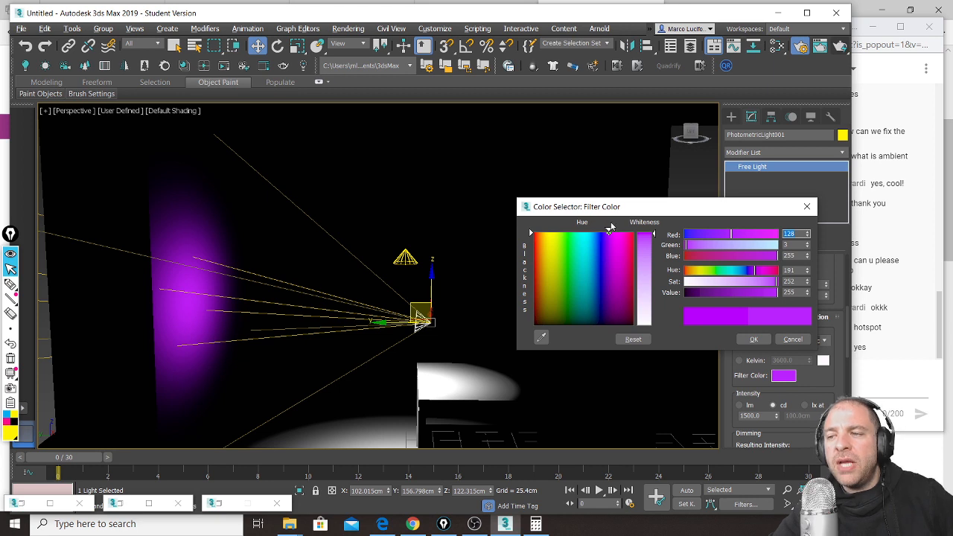
left_click_drag(754, 275, 691, 288)
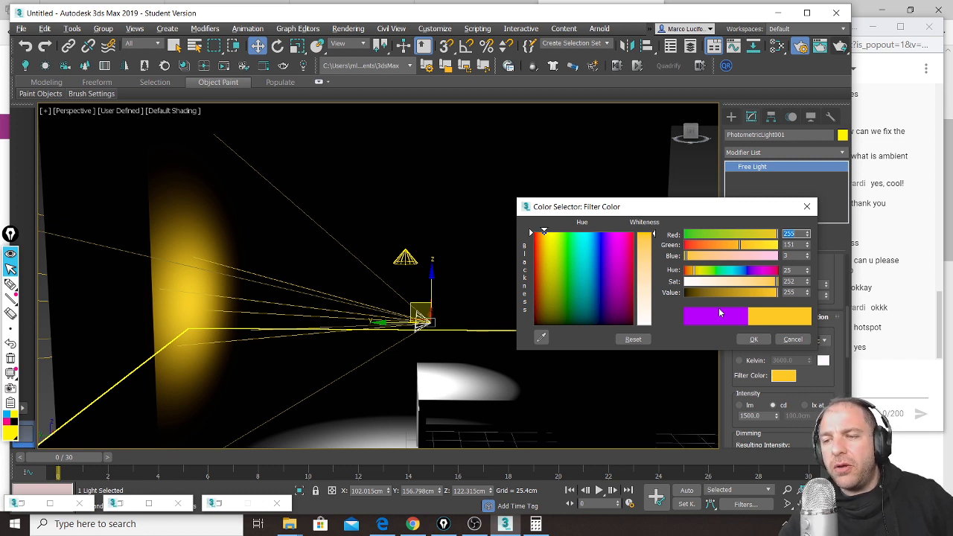
left_click(791, 338)
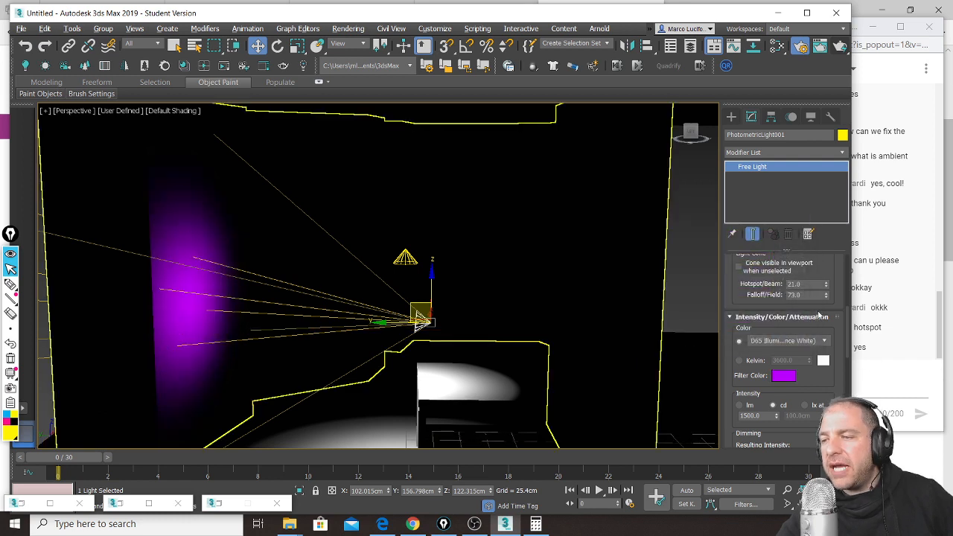
Step: Change the first light's distribution type from Spotlight to Uniform Diffuse
scroll(831, 260, "up", 3)
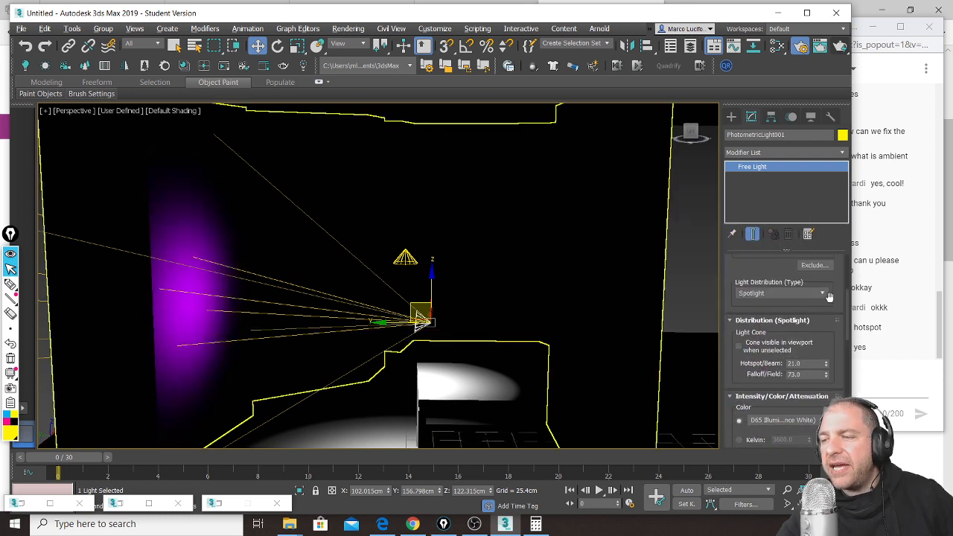
left_click(824, 294)
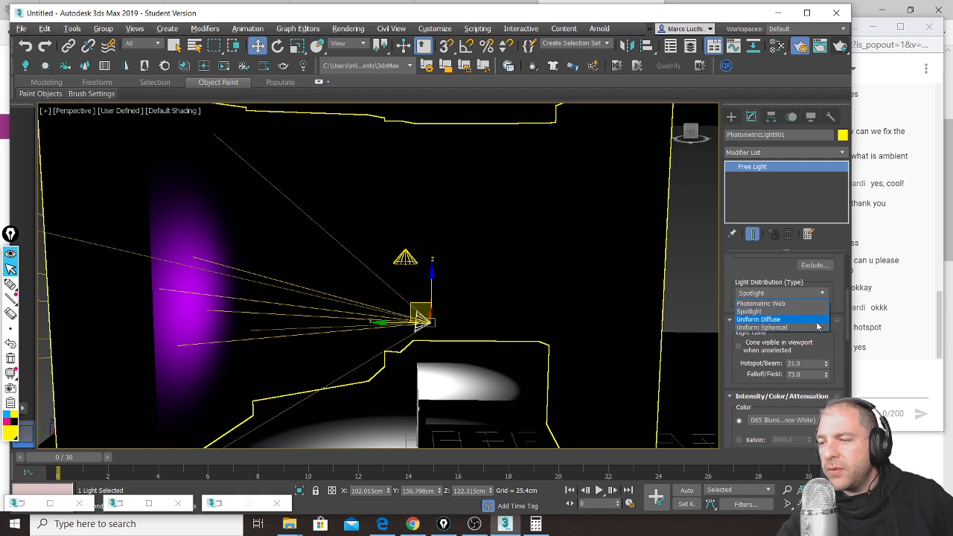
left_click(818, 320)
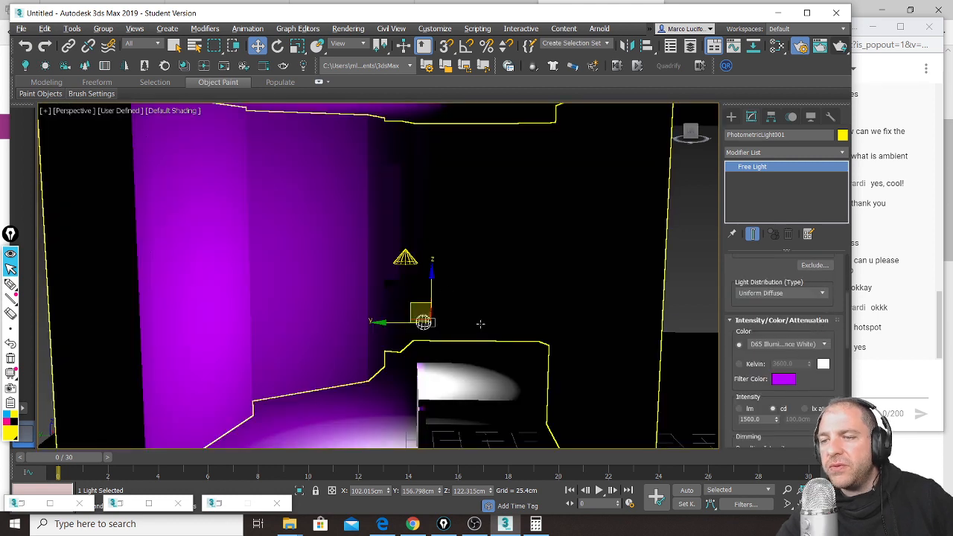
Step: Rotate the first photometric light and move it beneath the tabletop, to about Y 119 cm and Z 66 cm
left_click(277, 45)
left_click_drag(468, 294, 298, 280)
middle_click_drag(408, 334, 382, 279)
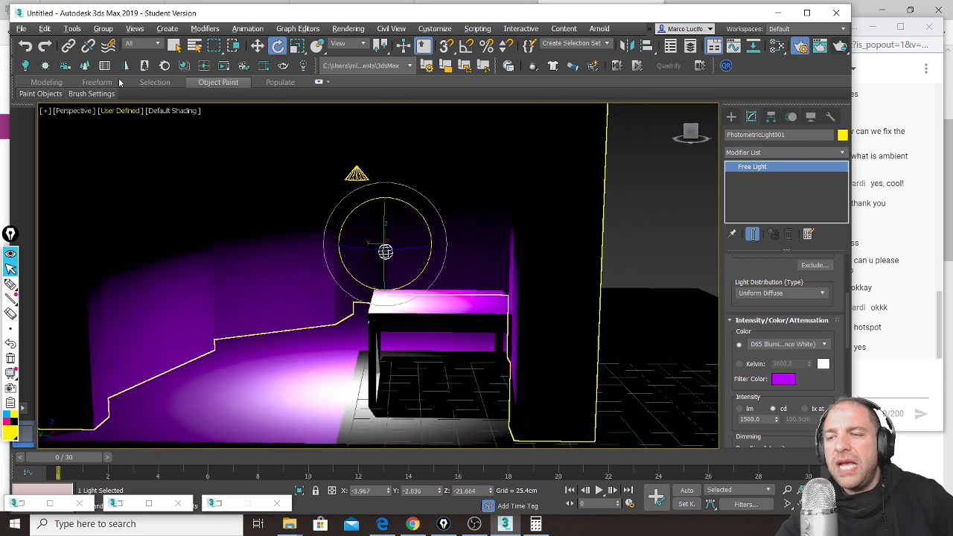
left_click(258, 45)
left_click_drag(385, 251, 417, 287)
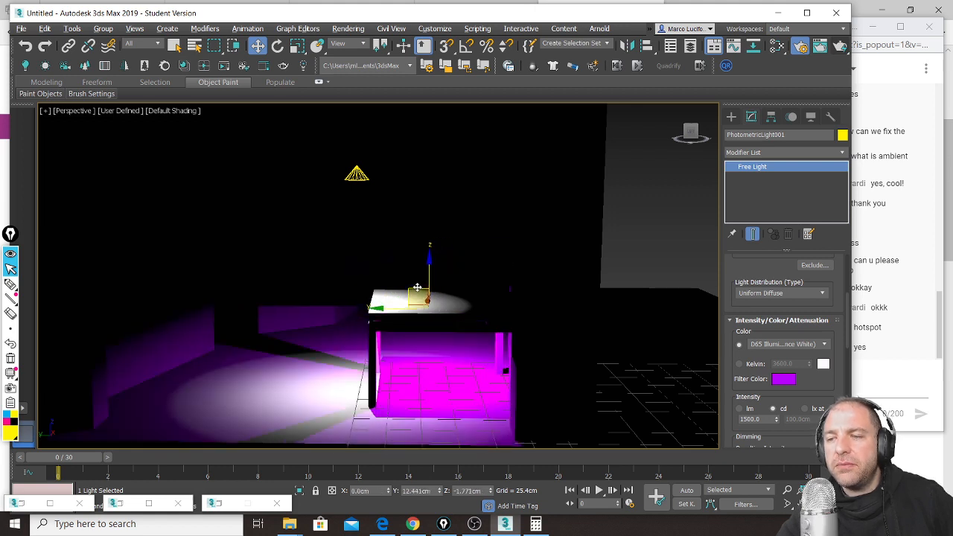
Step: Darken the first light's purple filter colour to Red 21, Green 0 and Blue 42
left_click(783, 378)
left_click_drag(775, 292, 700, 300)
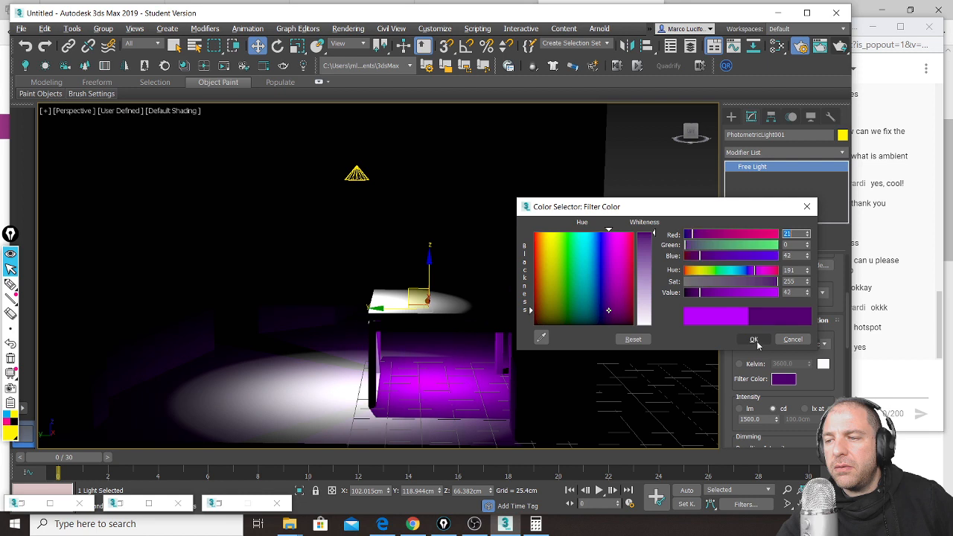
left_click(754, 339)
middle_click_drag(359, 178, 394, 201)
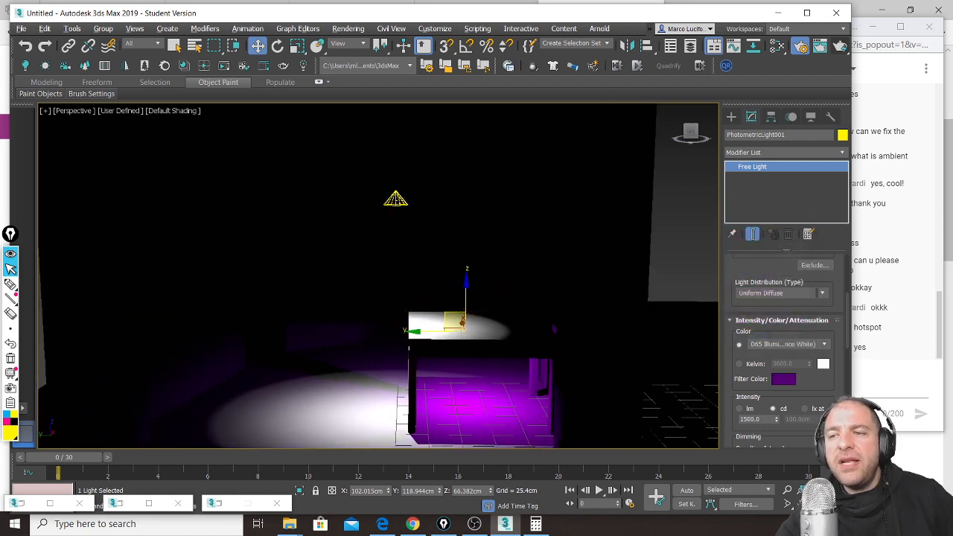
Step: Move the second spotlight close to the pavilion's side wall, to about Y 350 cm and Z 170 cm
left_click(395, 200)
scroll(410, 193, "down", 3)
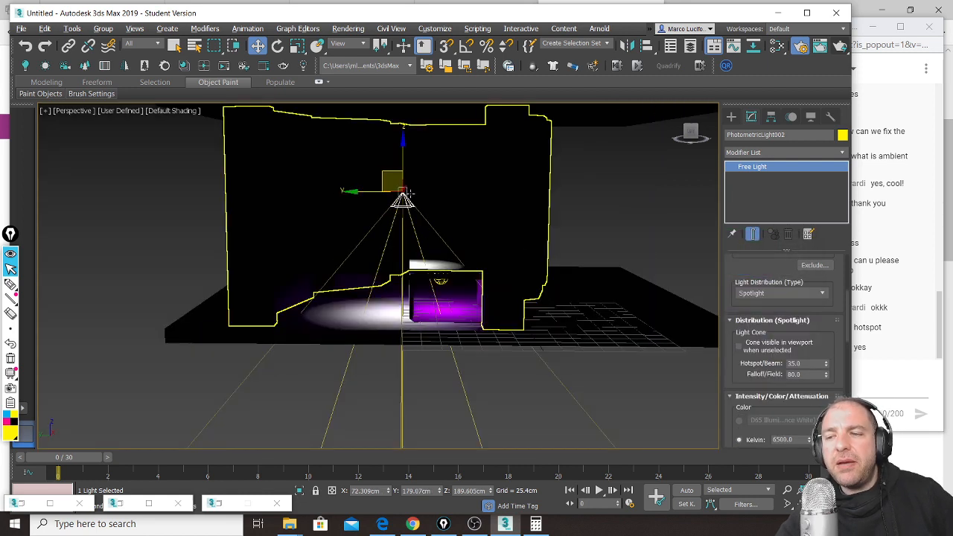
left_click_drag(388, 169, 276, 181)
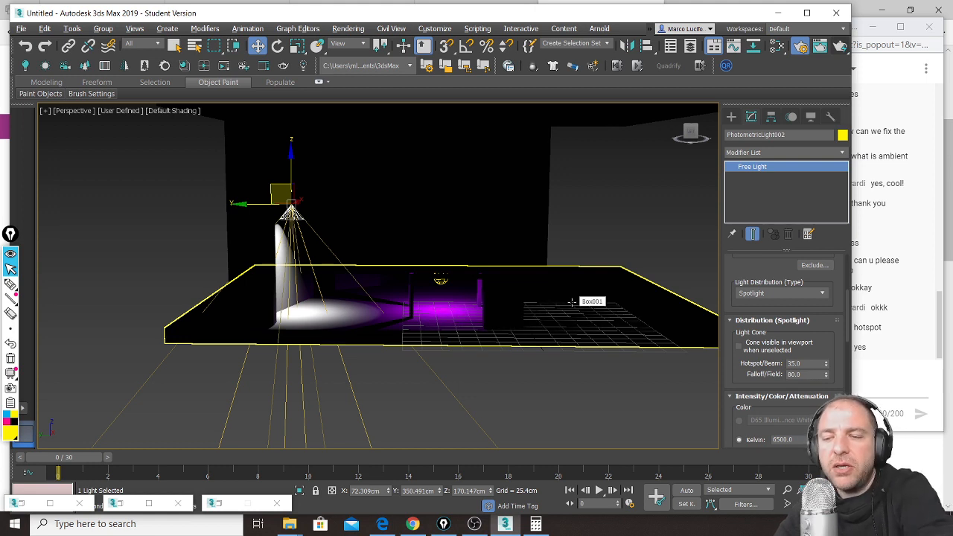
Step: Refine the second spotlight's position in the Top view to about X 40 cm and Y 354 cm
key("alt+w")
scroll(233, 163, "up", 5)
scroll(227, 148, "up", 3)
left_click_drag(232, 156, 215, 151)
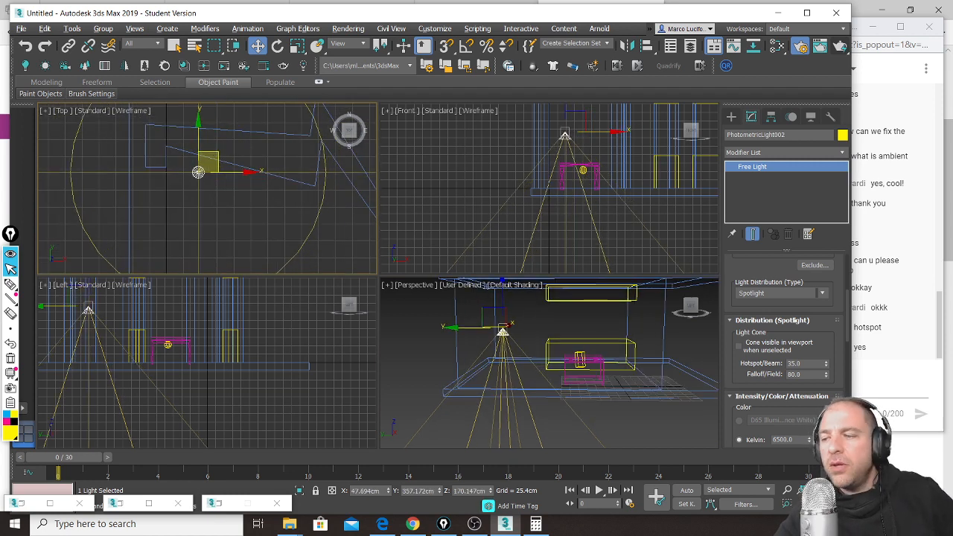
key("alt+w")
scroll(471, 185, "down", 3)
left_click_drag(374, 184, 368, 186)
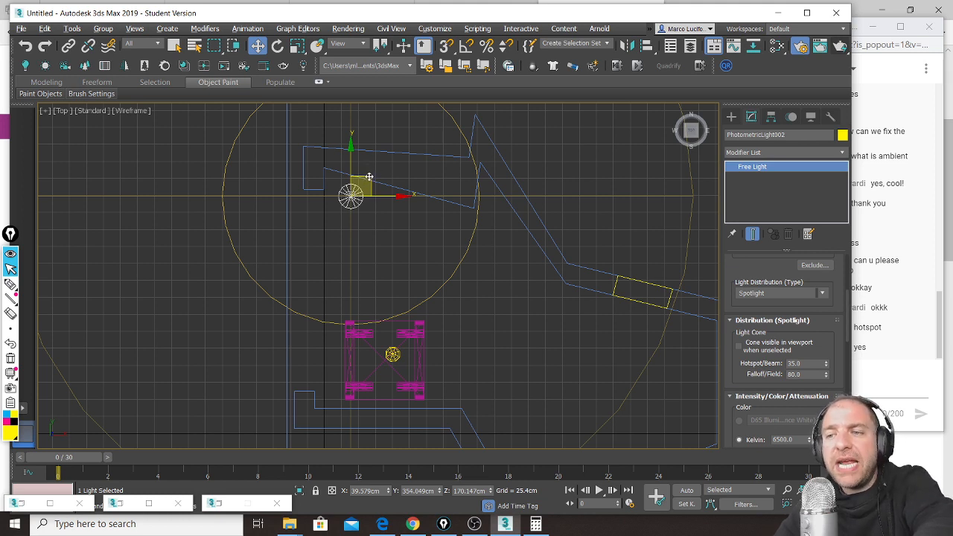
Step: Clone the second spotlight as three instances along the wall: near X 196, Y 312 cm, near X 376, Y 189 cm, and by the far end
left_click_drag(369, 176, 473, 203, "shift")
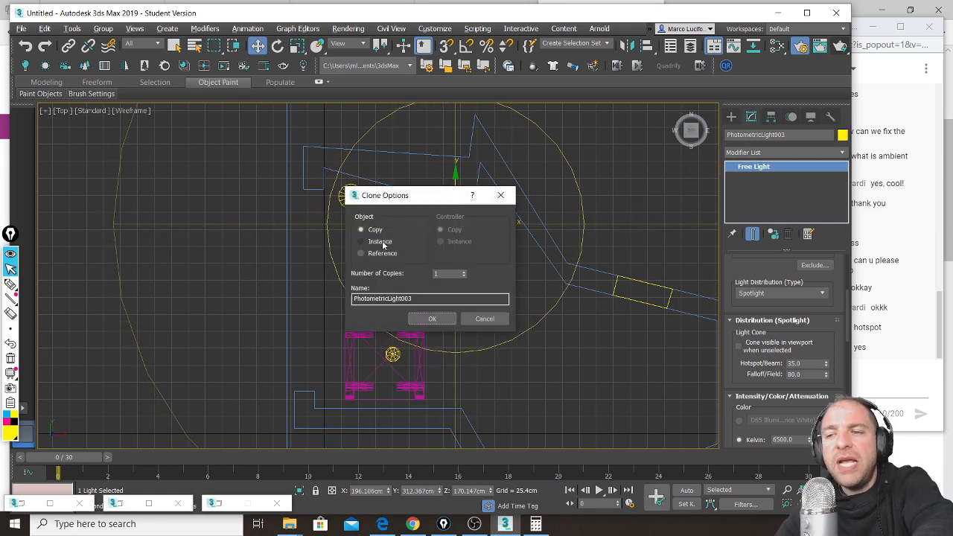
left_click(431, 319)
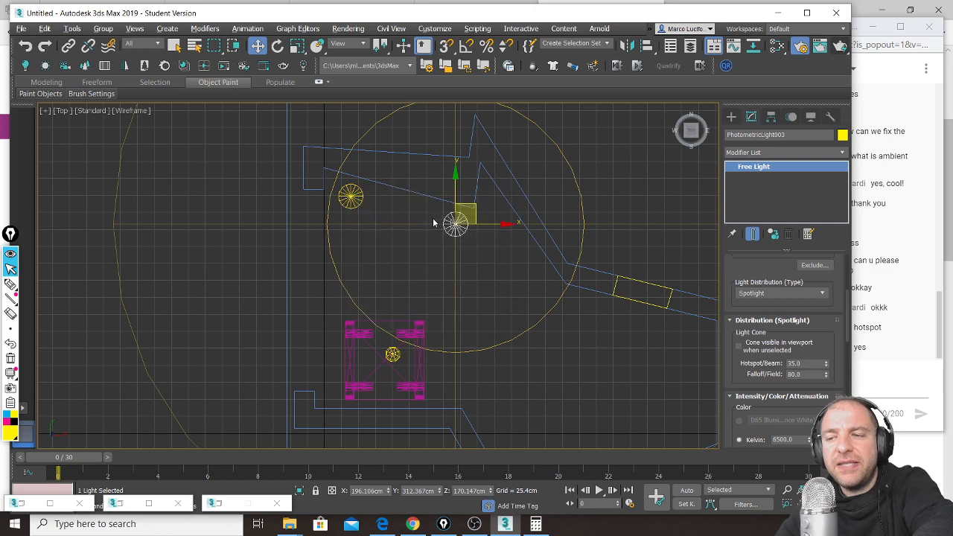
mouse_move(474, 211)
left_mouse_down("shift")
mouse_move(578, 290)
mouse_move(594, 288)
left_mouse_up("shift")
left_click(432, 319)
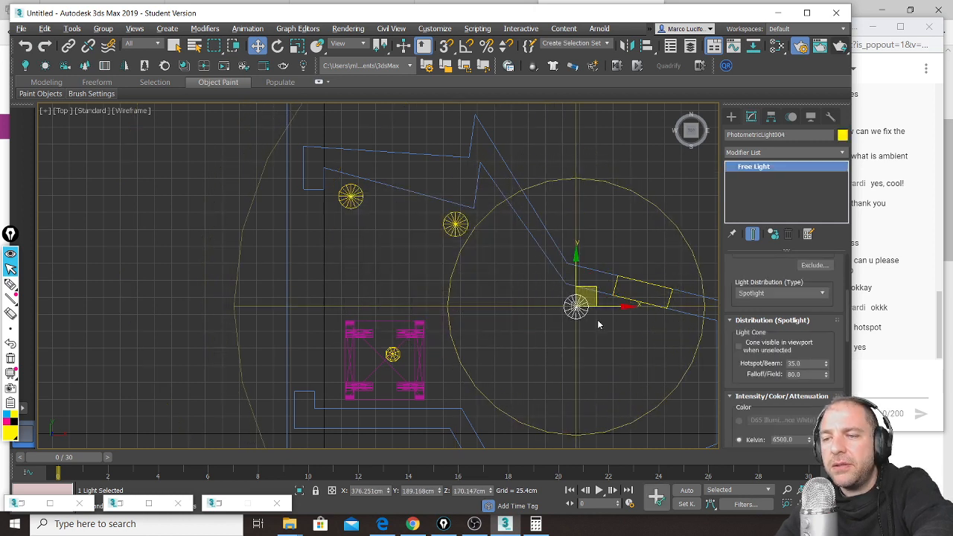
scroll(401, 245, "down", 2)
middle_click_drag(511, 269, 418, 215)
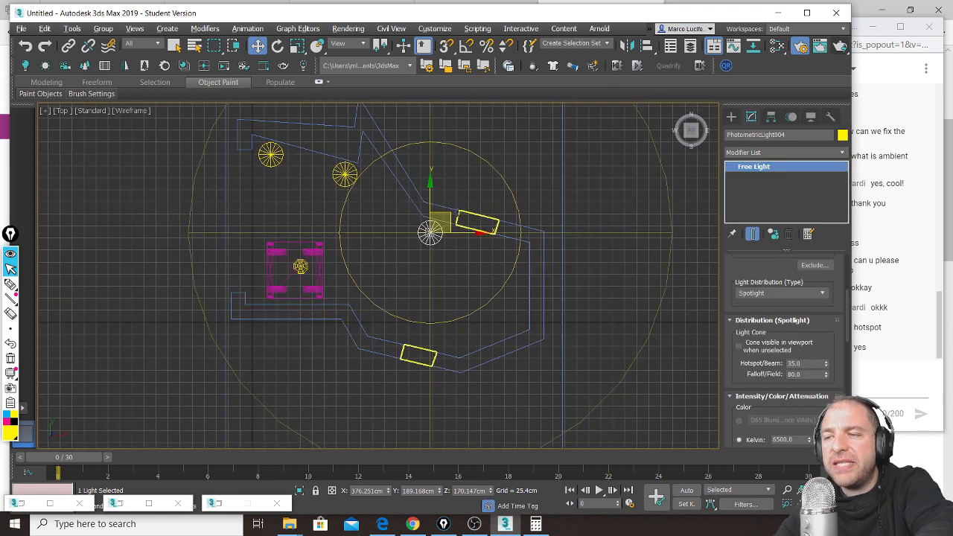
left_click(476, 225)
mouse_move(475, 225)
left_mouse_down("shift")
mouse_move(571, 253)
mouse_move(531, 247)
mouse_move(532, 238)
left_mouse_up("shift")
left_click(432, 319)
Step: Clone the far-end spotlight as an independent copy beside the opposite wall's far corner
left_click(508, 270)
mouse_move(507, 270)
left_mouse_down("shift")
mouse_move(456, 350)
mouse_move(476, 326)
mouse_move(385, 291)
mouse_move(404, 299)
left_mouse_up("shift")
left_click(362, 230)
left_click(435, 319)
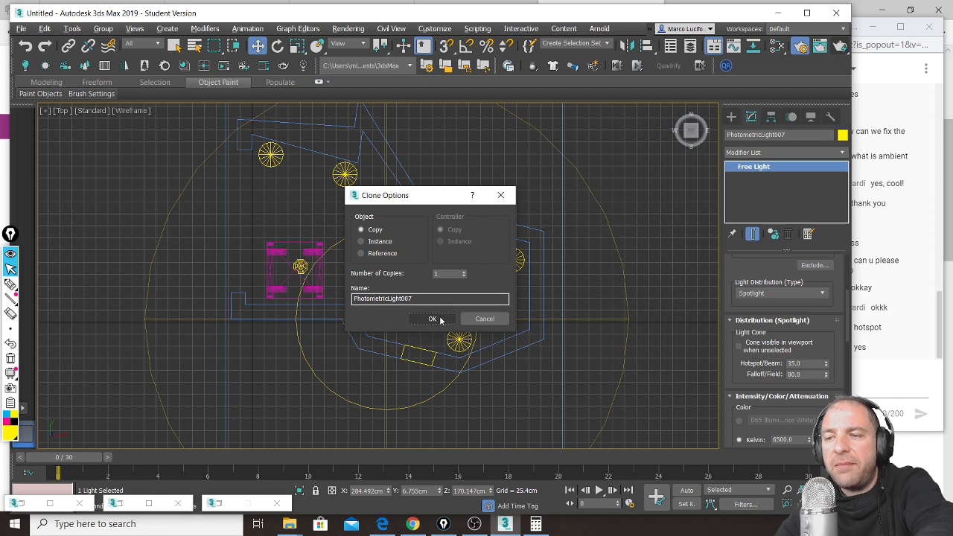
Step: Clone the copied spotlight as three instances along the opposite wall, at about X 284, Y 7 cm, X 186, Y 76 cm and X 13, Y 74 cm
left_click(381, 242)
left_click(432, 318)
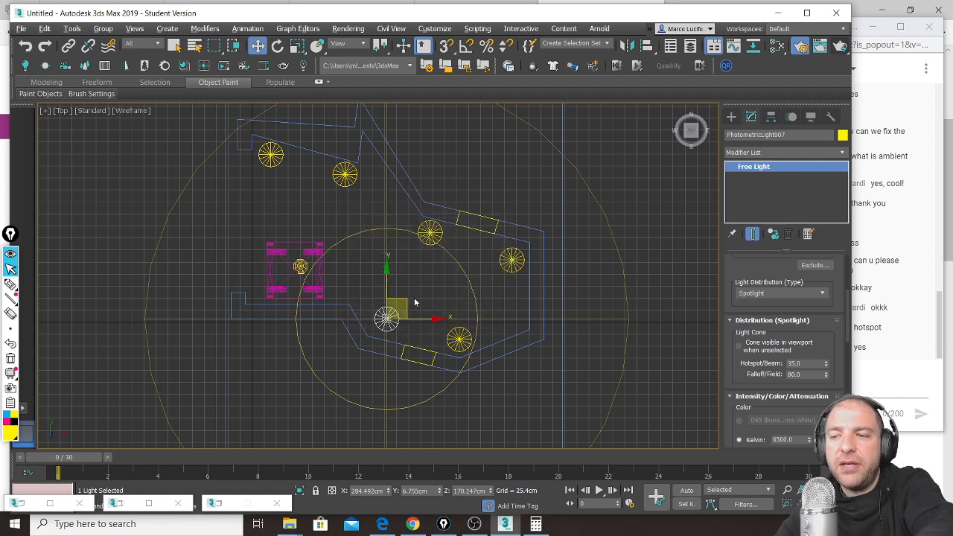
left_click_drag(402, 299, 357, 266, "shift")
left_click(432, 319)
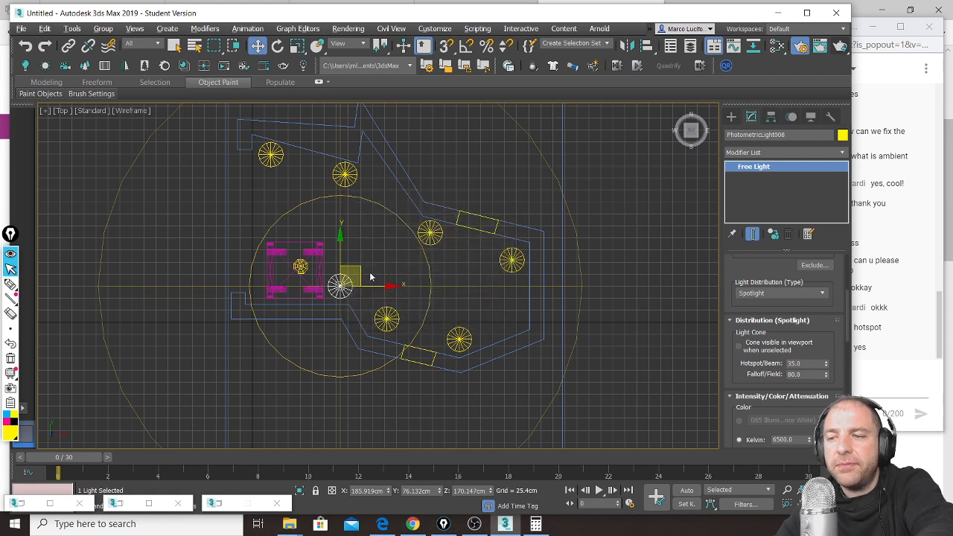
mouse_move(359, 268)
left_mouse_down("shift")
mouse_move(276, 259)
mouse_move(277, 270)
left_mouse_up("shift")
left_click(431, 318)
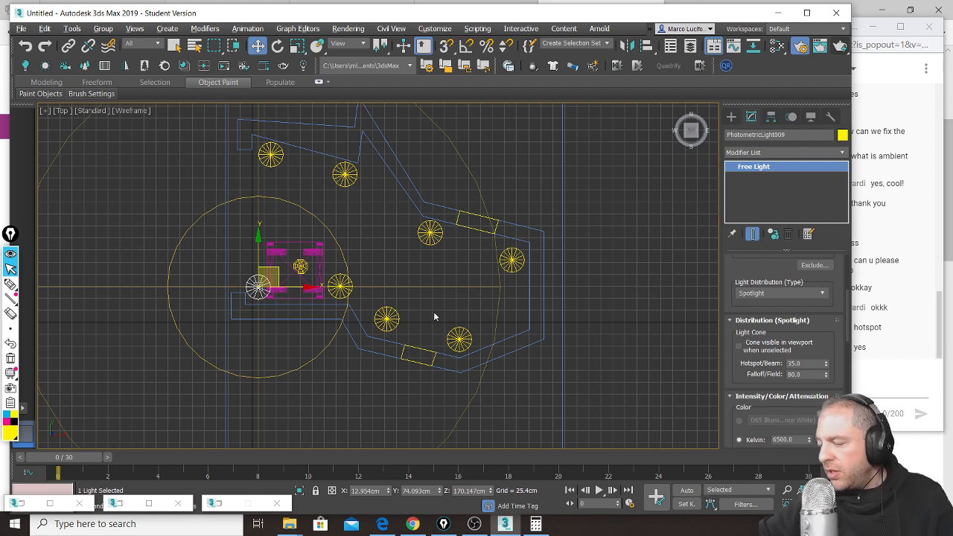
Step: Annotate the first row of lights with a yellow connecting line labelled INSTANCE, and an arrow toward the second row labelled COPY
key("ctrl+shift+3")
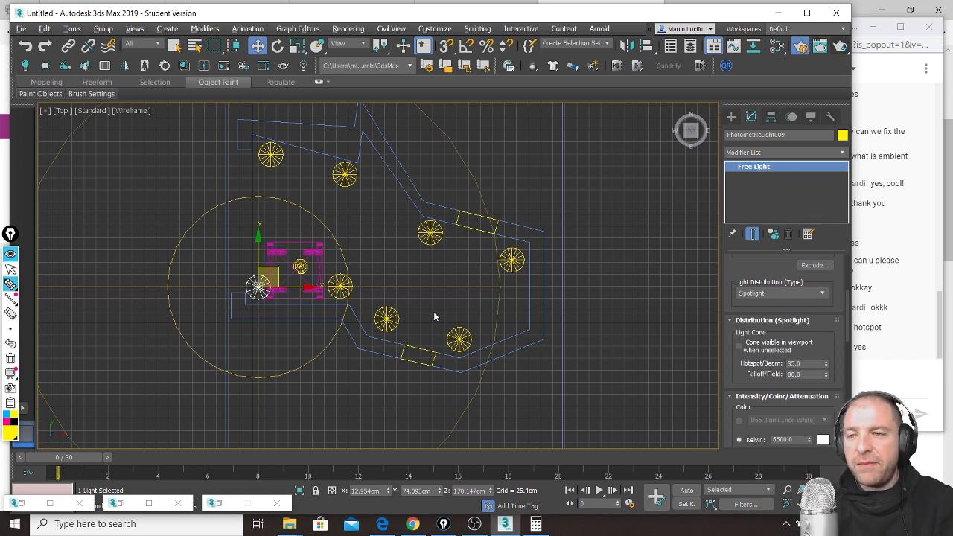
mouse_move(271, 154)
left_mouse_down()
mouse_move(347, 171)
mouse_move(432, 230)
mouse_move(519, 270)
left_mouse_up()
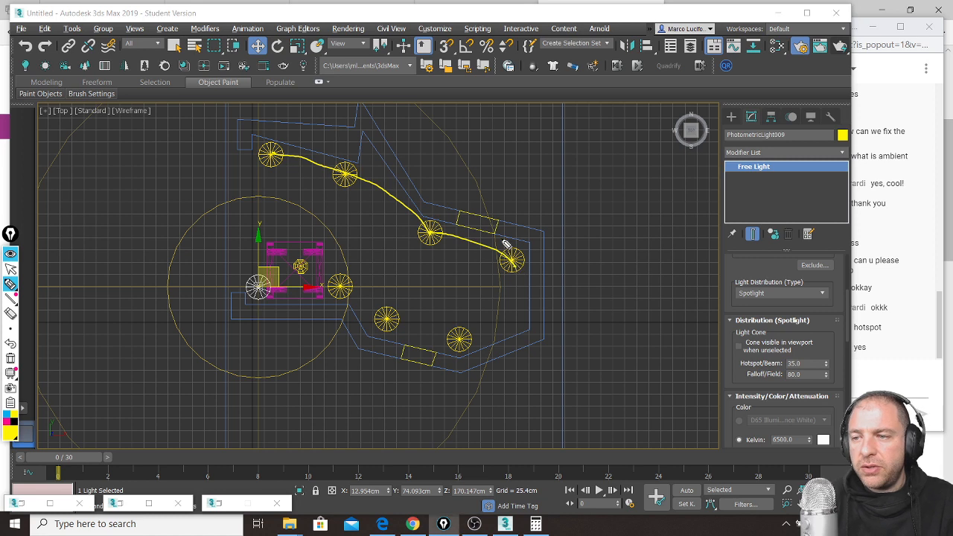
mouse_move(590, 210)
left_mouse_down()
mouse_move(586, 248)
mouse_move(624, 215)
mouse_move(627, 246)
left_mouse_up()
left_click_drag(646, 214, 671, 211)
mouse_move(658, 215)
left_mouse_down()
mouse_move(661, 243)
mouse_move(685, 209)
mouse_move(698, 240)
mouse_move(714, 212)
mouse_move(751, 238)
mouse_move(768, 215)
left_mouse_up()
mouse_move(506, 304)
left_mouse_down()
mouse_move(496, 331)
mouse_move(510, 322)
mouse_move(559, 336)
mouse_move(588, 322)
mouse_move(633, 329)
left_mouse_up()
left_click_drag(645, 306, 619, 350)
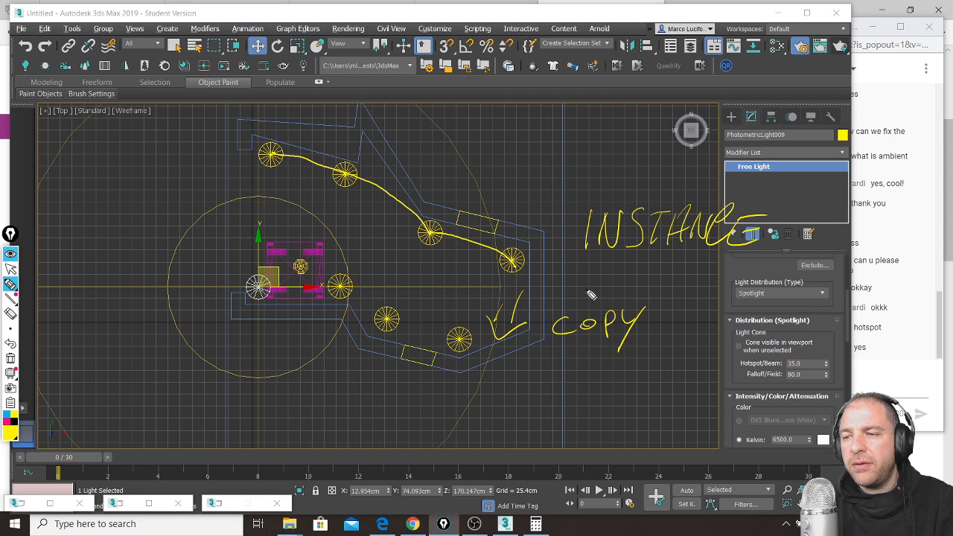
Step: Join the second row of four lights with a yellow line and write INSTANCE beneath it
left_click_drag(463, 351, 257, 291)
mouse_move(305, 376)
left_mouse_down()
mouse_move(304, 416)
mouse_move(335, 404)
mouse_move(334, 374)
left_mouse_up()
left_click_drag(369, 379, 356, 408)
mouse_move(381, 375)
left_mouse_down()
mouse_move(409, 379)
mouse_move(422, 395)
mouse_move(489, 395)
mouse_move(519, 417)
mouse_move(559, 376)
left_mouse_up()
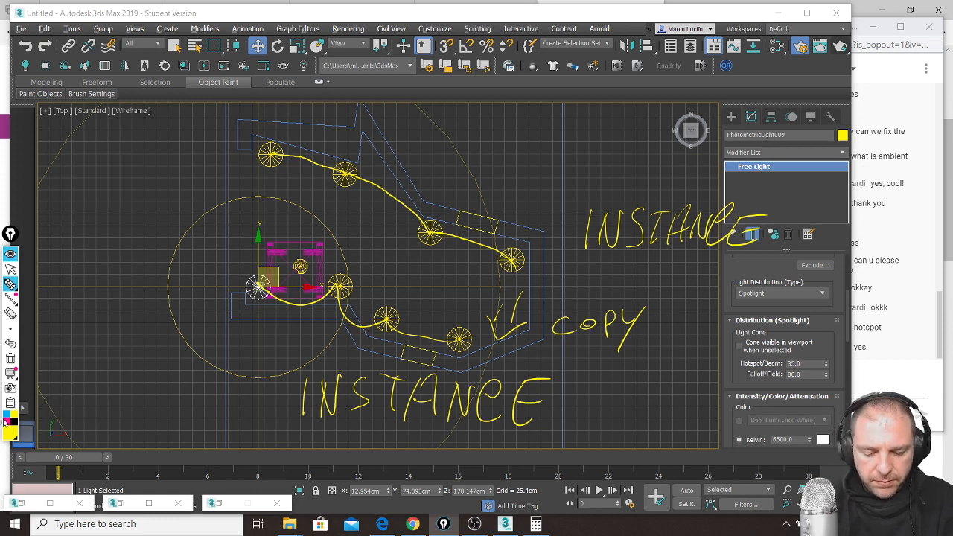
Step: Circle each of the two light rows in magenta, then clear all pen annotations and leave drawing mode
left_click(11, 421)
mouse_move(283, 113)
left_mouse_down()
mouse_move(254, 162)
mouse_move(304, 205)
mouse_move(521, 292)
mouse_move(473, 215)
mouse_move(261, 122)
left_mouse_up()
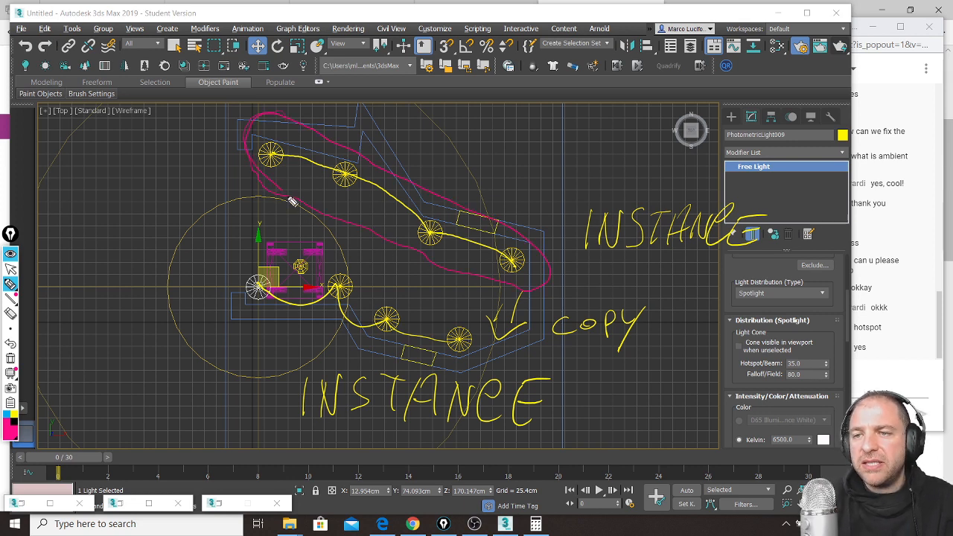
left_click_drag(540, 296, 537, 252)
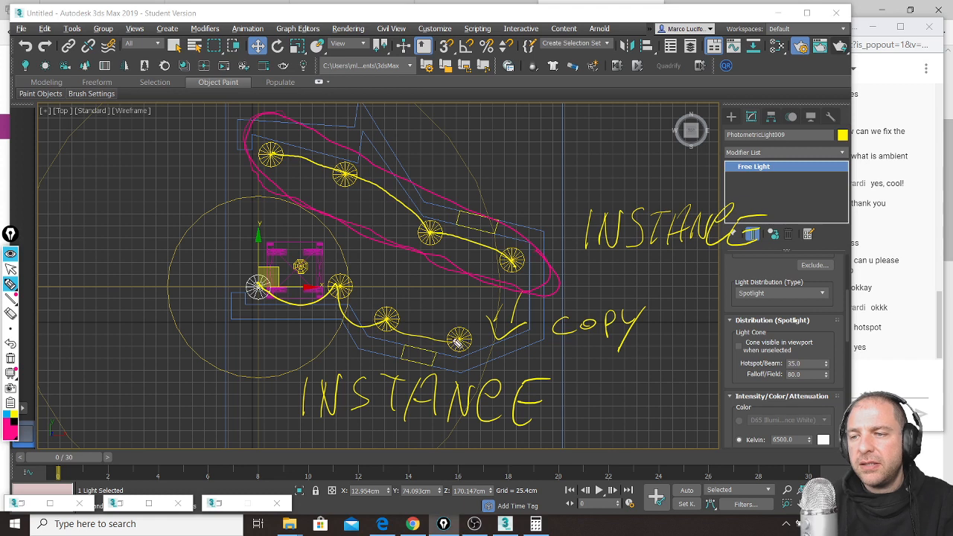
left_click_drag(505, 359, 468, 327)
mouse_move(356, 275)
left_mouse_down()
mouse_move(251, 279)
mouse_move(306, 324)
mouse_move(445, 379)
mouse_move(450, 322)
mouse_move(267, 272)
mouse_move(243, 304)
mouse_move(345, 288)
mouse_move(465, 329)
left_mouse_up()
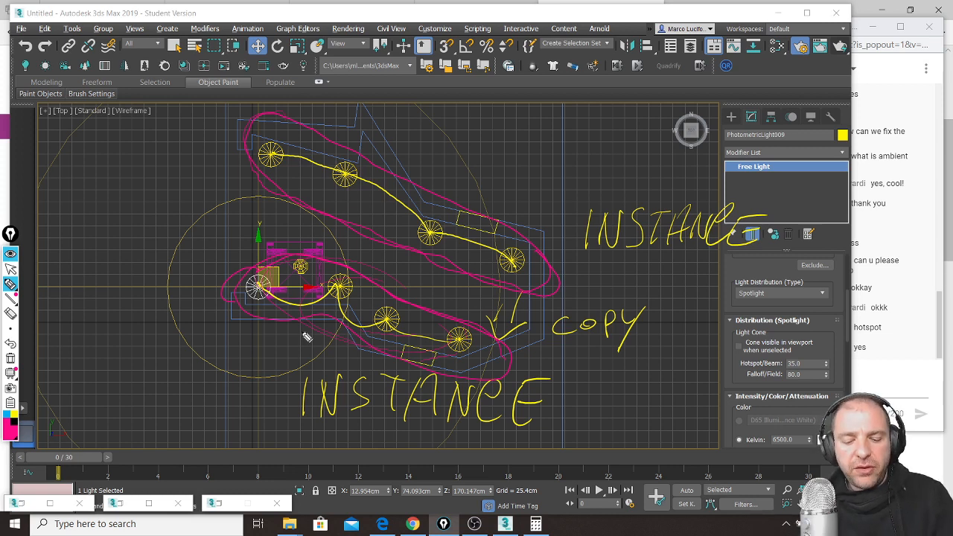
key("ctrl+shift+7")
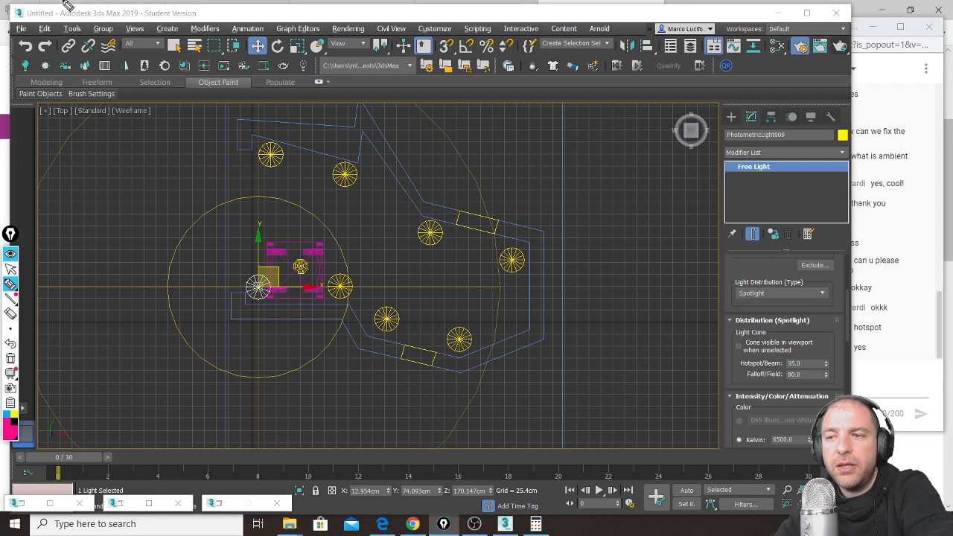
left_click(11, 268)
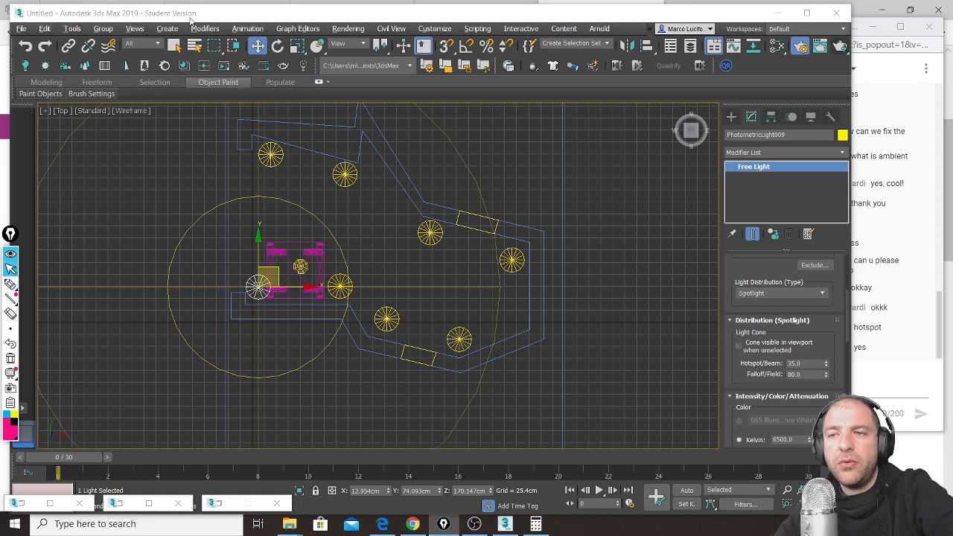
Step: Show the Perspective view maximised with shaded display to see the cloned spotlights' effect
key("alt+w")
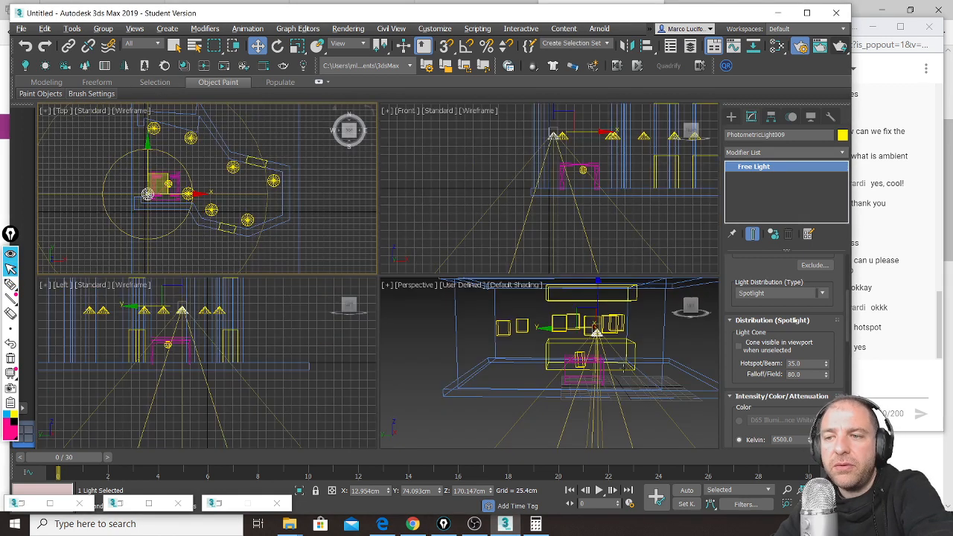
left_click(624, 368)
key("alt+w")
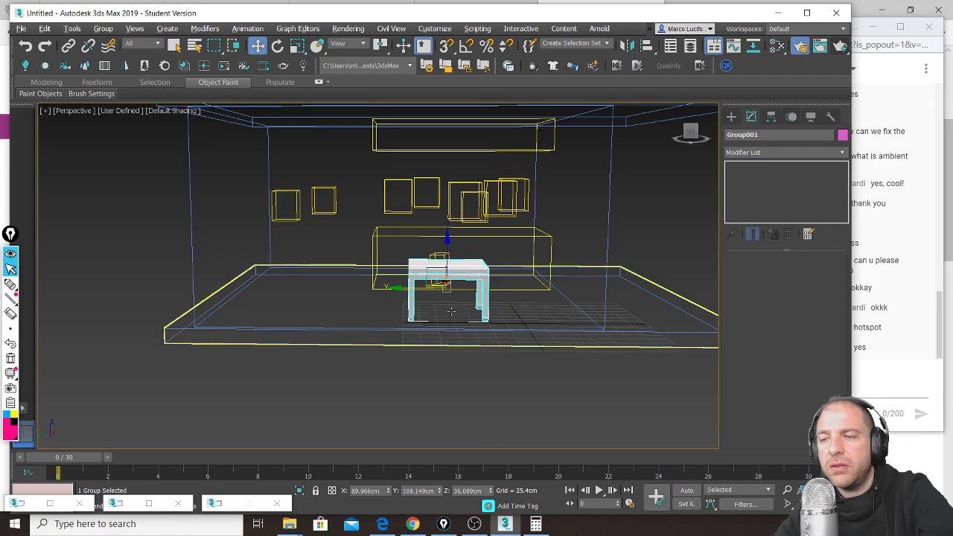
key("F3")
scroll(376, 264, "up", 10)
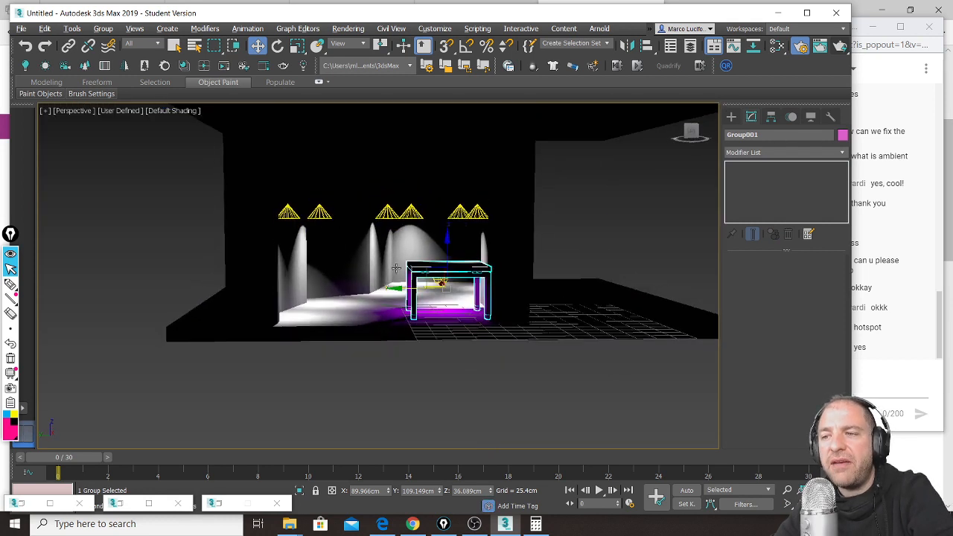
Step: Set the filter colour of the first row's instanced spotlights to green with Red 47, Green 248 and Blue 0
left_click(163, 130)
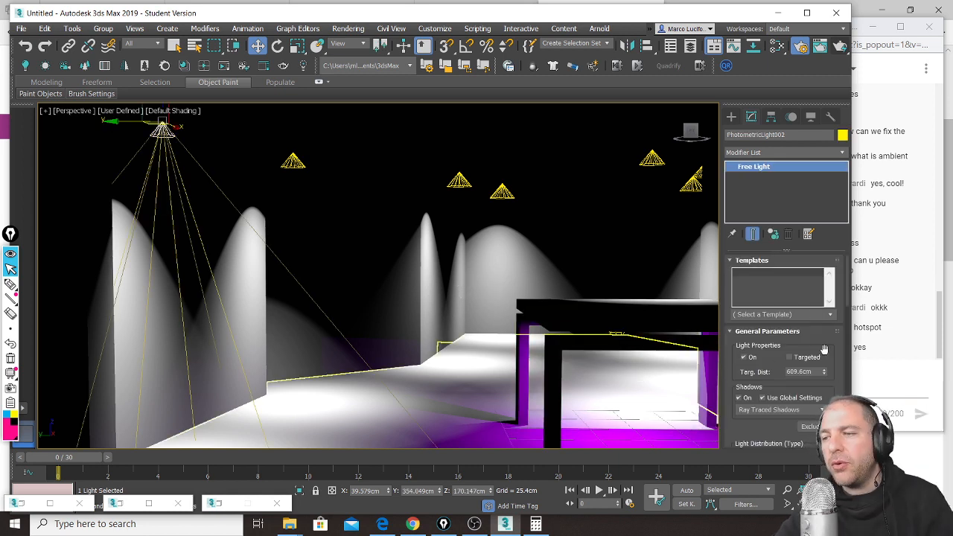
scroll(772, 366, "down", 5)
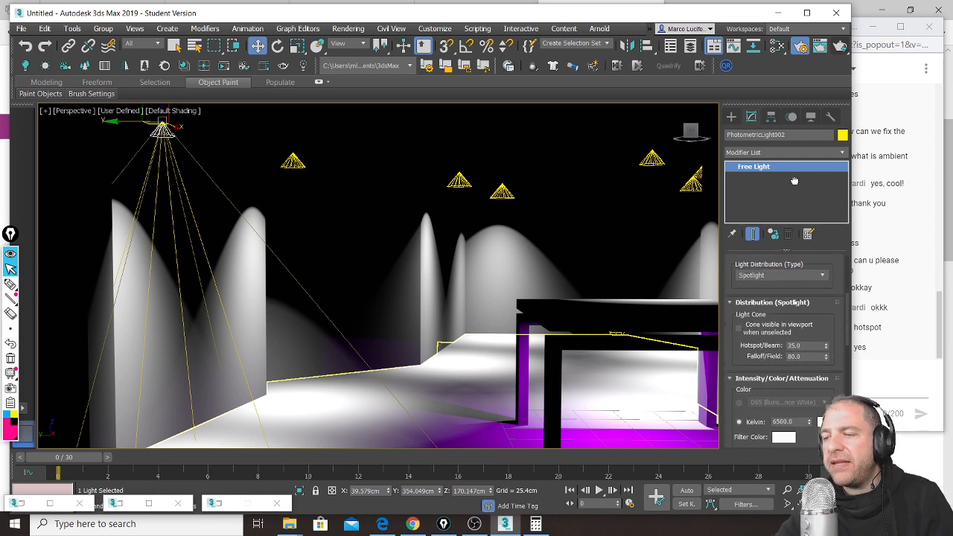
left_click(784, 428)
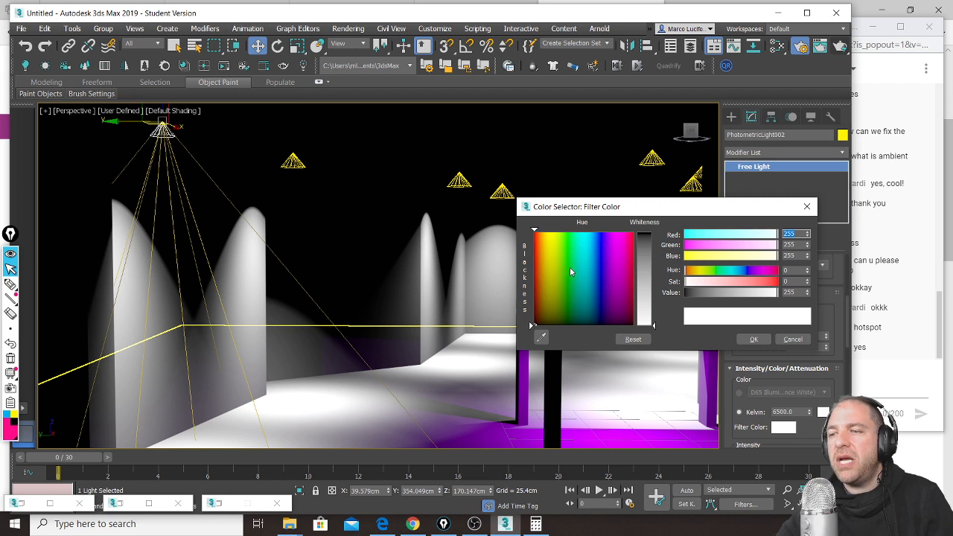
left_click(564, 237)
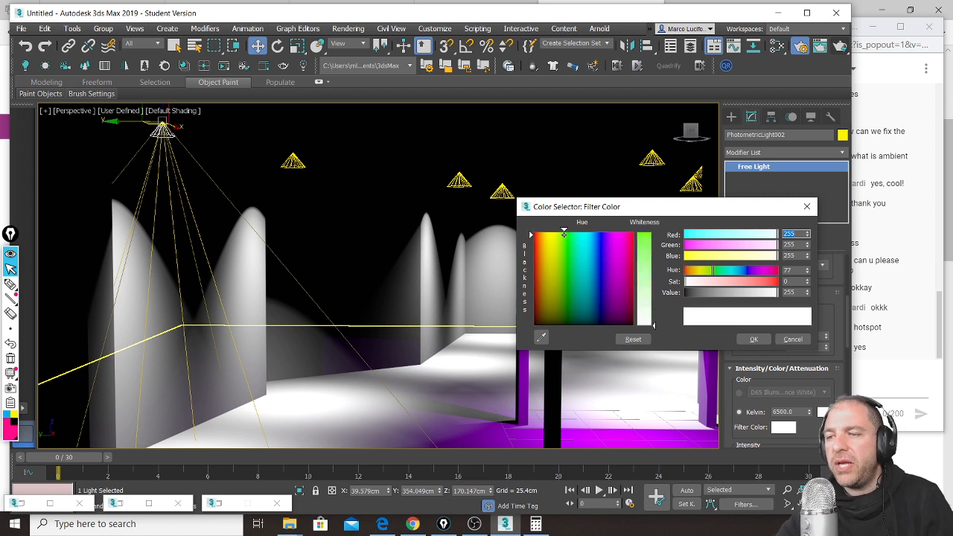
left_click_drag(655, 326, 654, 233)
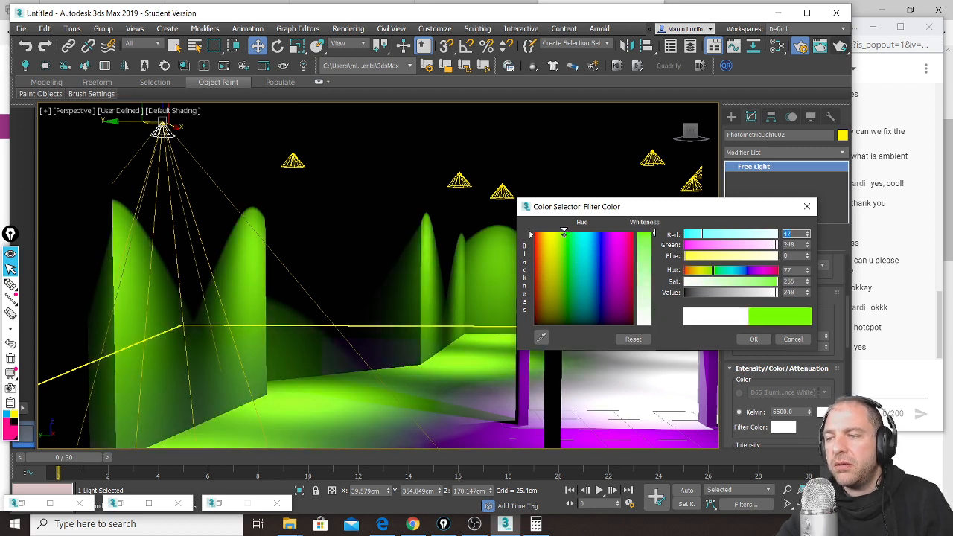
left_click(752, 339)
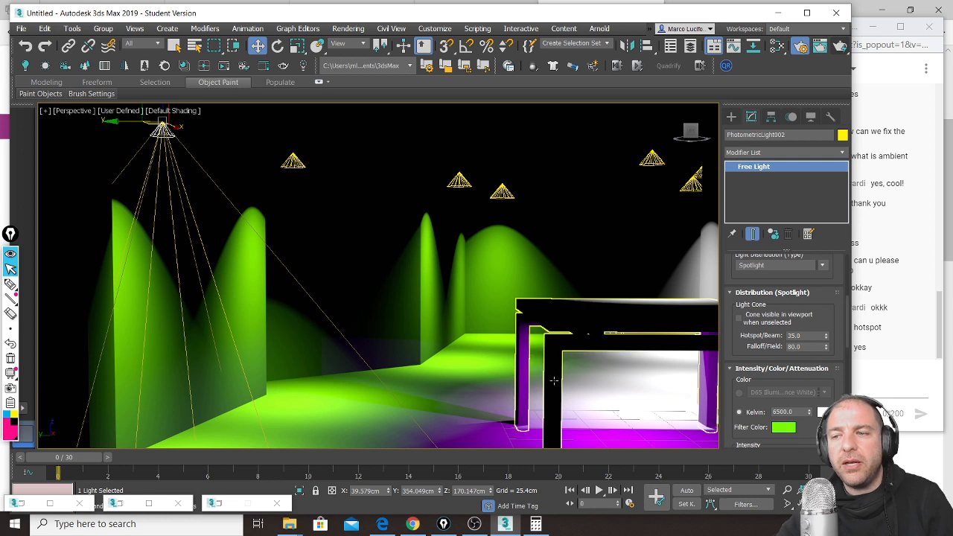
middle_click_drag(480, 360, 573, 364, "alt")
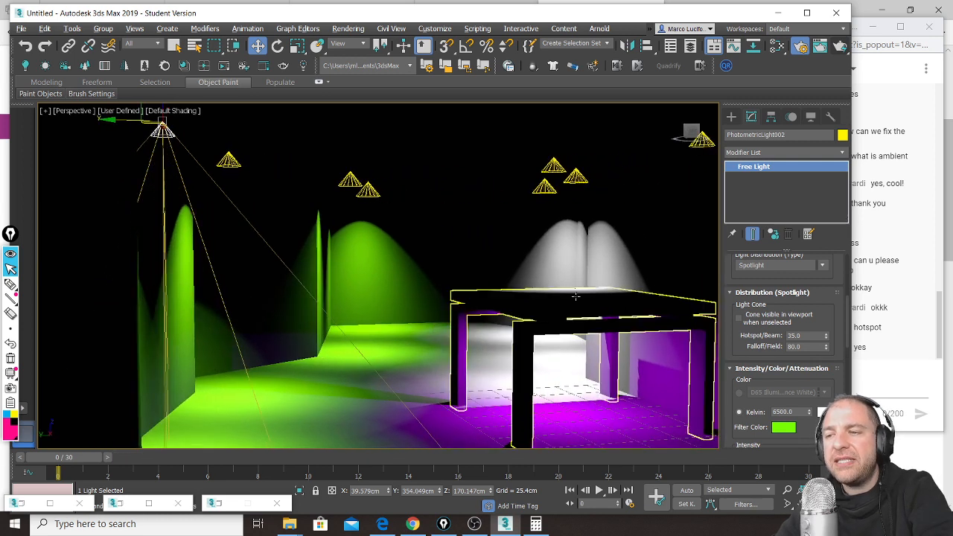
Step: Set the filter colour of the second row's instanced spotlights to a saturated blue with Hue 166
left_click(553, 166)
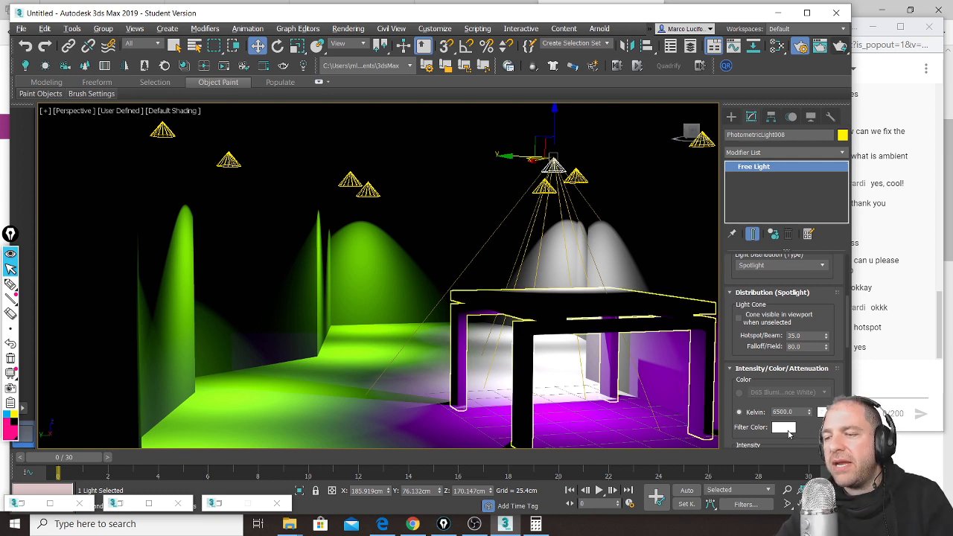
left_click(785, 429)
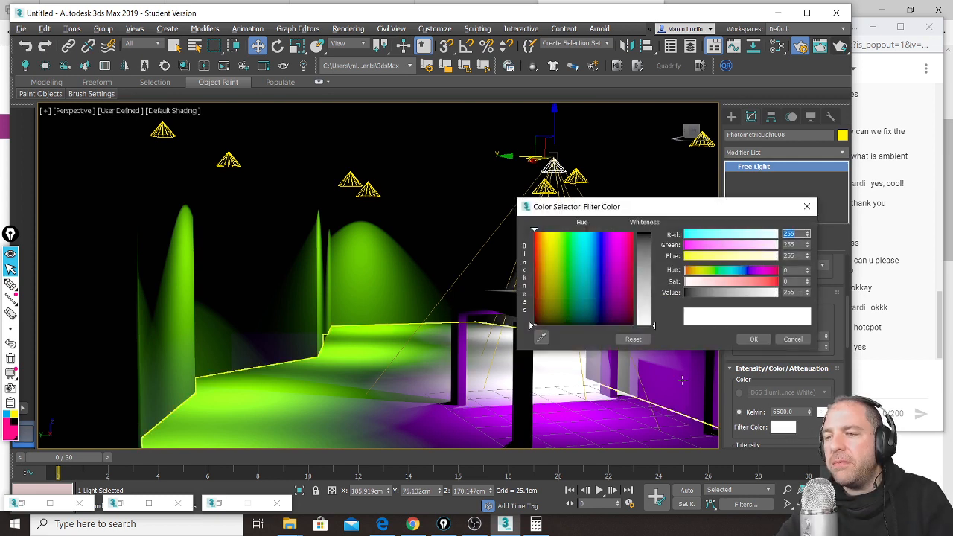
left_click(600, 240)
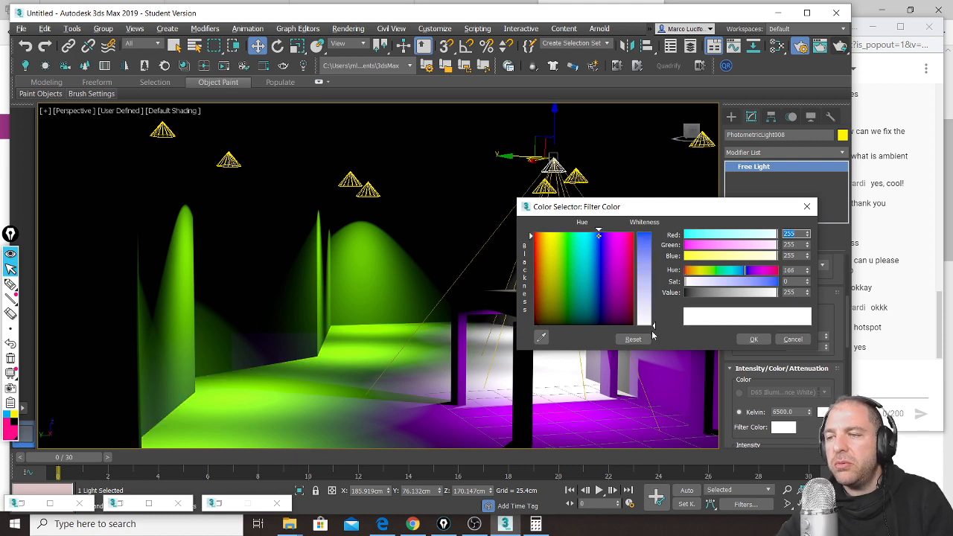
left_click_drag(655, 328, 653, 233)
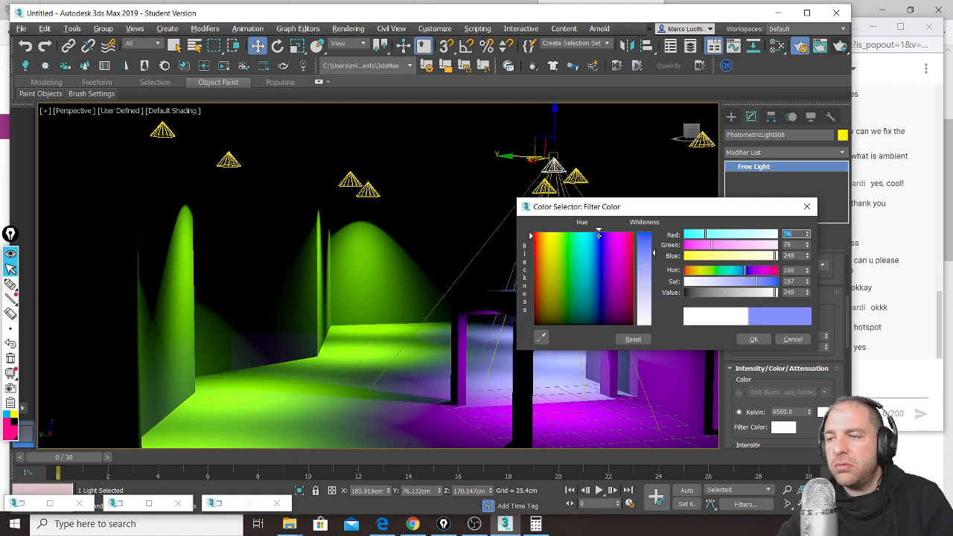
left_click(753, 338)
Step: Select all eight spotlights of both rows together and raise them straight up along Z inside the pavilion
middle_click_drag(571, 227, 548, 252)
scroll(435, 283, "down", 3)
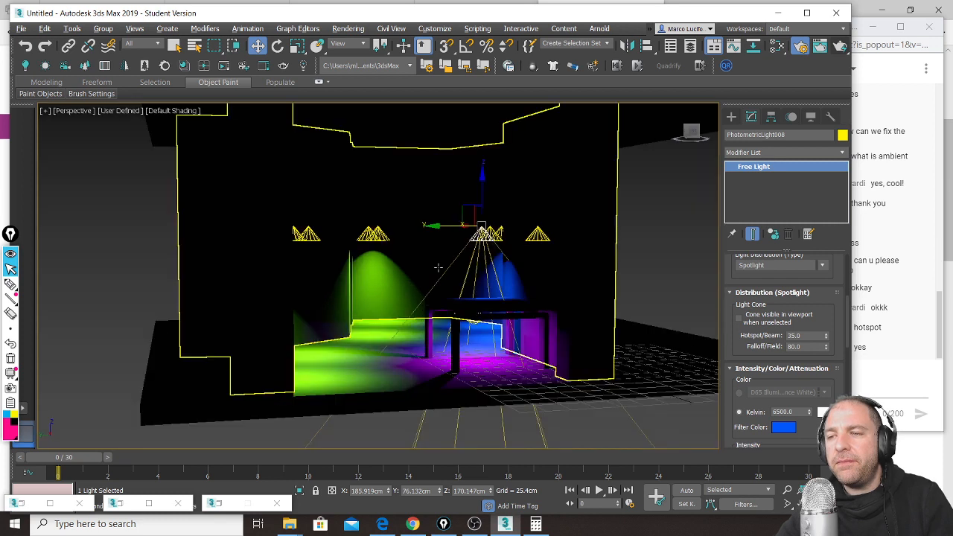
left_click(537, 234)
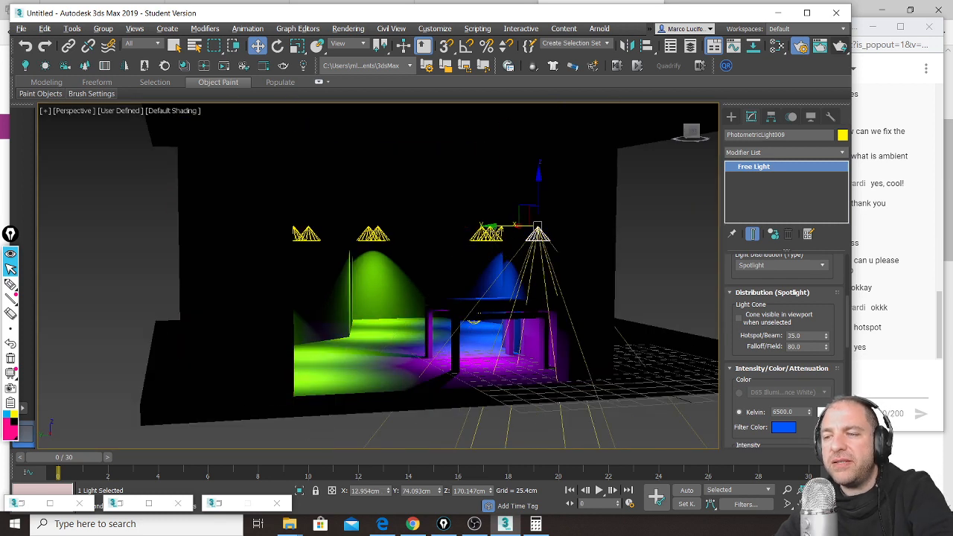
left_click(489, 235, "ctrl")
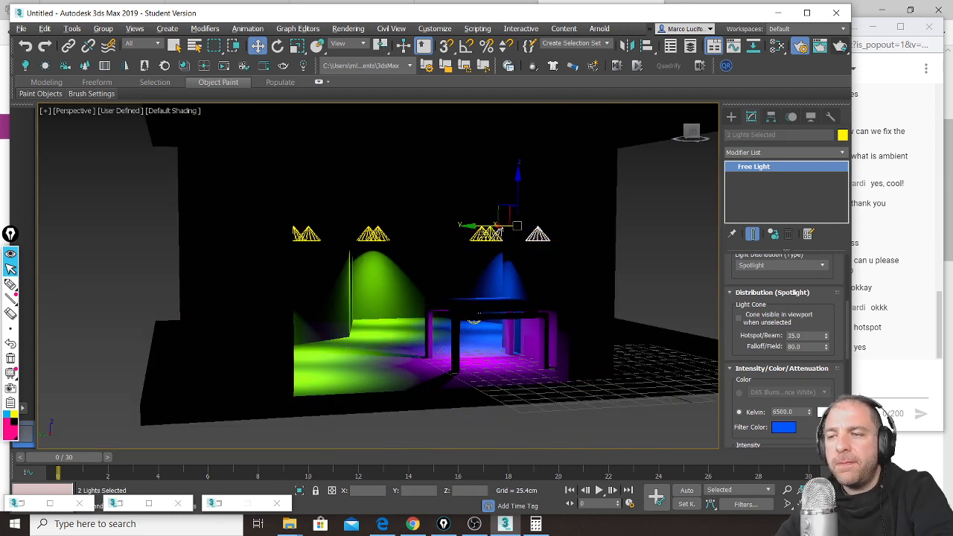
left_click(373, 234, "ctrl")
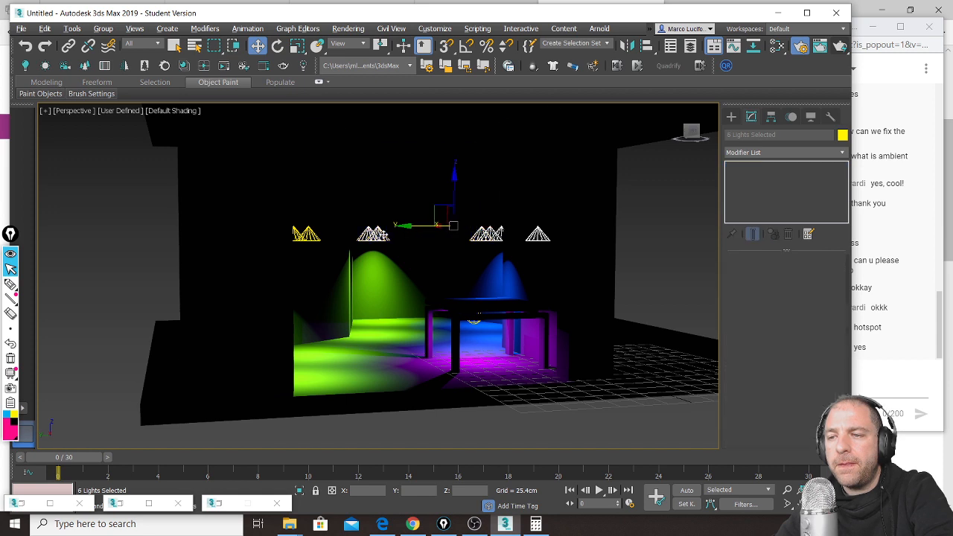
left_click(296, 233, "ctrl")
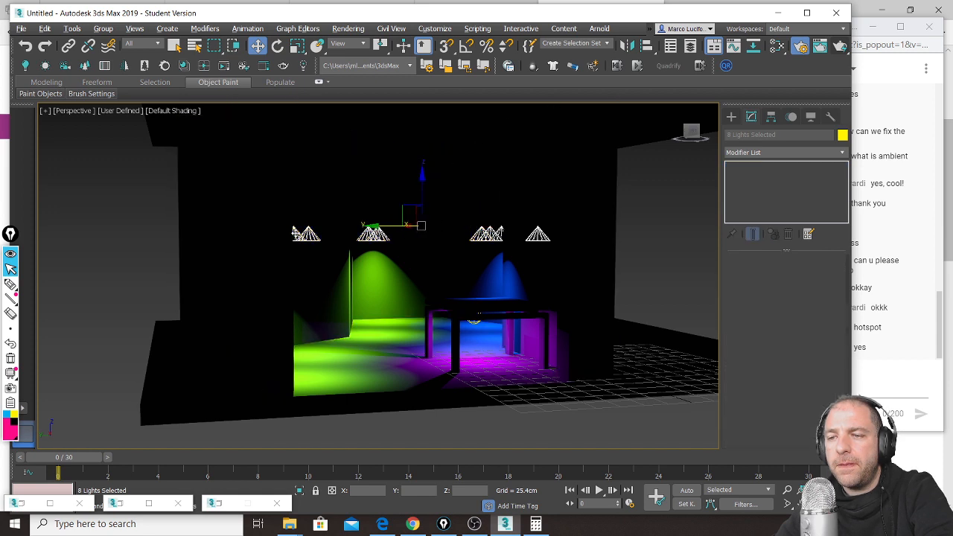
middle_click_drag(439, 237, 462, 251, "alt")
left_click_drag(427, 227, 434, 133)
Step: Move the table group about 6 cm along Y, to Y 115.187 cm, under the coloured lights
middle_click_drag(485, 310, 454, 290, "alt")
scroll(488, 309, "up", 5)
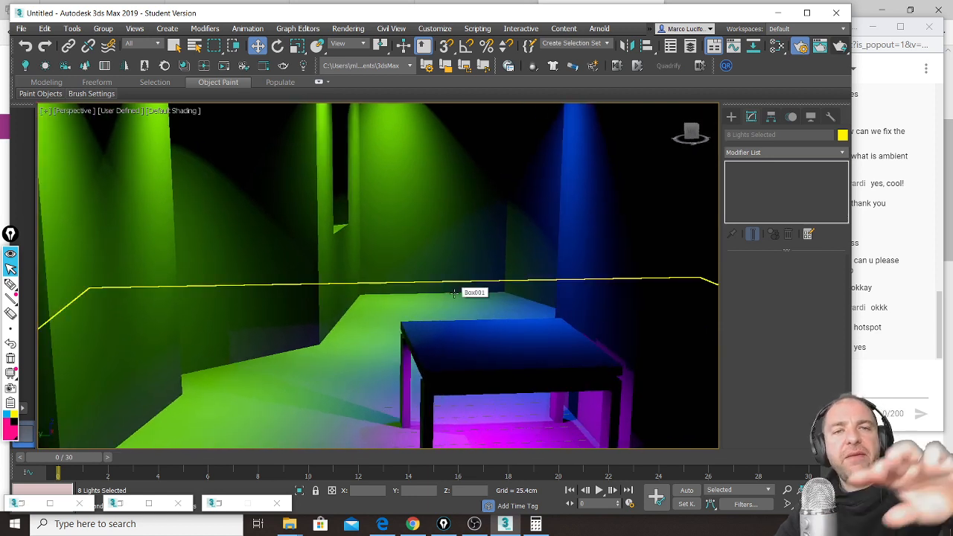
middle_click_drag(453, 280, 450, 237)
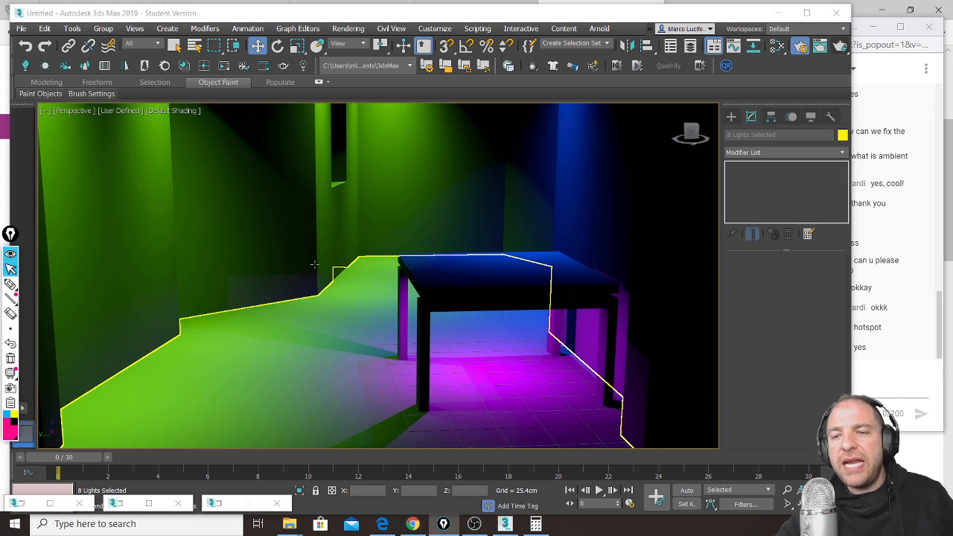
left_click(492, 281)
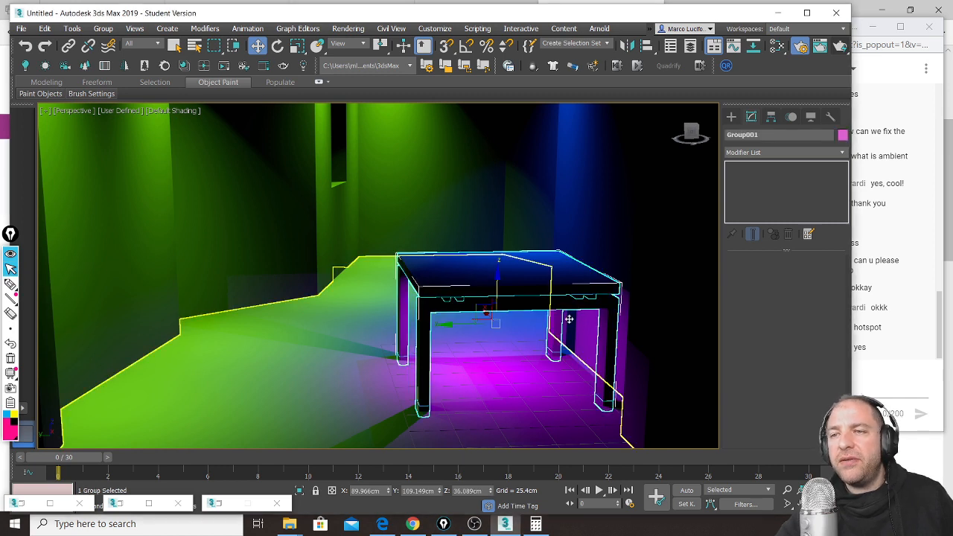
left_click_drag(465, 324, 454, 323)
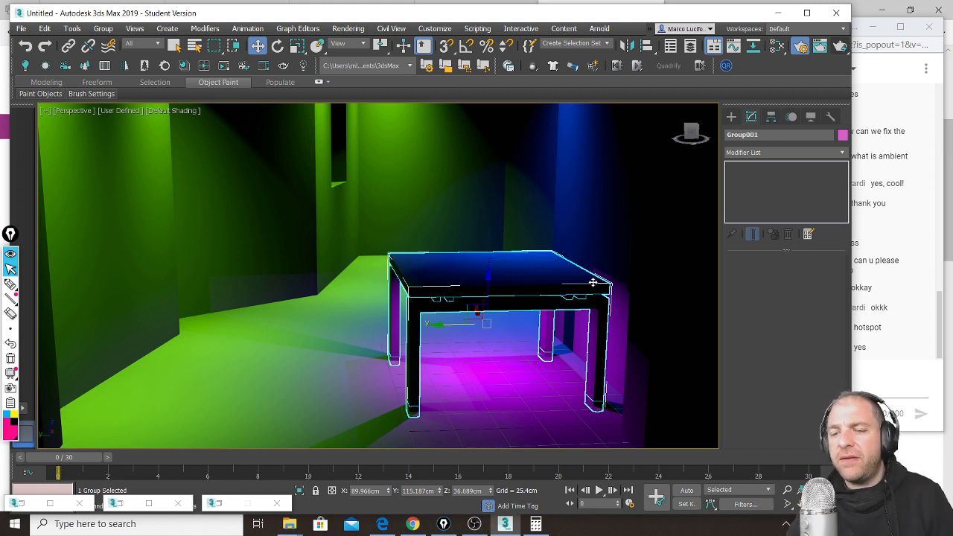
middle_click_drag(589, 309, 494, 310, "alt")
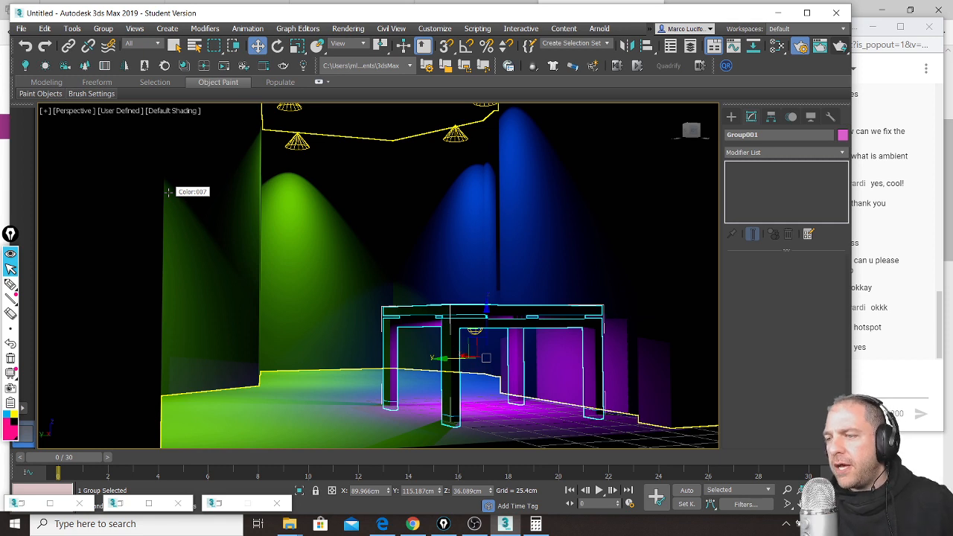
Step: Switch to the YouTube live chat window to check the viewers' messages
left_click(942, 347)
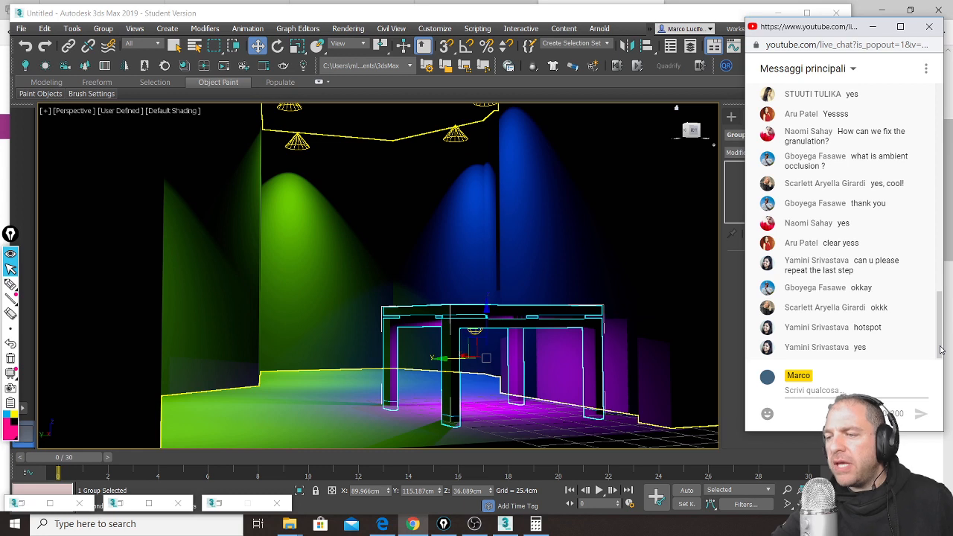